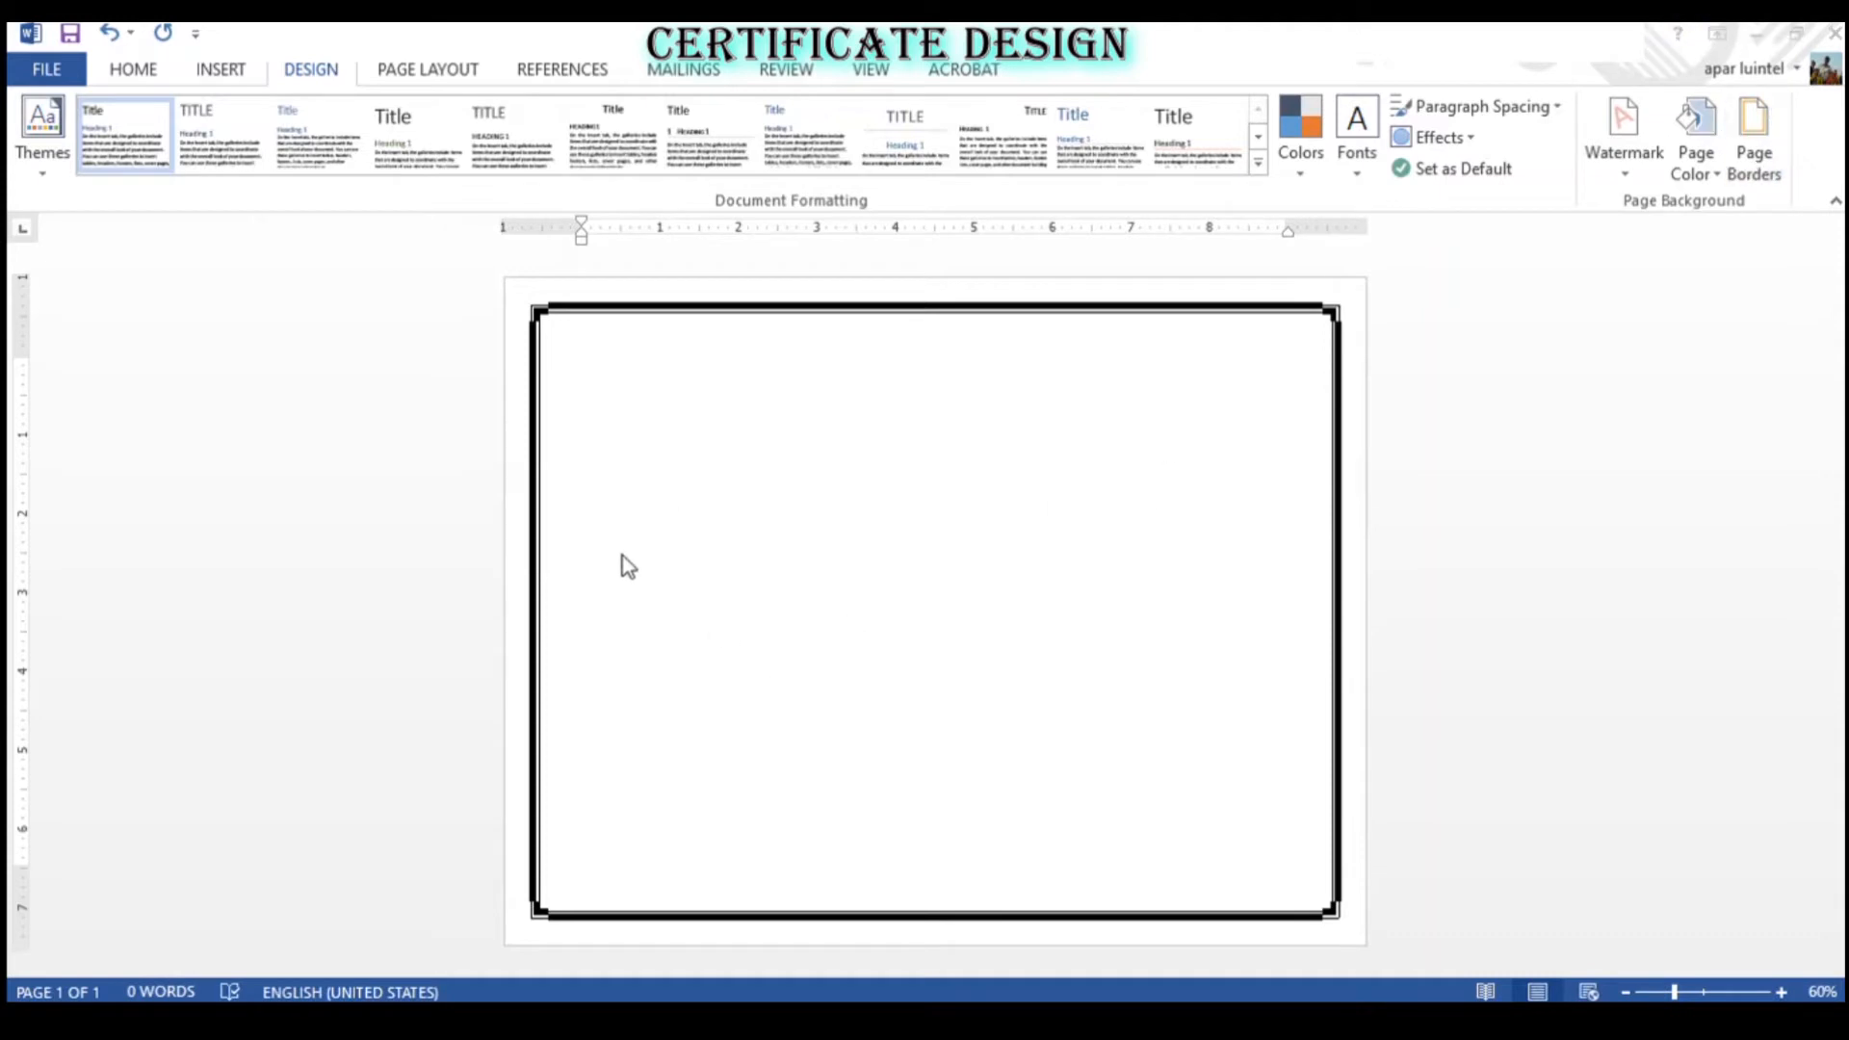
- Try a bright gold page color for the certificate, and remove it again
click(963, 708)
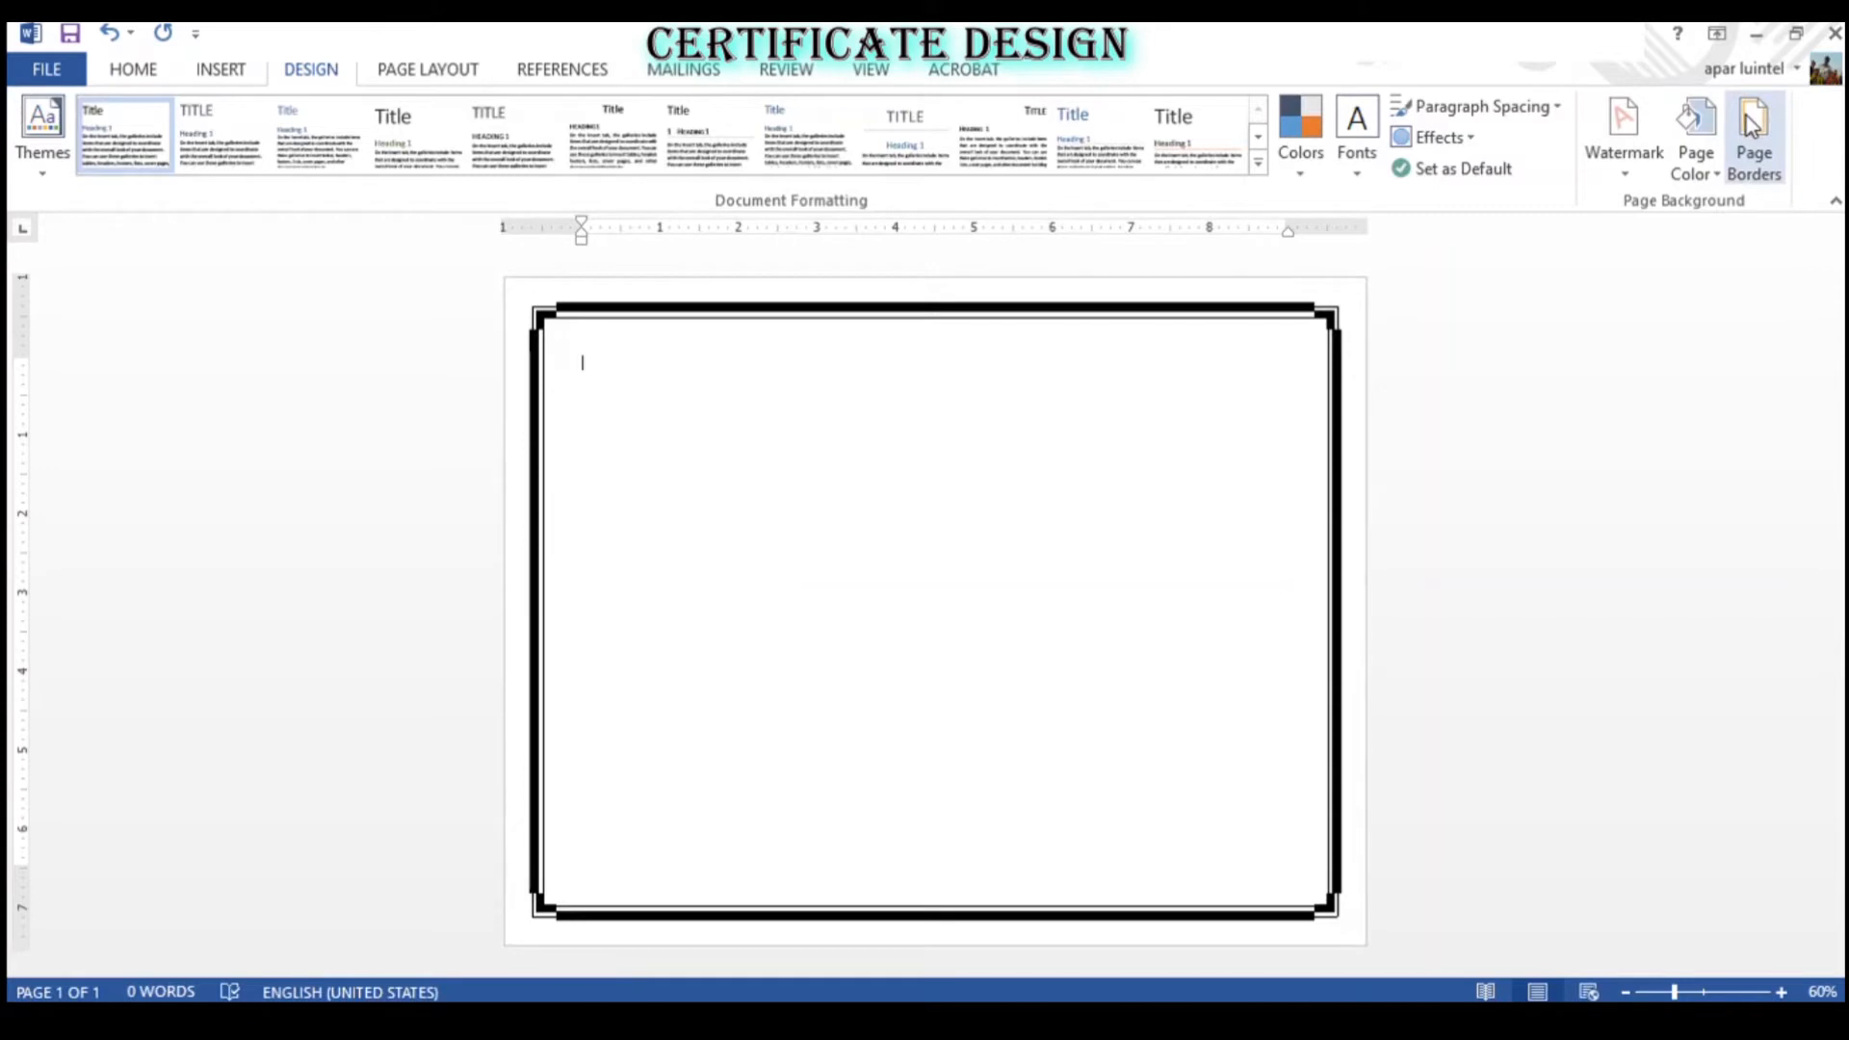
click(1696, 144)
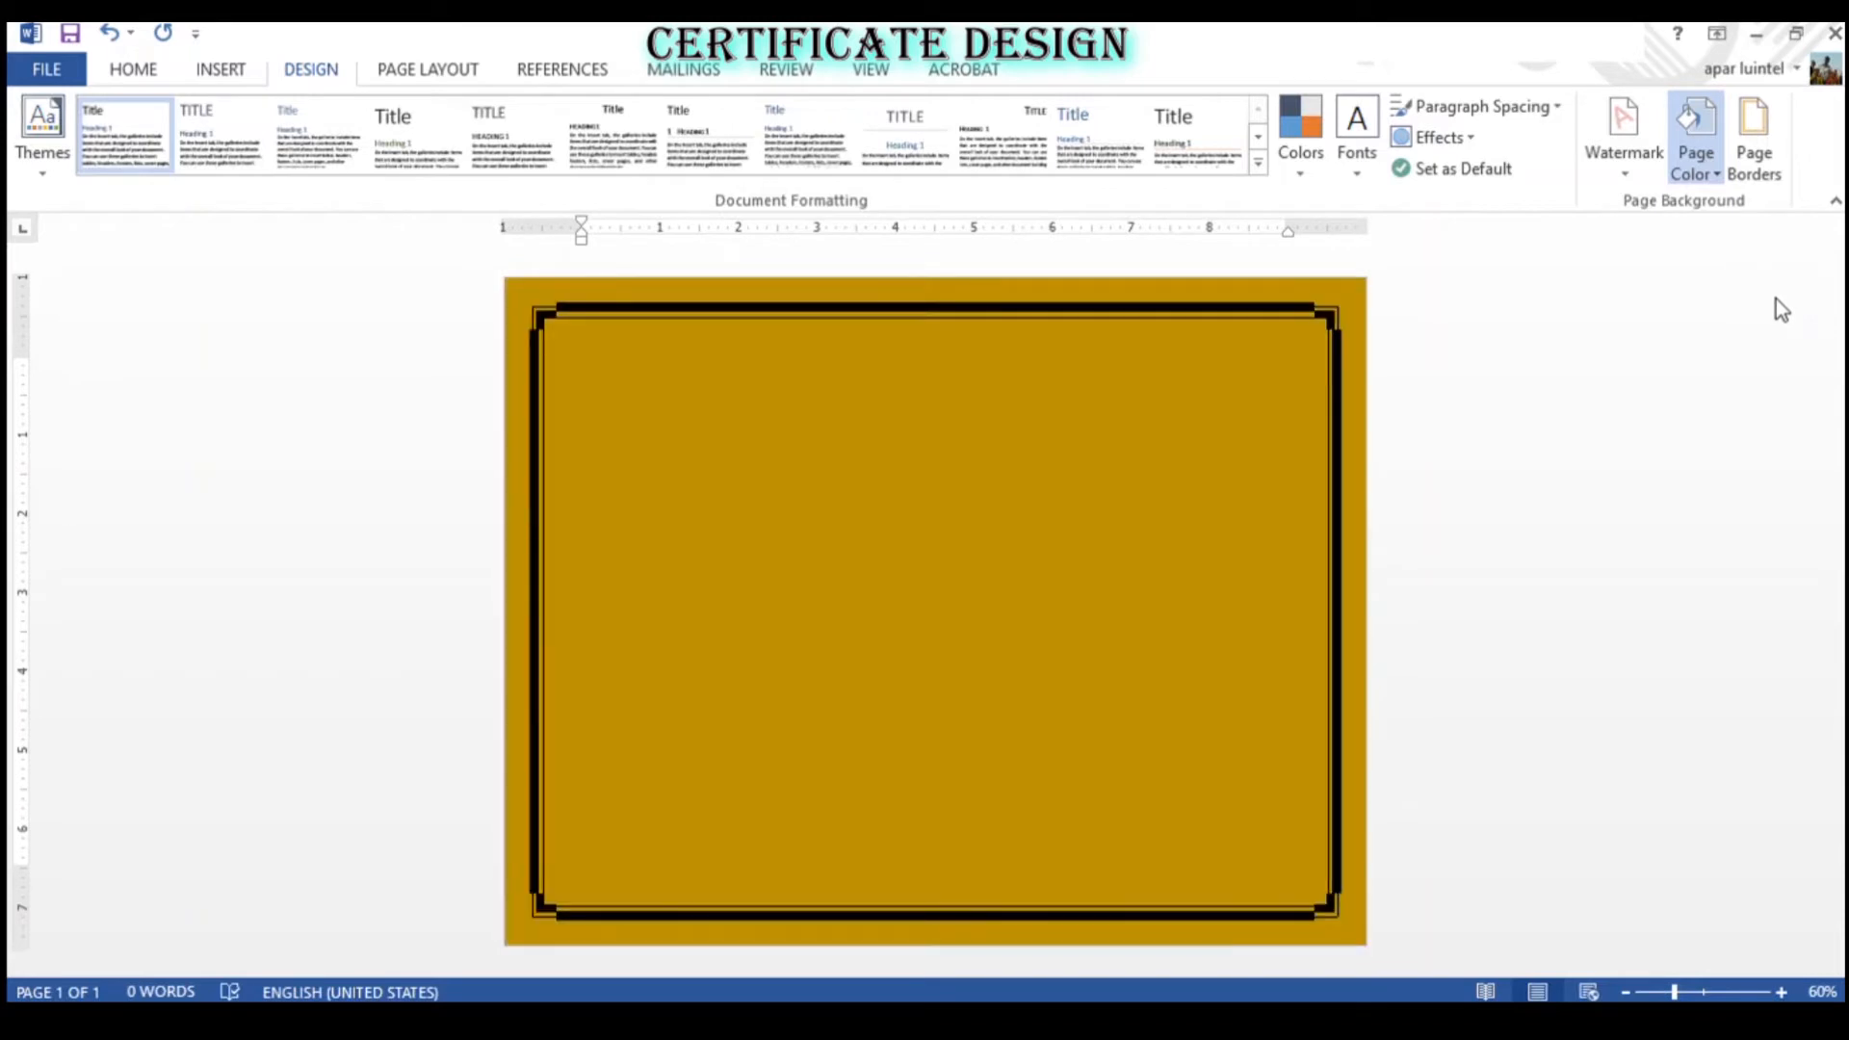
click(1670, 441)
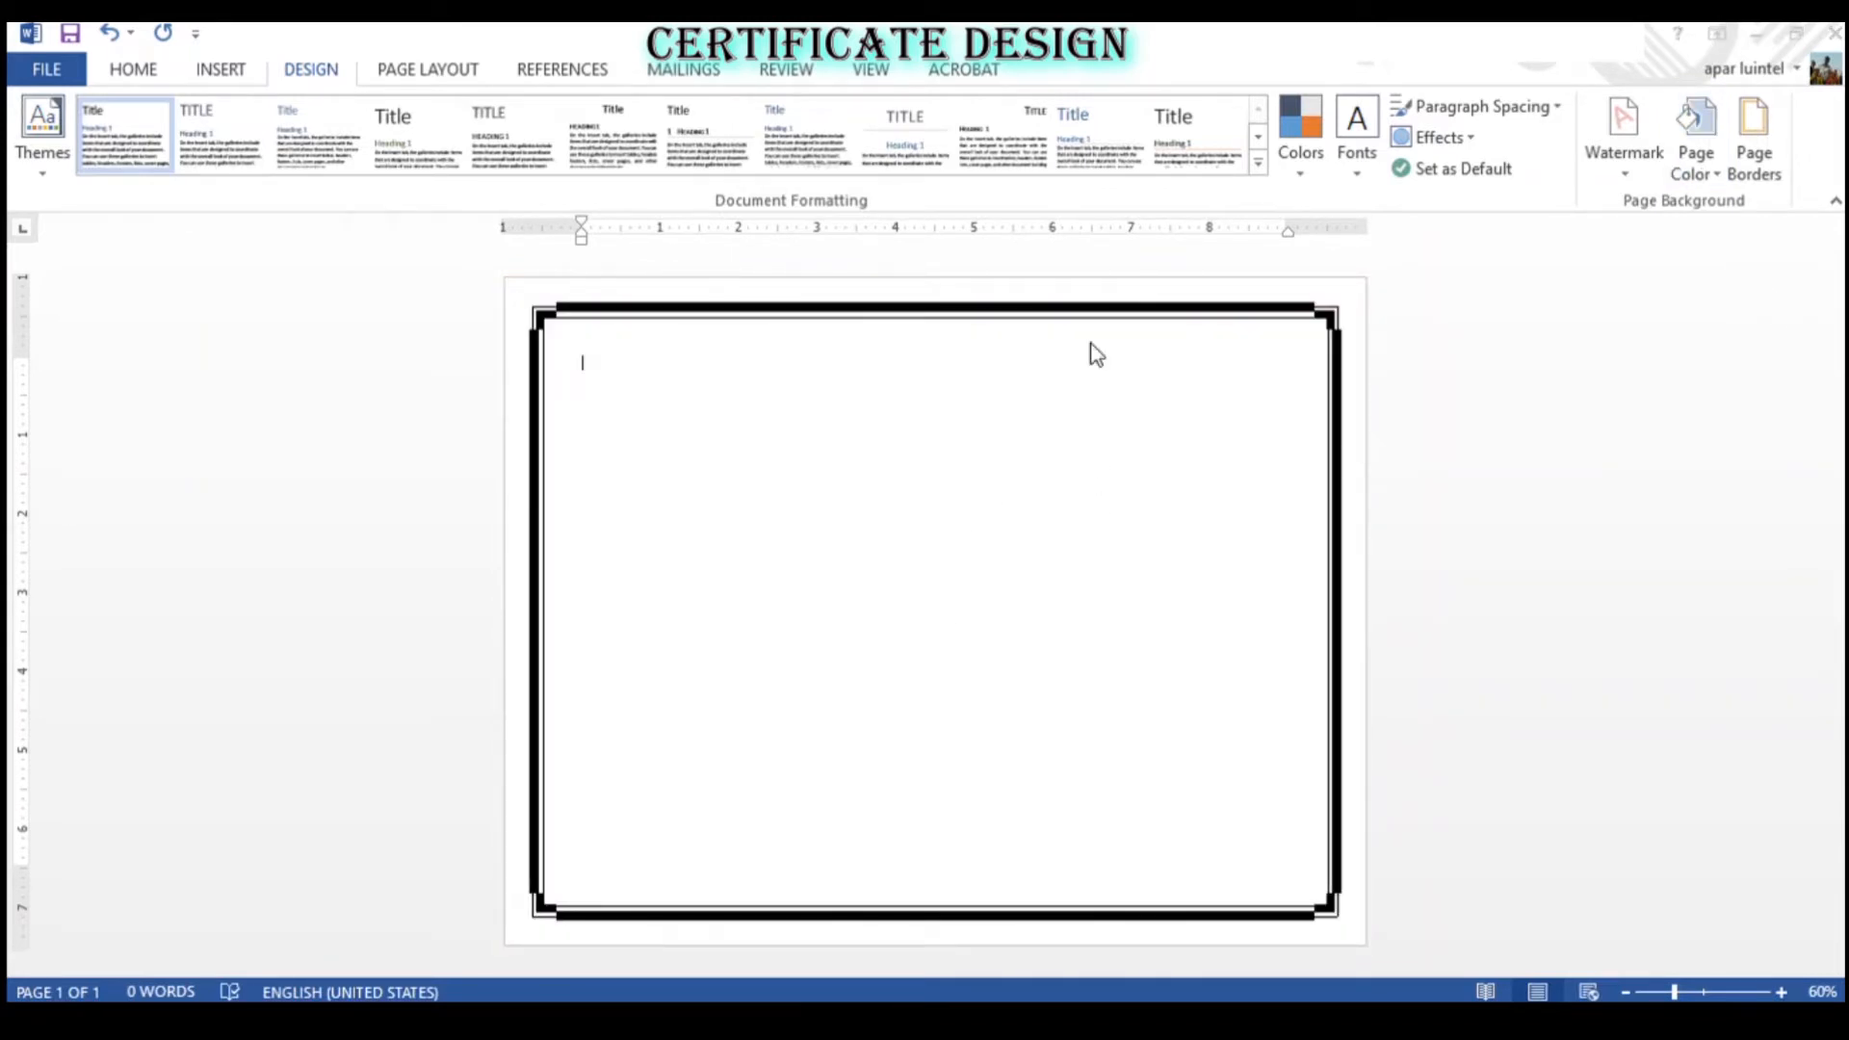
click(1098, 320)
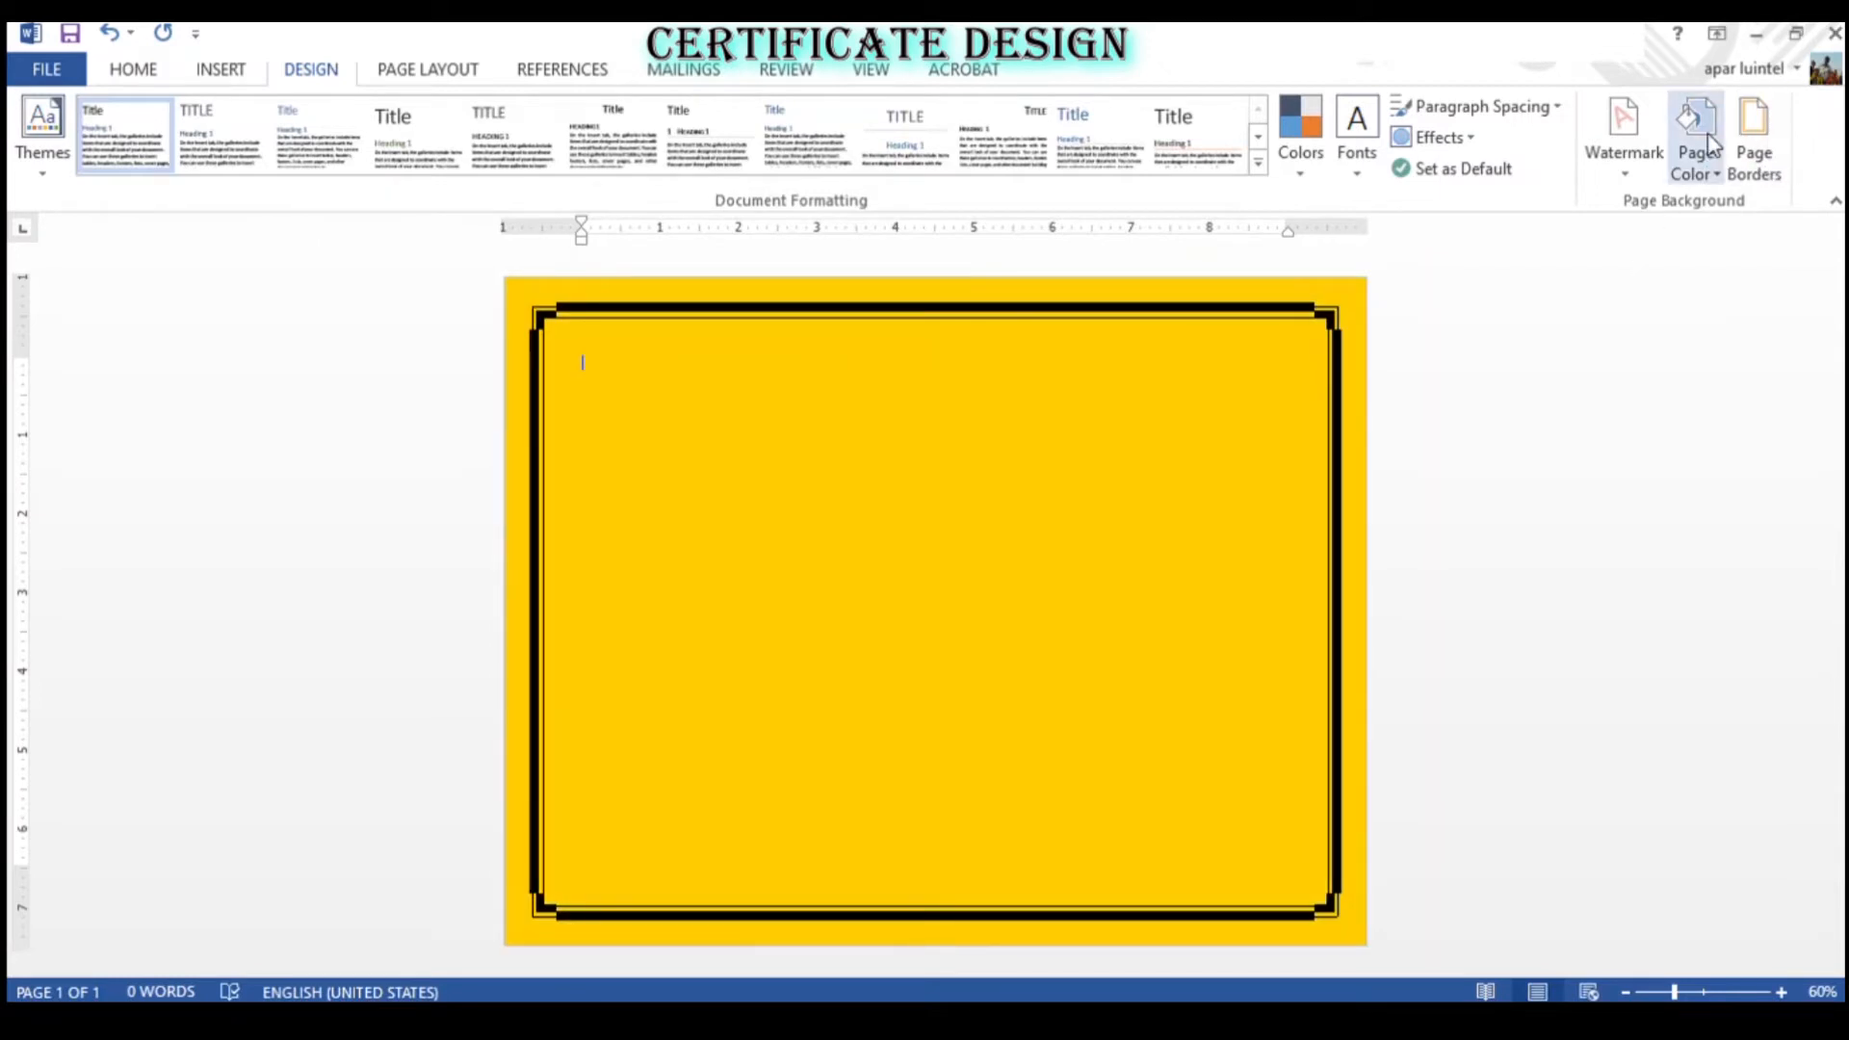
click(1710, 170)
click(1668, 414)
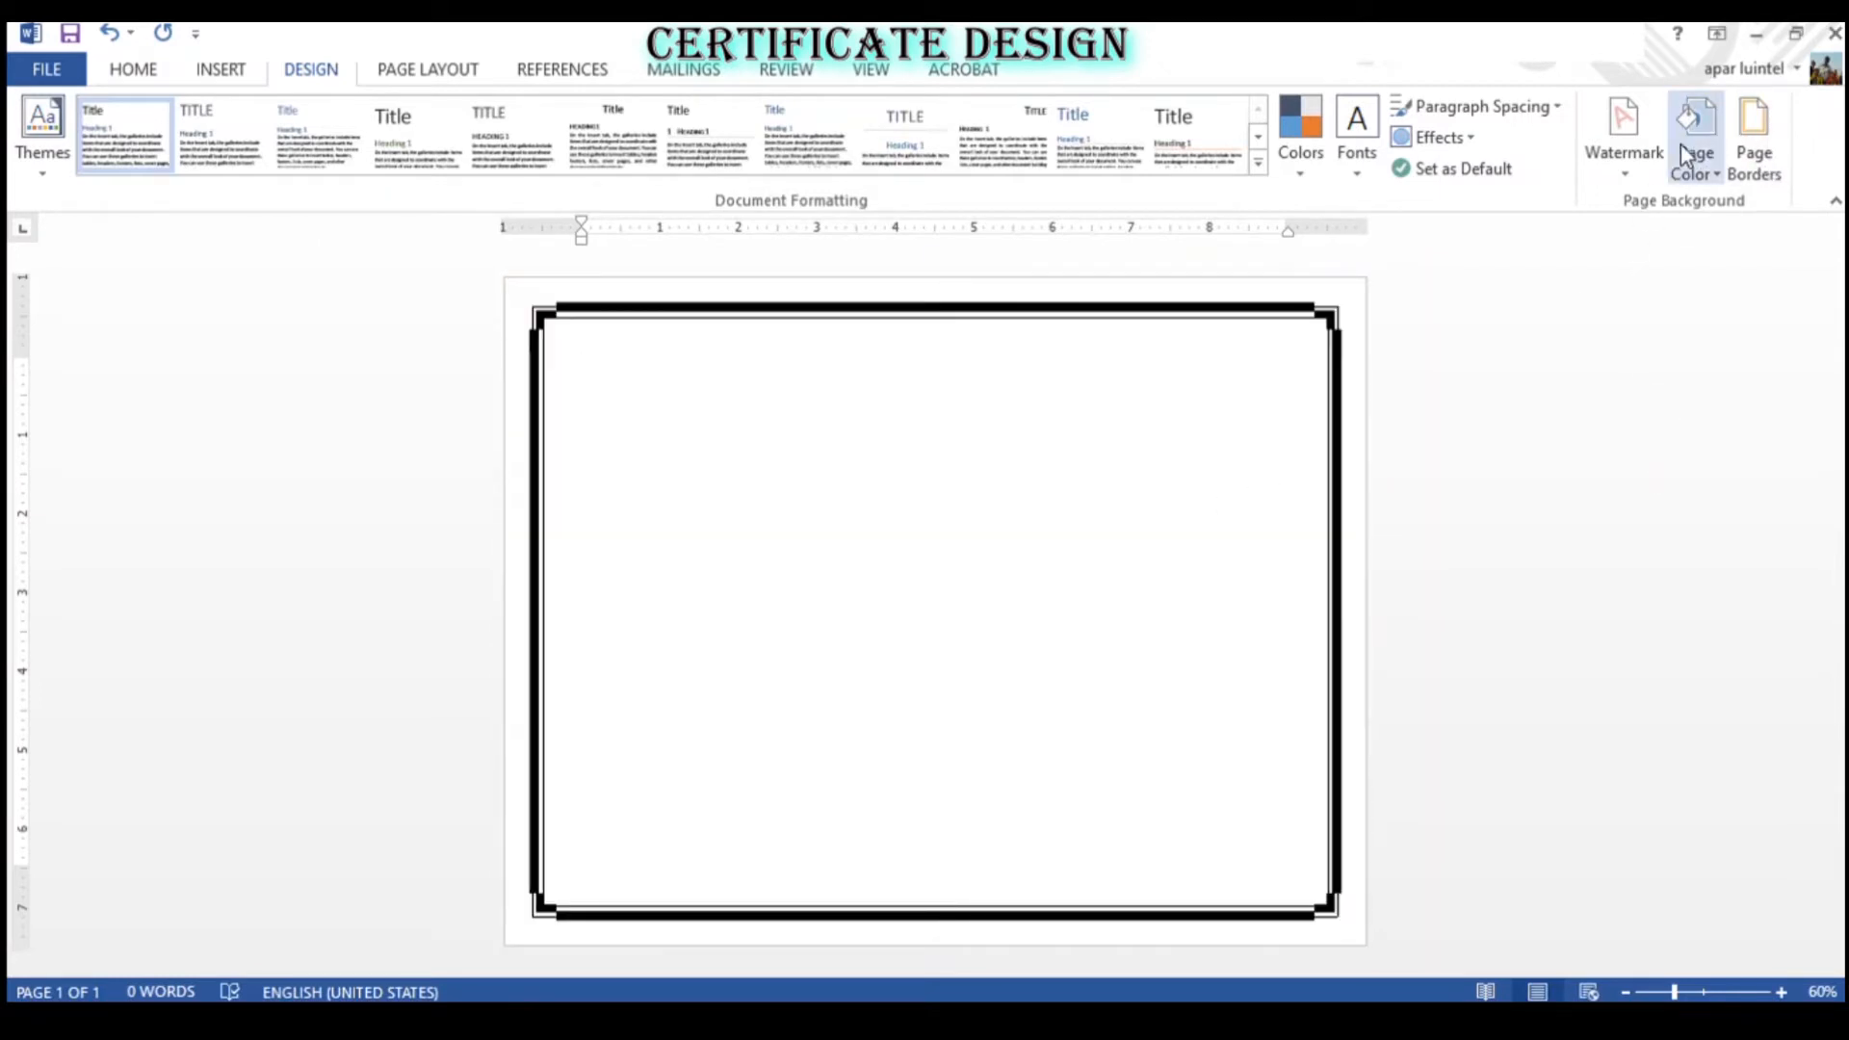
- Set the page color of the certificate to light gold
click(786, 493)
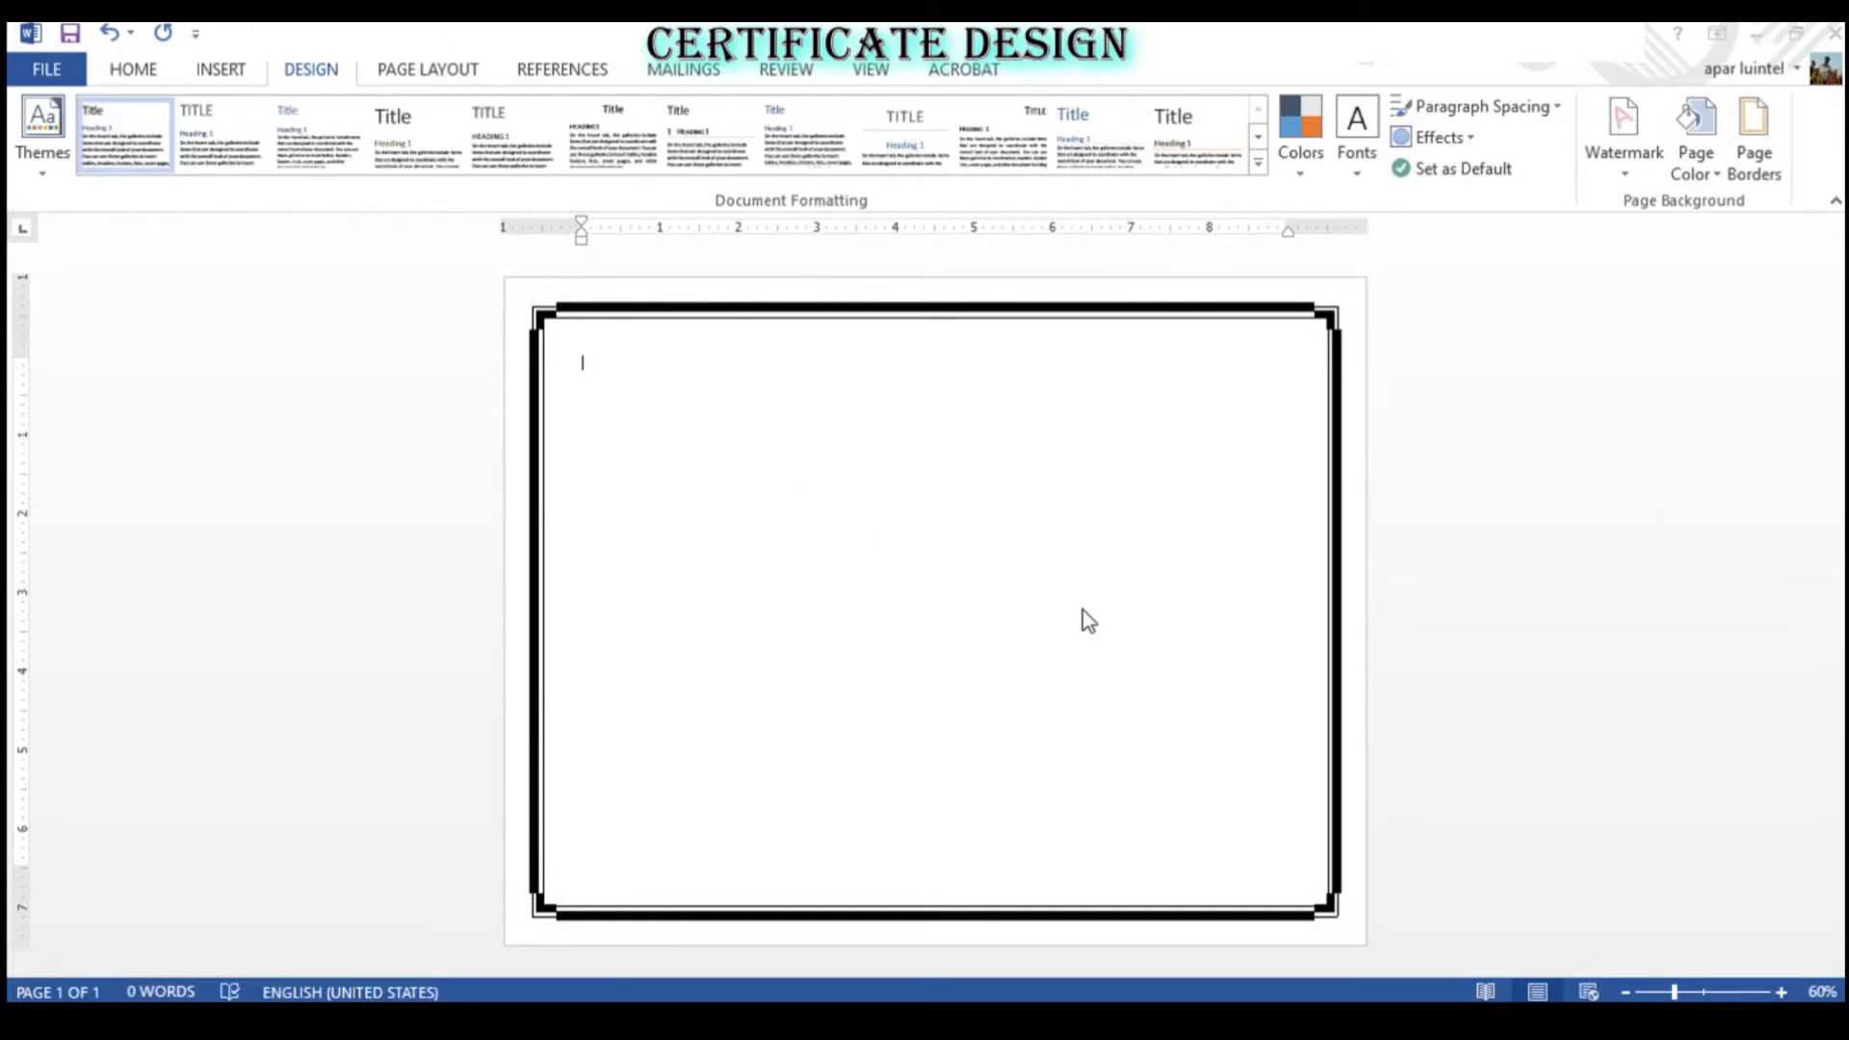
click(1116, 305)
click(1698, 166)
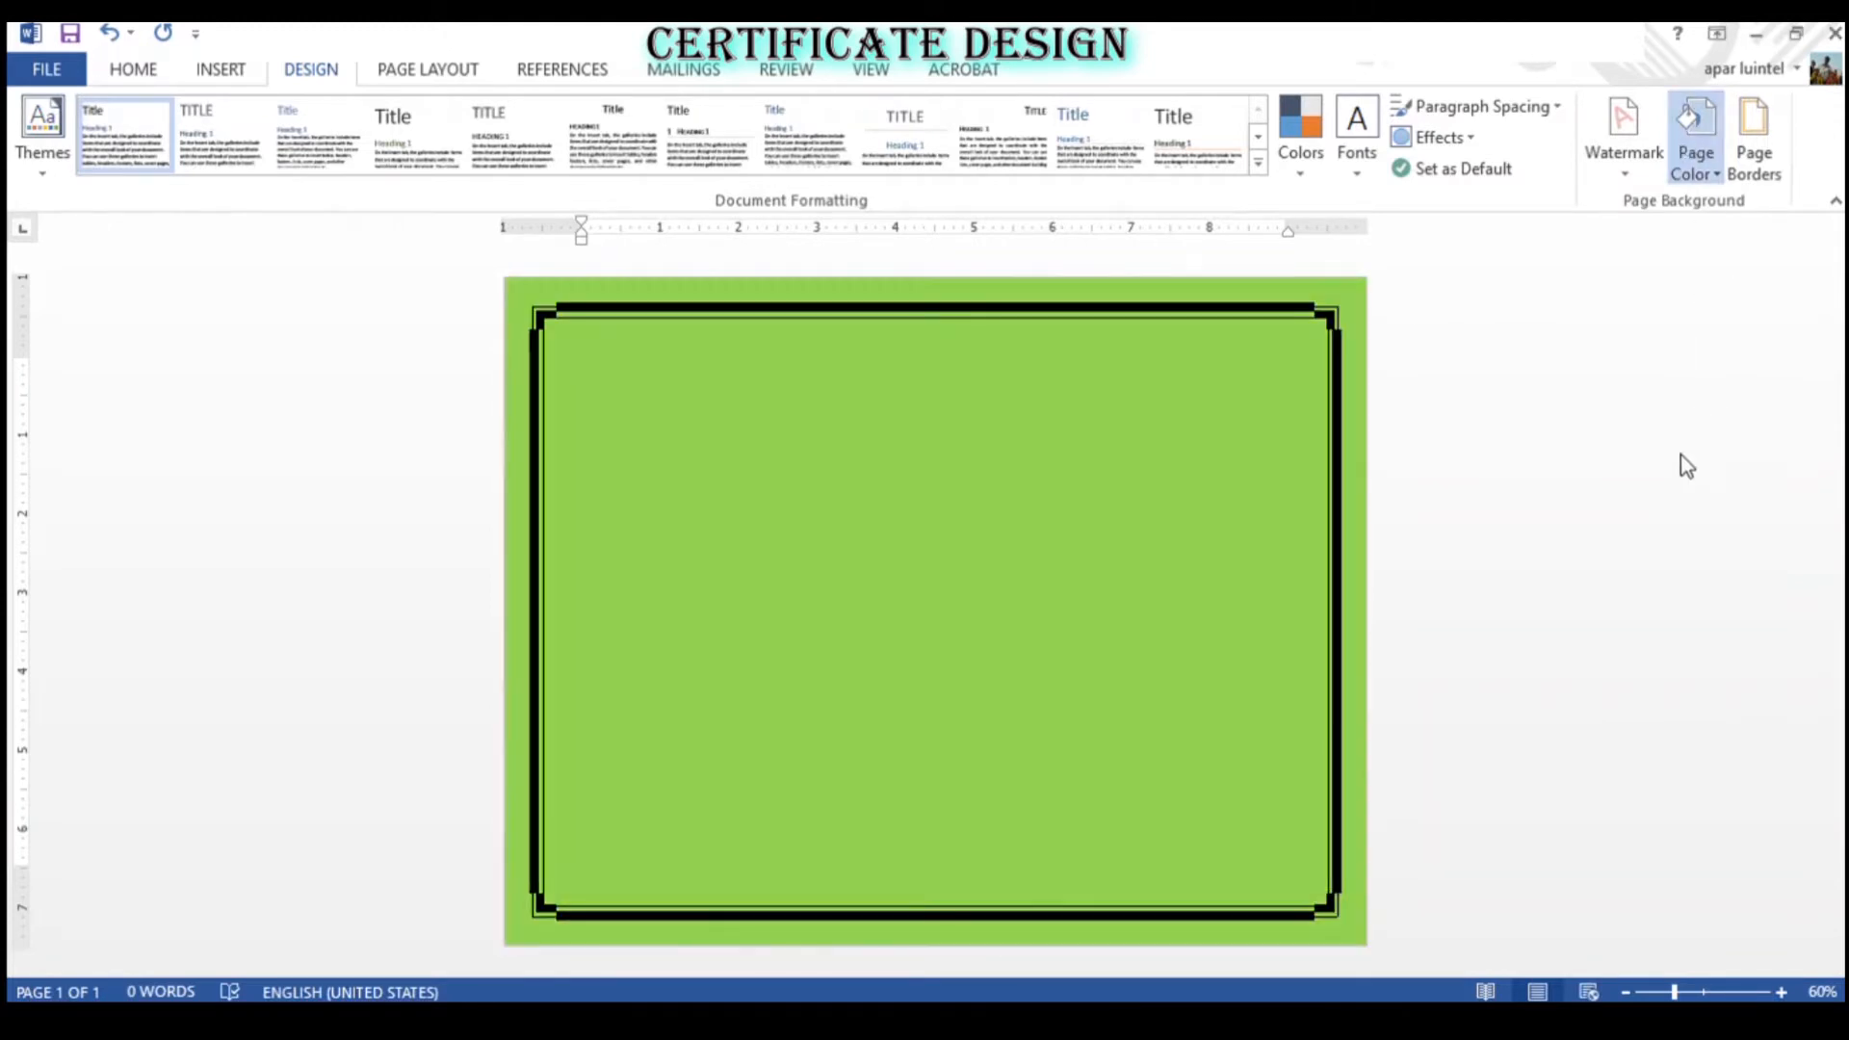
click(1677, 490)
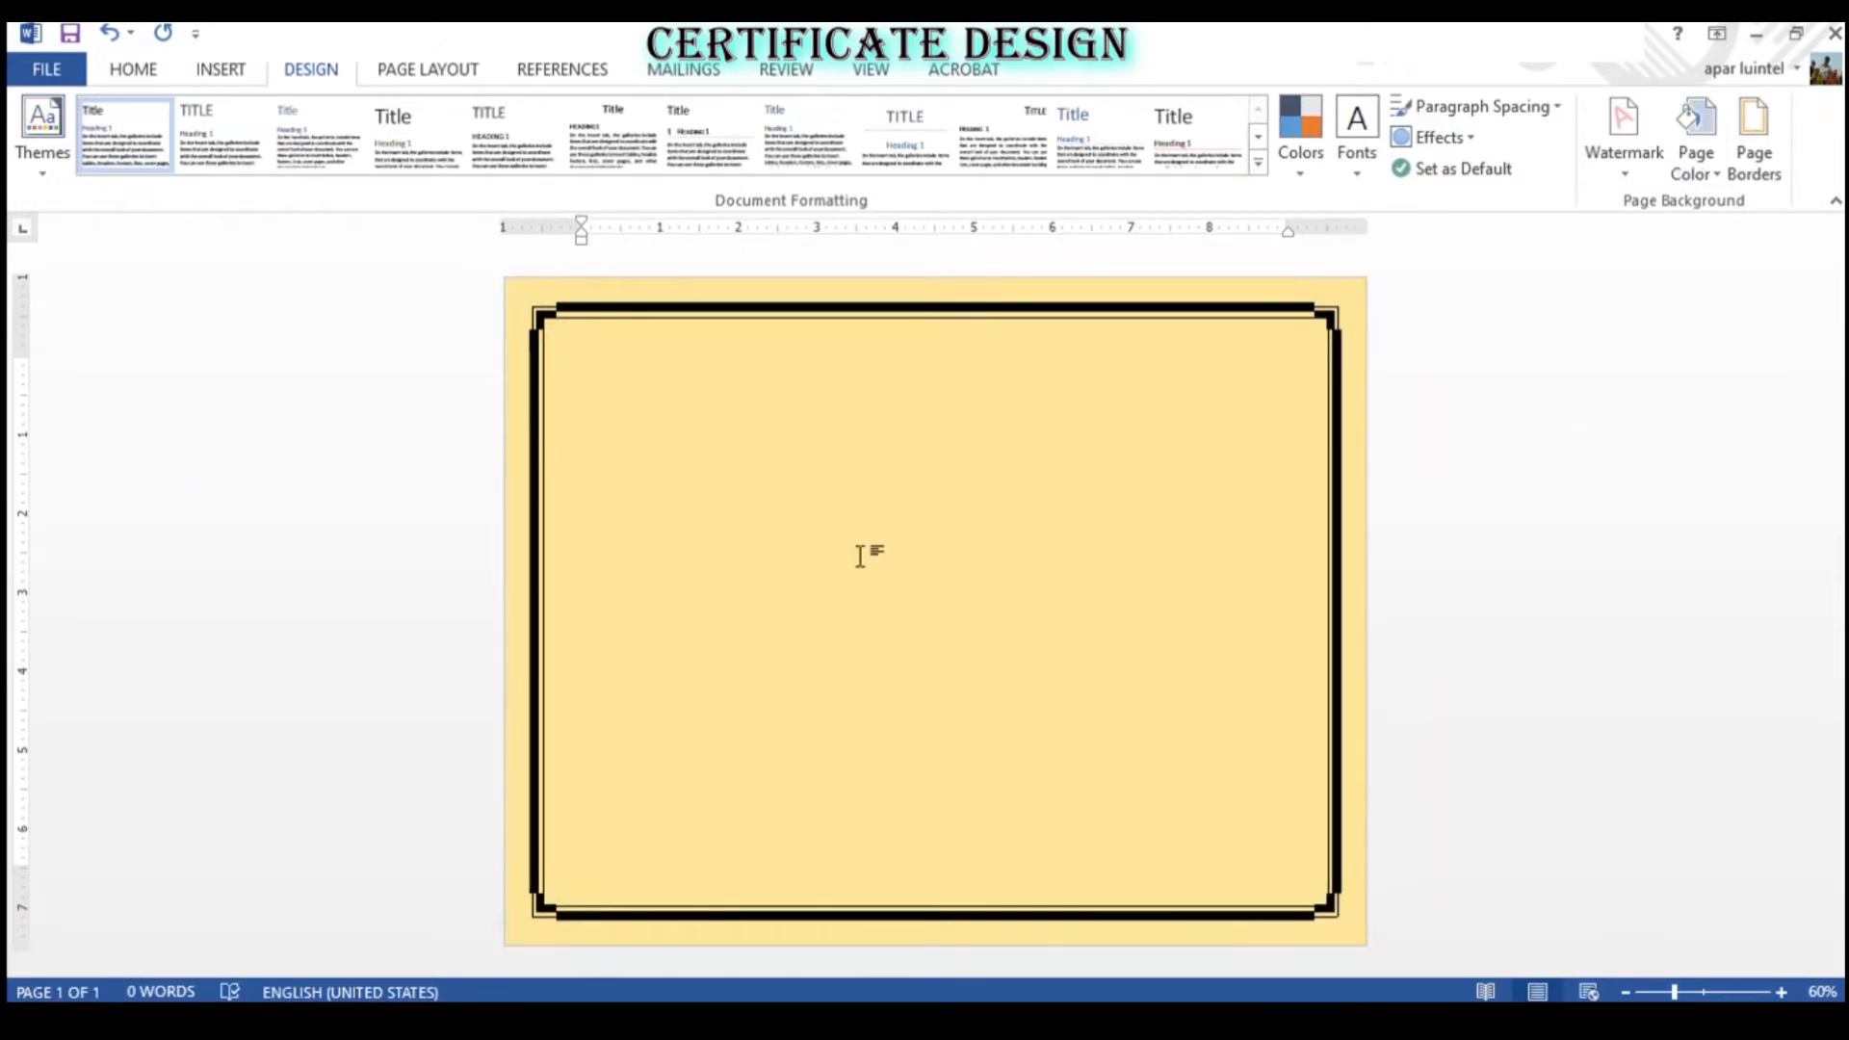
click(854, 491)
- Try a multi-pointed star about 1.62" high and 1.59" wide in the page's upper-left corner, and undo it
click(220, 70)
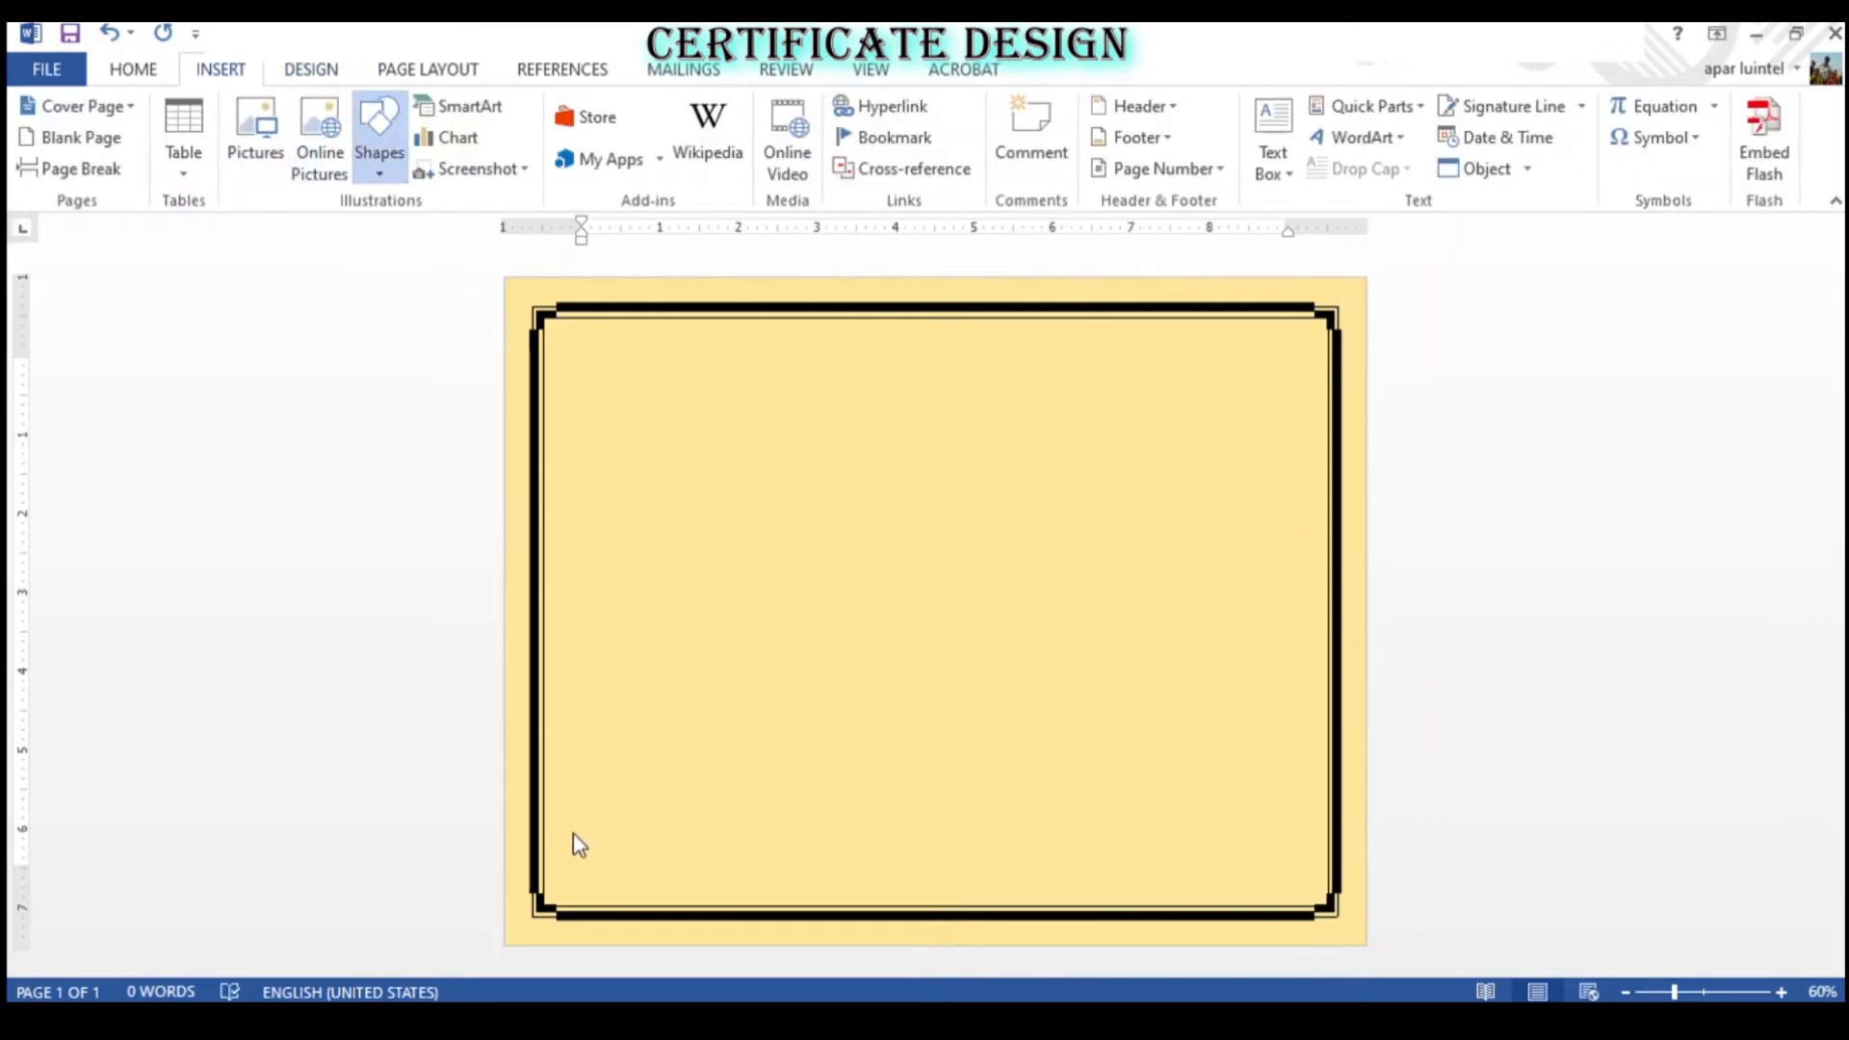
drag(592, 379, 709, 503)
drag(627, 437, 626, 405)
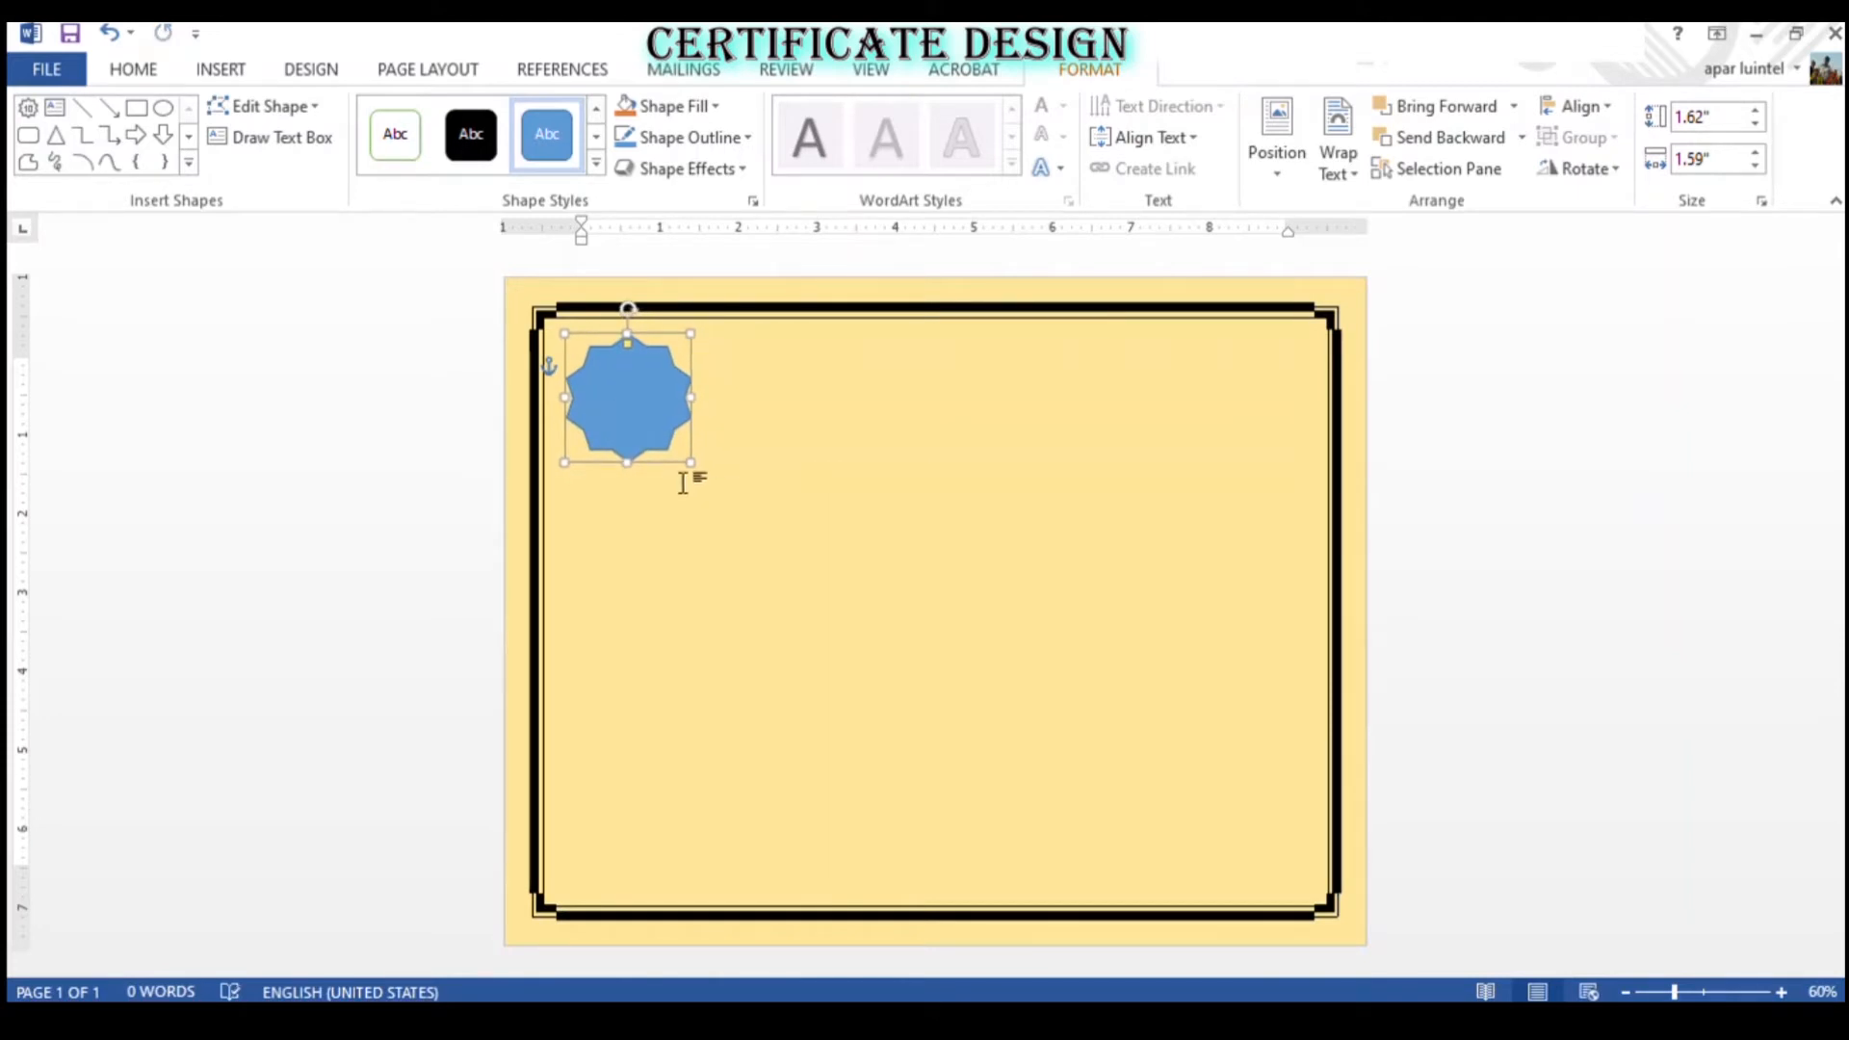
key(ctrl+z)
key(ctrl+z)
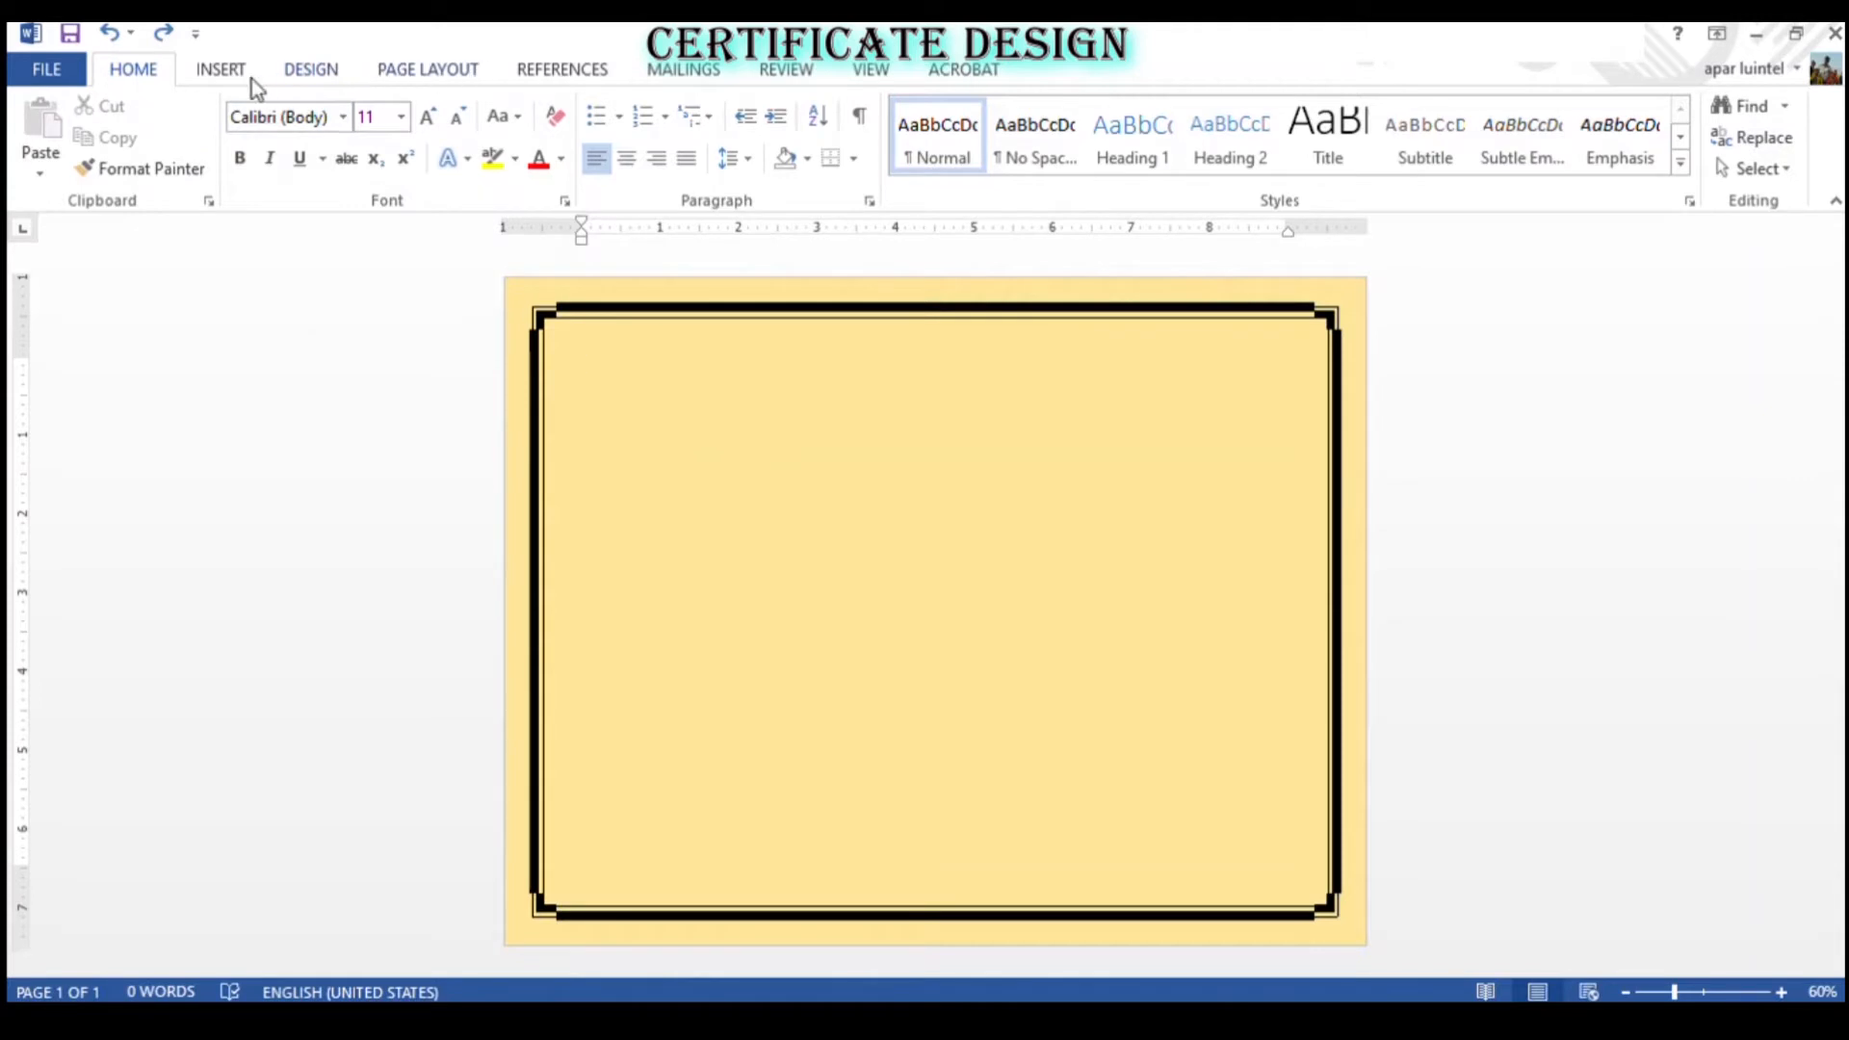
- Draw a half frame about 3.14" high and 3.47" wide in the page's upper-left corner and fill it red
click(221, 71)
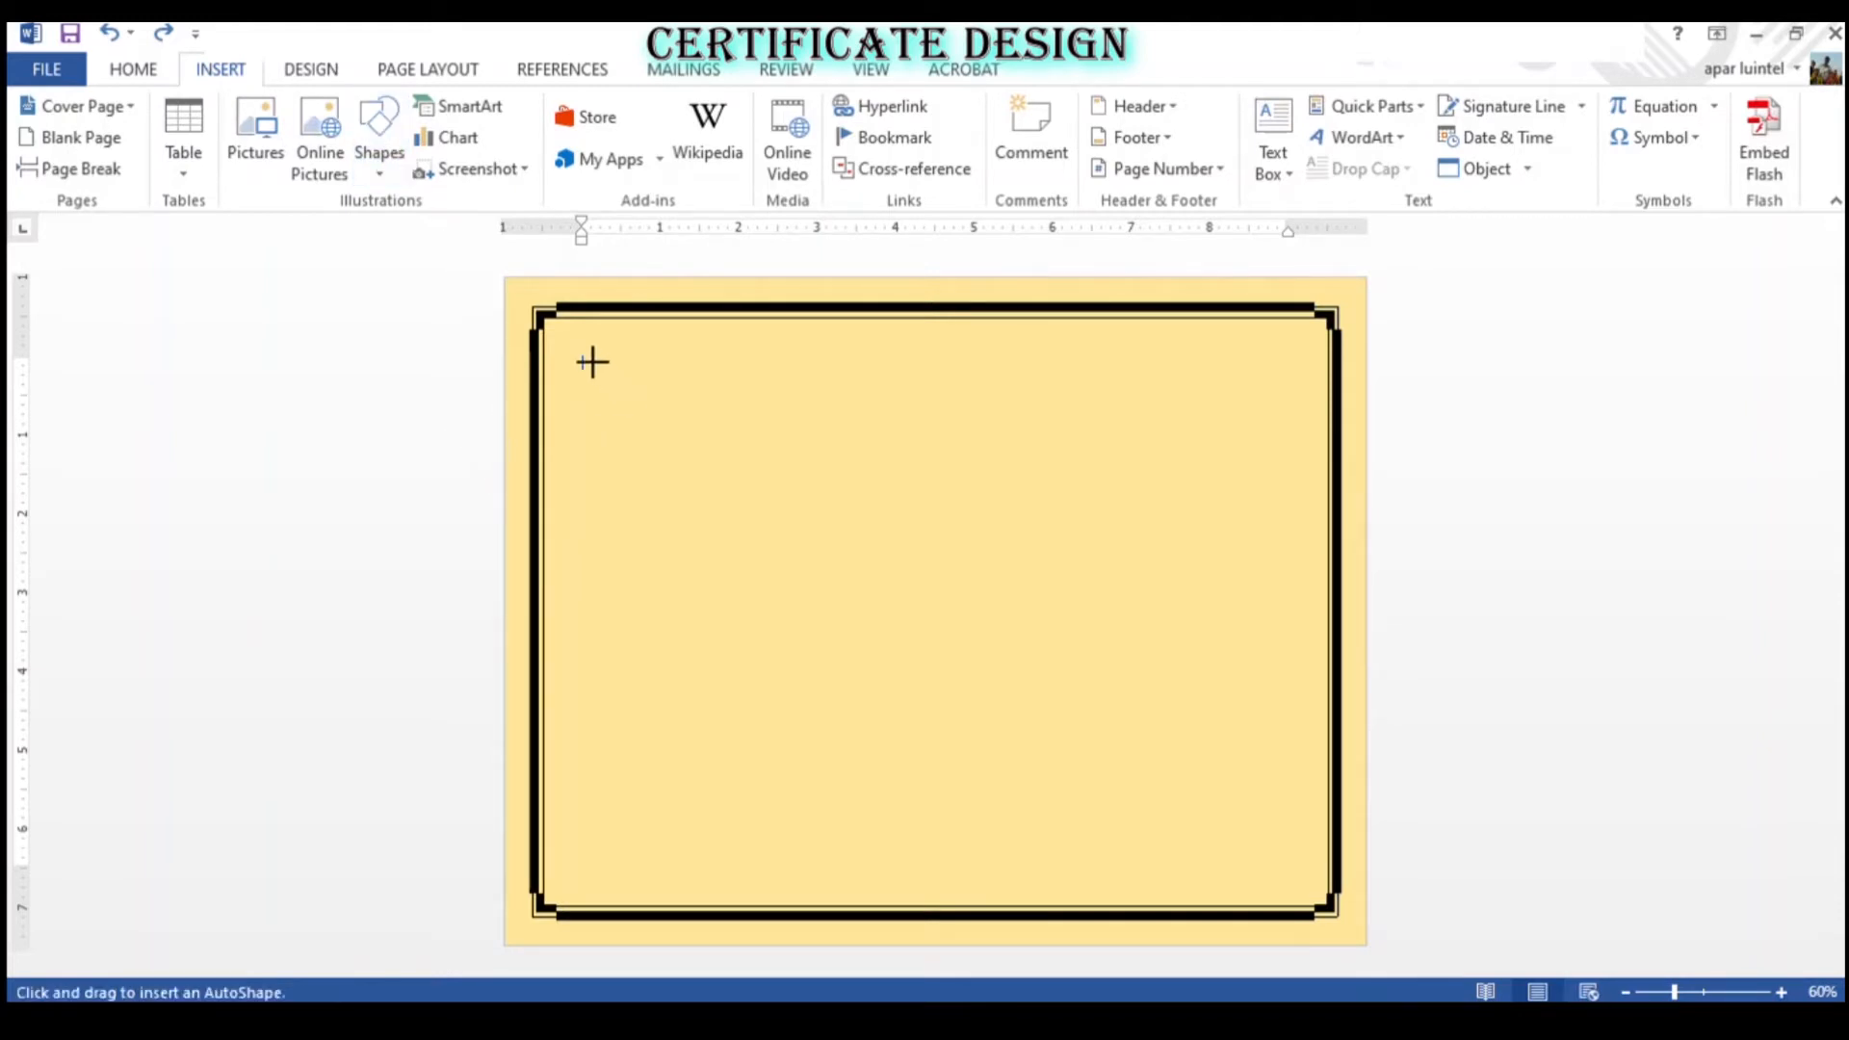
drag(582, 345, 767, 540)
drag(617, 407, 554, 337)
drag(684, 481, 776, 524)
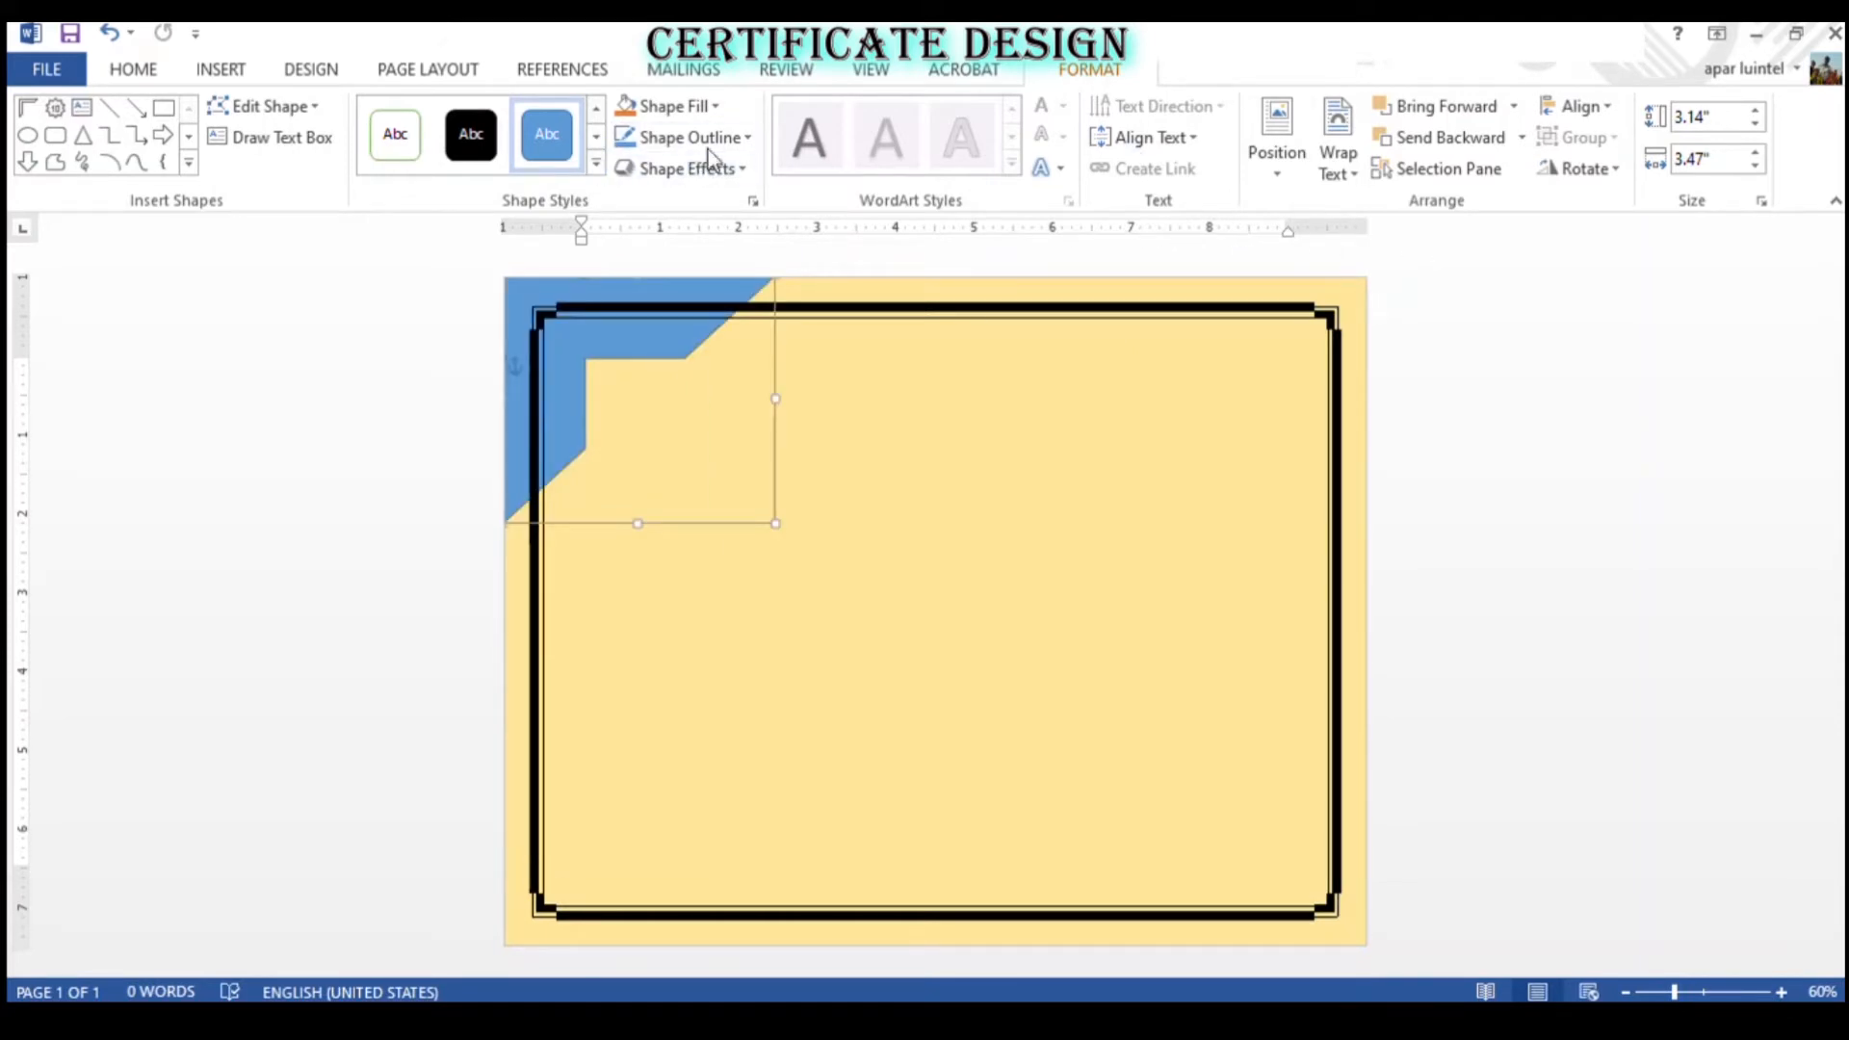
click(641, 106)
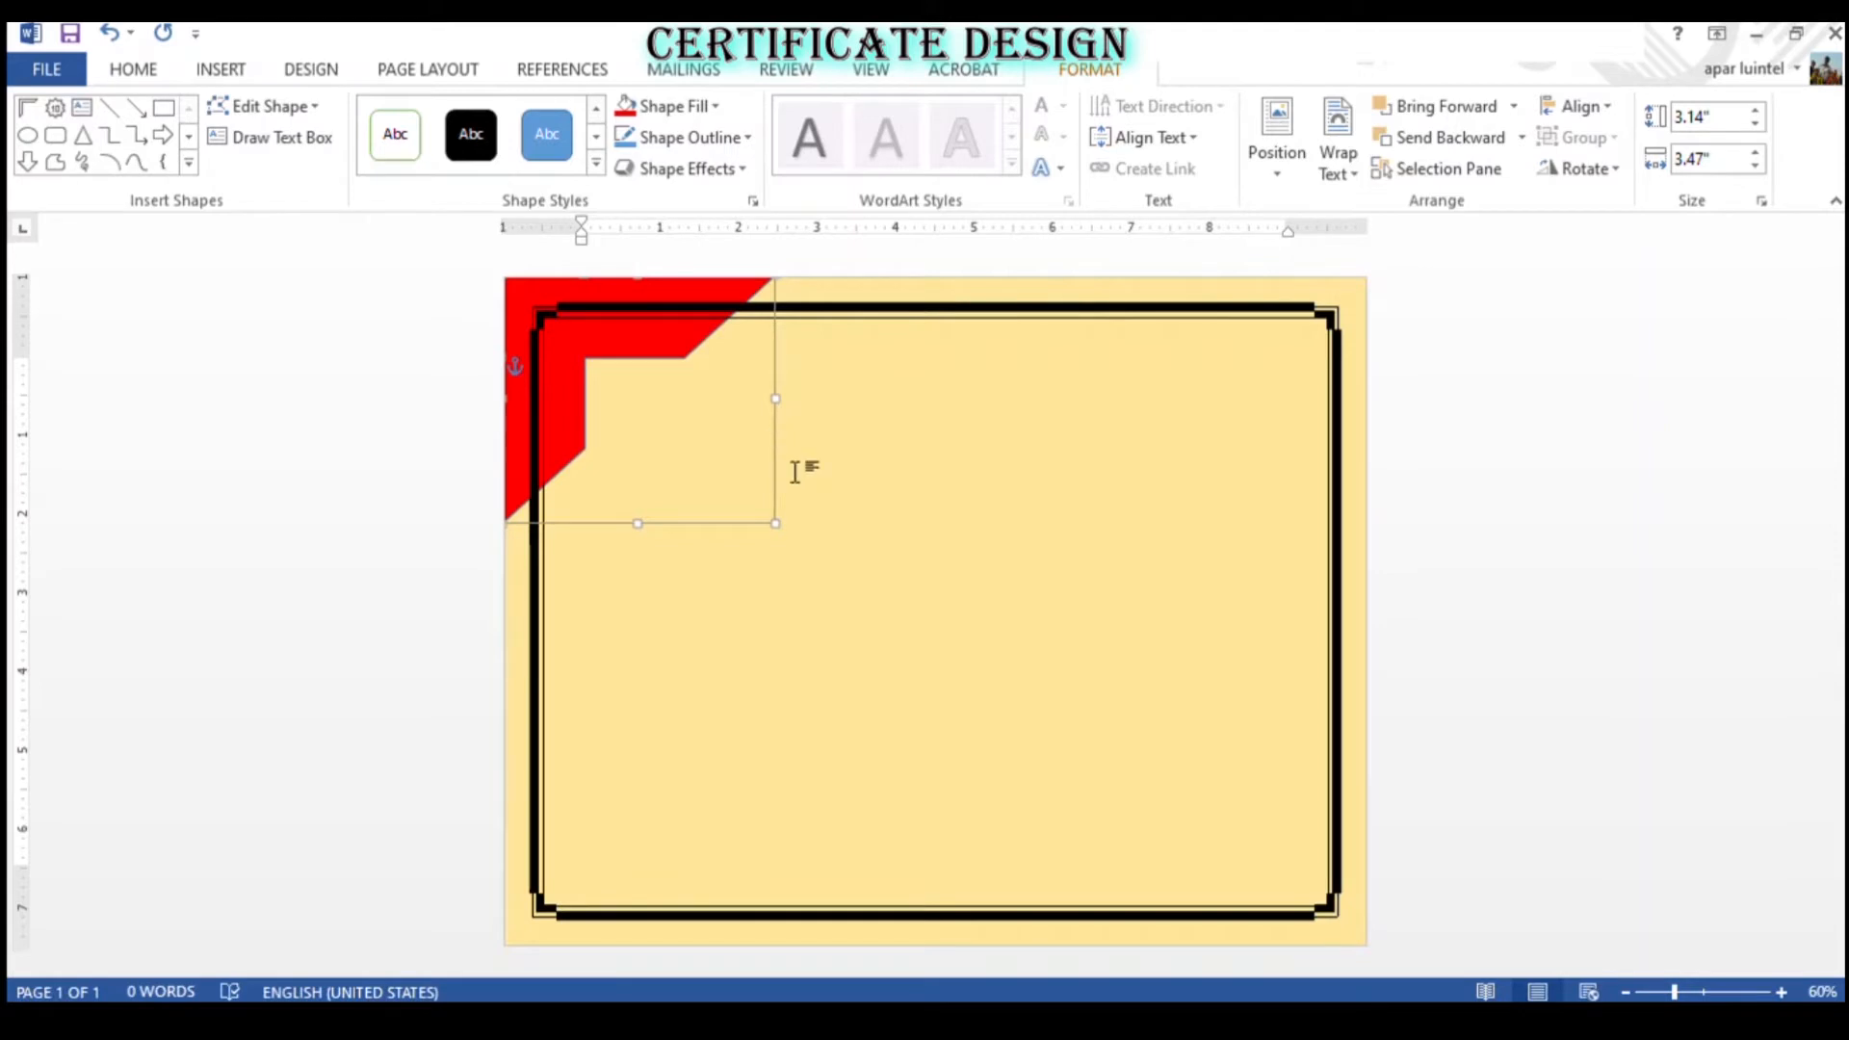
- Try a smaller half frame about 1.88" high and 2.29" wide inside the red corner shape, styled solid black
click(412, 73)
click(306, 71)
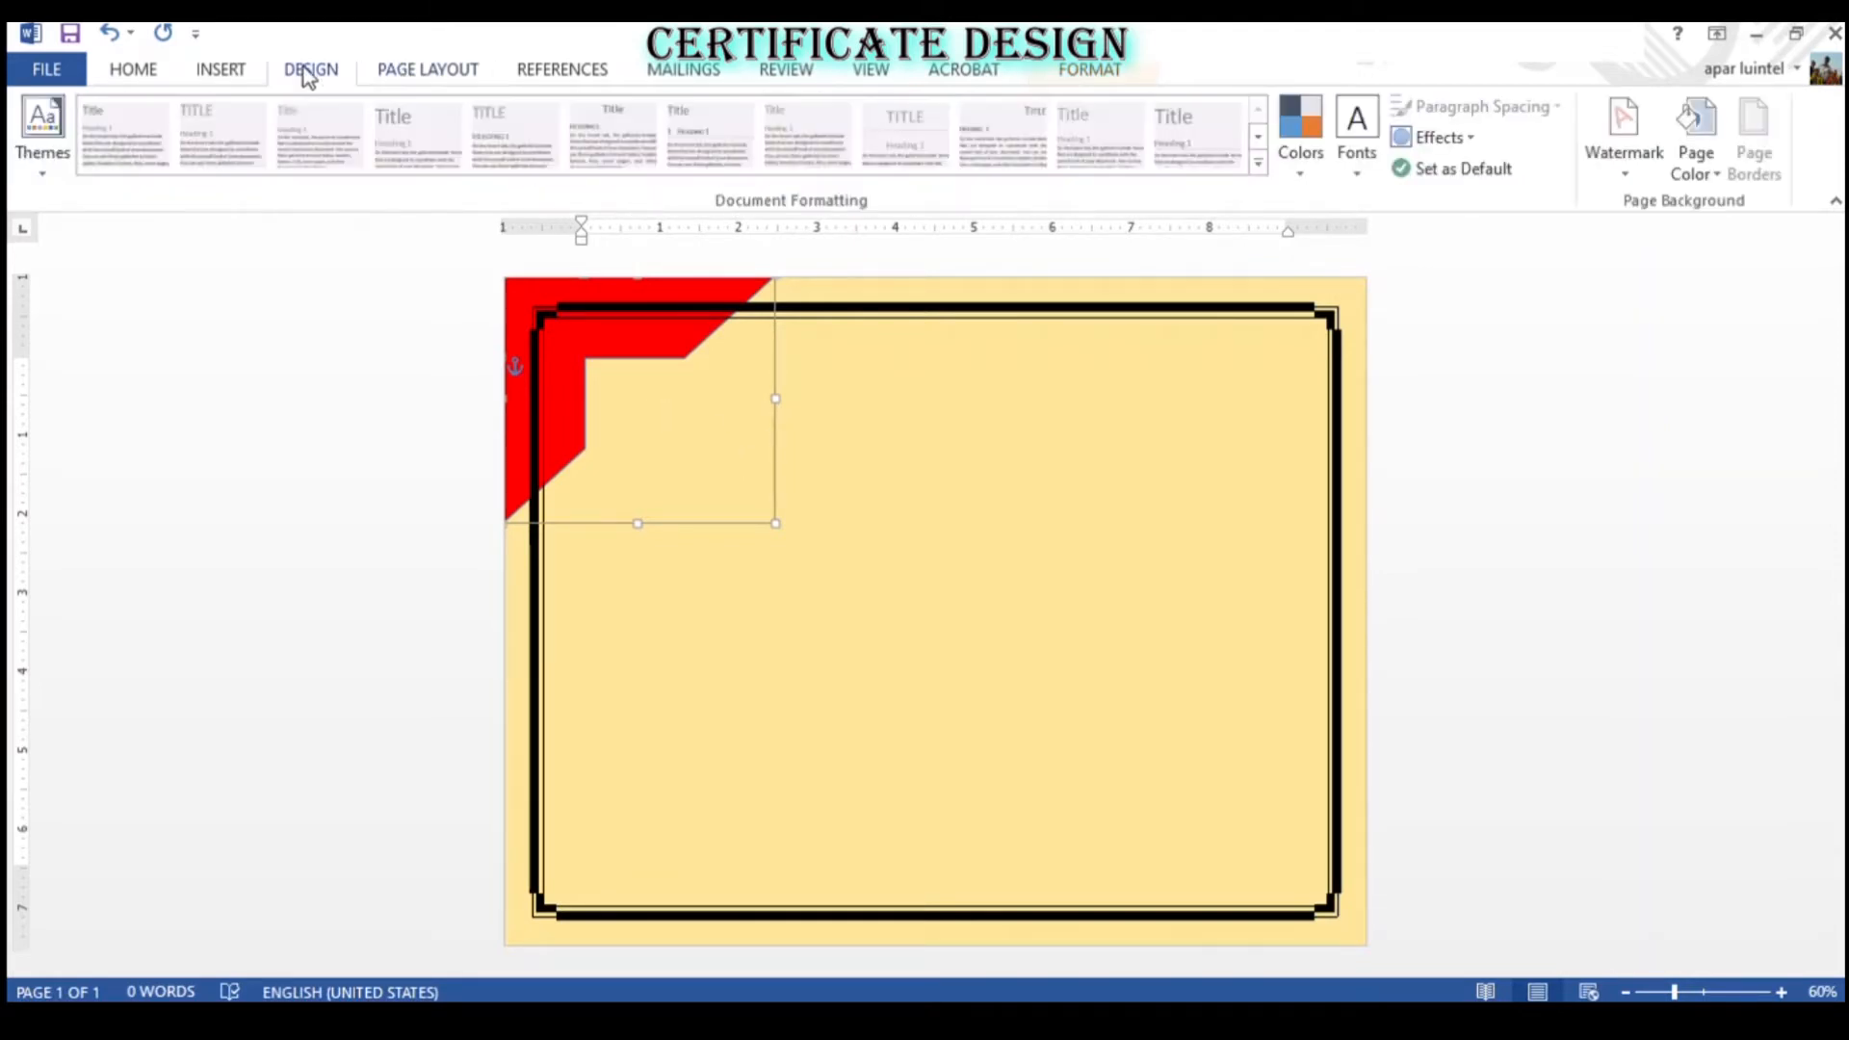
click(453, 70)
click(216, 70)
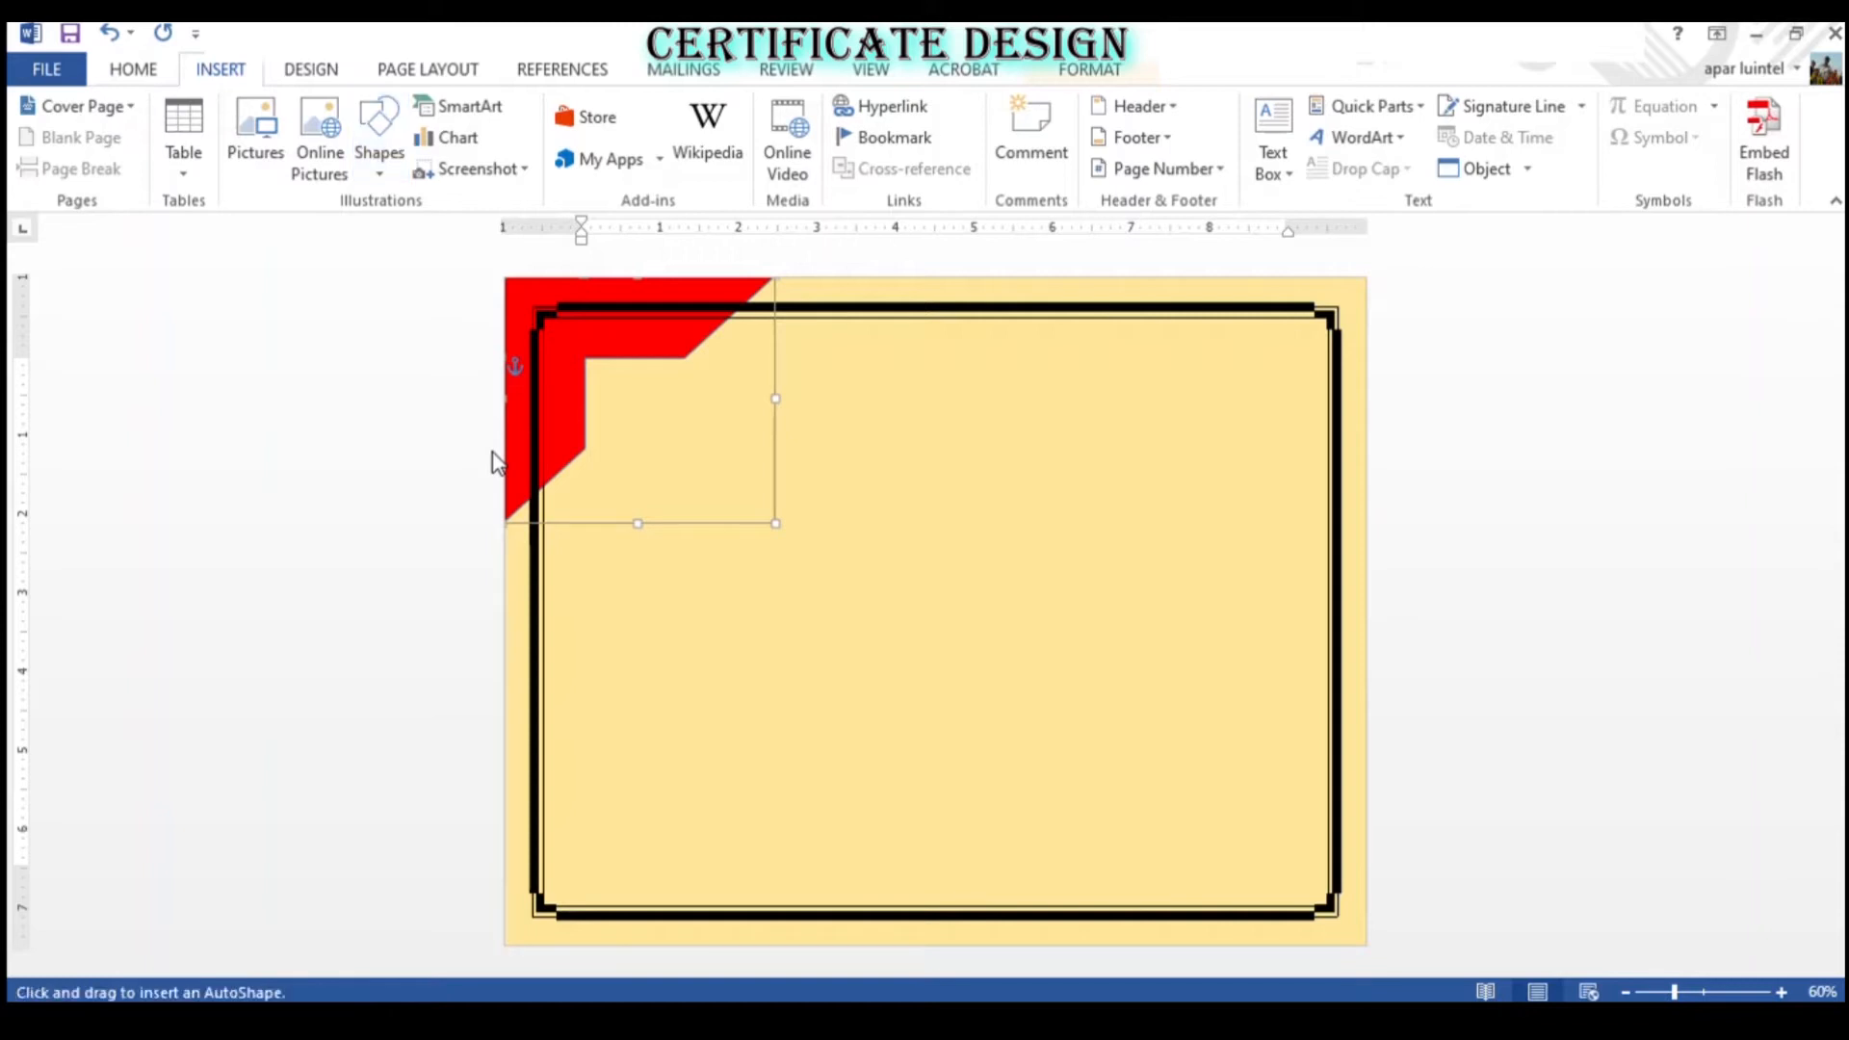
drag(528, 302, 711, 450)
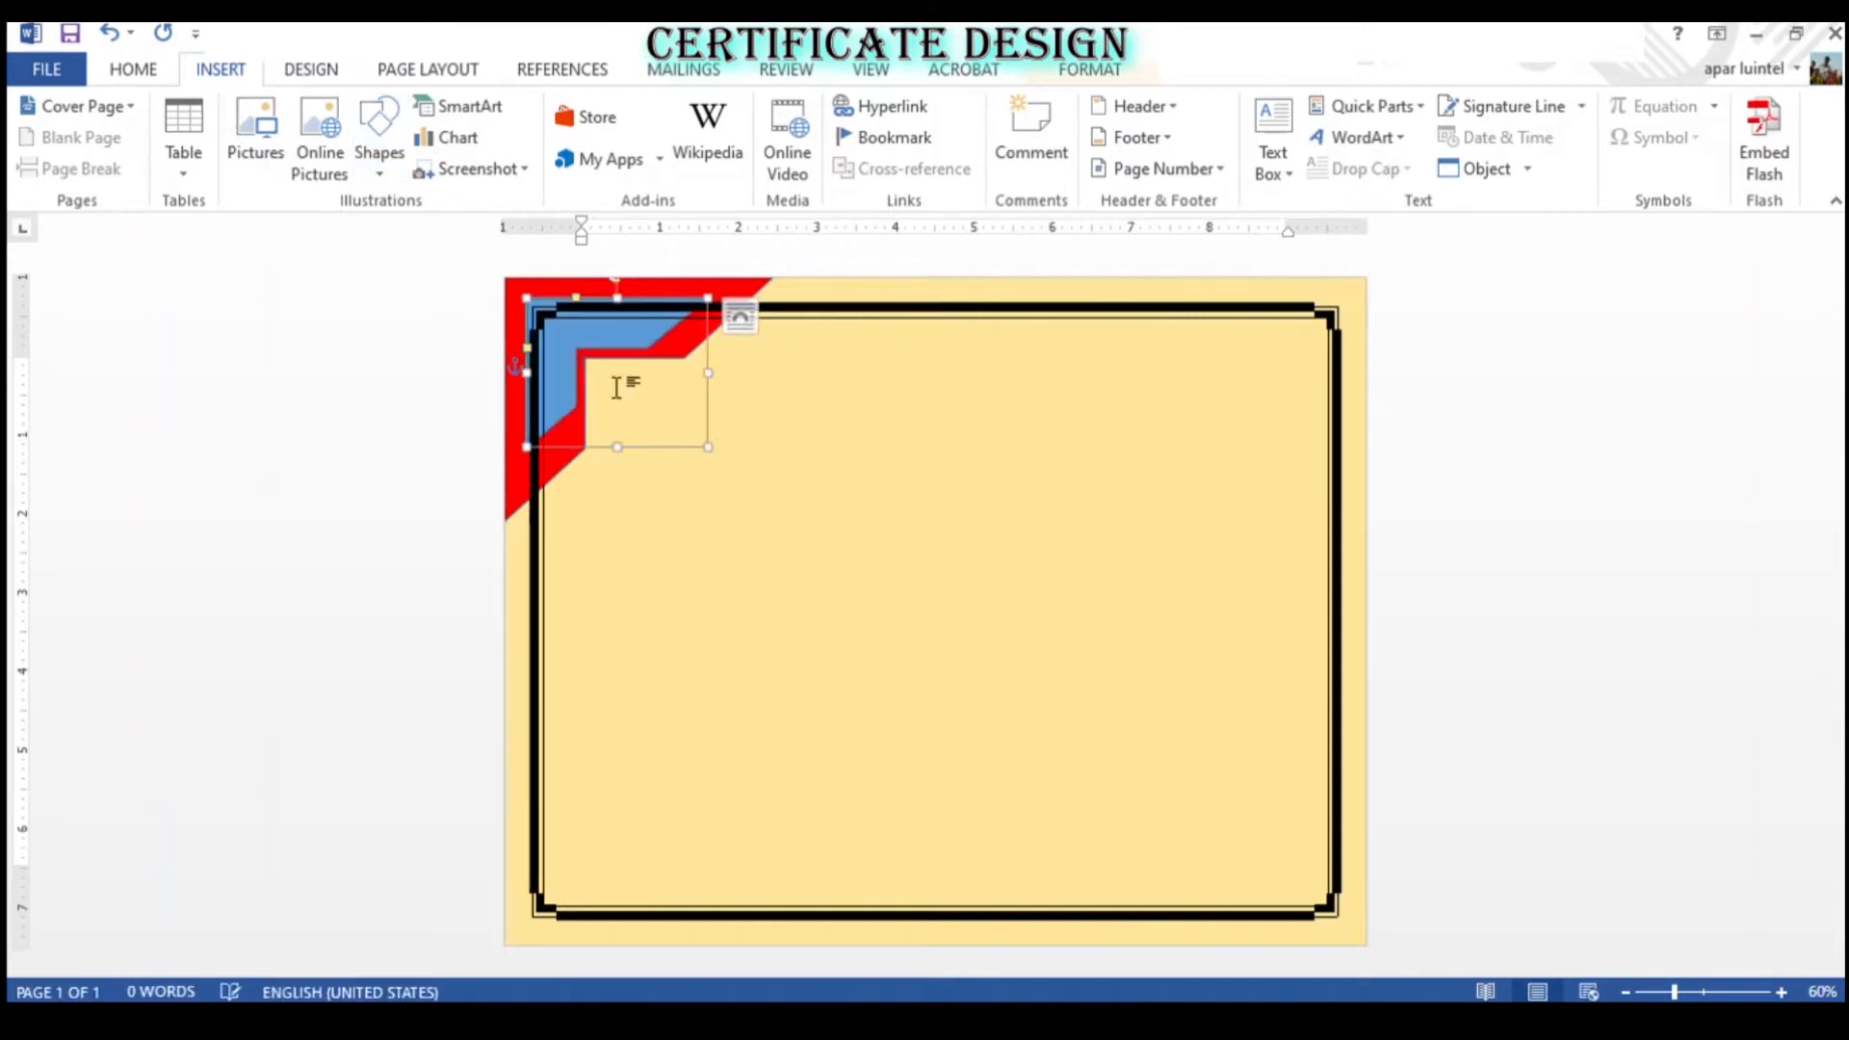
drag(577, 346, 613, 381)
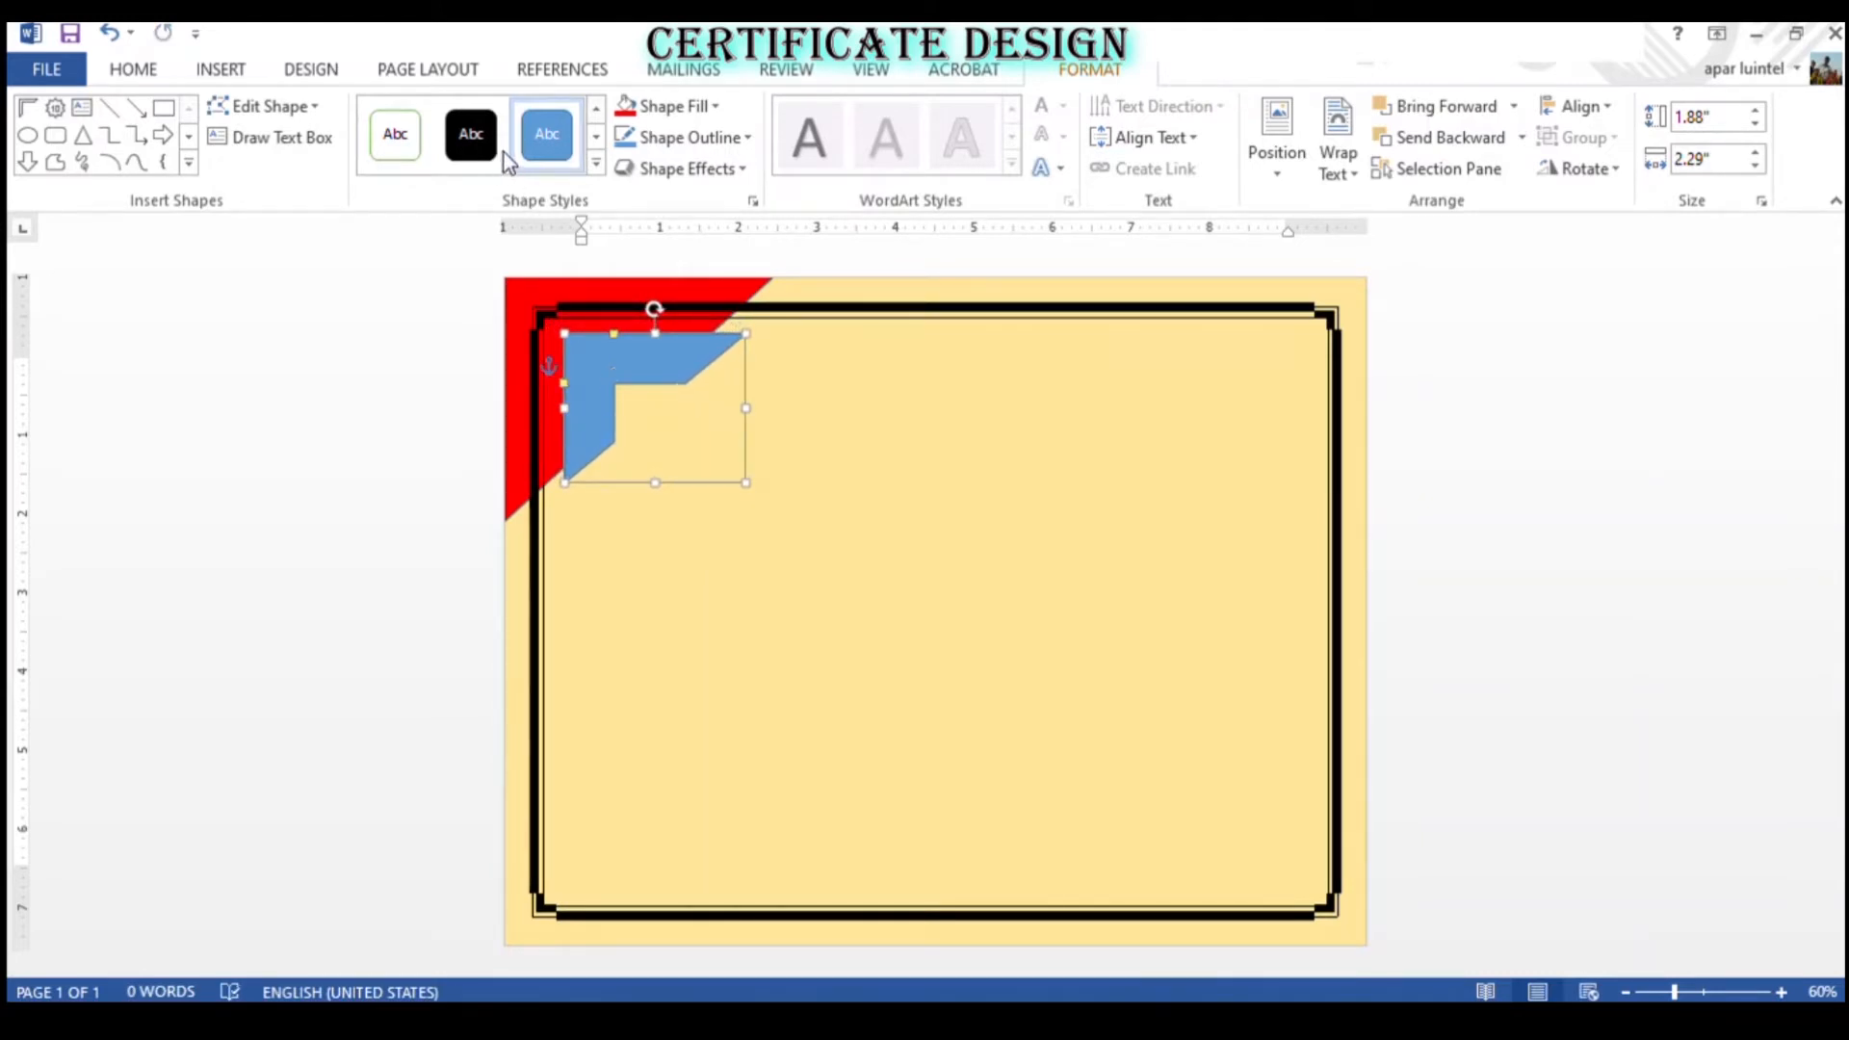
click(471, 133)
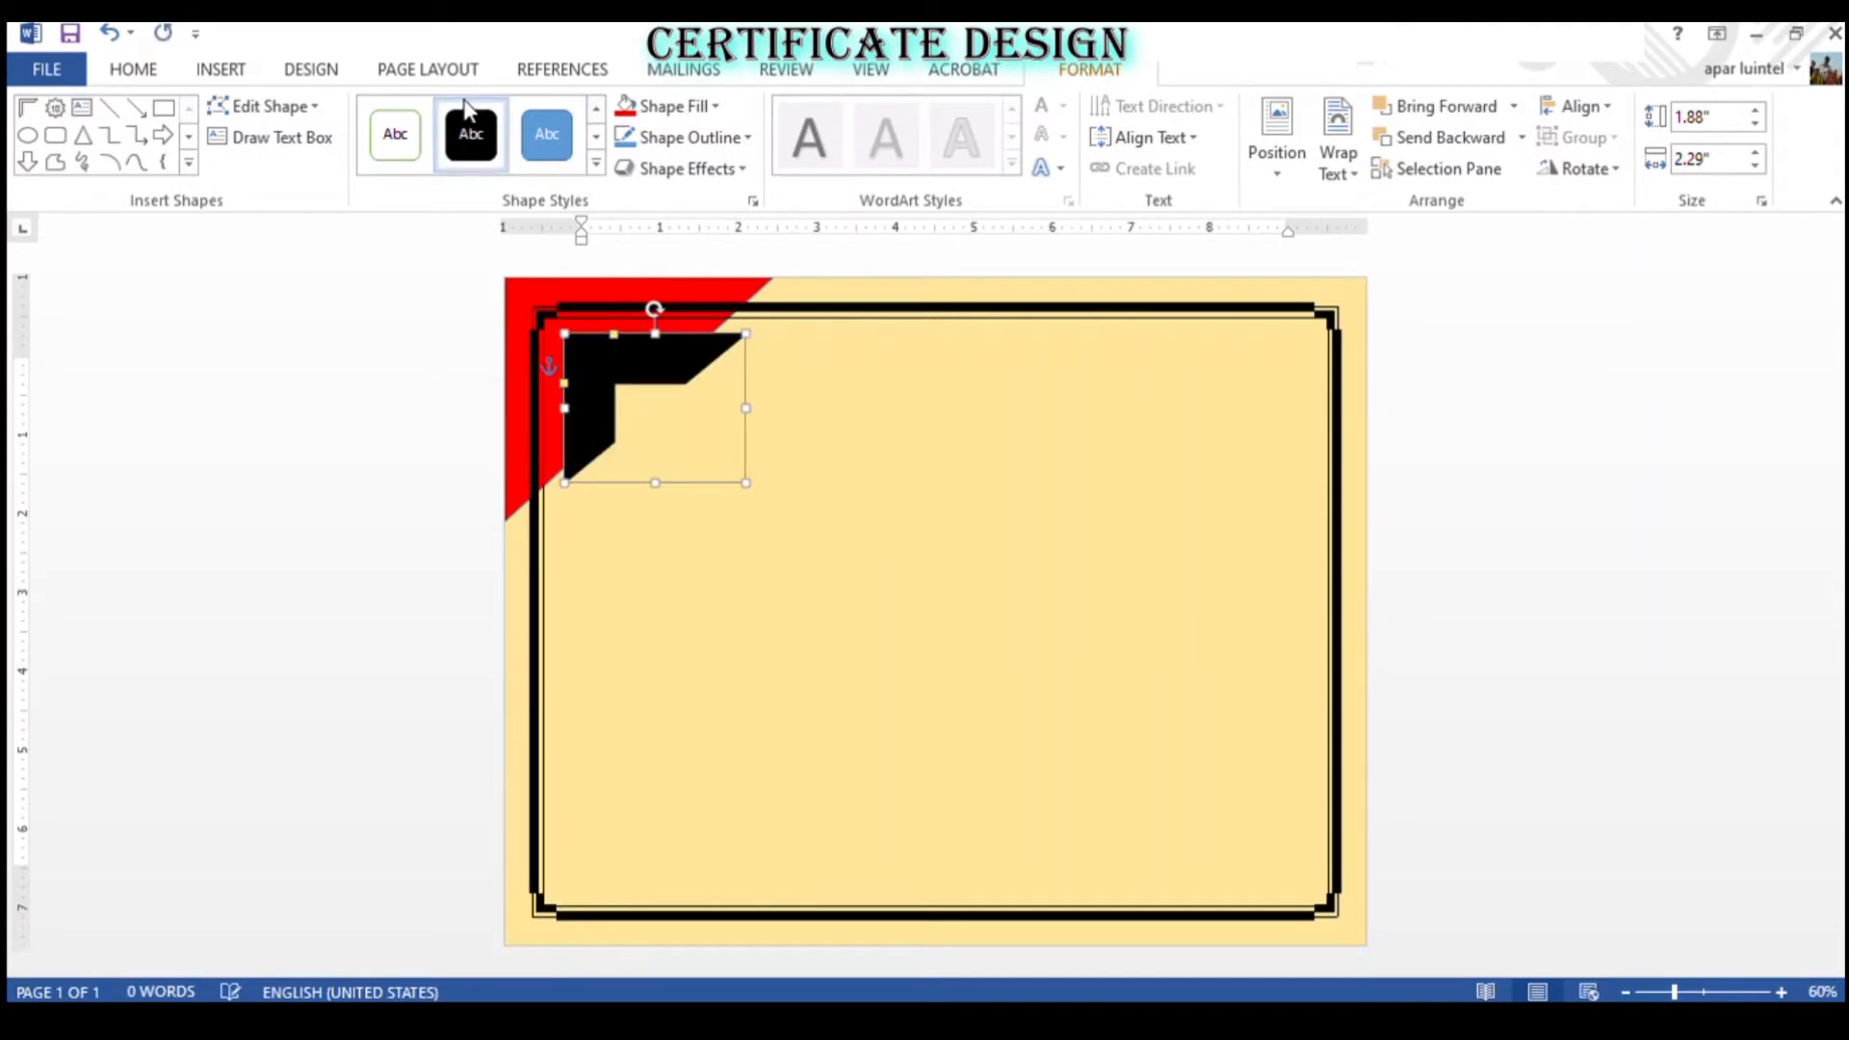
click(766, 505)
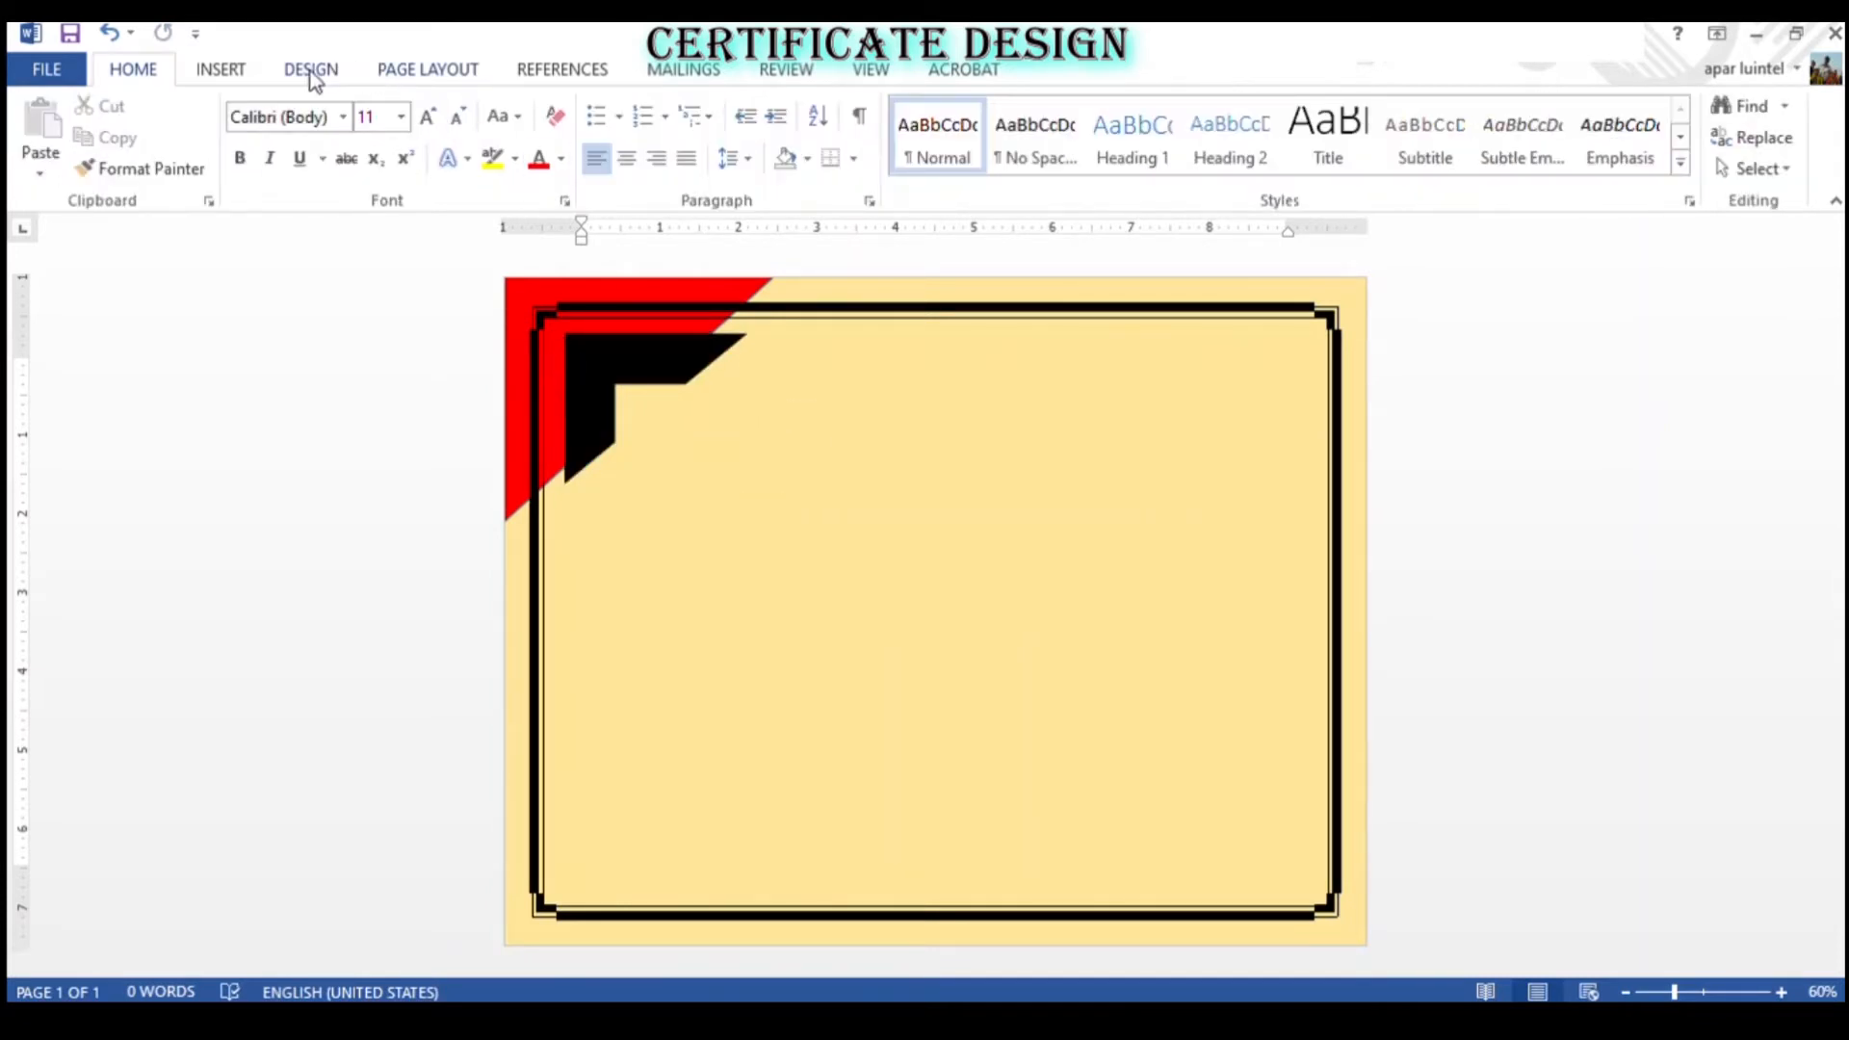
- Try a star about 1.79" high and 1.69" wide over the black half frame, and shift the half frame toward the page corner
click(221, 71)
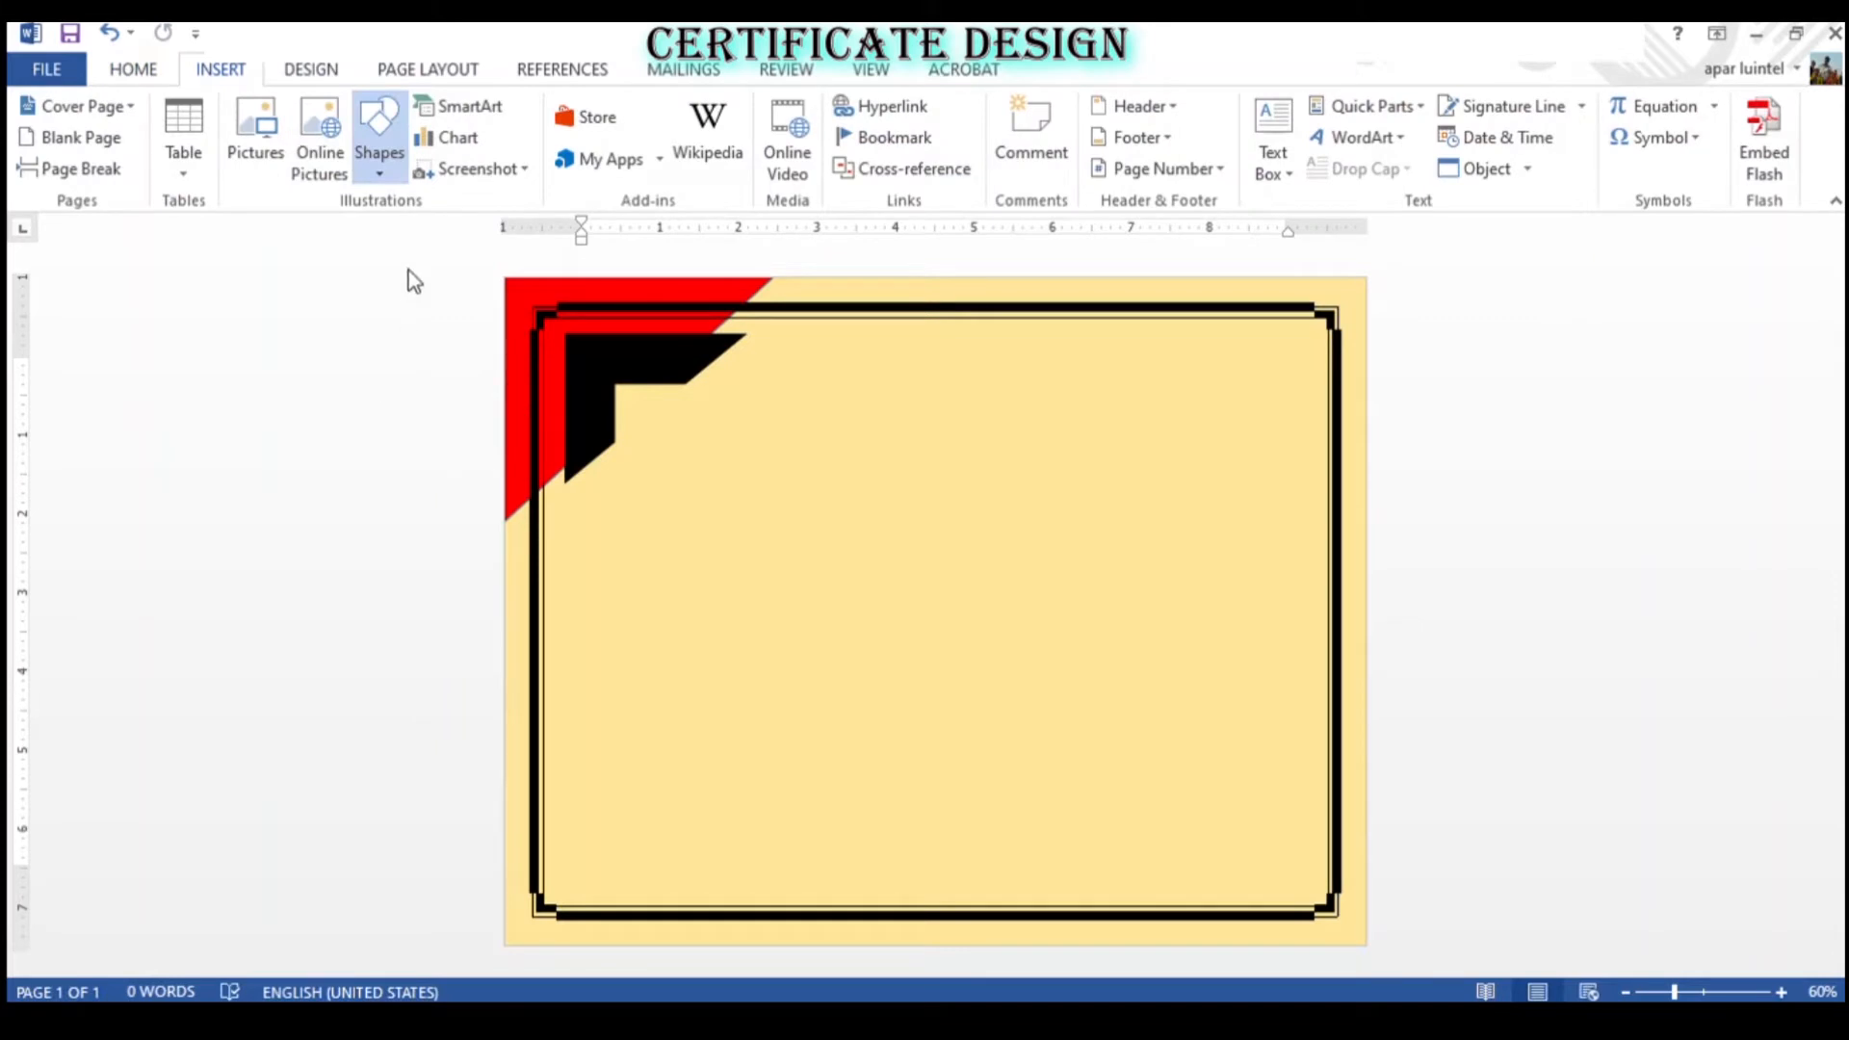
mouse_move(614, 372)
mouse_down()
mouse_move(755, 505)
mouse_move(743, 516)
mouse_move(710, 483)
mouse_up()
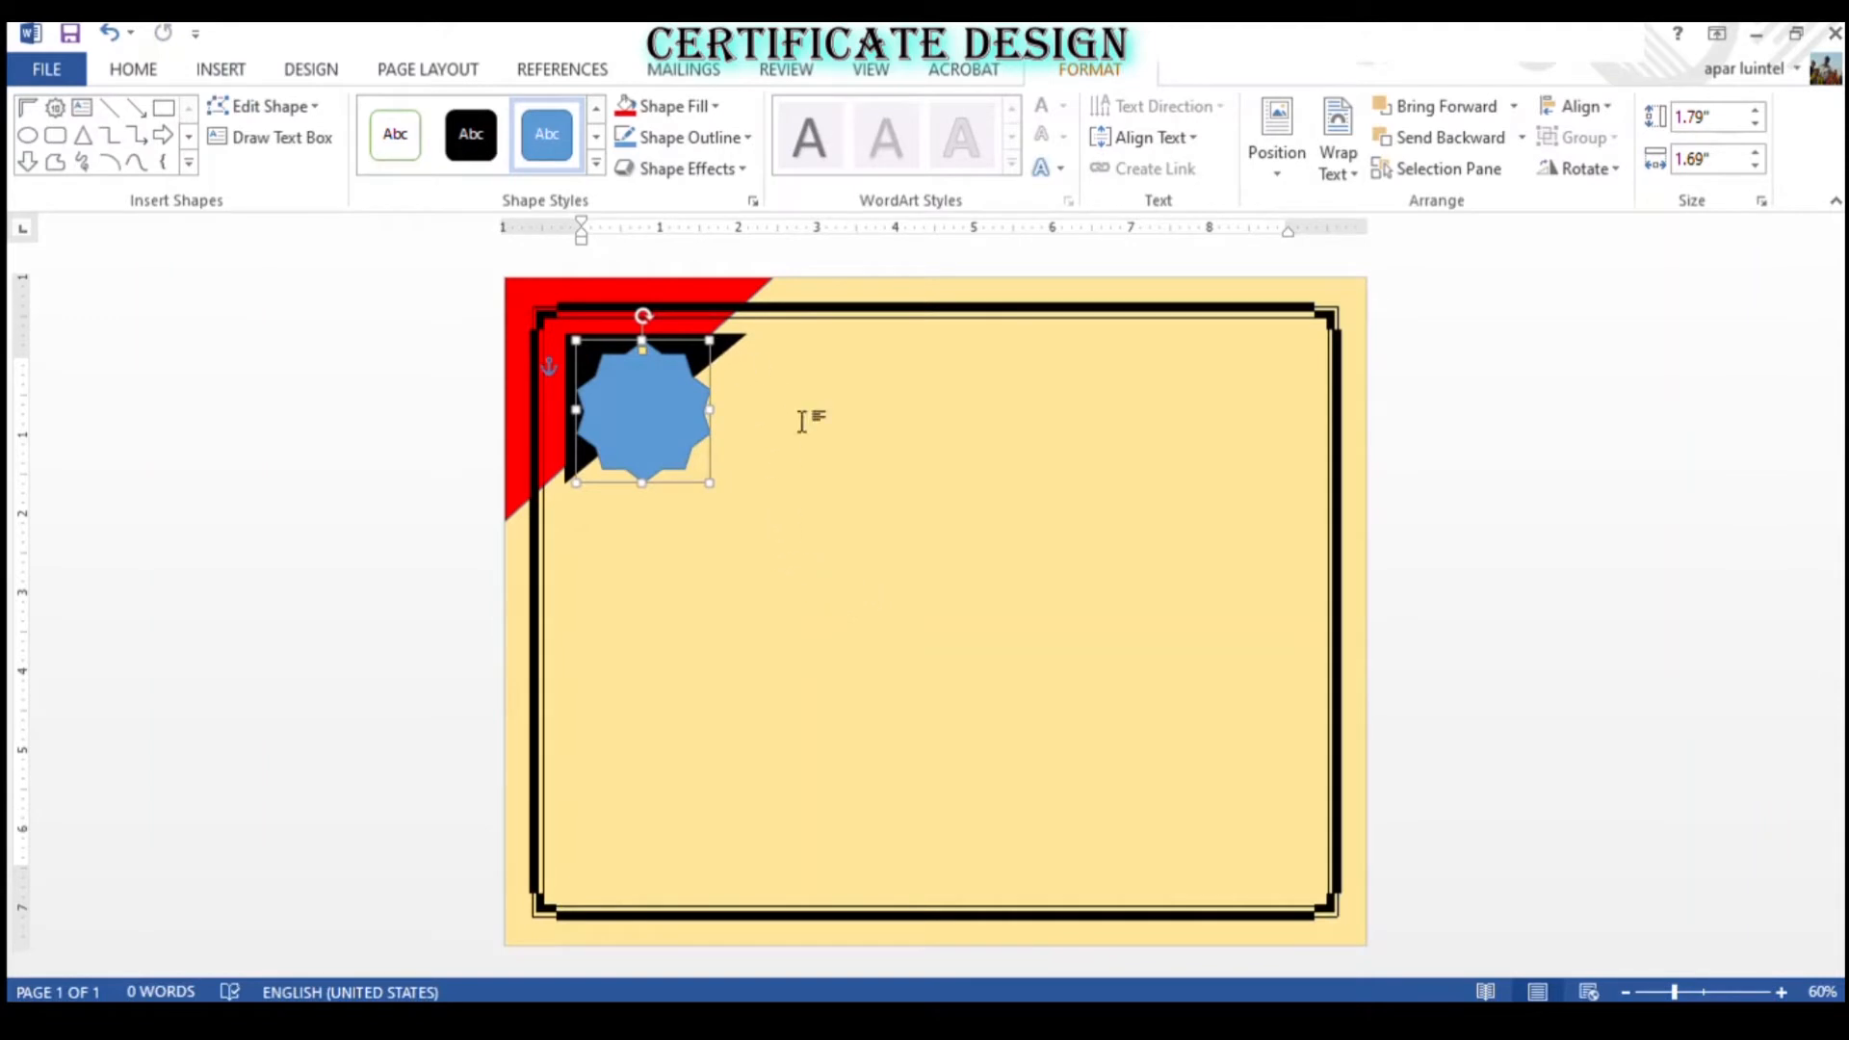
click(735, 341)
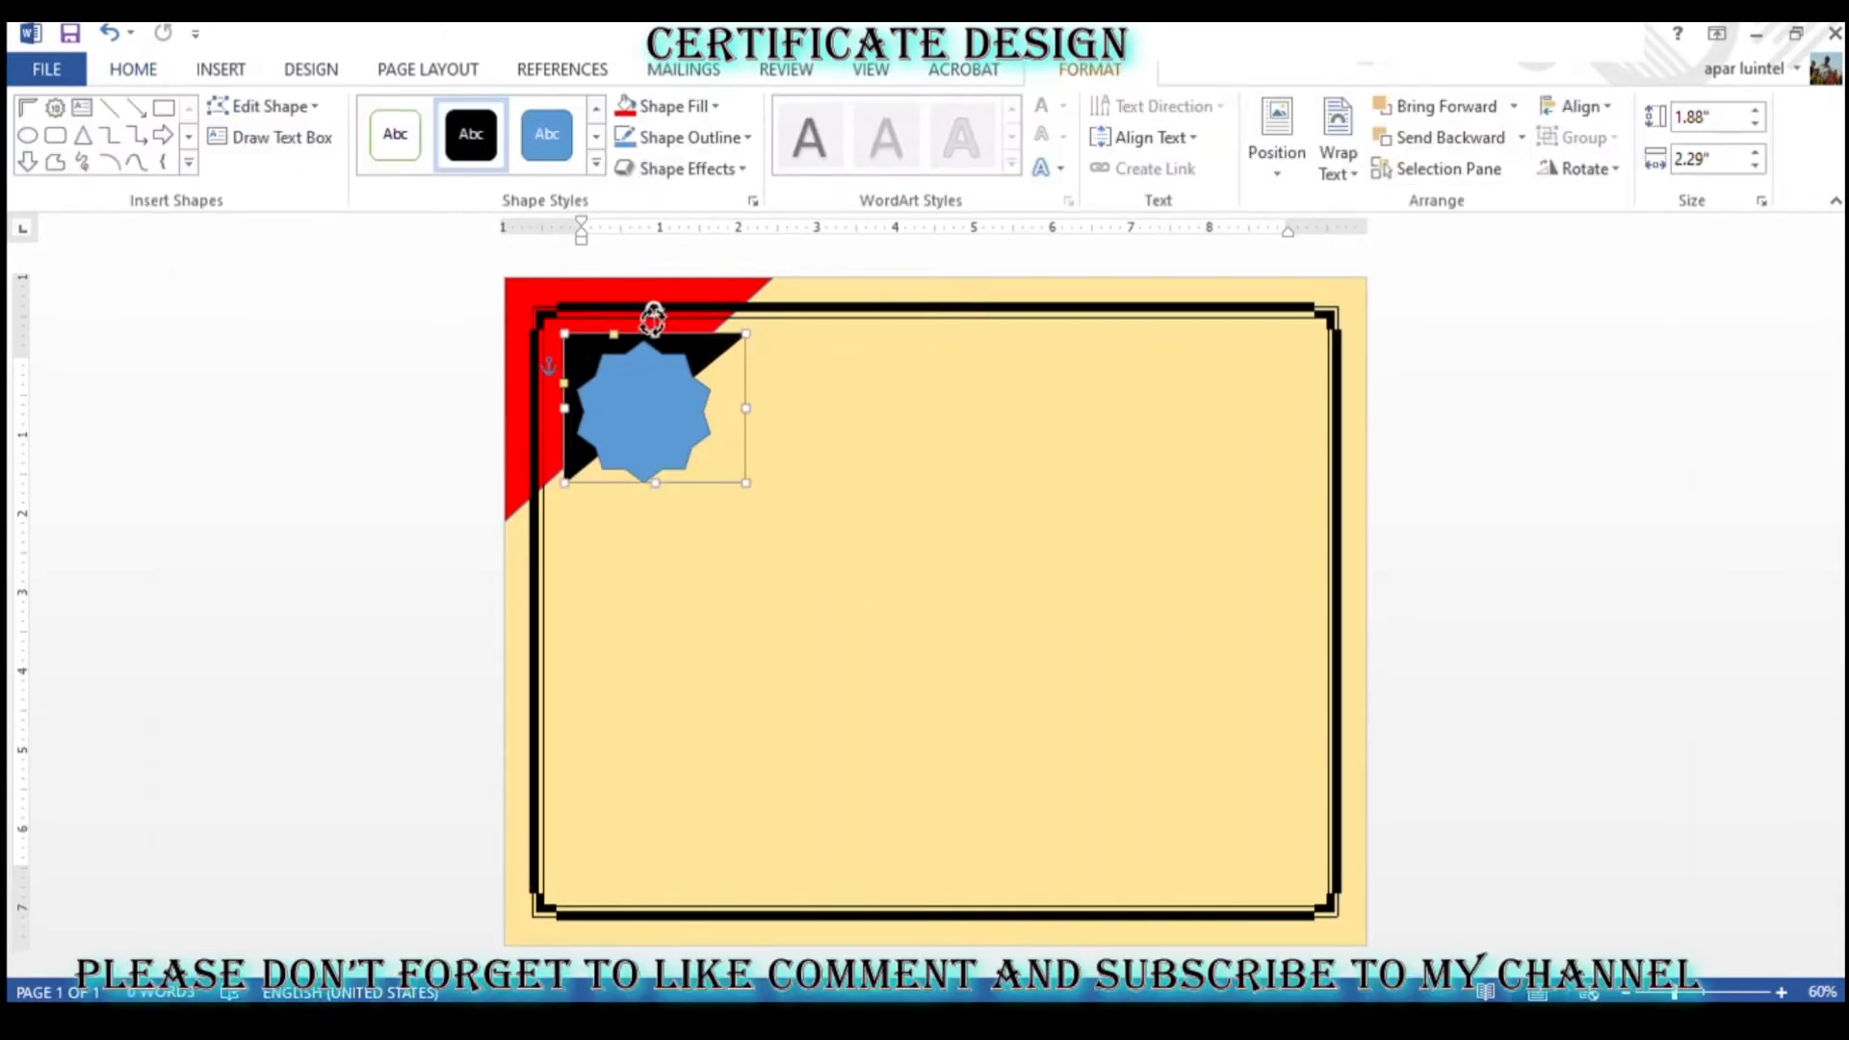
drag(653, 320, 684, 348)
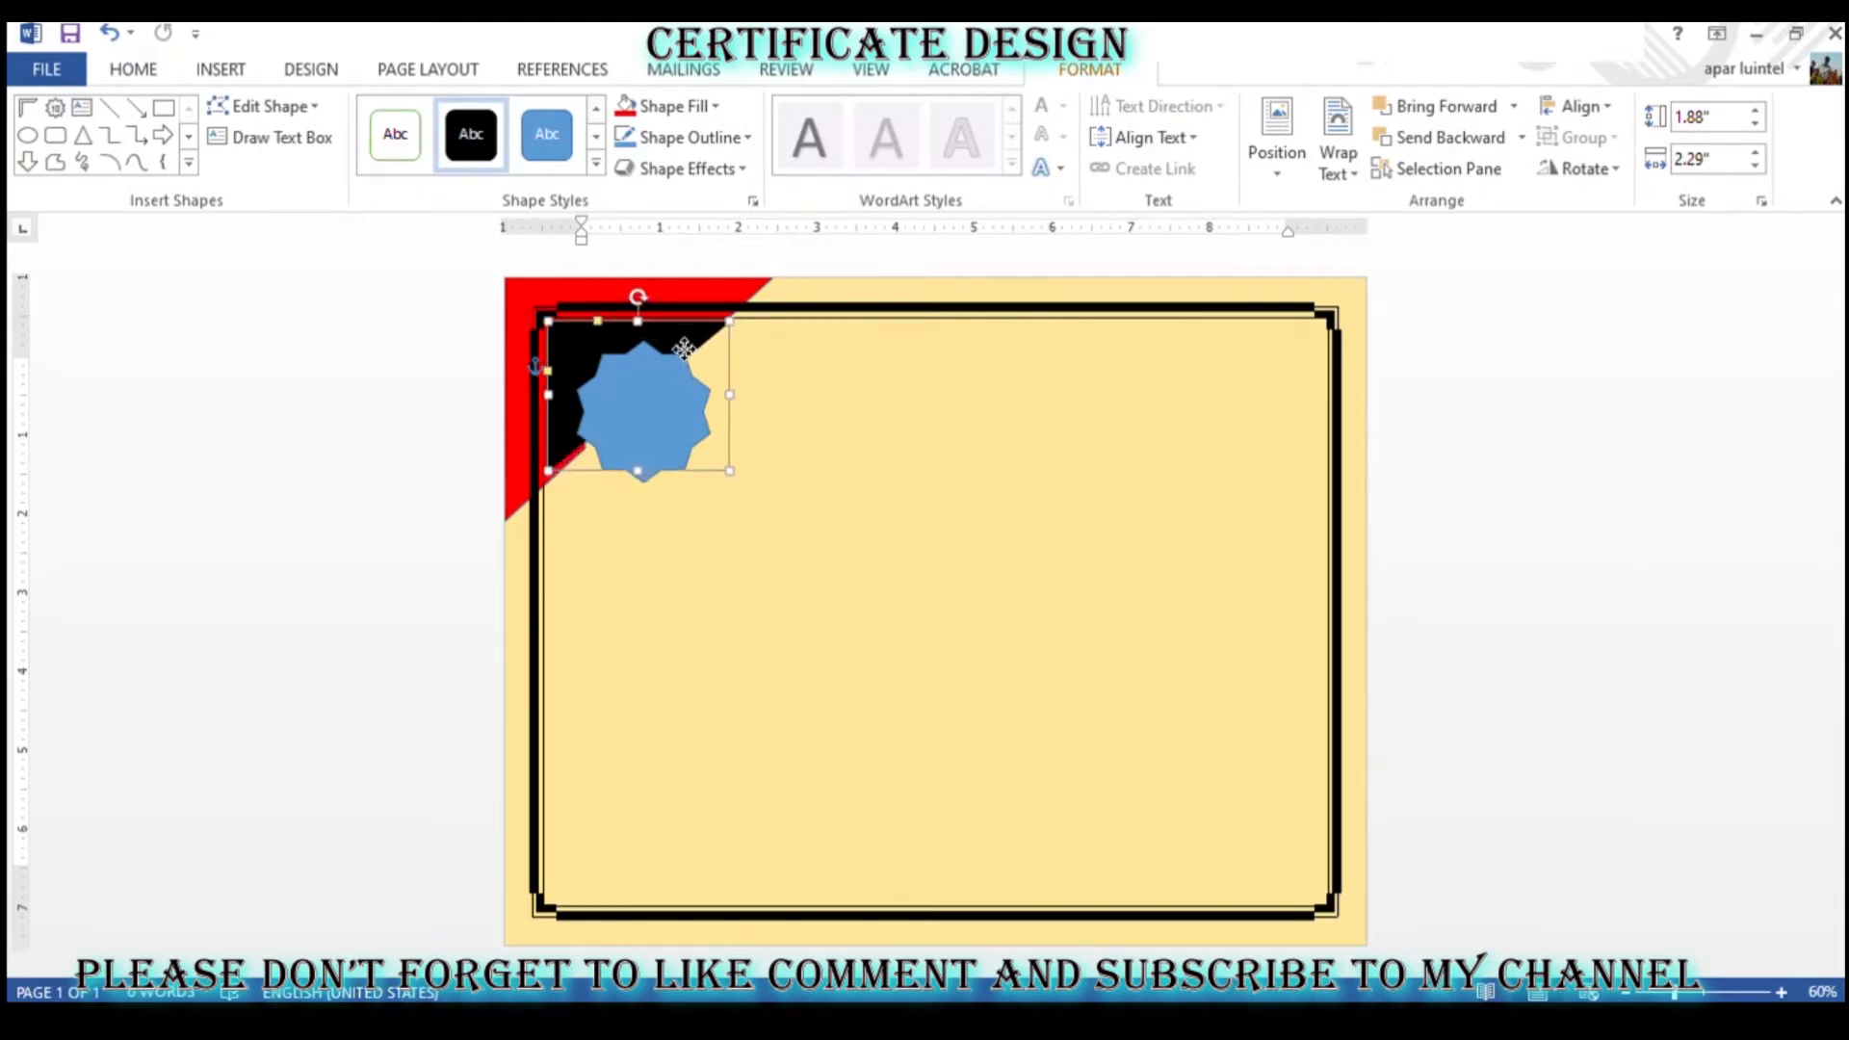
- Undo the star and the black half frame beside the red corner shape
key(ctrl+z)
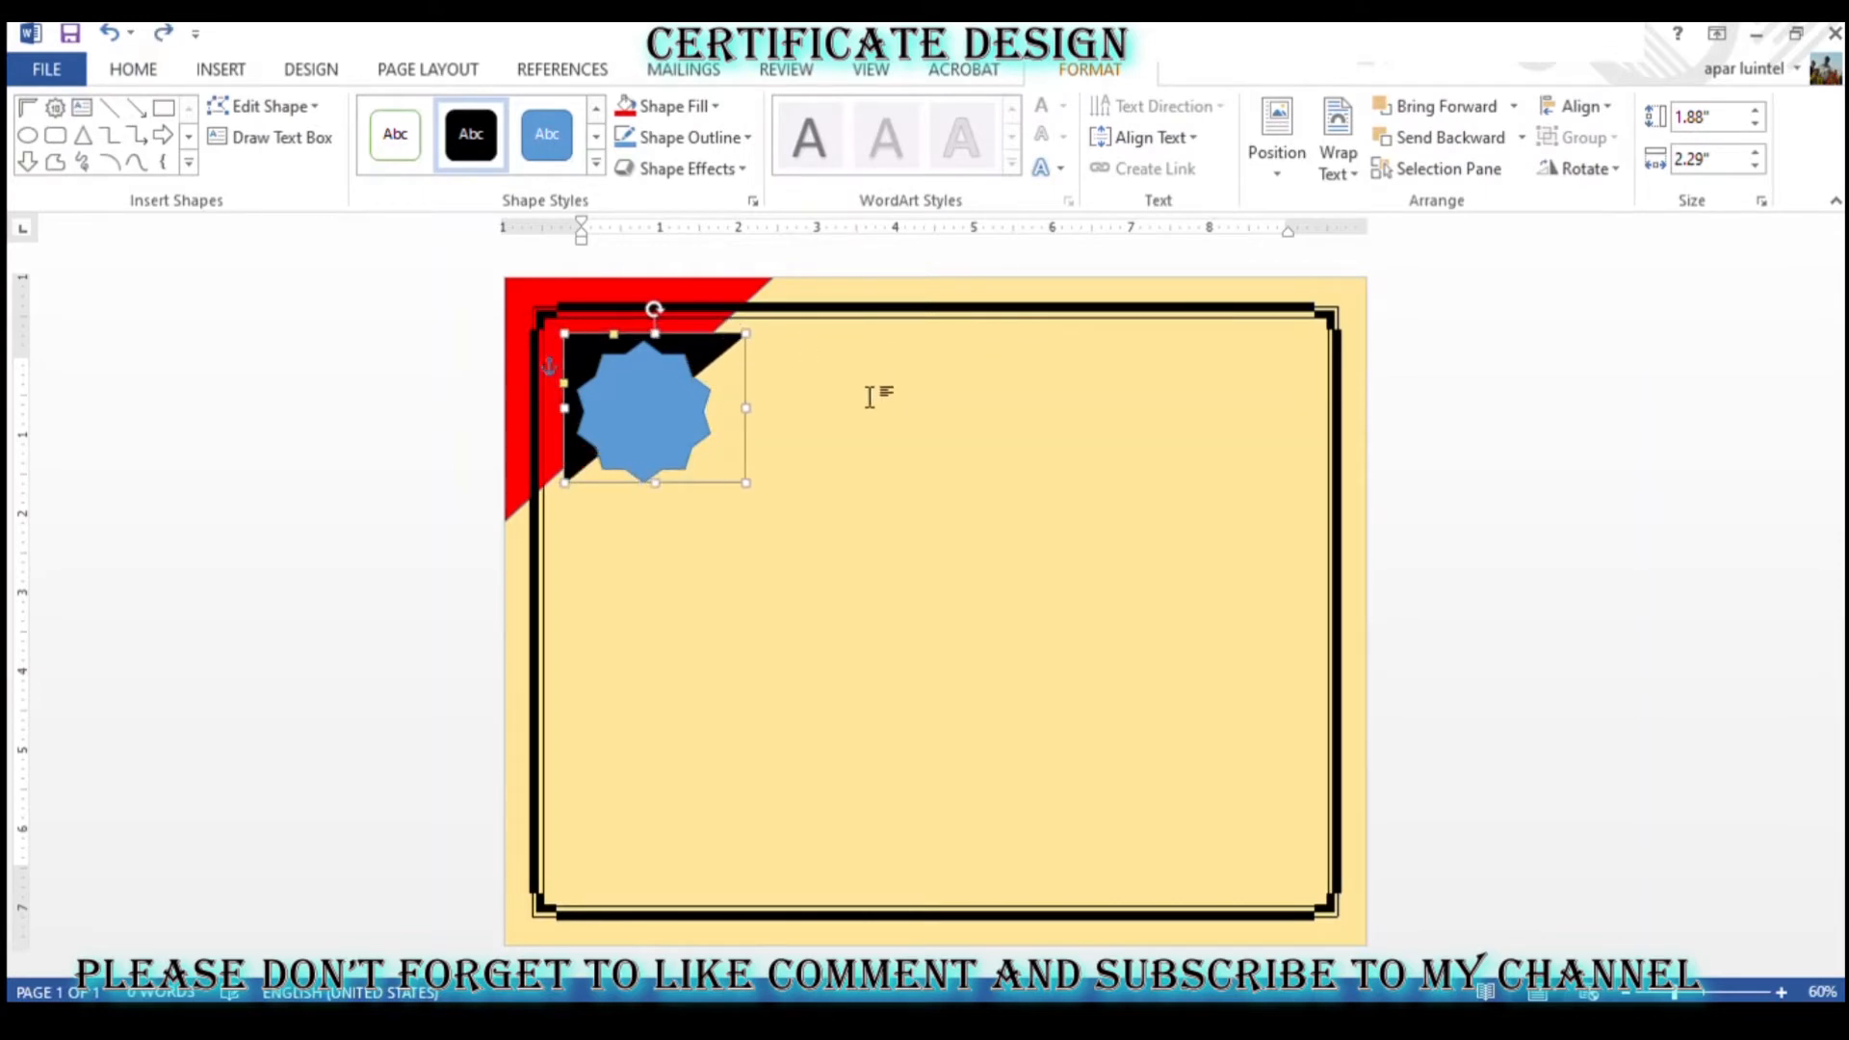
key(ctrl+z)
key(ctrl+z)
key(ctrl+z)
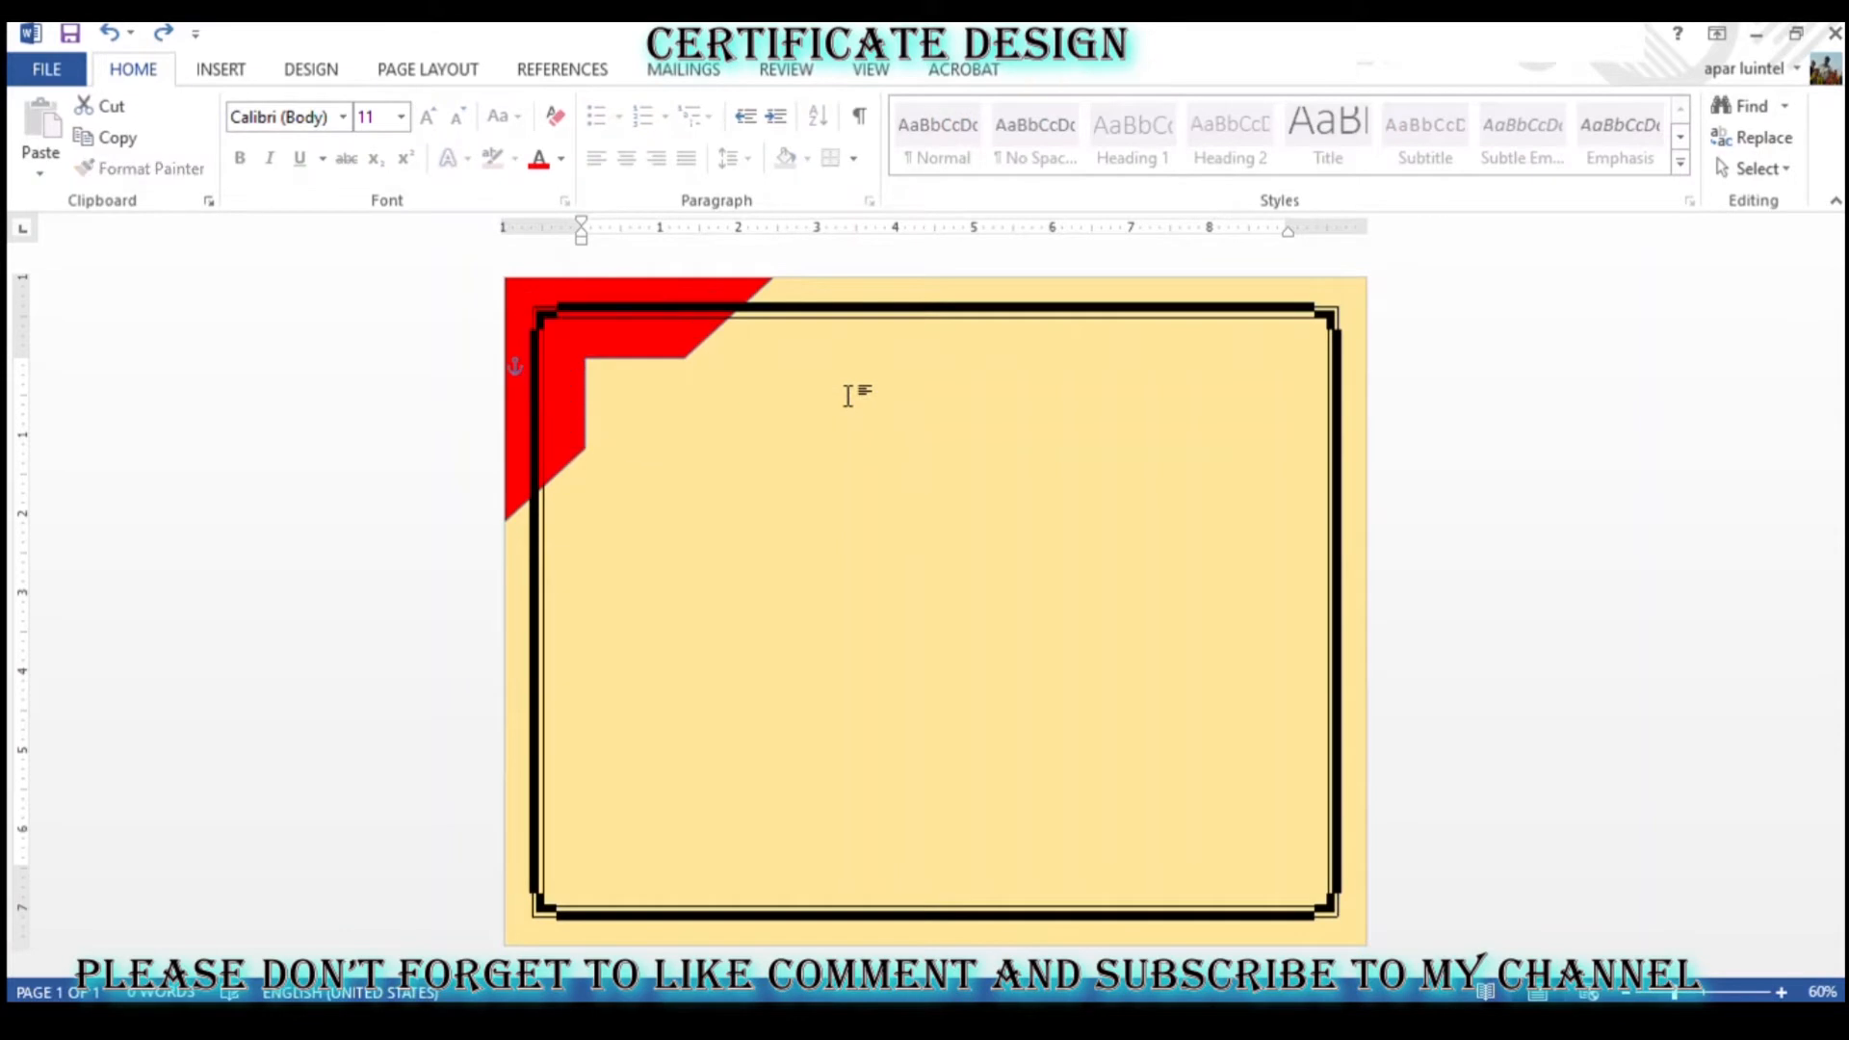
- Draw a diagonal stripe about 2.02" high and 1.93" wide and position it across the red corner shape
click(221, 69)
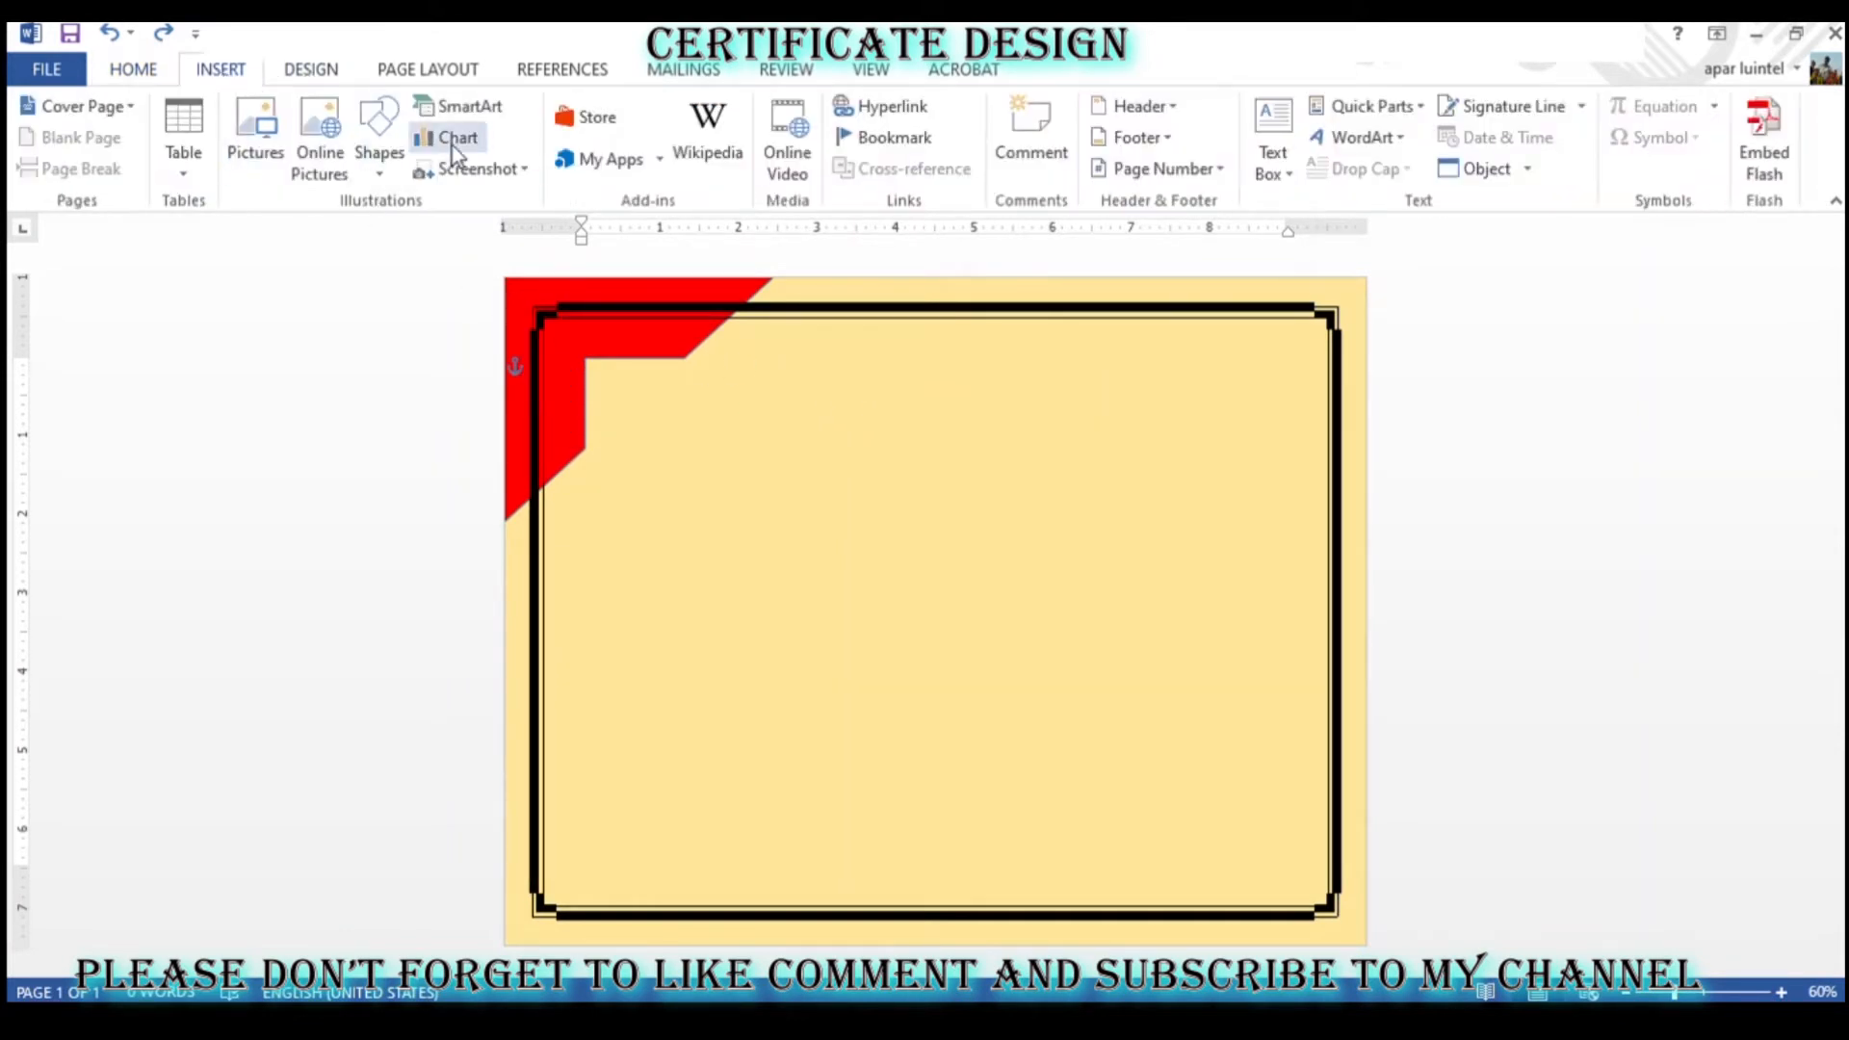
click(378, 145)
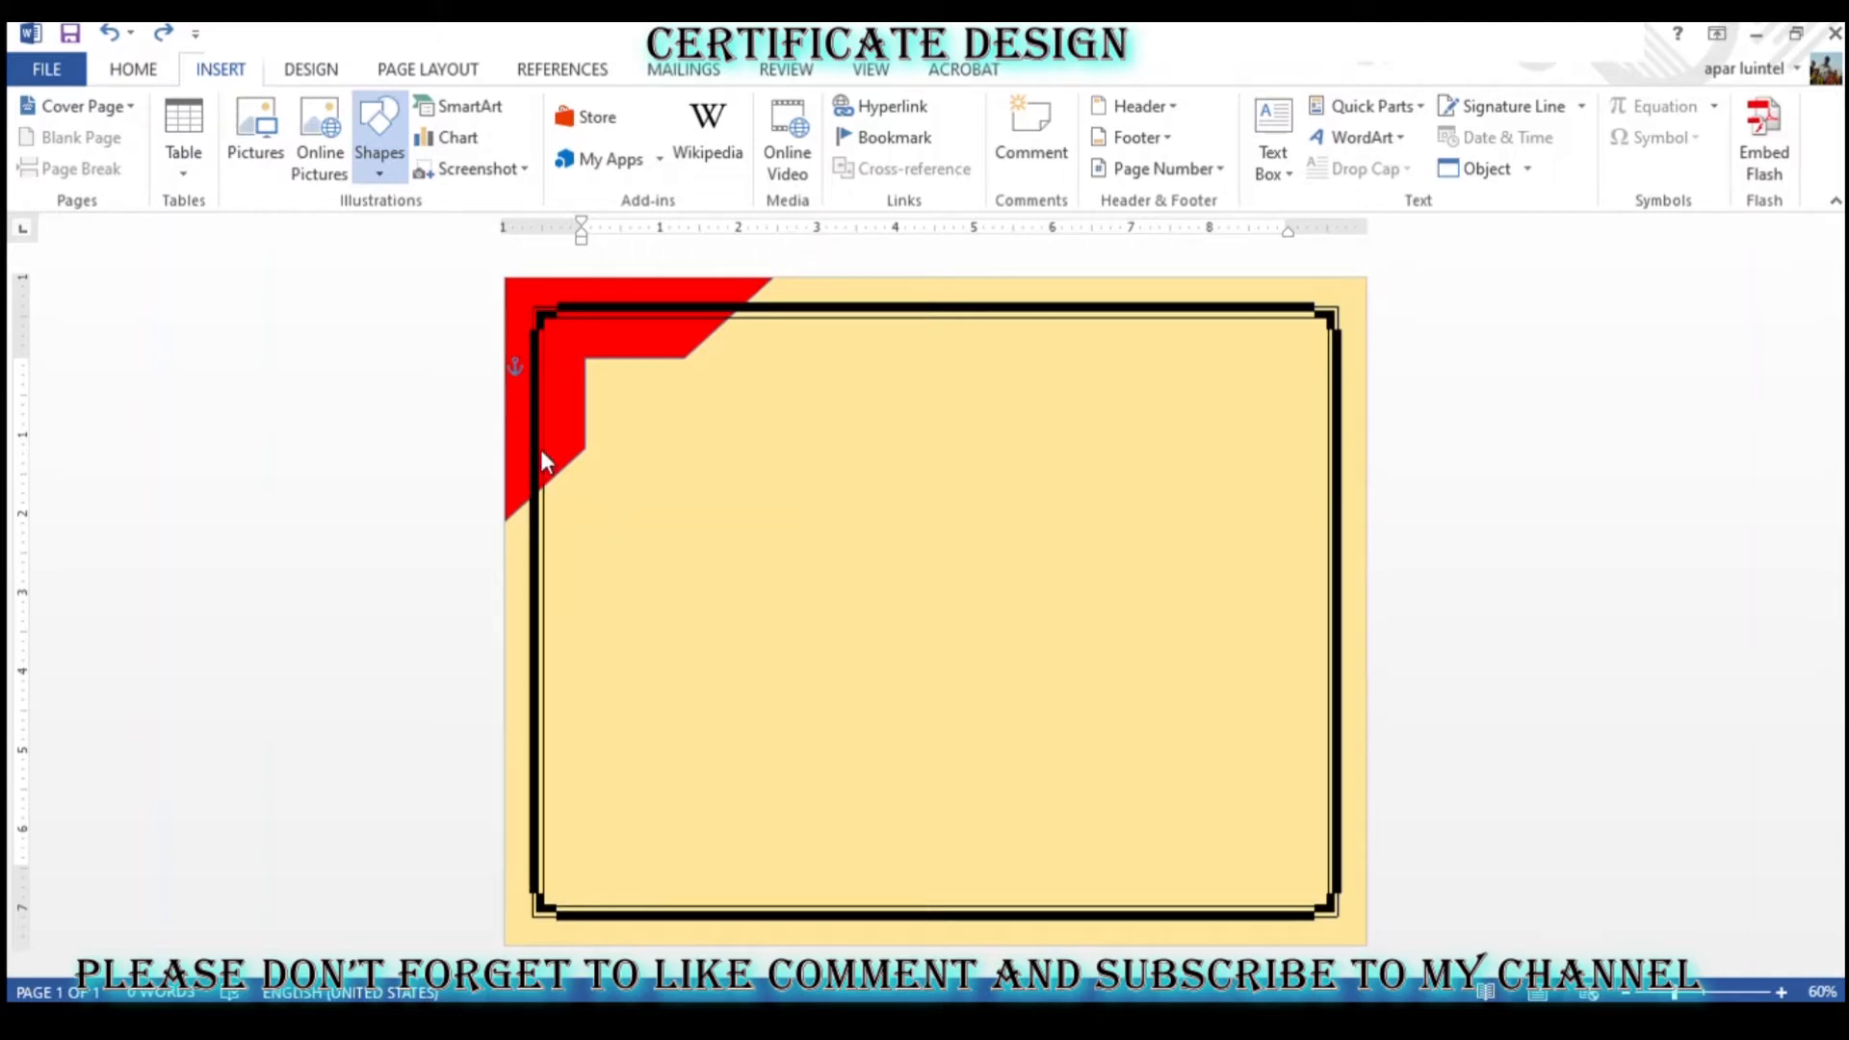
drag(570, 348, 720, 510)
drag(631, 413, 609, 374)
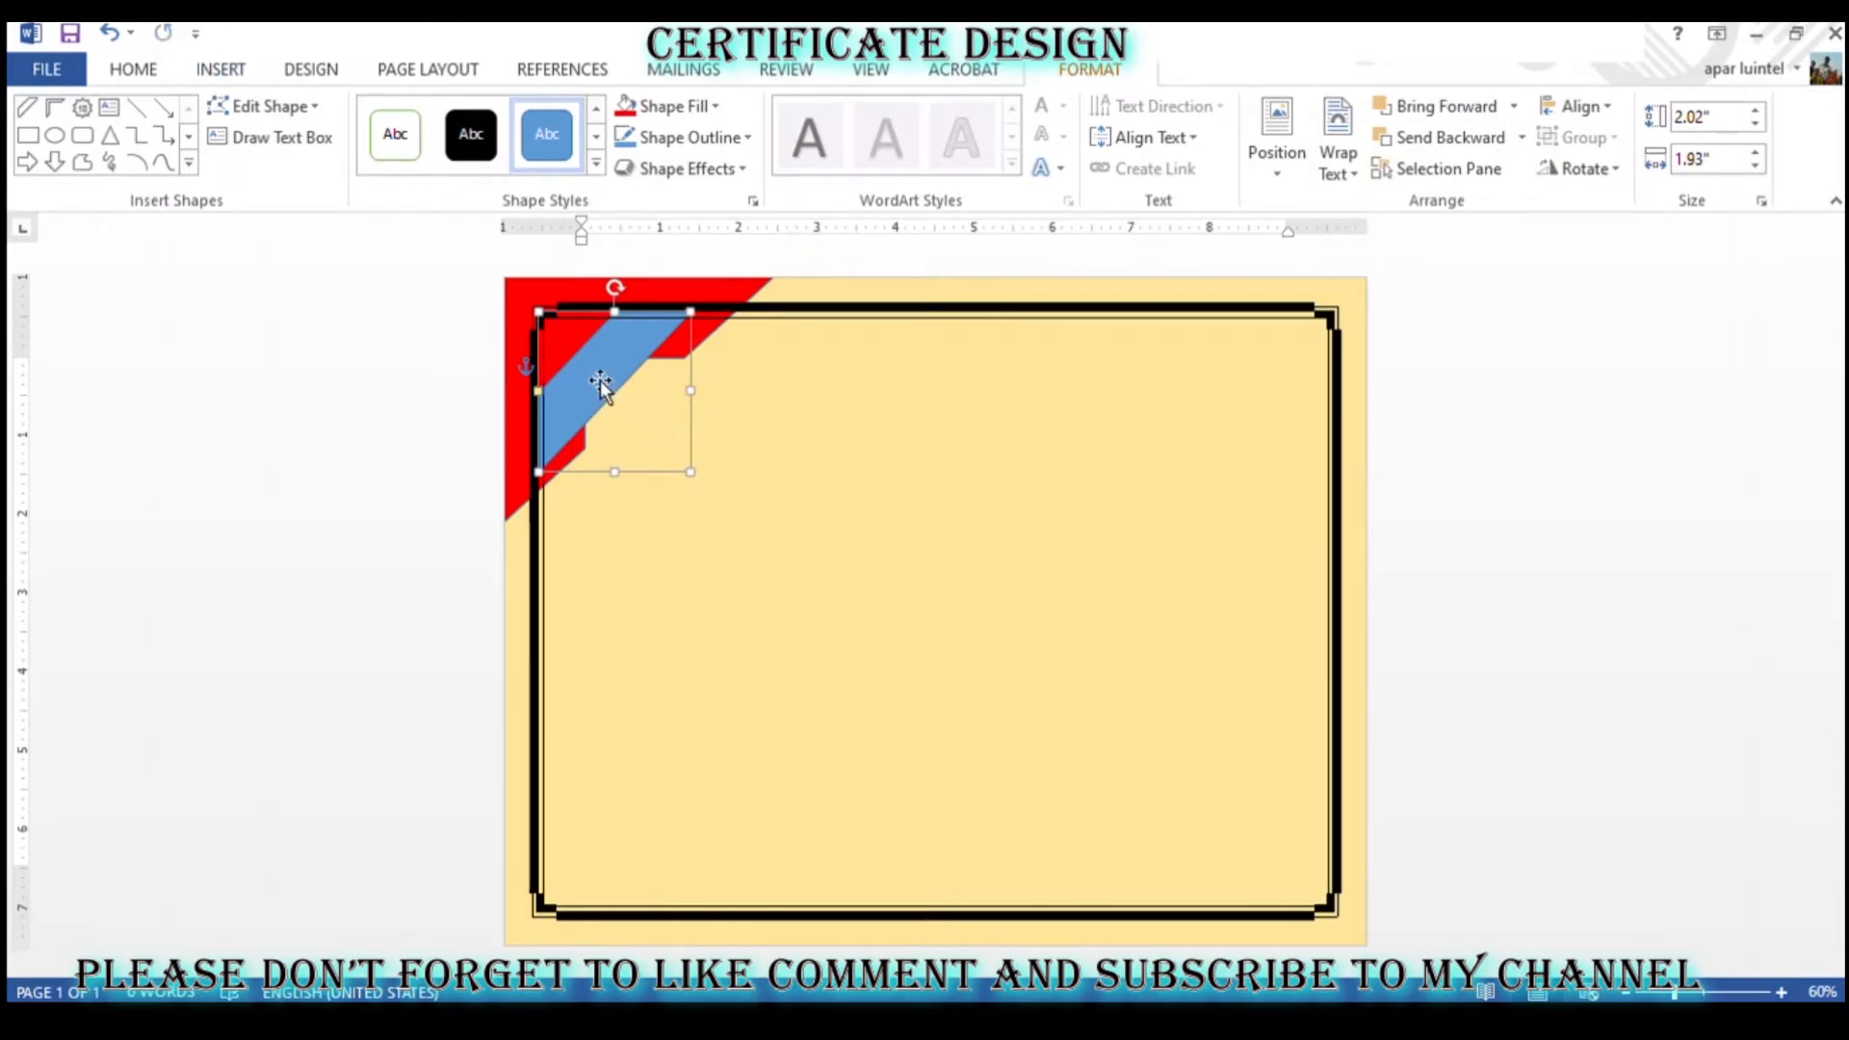
drag(602, 383, 613, 393)
- Examine how the blue diagonal stripe lines up with the red corner shape
click(702, 288)
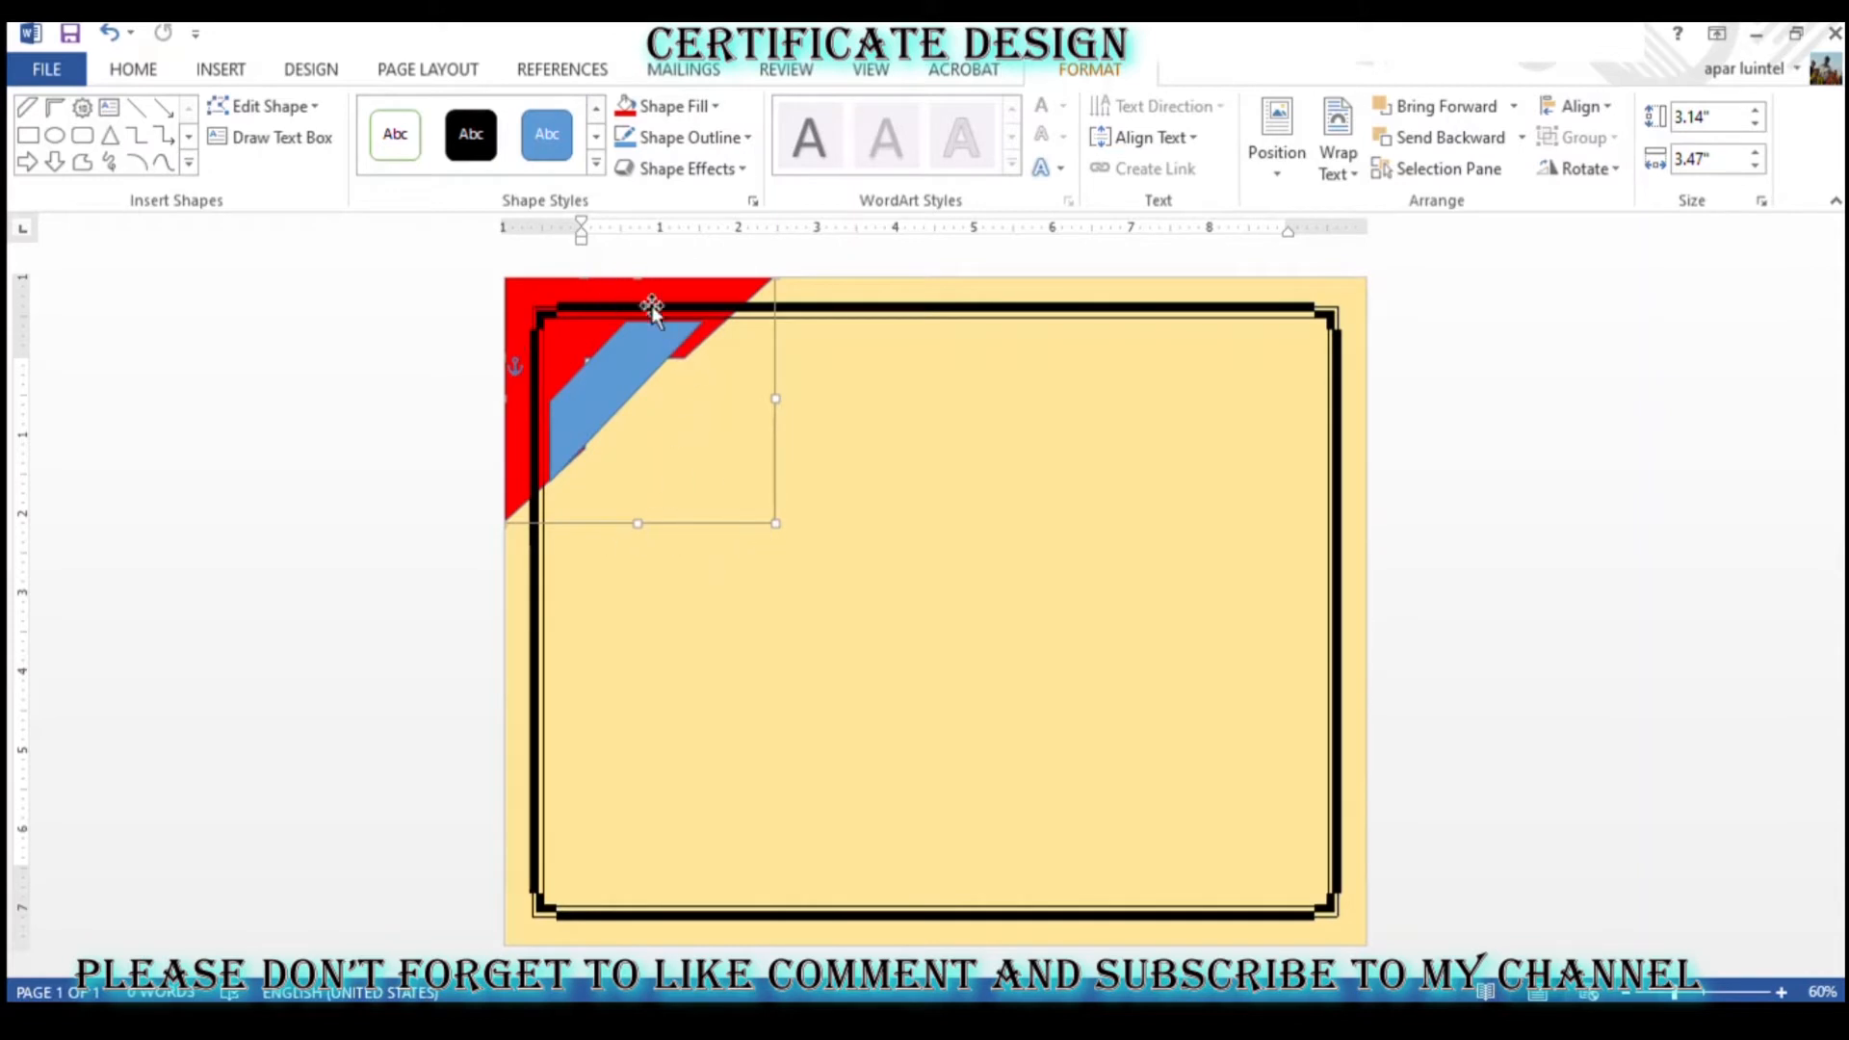
ctrl+scroll(723, 556, down, 3)
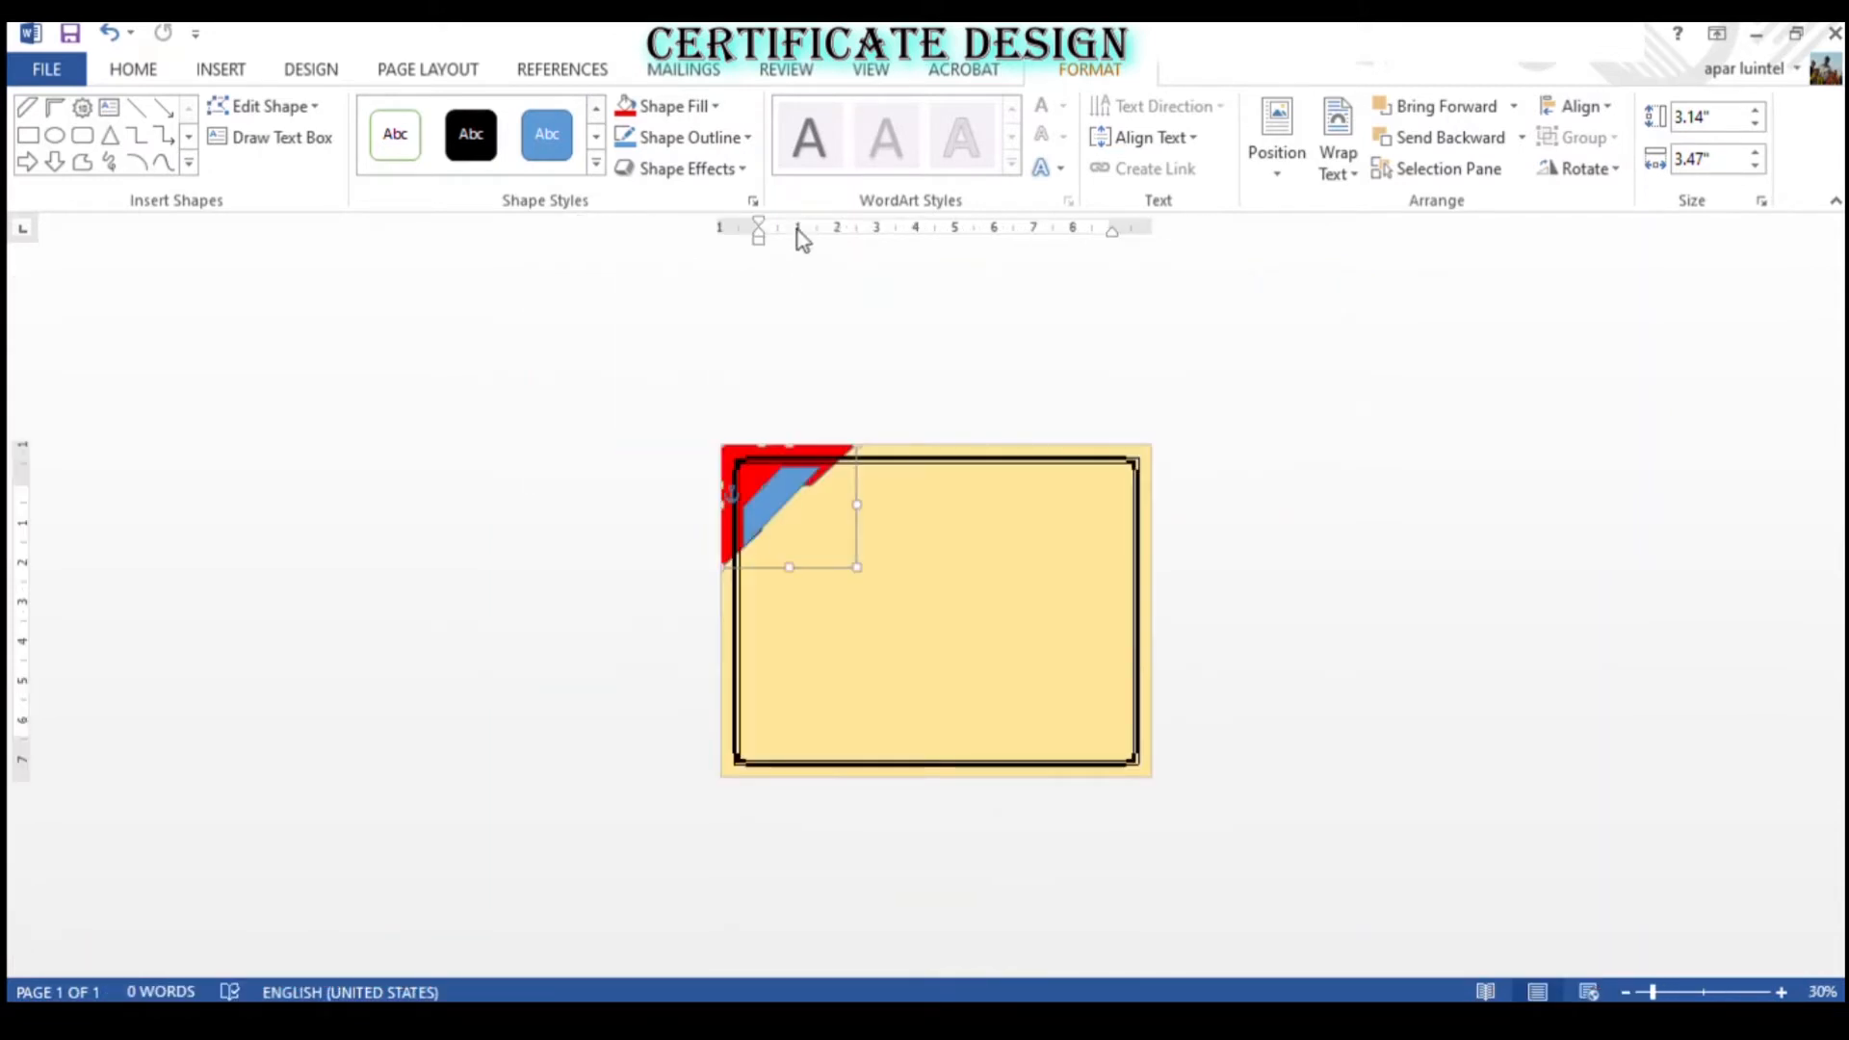
ctrl+scroll(835, 462, up, 5)
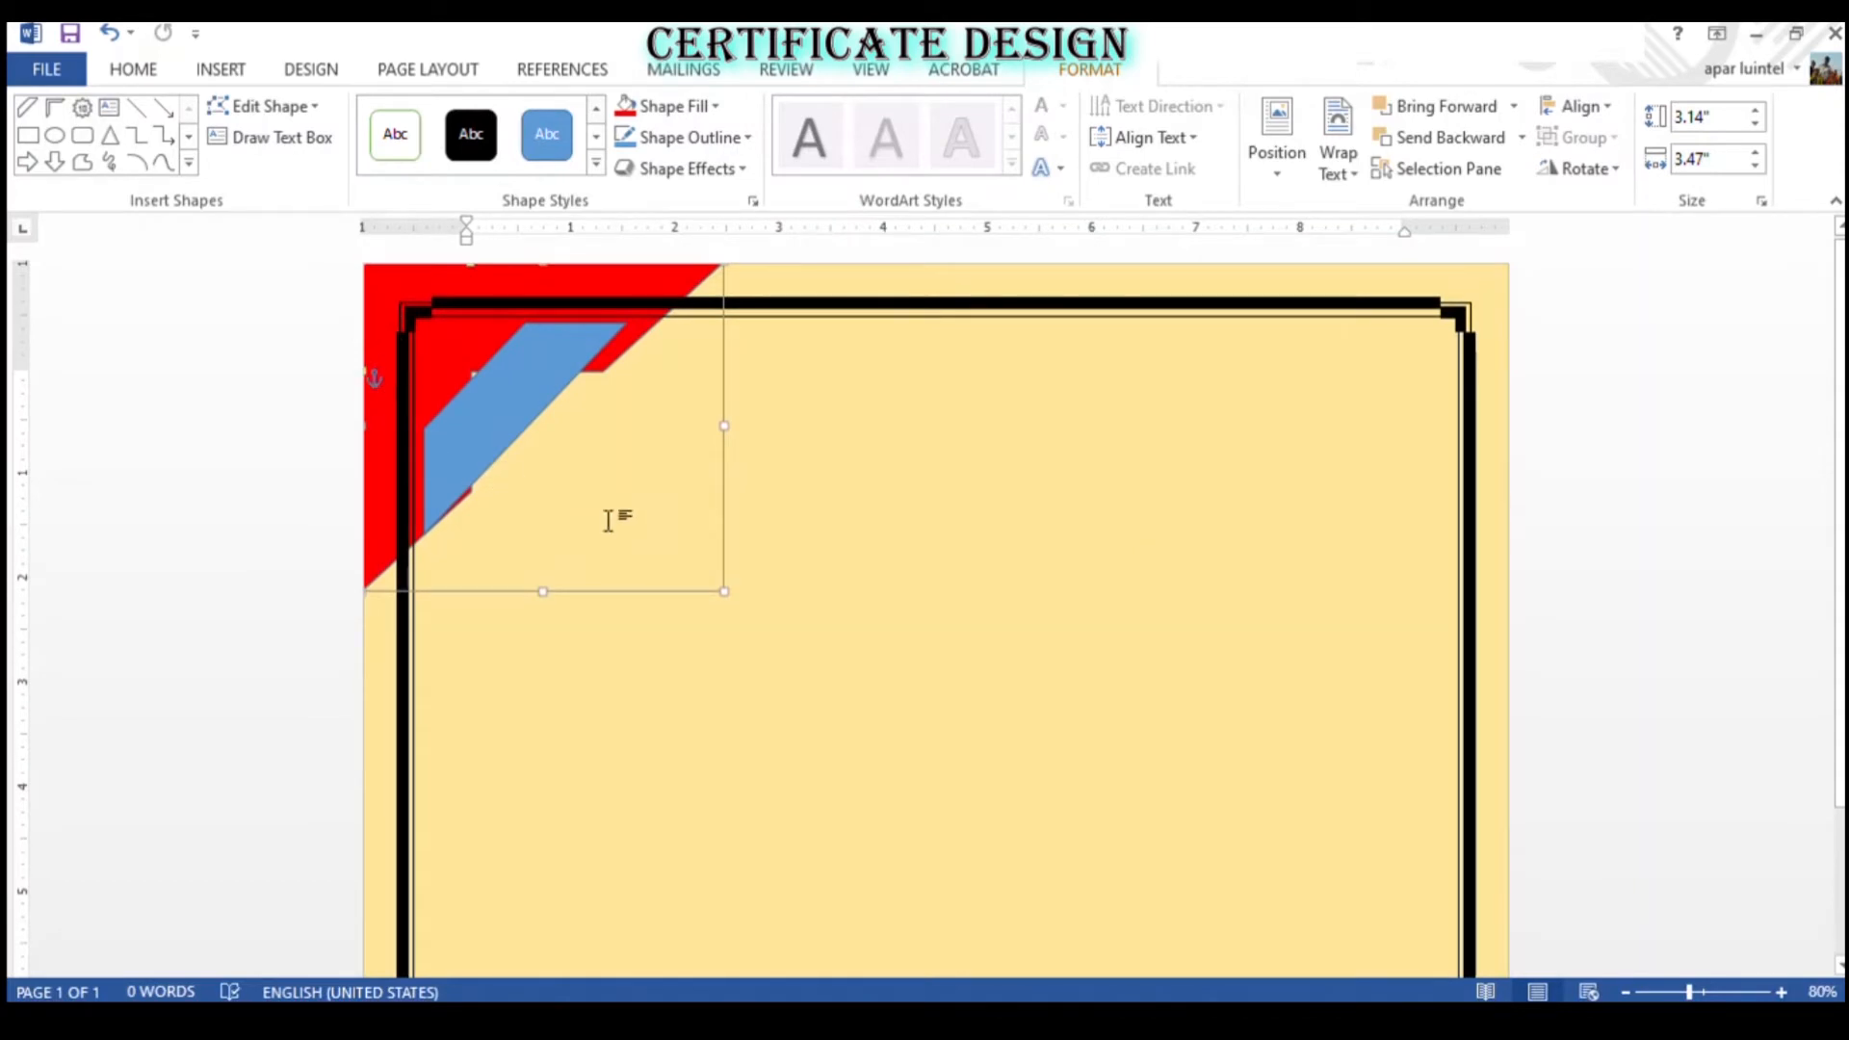
click(547, 381)
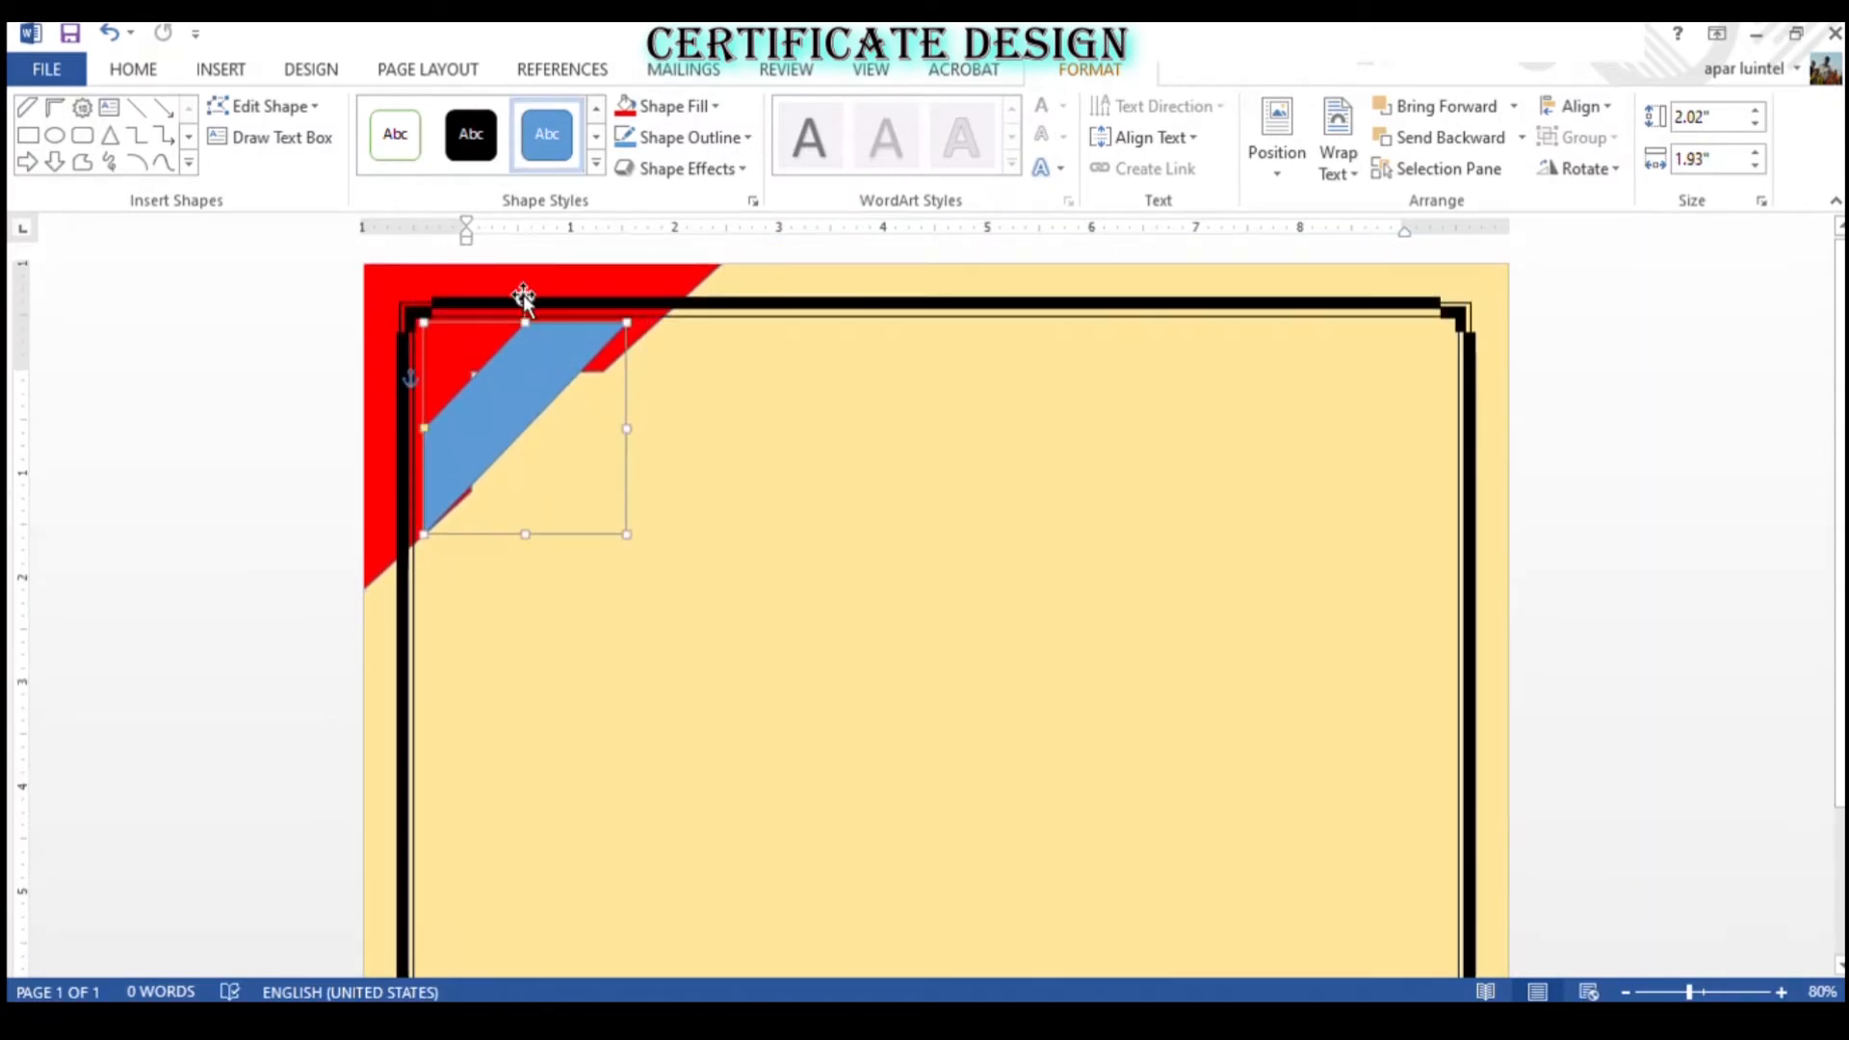
drag(523, 299, 520, 301)
click(365, 375)
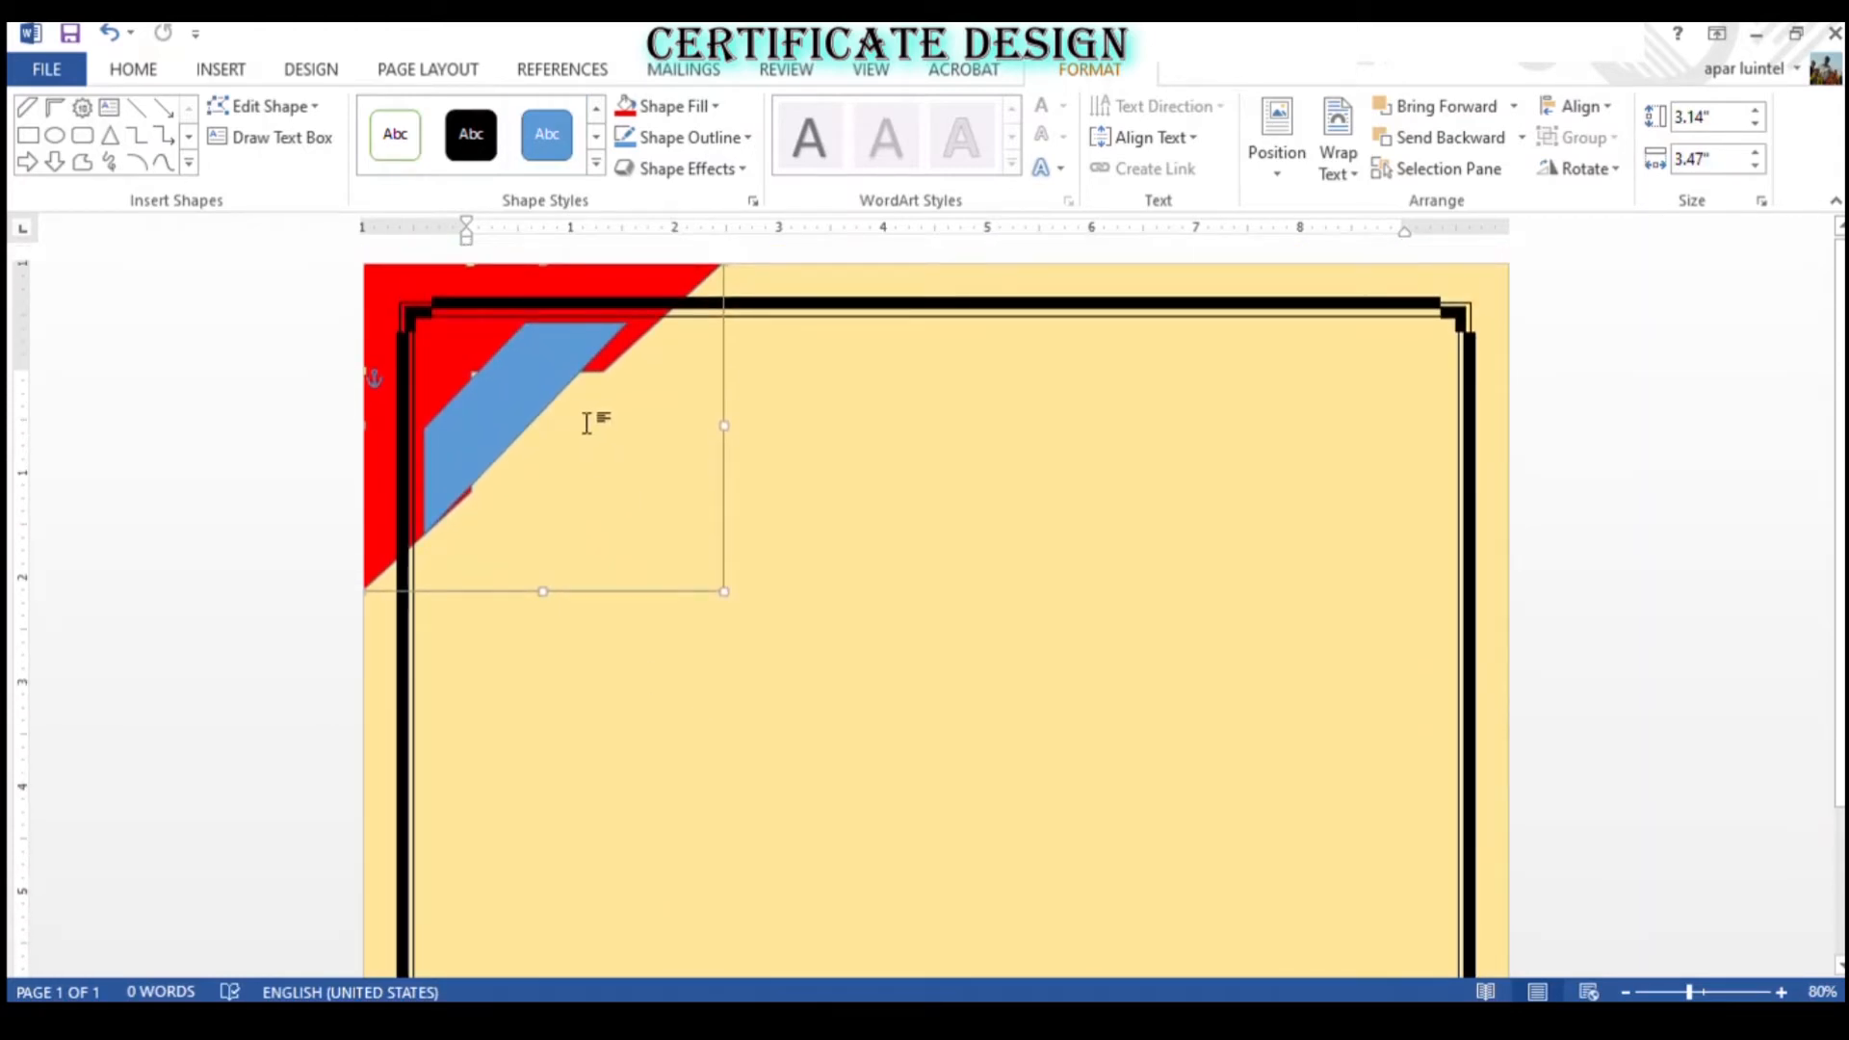
- Undo the recent moves of the blue diagonal stripe
key(ctrl+z)
key(ctrl+z)
key(ctrl+z)
key(ctrl+z)
key(ctrl+z)
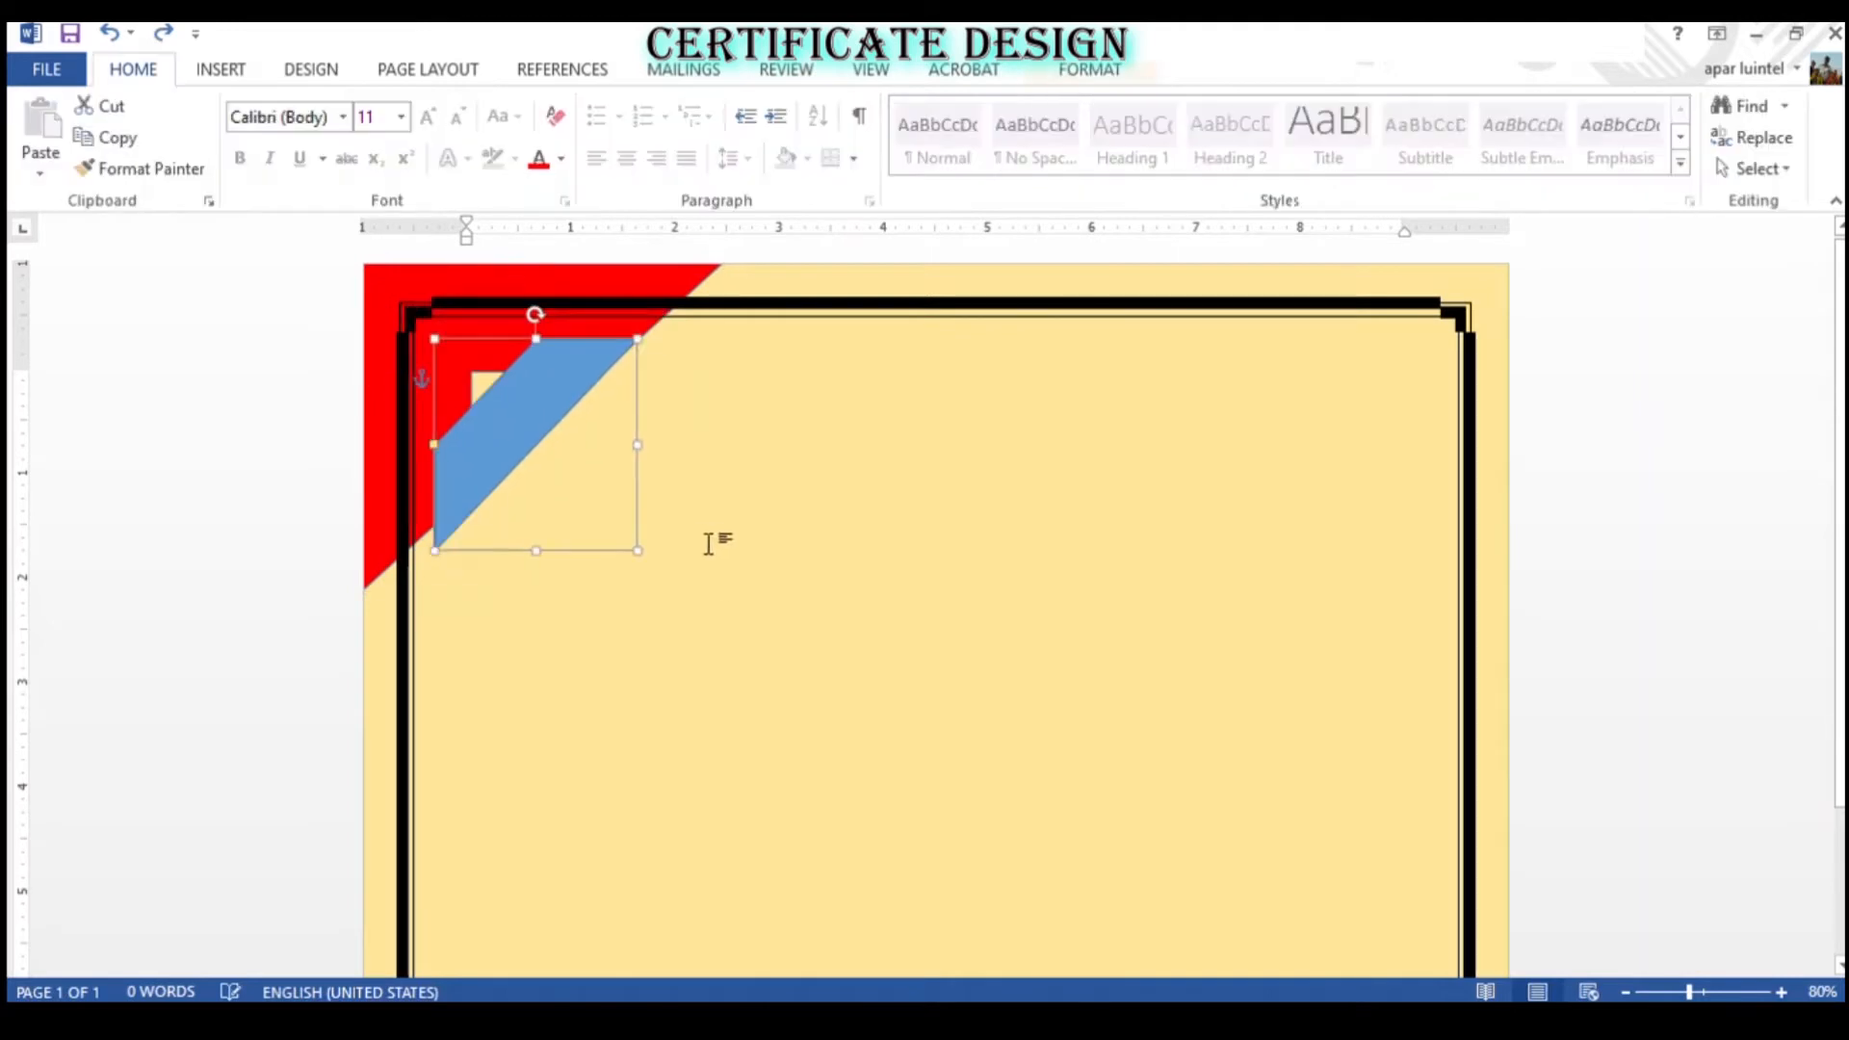
- Remove the blue diagonal stripe and undo the displacement of the red shape from the page corner
drag(504, 363, 605, 479)
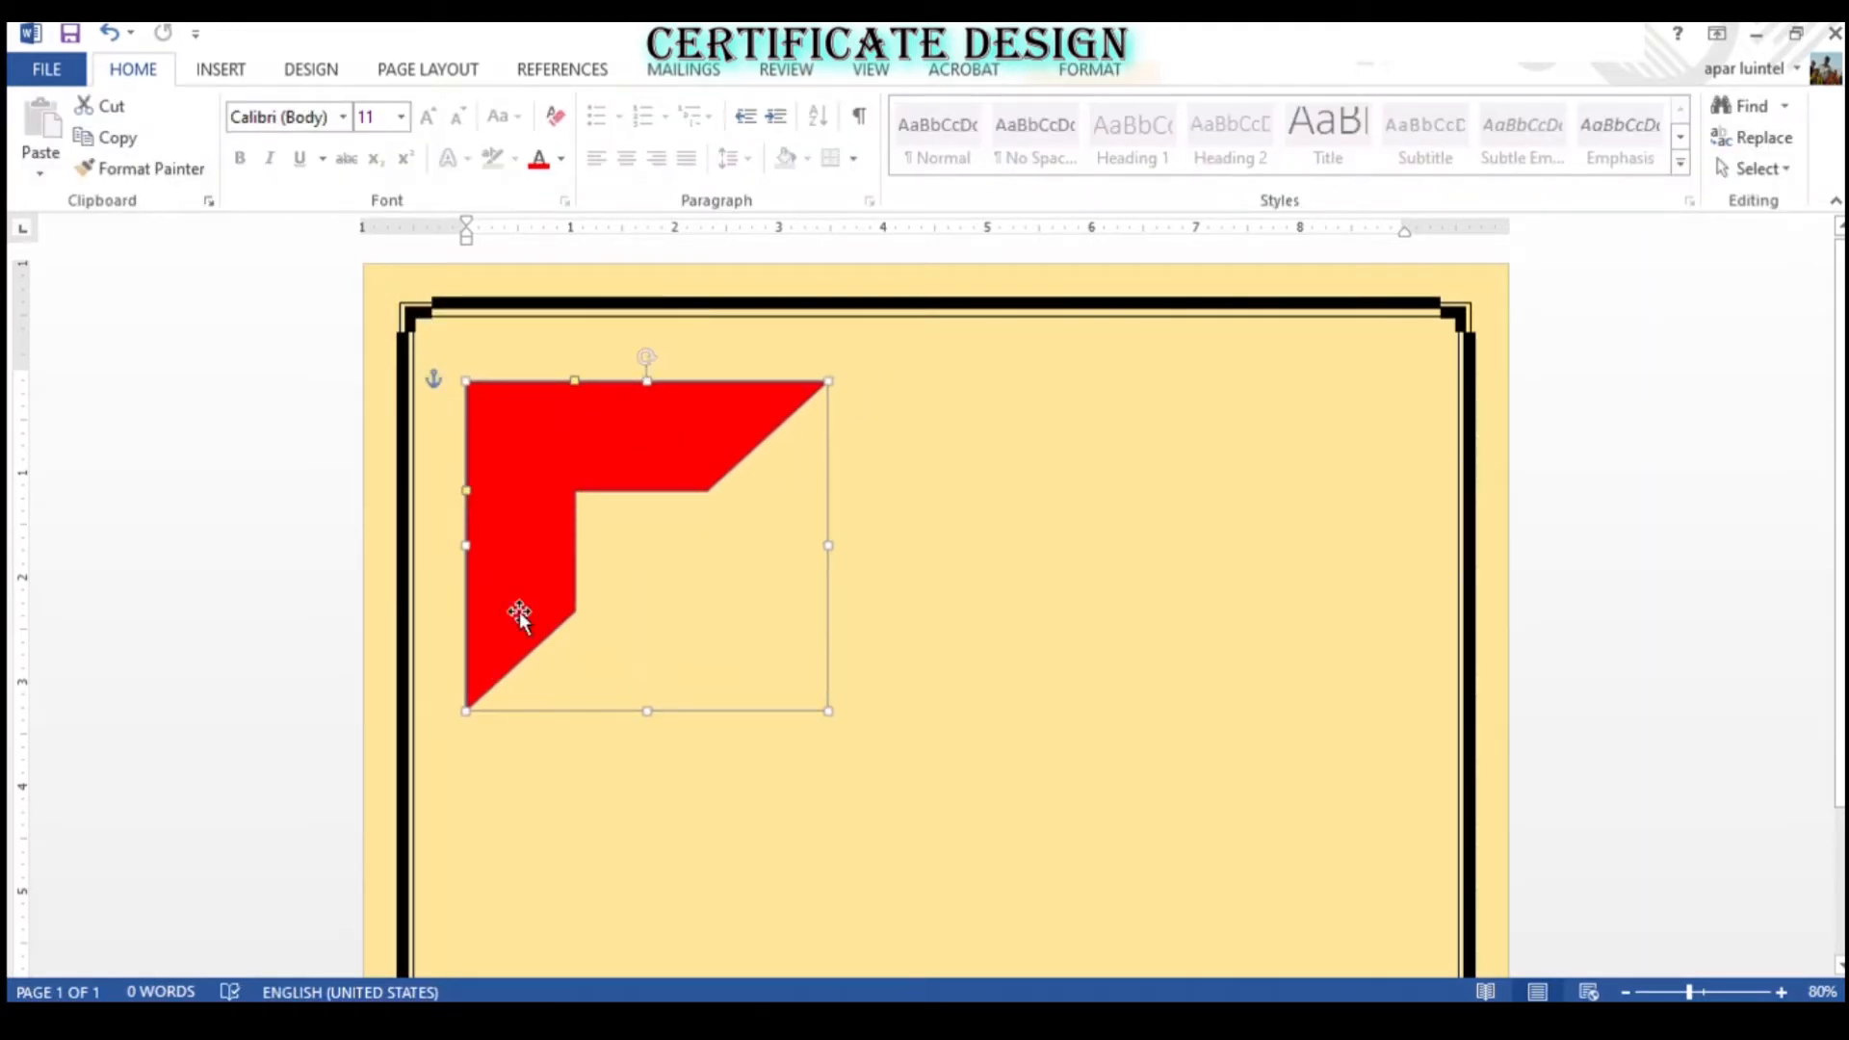
key(ctrl+z)
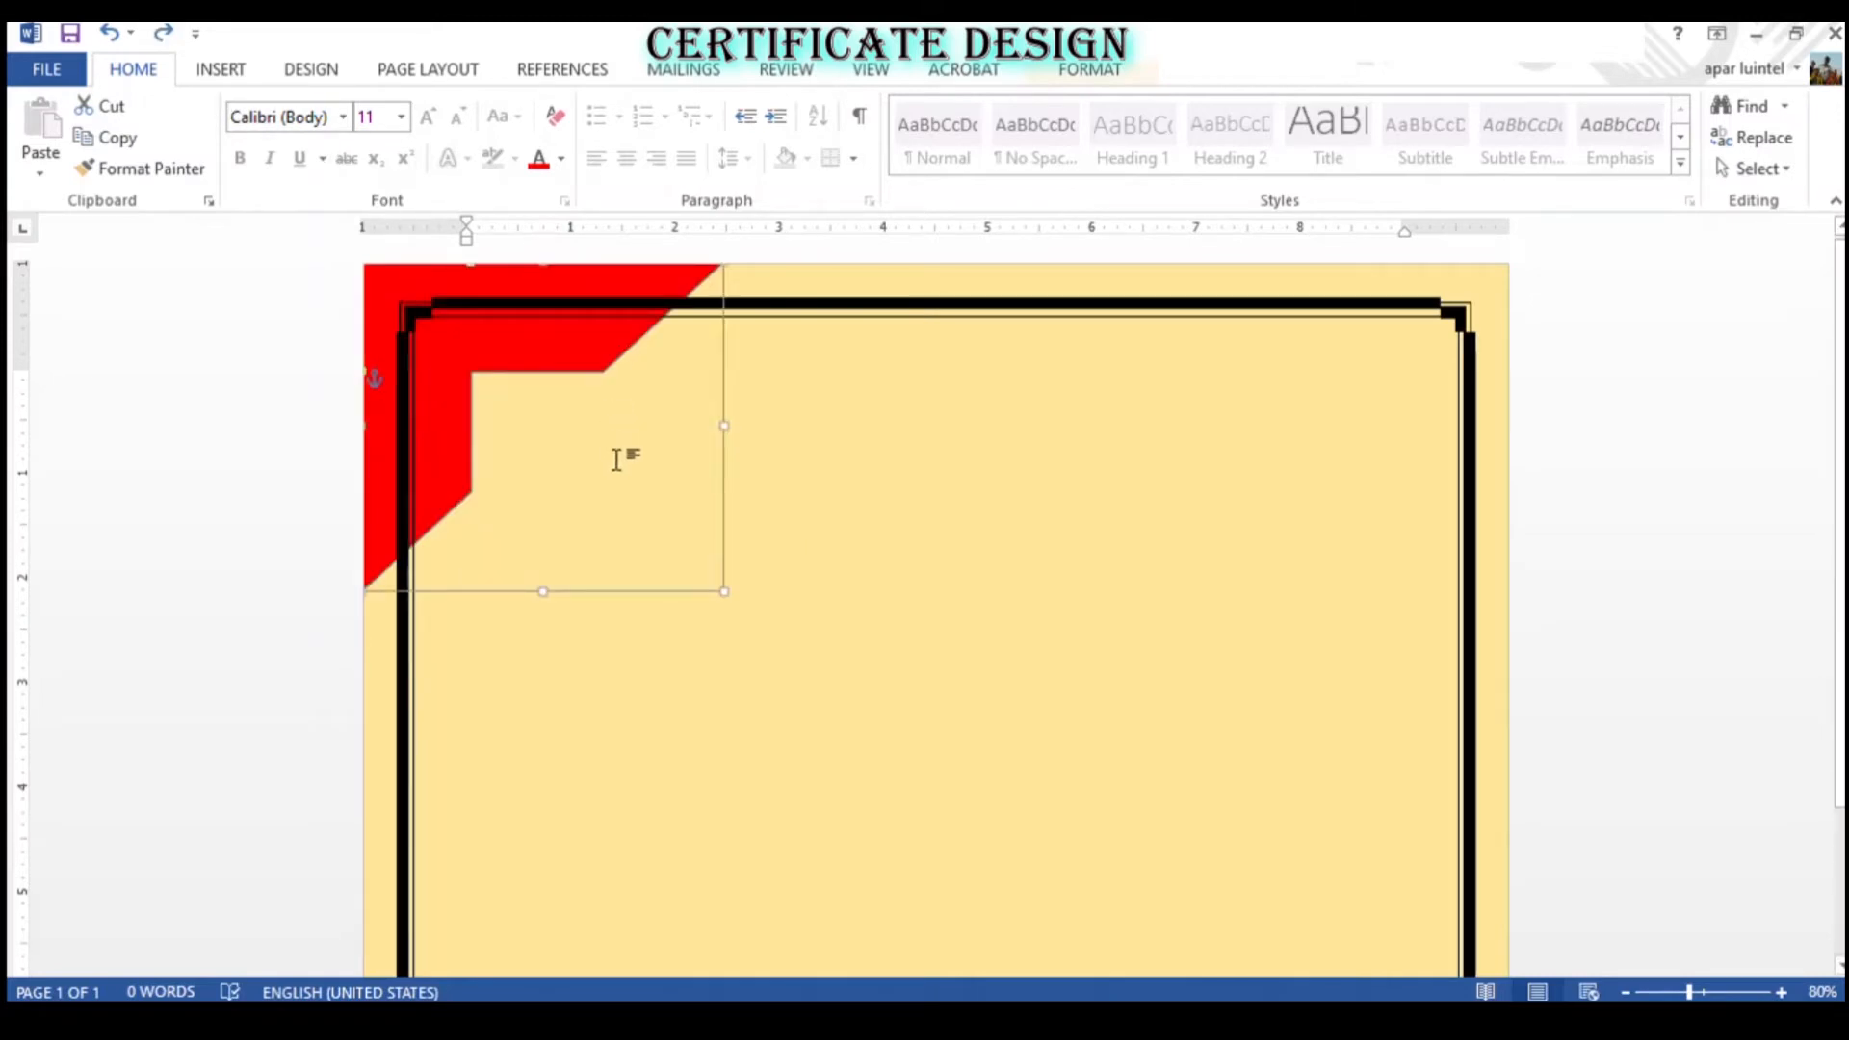
- Try to draw a half frame about 1.03" high and 1.45" wide inside the red corner shape
click(223, 69)
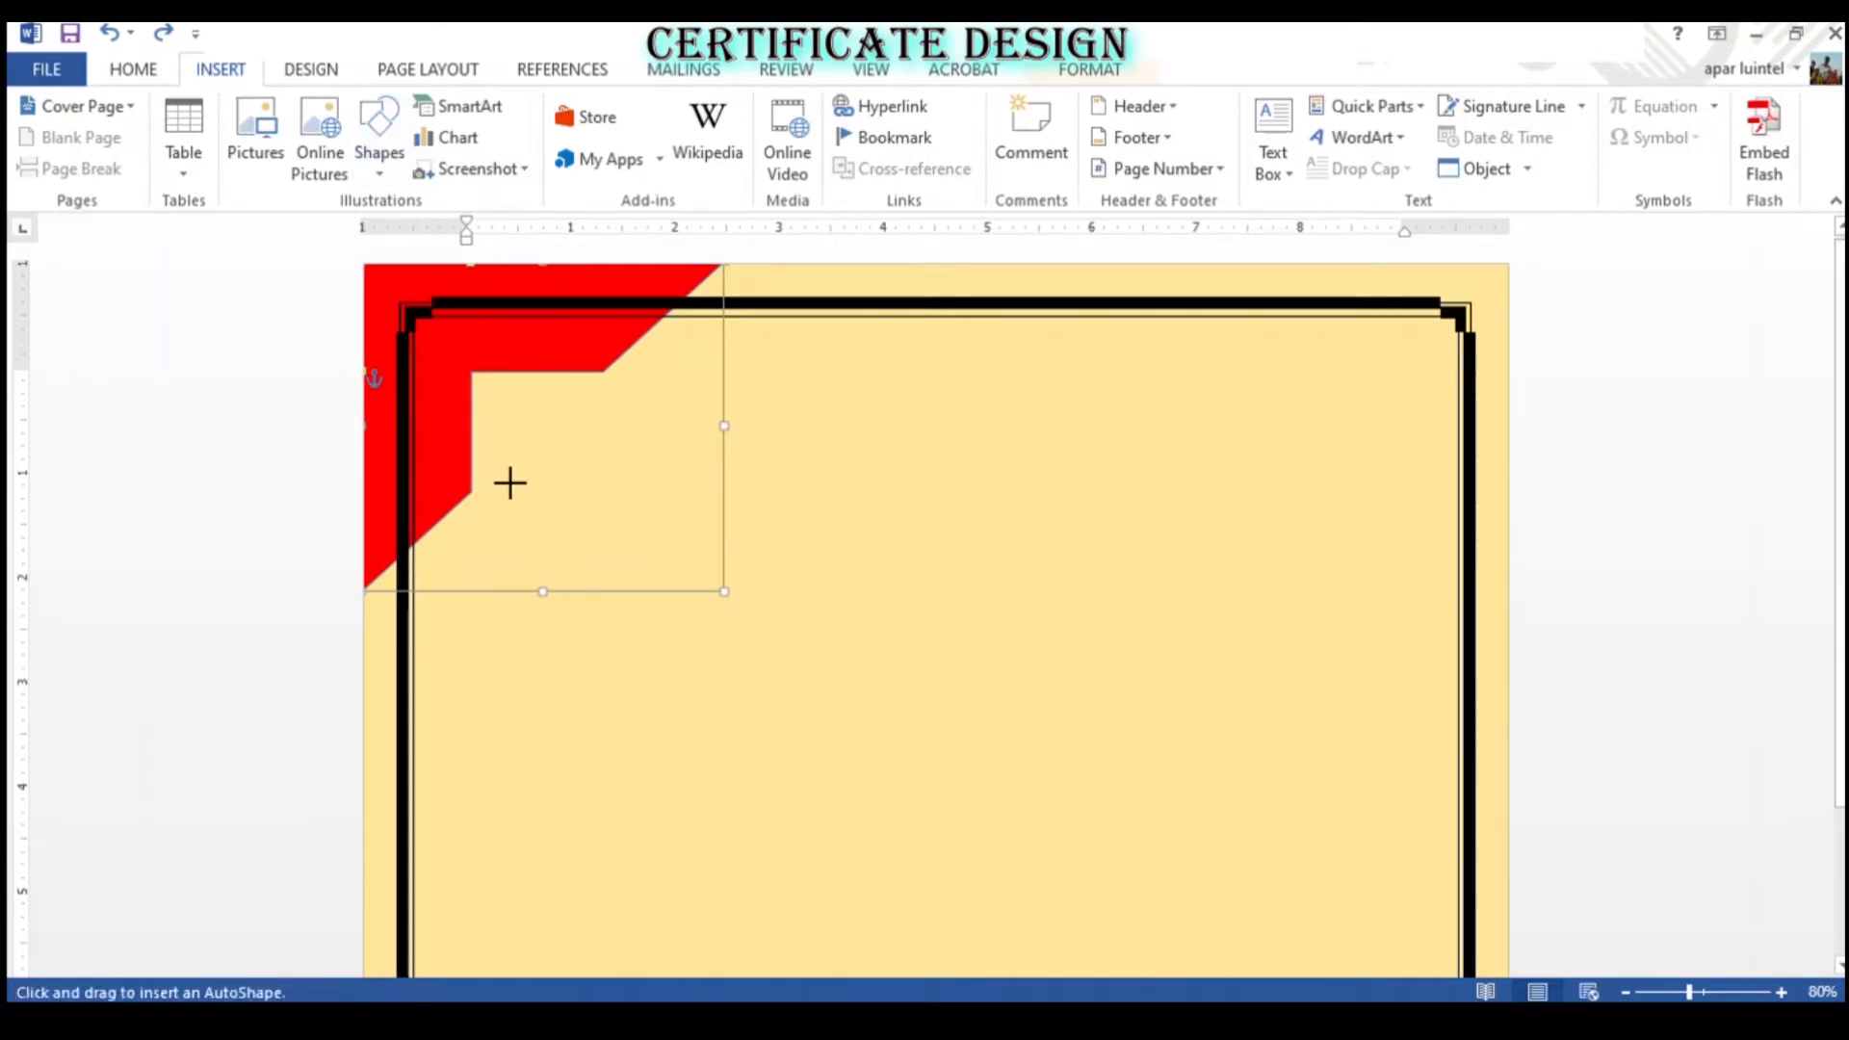
mouse_move(449, 343)
mouse_down()
mouse_move(578, 488)
mouse_move(631, 511)
mouse_move(748, 450)
mouse_move(516, 482)
mouse_move(515, 544)
mouse_move(565, 466)
mouse_move(611, 463)
mouse_up()
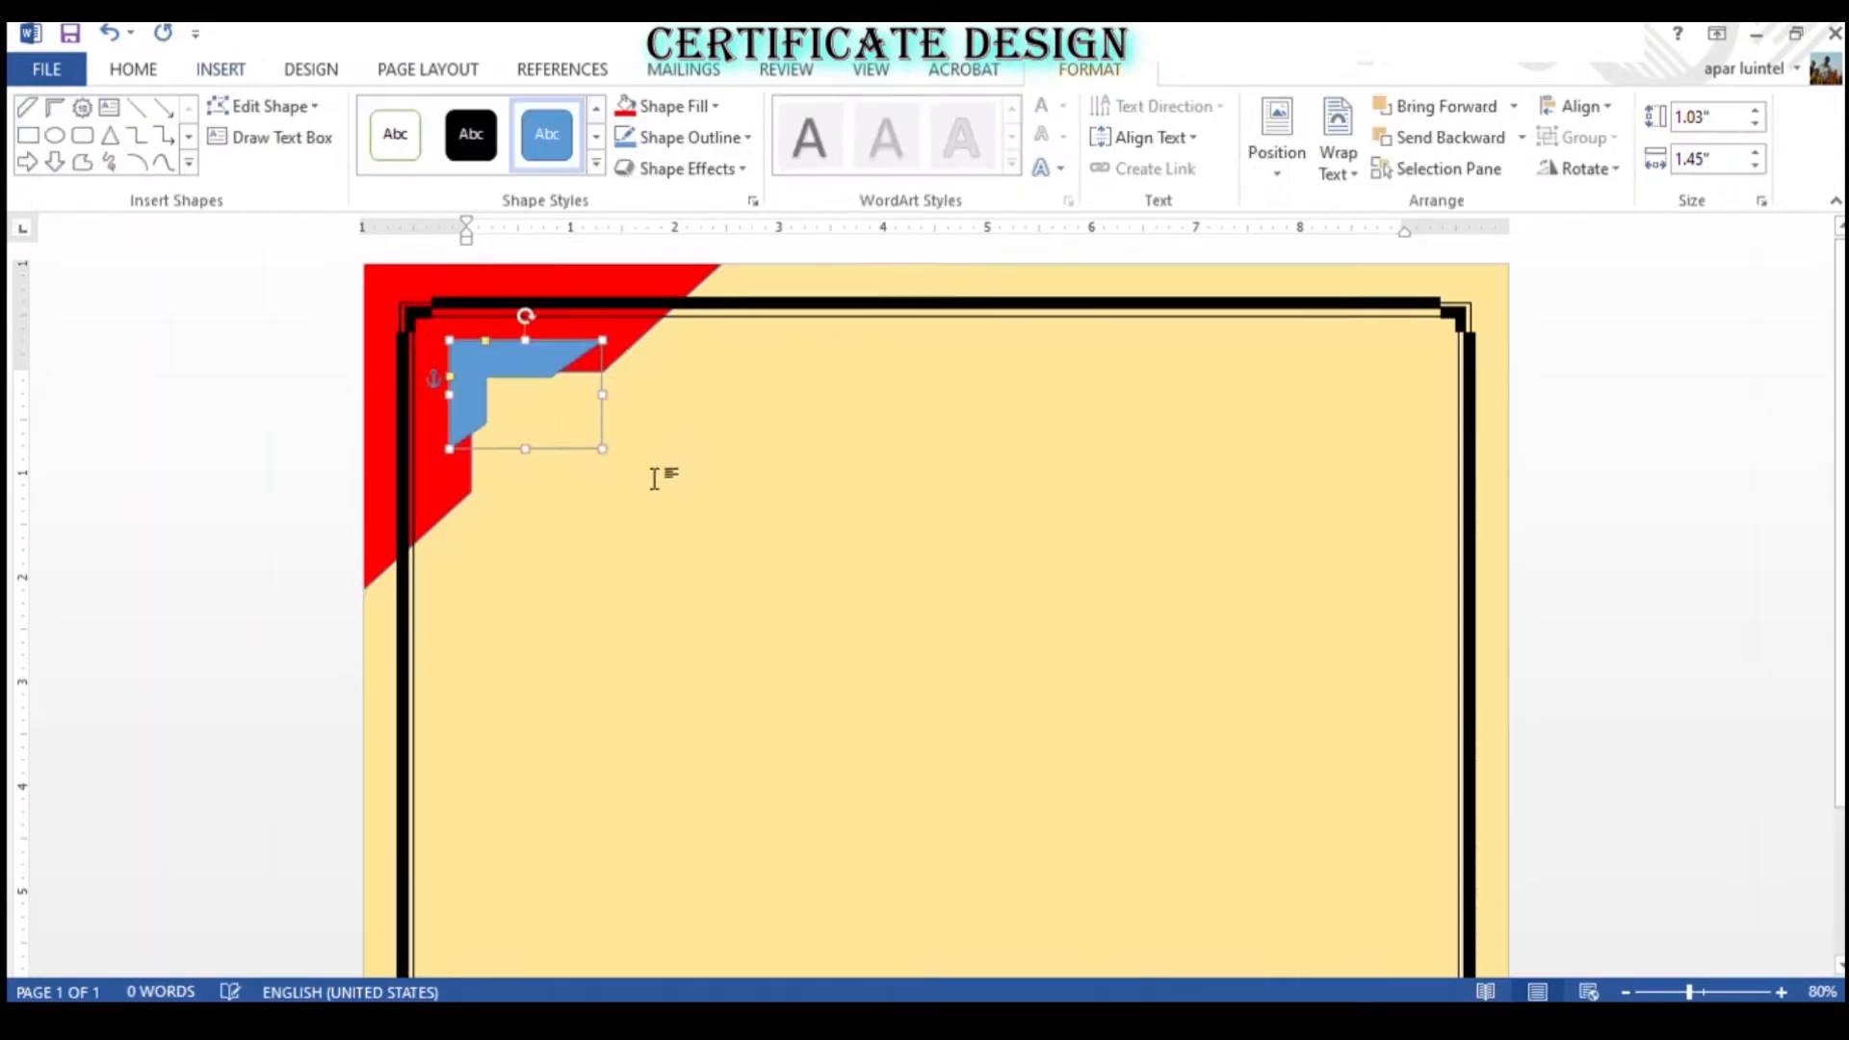
click(607, 536)
key(ctrl+z)
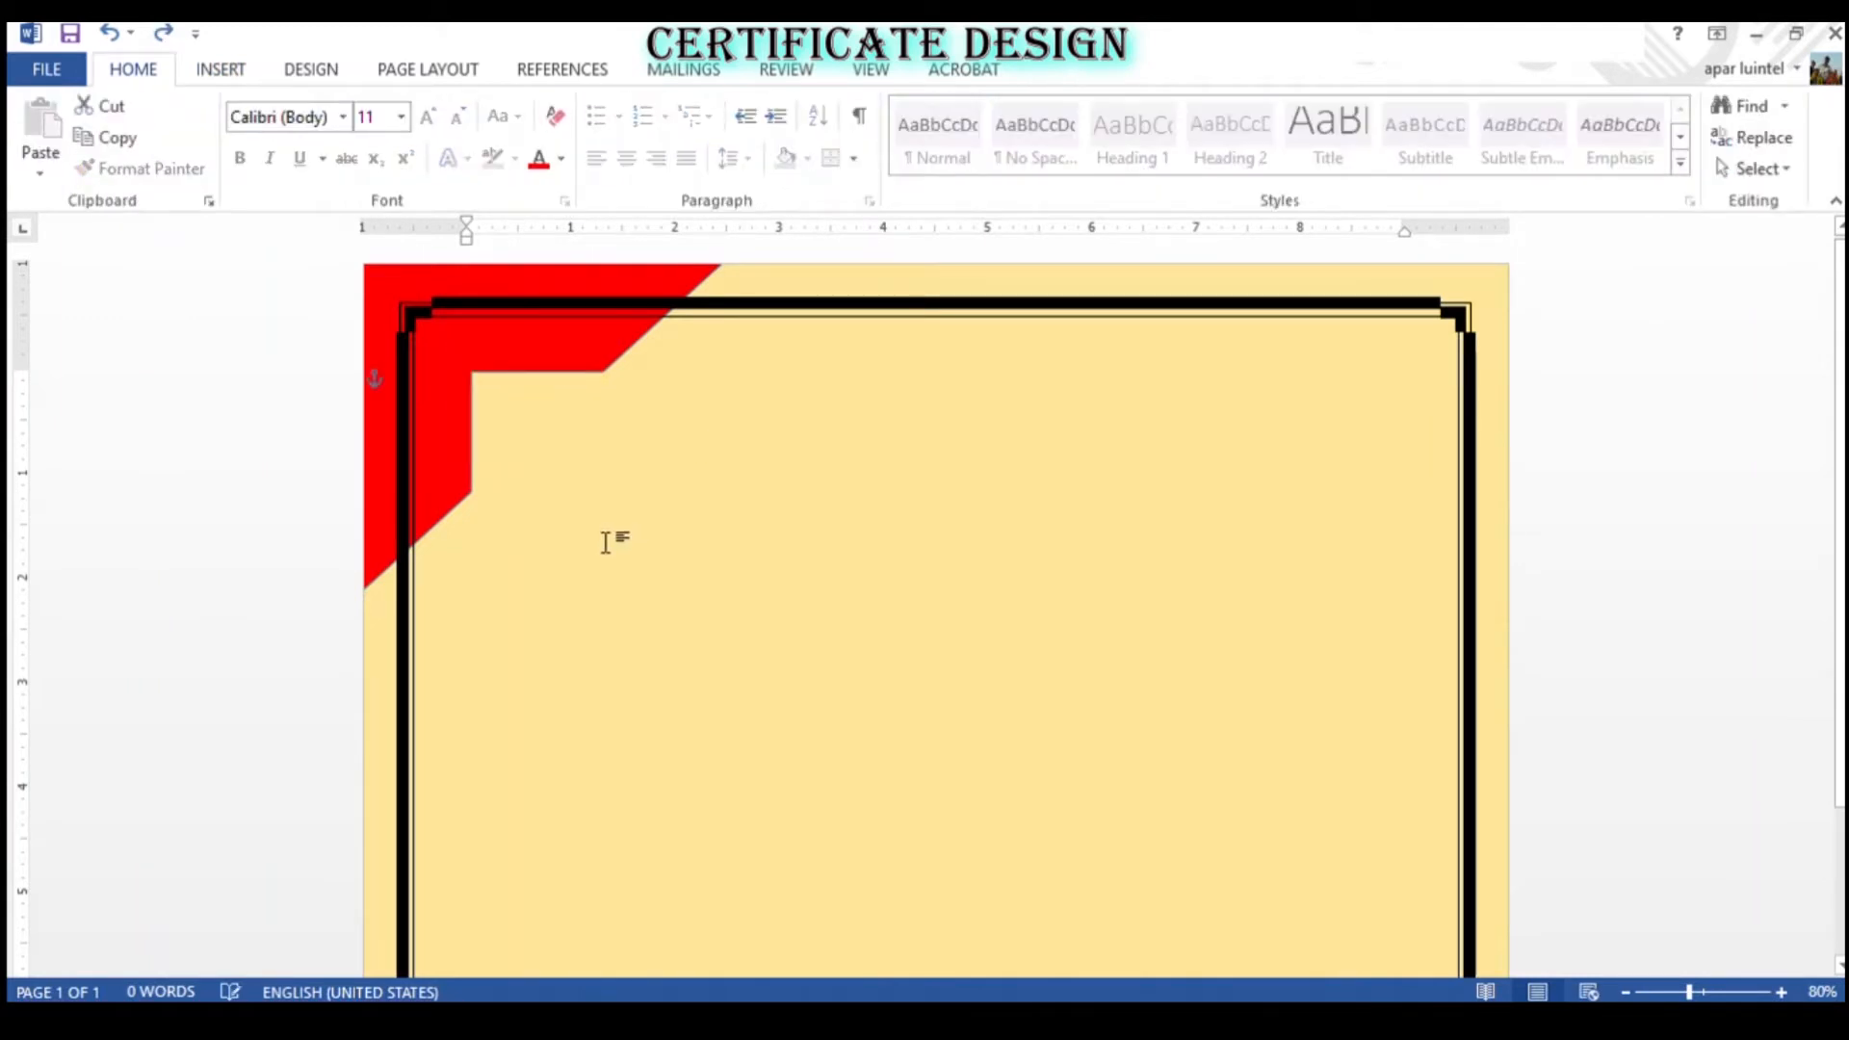
- Make the red corner shape slightly narrower and taller, keeping it in the page corner
click(453, 363)
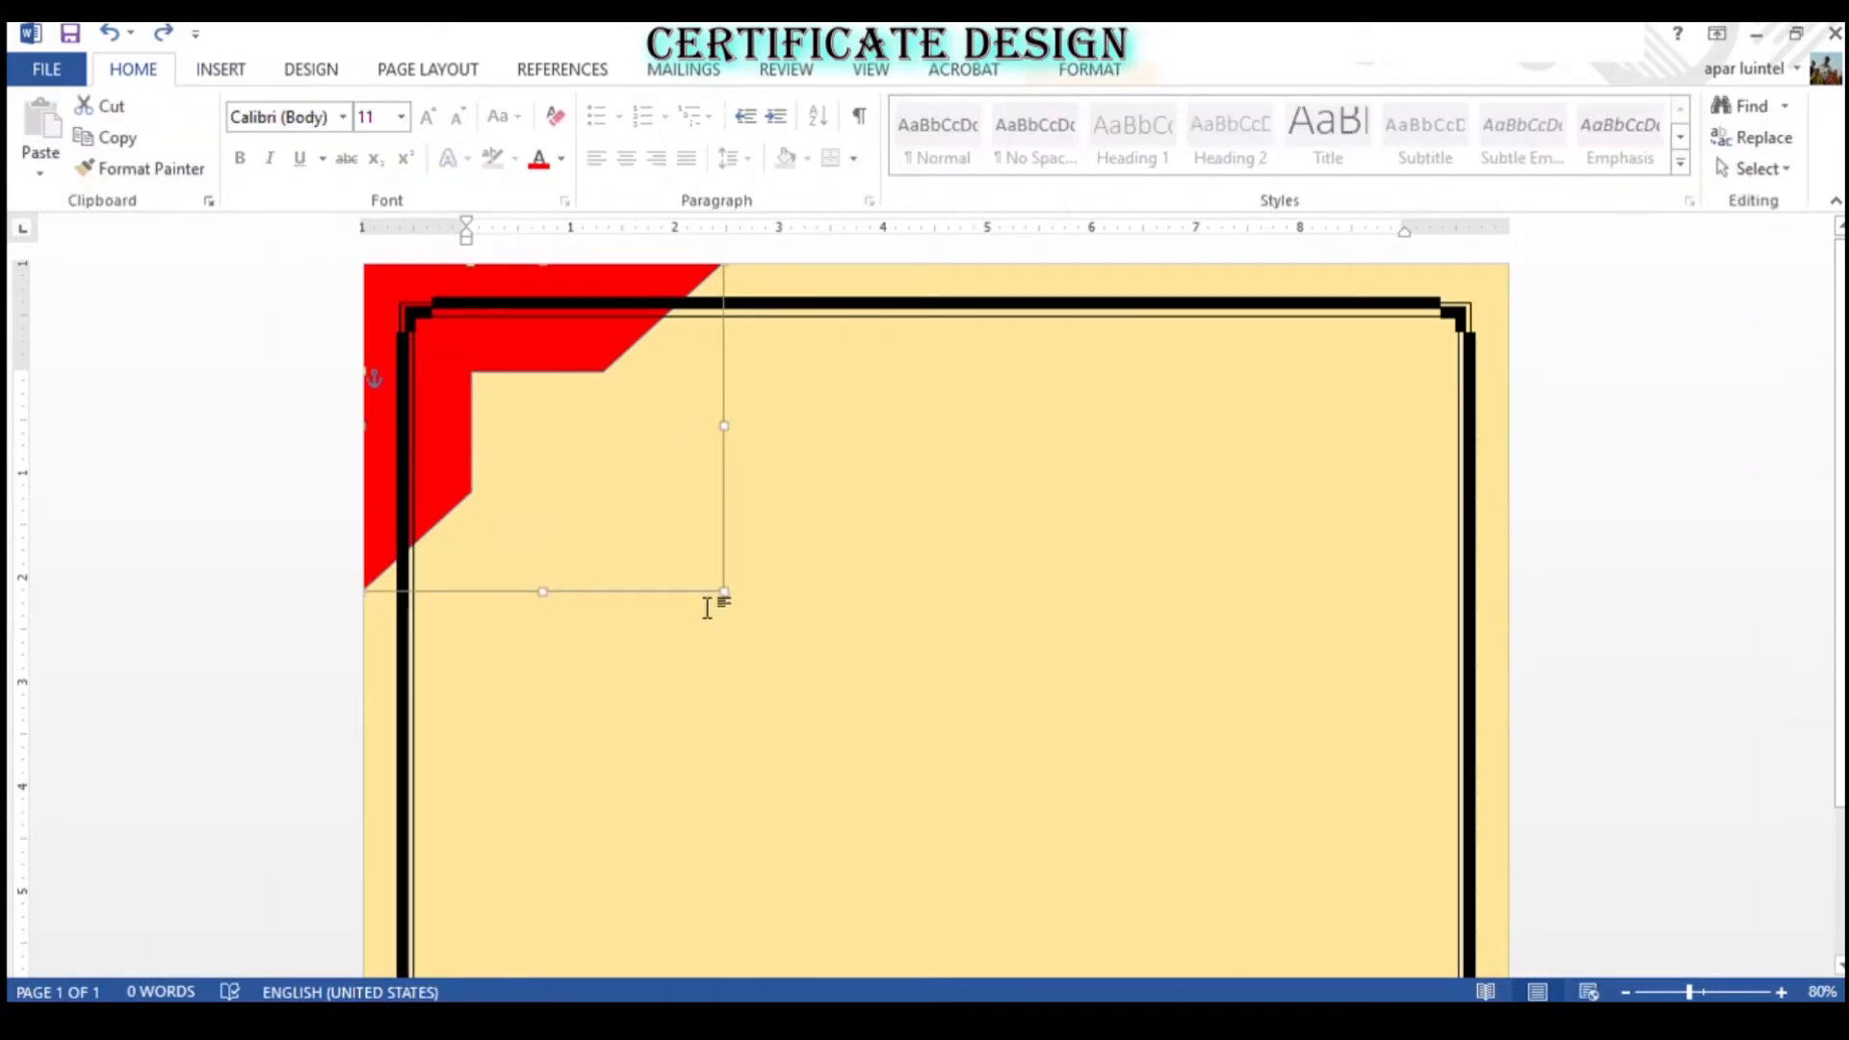
mouse_move(724, 591)
mouse_down()
mouse_move(735, 565)
mouse_move(693, 620)
mouse_move(722, 614)
mouse_up()
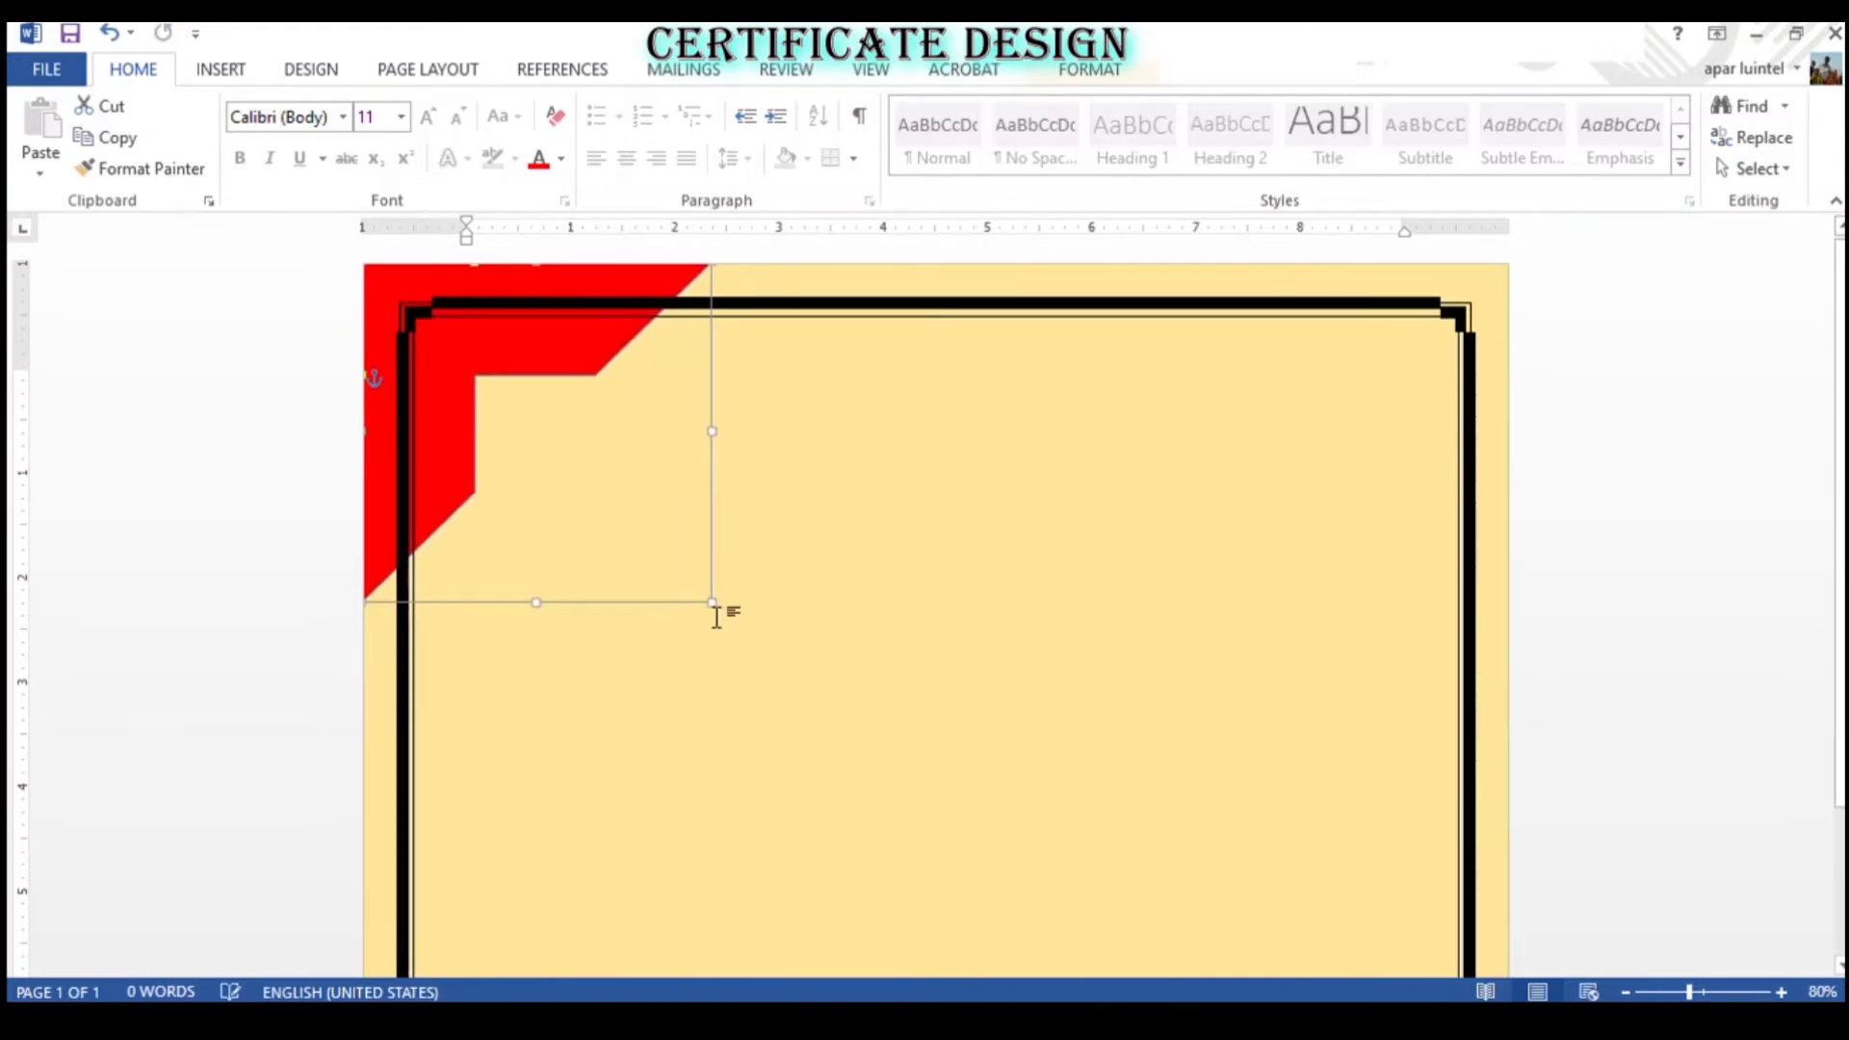
- Draw a blue half frame about 1.68" high and 1.77" wide nested inside the red corner shape
click(221, 69)
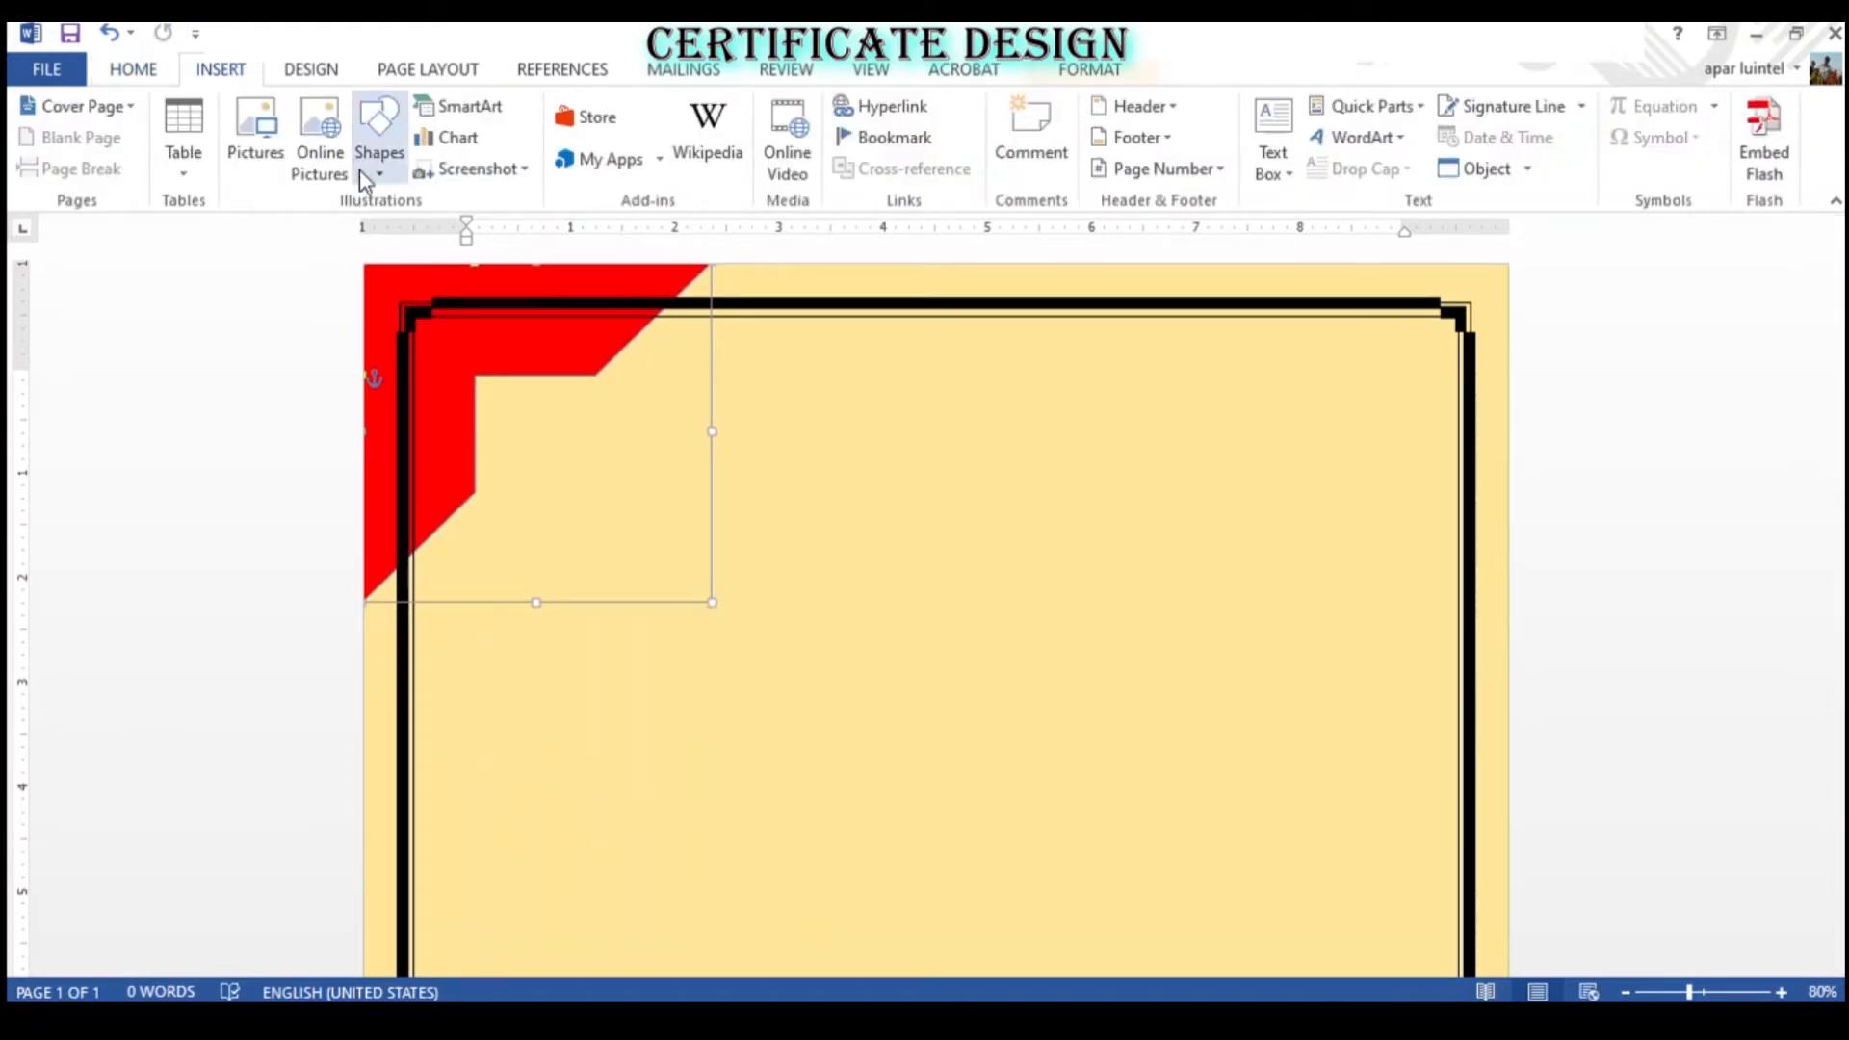
mouse_move(425, 350)
mouse_down()
mouse_move(598, 479)
mouse_move(629, 530)
mouse_move(640, 512)
mouse_move(603, 537)
mouse_move(636, 536)
mouse_move(627, 520)
mouse_move(611, 522)
mouse_move(626, 537)
mouse_up()
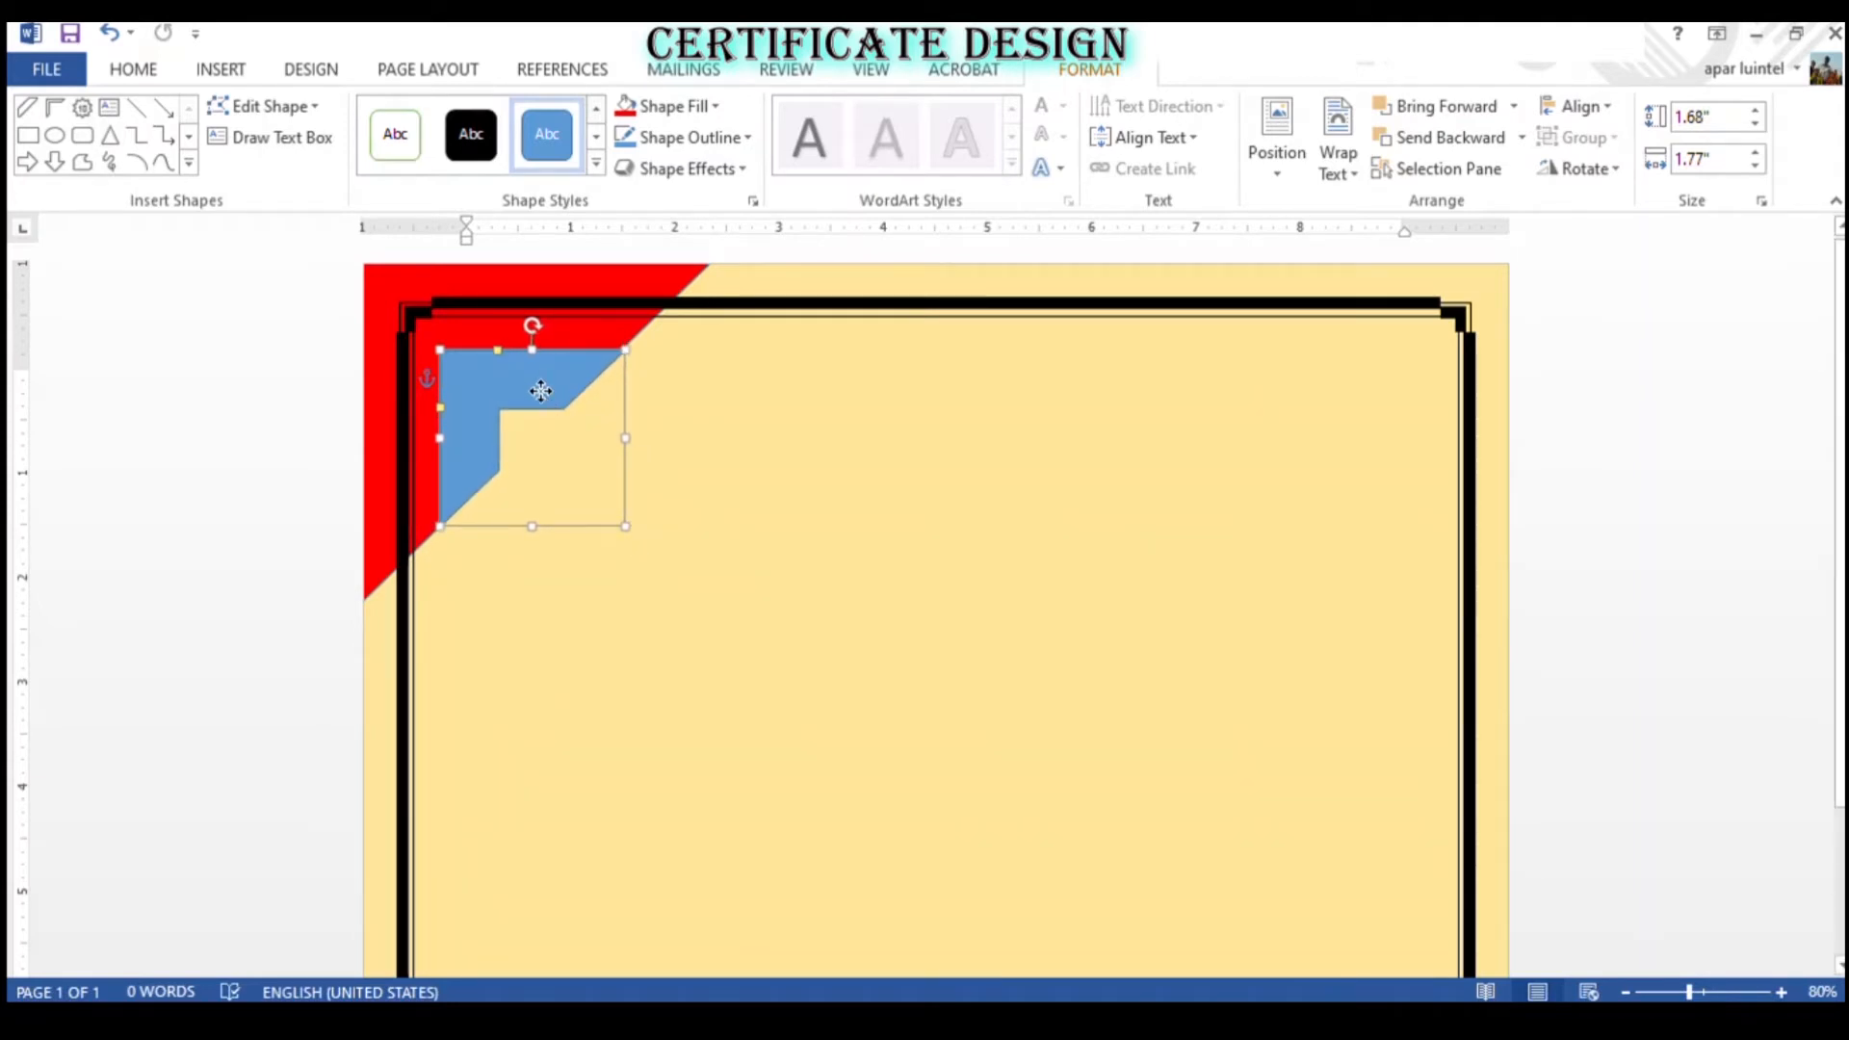
click(691, 399)
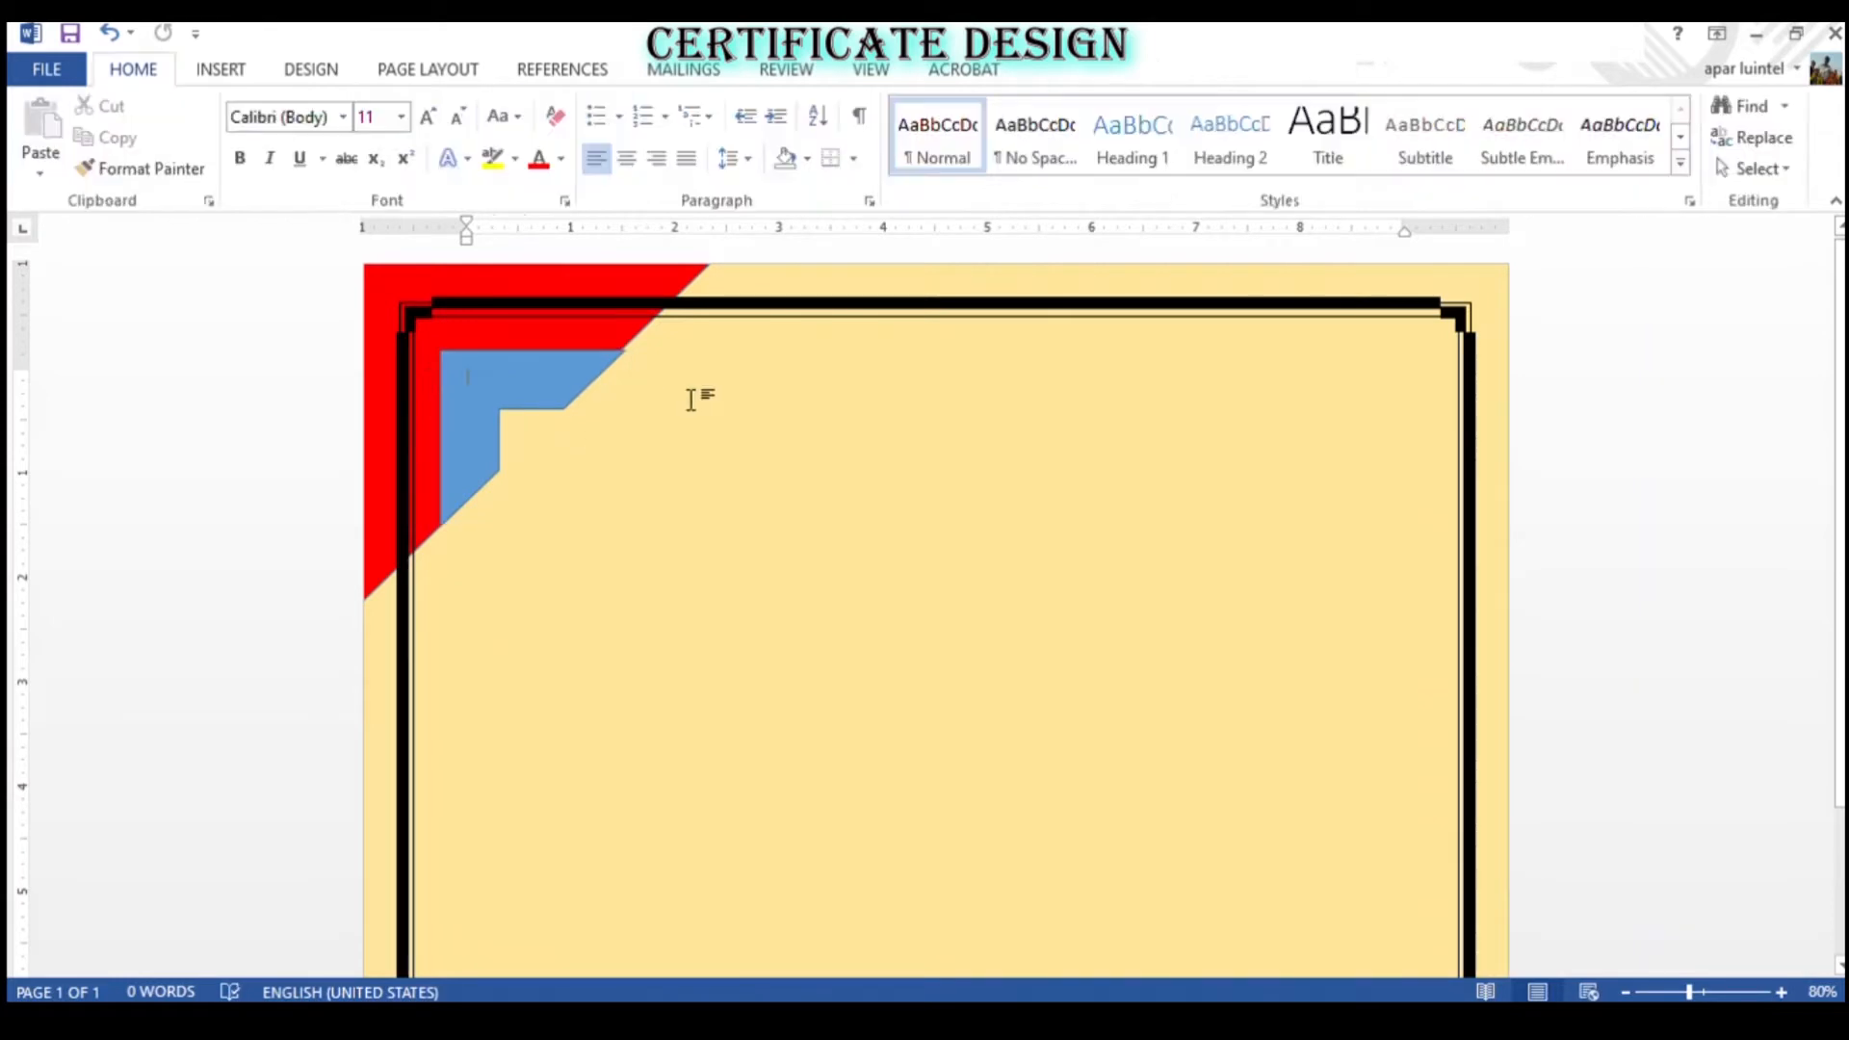
- Narrow the blue half frame to about 1.74" so its slanted ends line up with the red shape's diagonal edge
click(621, 366)
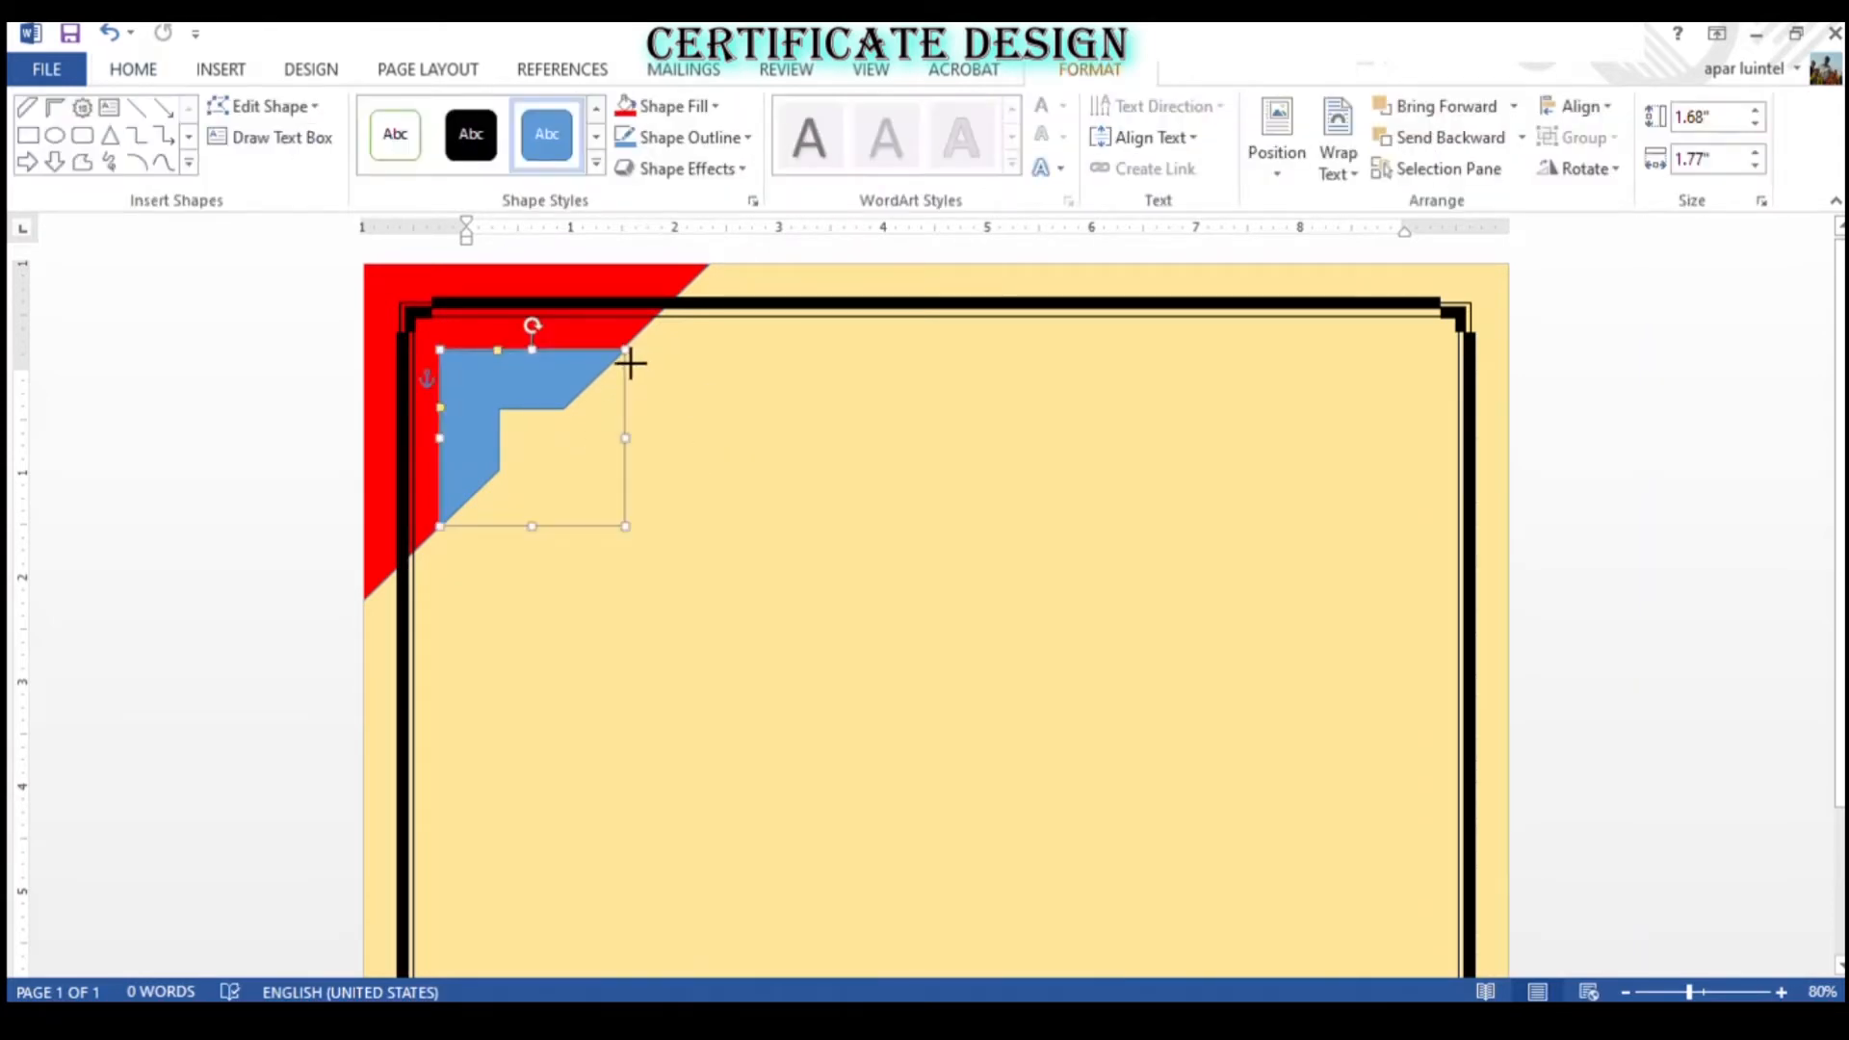
drag(631, 363, 611, 370)
scroll(645, 342, up, 6)
scroll(180, 289, up, 3)
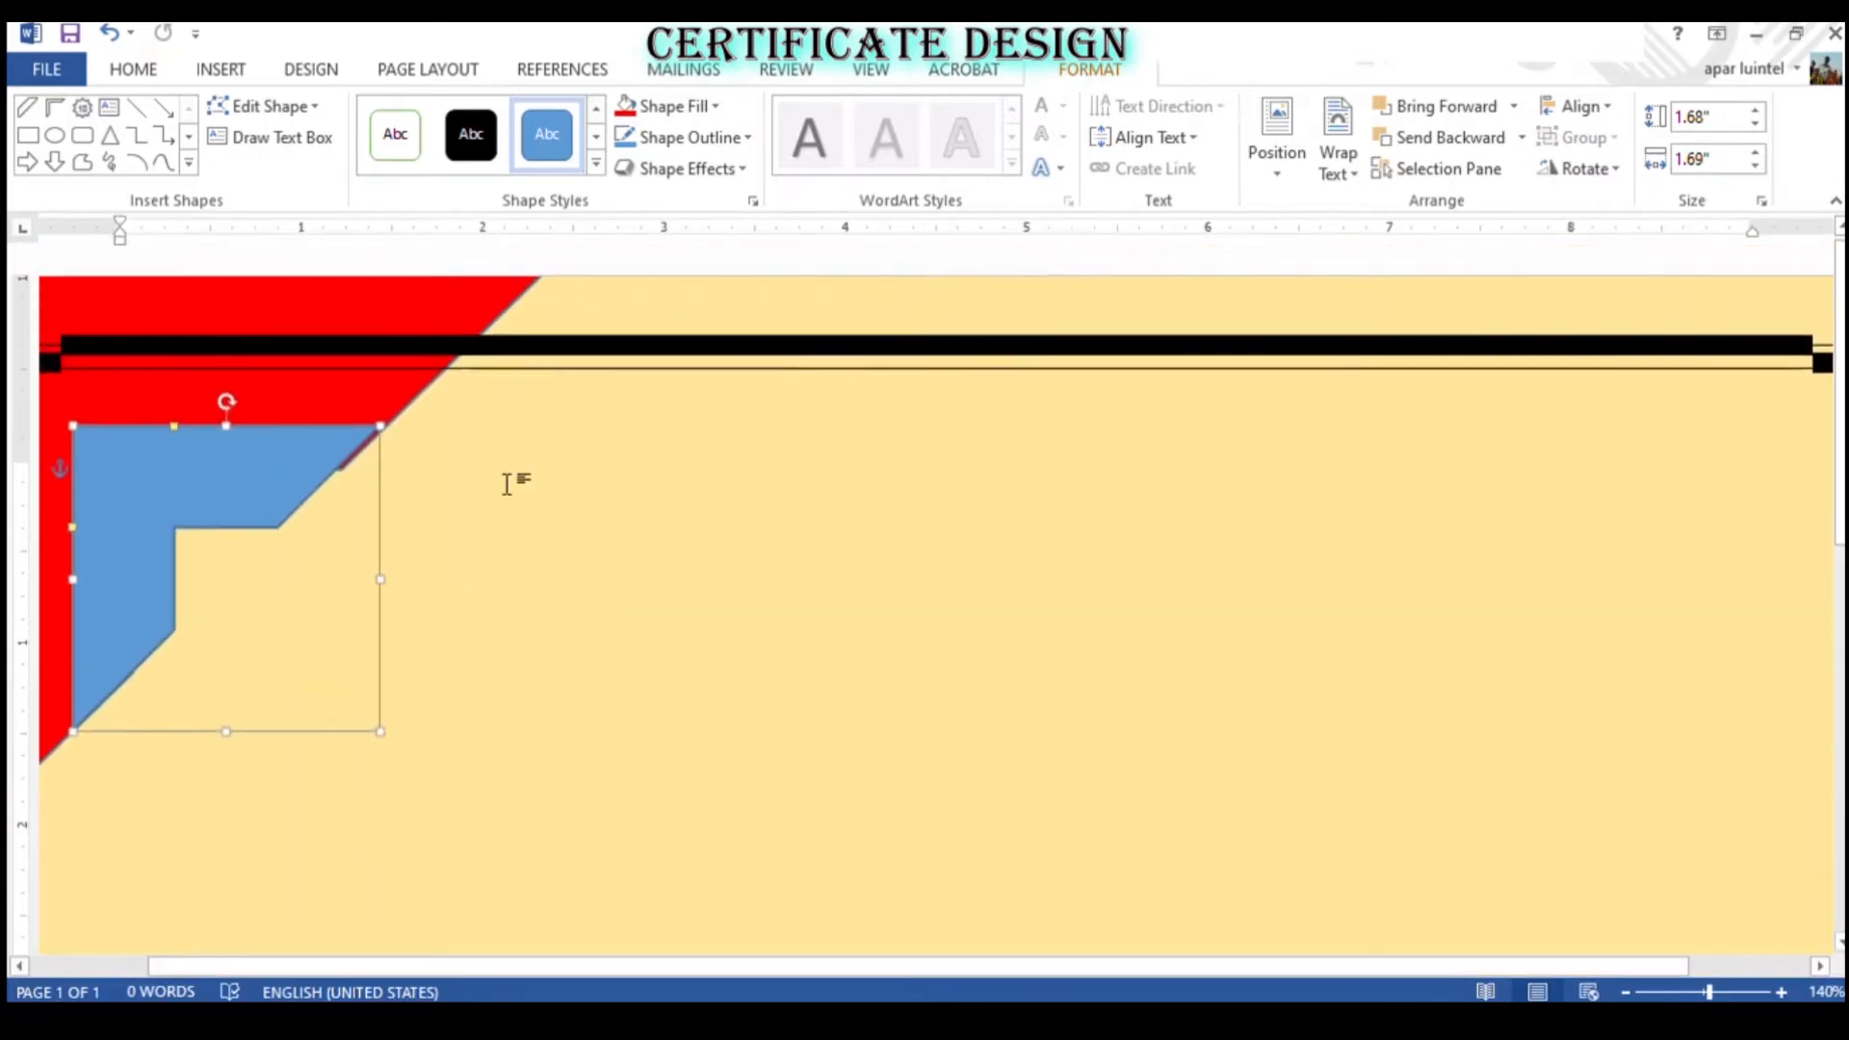
drag(392, 445, 392, 445)
scroll(639, 533, down, 1)
click(639, 532)
scroll(639, 532, up, 1)
scroll(677, 564, down, 1)
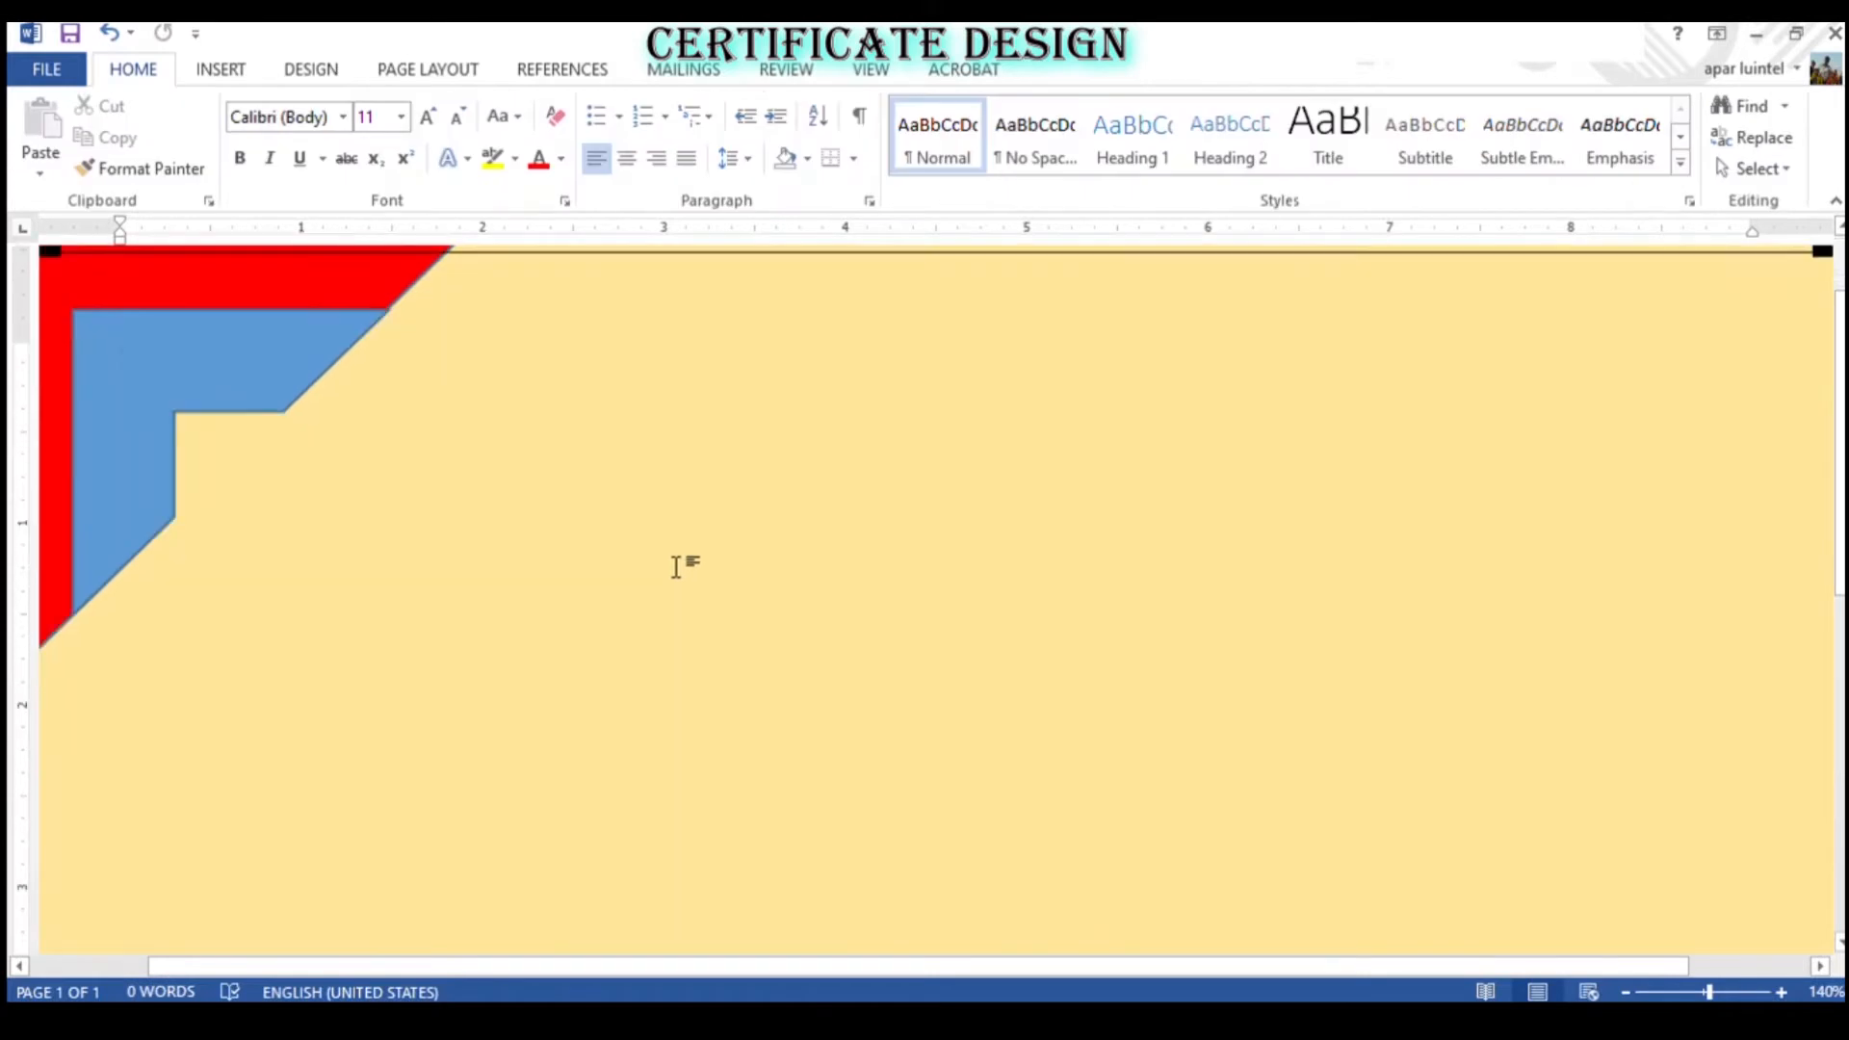
scroll(619, 572, down, 1)
scroll(619, 571, down, 4)
click(453, 372)
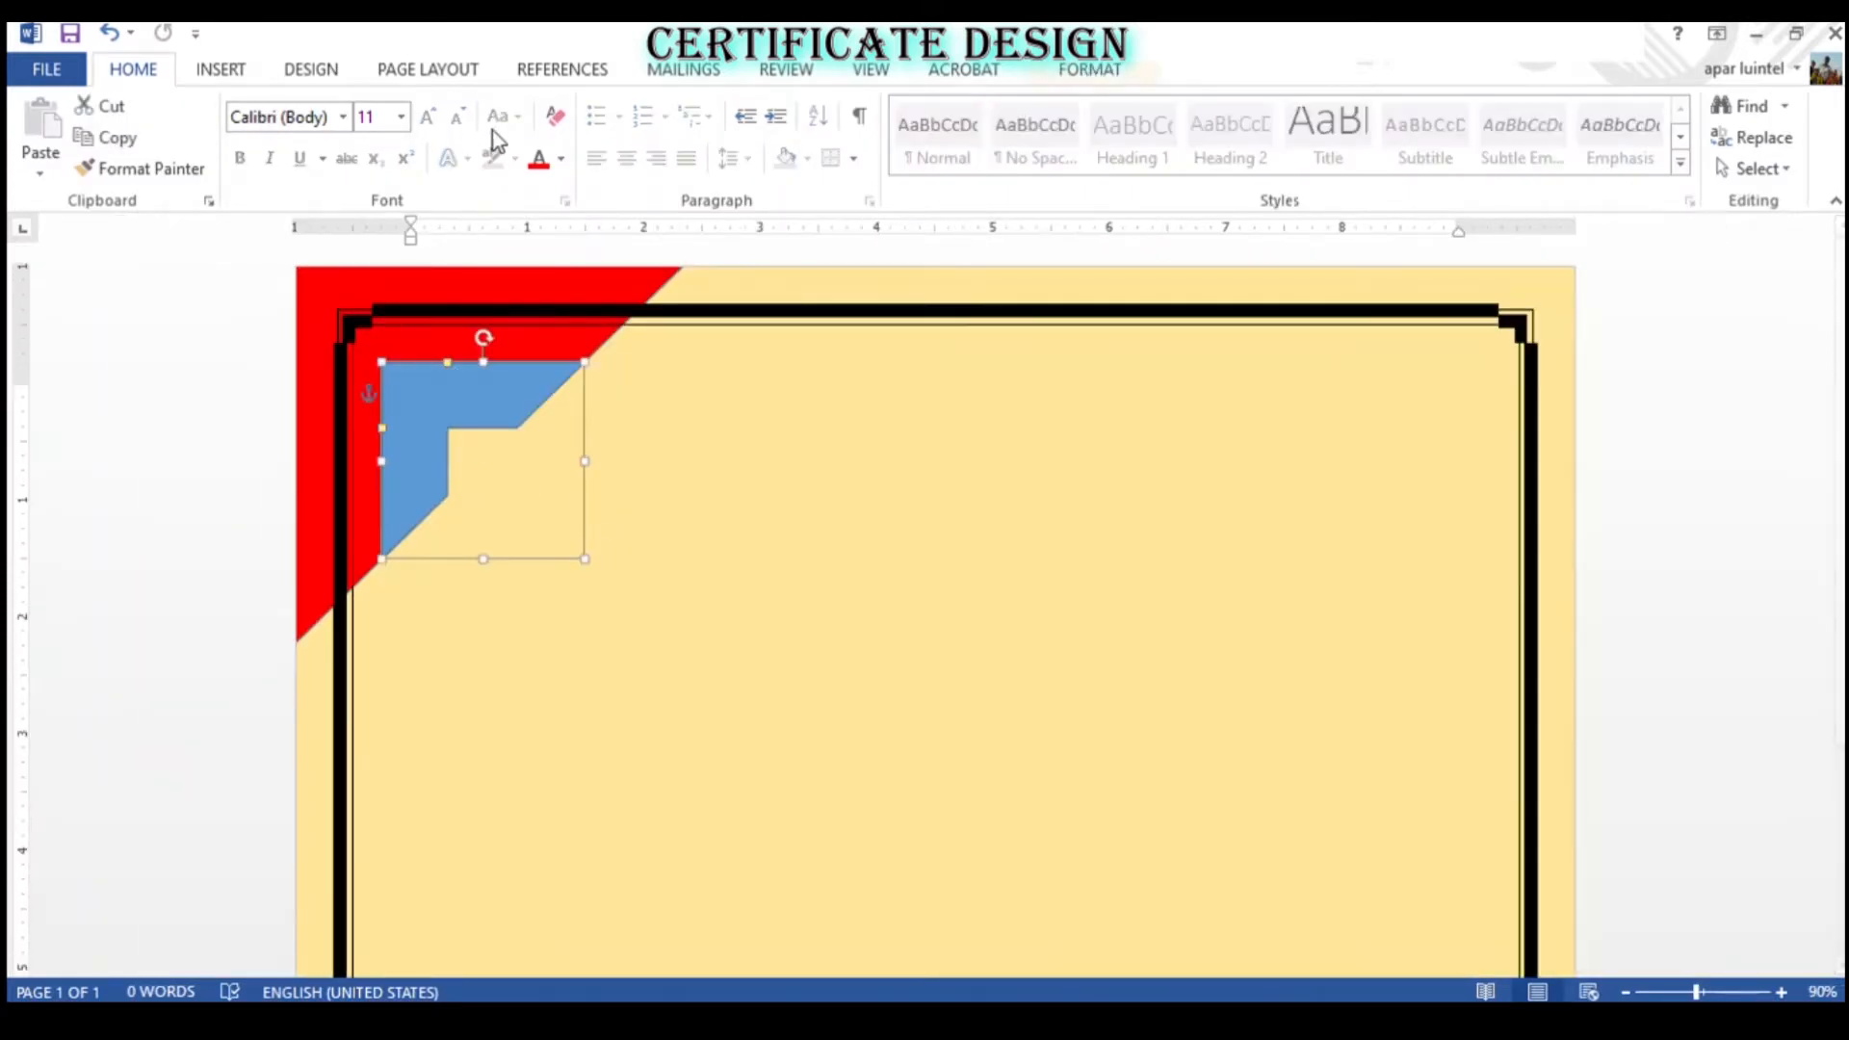
click(221, 72)
click(310, 75)
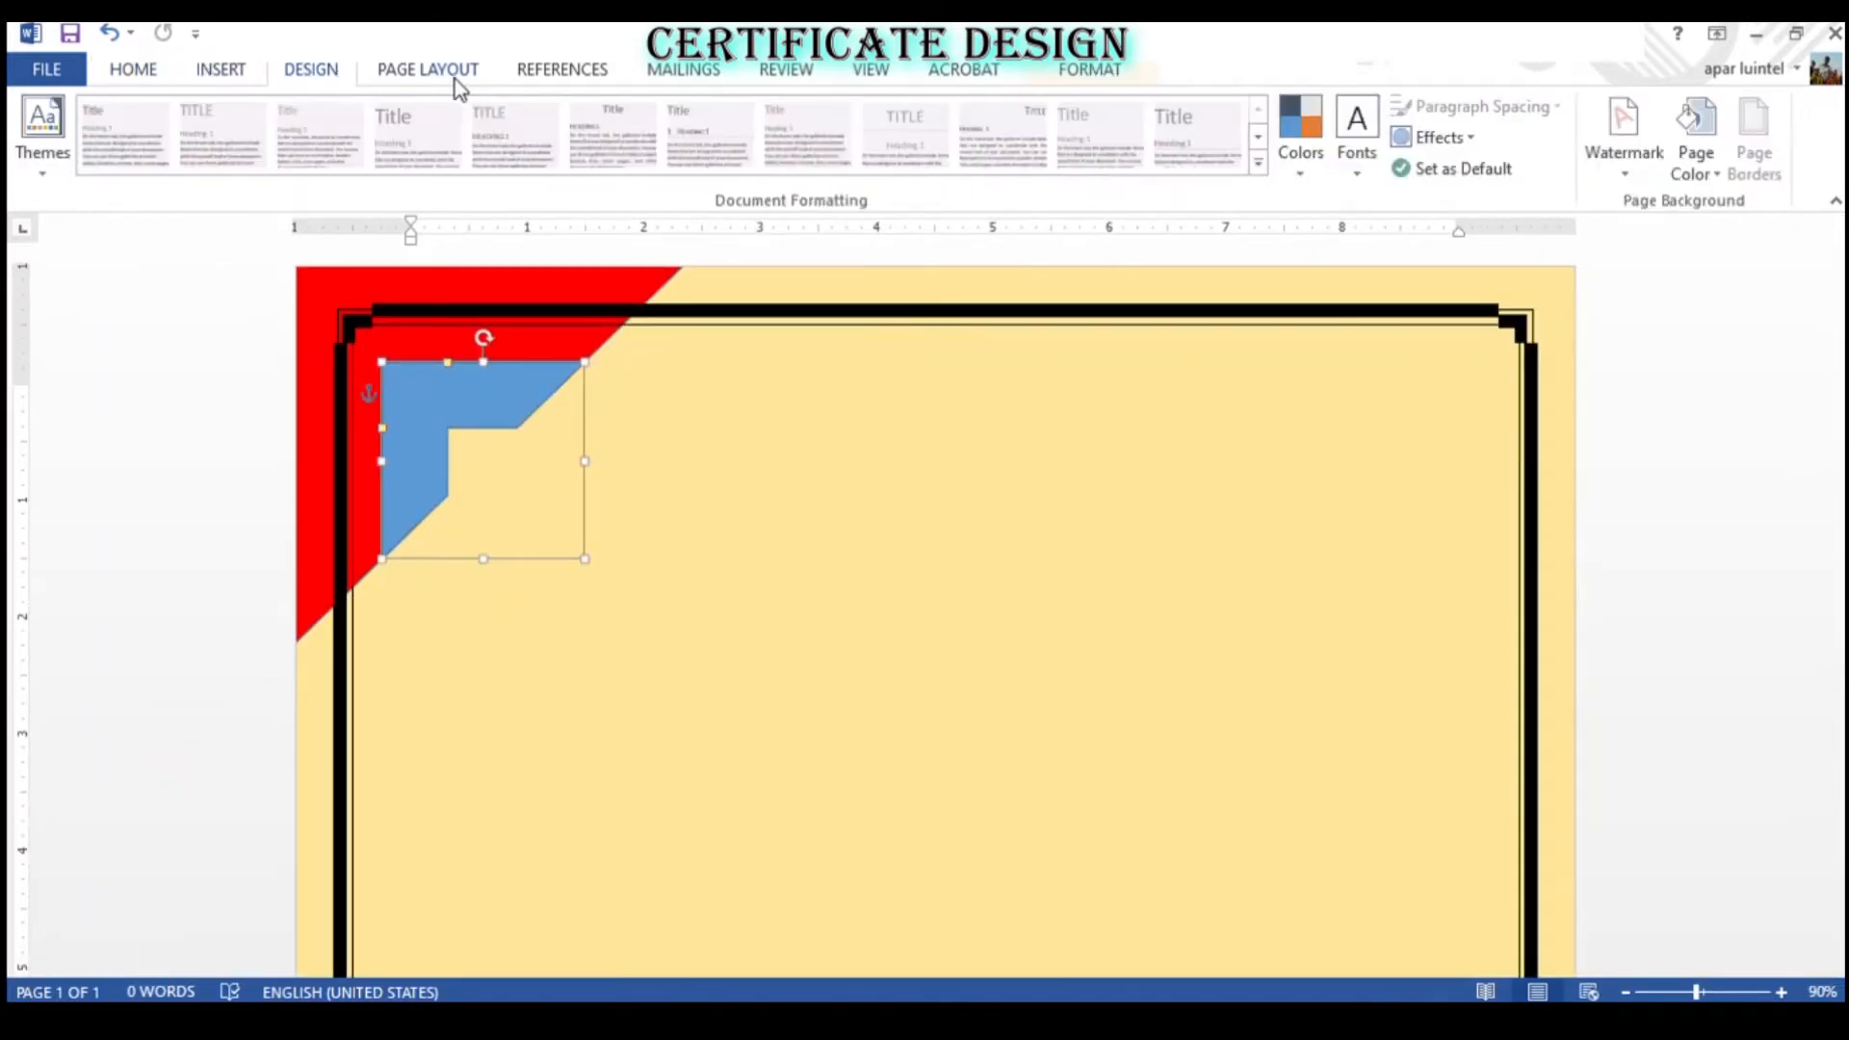
click(457, 75)
click(128, 70)
click(210, 72)
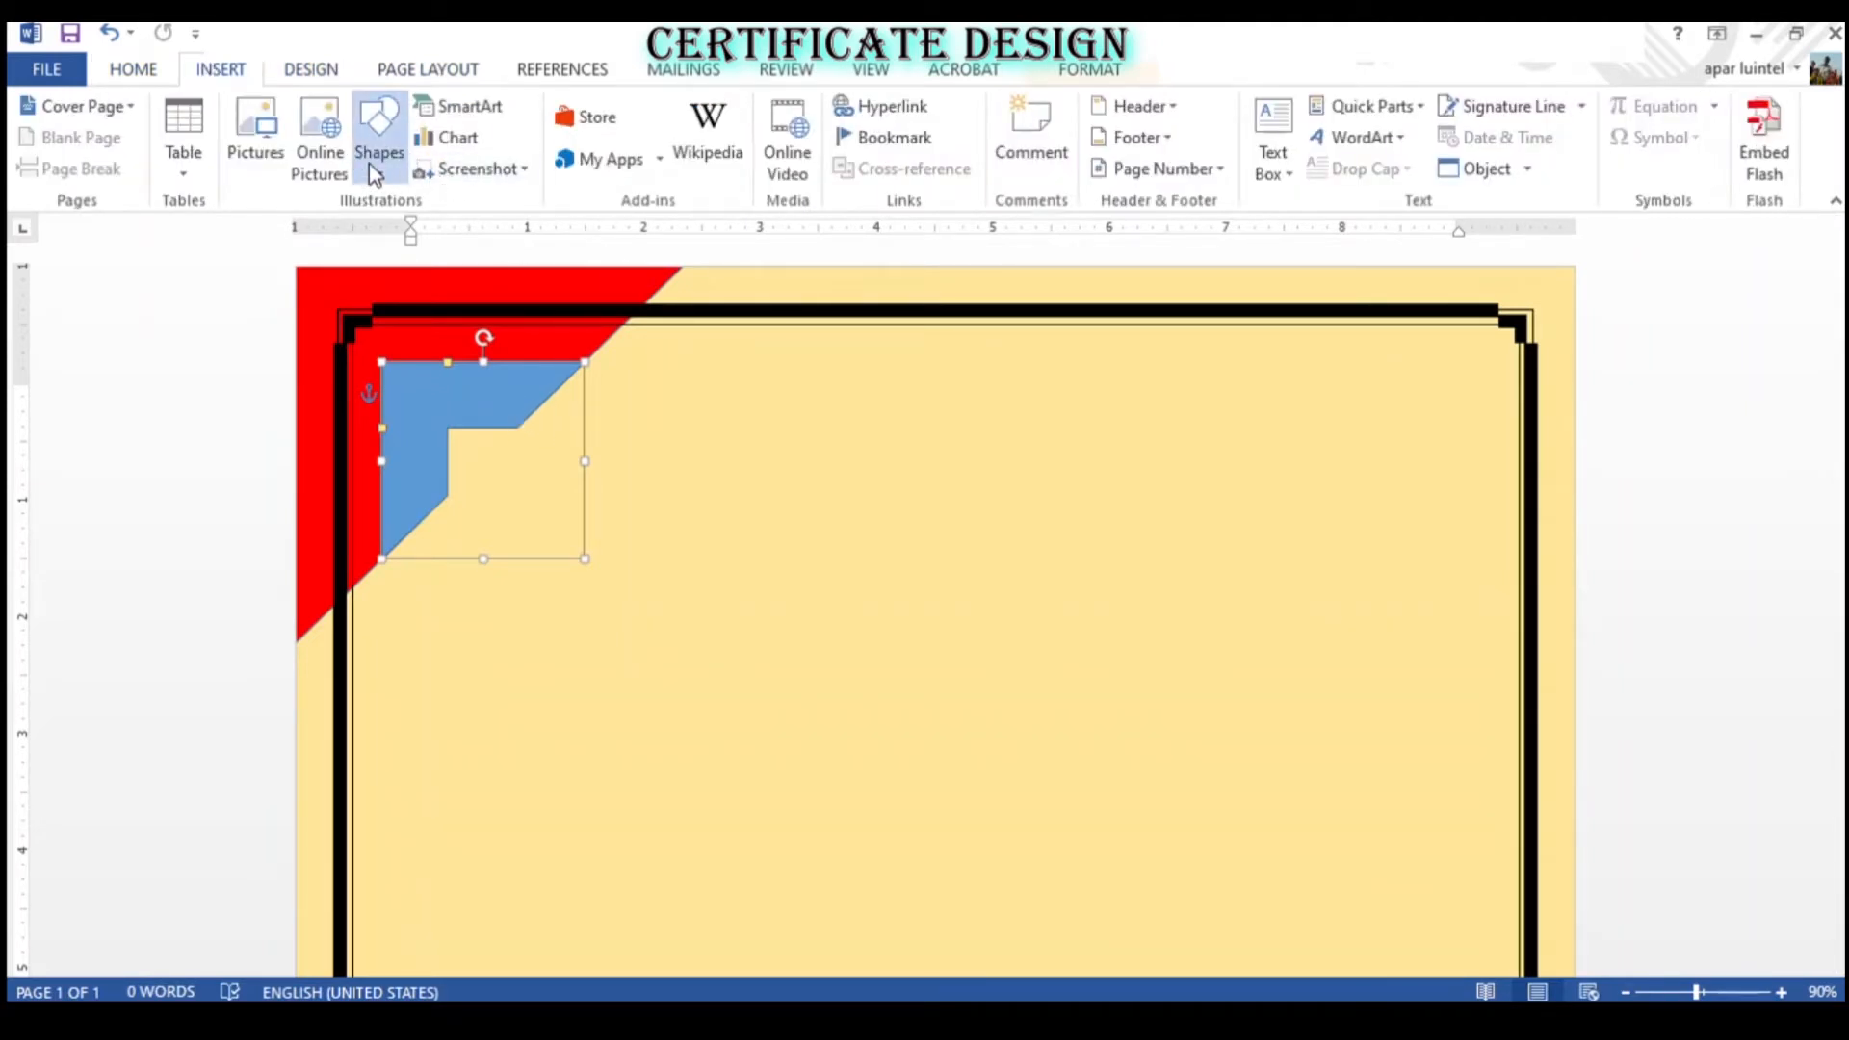
click(963, 69)
click(871, 69)
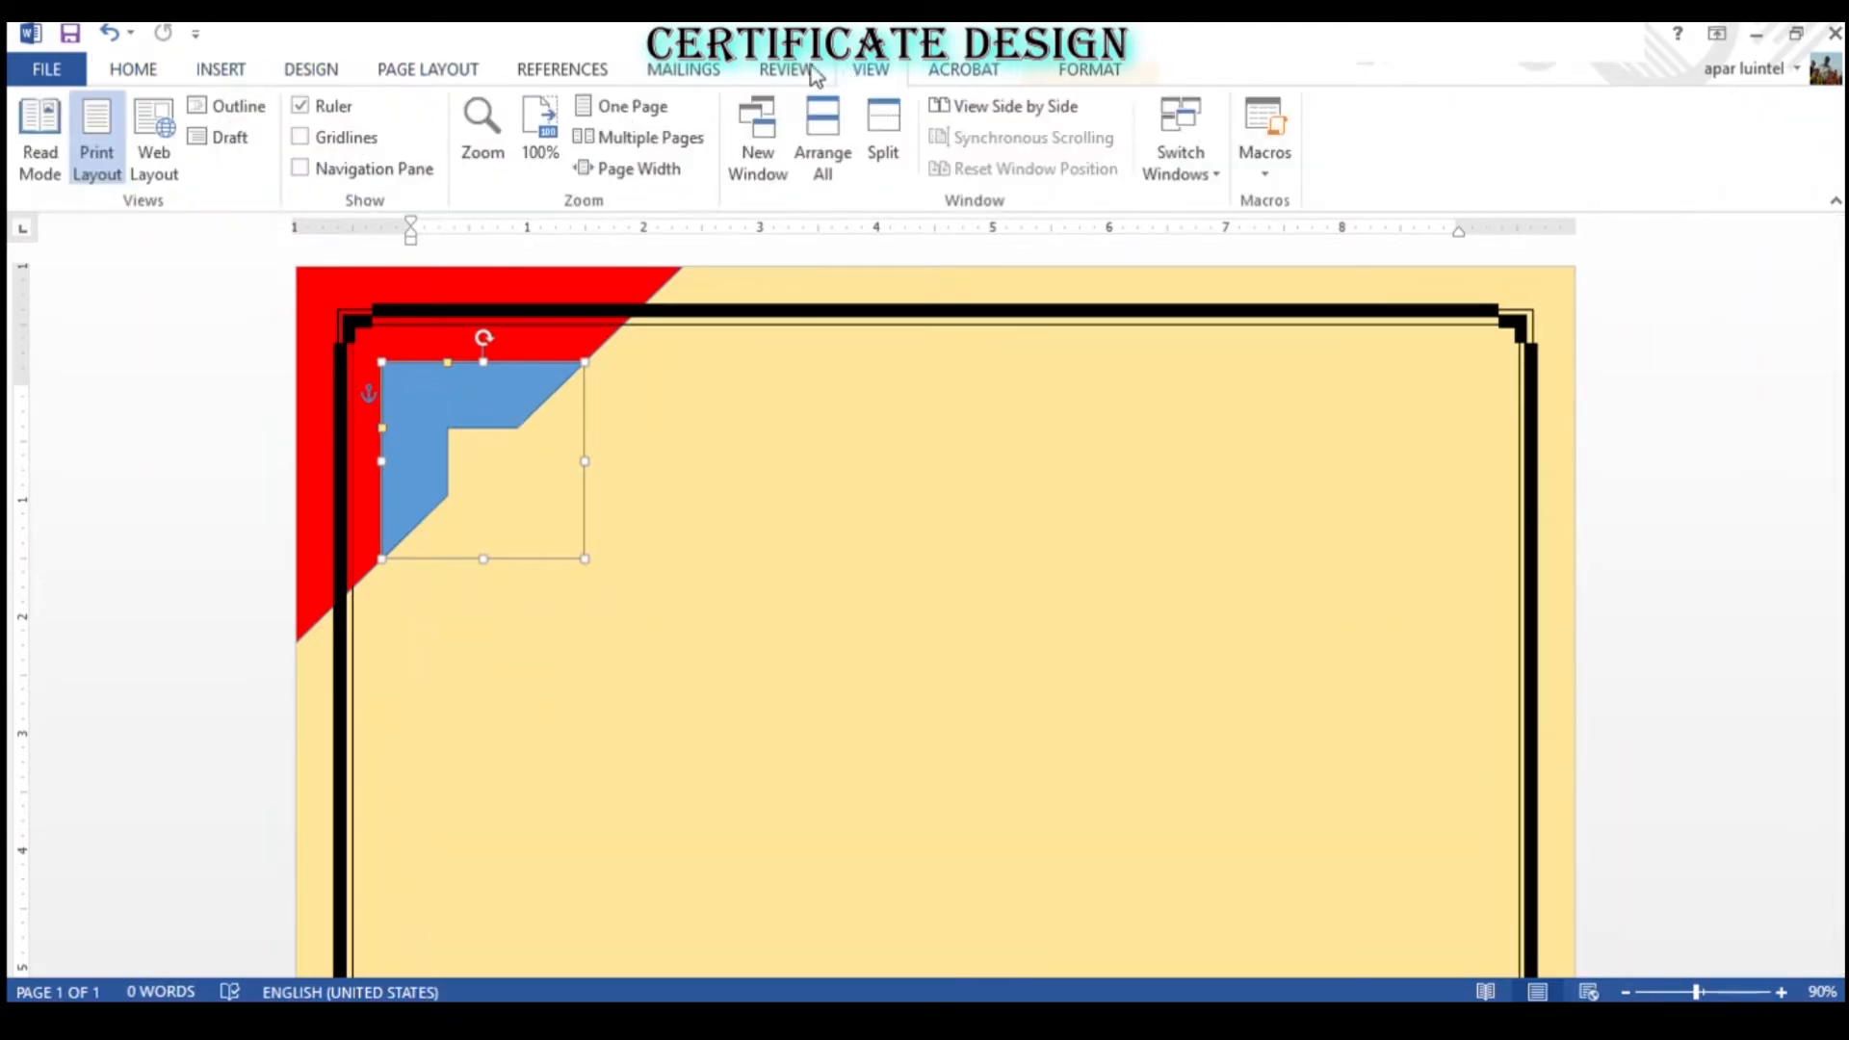
click(786, 70)
click(713, 72)
click(582, 72)
click(448, 70)
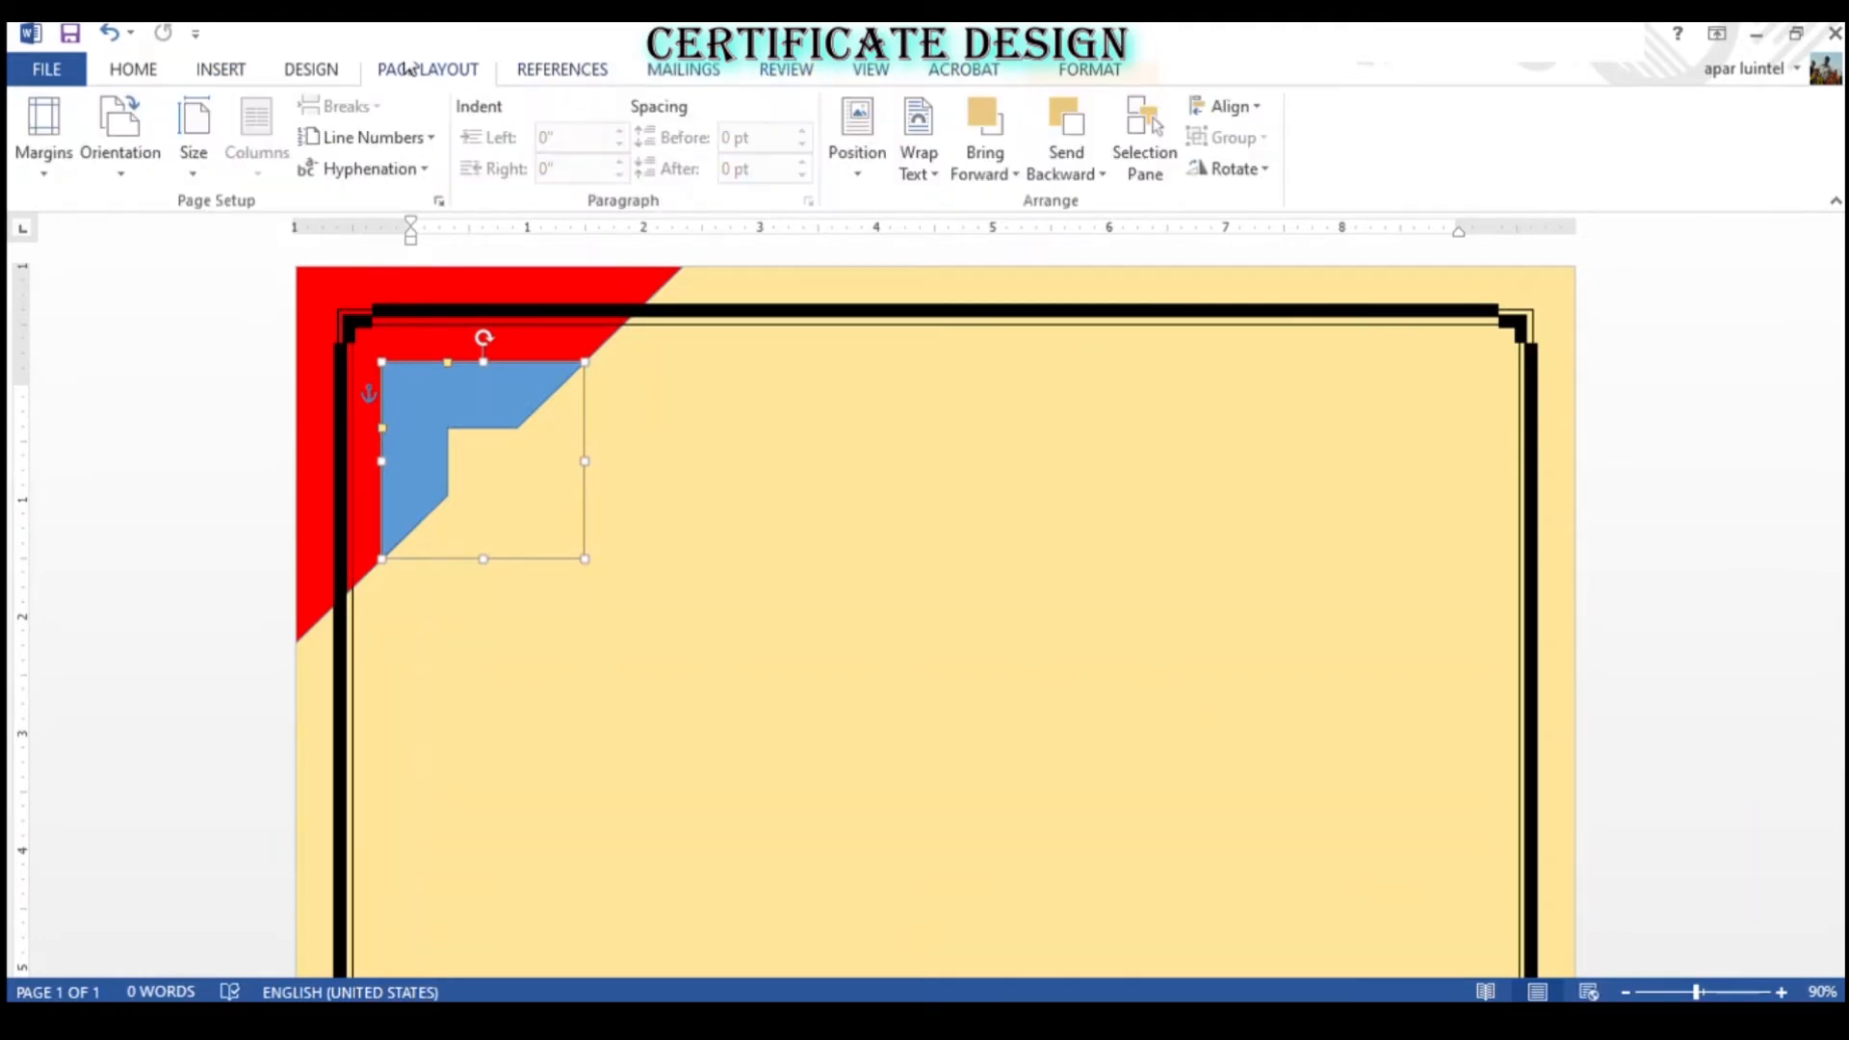
click(299, 72)
click(222, 69)
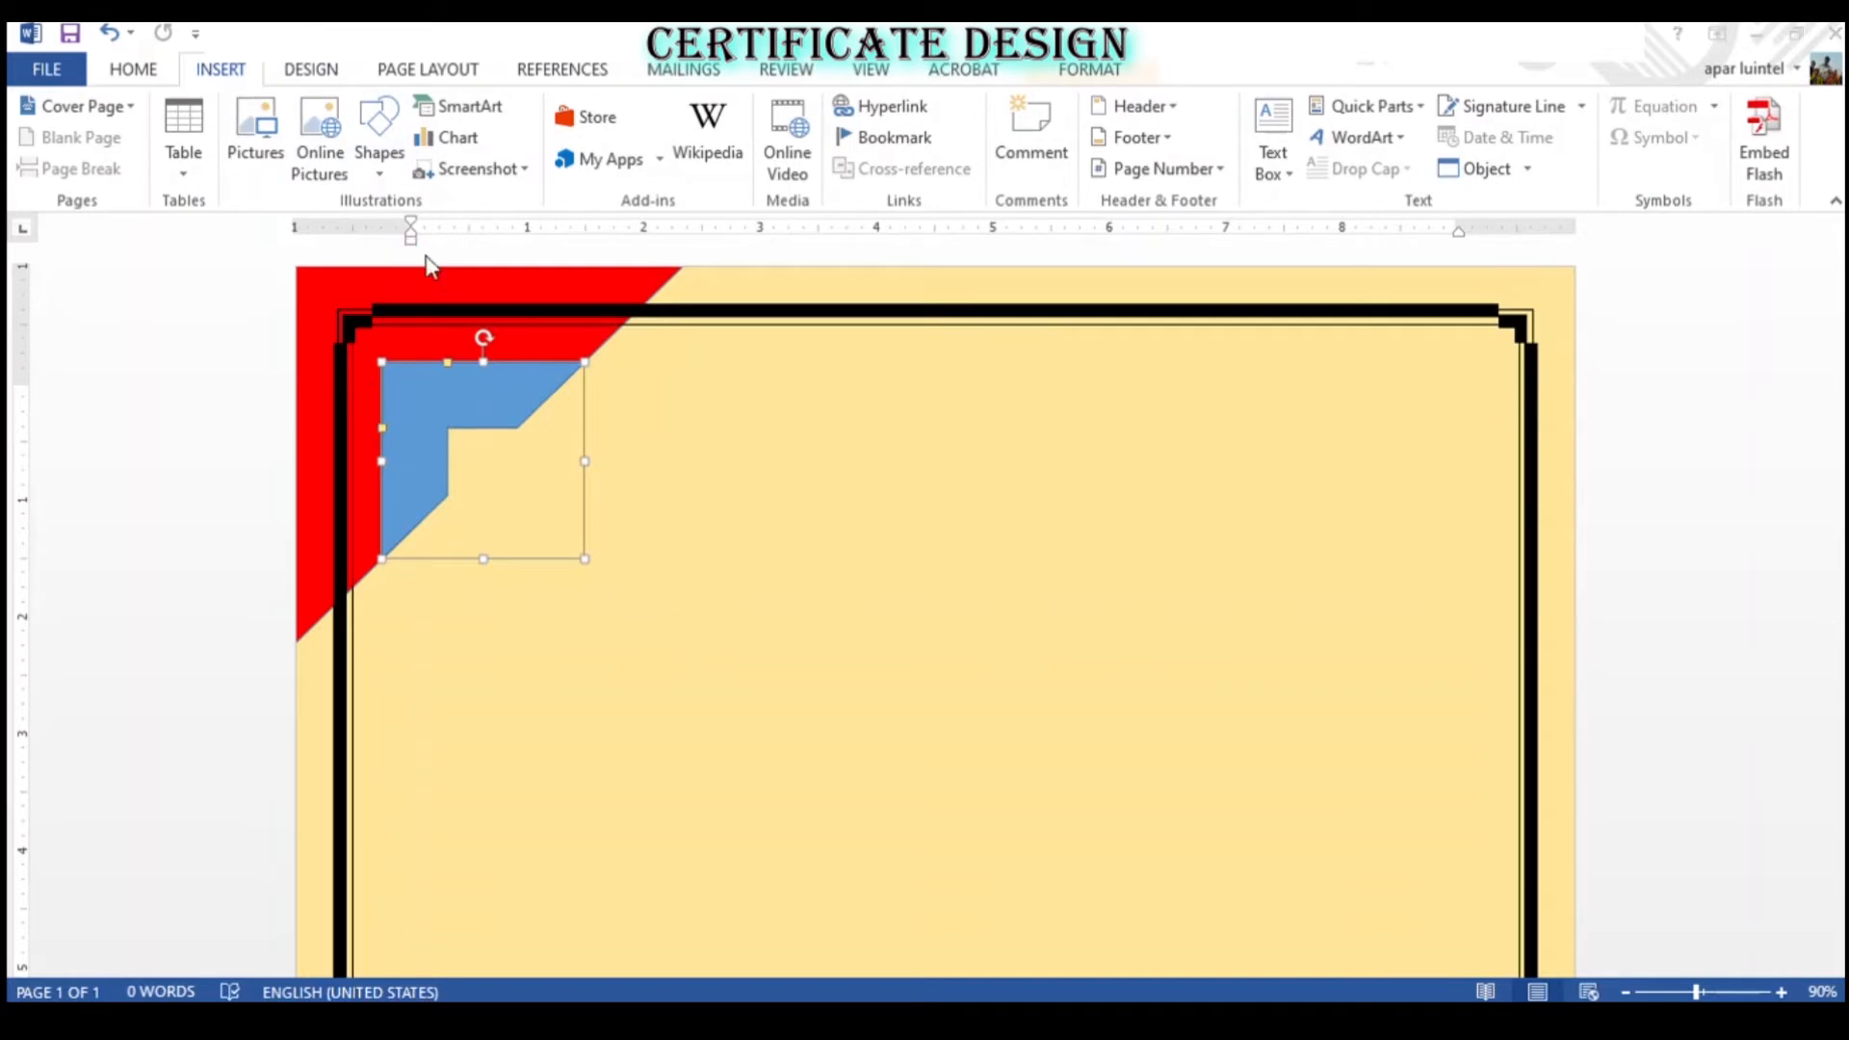
click(378, 171)
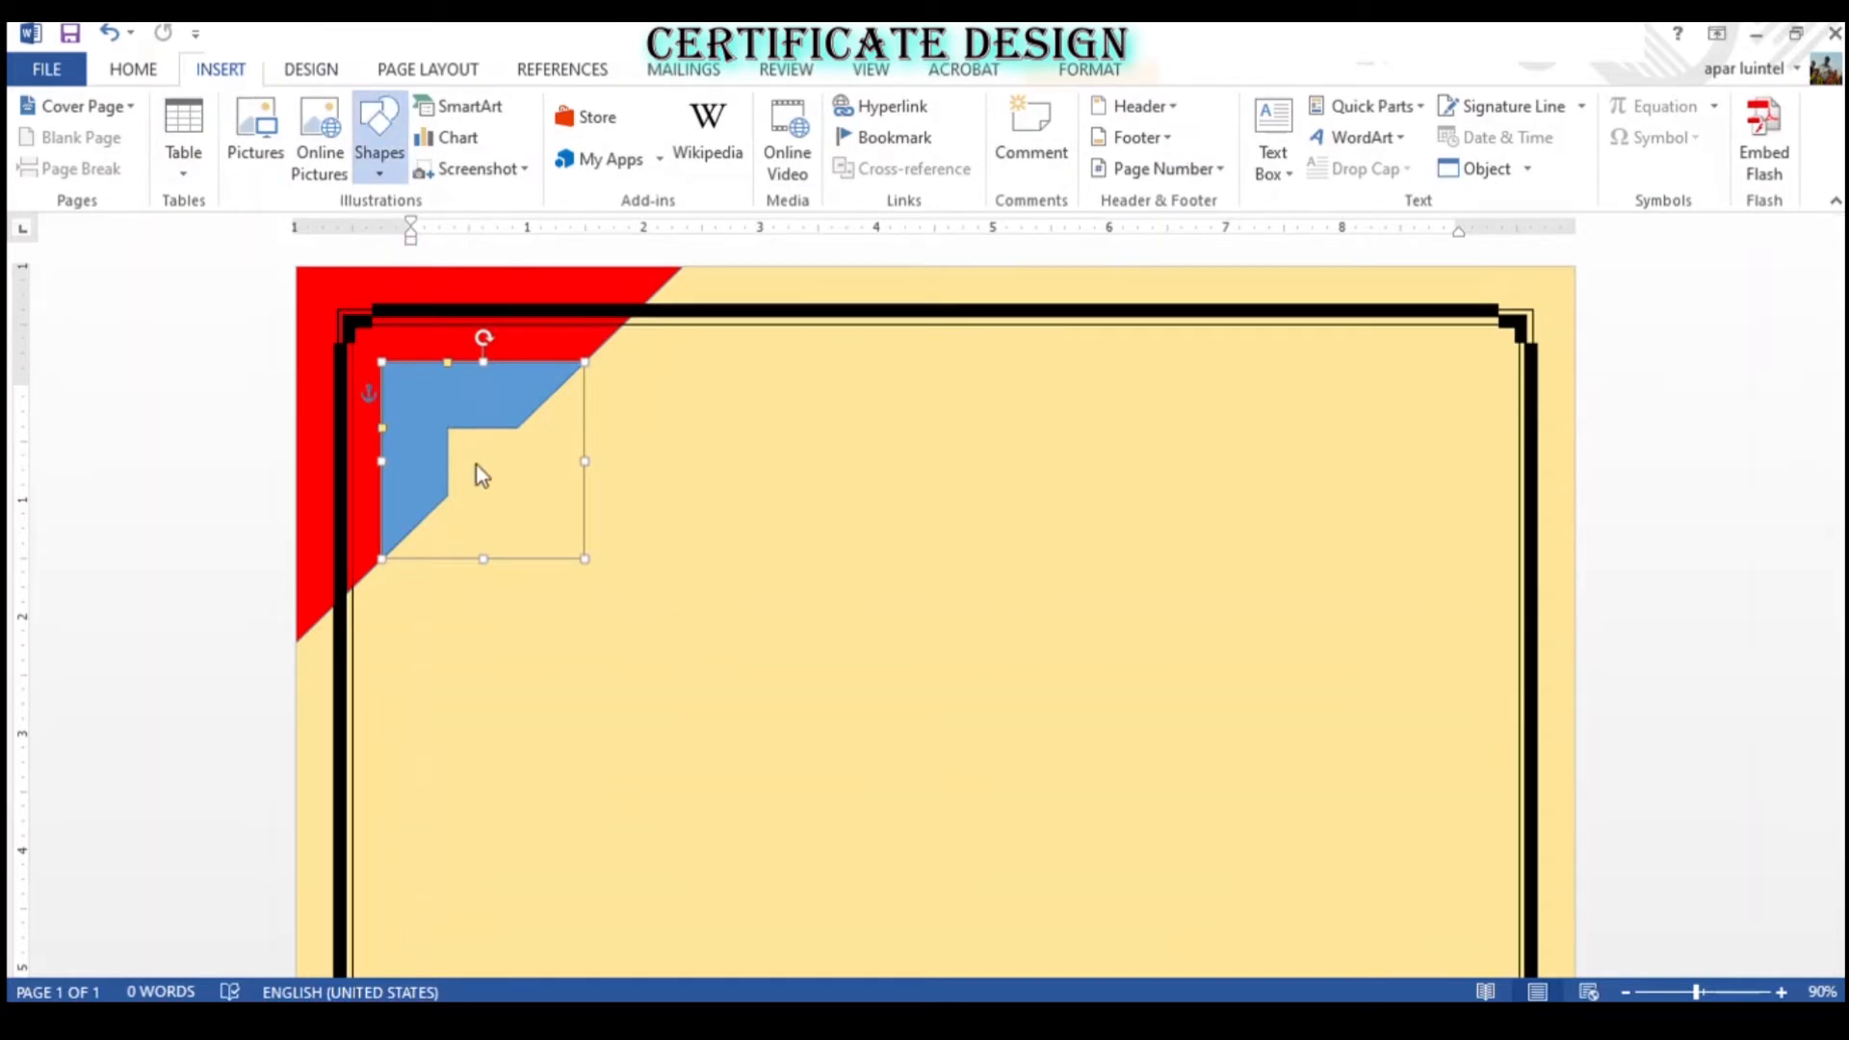
- Apply the solid black shape style to the blue half frame inside the red corner shape
double_click(409, 413)
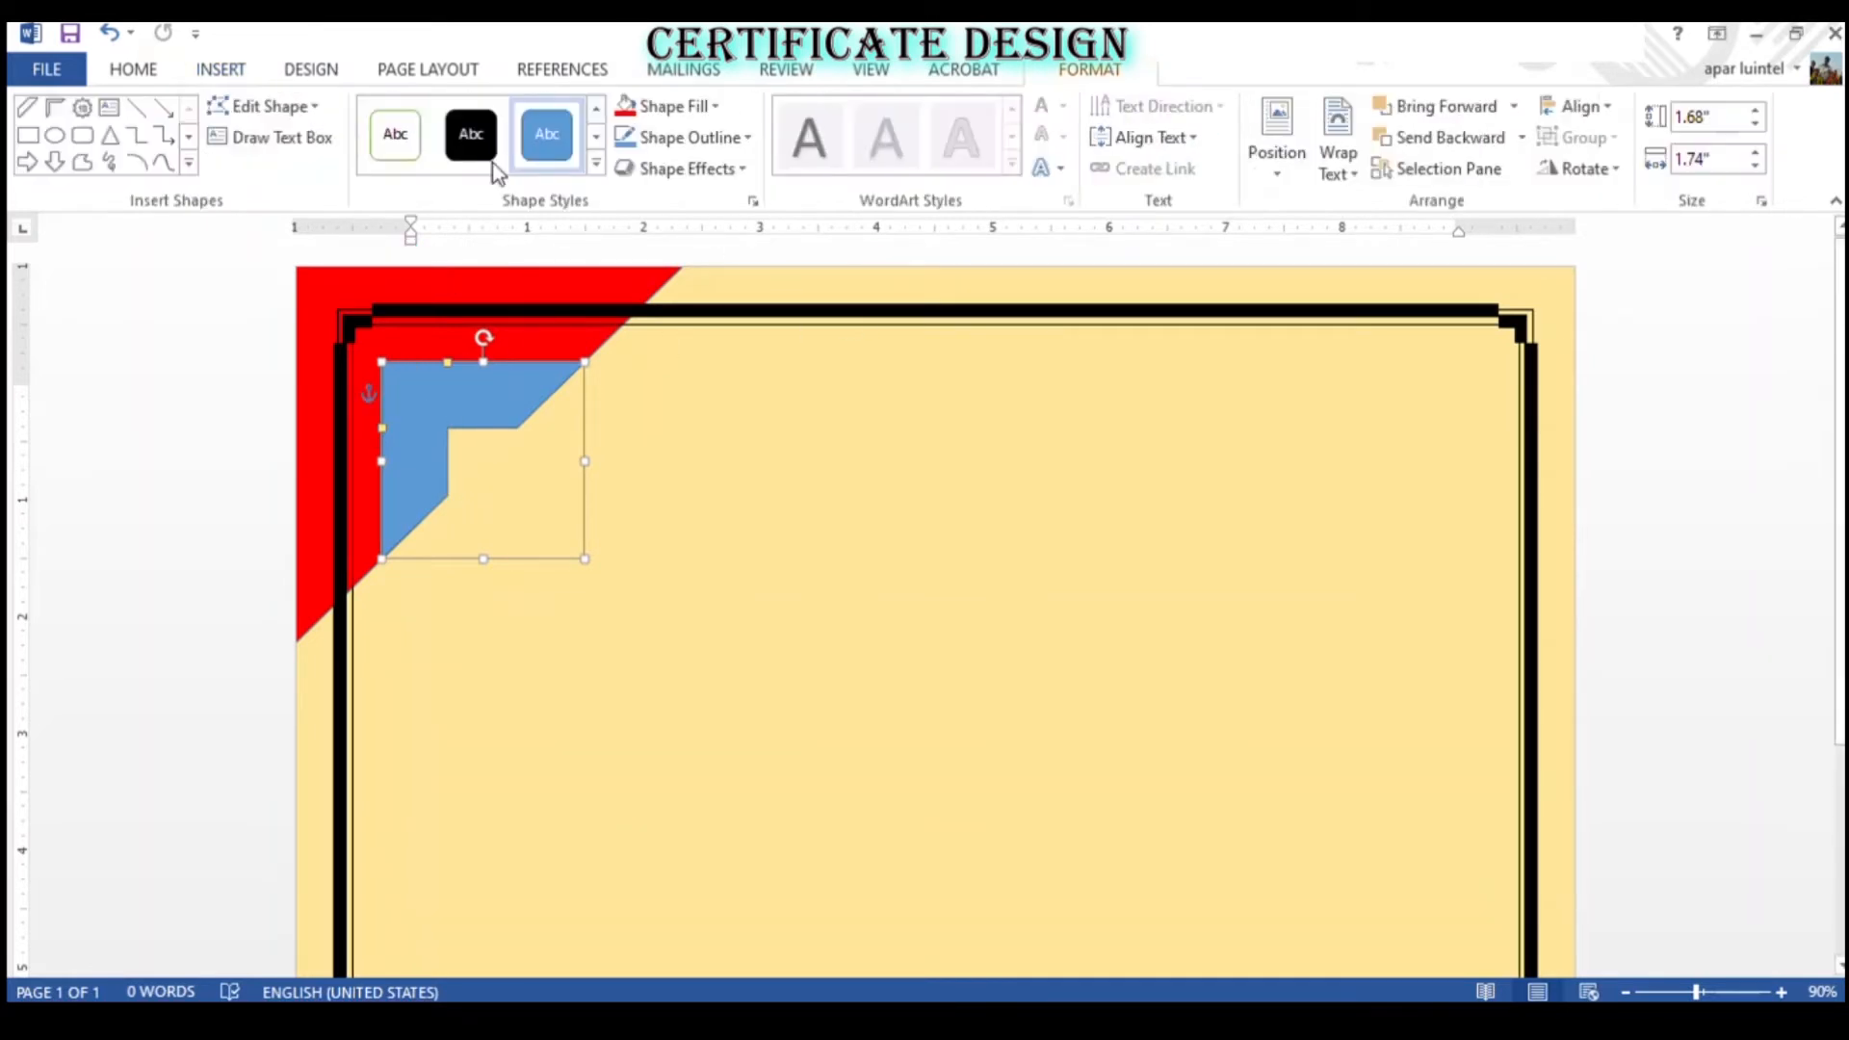
click(471, 135)
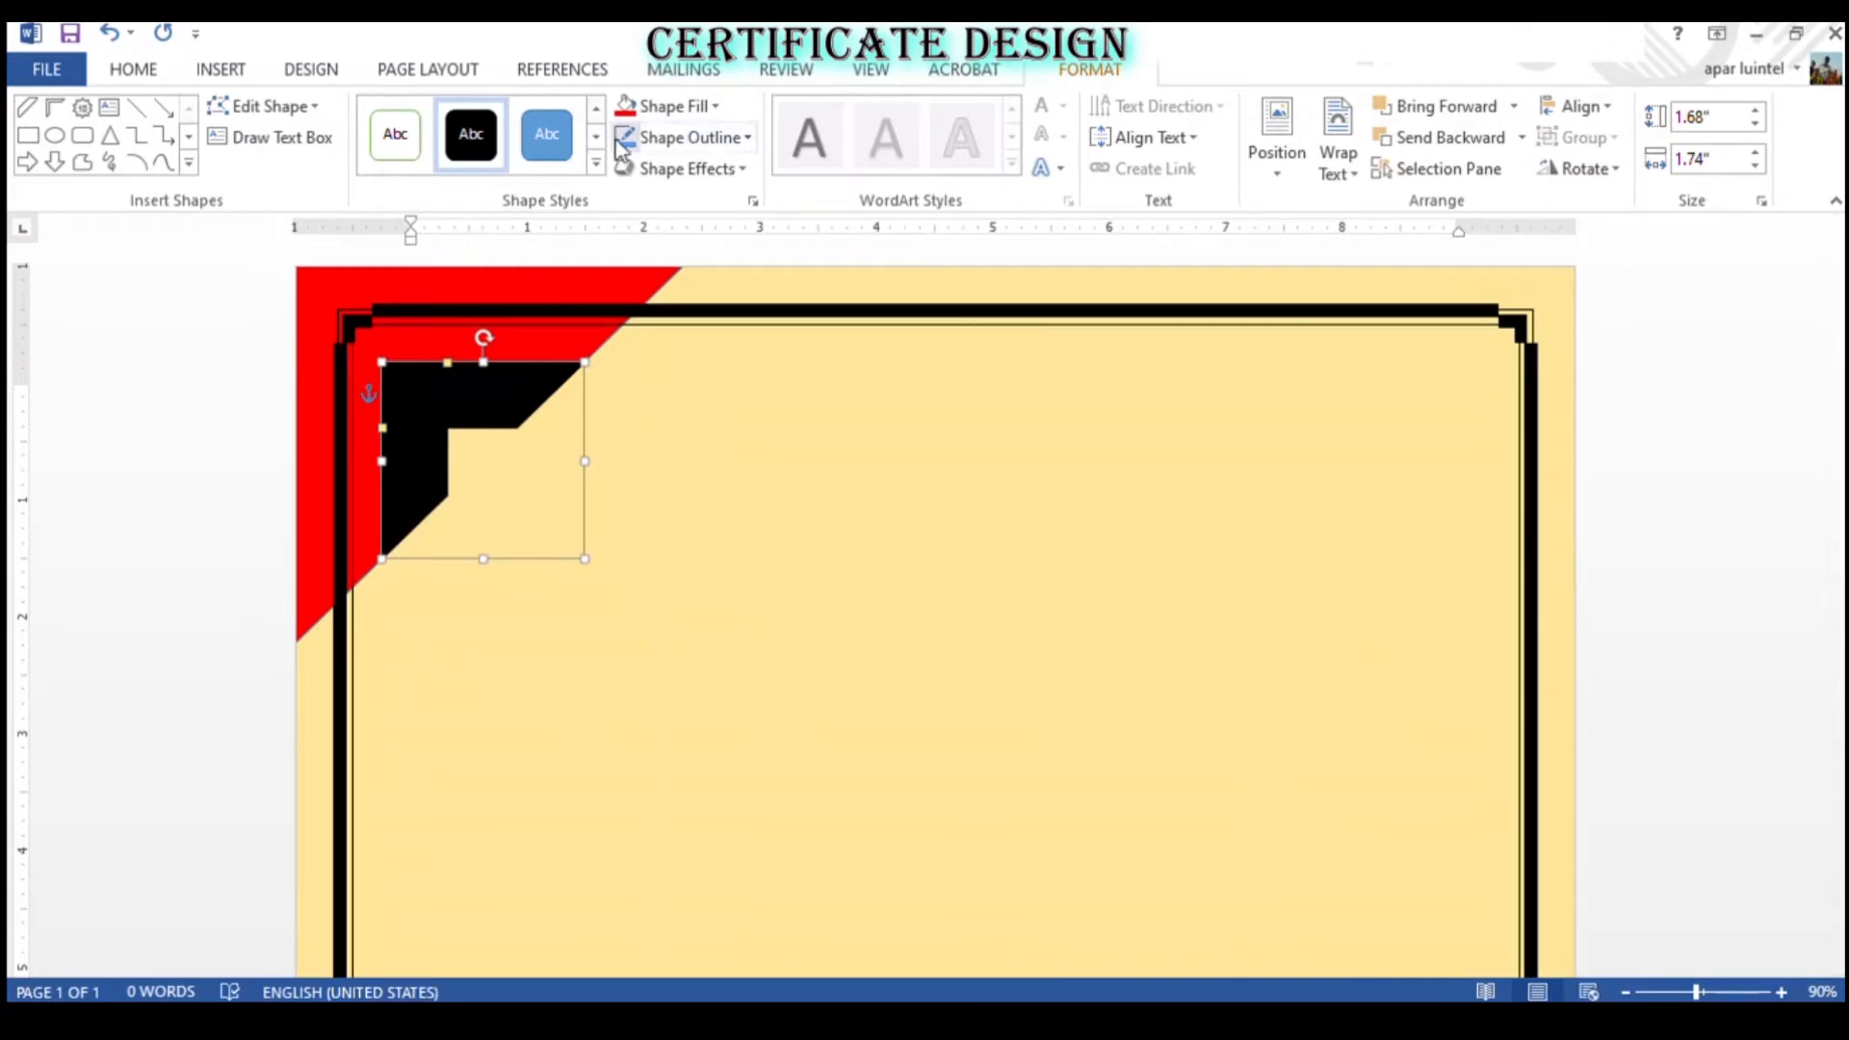
- Draw a multi-point star about 1.15" high and 1.12" wide over the black half frame, with gold fill, orange glow, bevel and shadow
click(229, 75)
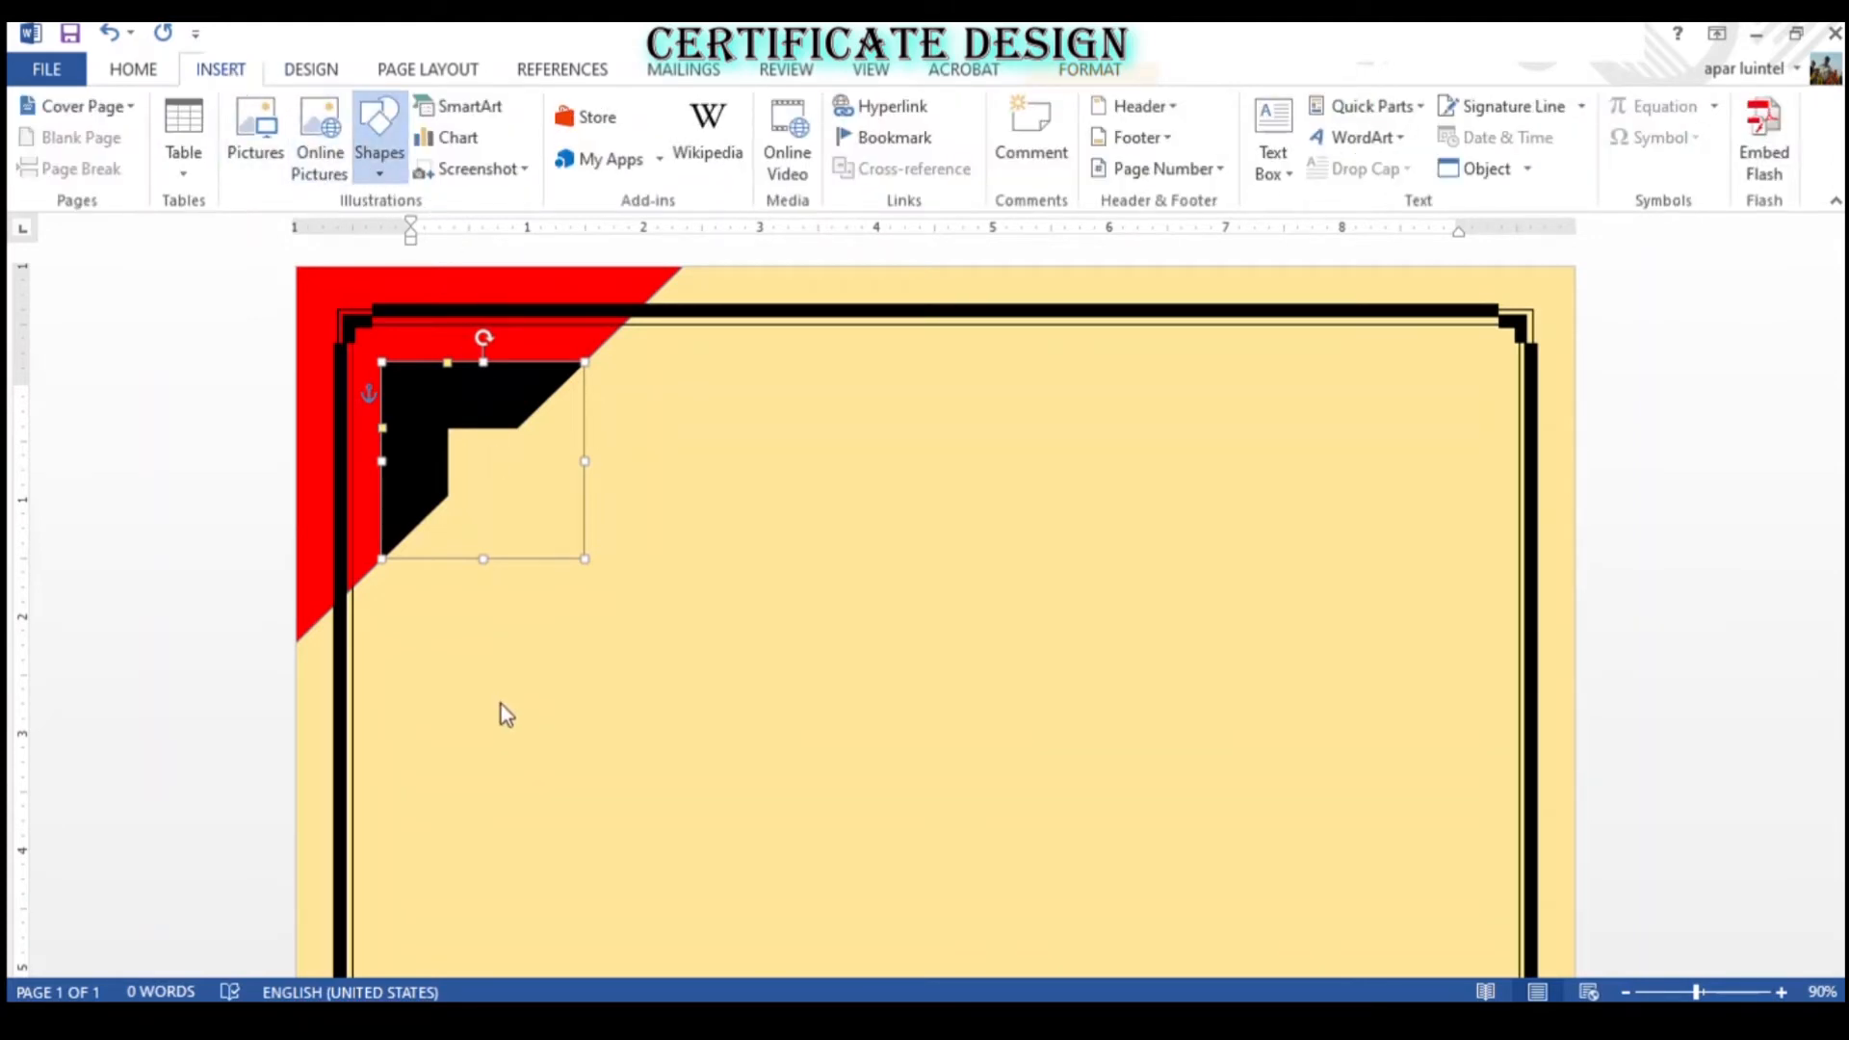
drag(440, 396, 571, 533)
drag(508, 480, 481, 464)
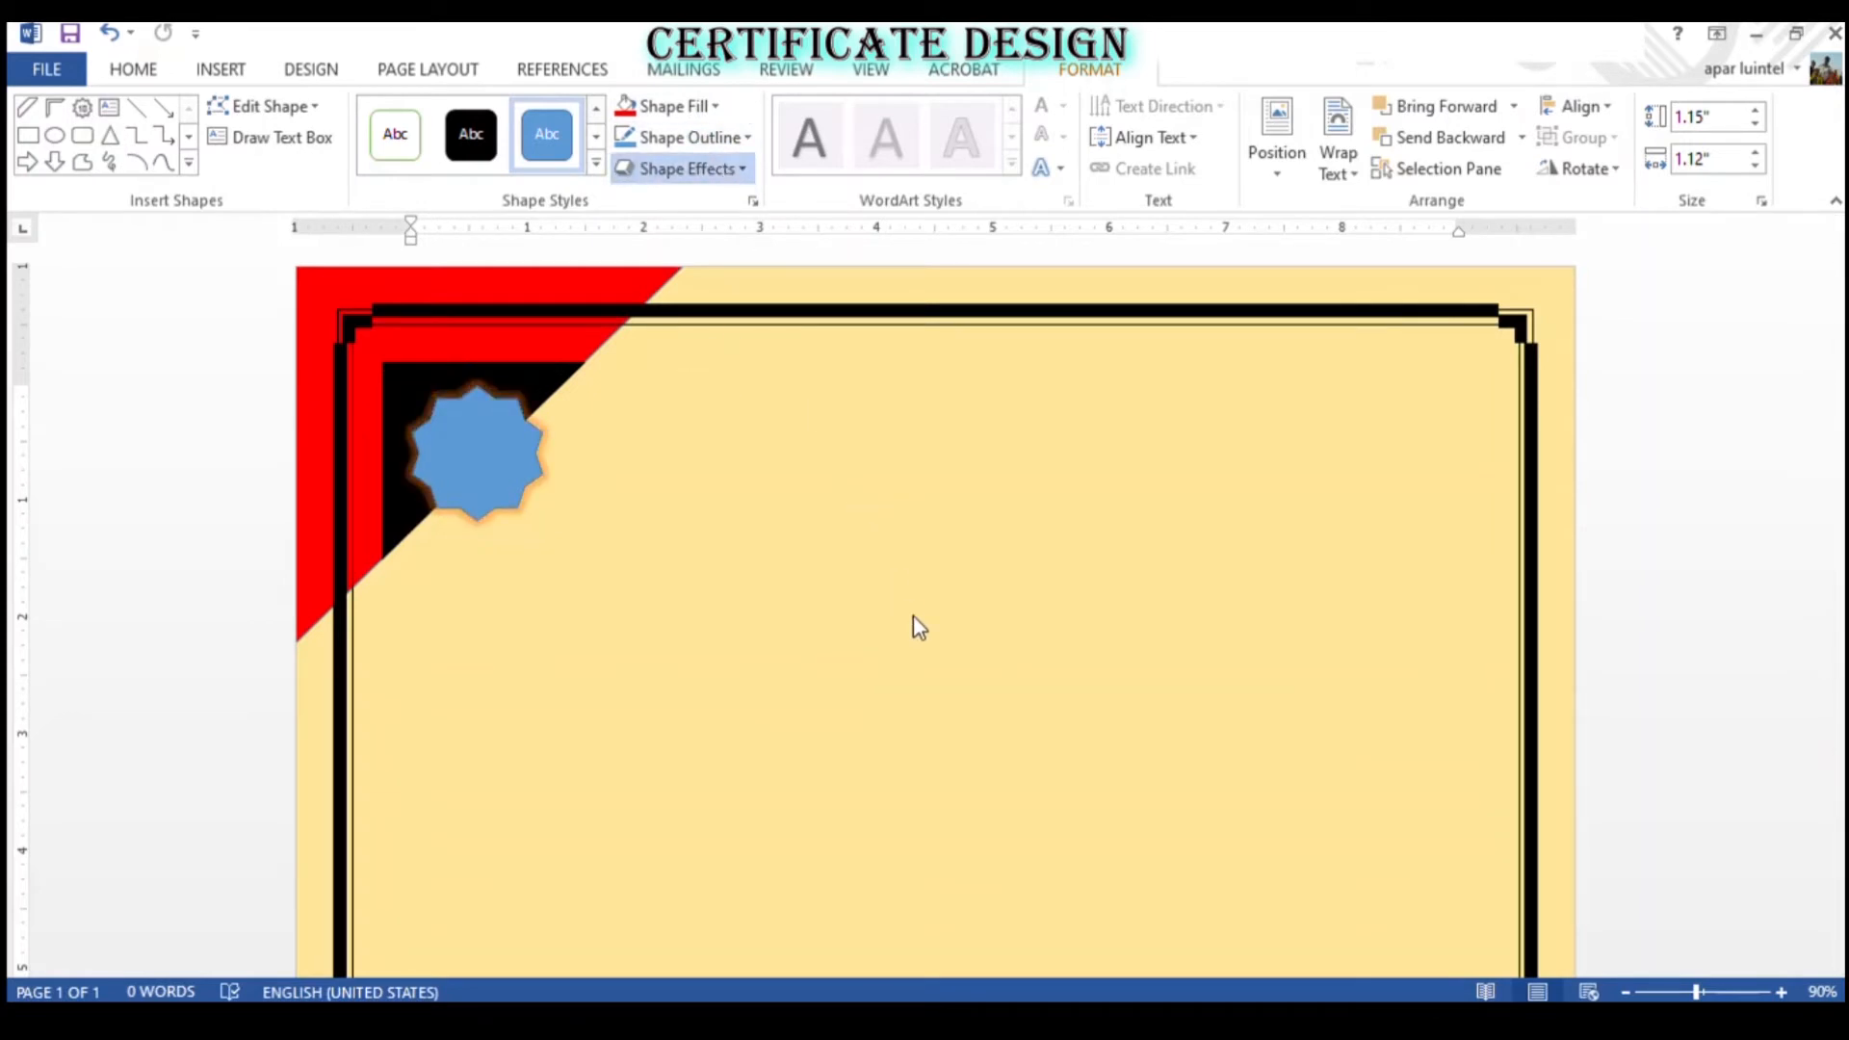
click(915, 618)
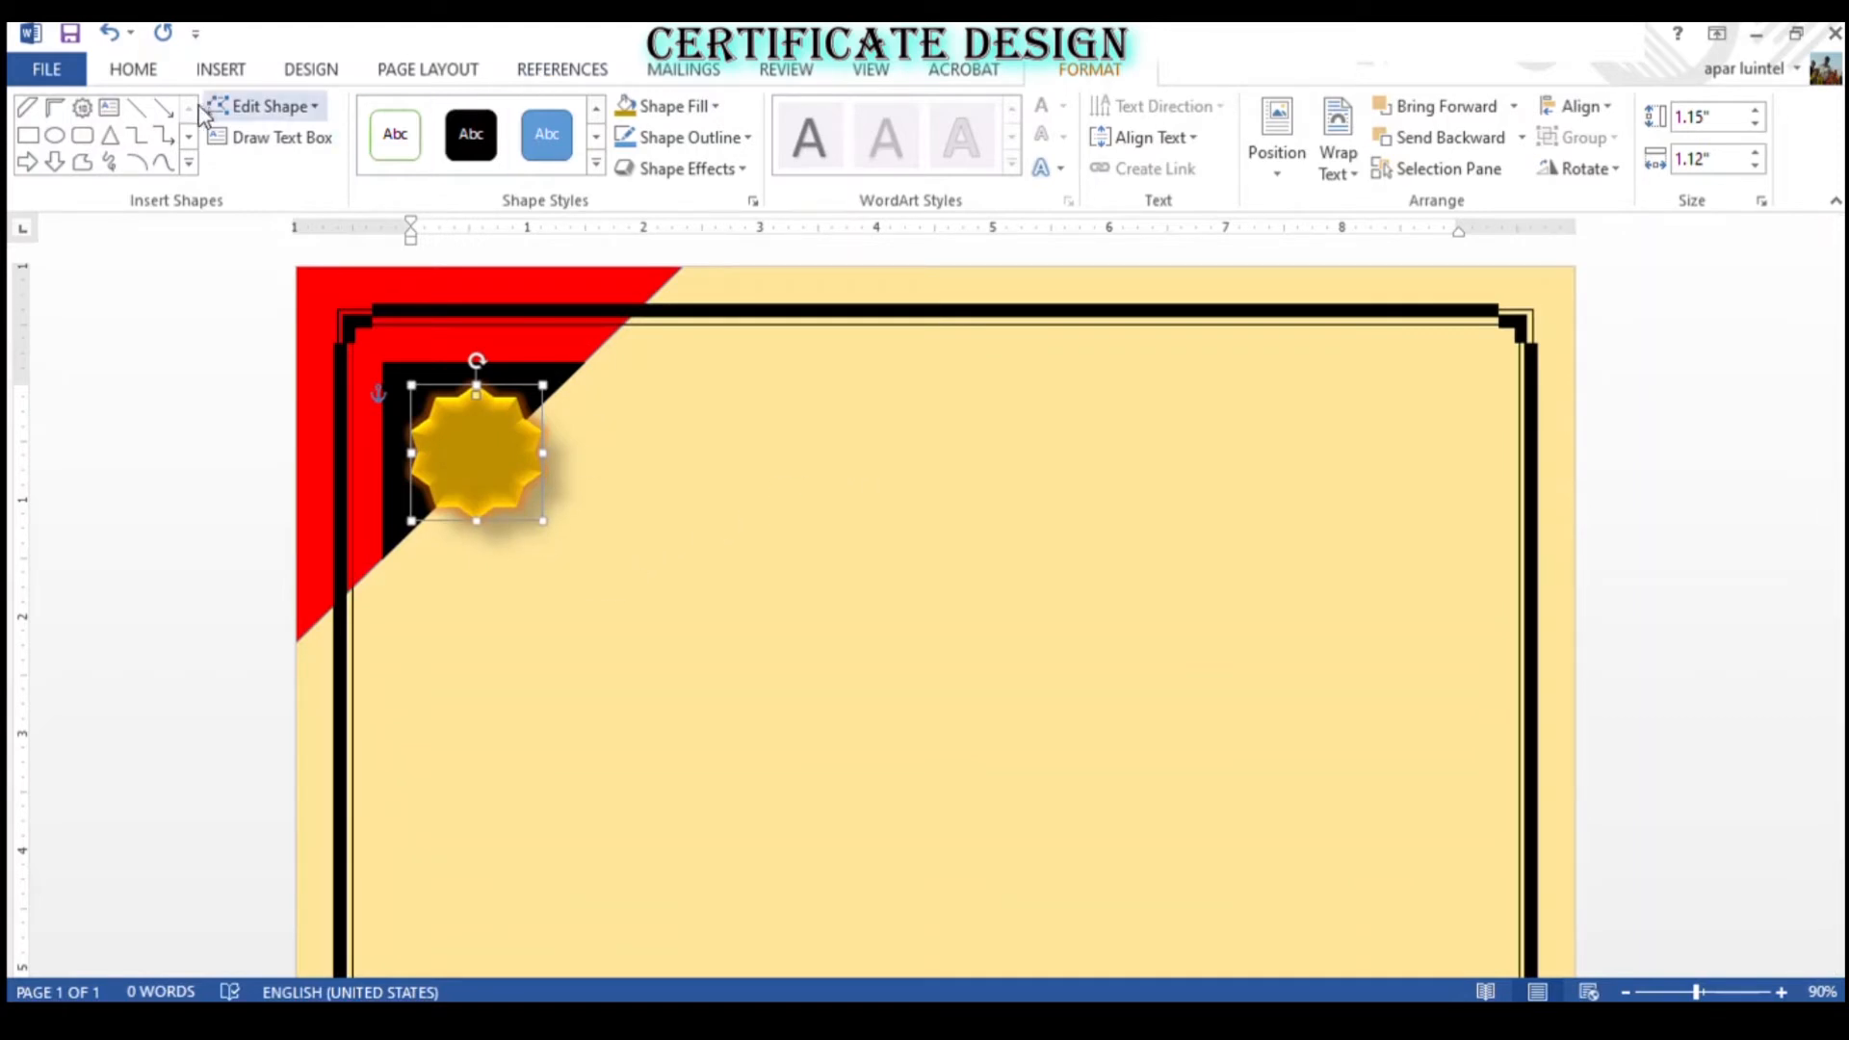
- Try to add an upside-down triangle about 0.69" high and 0.63" wide at the lower edge of the gold star
click(311, 73)
click(249, 71)
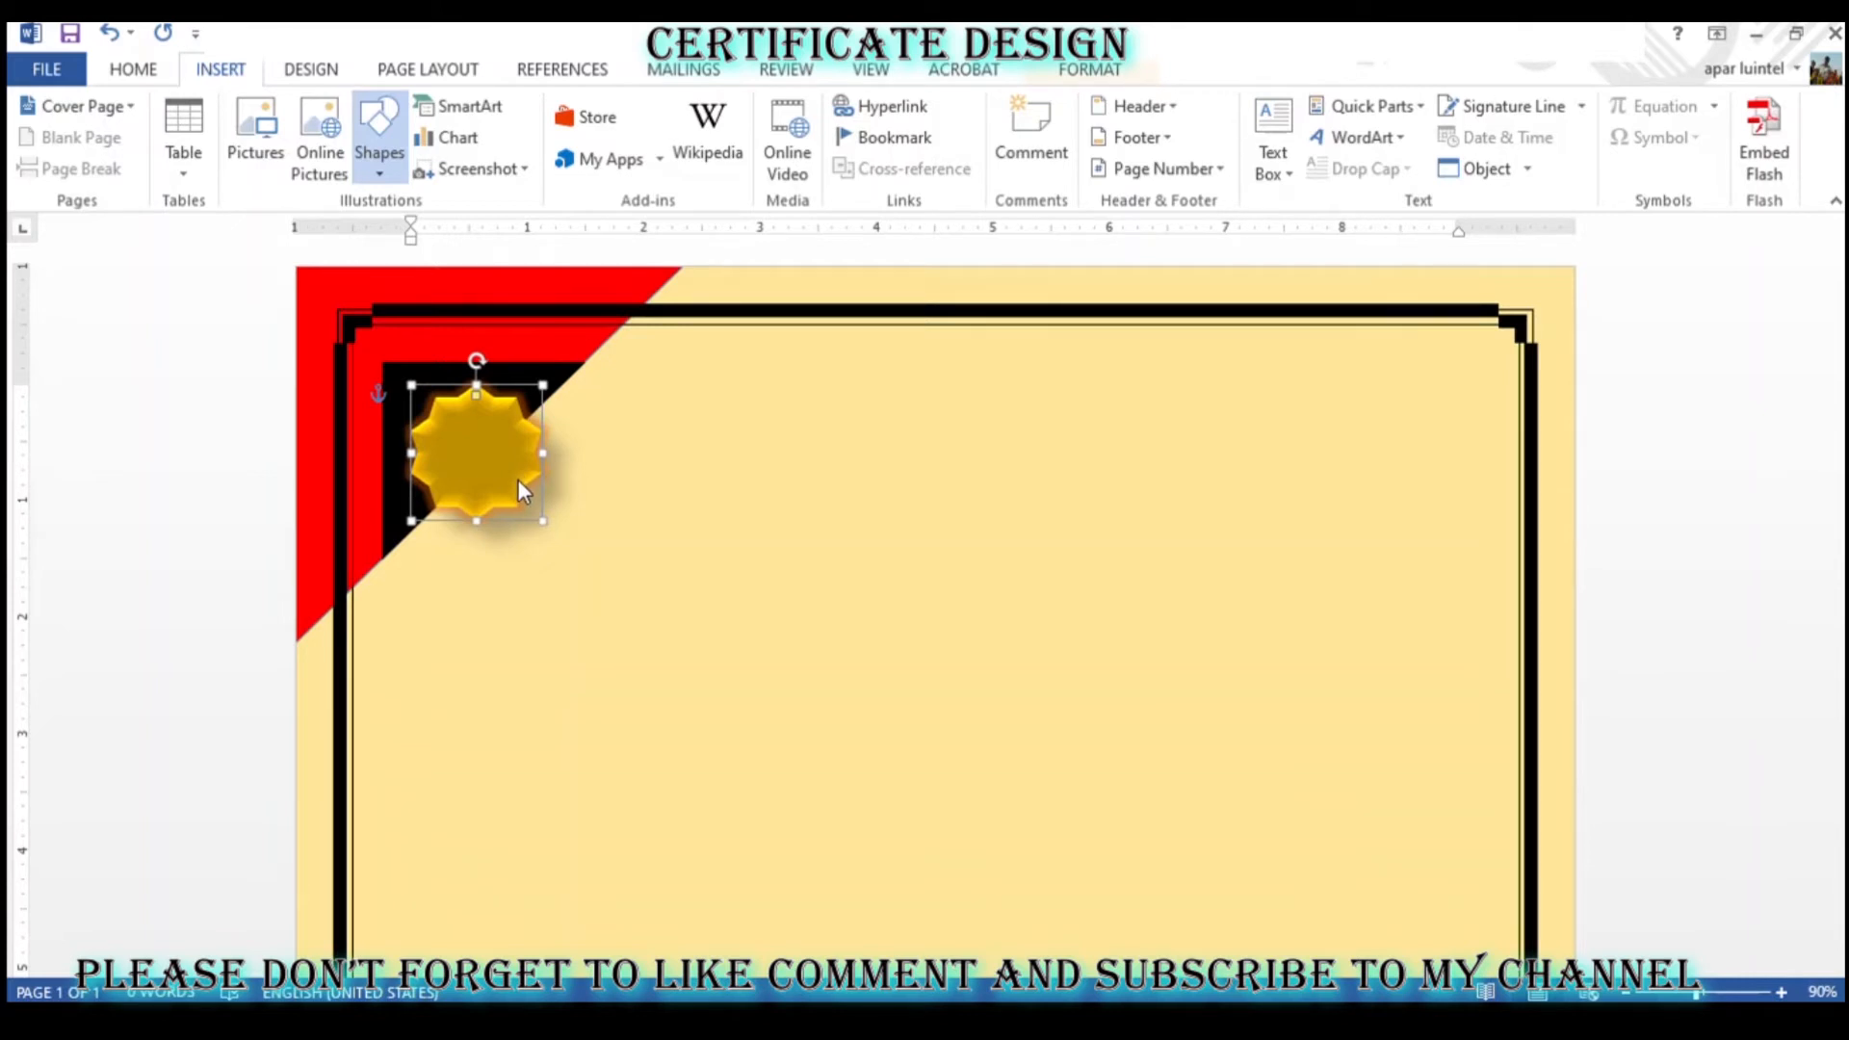
mouse_move(424, 499)
mouse_down()
mouse_move(536, 631)
mouse_move(499, 582)
mouse_up()
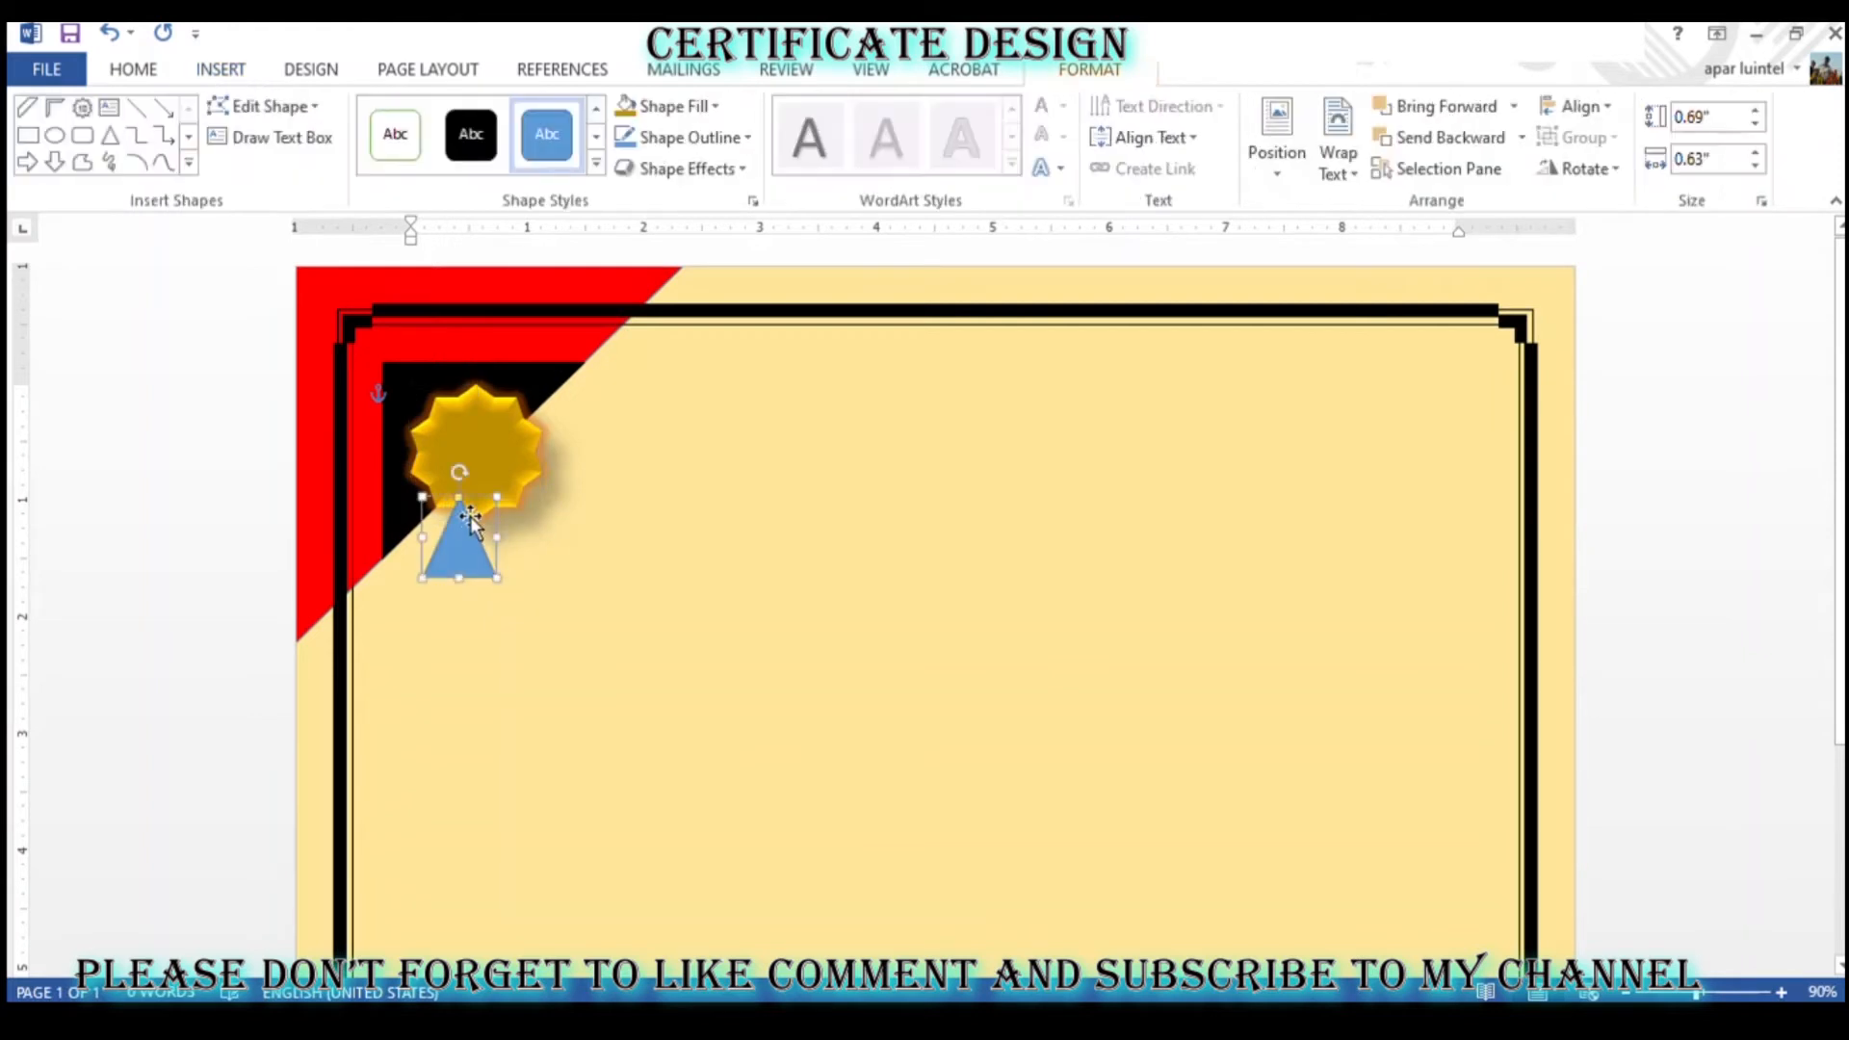
drag(458, 476, 462, 607)
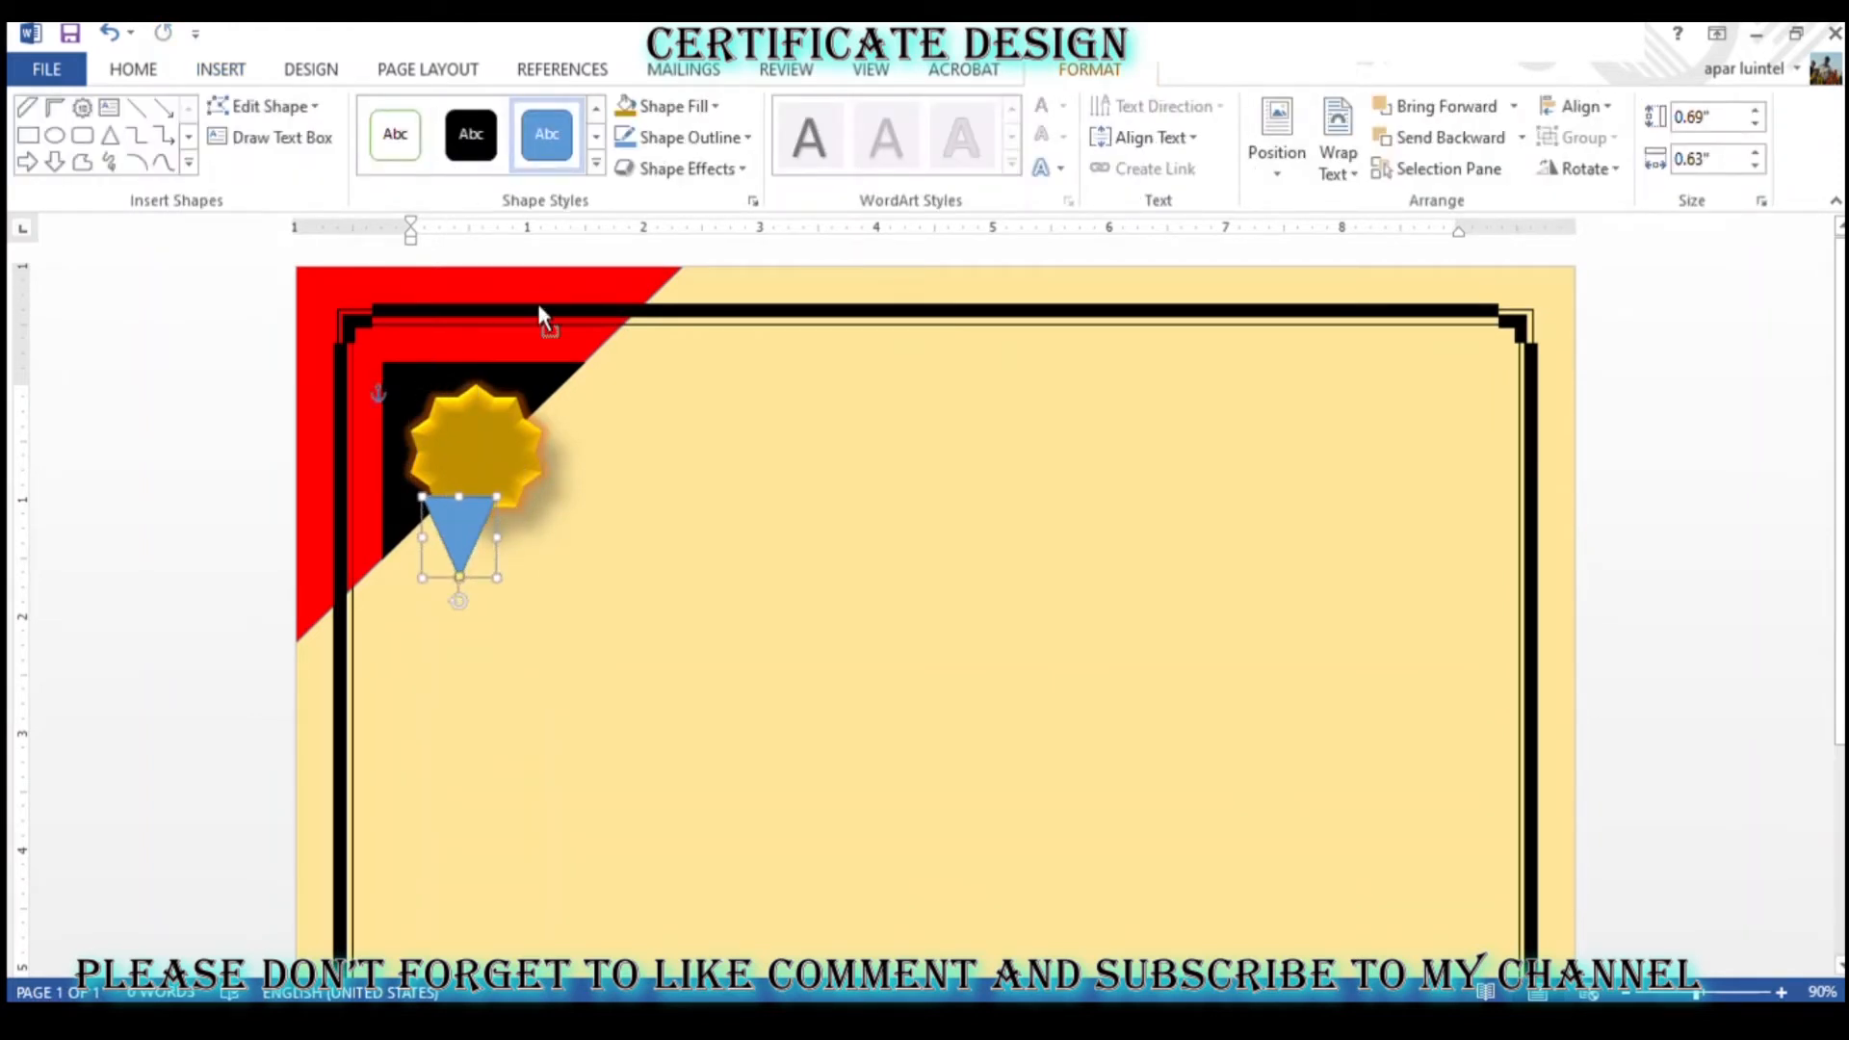
key(ctrl+z)
- Draw a right triangle under the gold star, turn it upside down and shrink it to about 0.5" high and 0.44" wide
click(310, 69)
click(229, 69)
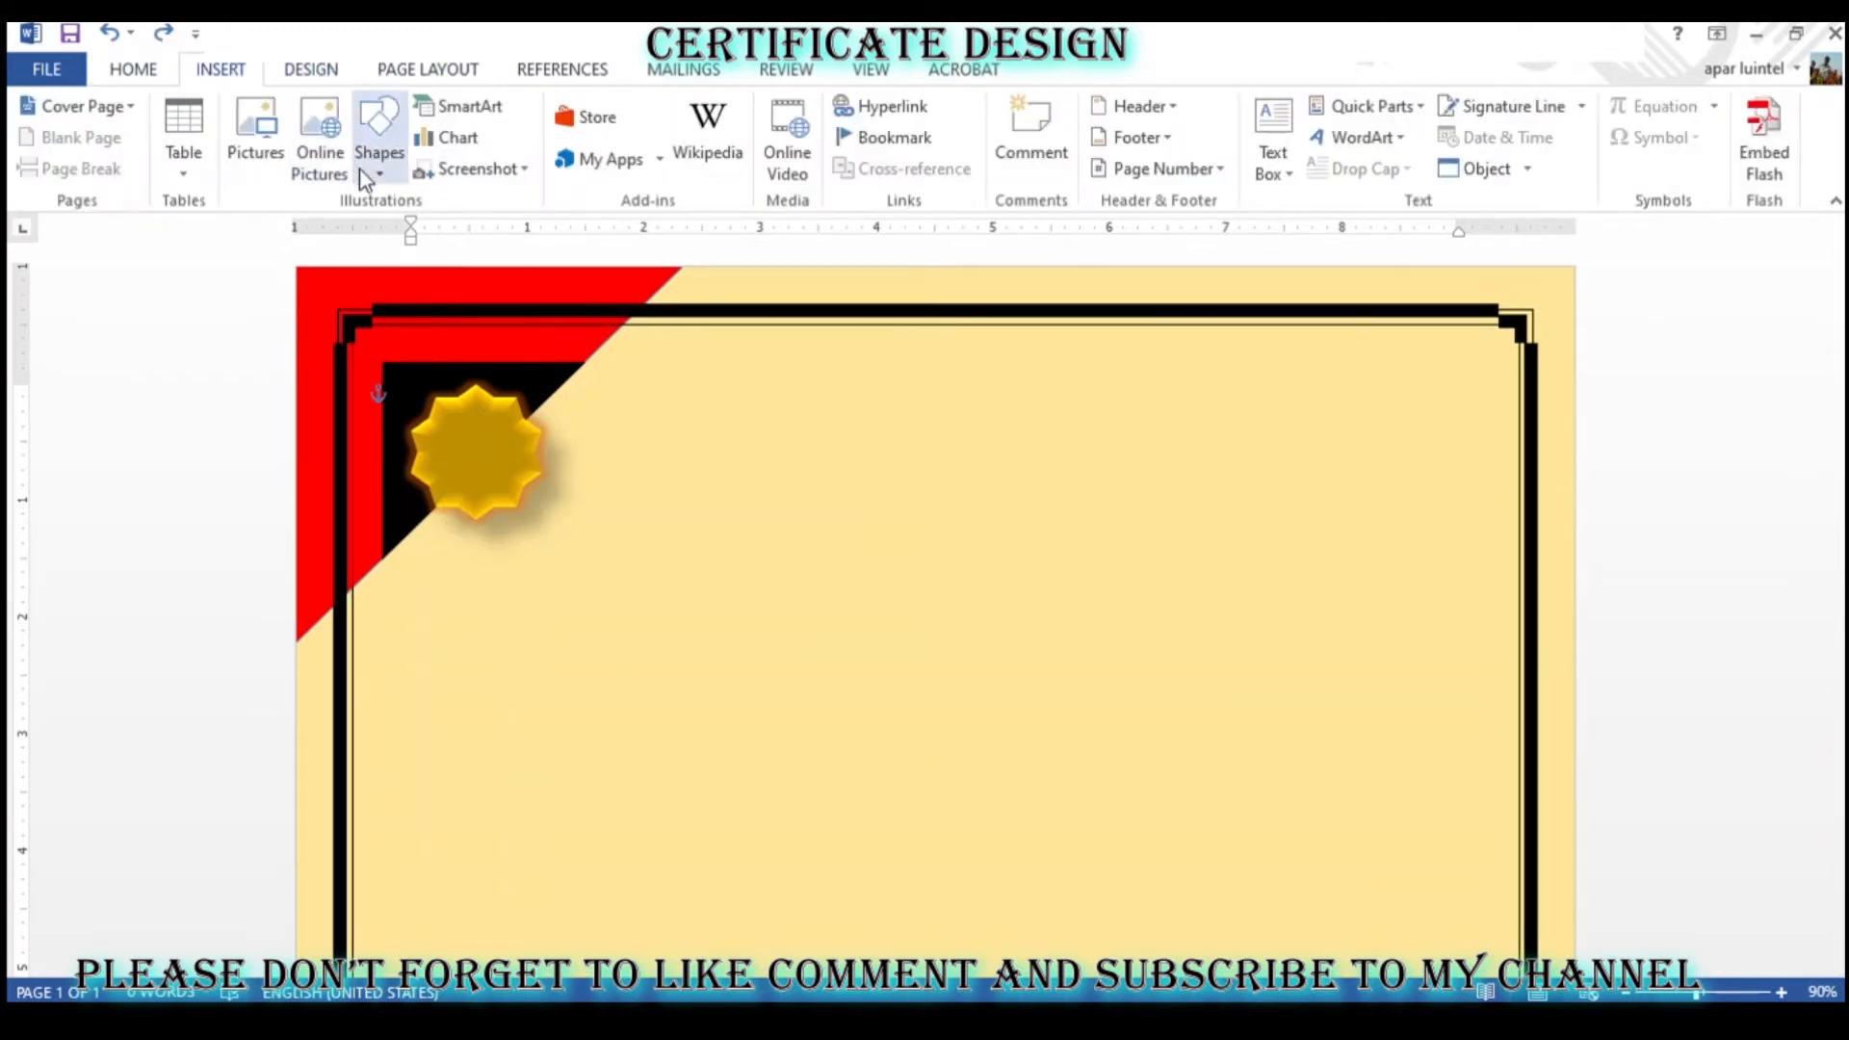
drag(480, 499, 578, 606)
drag(578, 433, 529, 606)
drag(524, 540, 502, 540)
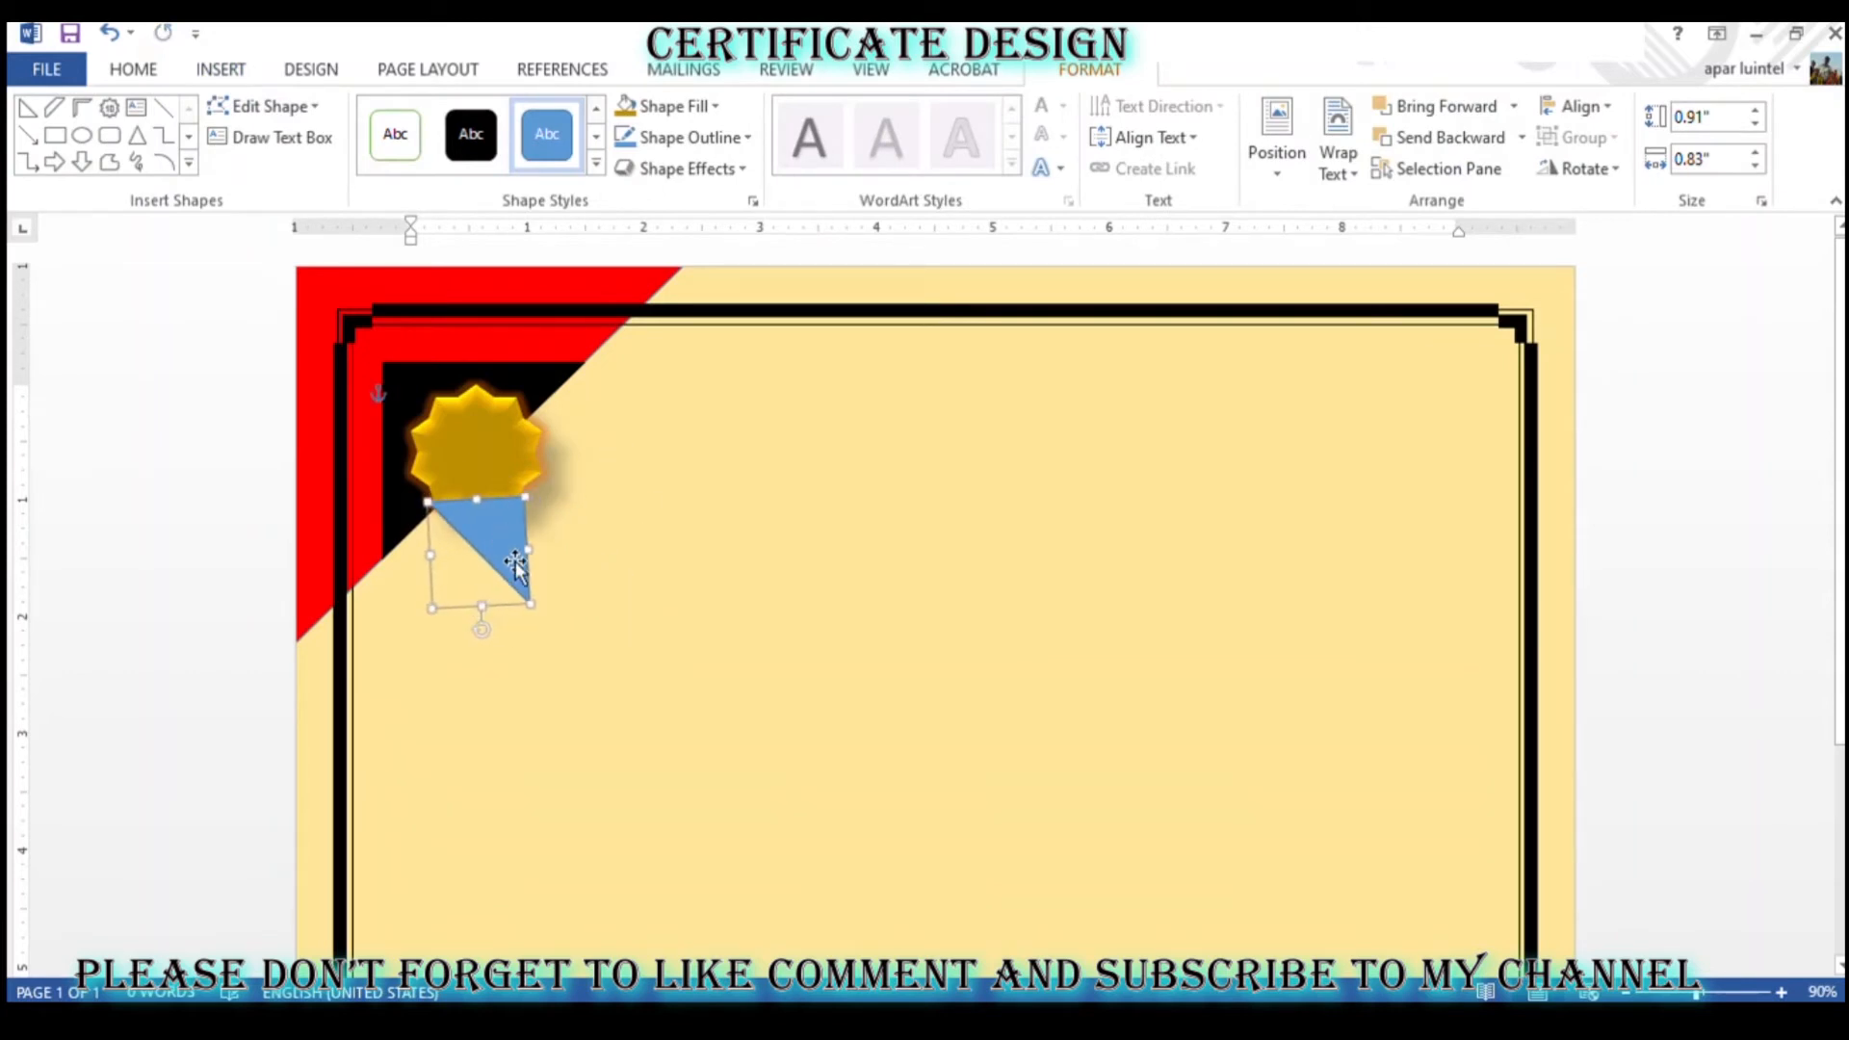
drag(536, 608, 505, 530)
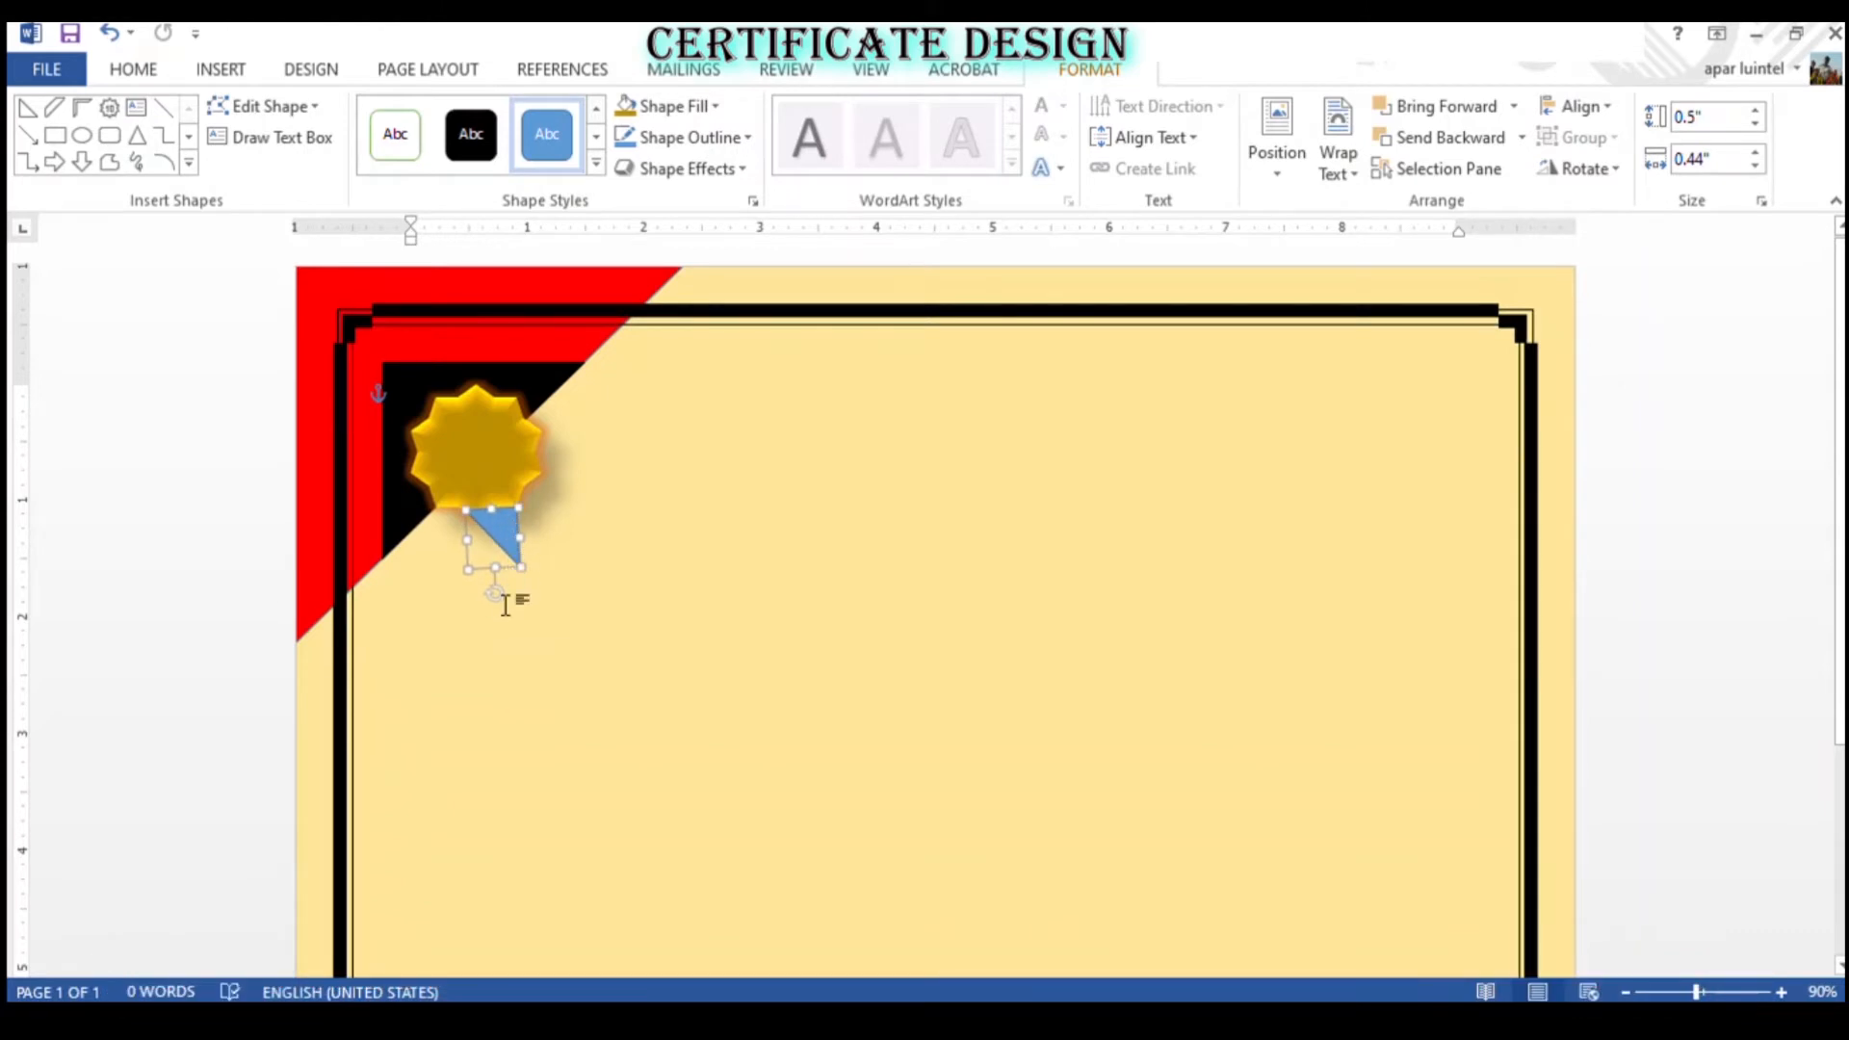
drag(493, 600, 492, 595)
- Shift the gold star and the blue triangle slightly right so the triangle hangs from the star like a ribbon tail
click(451, 451)
drag(450, 451, 519, 471)
click(500, 548)
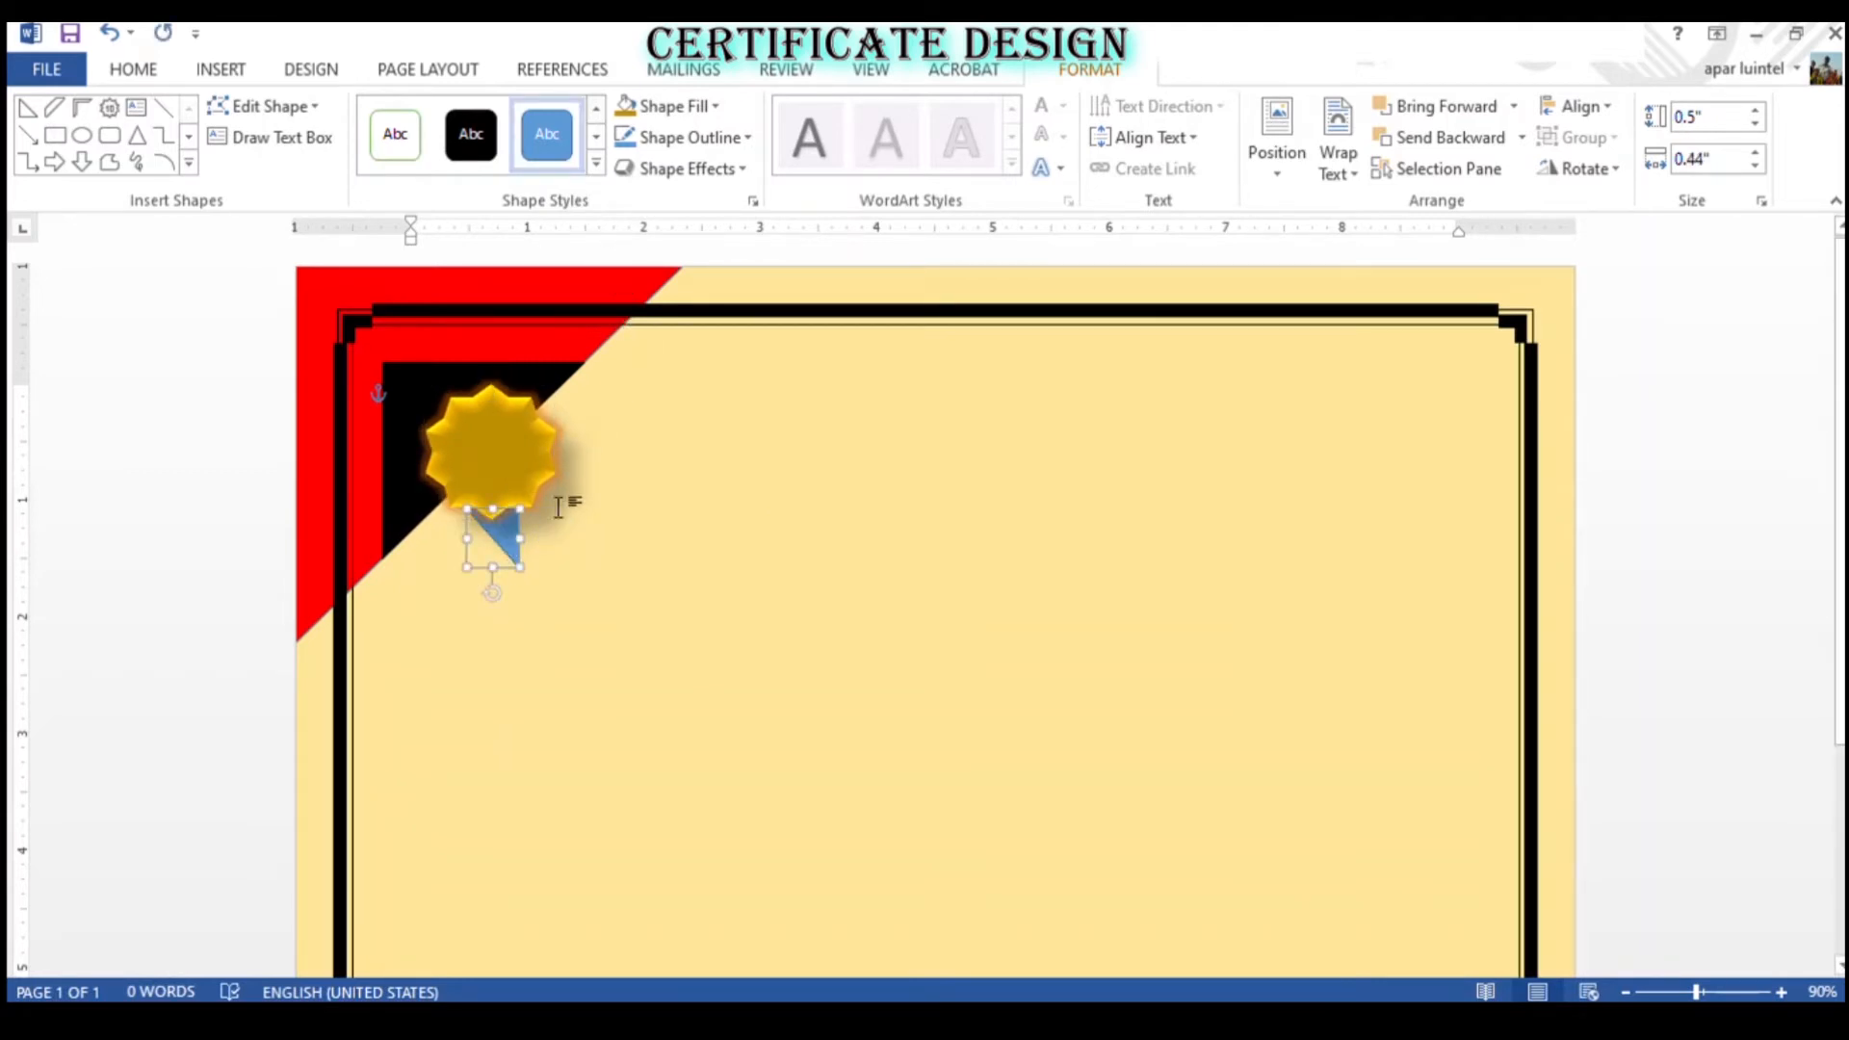
click(662, 550)
click(510, 541)
drag(509, 541, 521, 545)
click(627, 601)
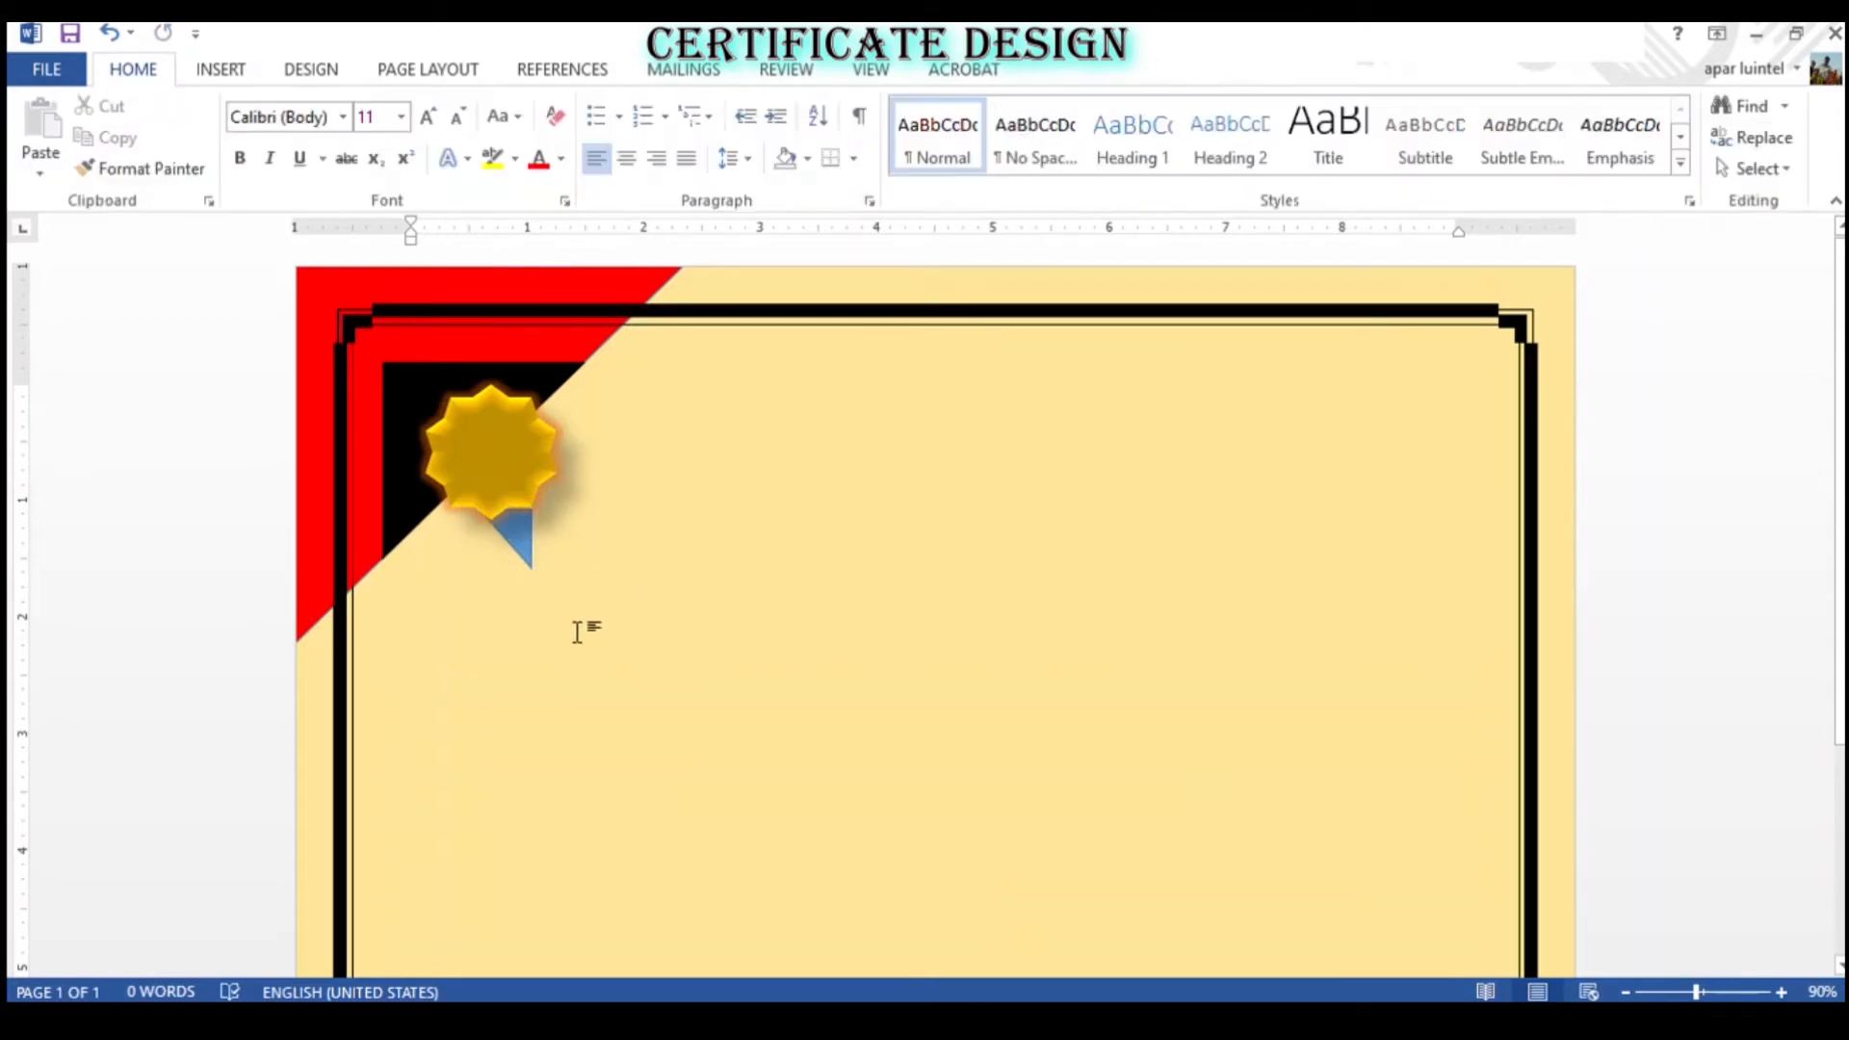
- Draw a second right triangle about 0.6" high and 0.44" wide below the gold star and try reshaping its corner points
click(241, 70)
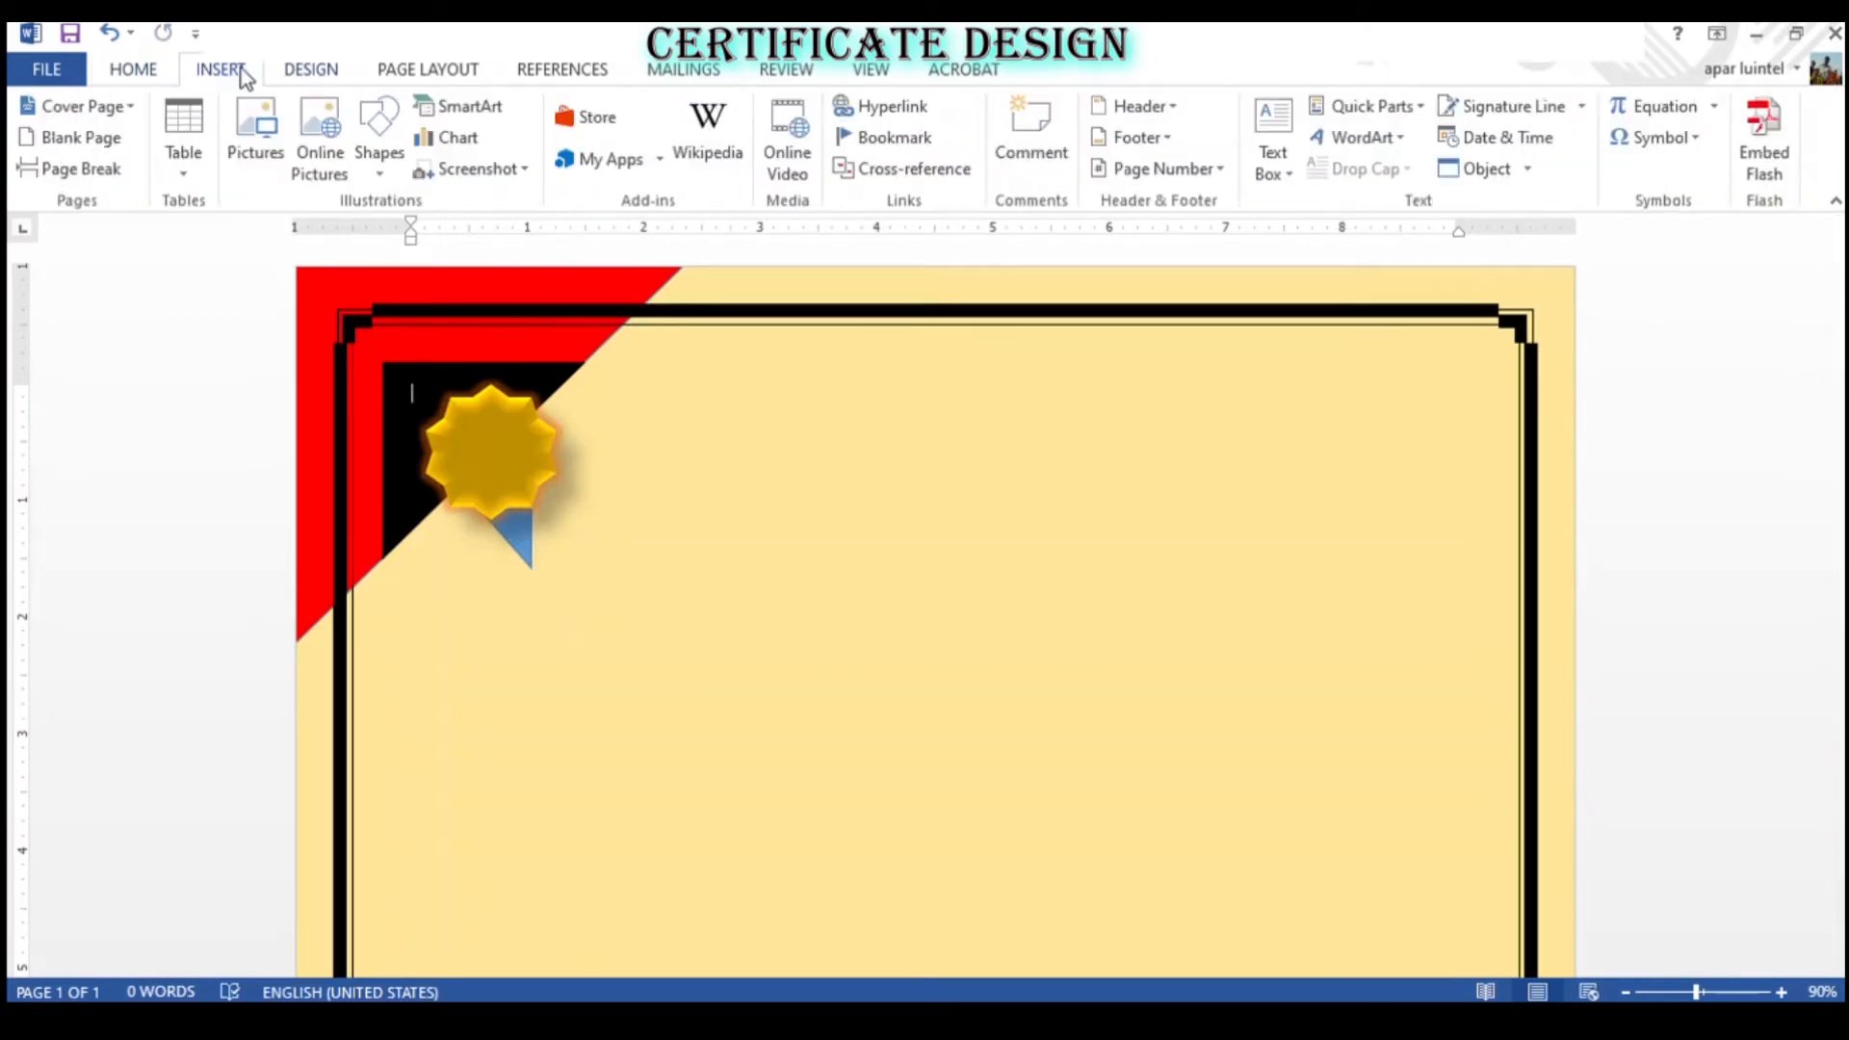
click(381, 159)
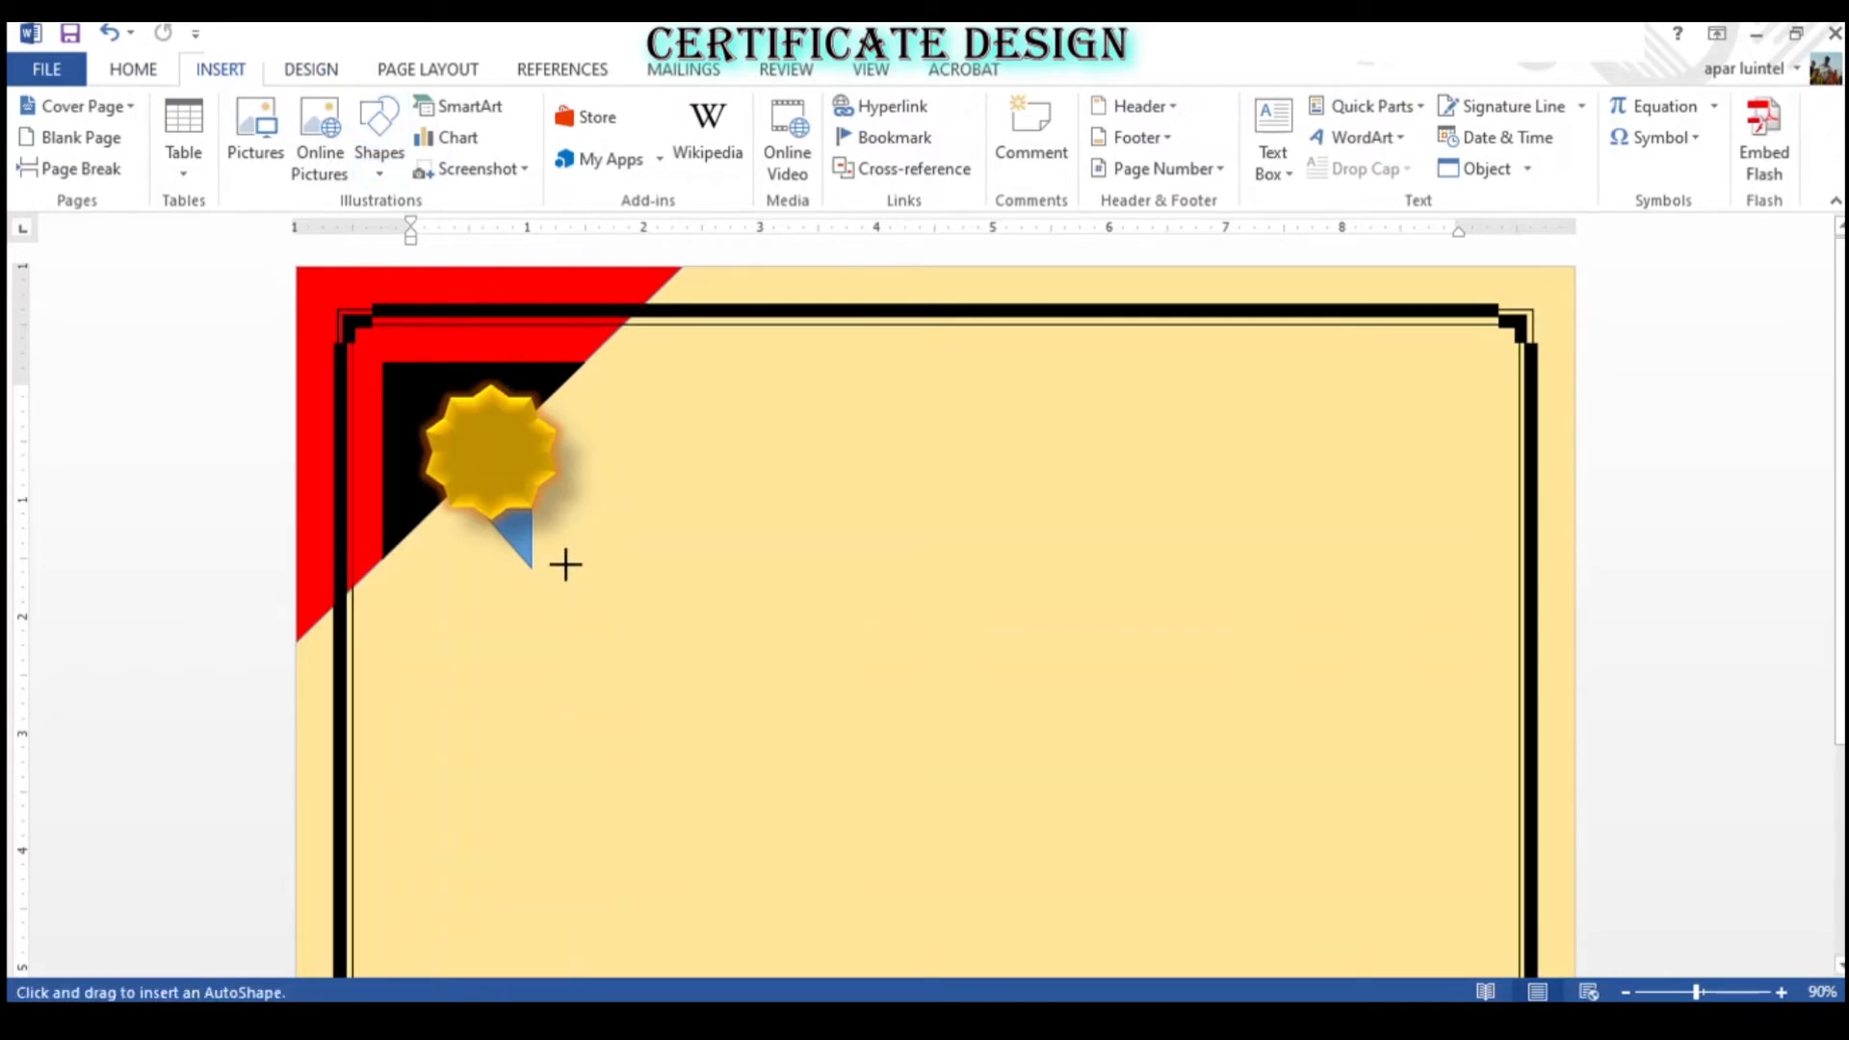
drag(455, 531, 509, 604)
drag(481, 518, 476, 614)
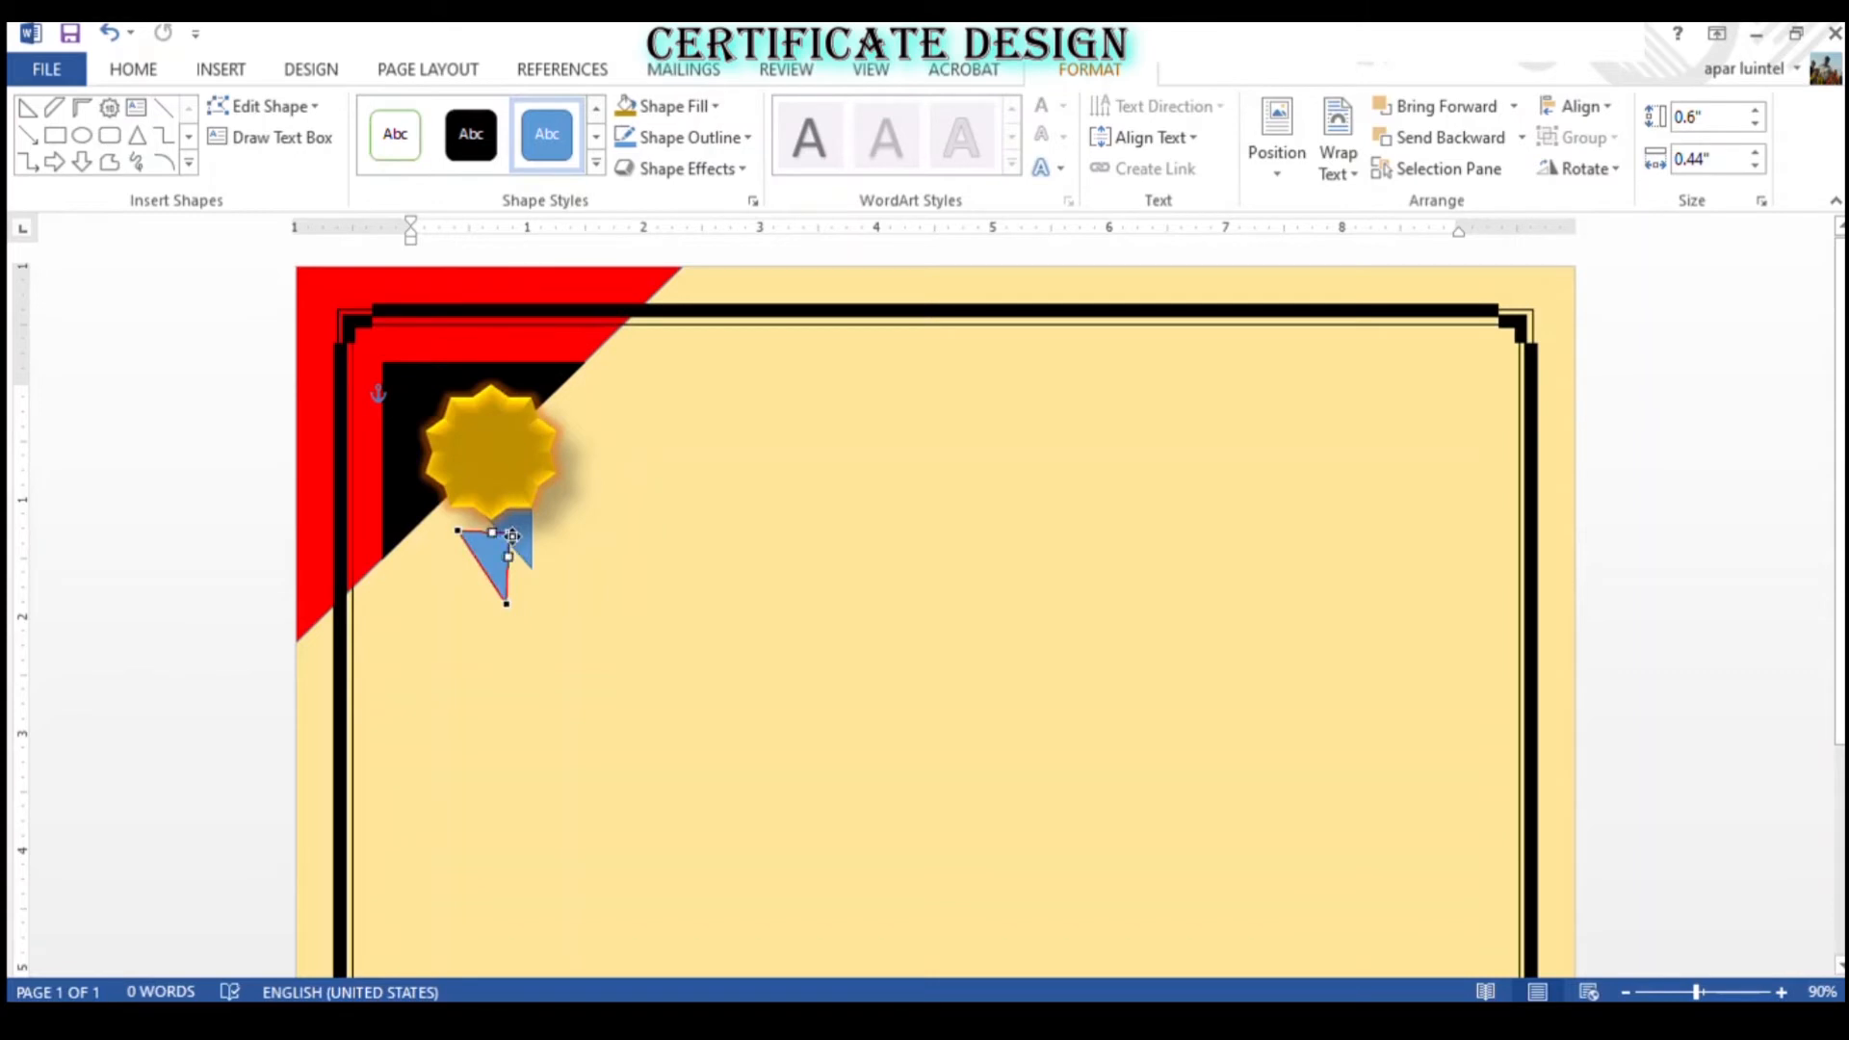
drag(512, 535, 440, 578)
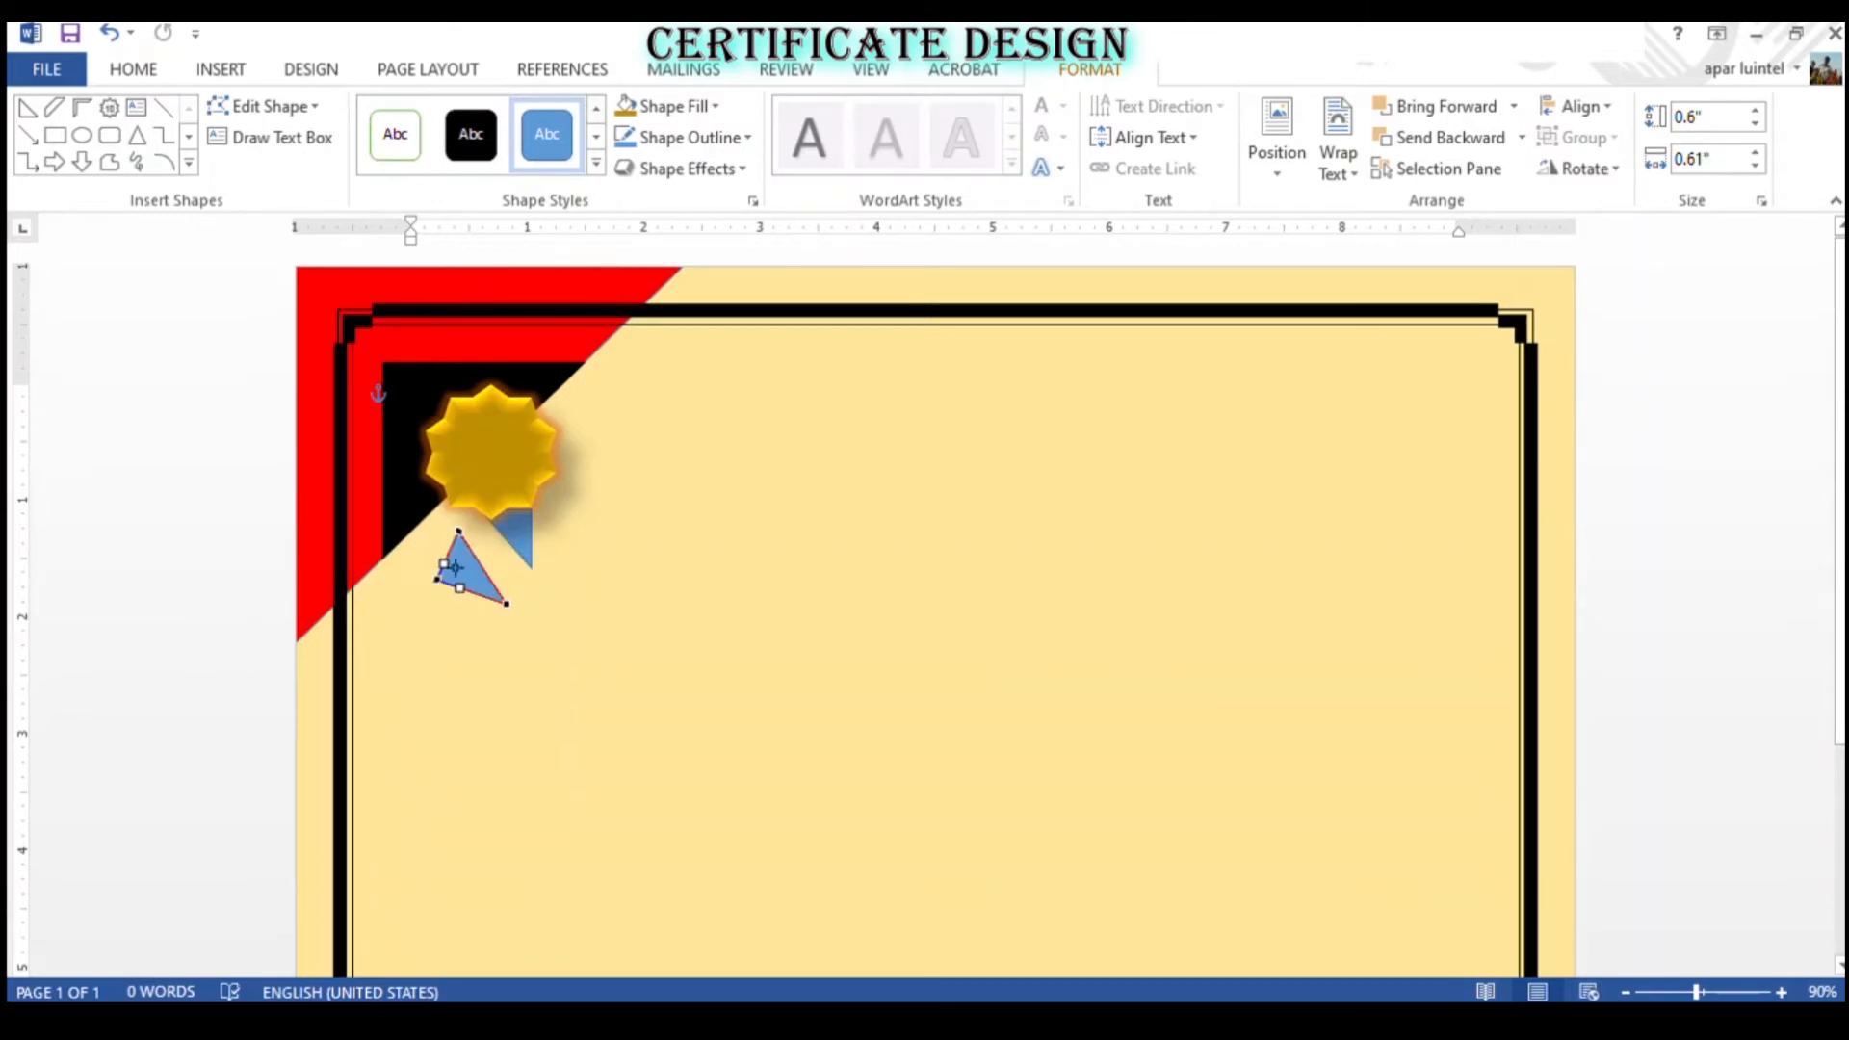
- Move the new blue triangle up under the star, beside the first one, as the left ribbon tail
click(578, 606)
click(485, 582)
drag(472, 640, 468, 545)
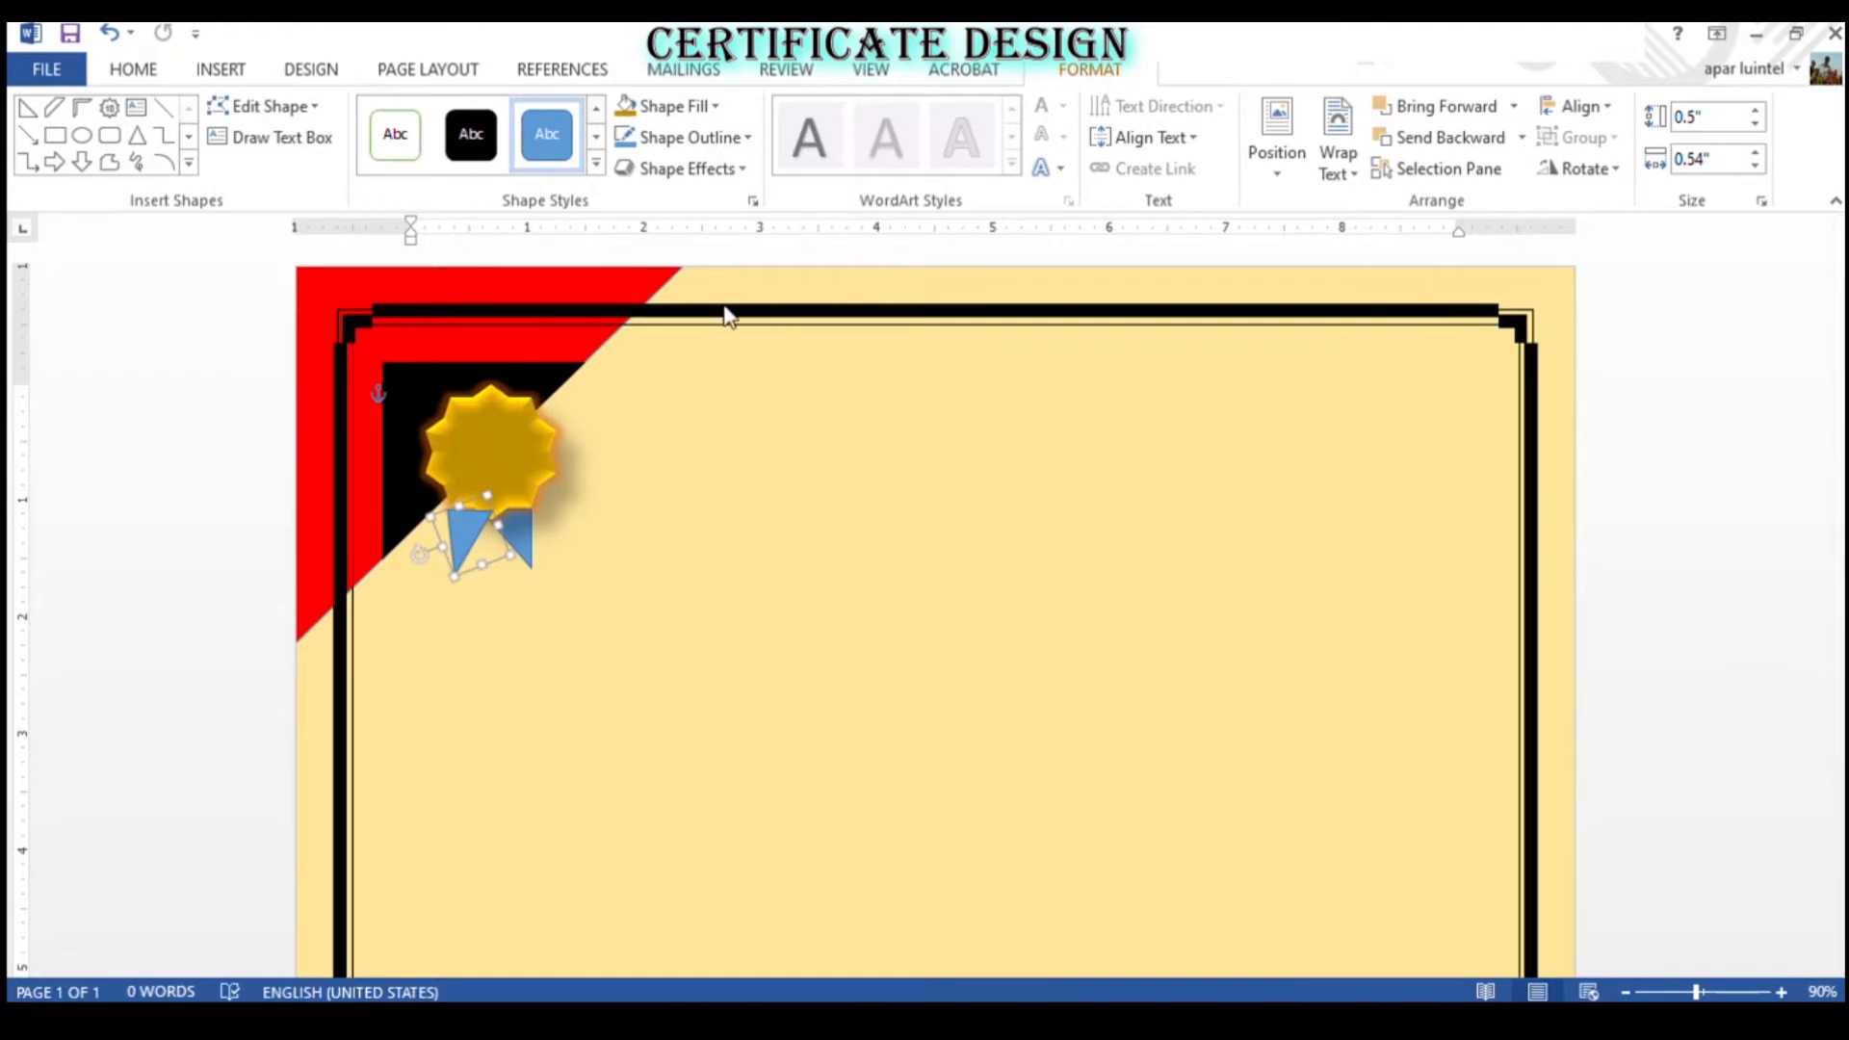
click(680, 536)
click(460, 566)
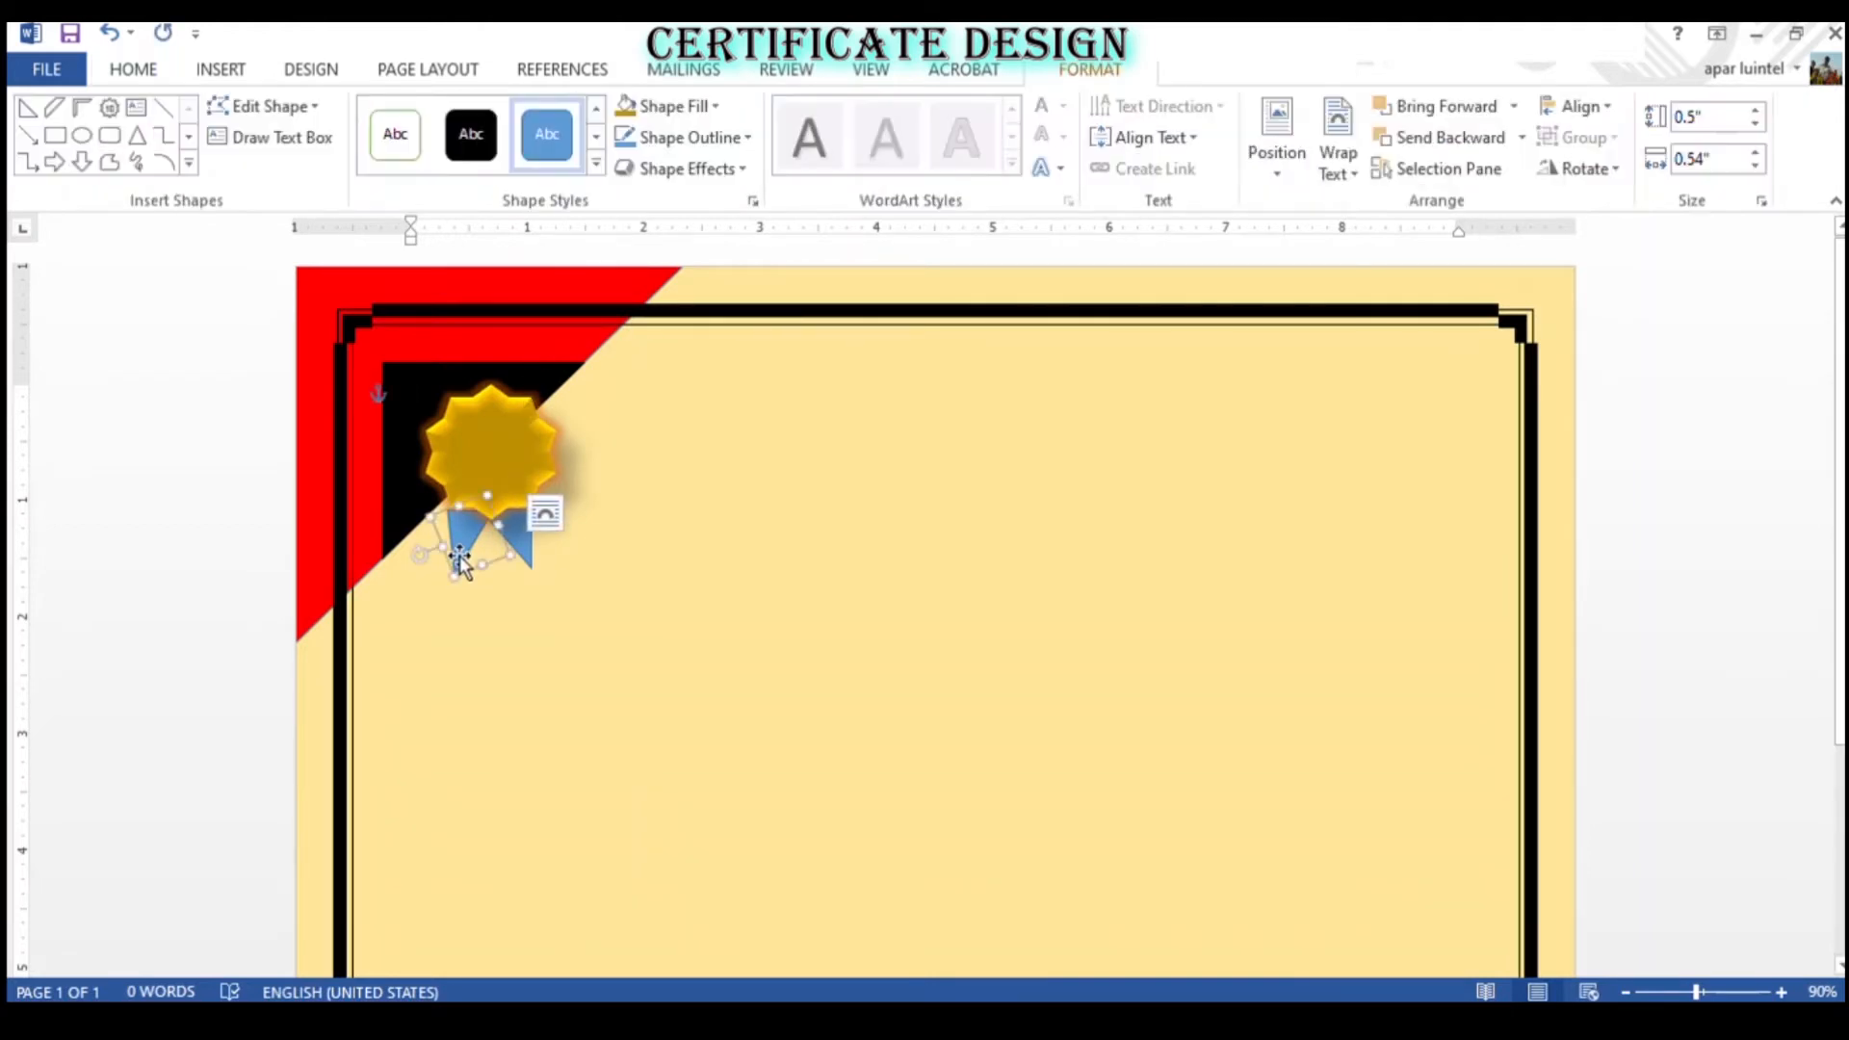
click(693, 576)
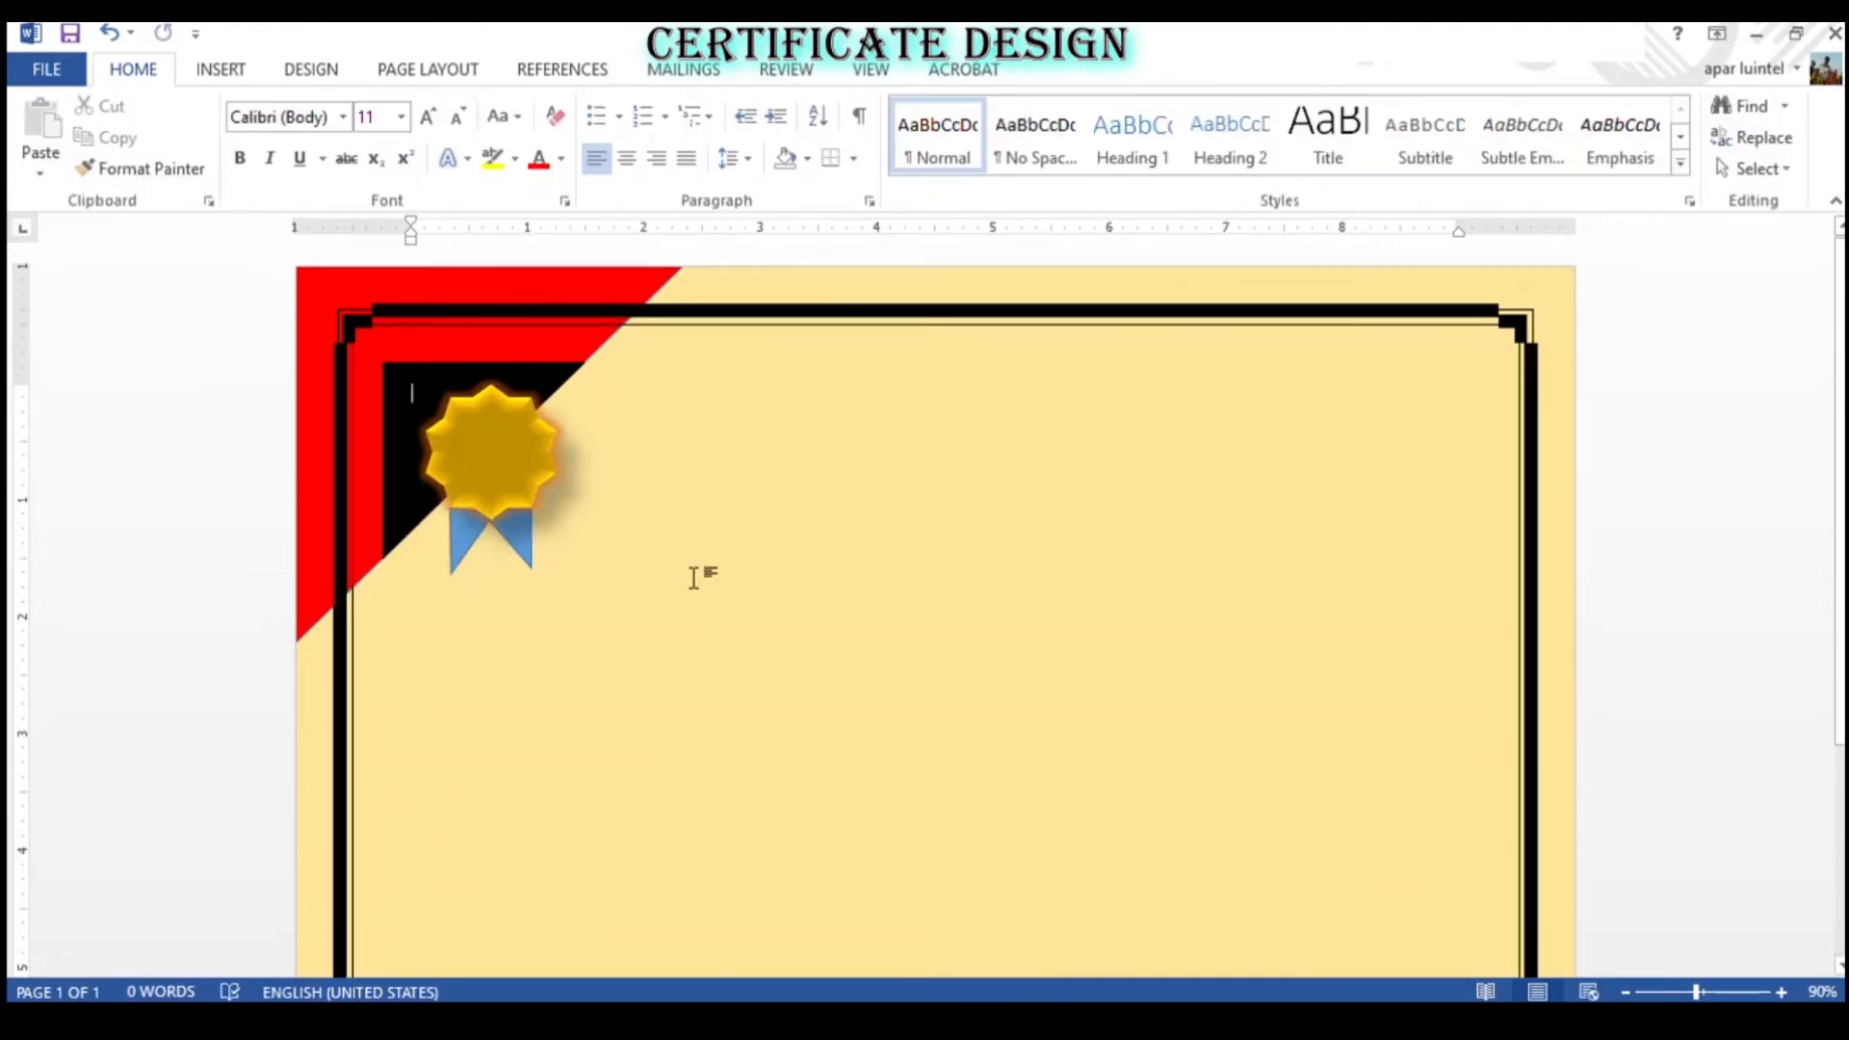
- Fine-tune the left ribbon tail under the star and resize it to about 0.57" high and 0.52" wide
click(463, 534)
click(604, 545)
click(470, 561)
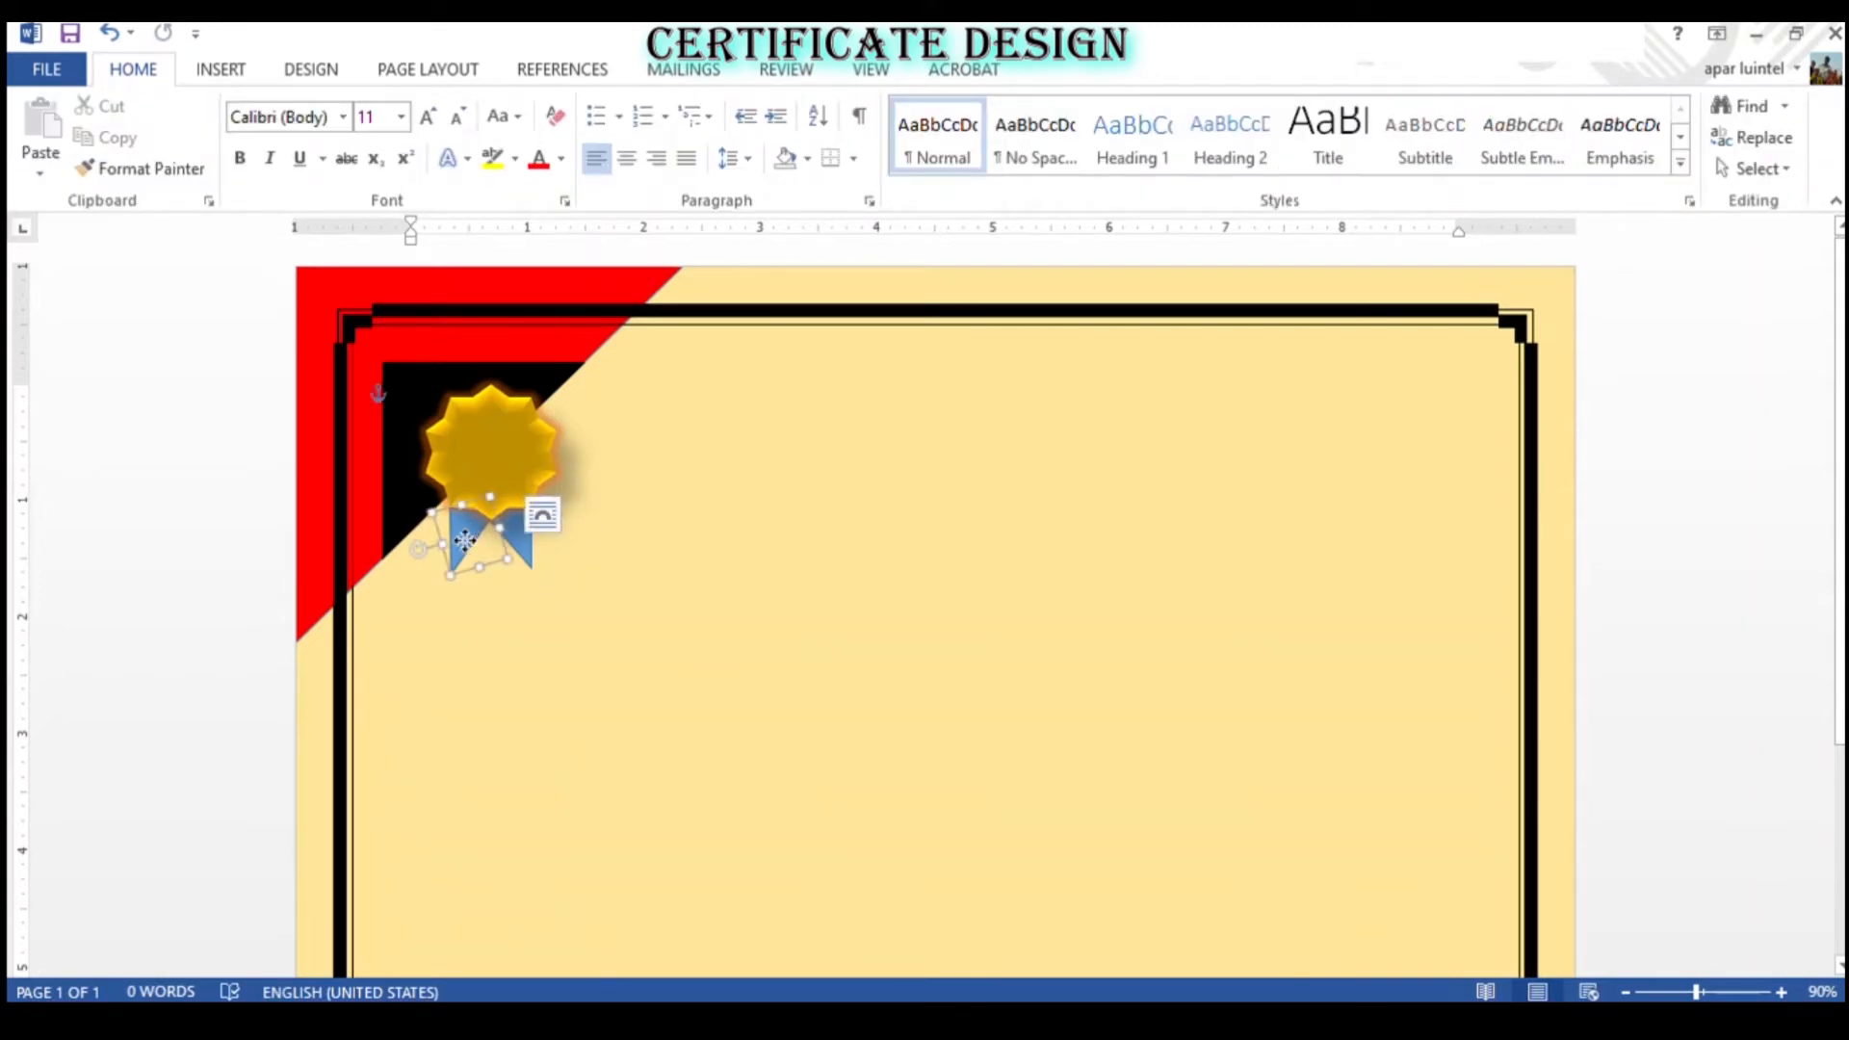
click(639, 532)
click(460, 542)
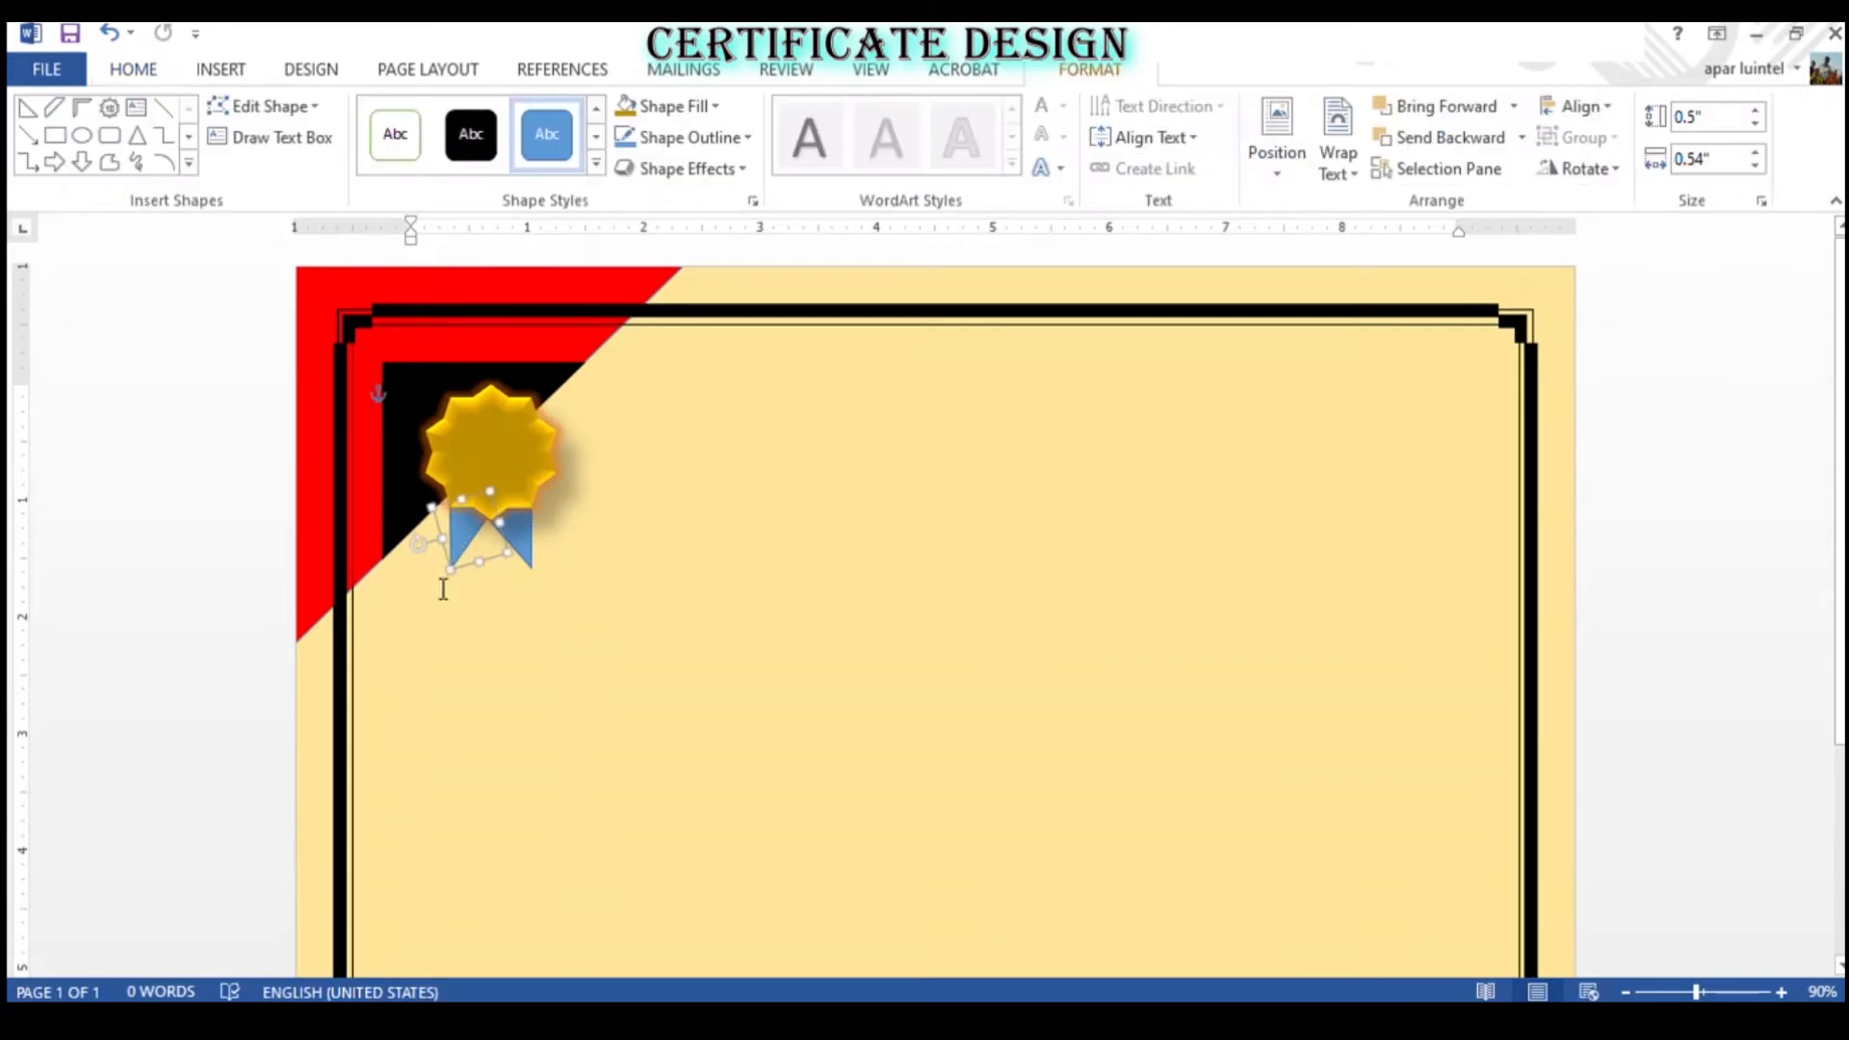
drag(453, 584, 453, 590)
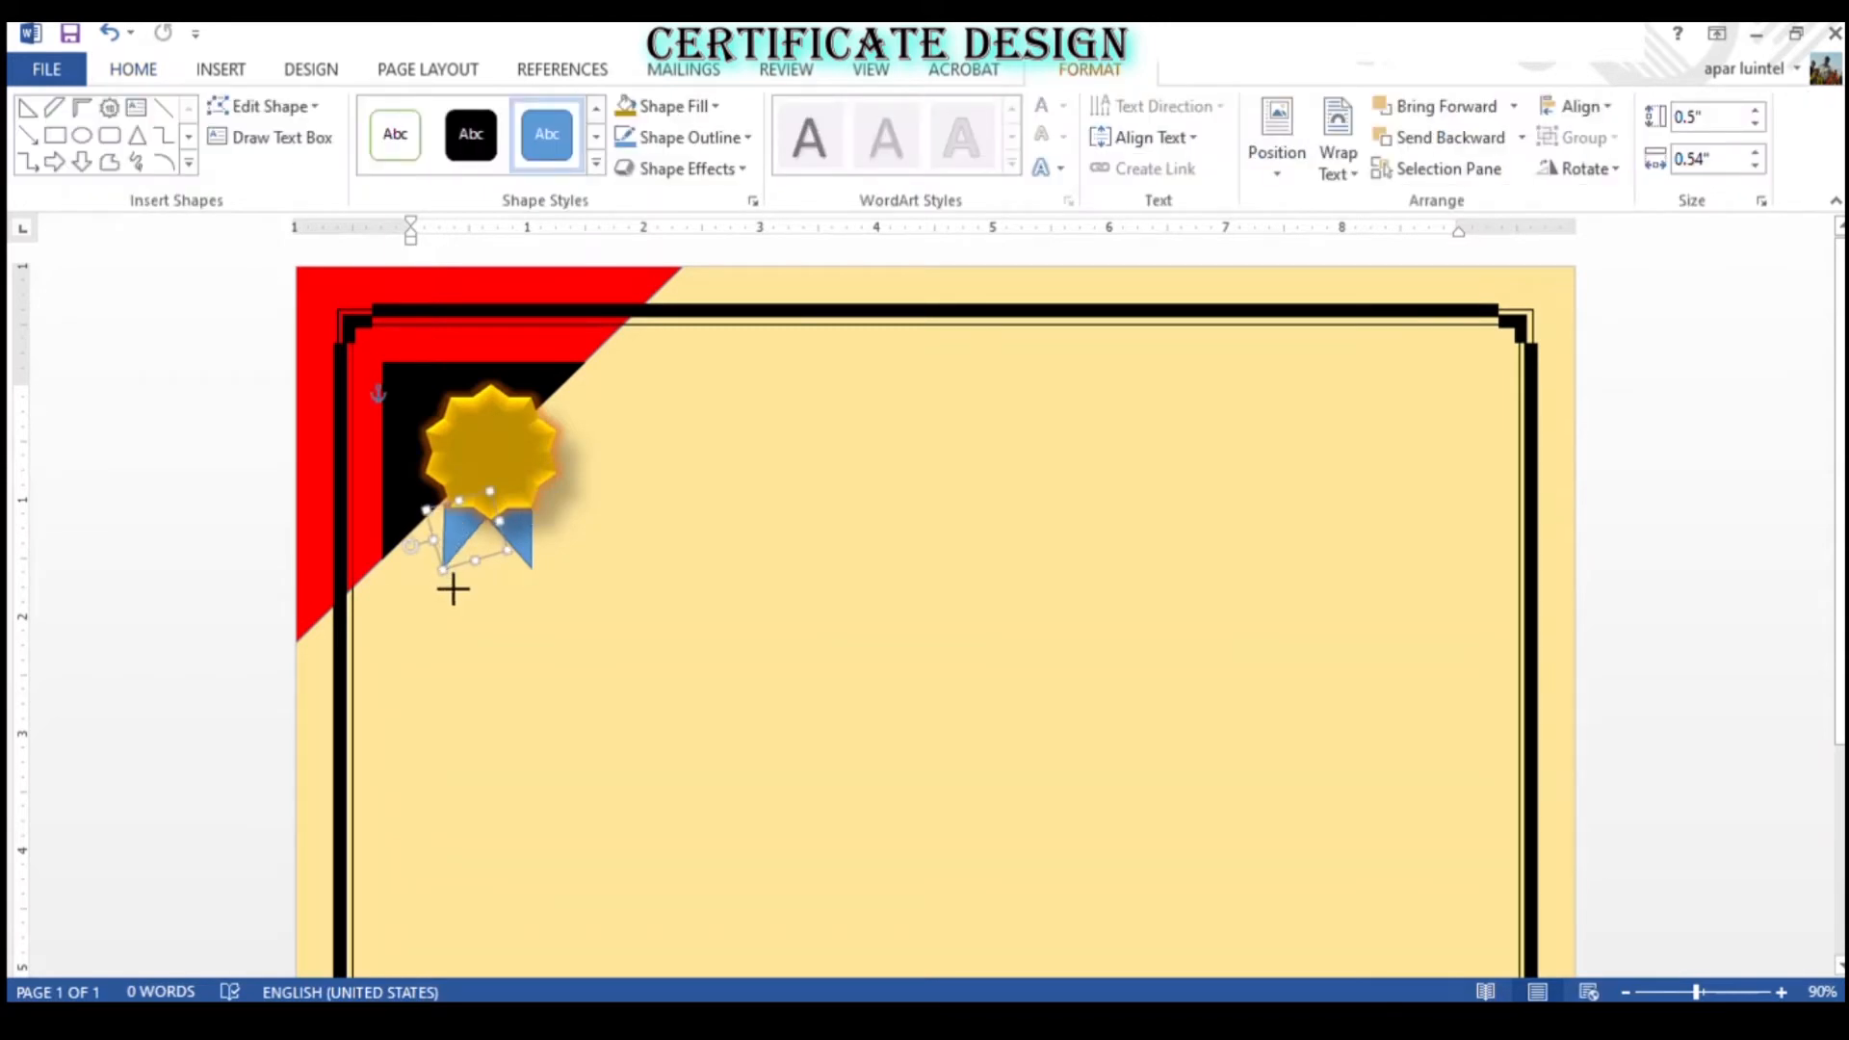
click(619, 558)
click(457, 522)
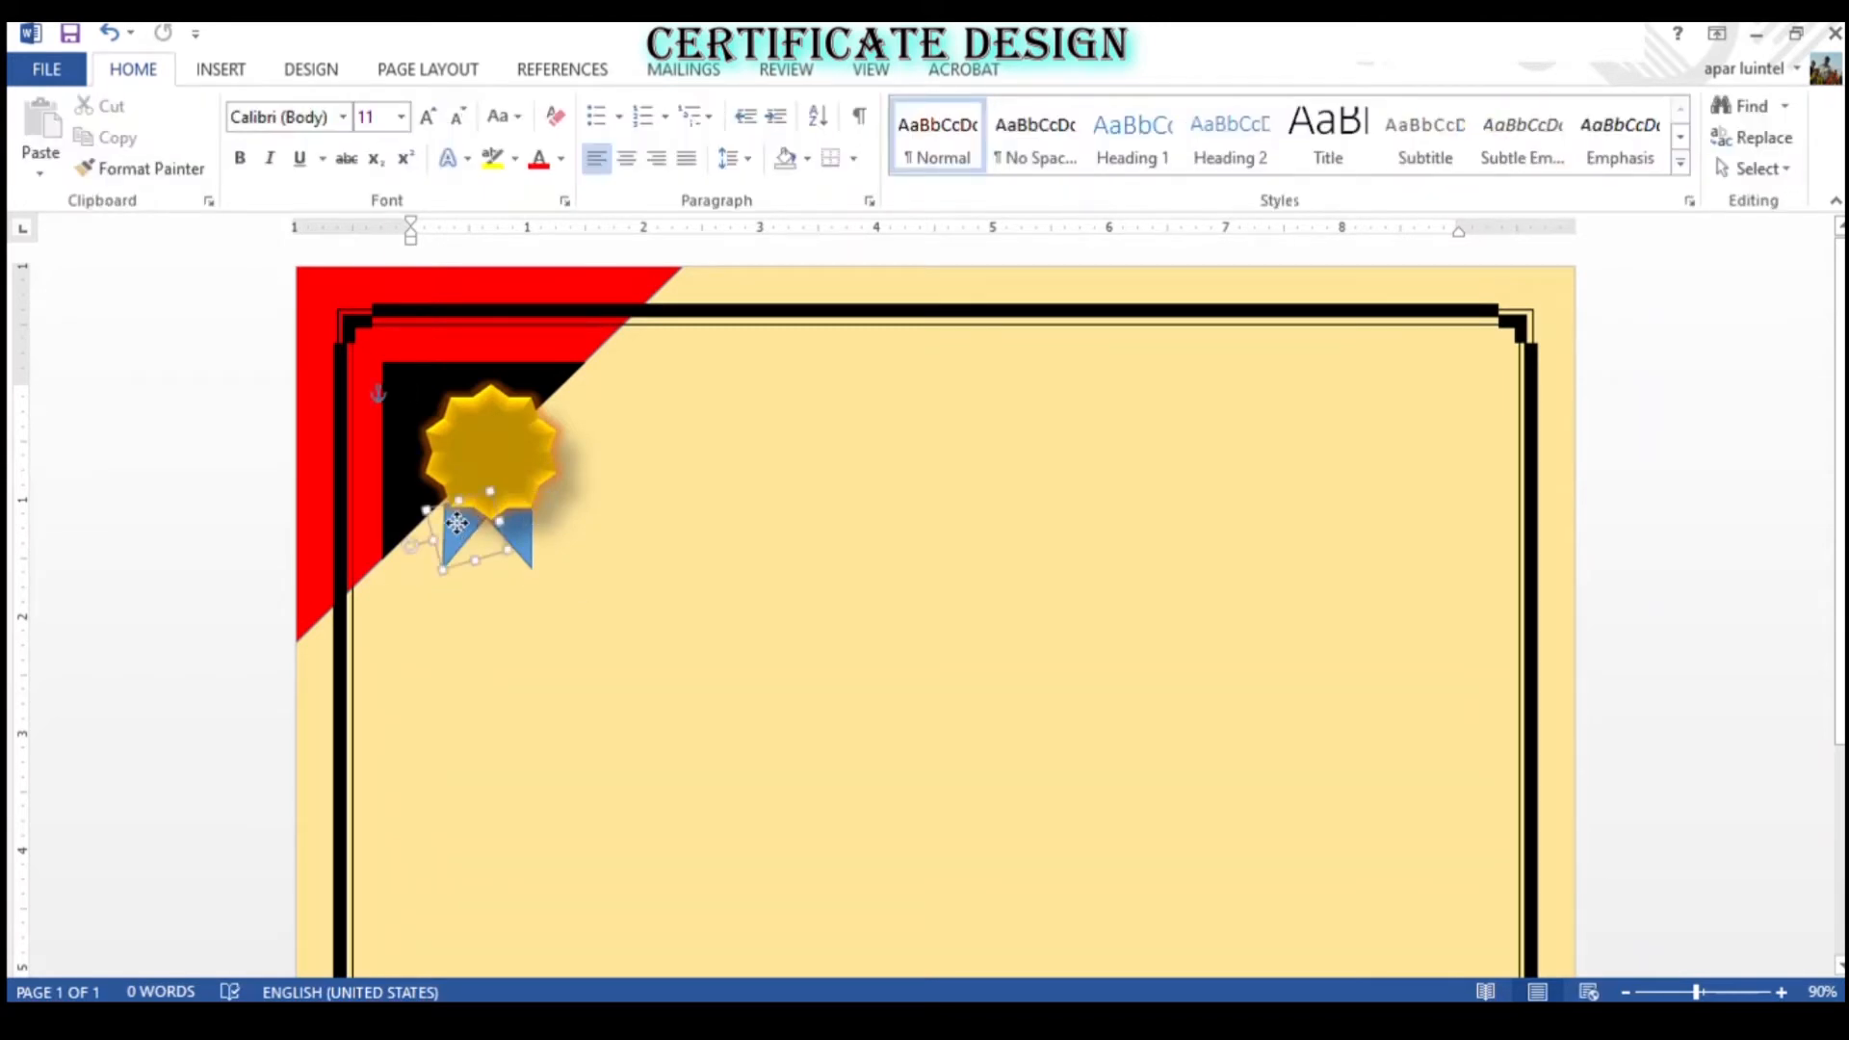
click(461, 523)
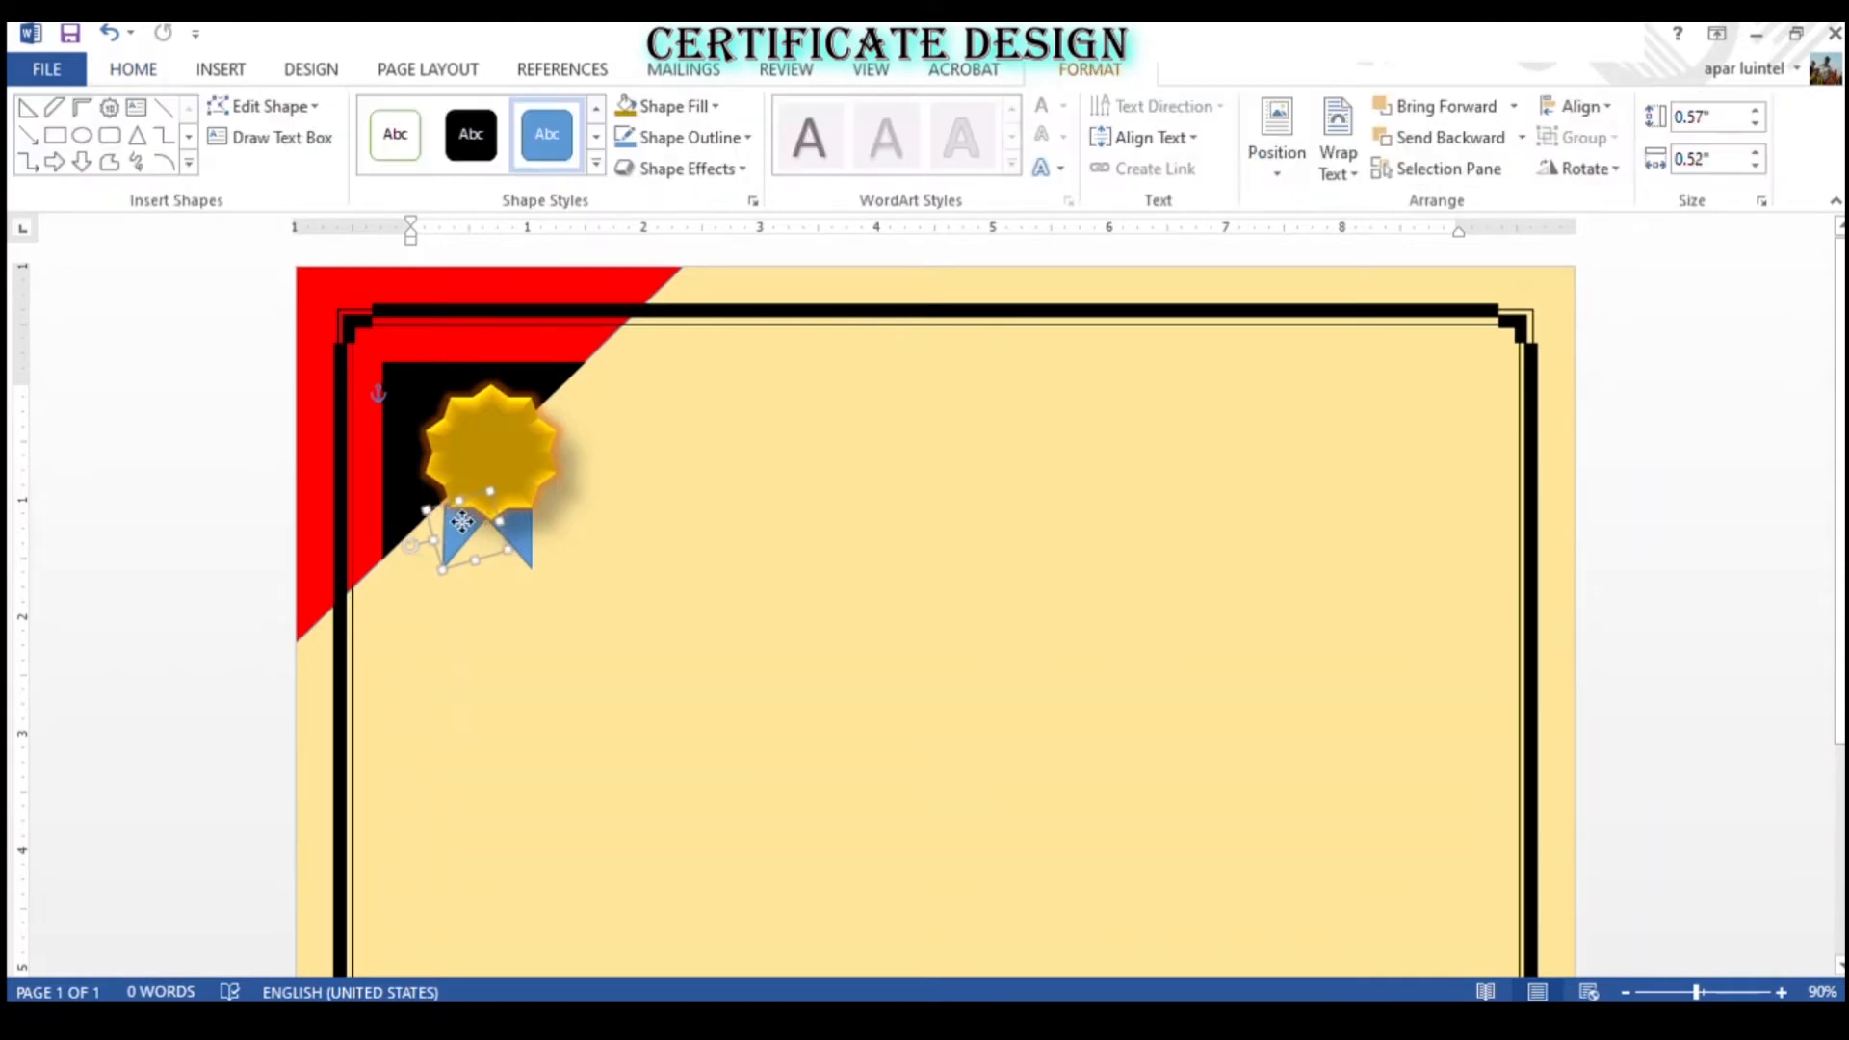
- Move the right ribbon tail slightly up so its top edge tucks against the gold star
ctrl+scroll(466, 525, up, 7)
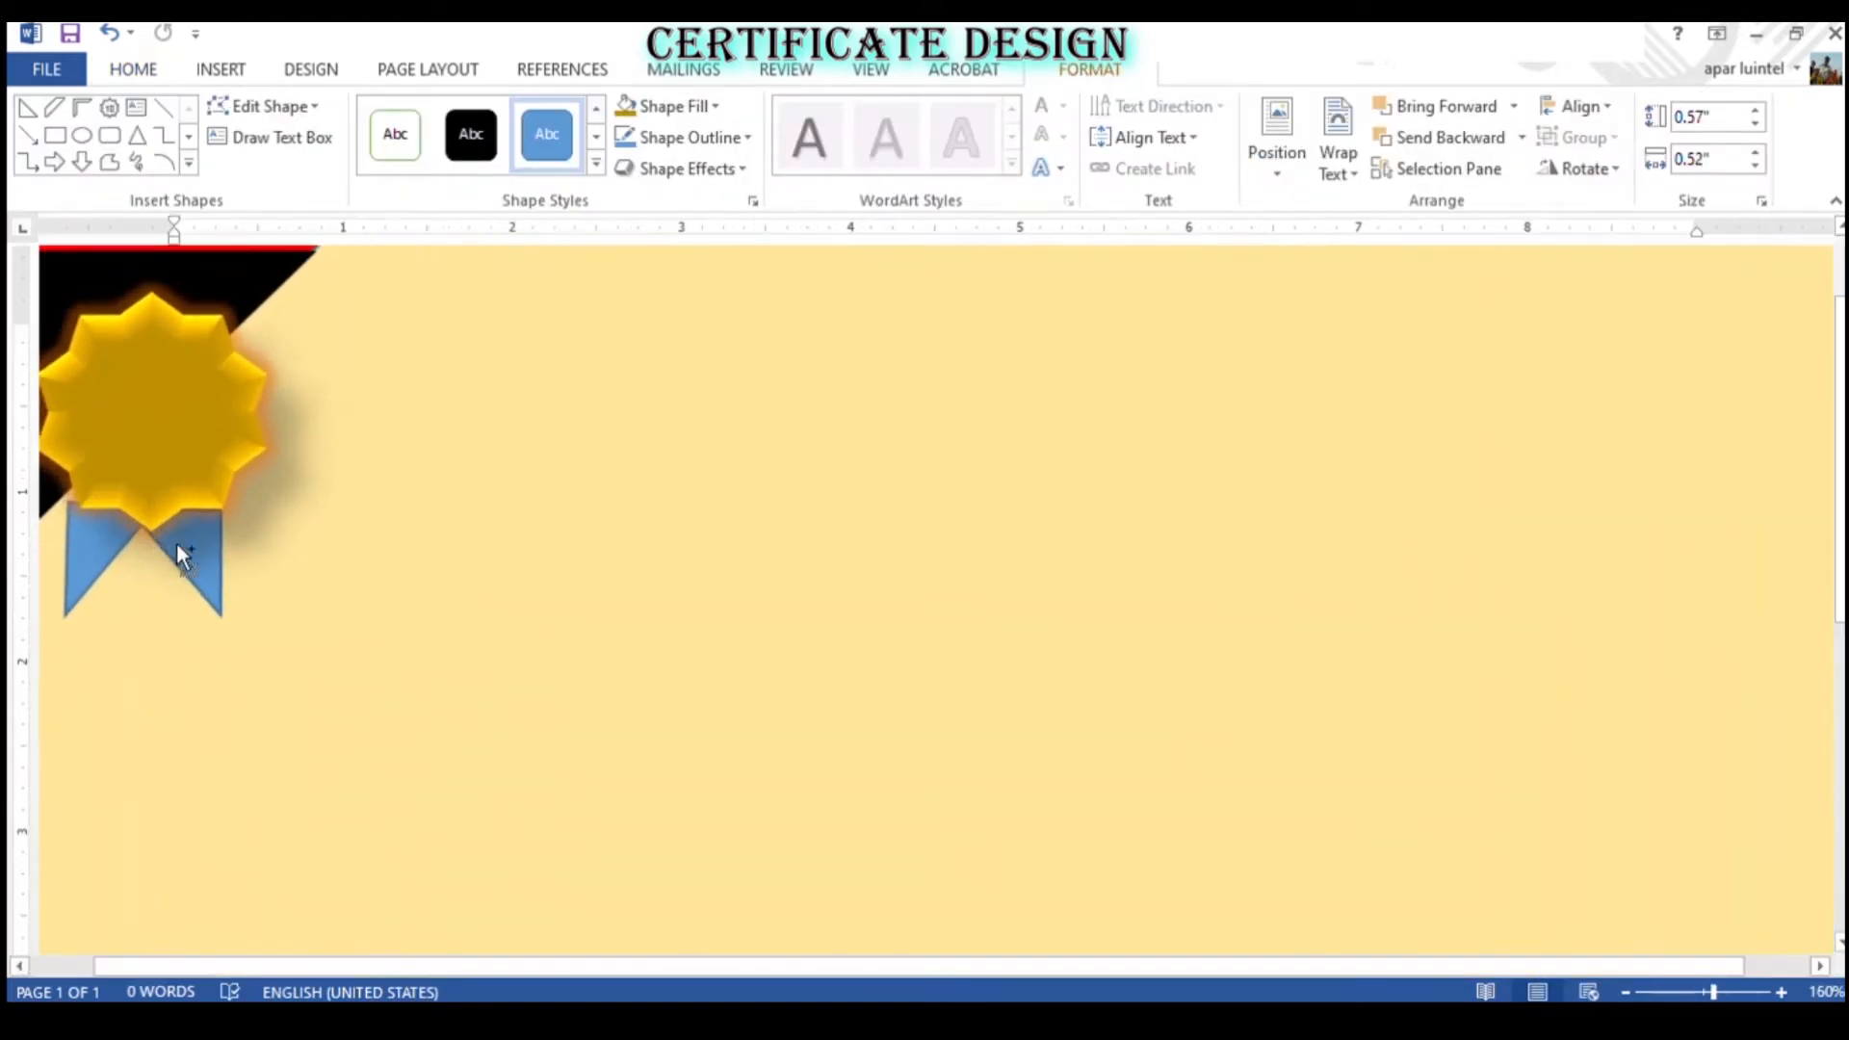
drag(568, 966, 487, 966)
ctrl+scroll(292, 572, up, 10)
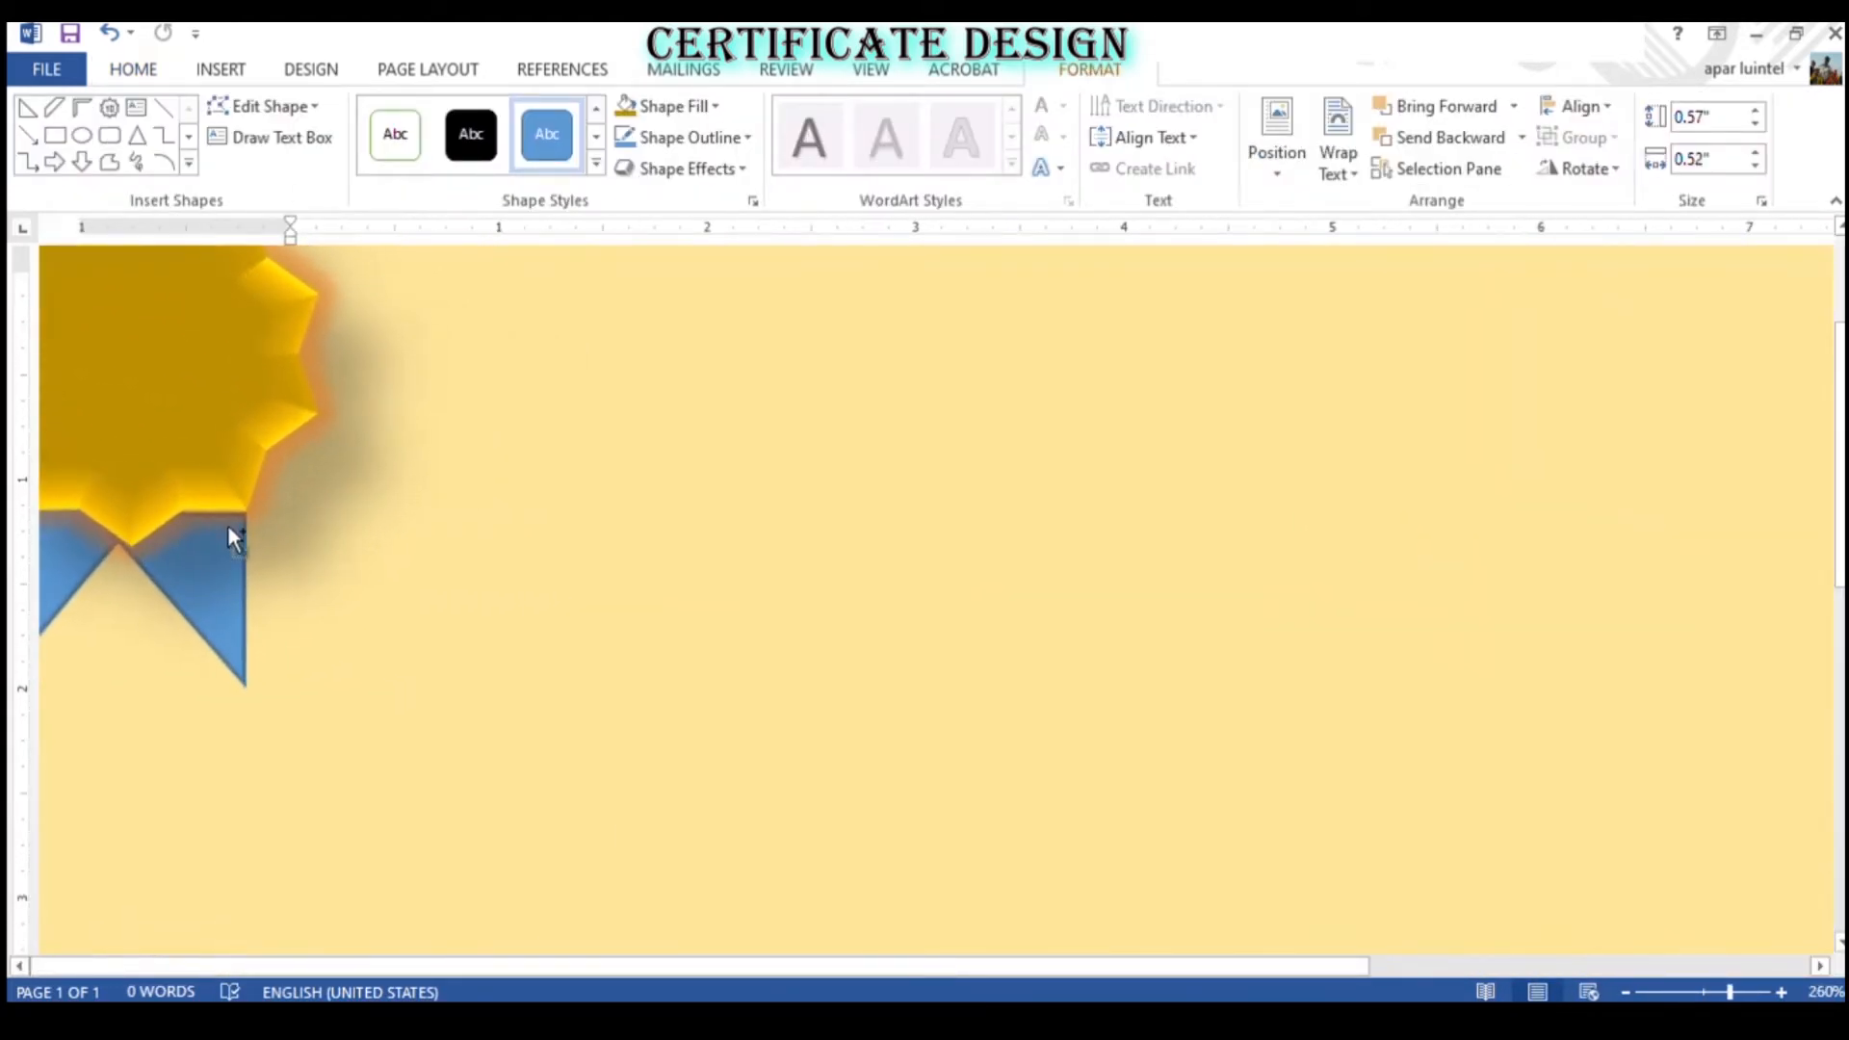
drag(689, 969, 200, 971)
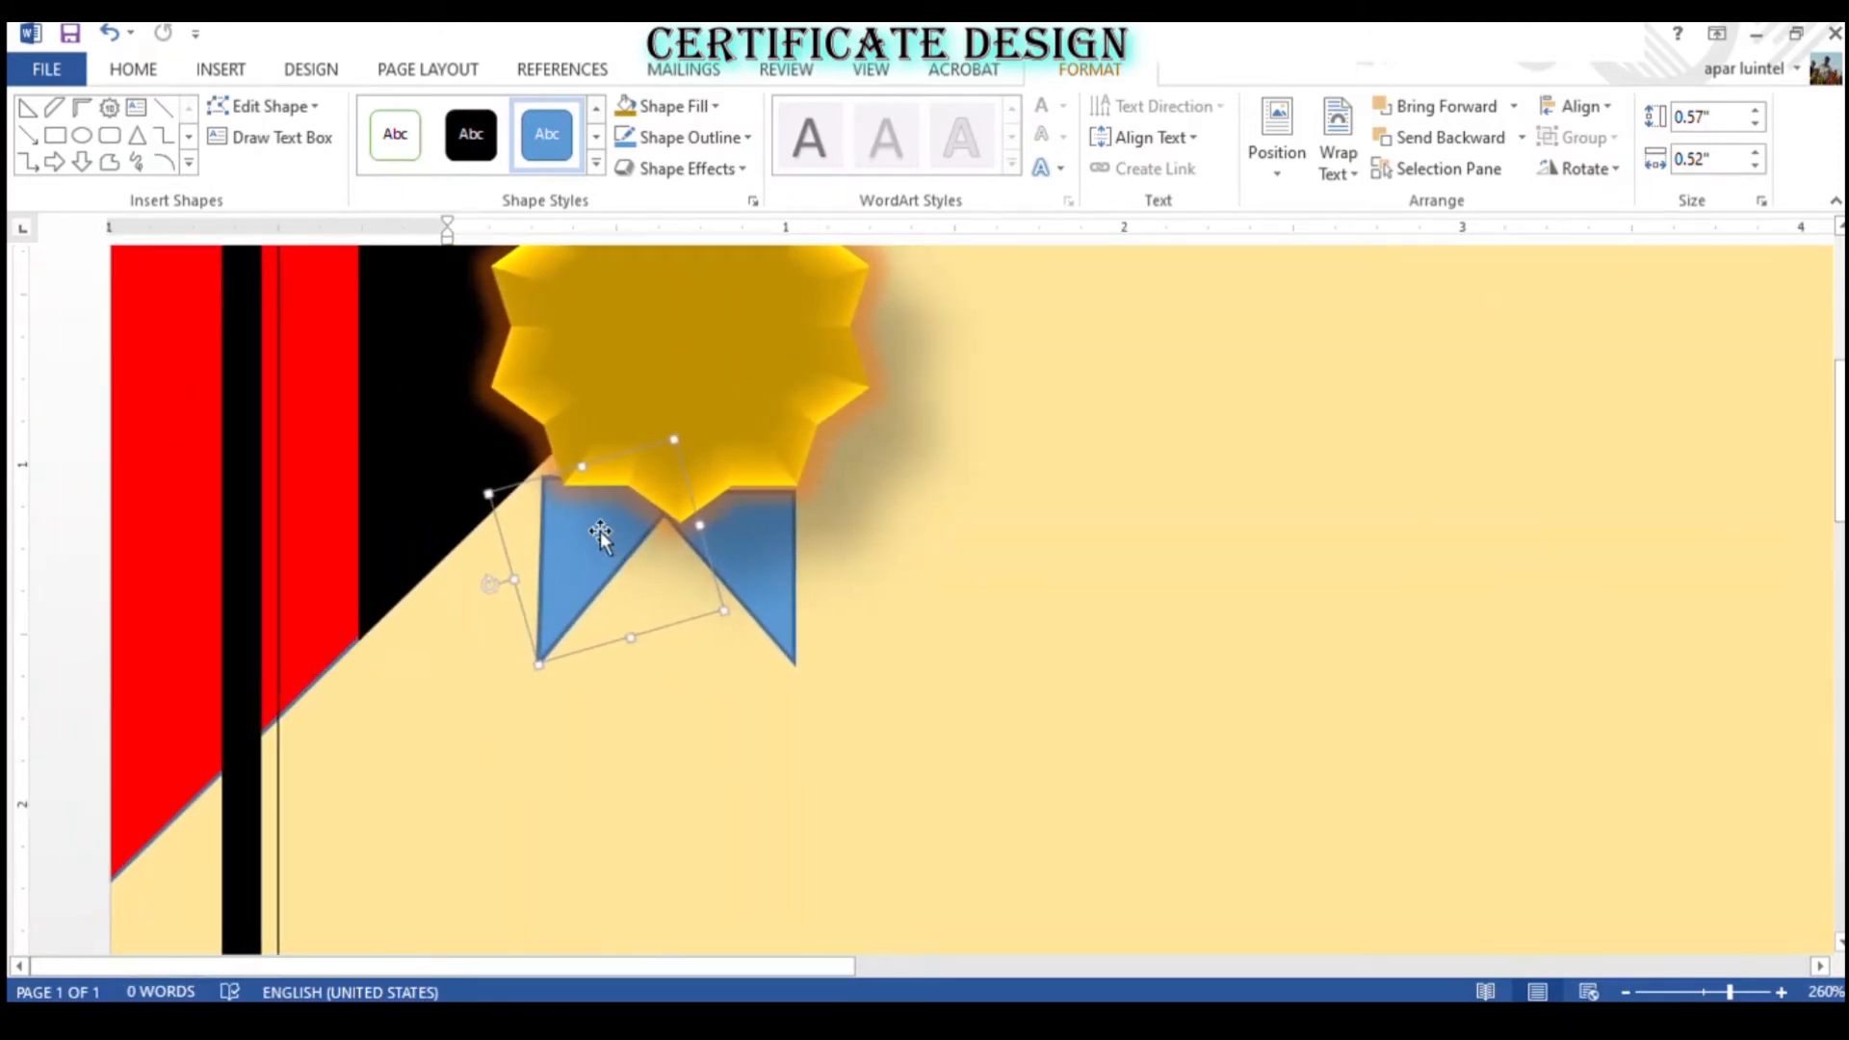
drag(740, 535, 748, 528)
click(938, 568)
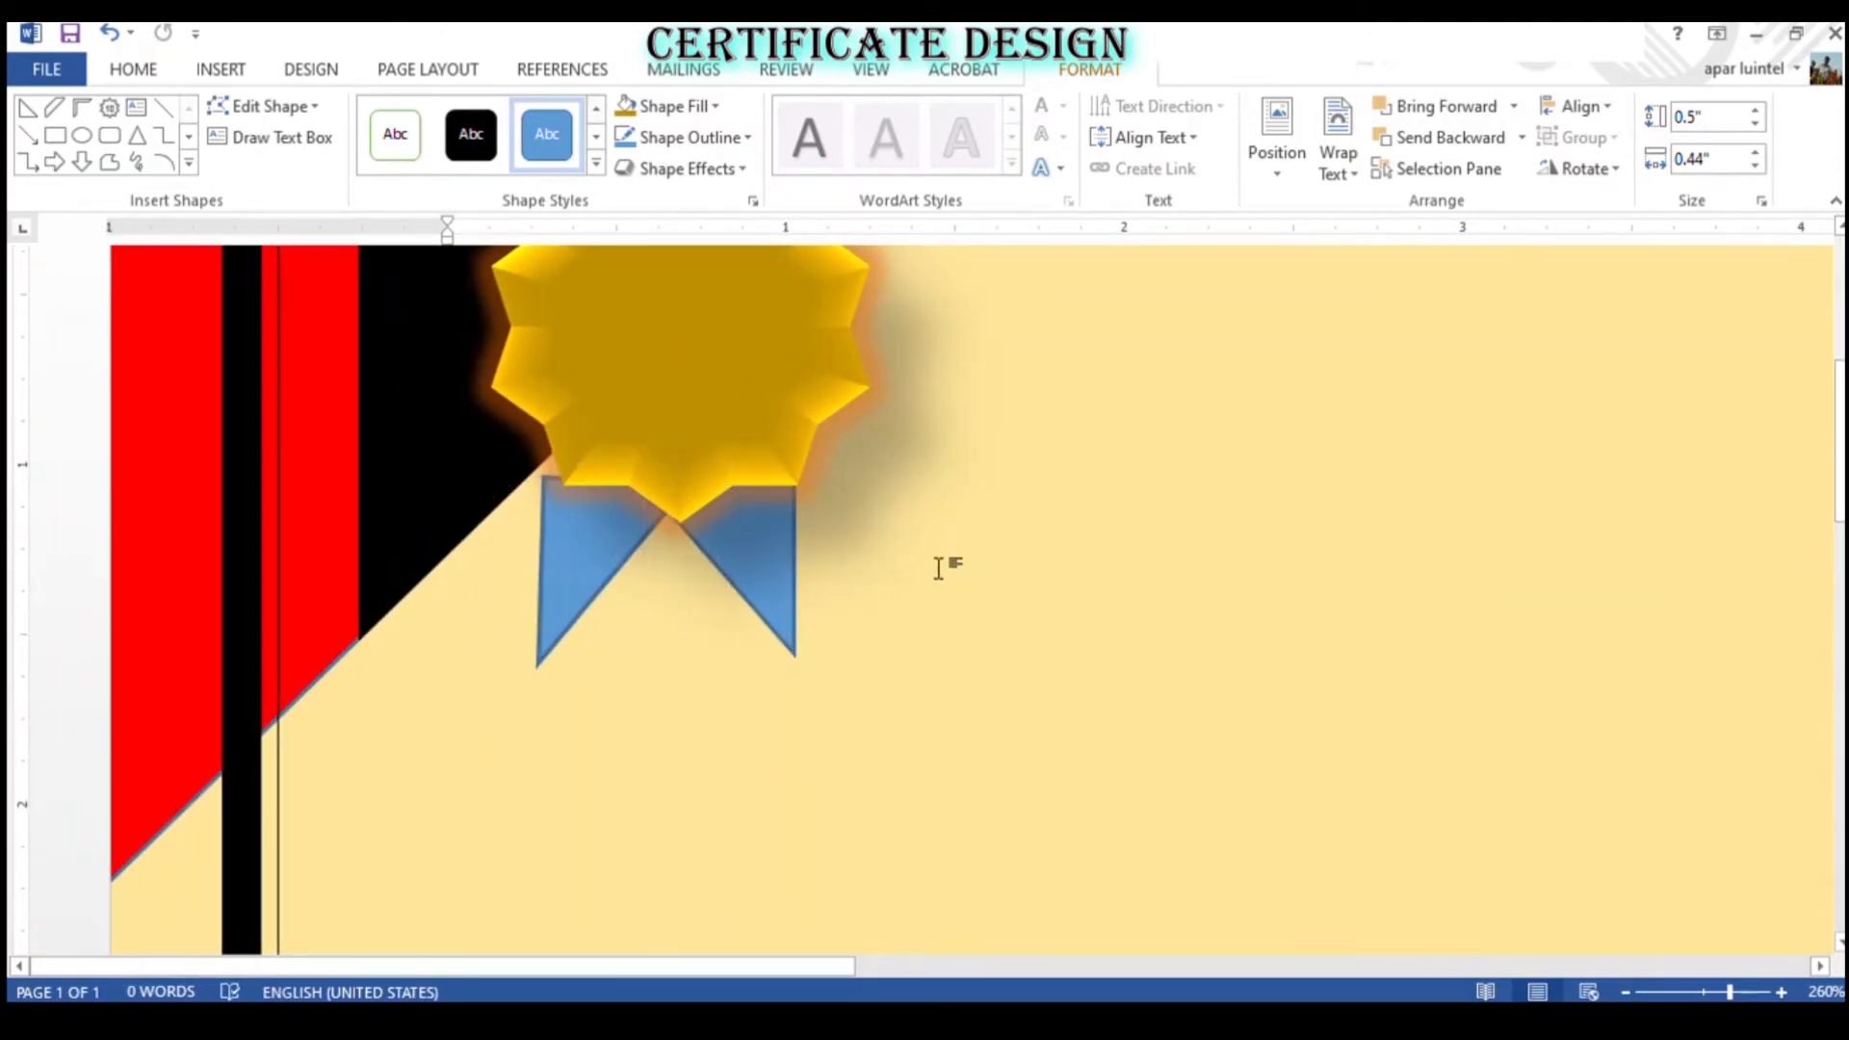
- Shift the left ribbon tail slightly right so both tails meet at the star's lowest point
click(582, 708)
drag(582, 707, 610, 703)
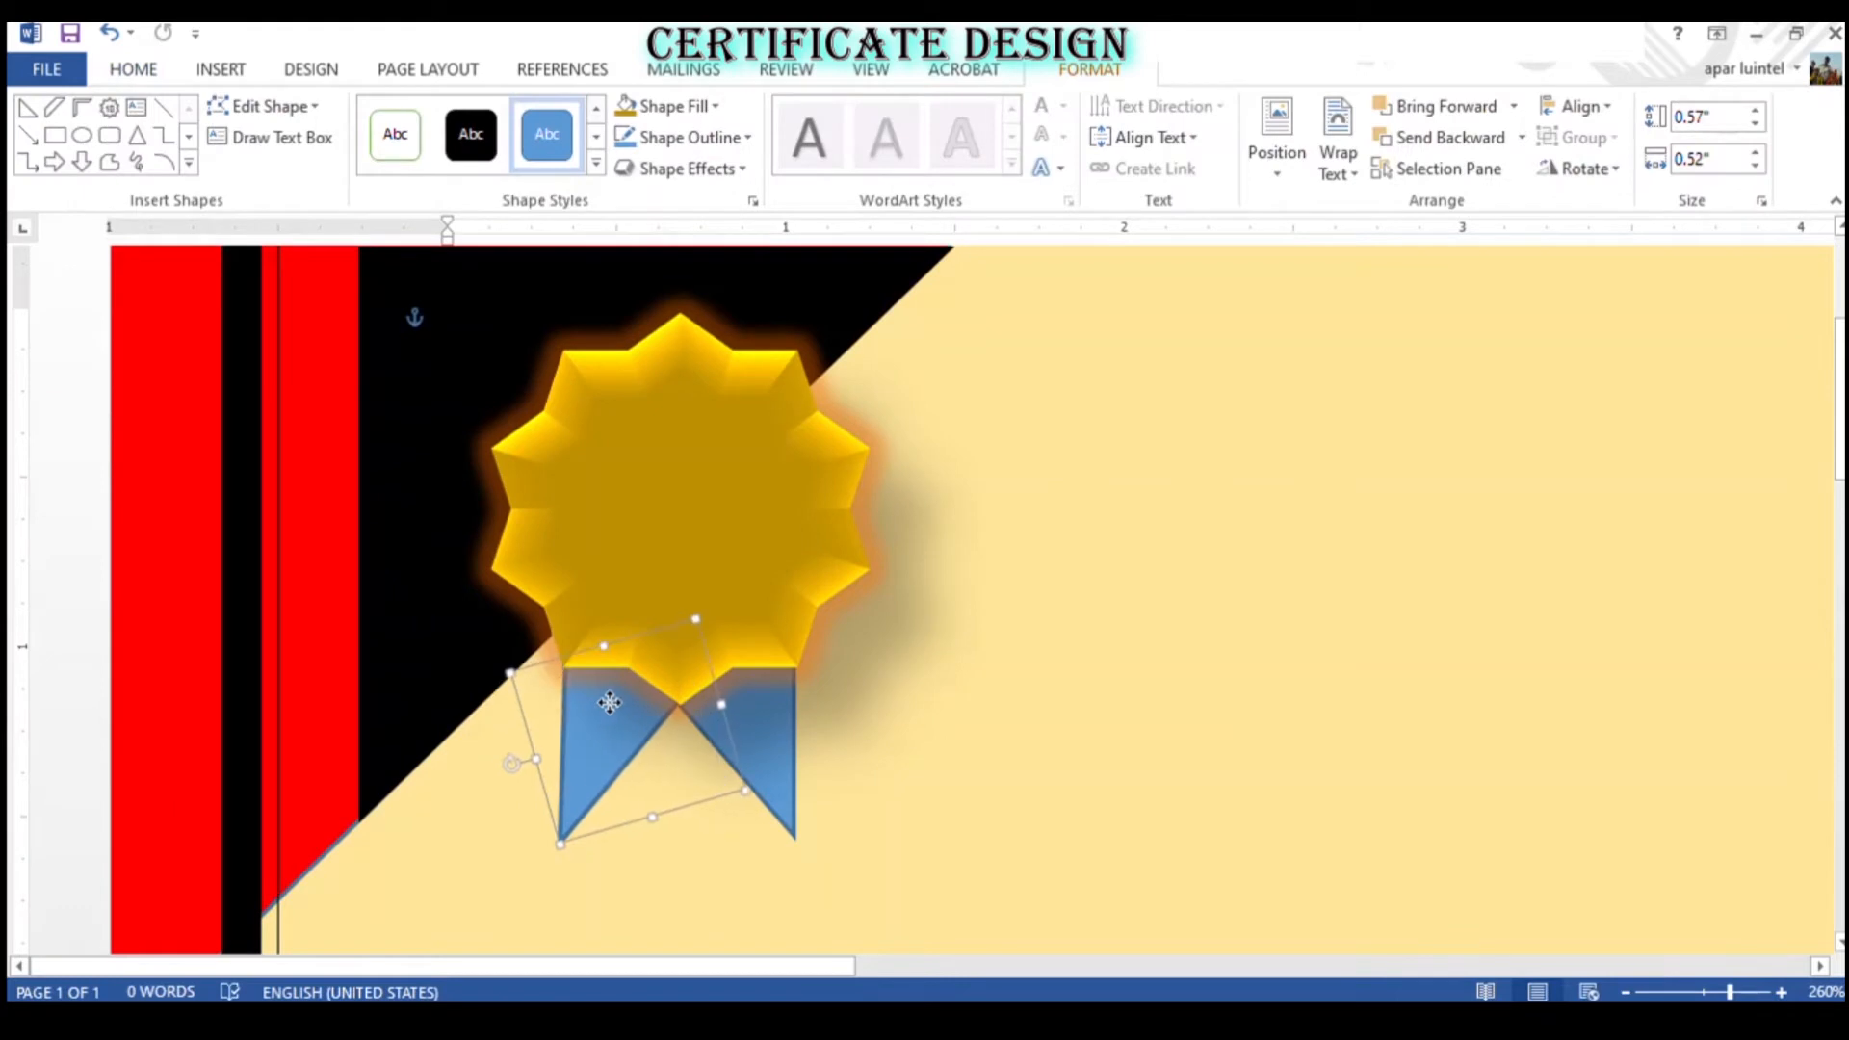
click(990, 701)
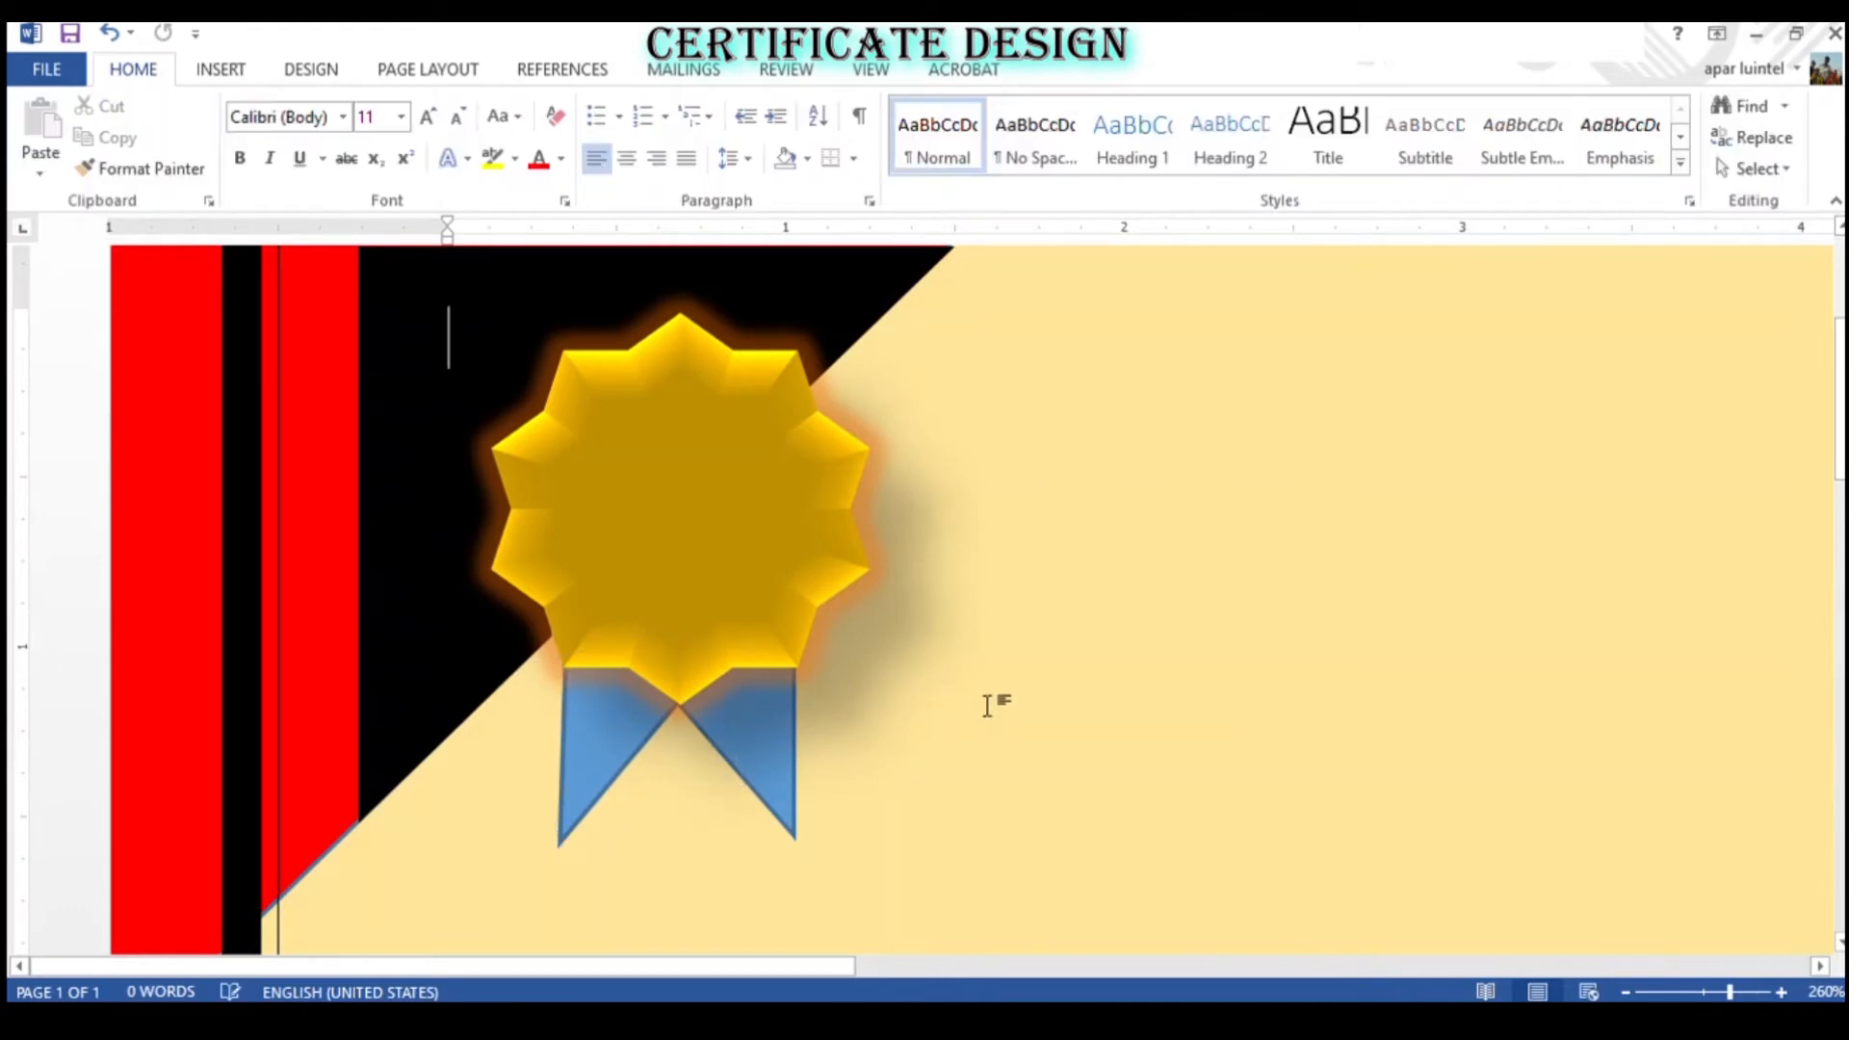
click(588, 730)
drag(587, 727, 589, 728)
click(914, 731)
scroll(742, 628, down, 1)
scroll(742, 626, down, 14)
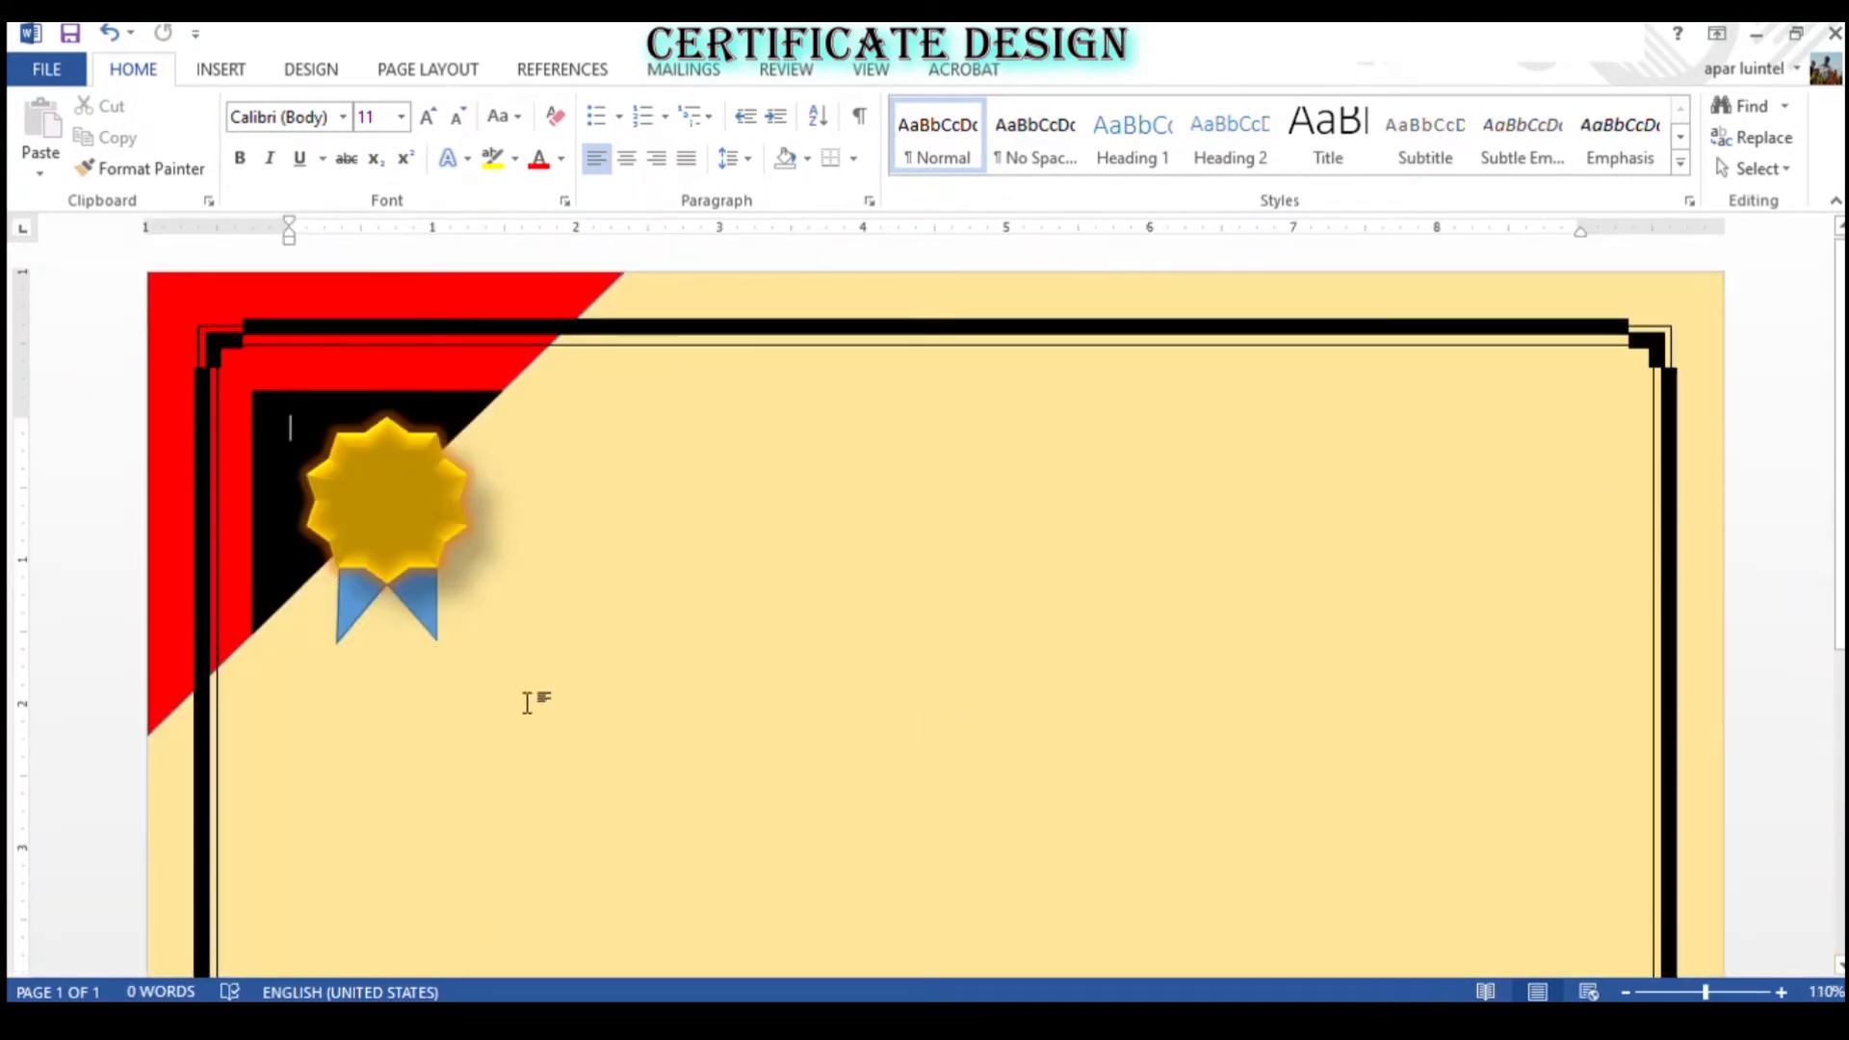
- Apply the solid black shape style to both ribbon tails under the gold star
click(359, 598)
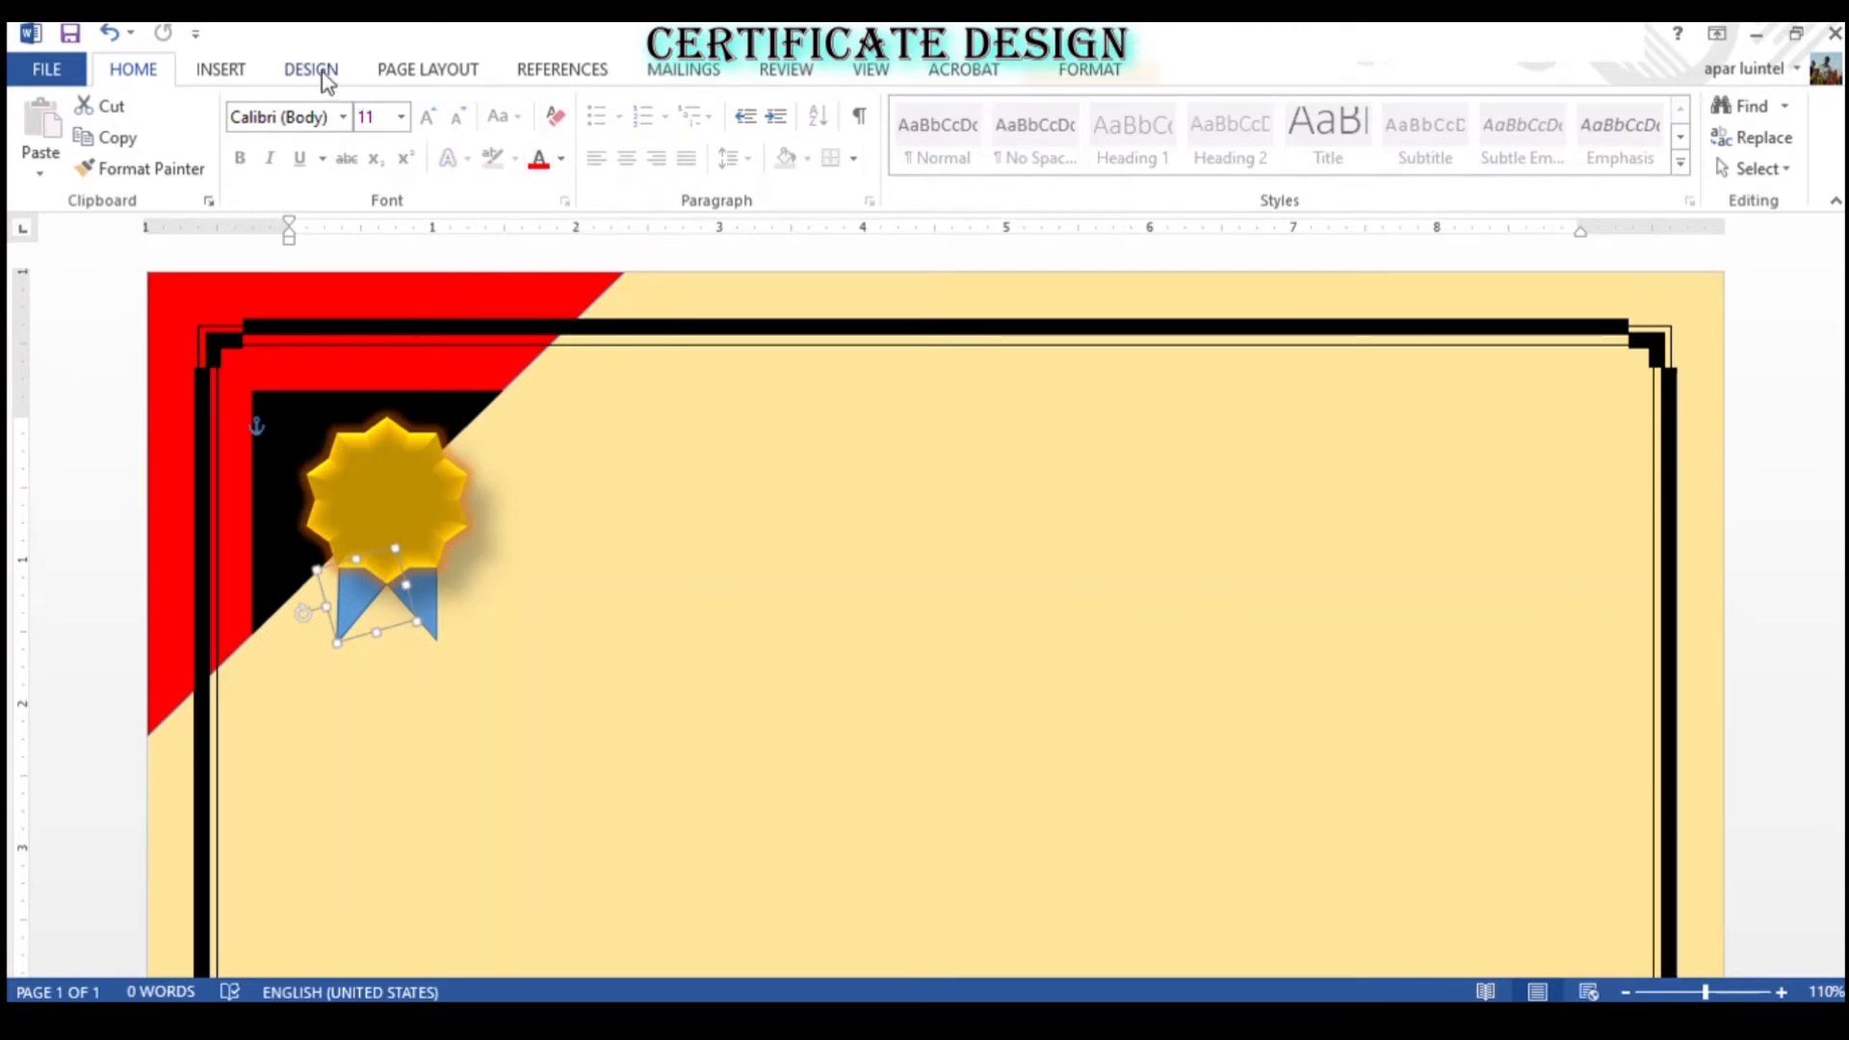
click(221, 70)
double_click(354, 610)
click(474, 135)
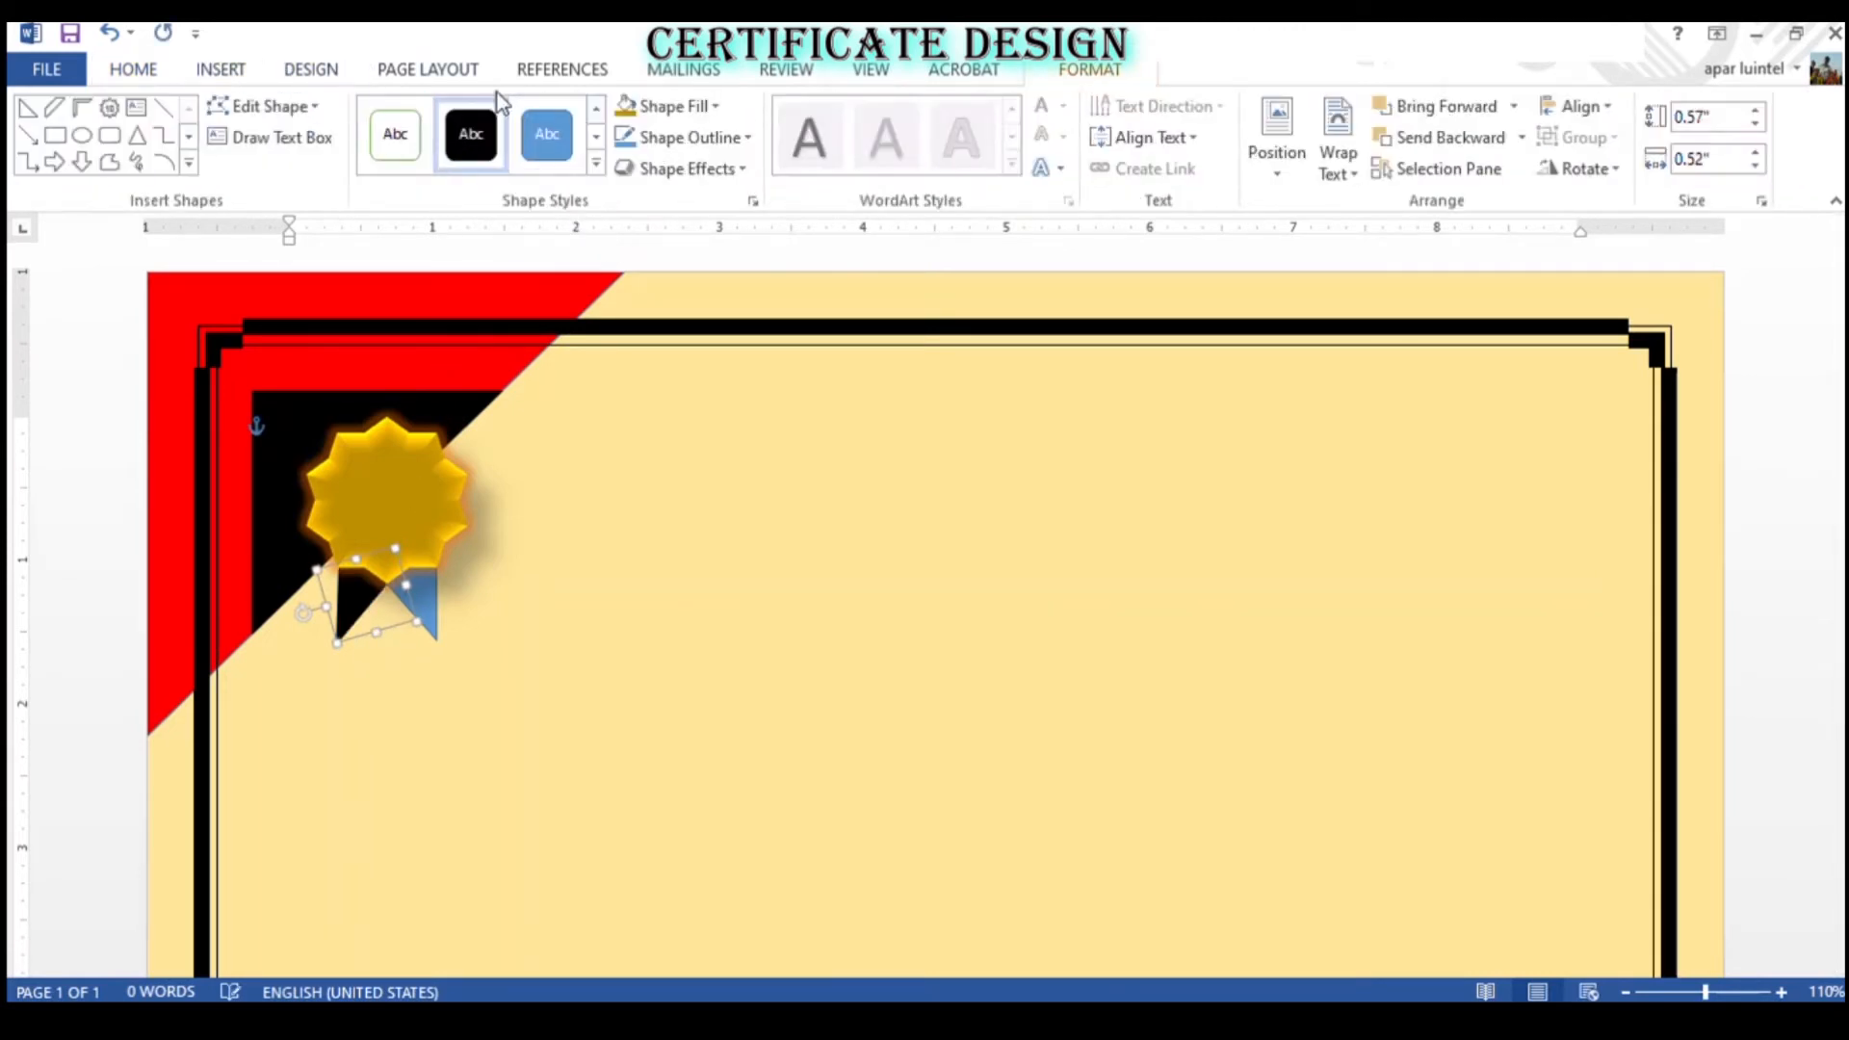
click(421, 599)
click(471, 135)
click(656, 581)
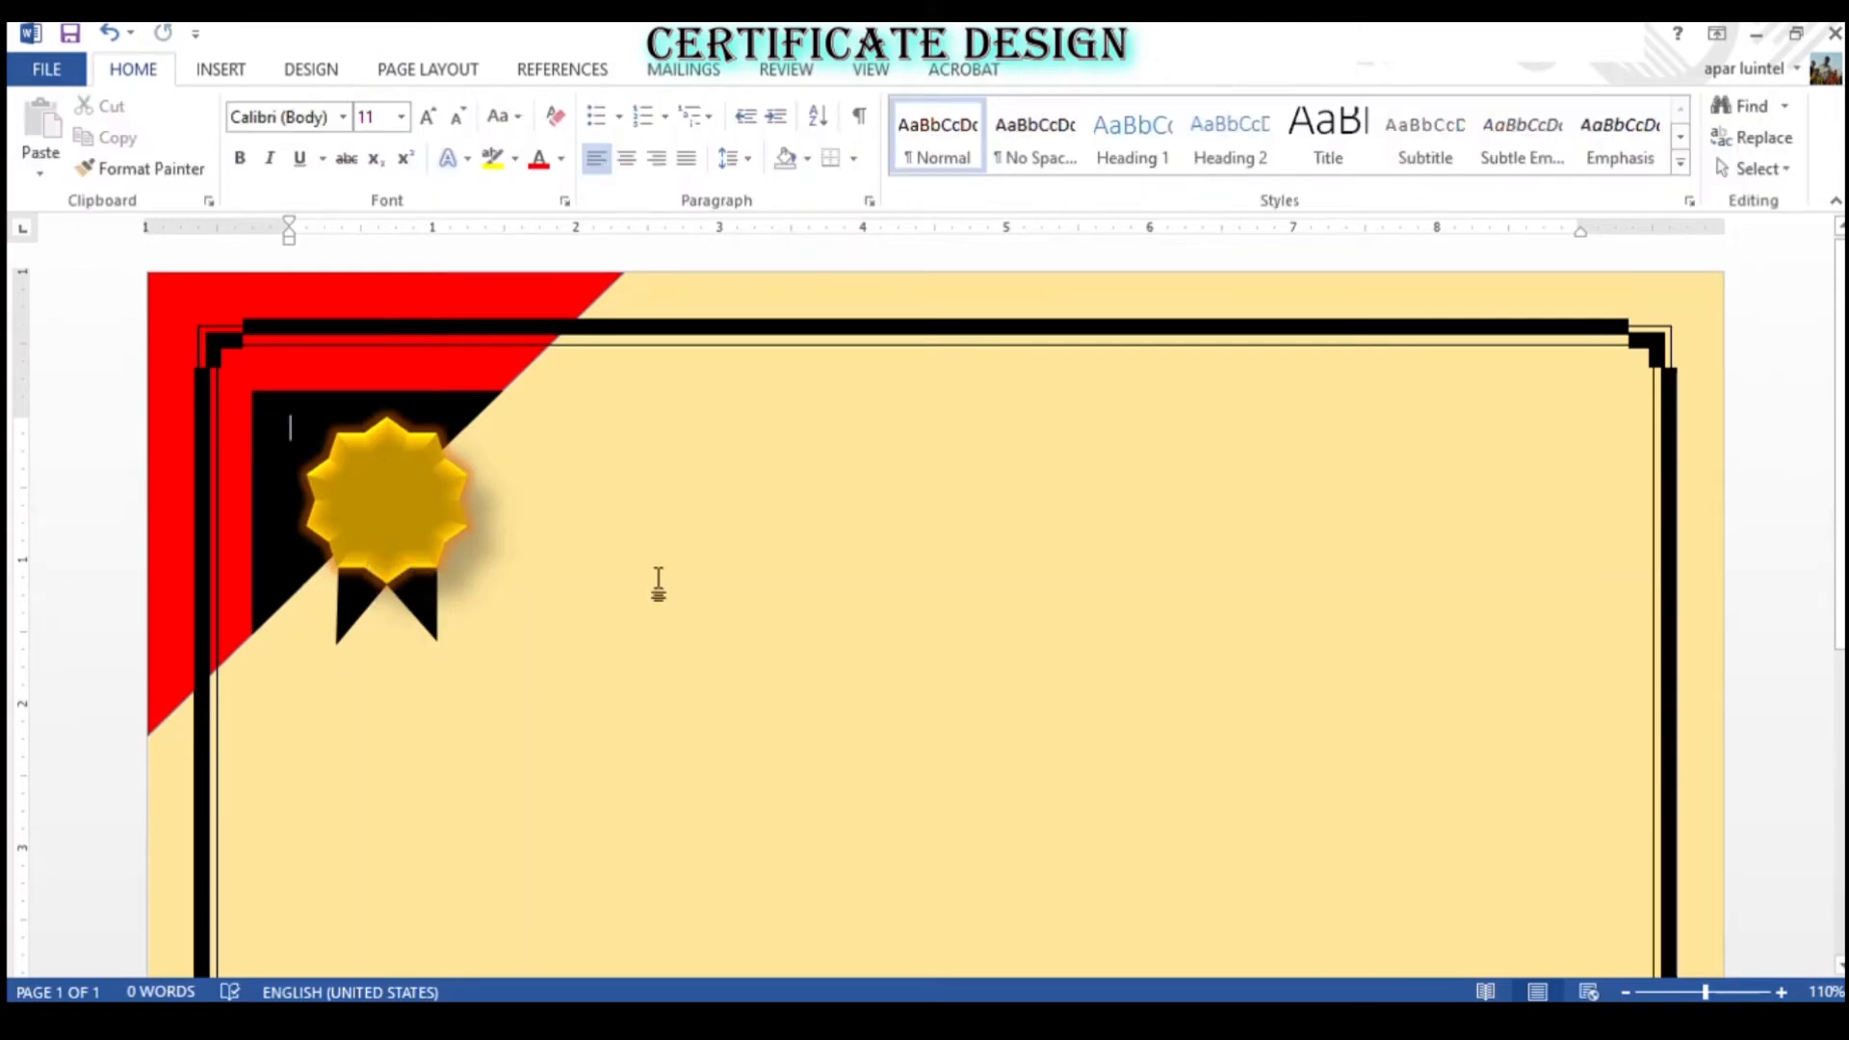
- Examine the badge and corner shapes up close and against the whole certificate page
scroll(495, 670, down, 3)
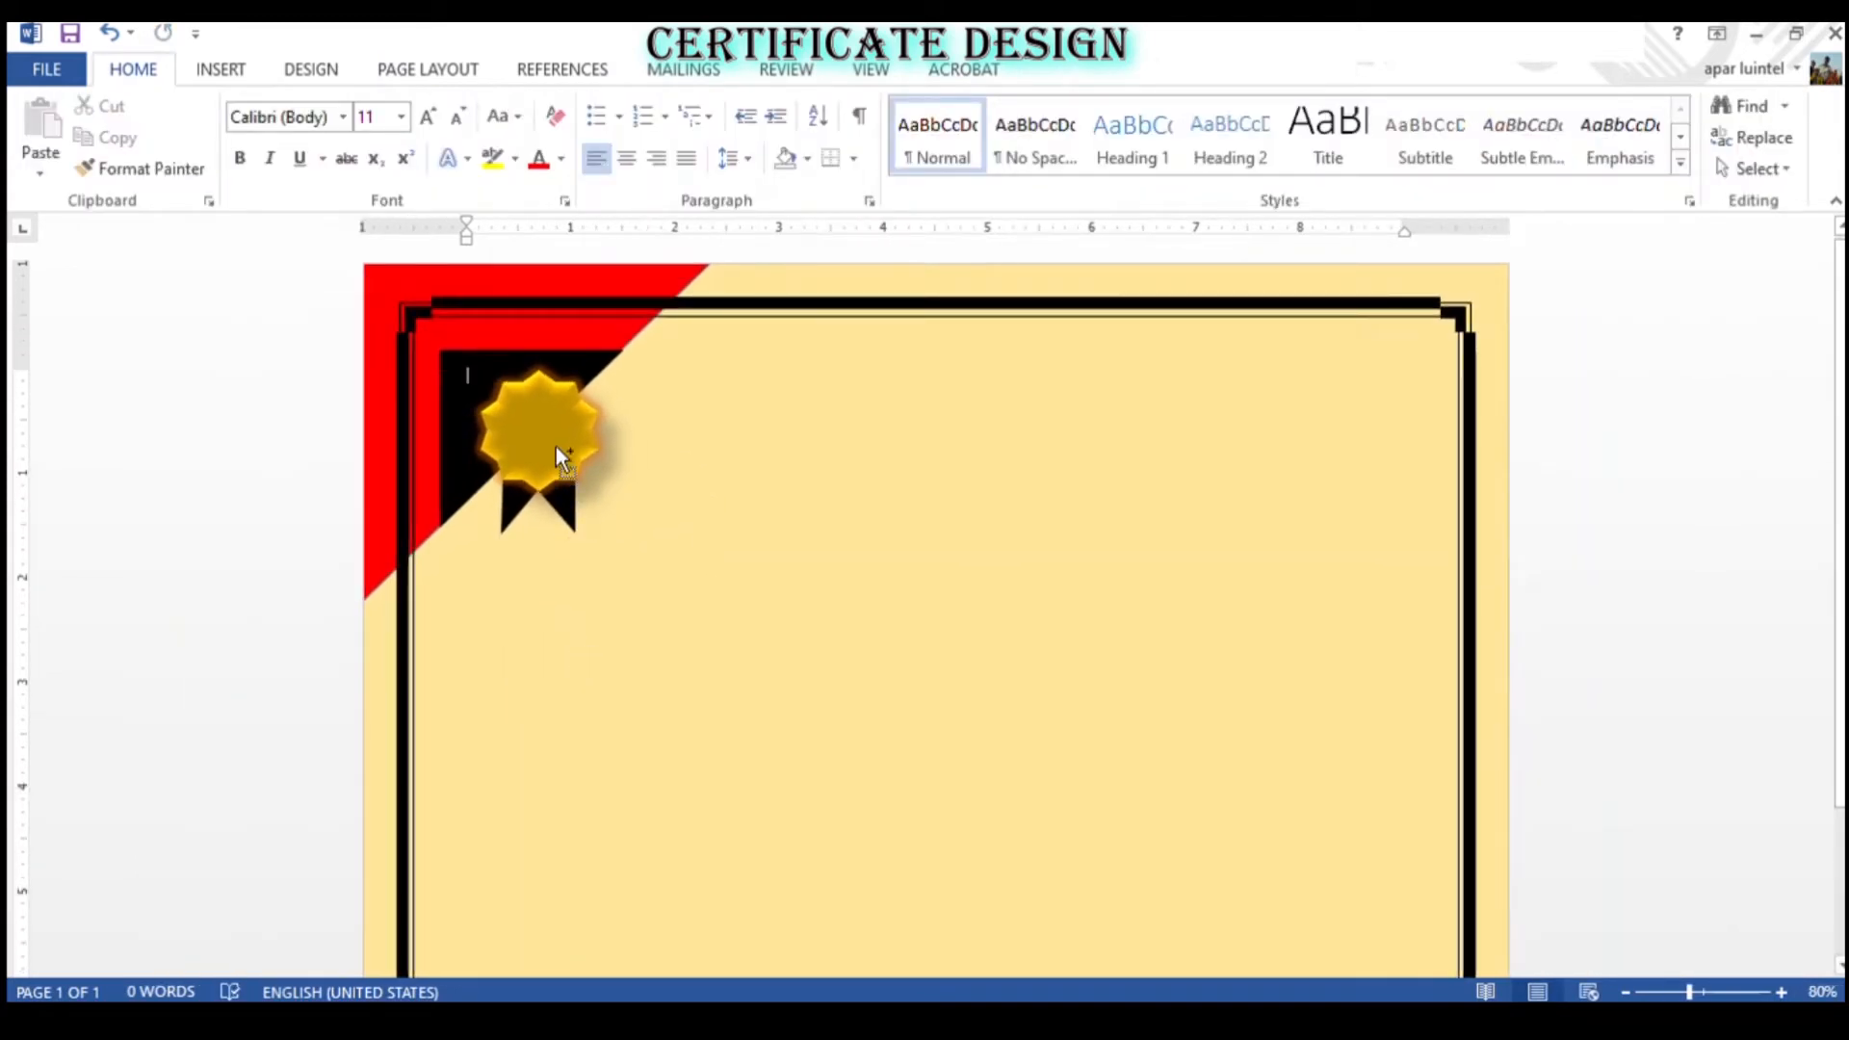
scroll(559, 448, up, 3)
scroll(584, 517, down, 6)
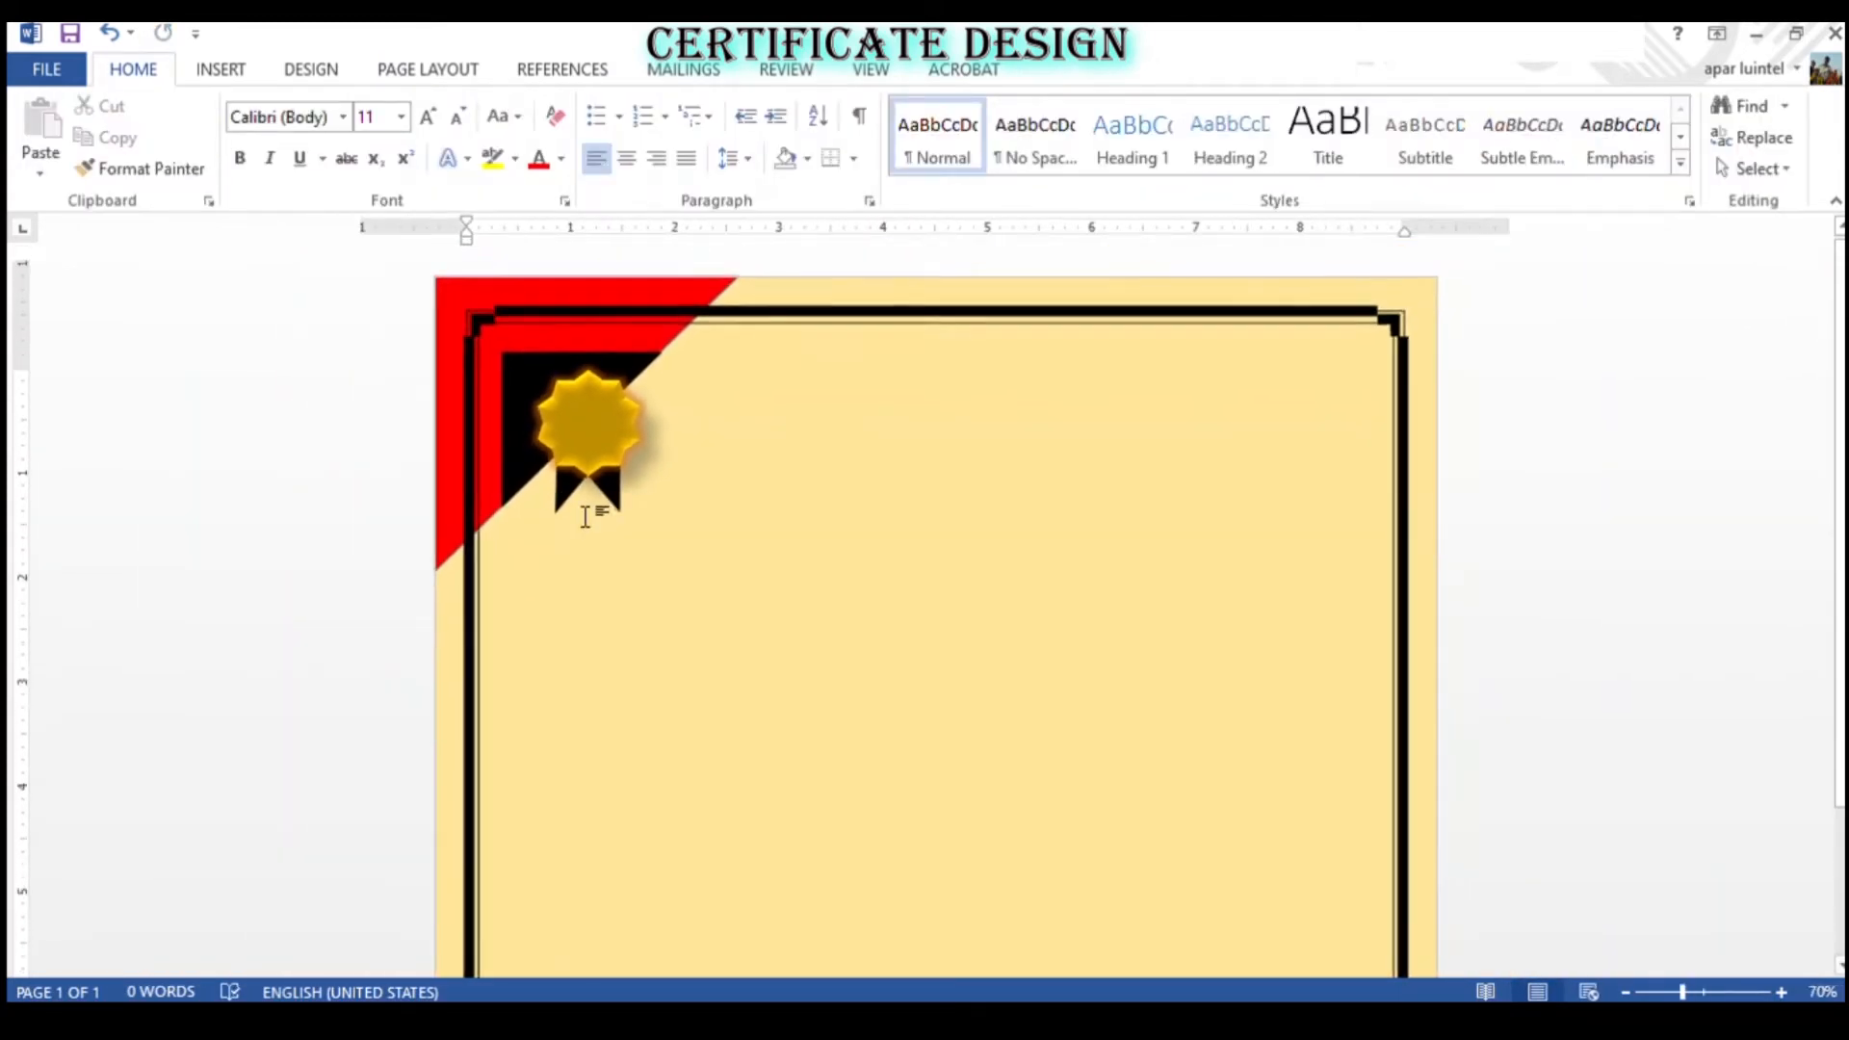
scroll(693, 433, up, 6)
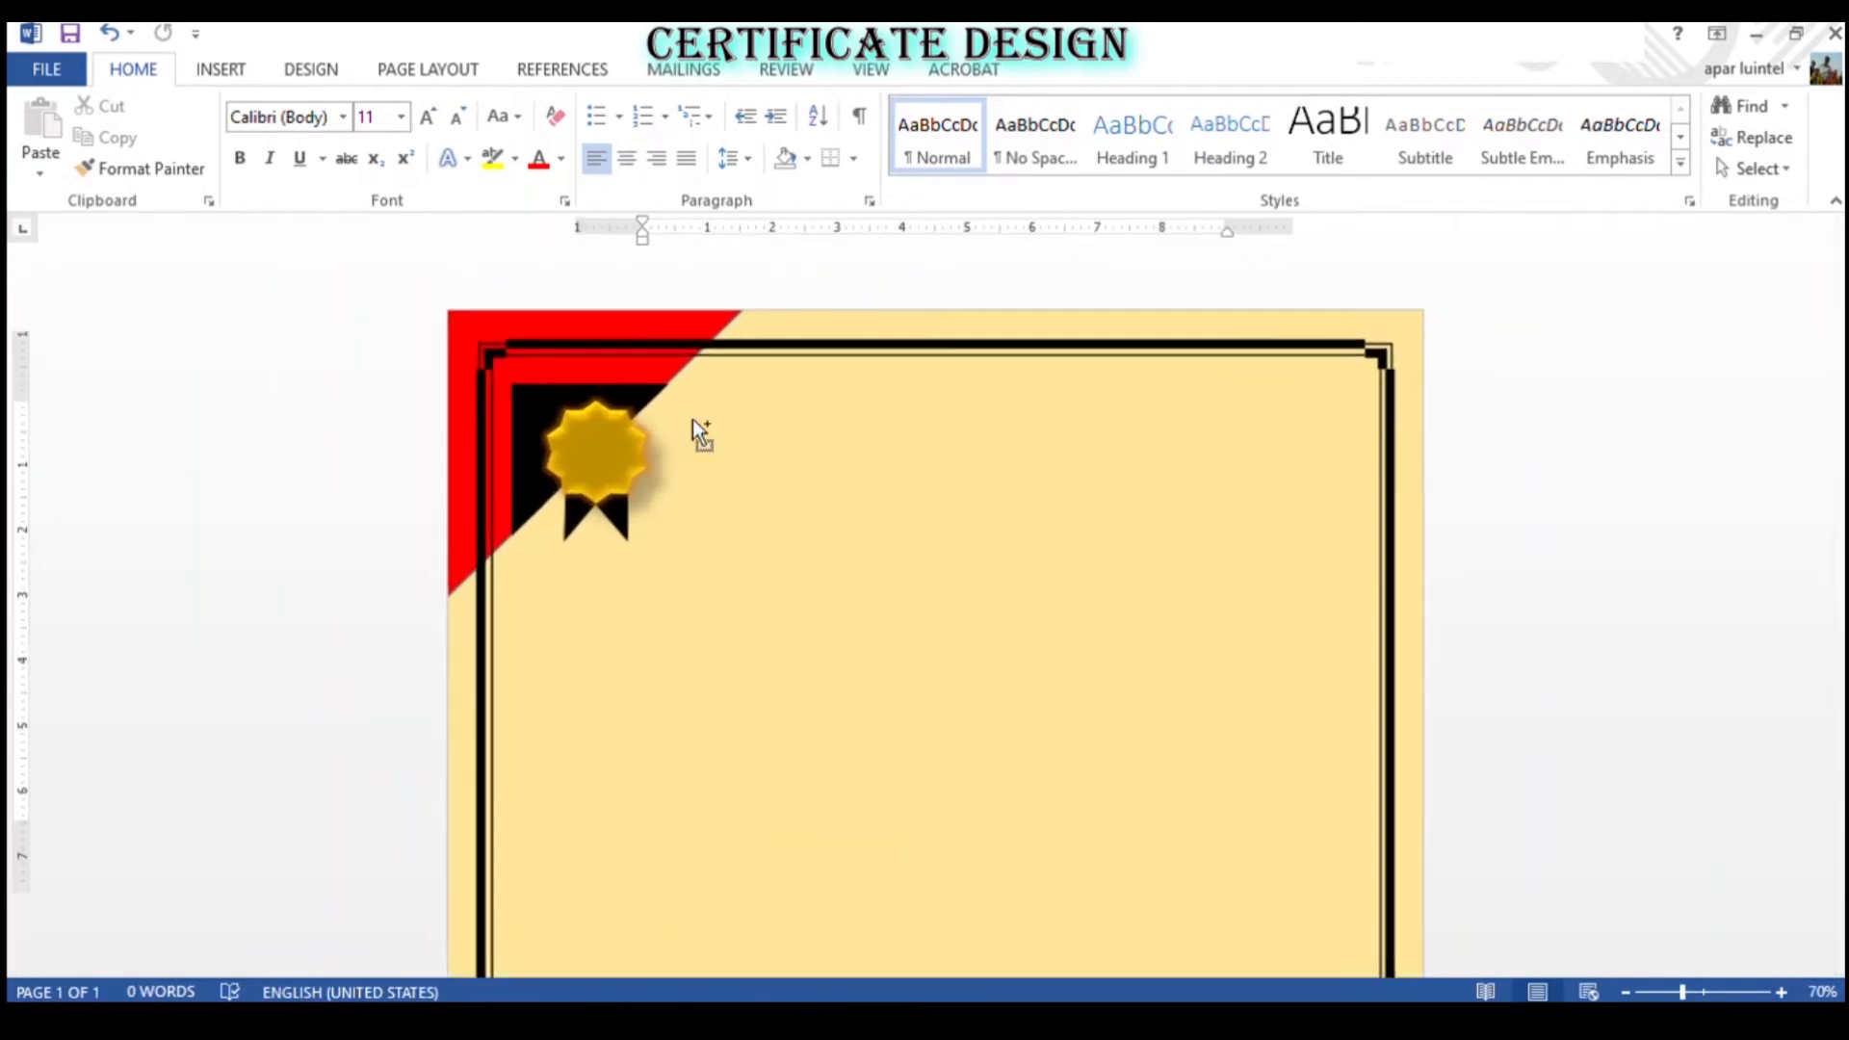
scroll(462, 378, up, 4)
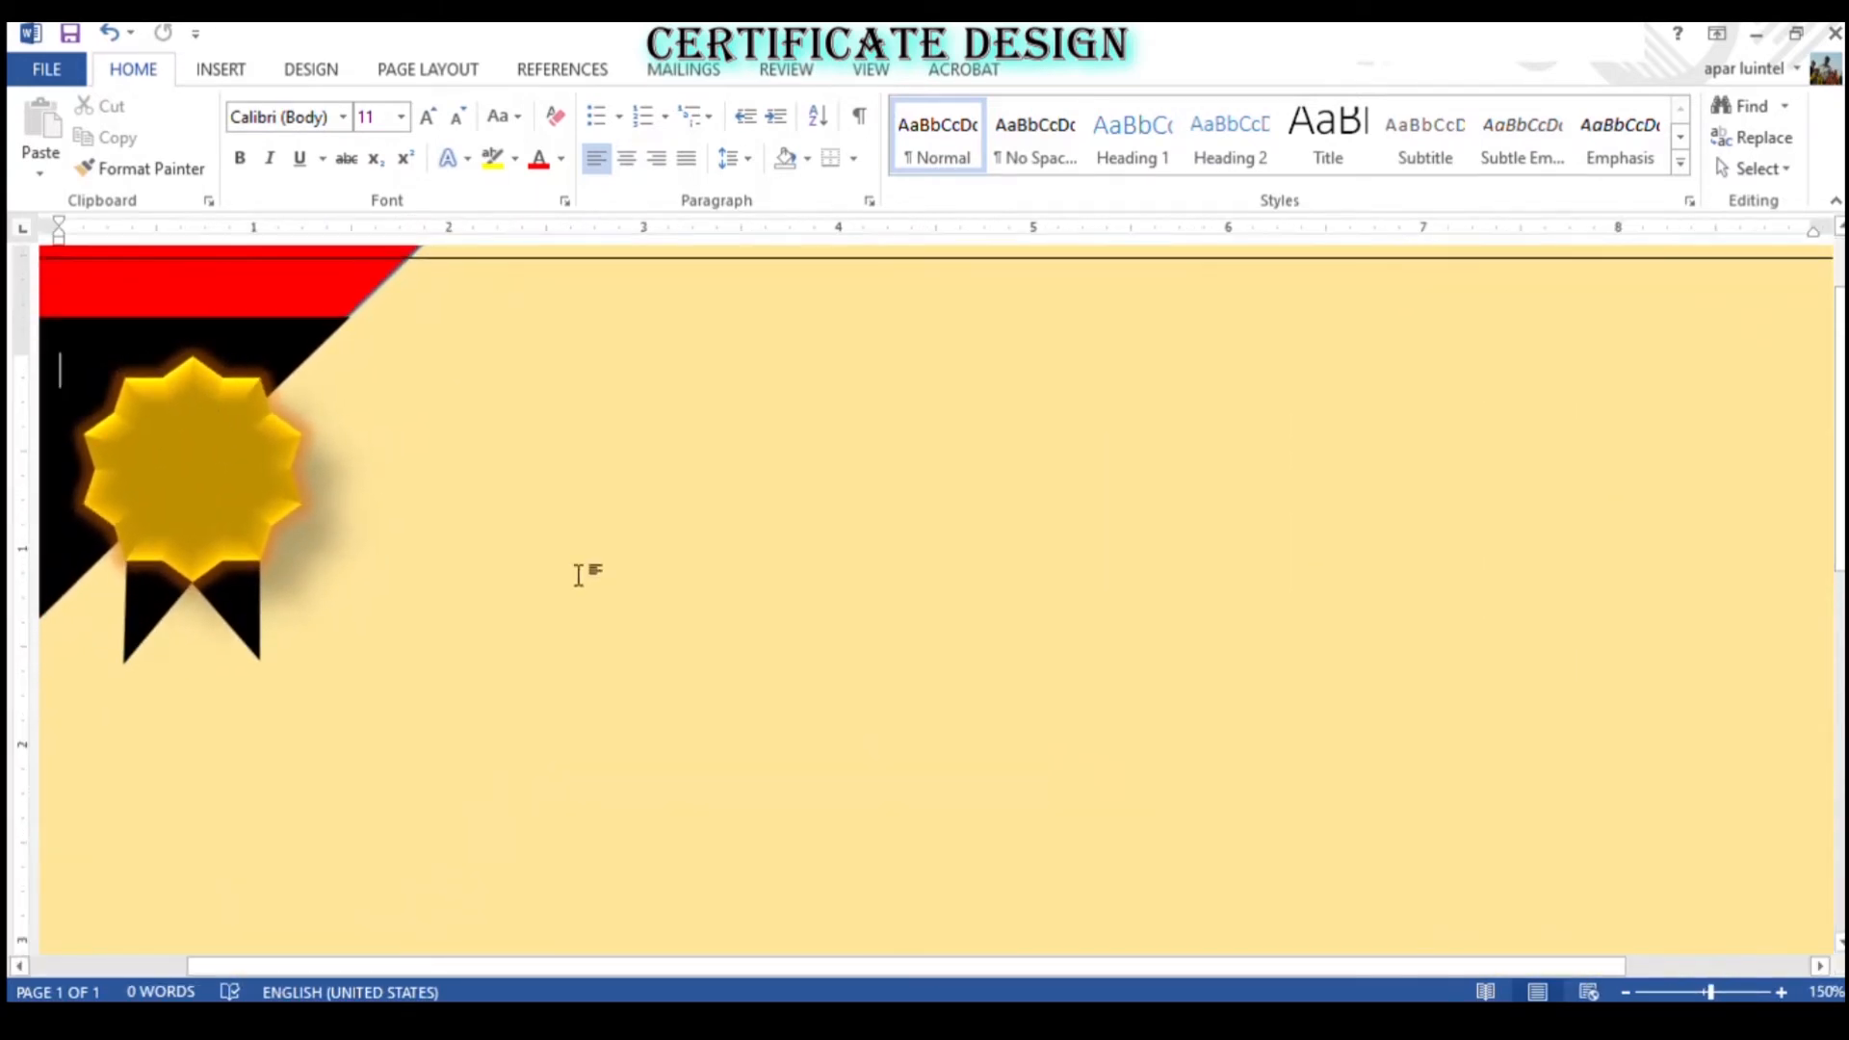
scroll(574, 792, down, 4)
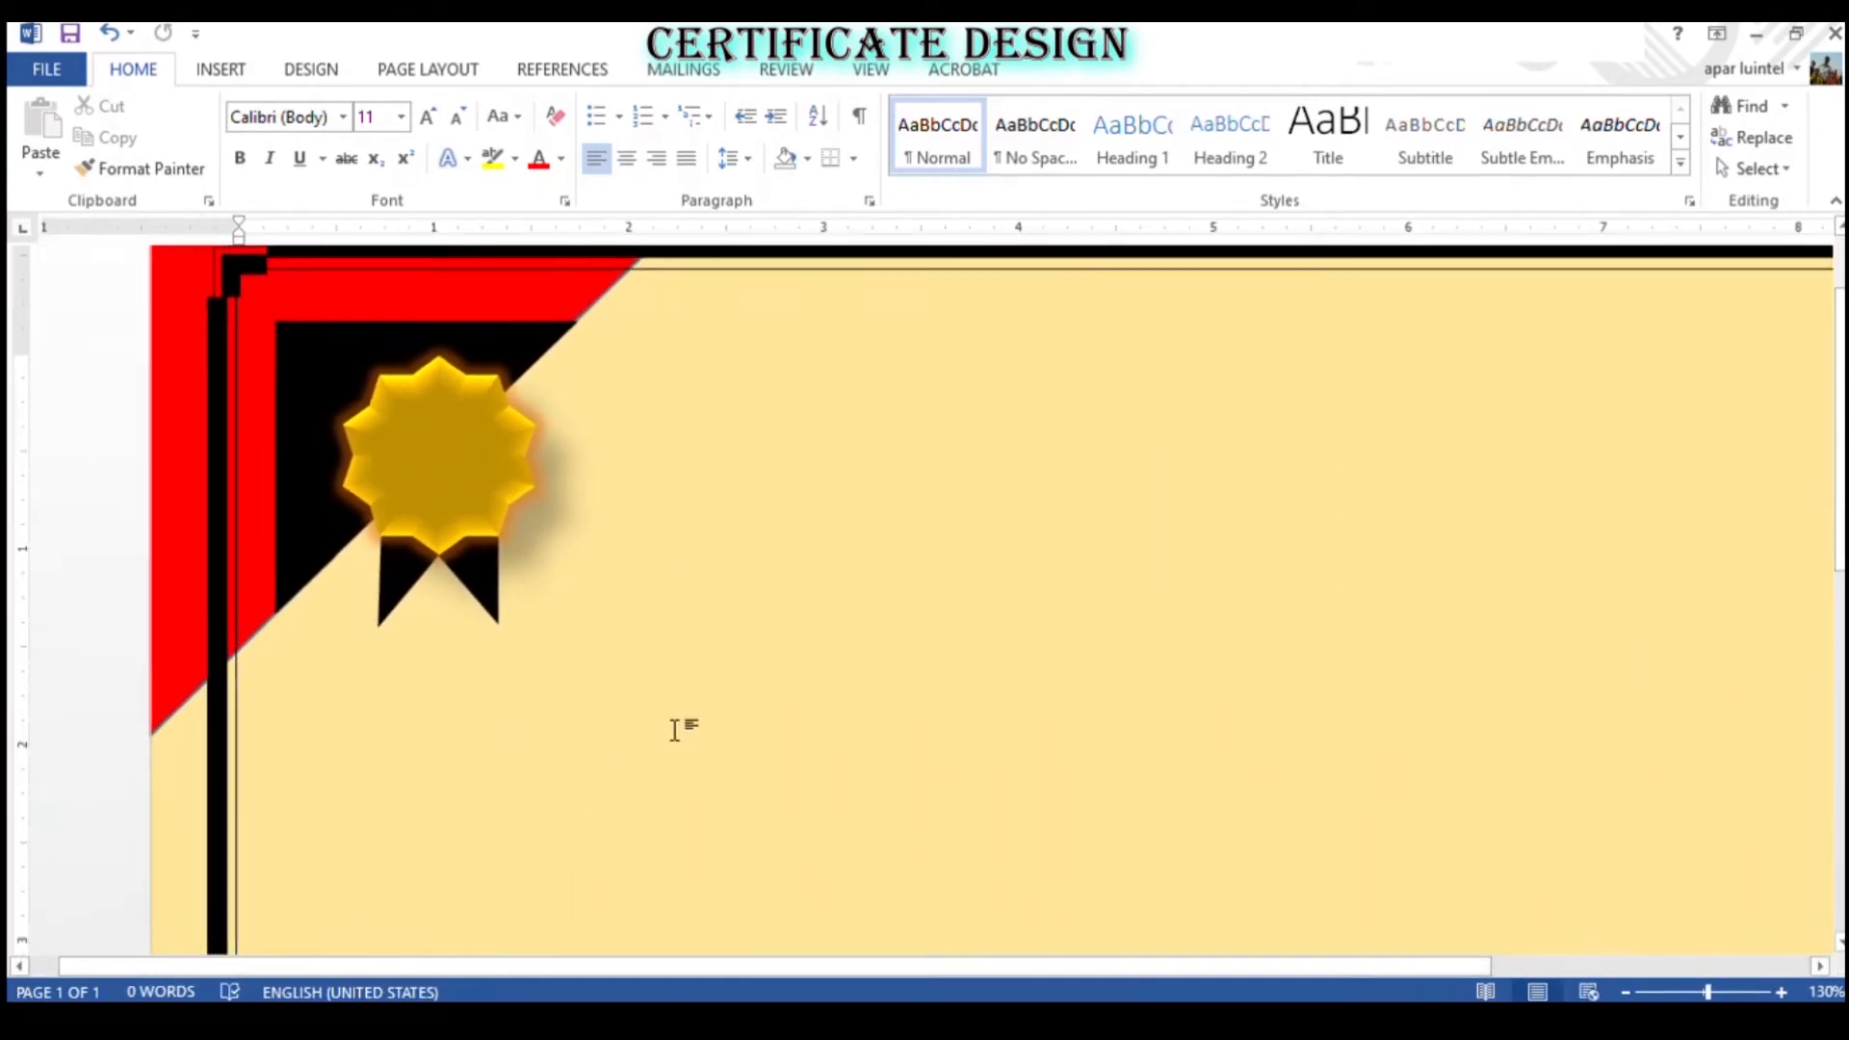
scroll(772, 636, down, 8)
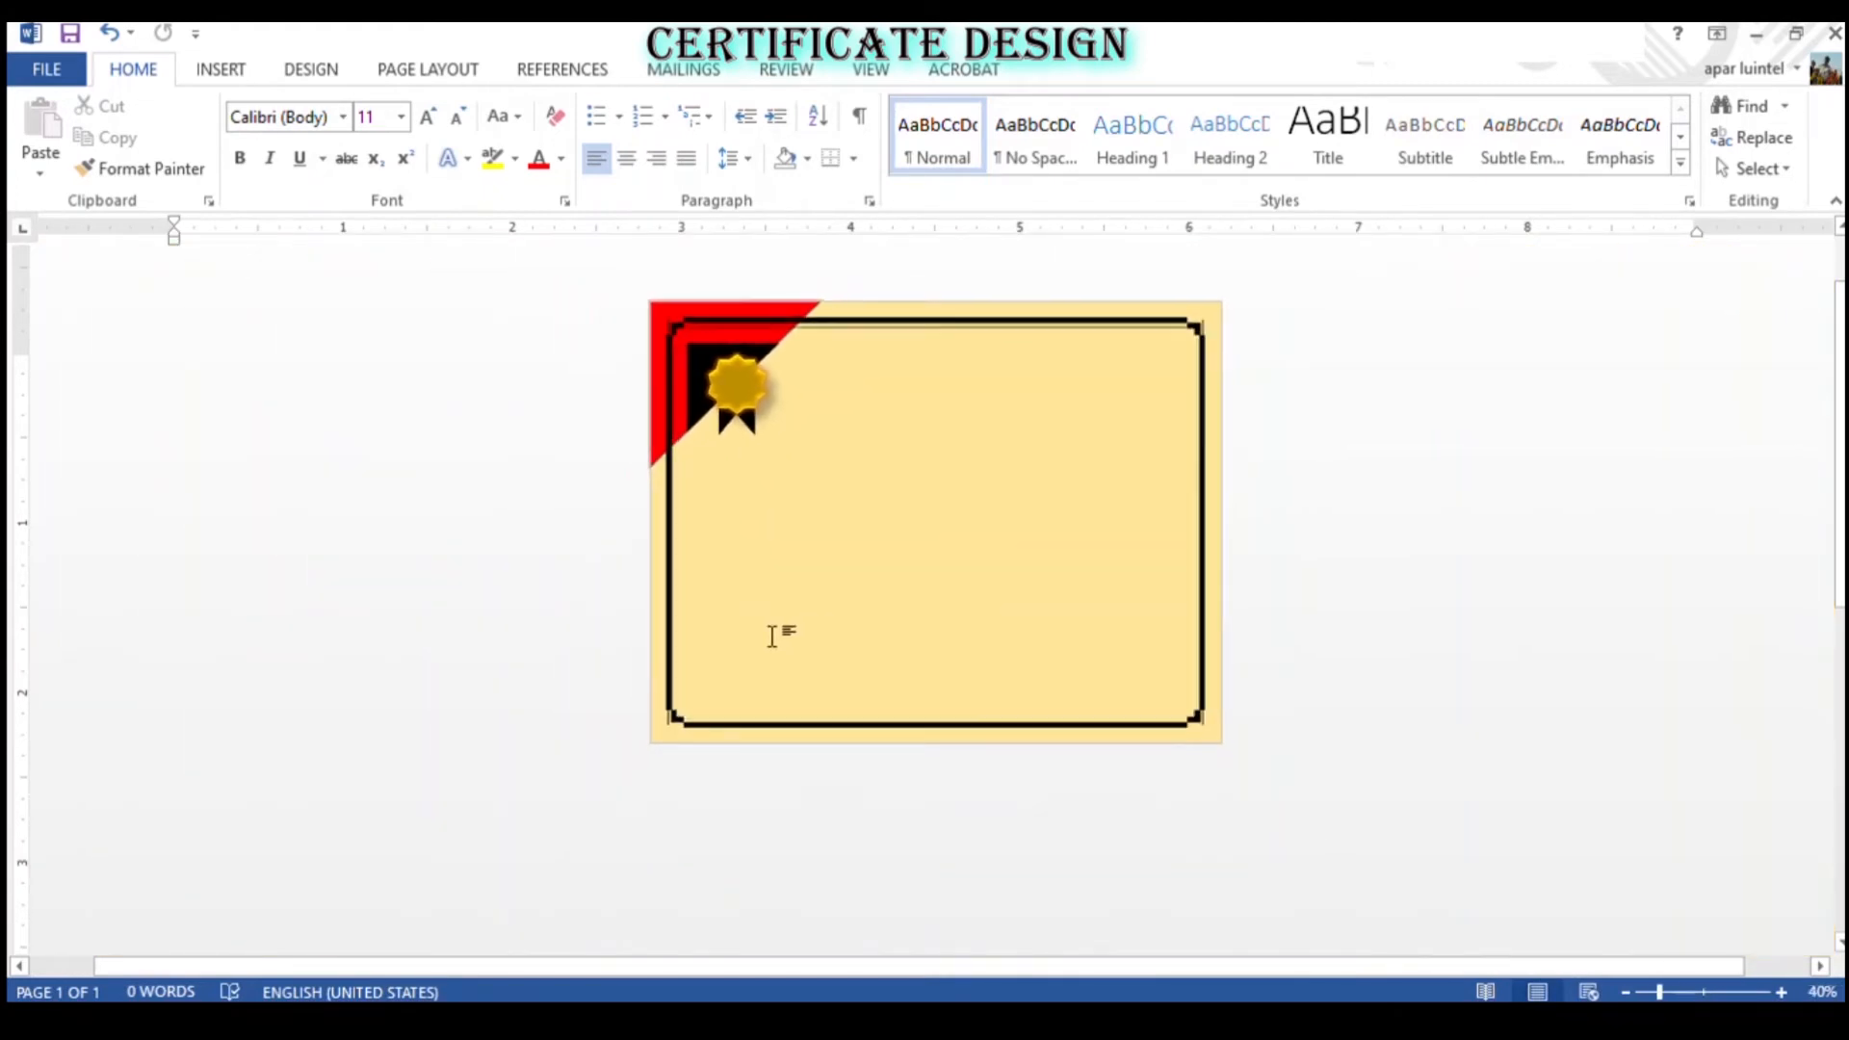
scroll(771, 636, up, 4)
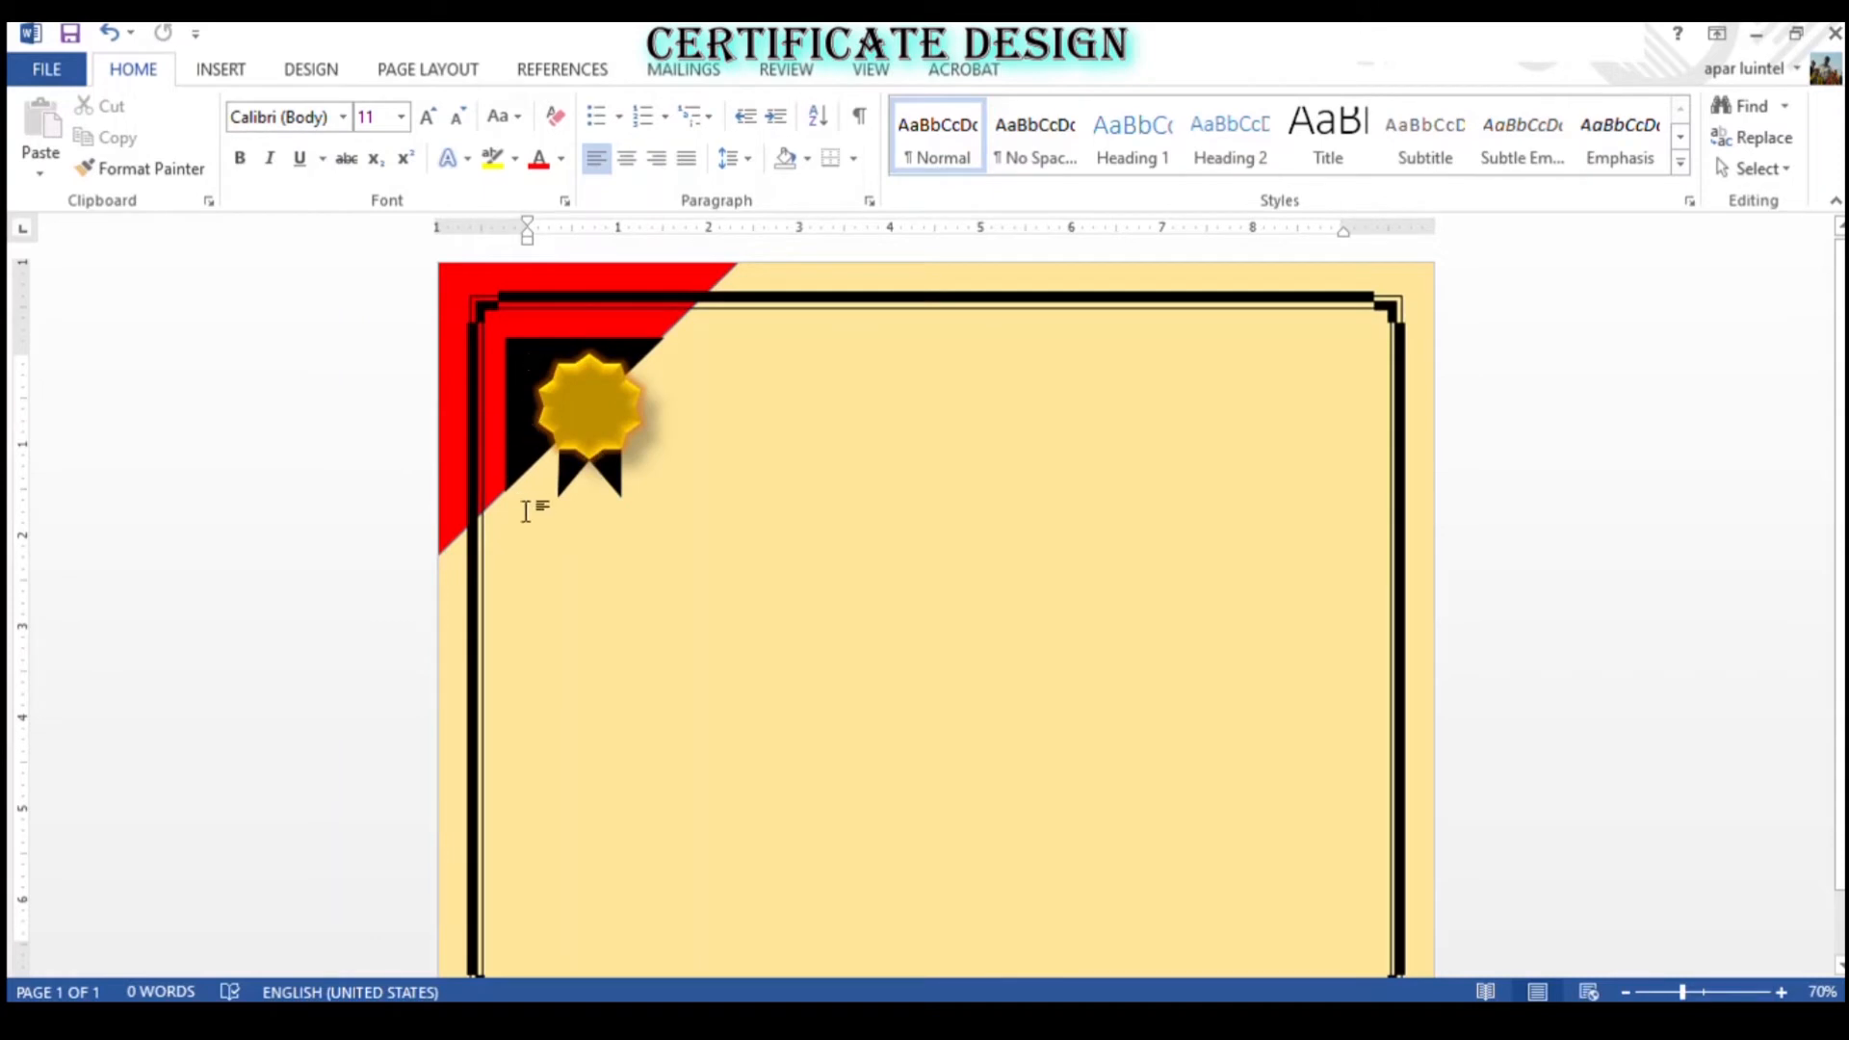
scroll(452, 477, down, 2)
scroll(607, 539, up, 2)
- Adjust the black half frame's corner and position so its cut ends line up with the red shape's diagonal edge
click(621, 377)
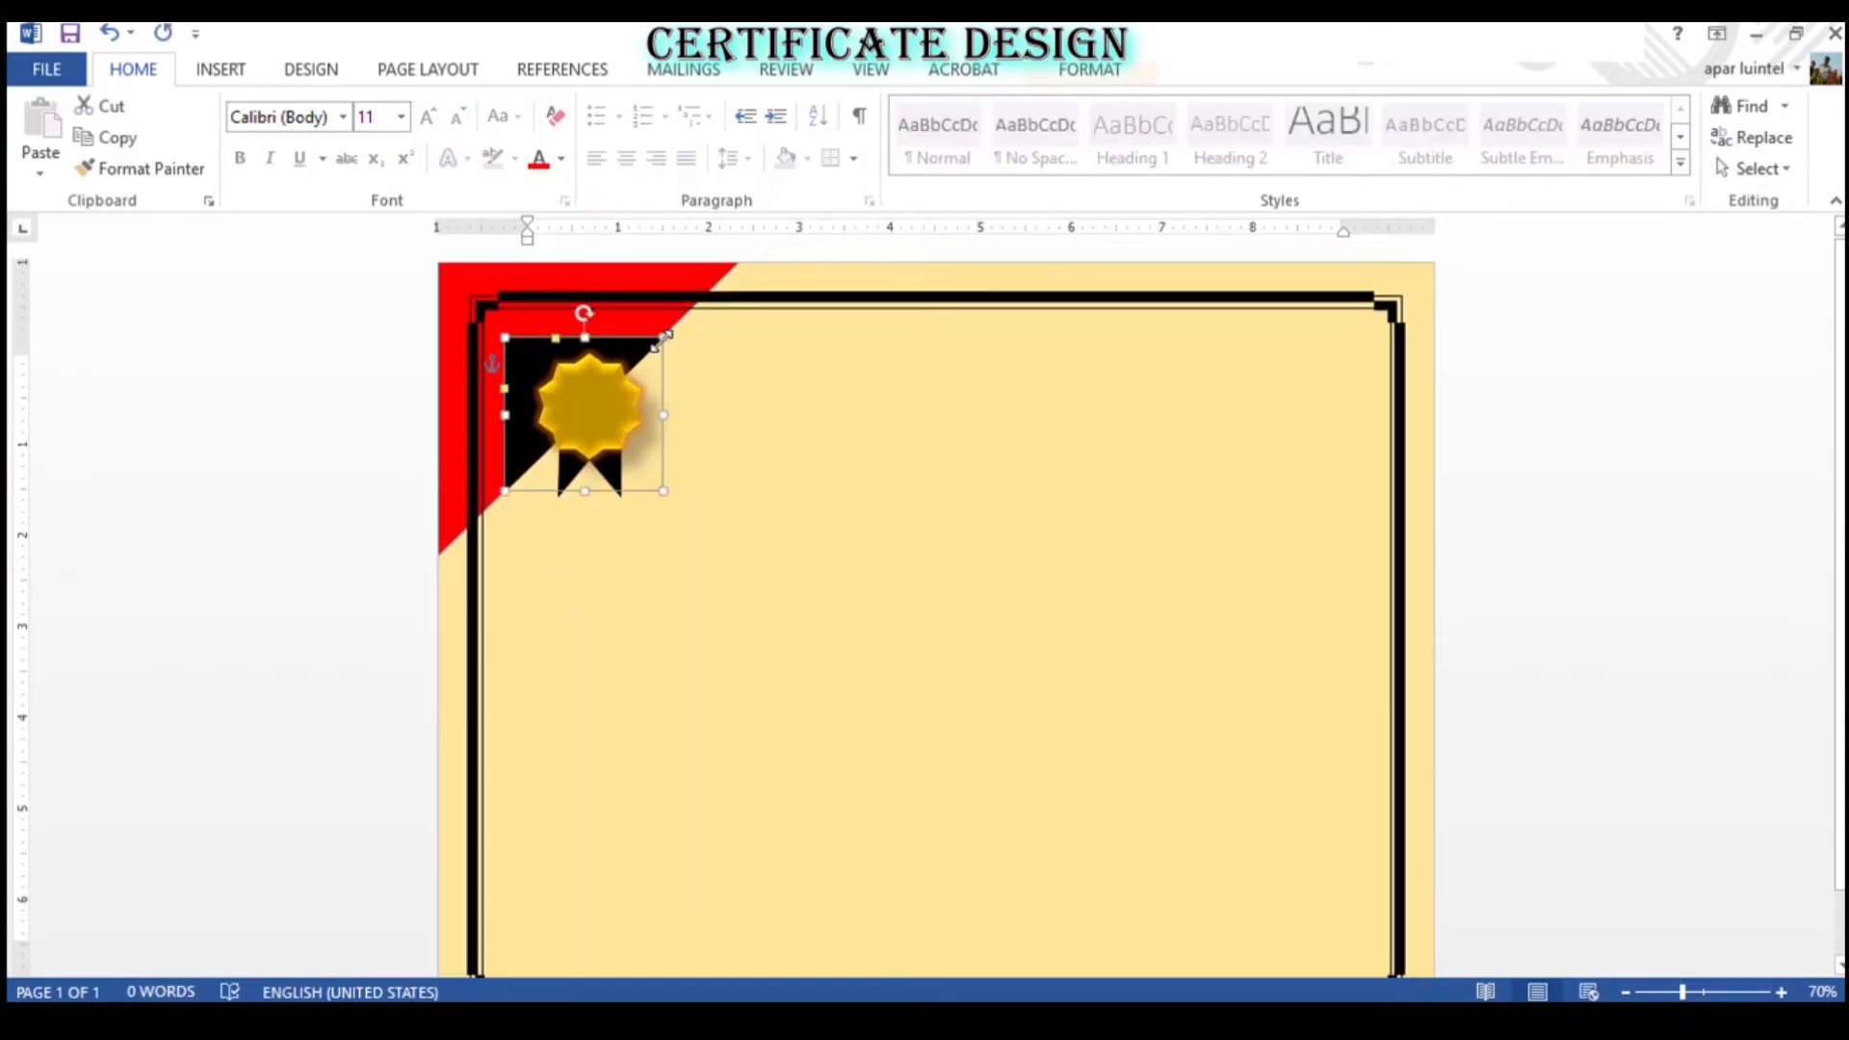
scroll(661, 358, up, 10)
drag(663, 964, 342, 949)
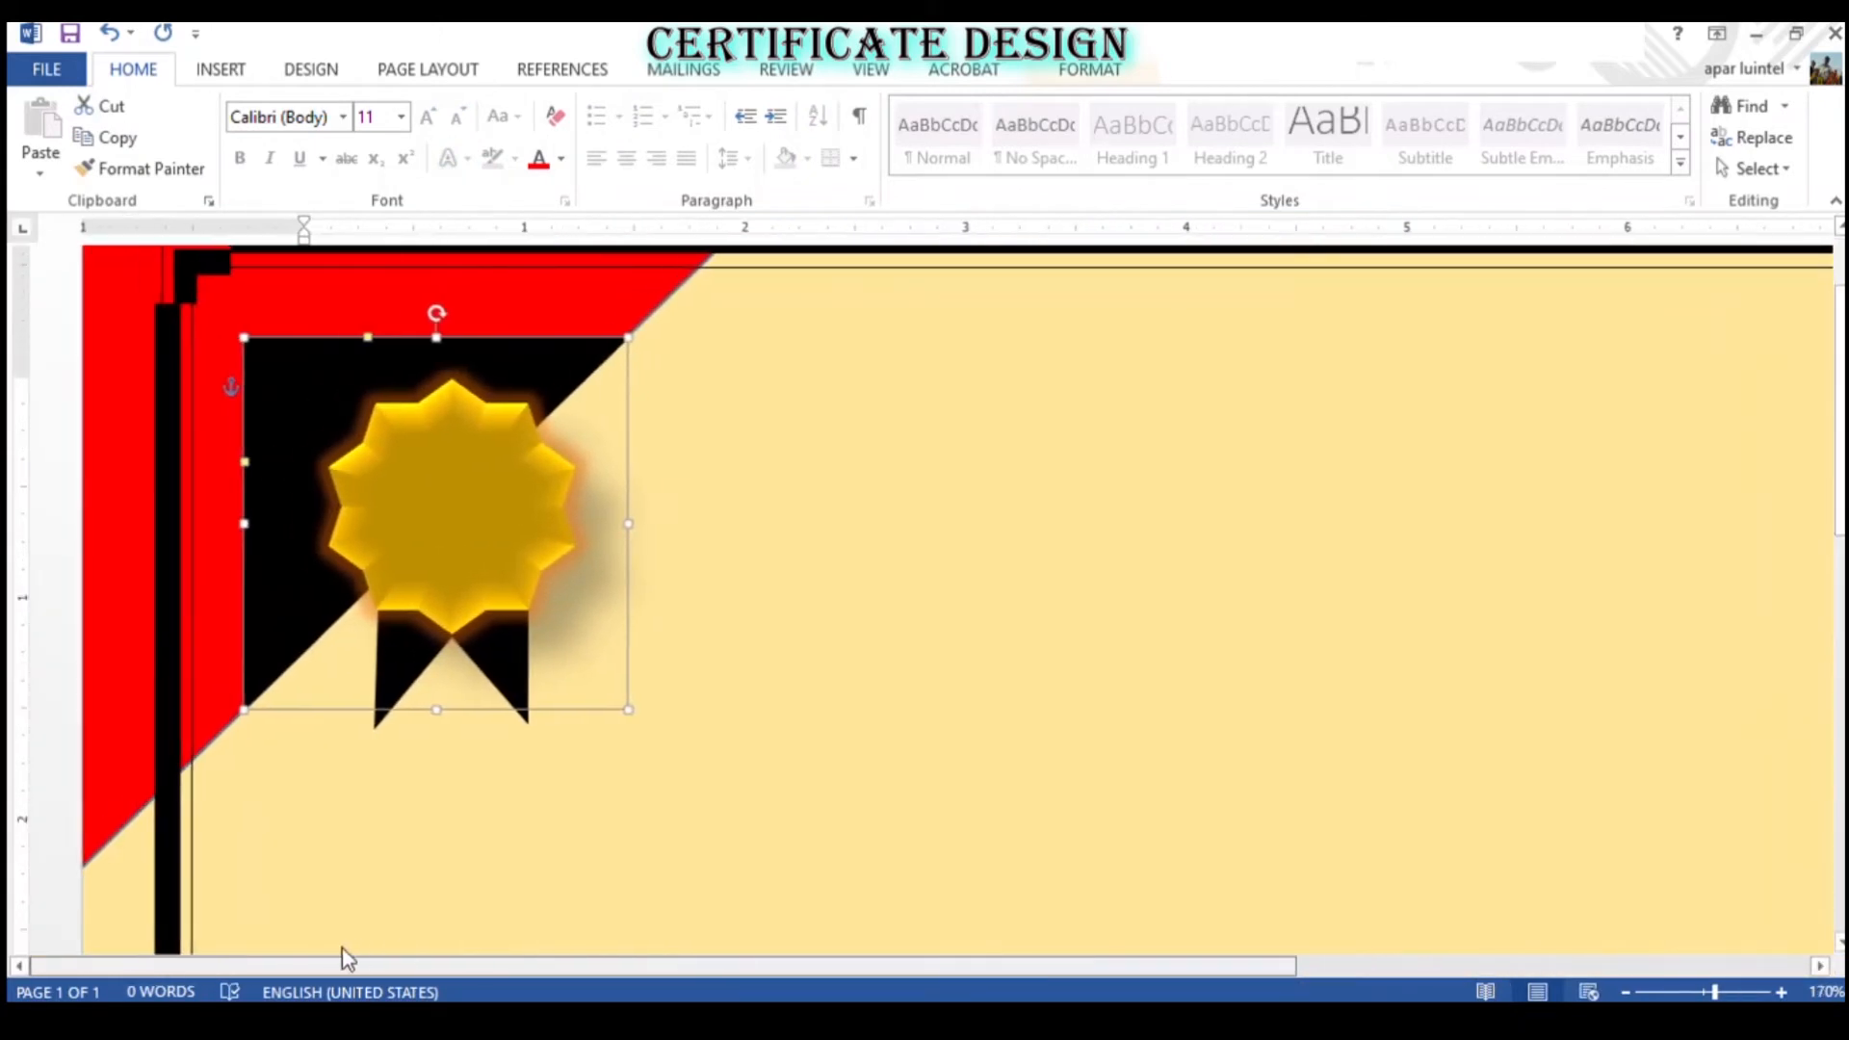
click(812, 482)
click(626, 351)
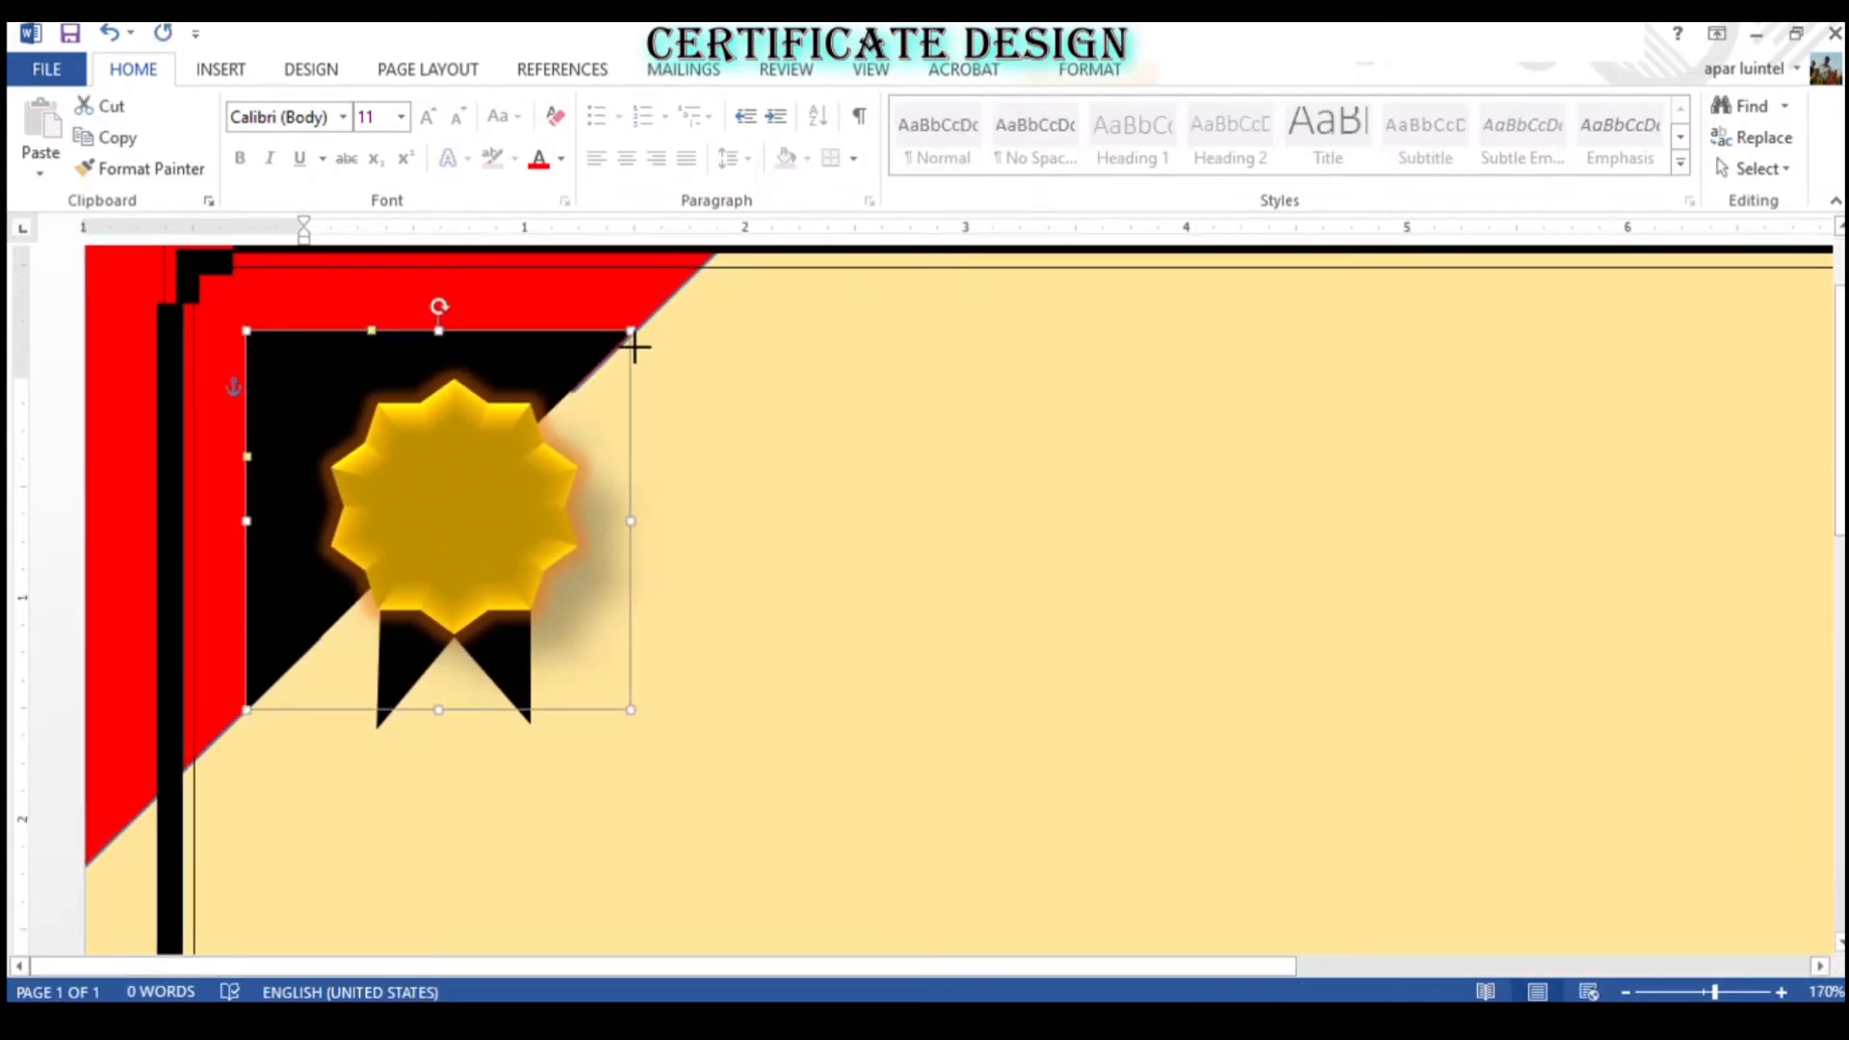
drag(634, 347, 637, 356)
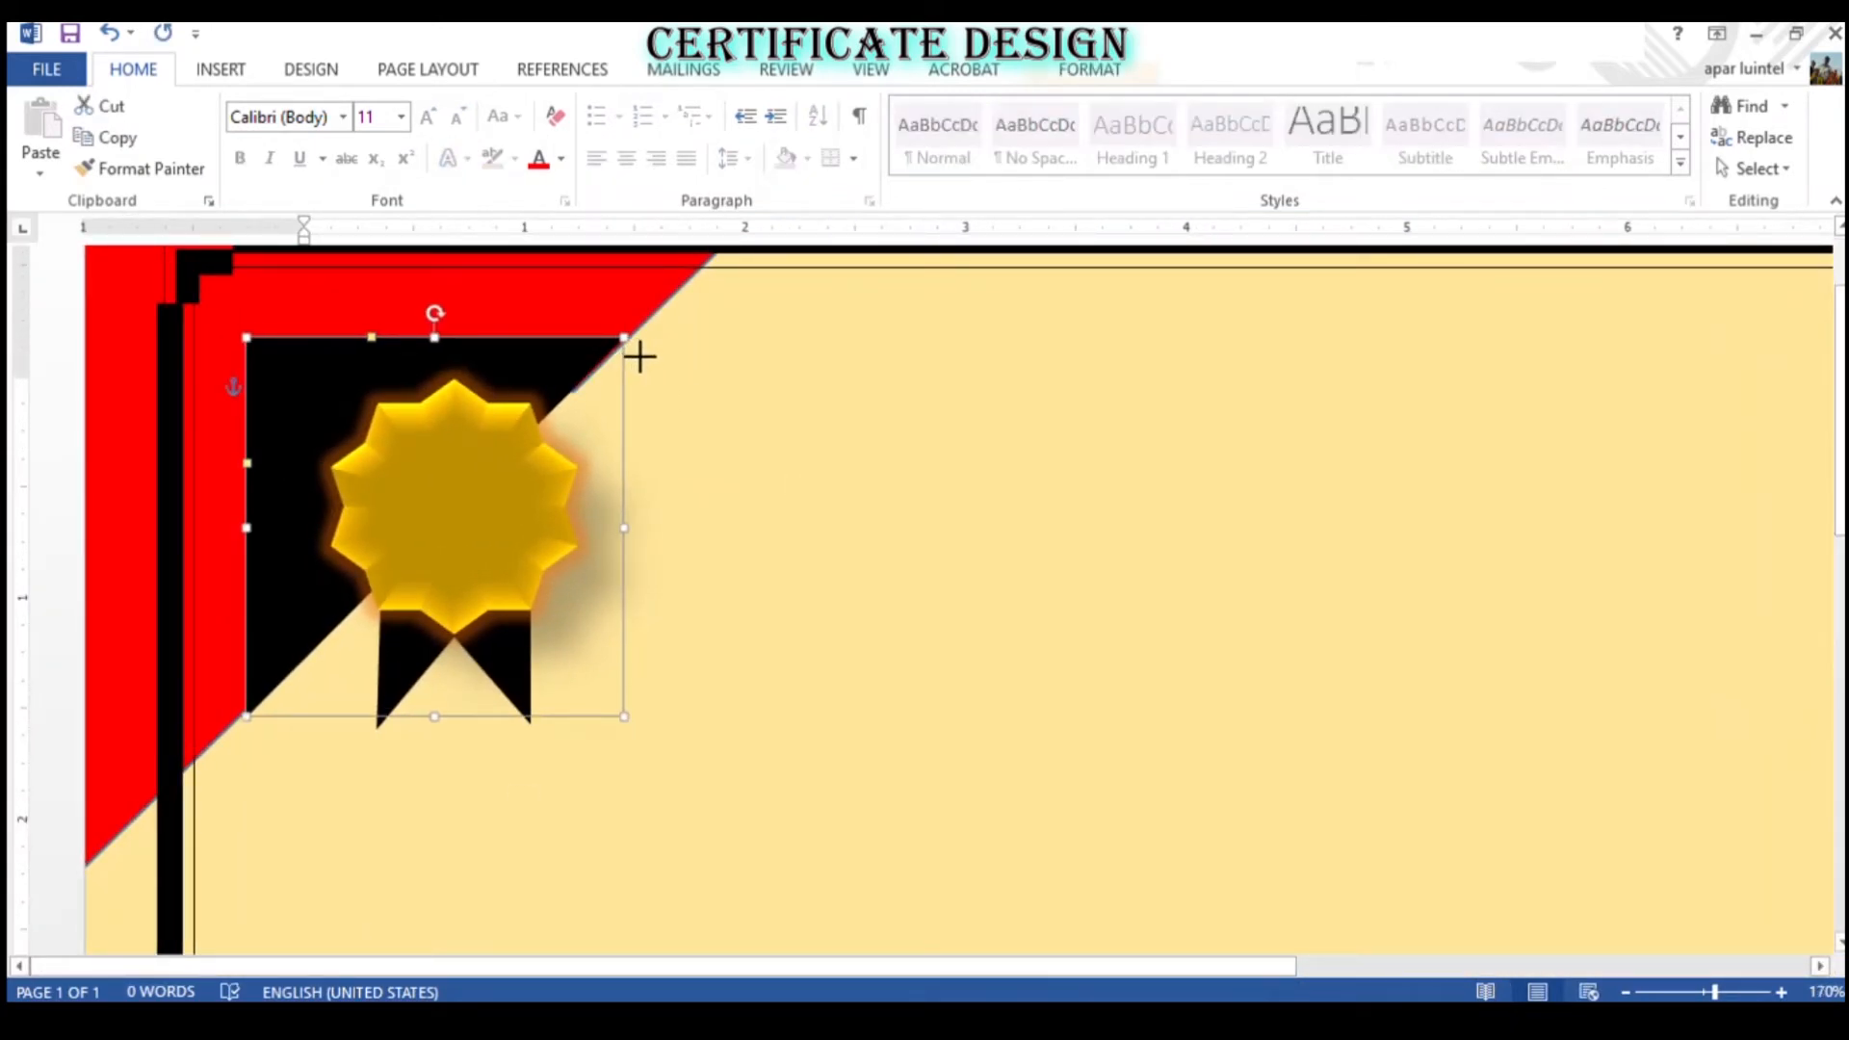
- Select the red corner shape and undo the last two adjustments
click(660, 305)
scroll(913, 647, up, 2)
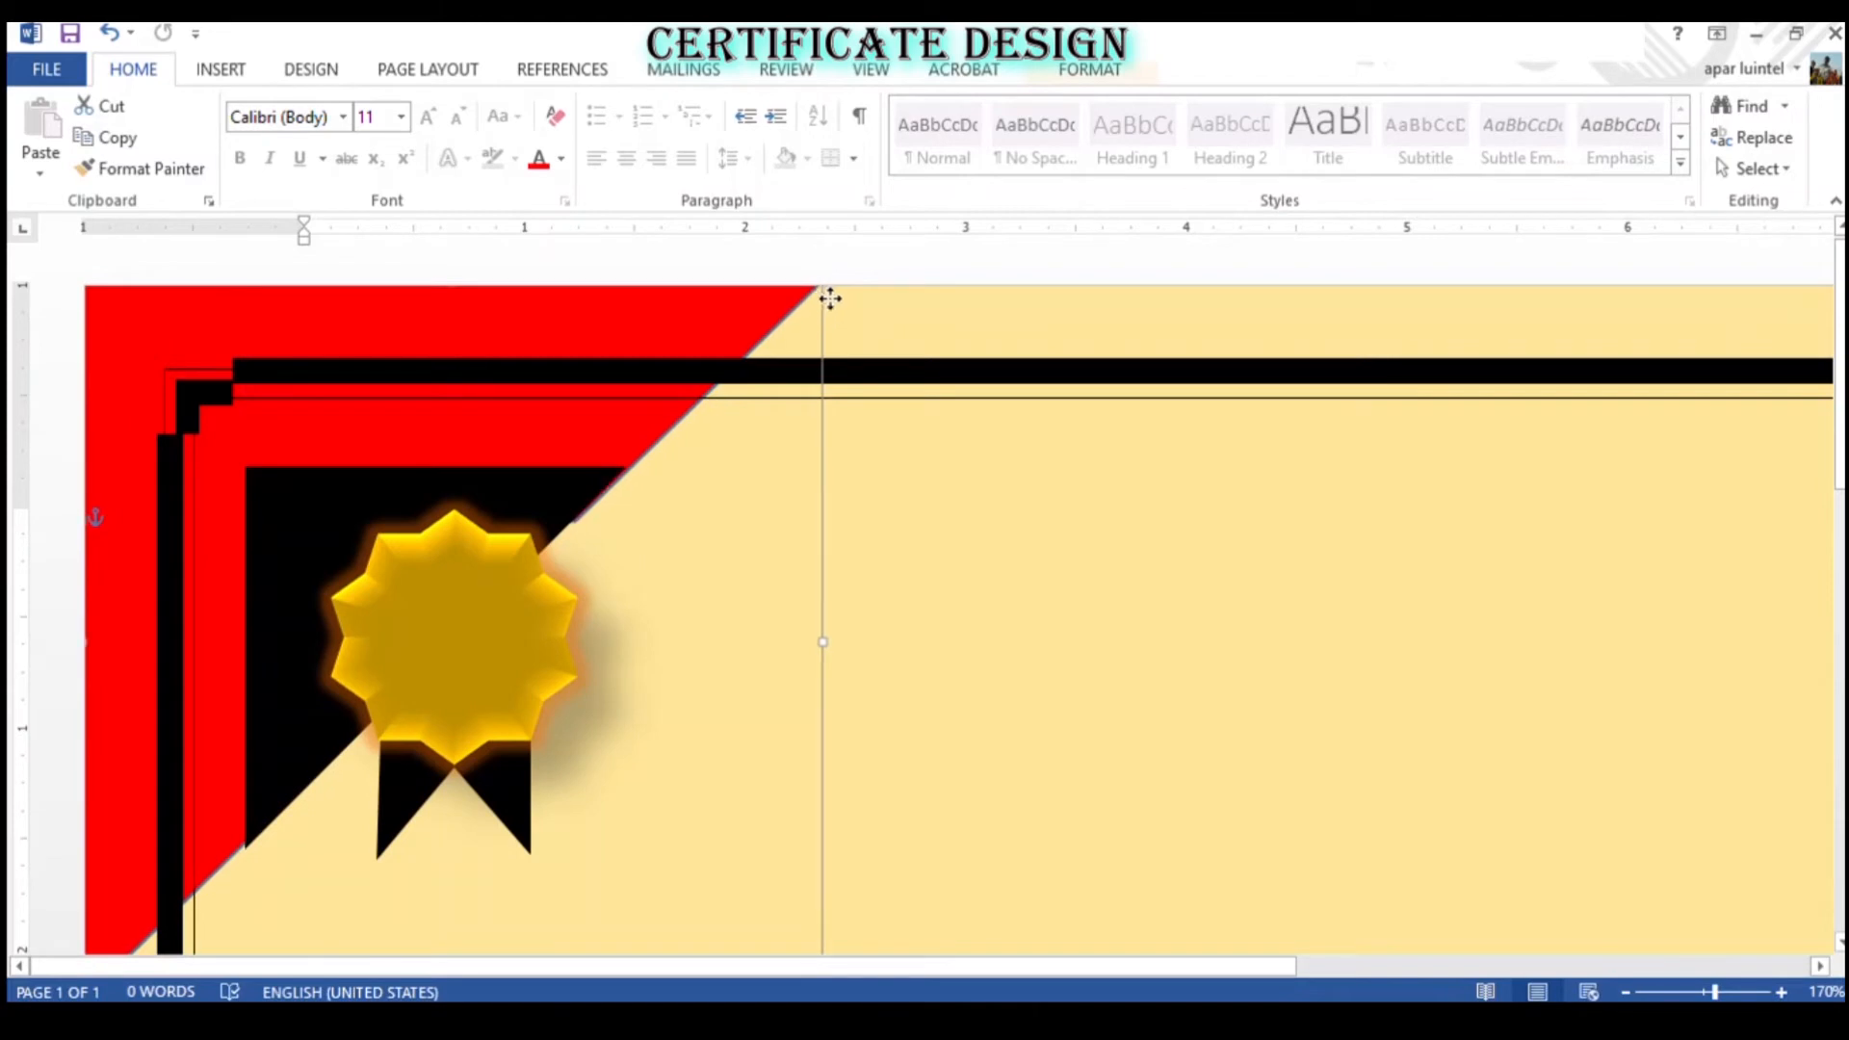
click(997, 602)
key(ctrl+z)
key(ctrl+z)
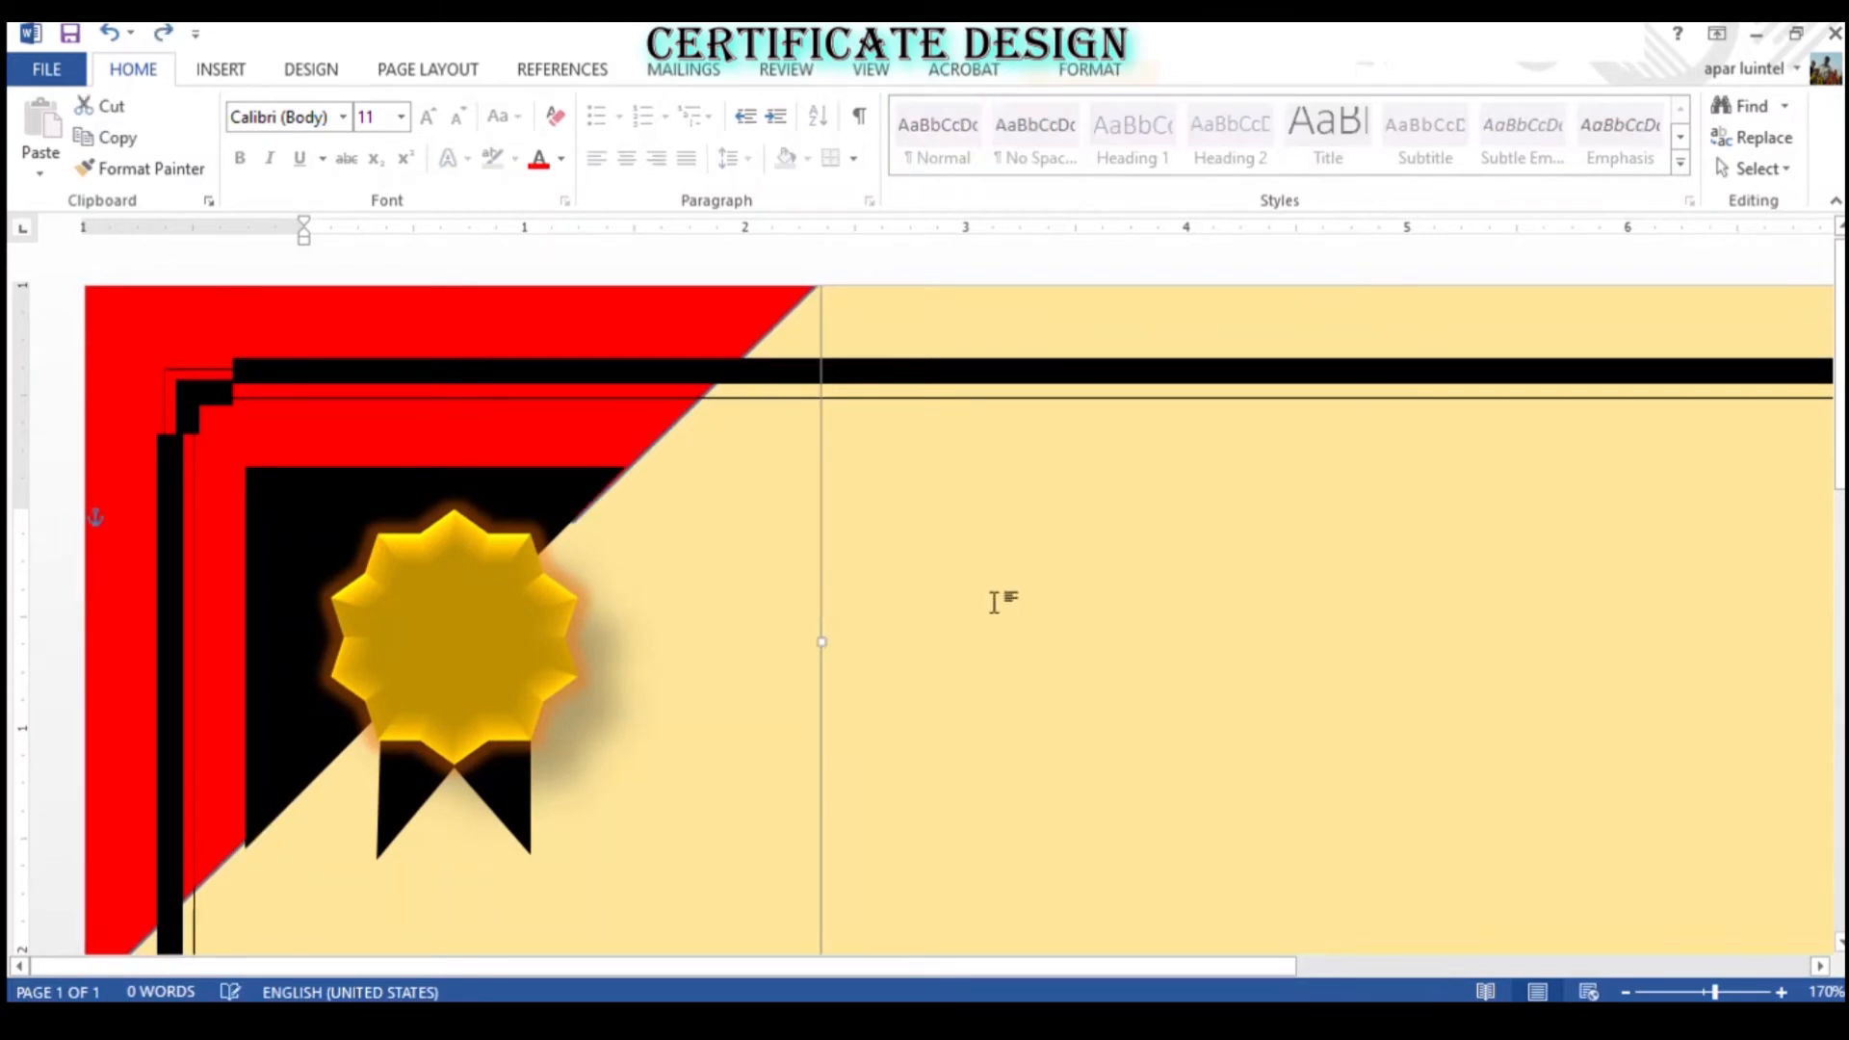
- Widen the red corner shape slightly so its diagonal edge runs closer to the black half frame's cut edge
click(995, 602)
click(639, 413)
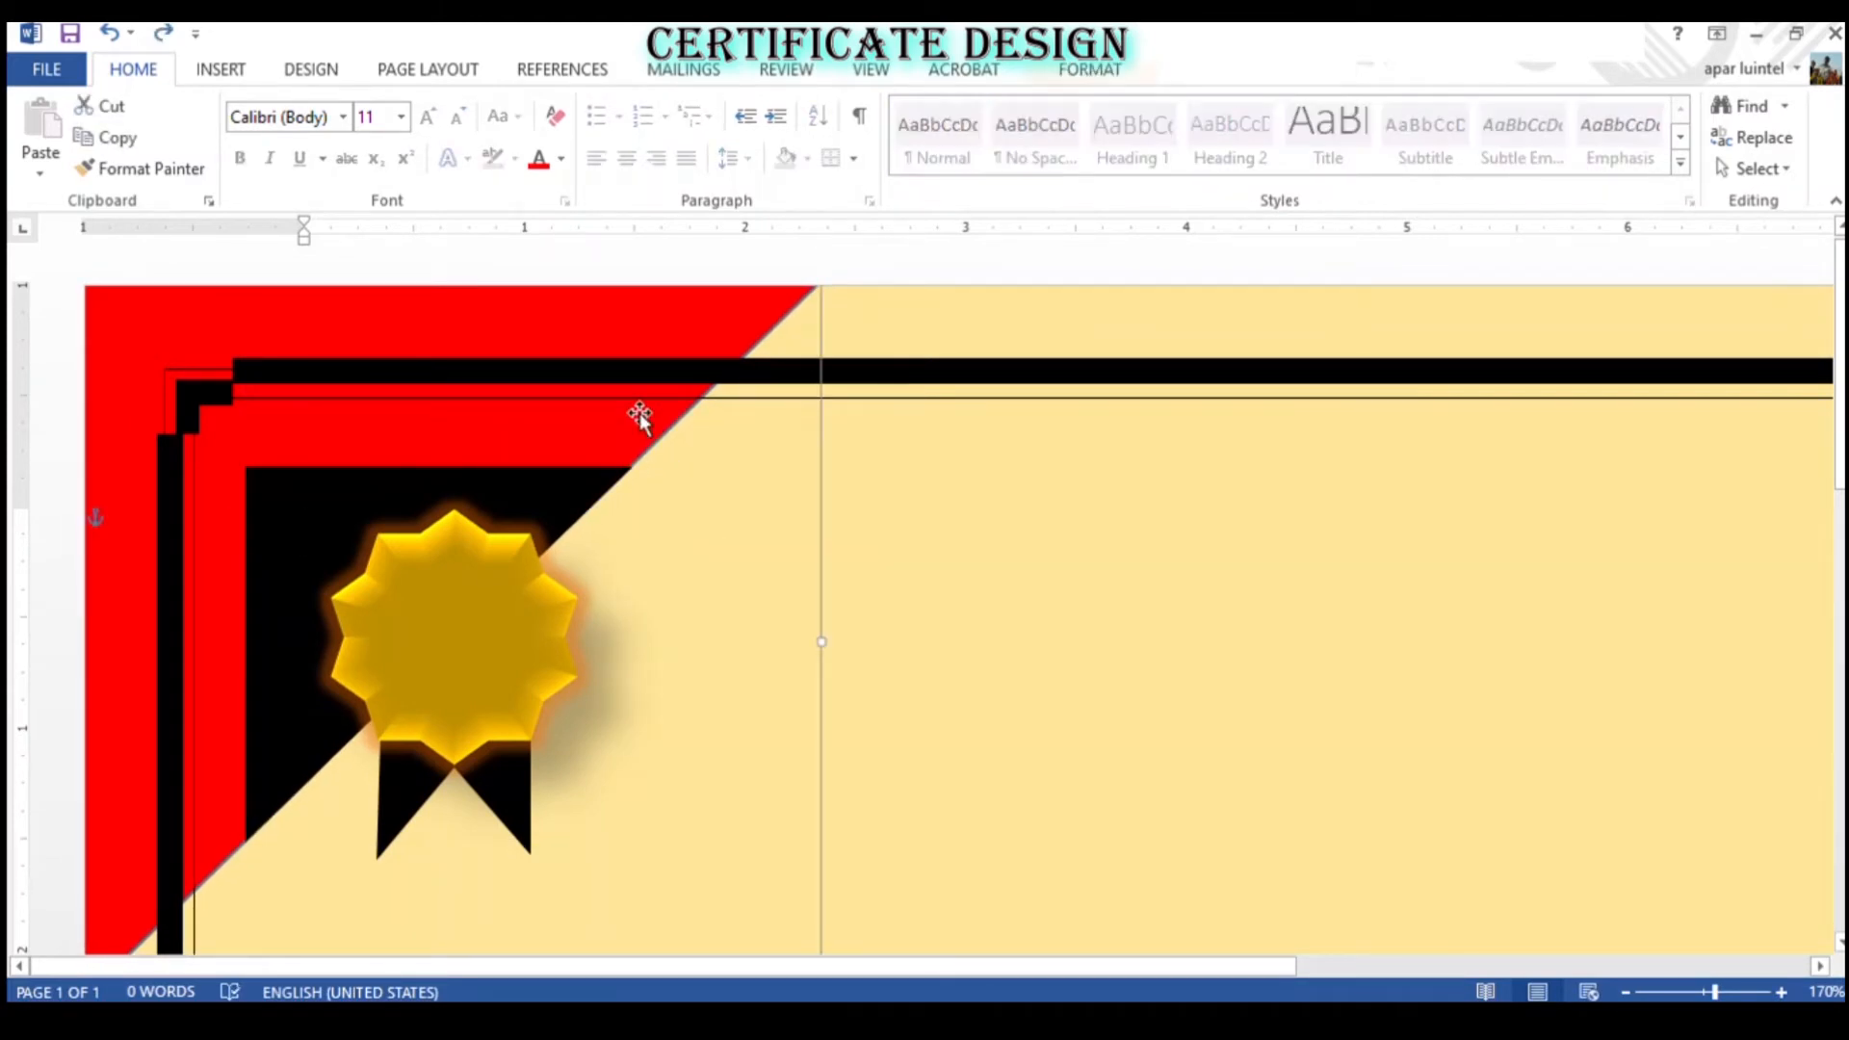
mouse_move(822, 642)
mouse_down()
mouse_move(842, 652)
mouse_move(814, 641)
mouse_up()
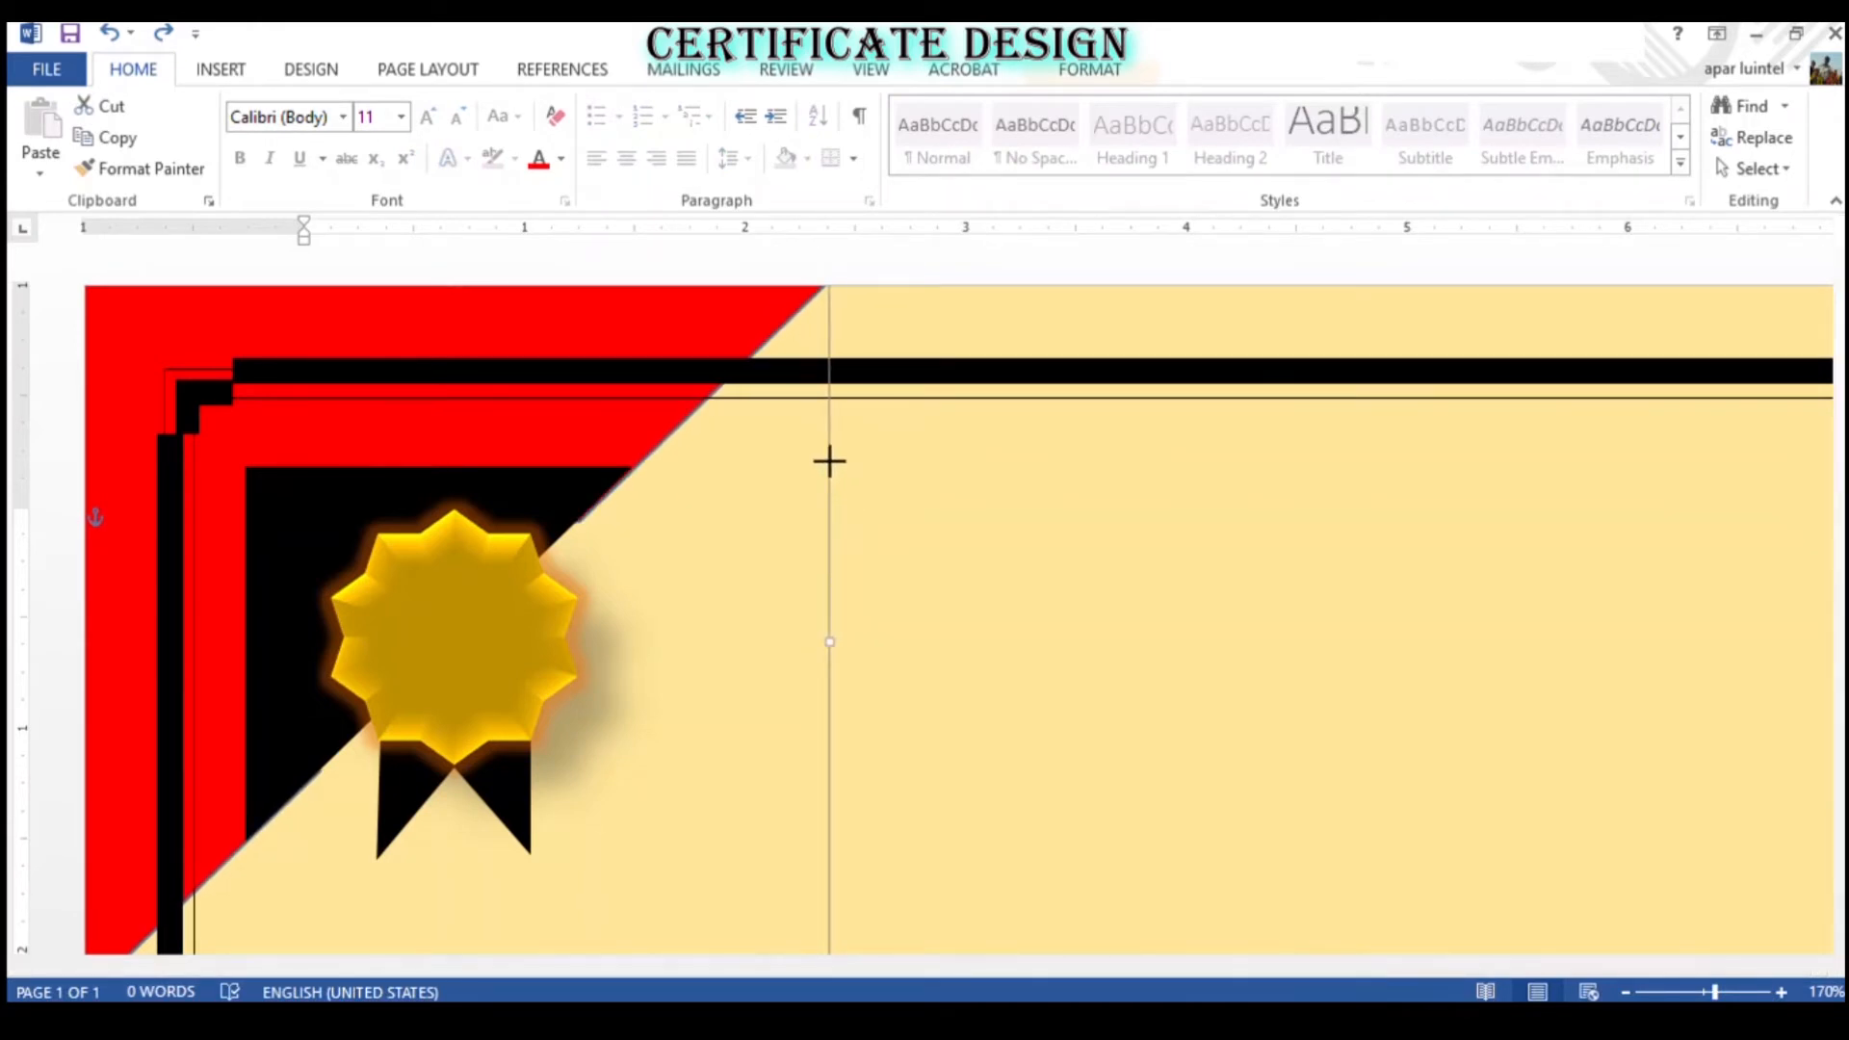
drag(830, 465, 839, 476)
click(927, 496)
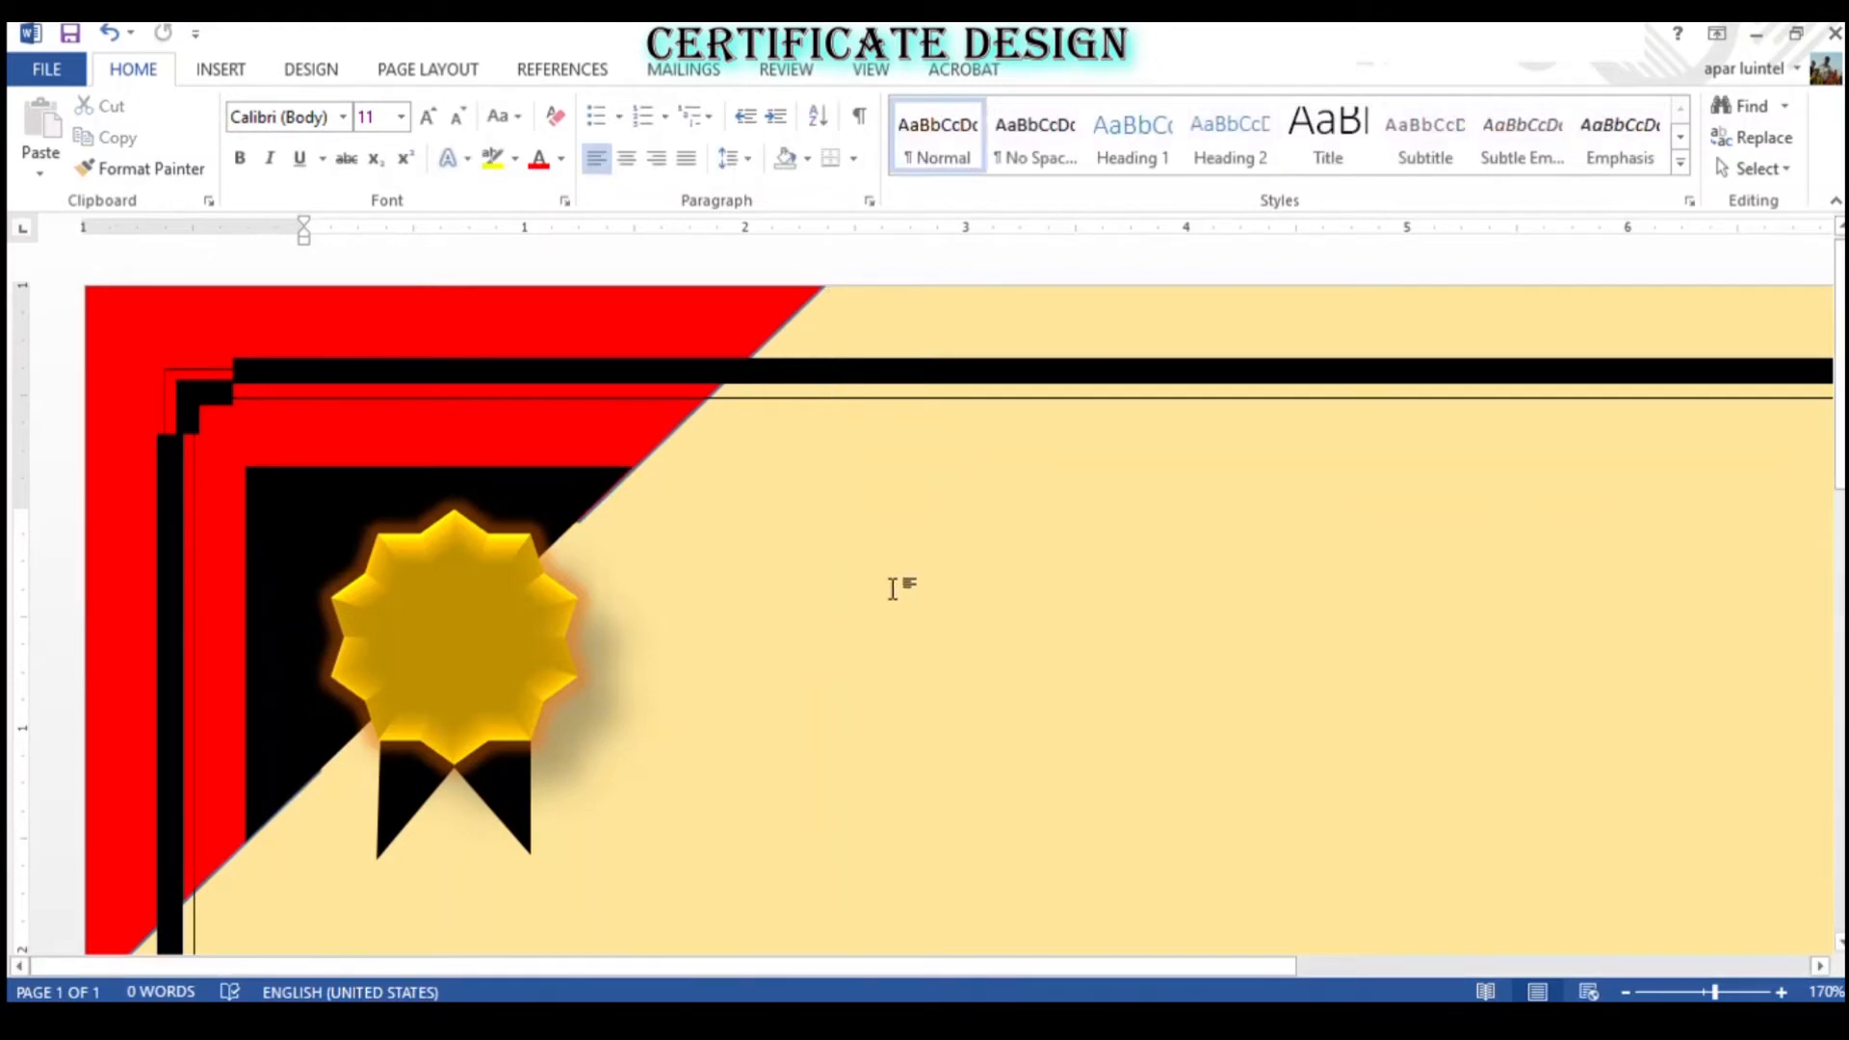
- Widen the black half frame slightly so its upper end reaches the red shape's diagonal edge
click(606, 481)
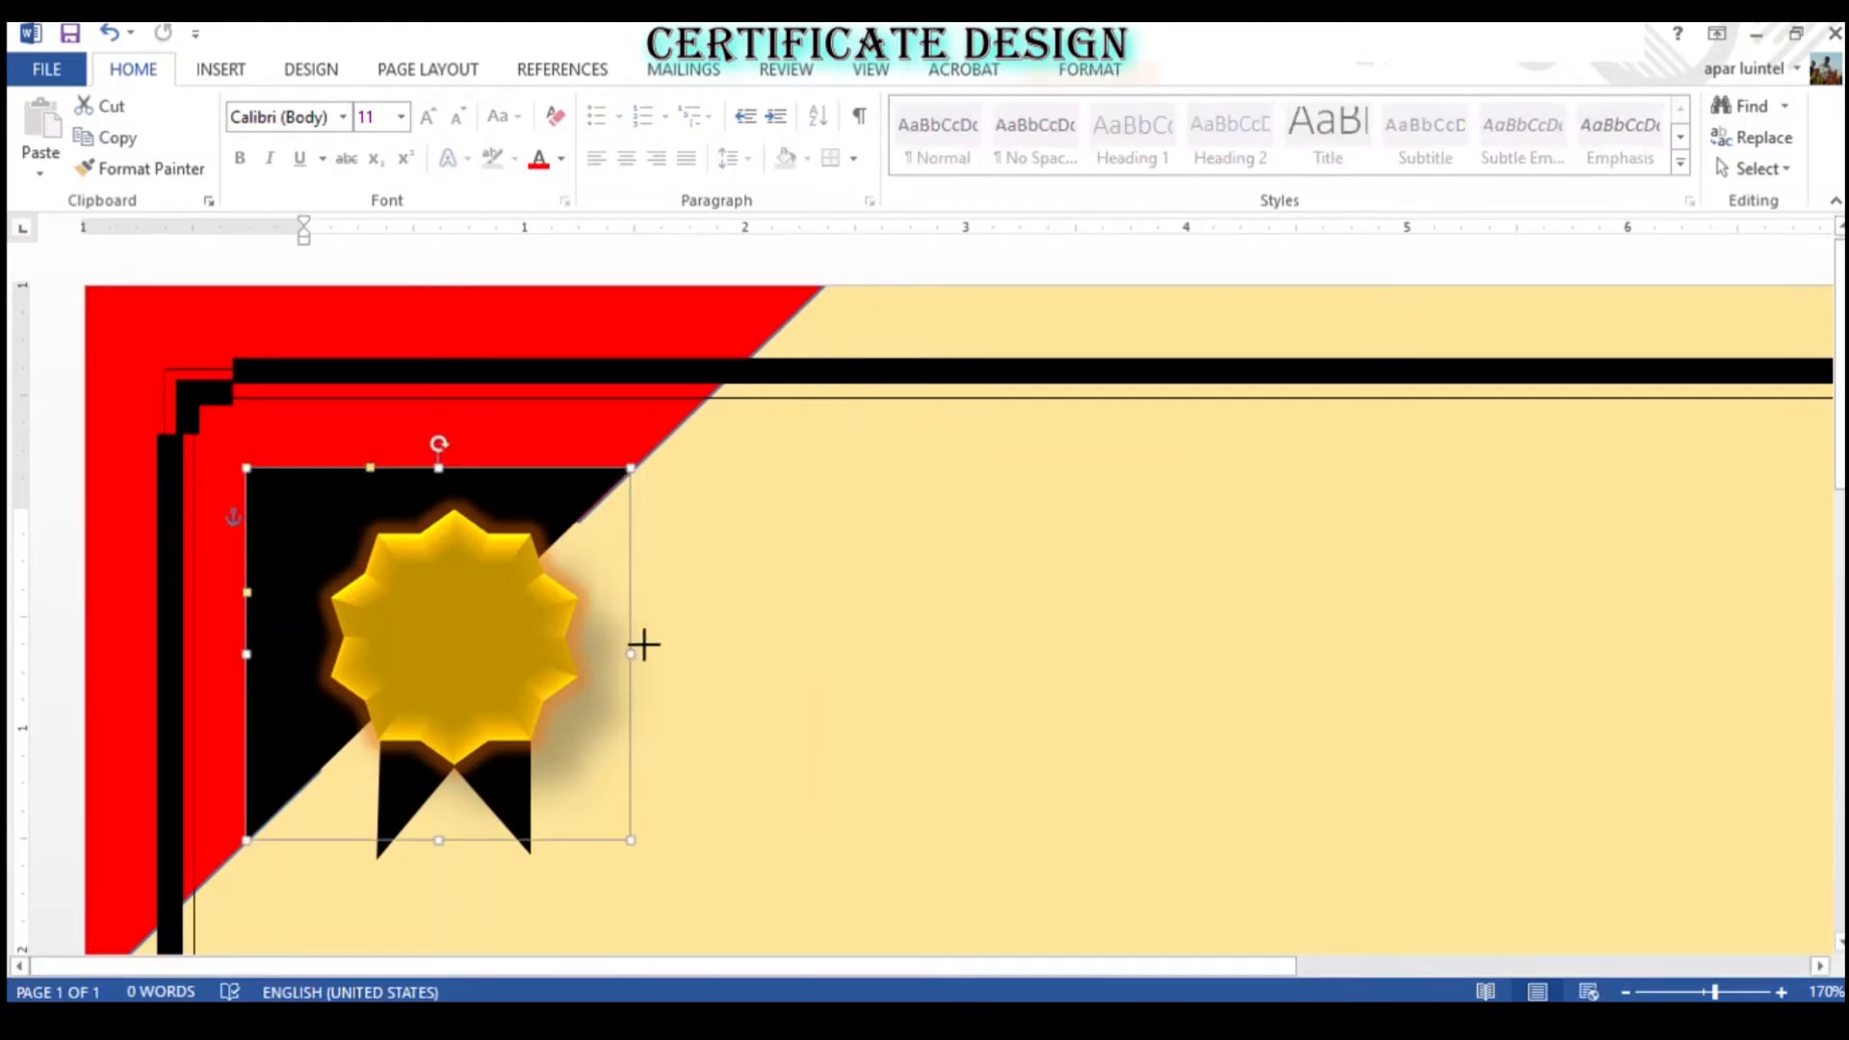
drag(643, 645, 643, 524)
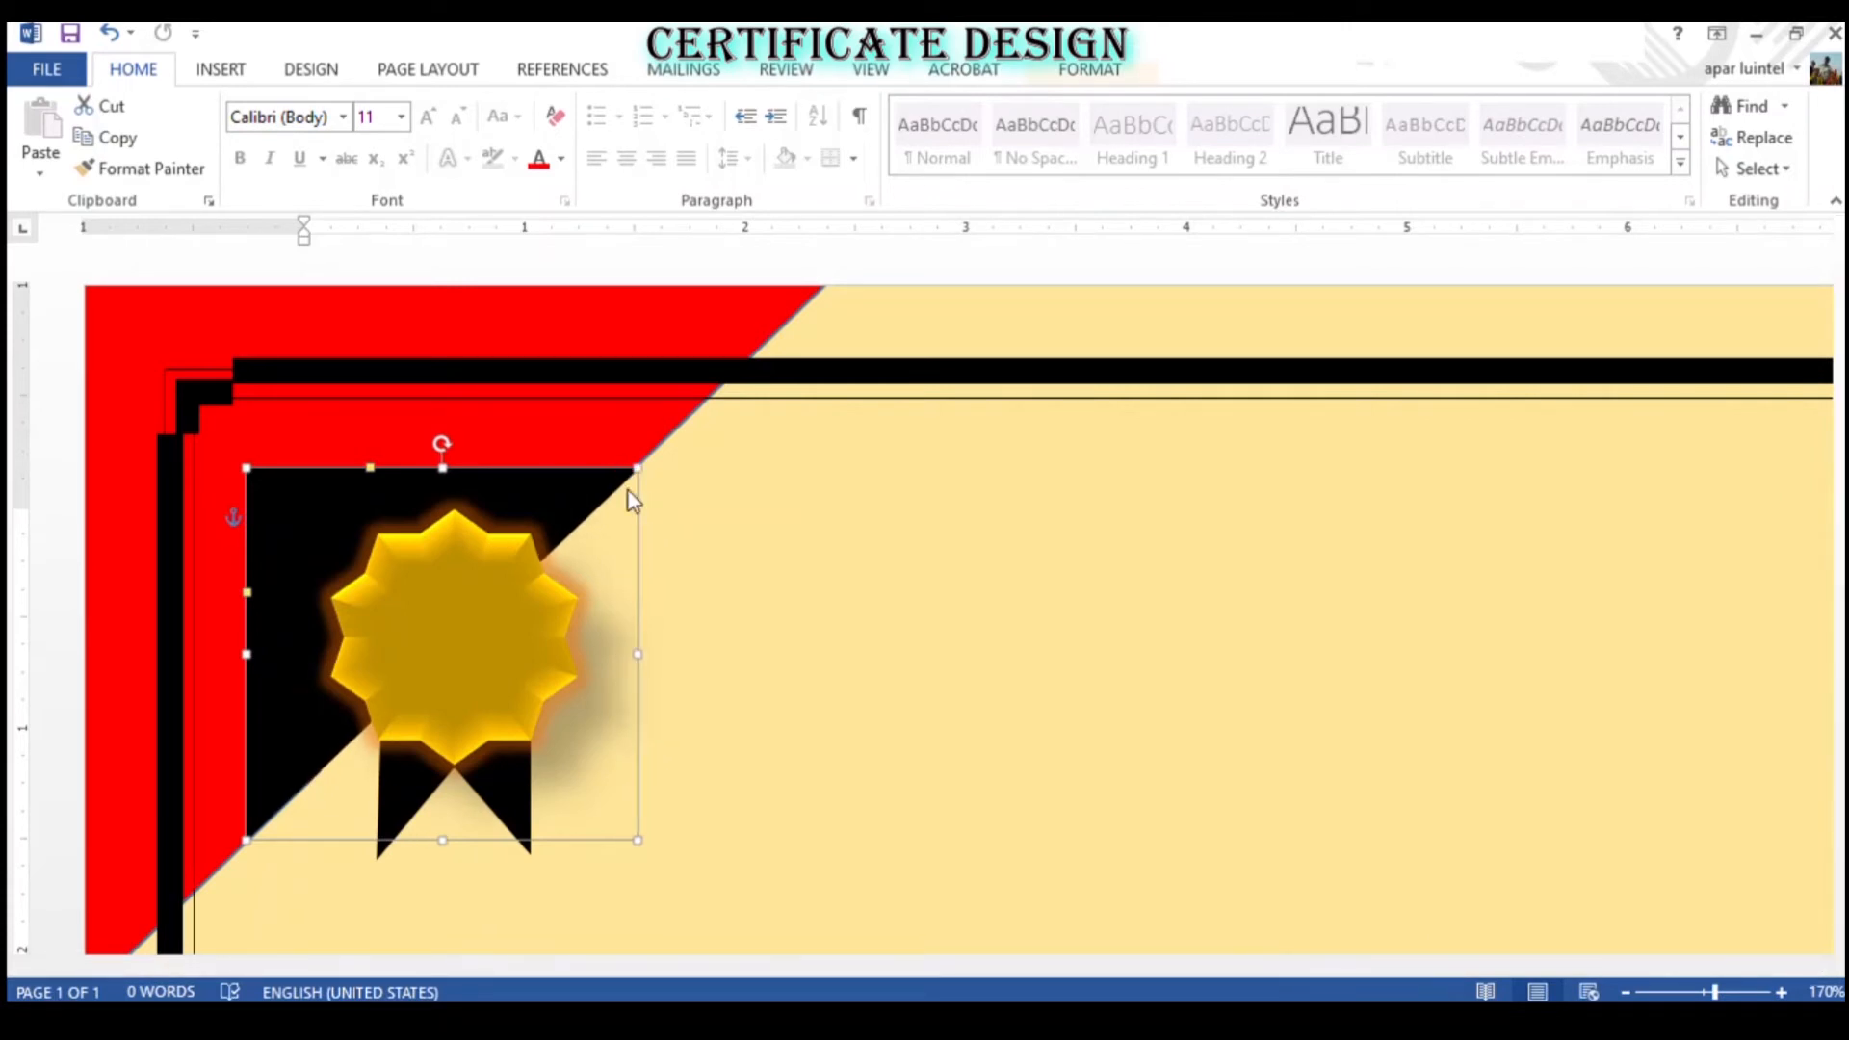
click(754, 501)
scroll(799, 539, down, 6)
scroll(799, 539, down, 3)
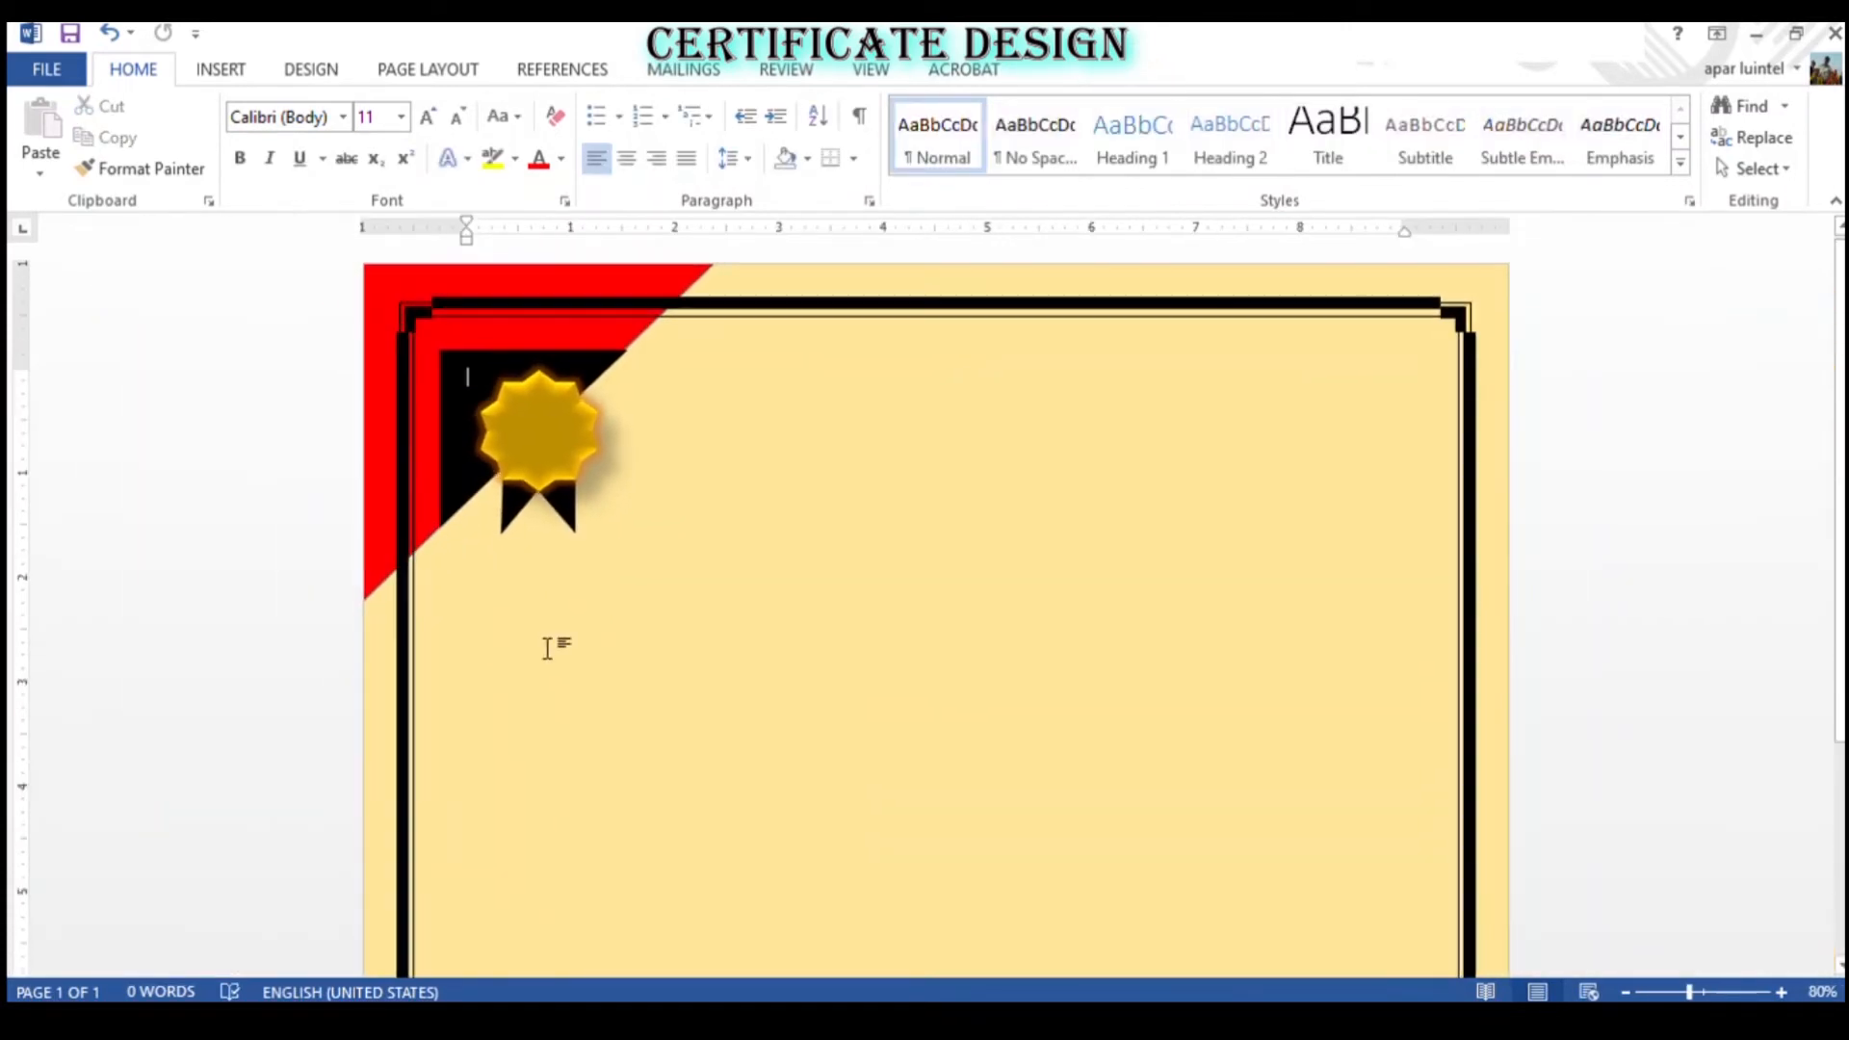
- Adjust the black half frame's cut angle and extend its upper outer corner to follow the red shape's diagonal
scroll(606, 385, up, 6)
scroll(270, 349, up, 4)
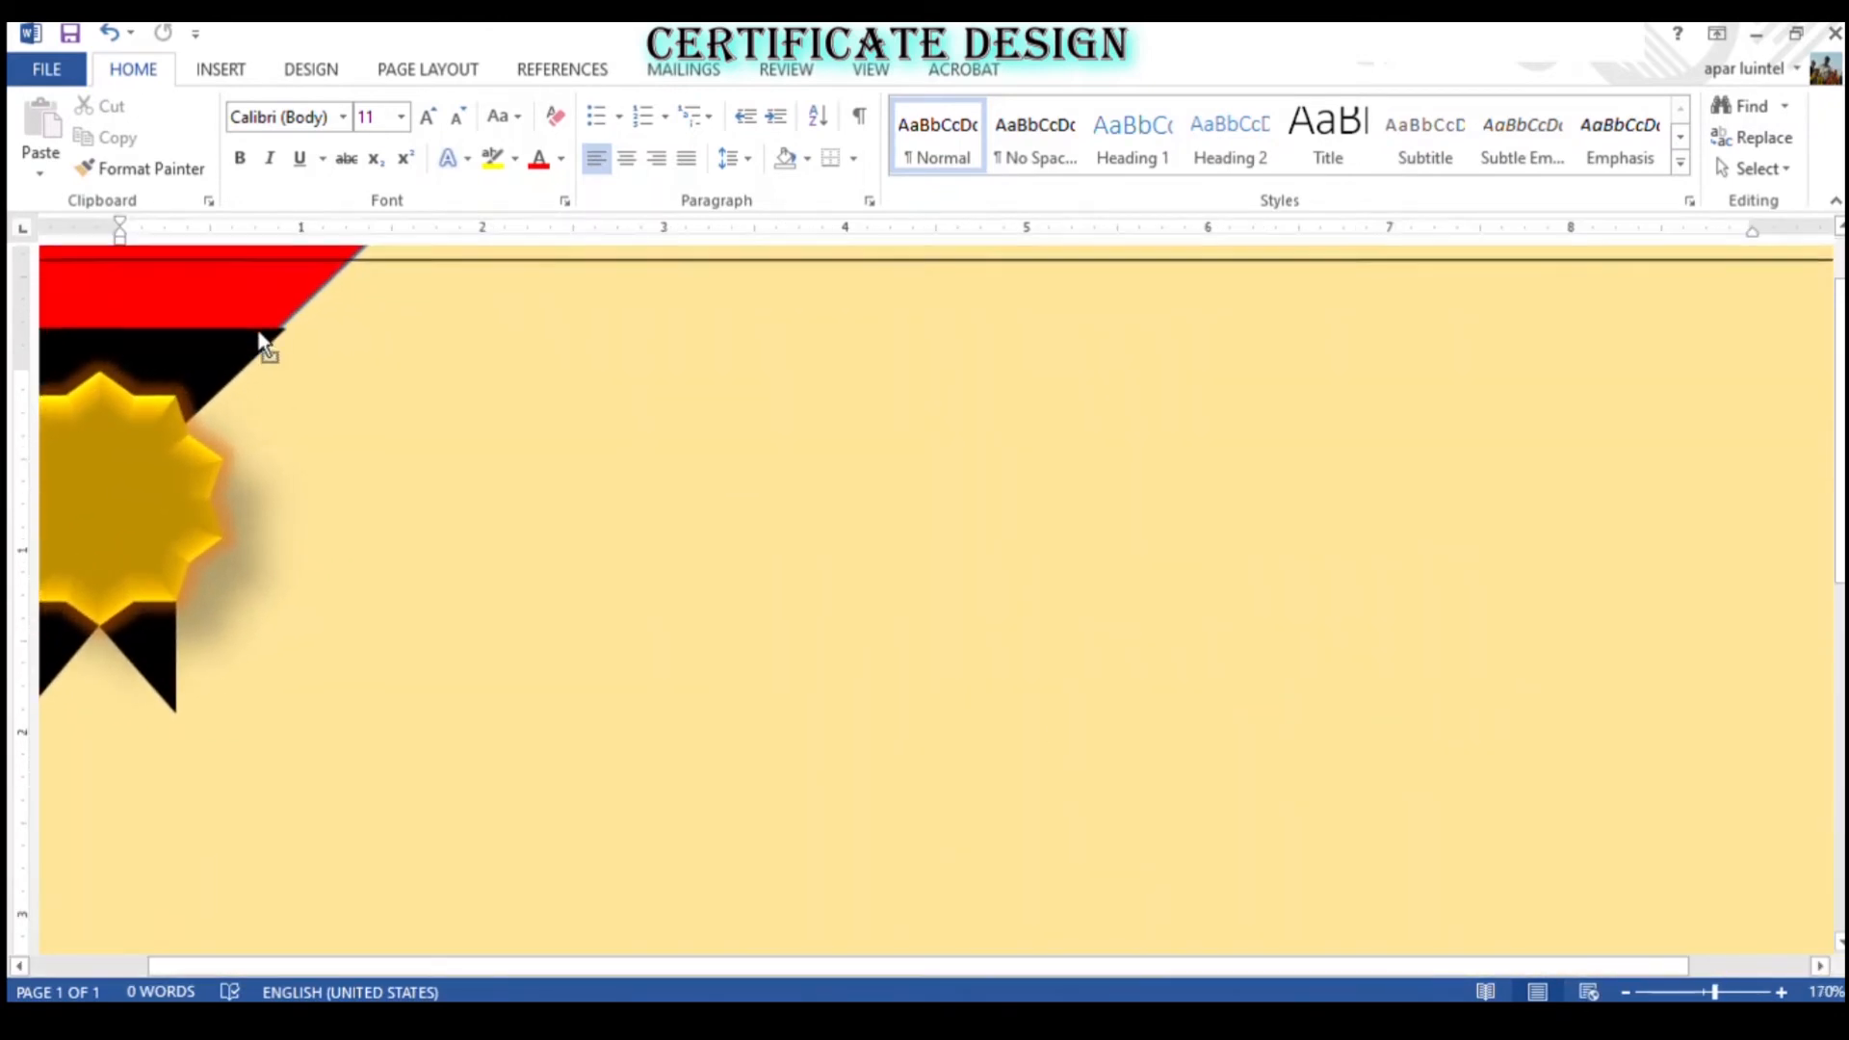
scroll(1168, 697, up, 3)
drag(732, 967, 429, 961)
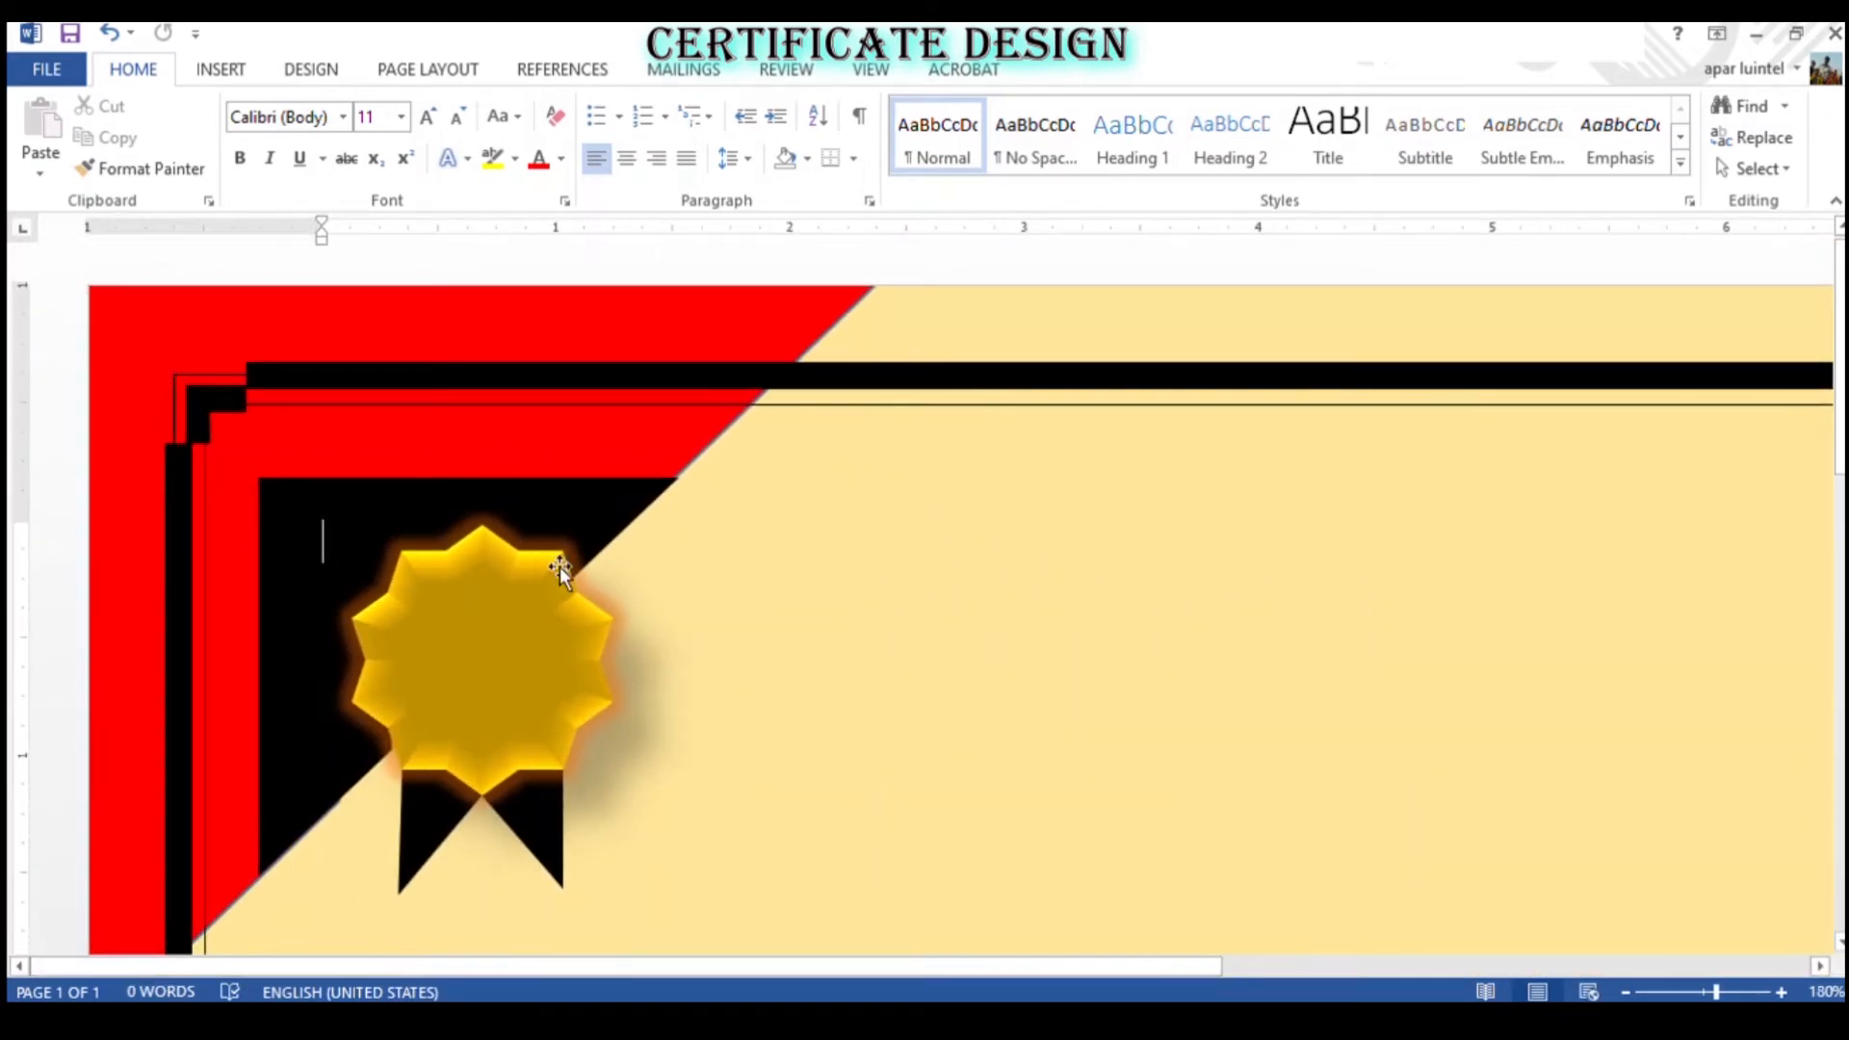
click(595, 516)
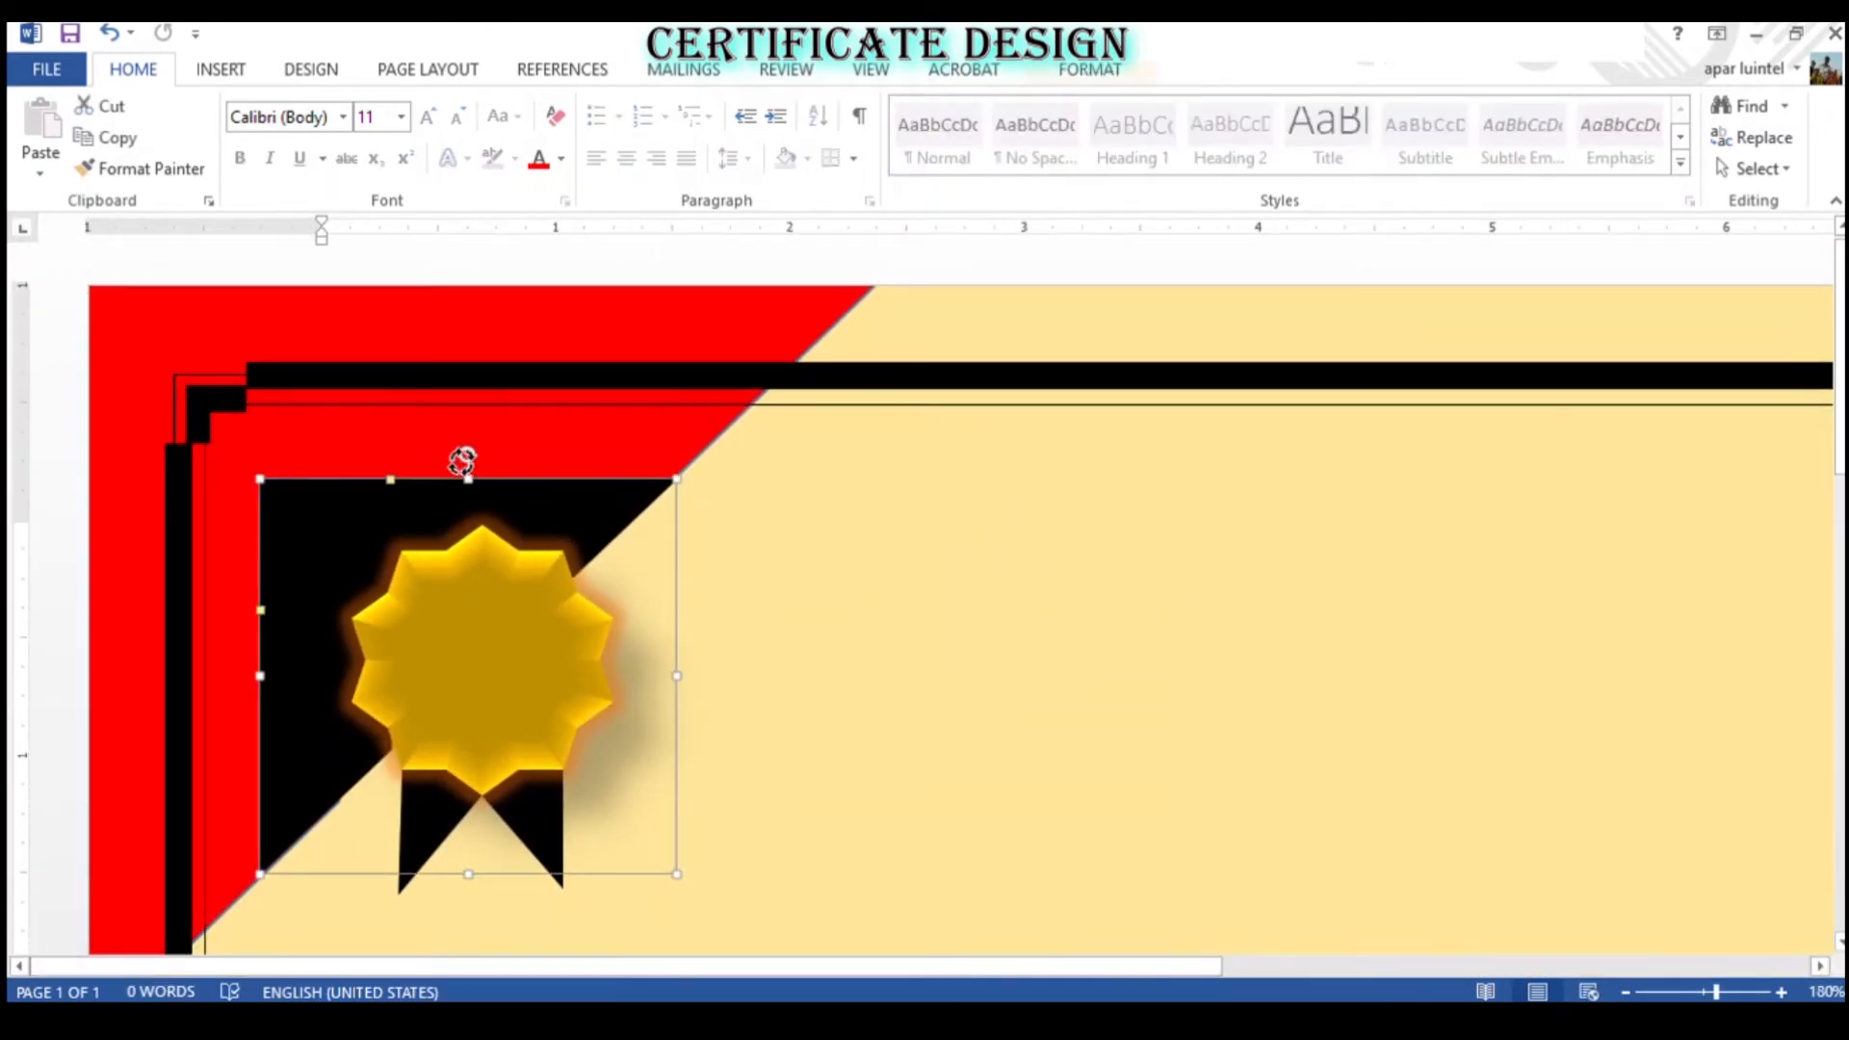
click(787, 531)
click(518, 520)
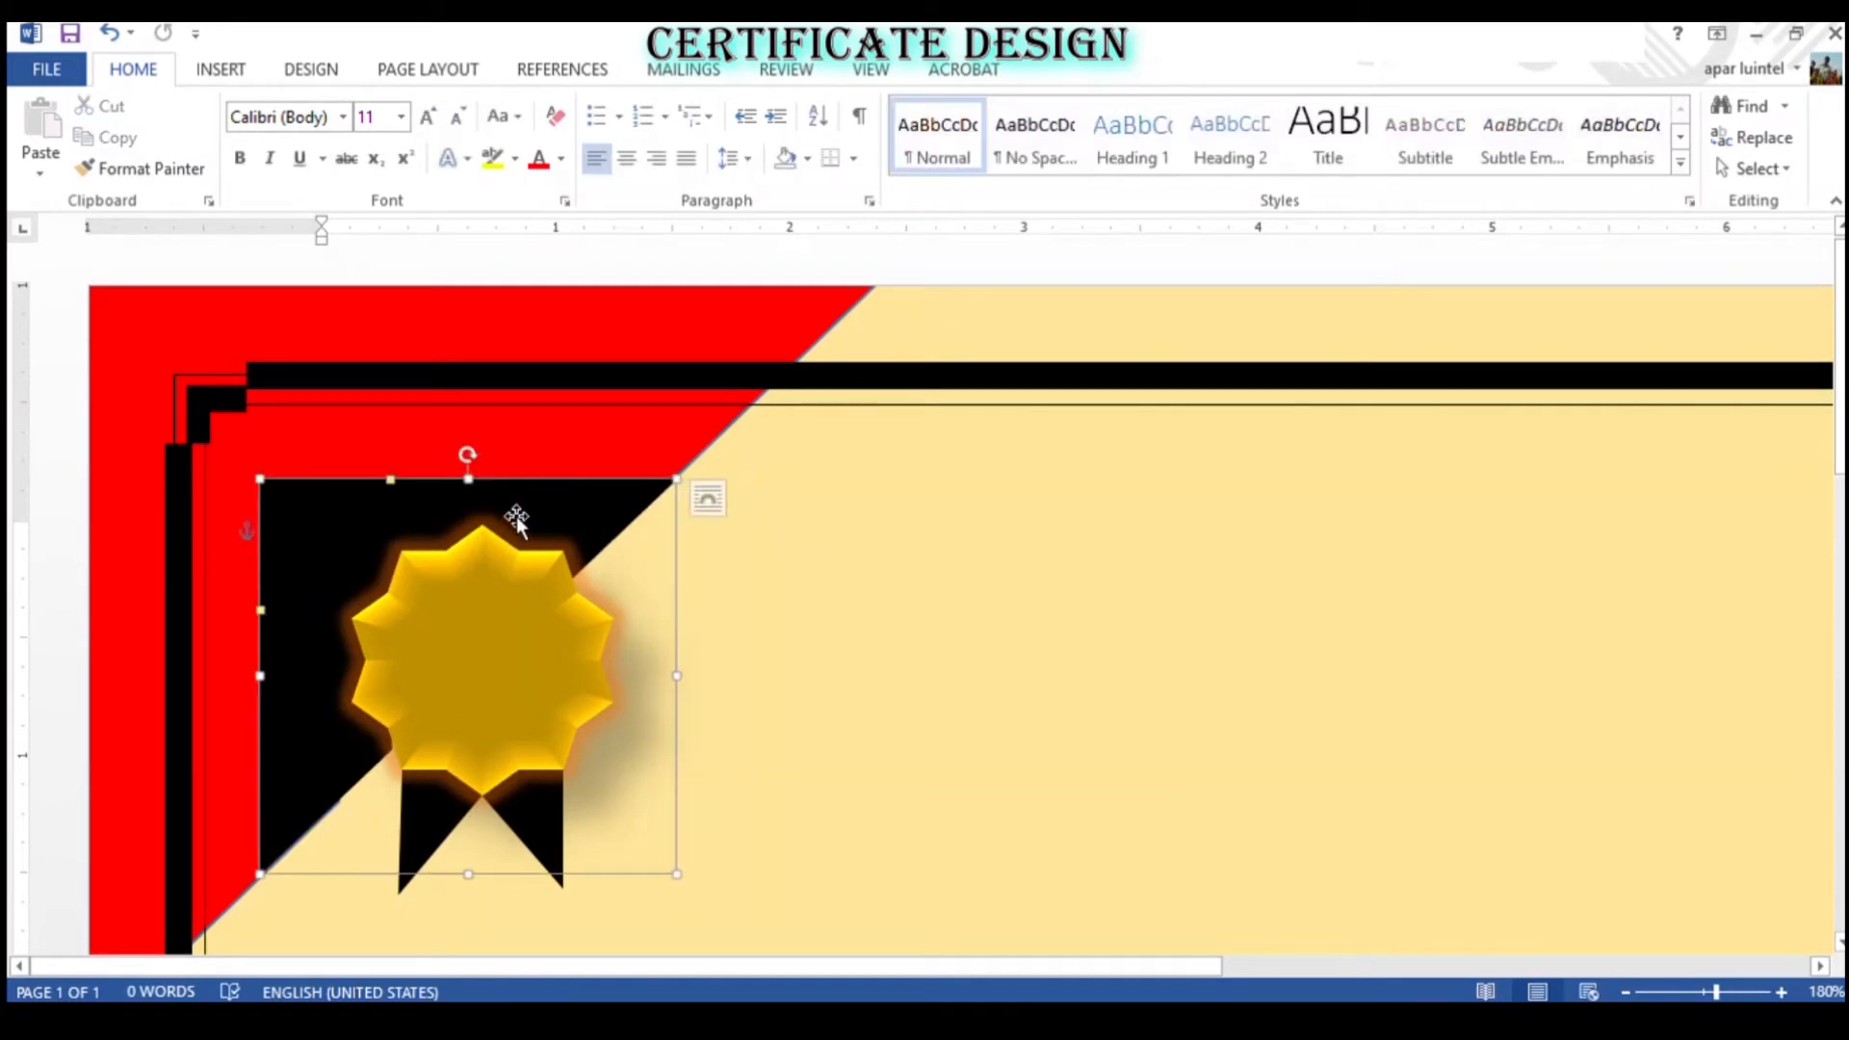
drag(463, 453, 410, 598)
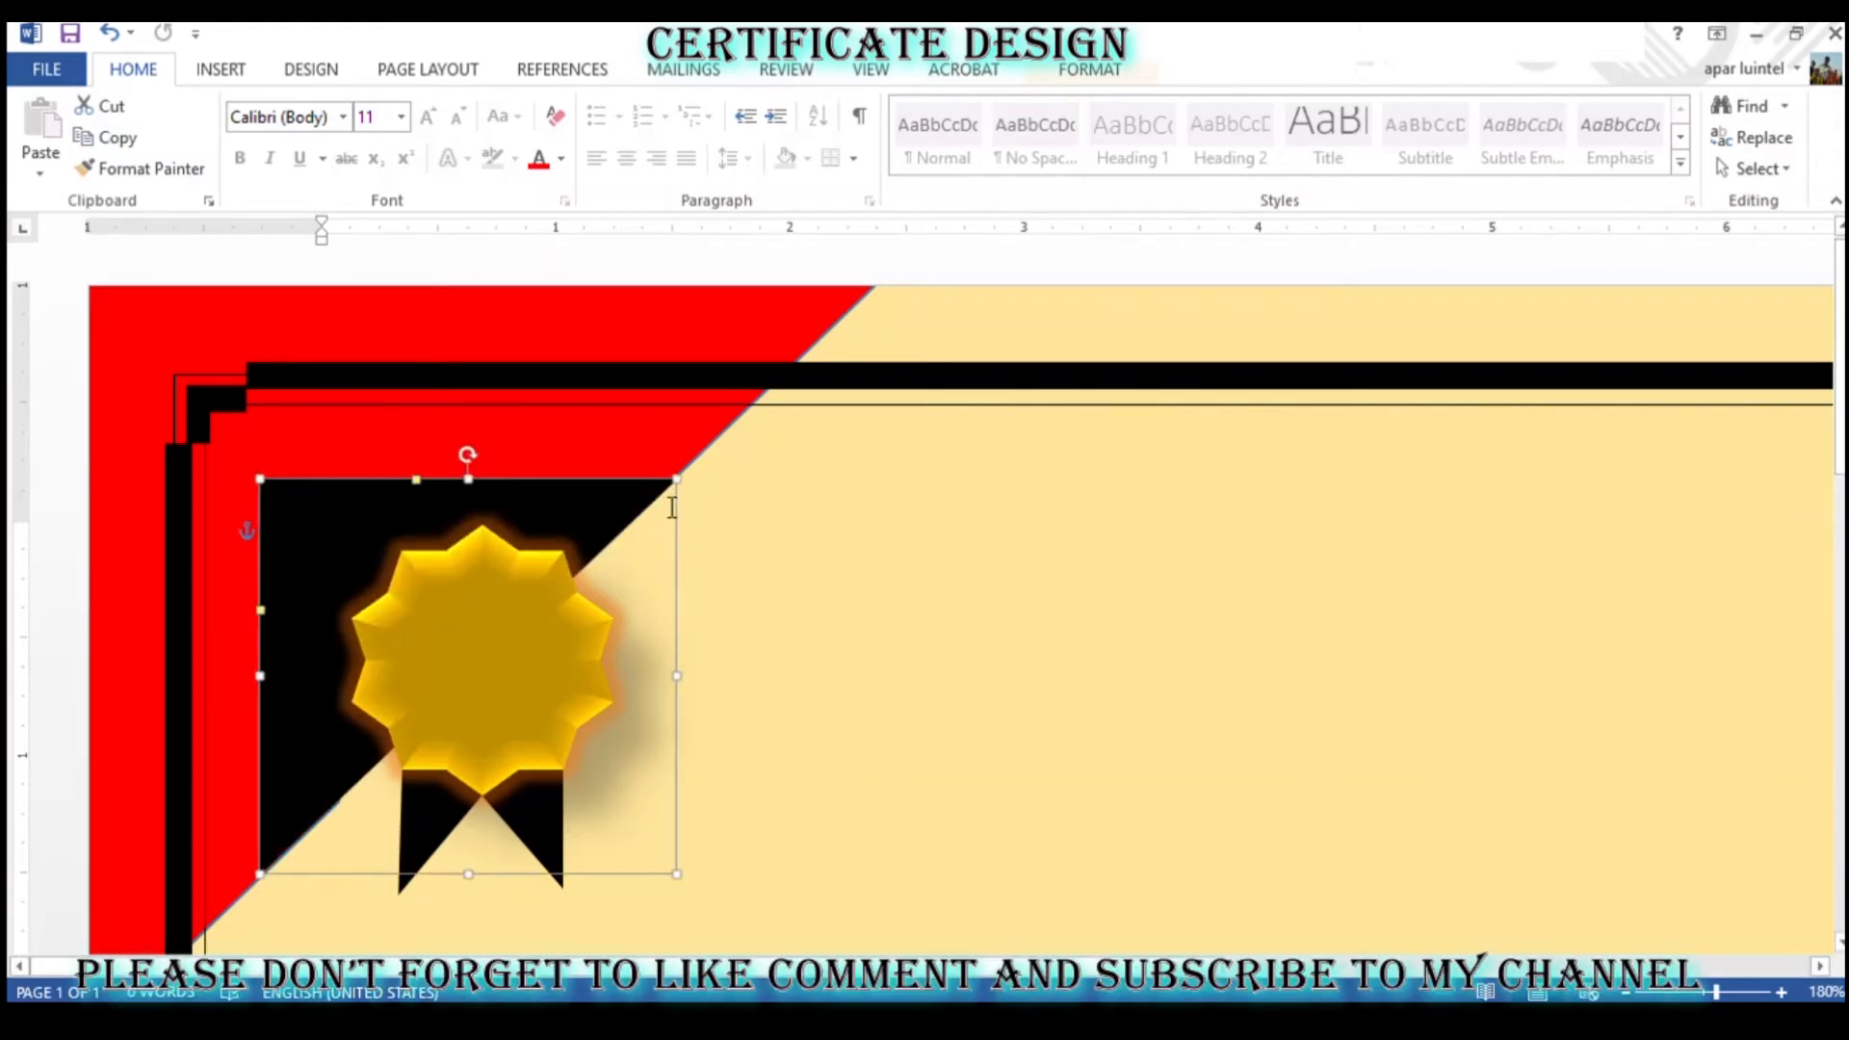
mouse_move(684, 494)
mouse_down()
mouse_move(755, 487)
mouse_move(763, 425)
mouse_move(697, 480)
mouse_up()
click(857, 546)
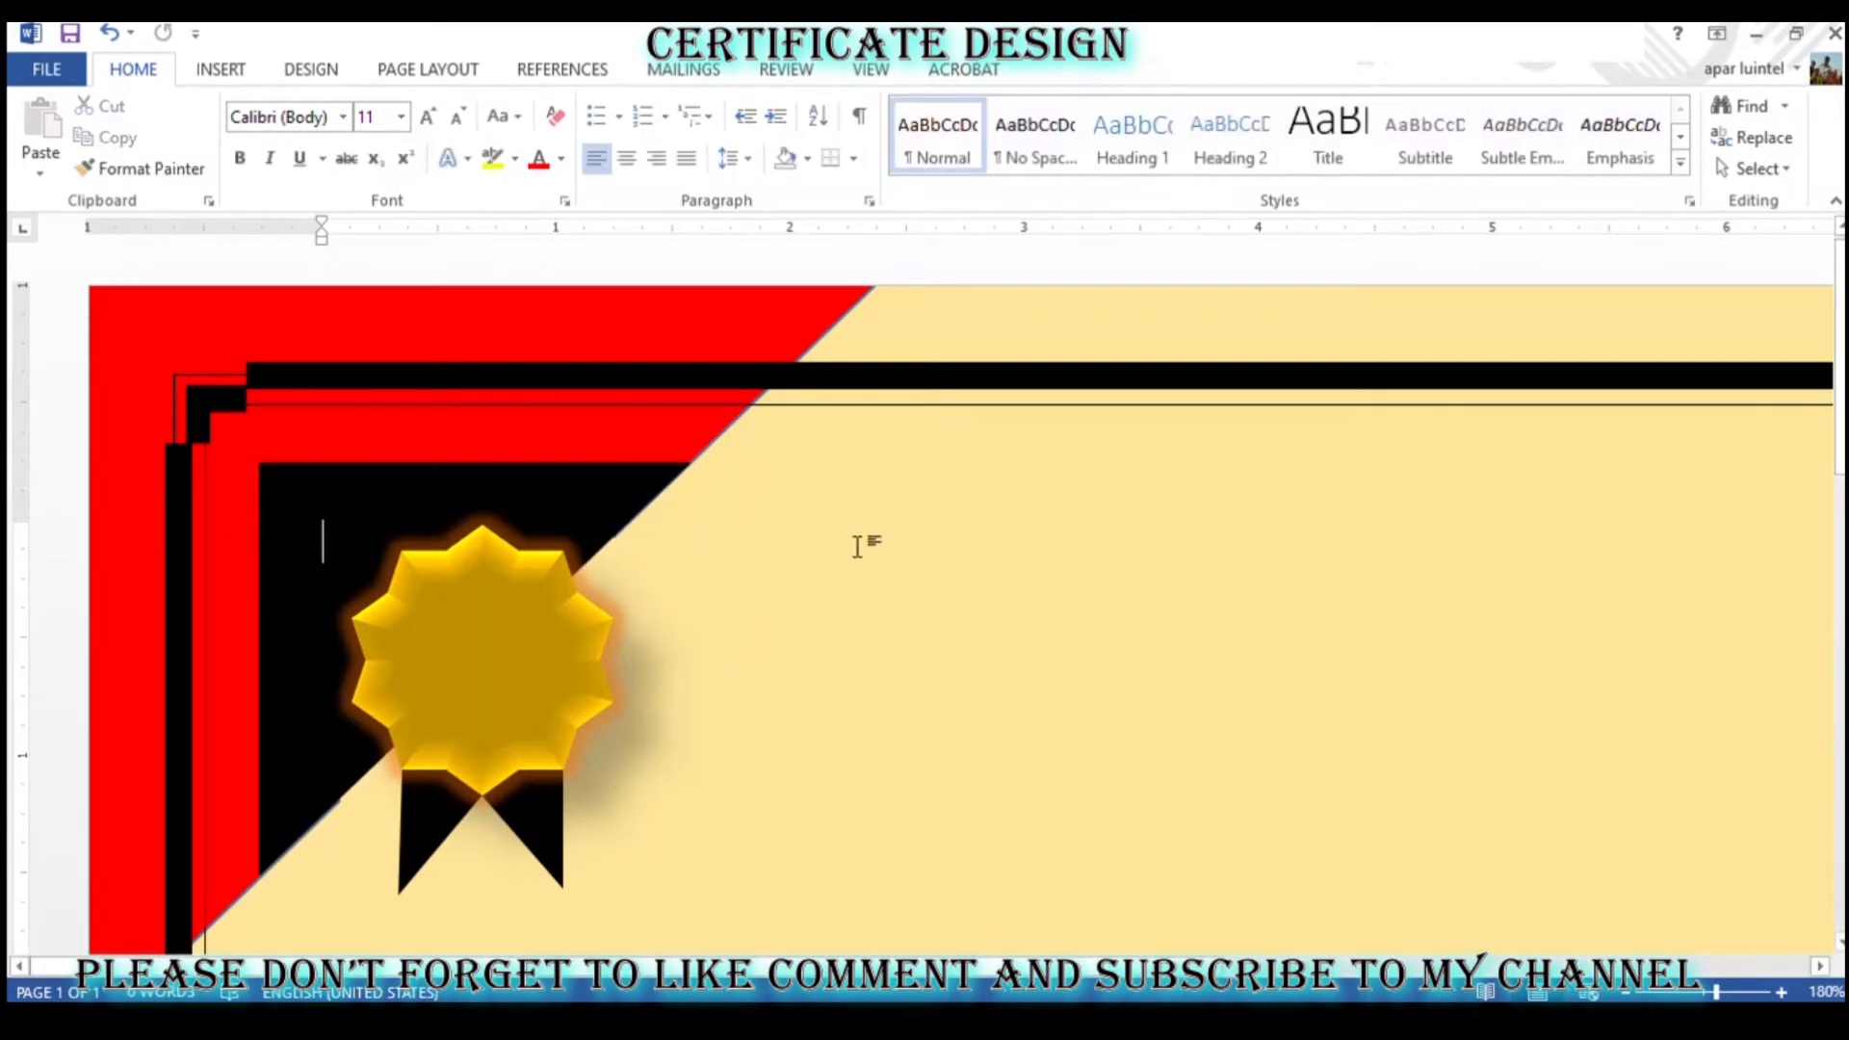
- Change the red corner shape's outline to a light gold that blends with the page background
scroll(890, 616, down, 3)
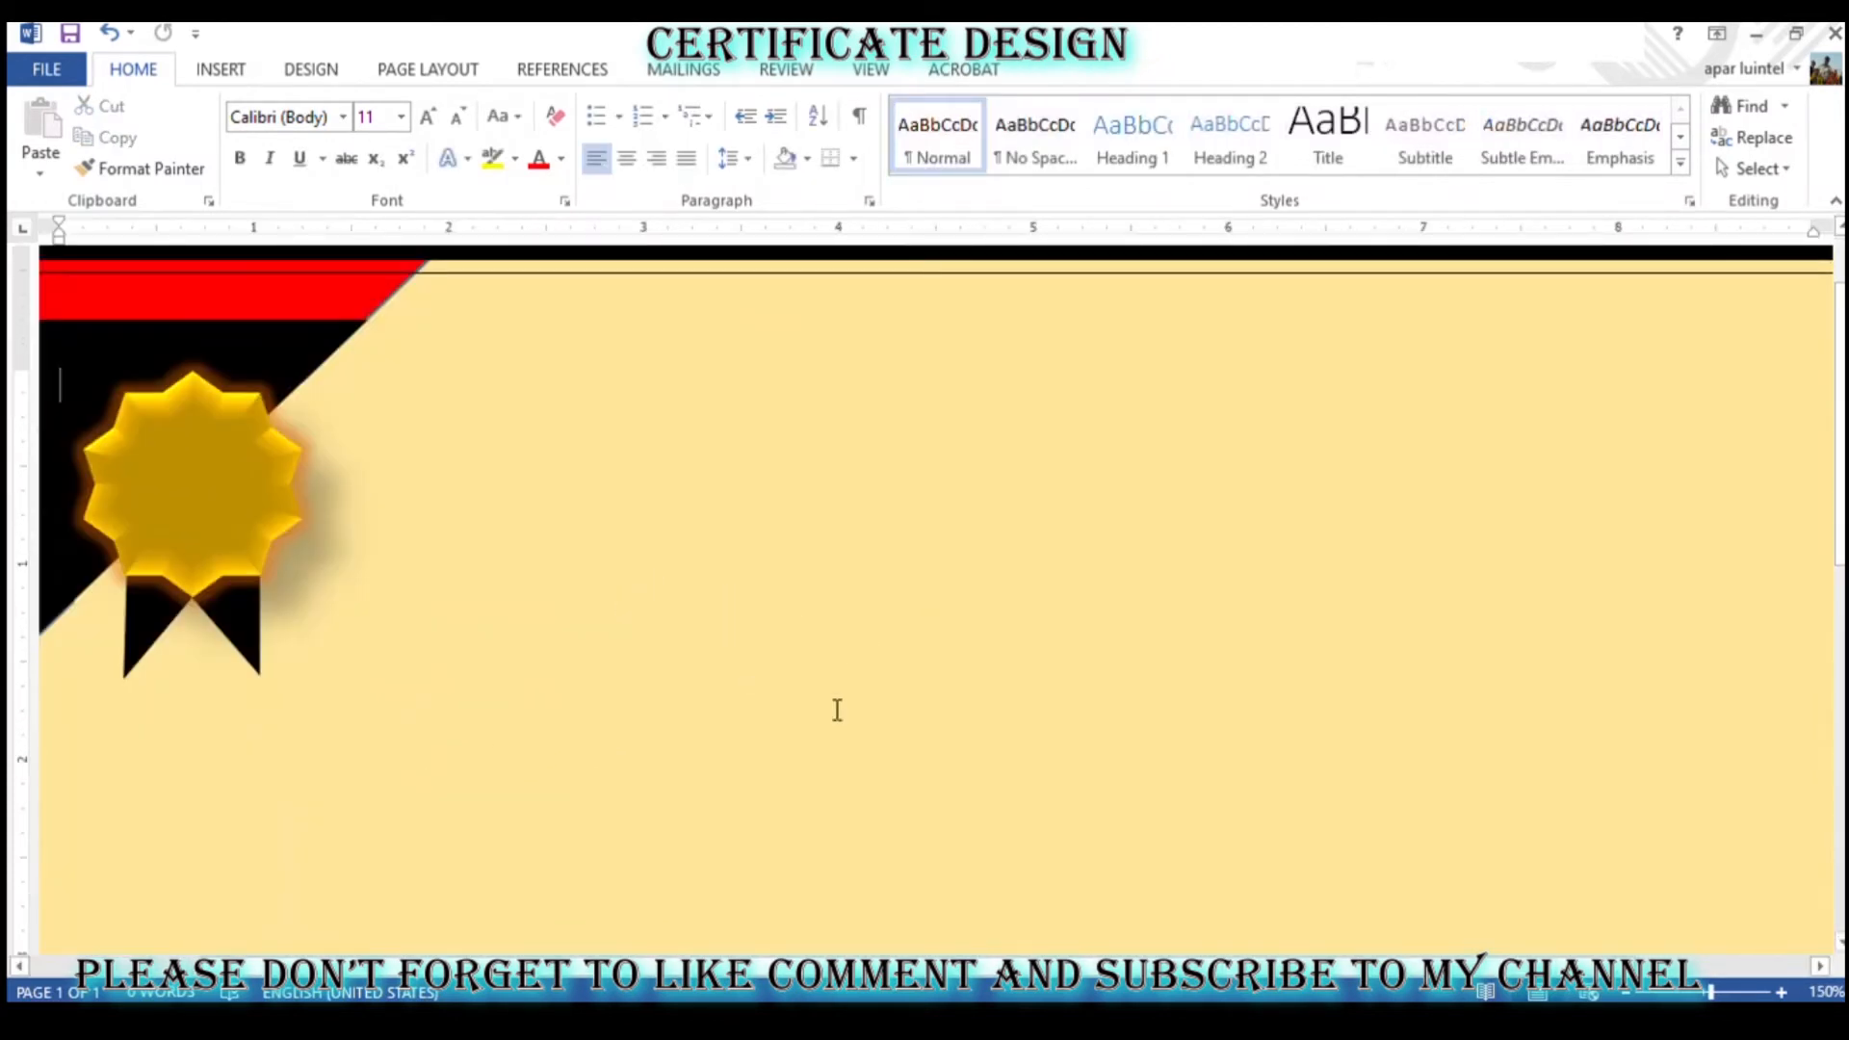
scroll(1072, 734, down, 5)
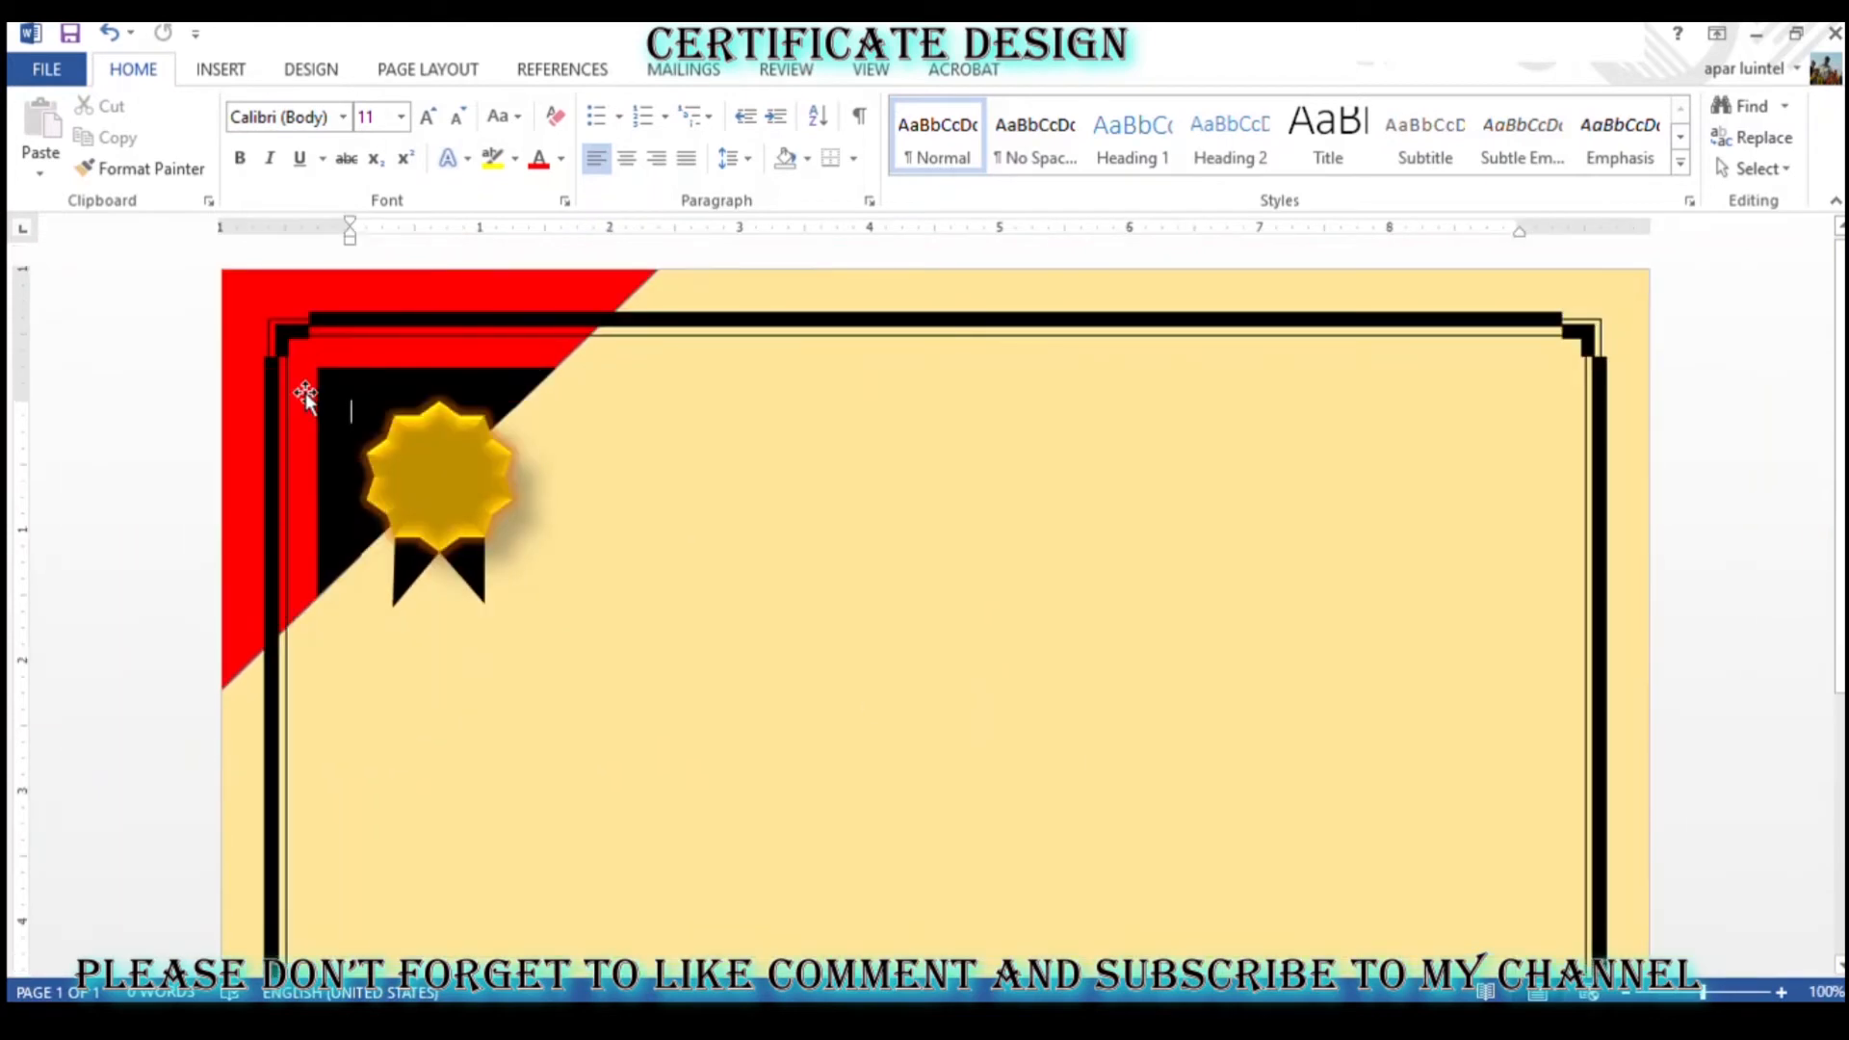
click(460, 578)
scroll(316, 537, up, 3)
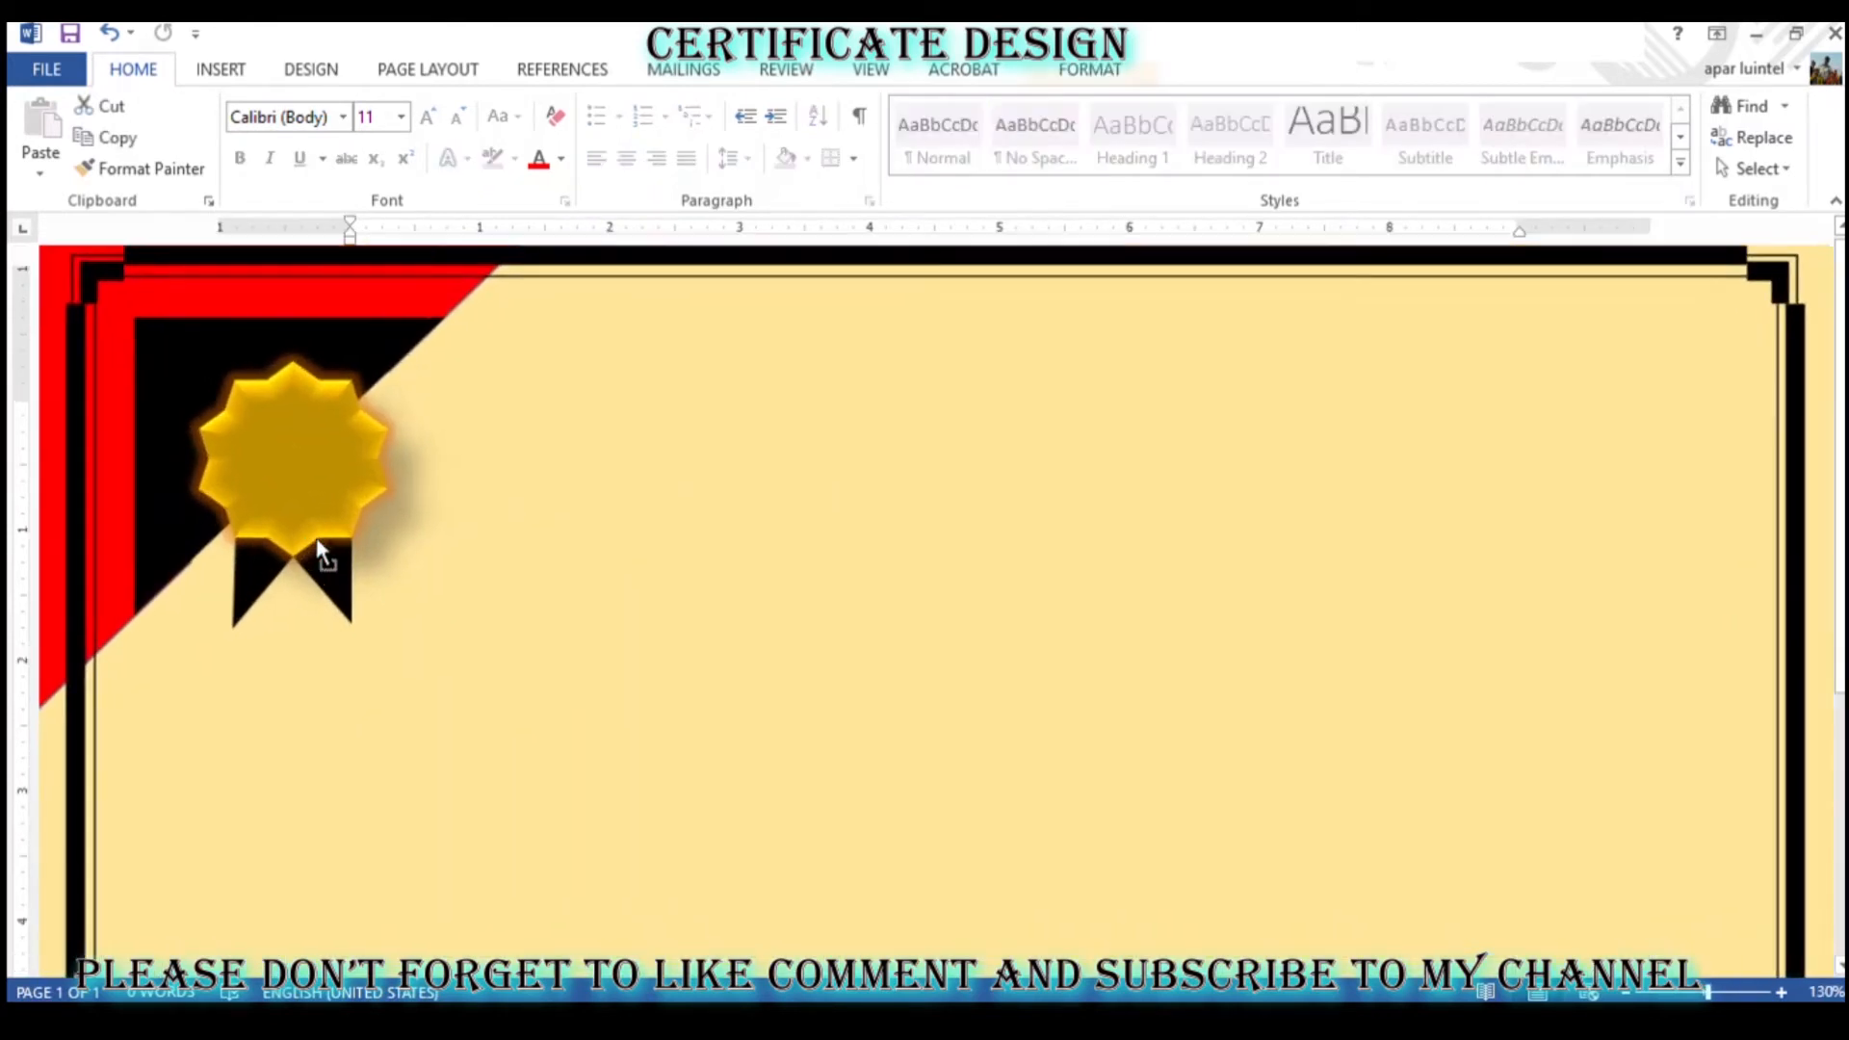
click(114, 531)
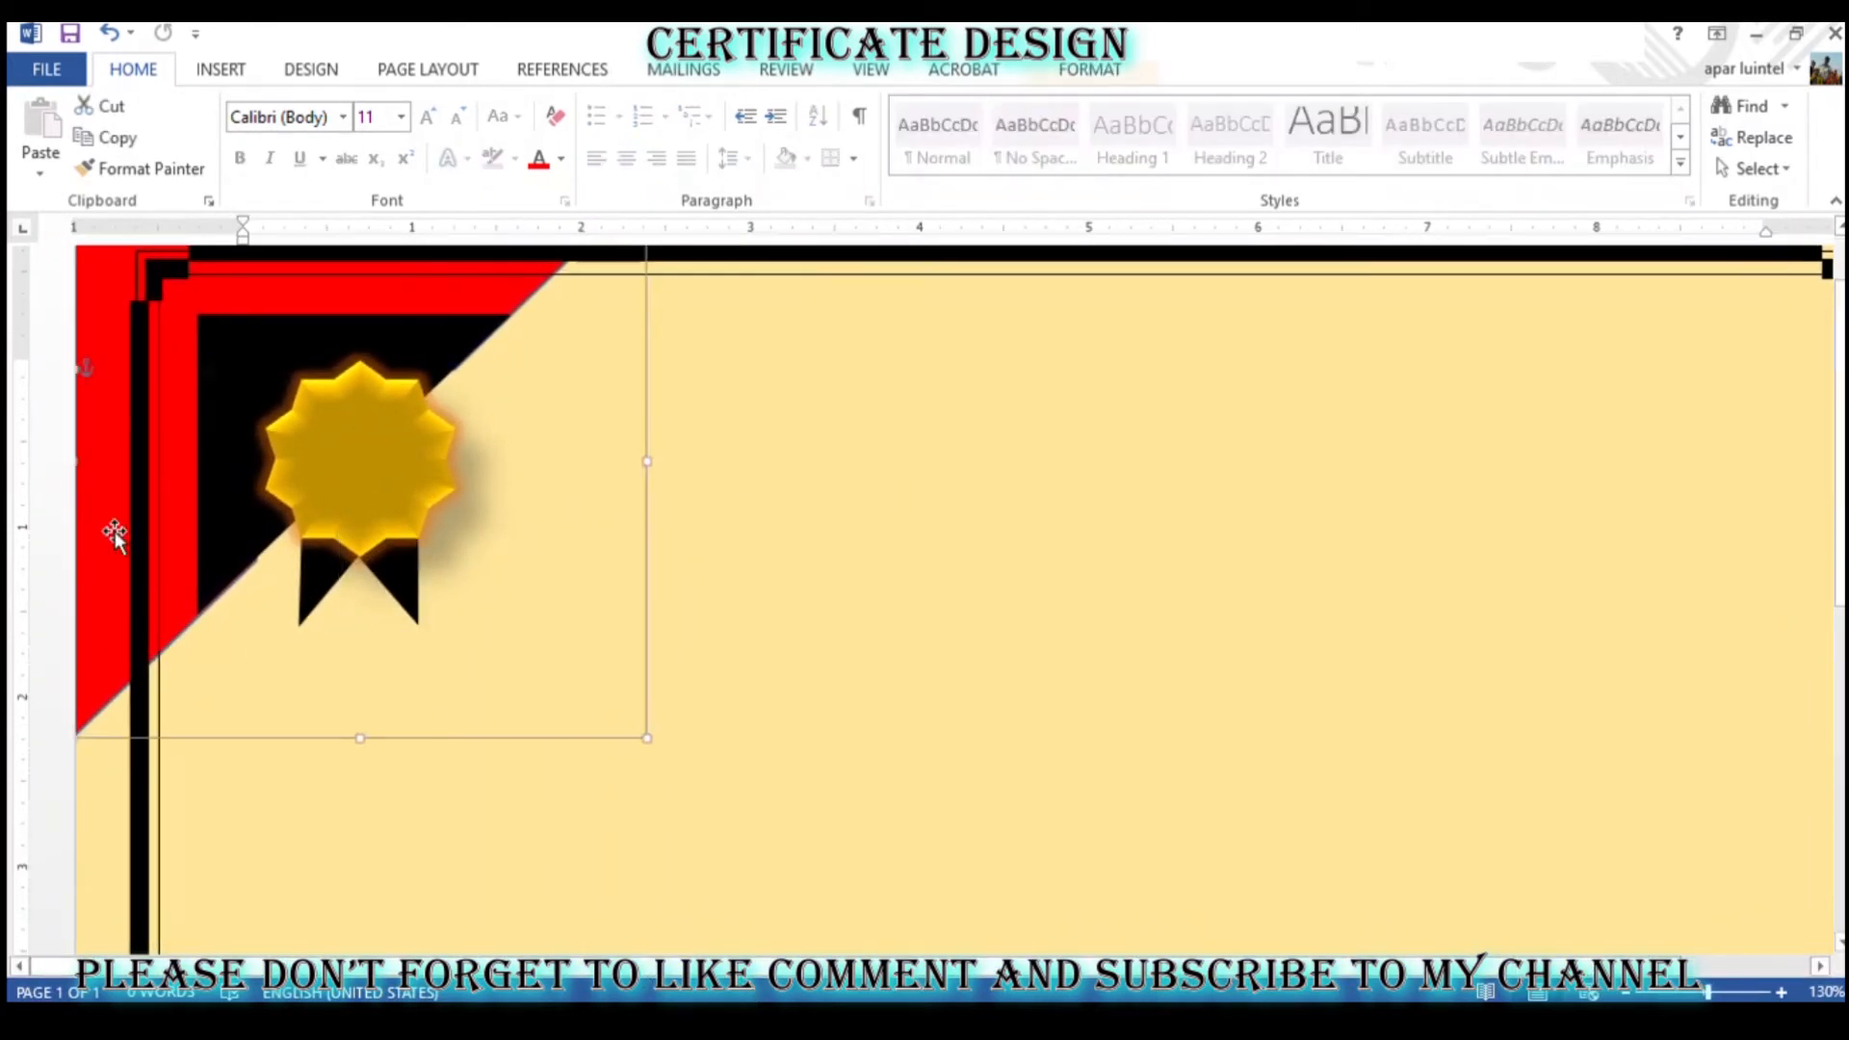
double_click(90, 454)
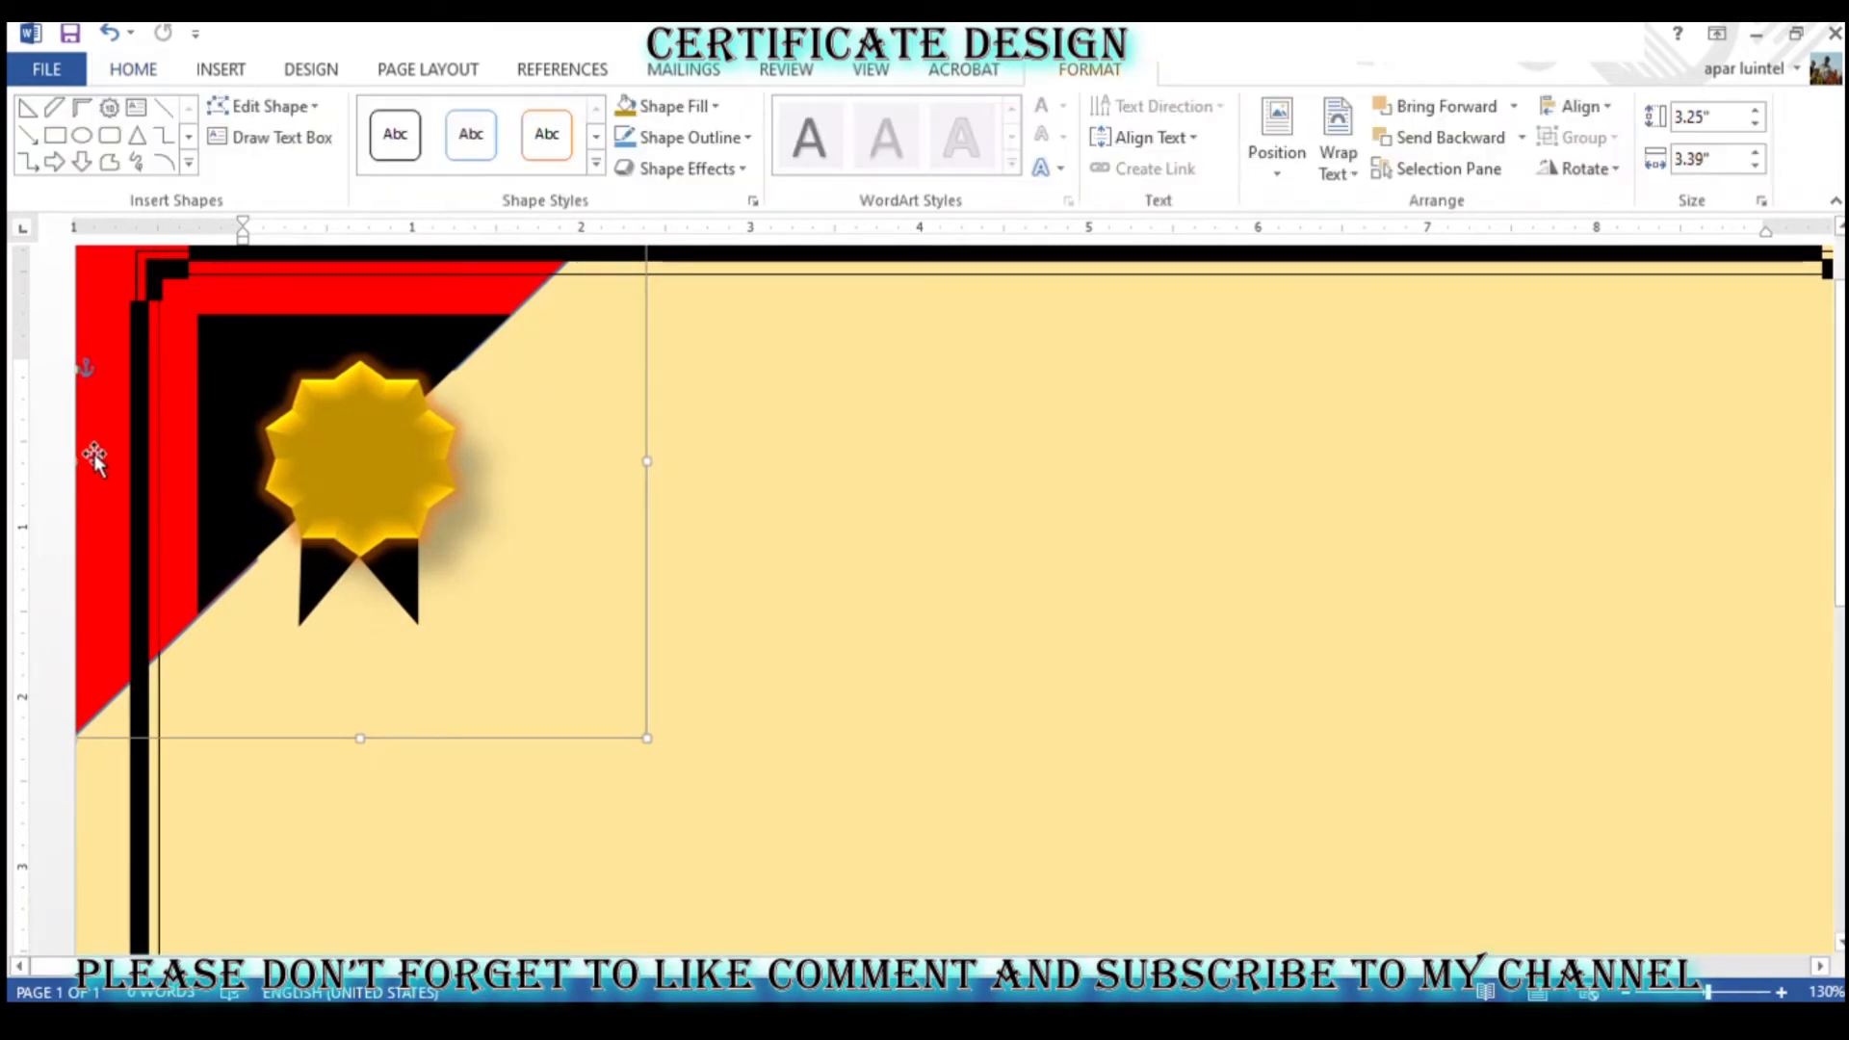
click(732, 143)
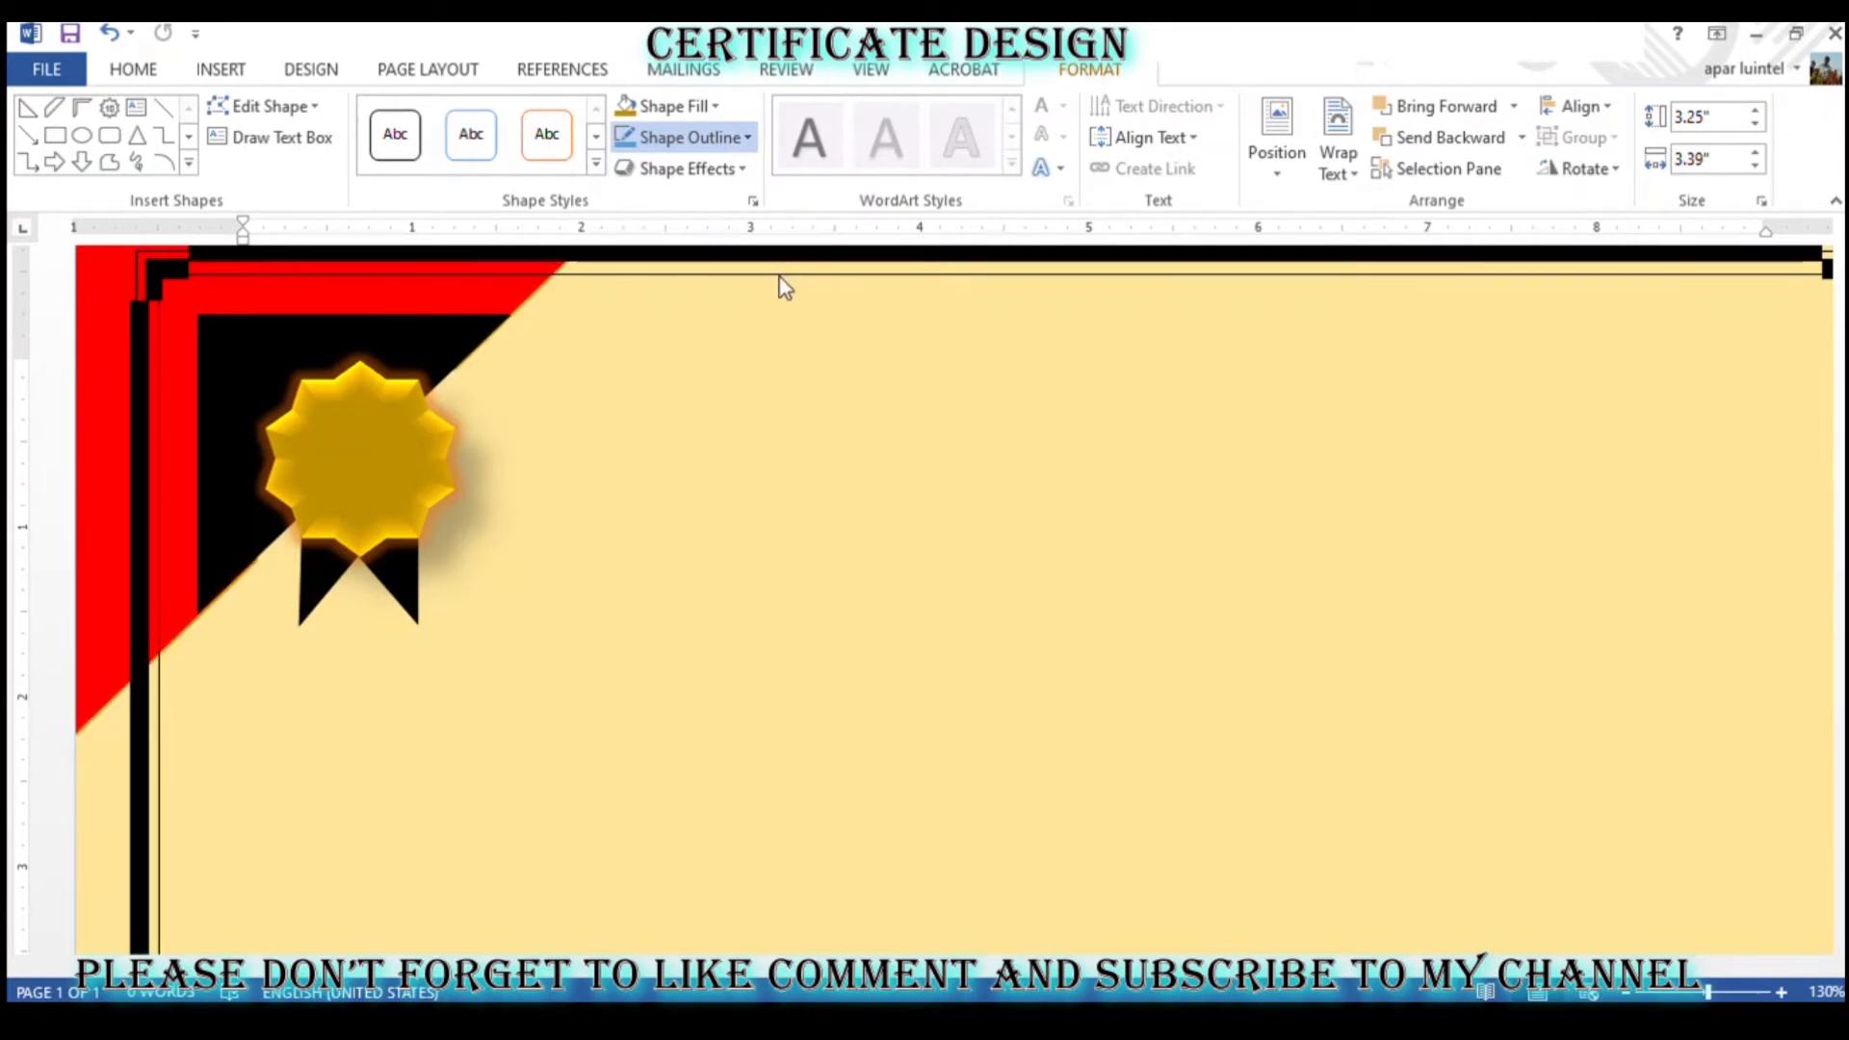
click(780, 243)
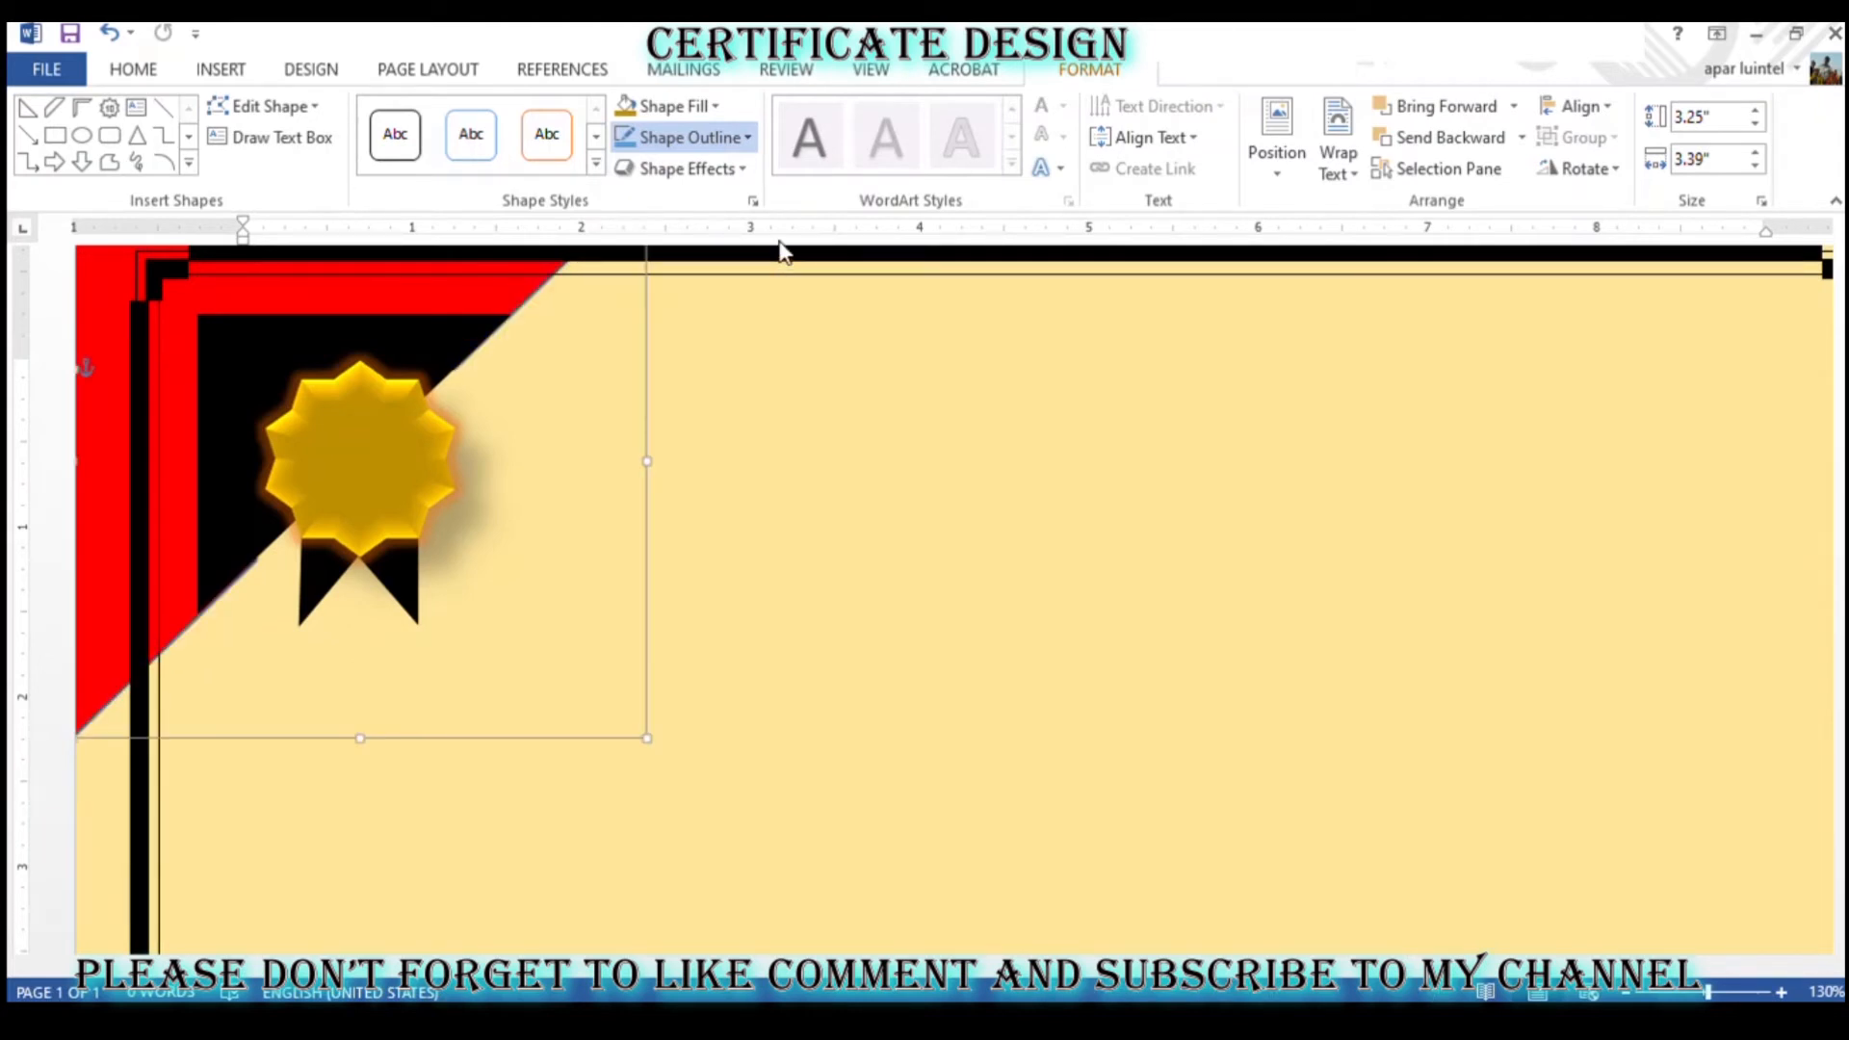
click(920, 355)
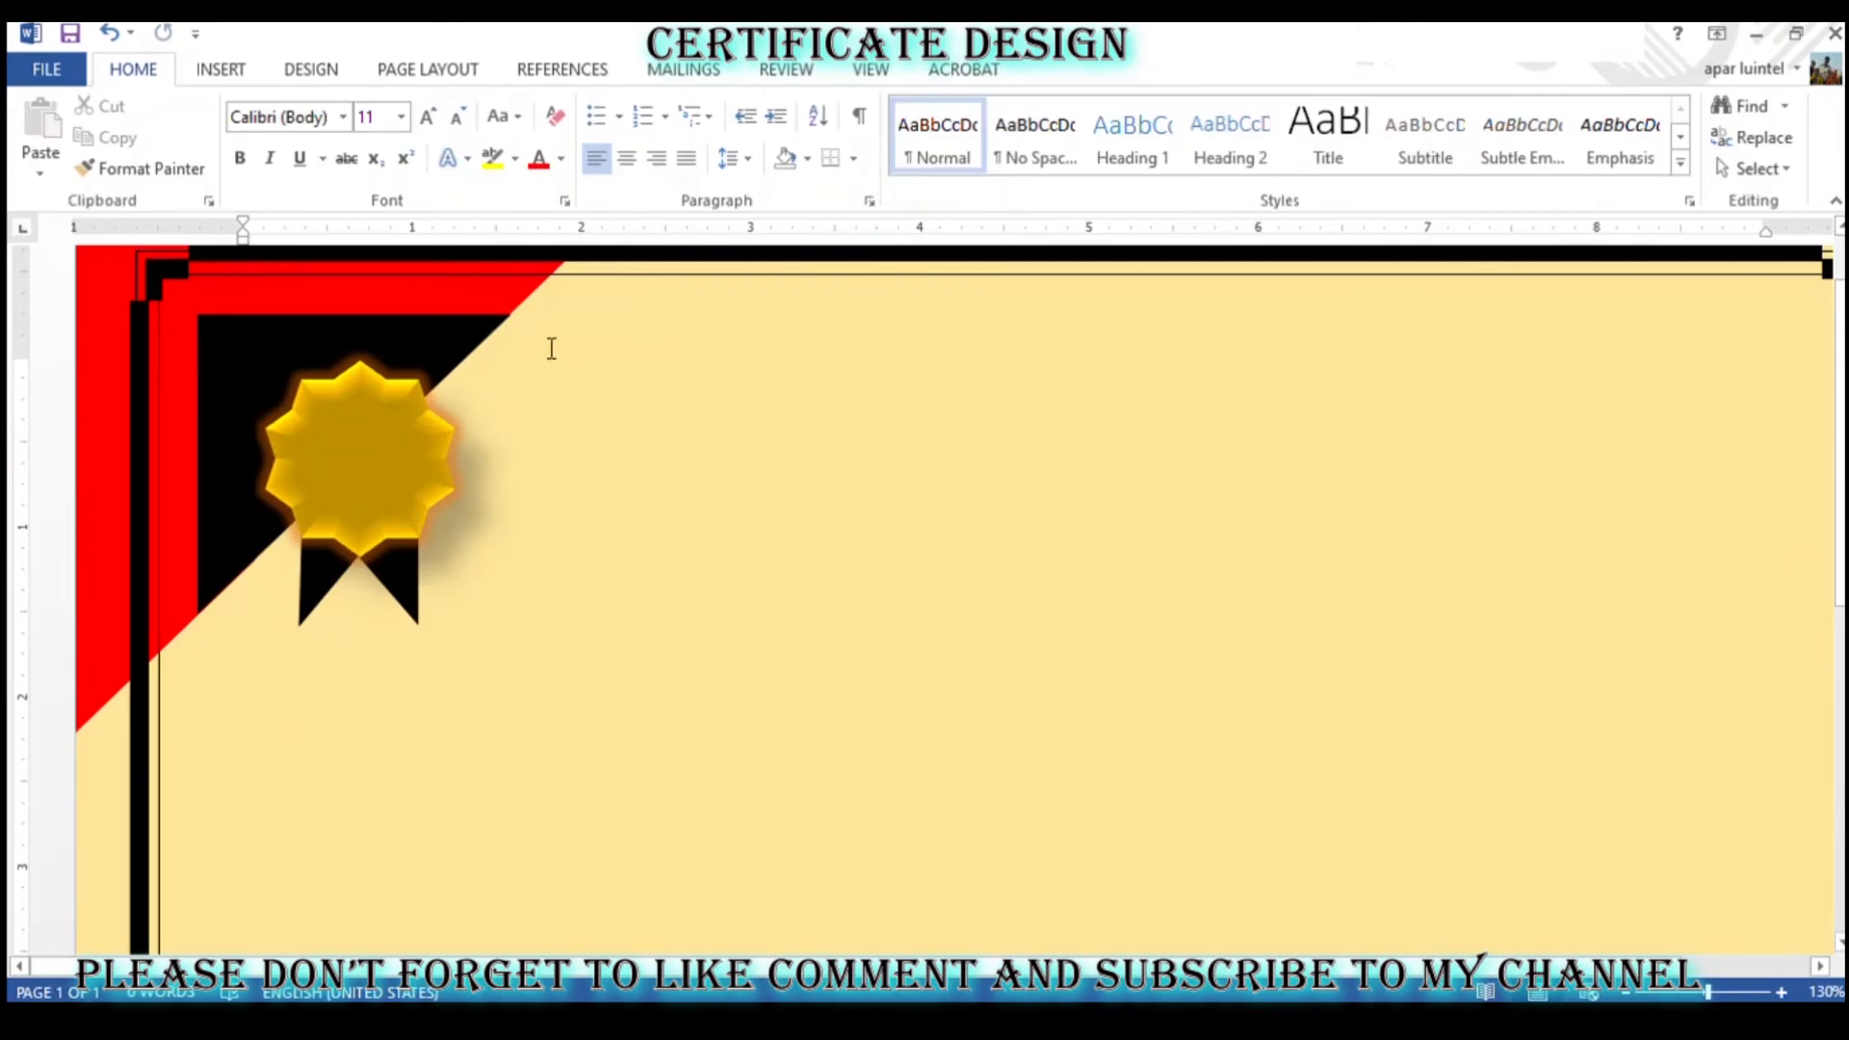
click(513, 303)
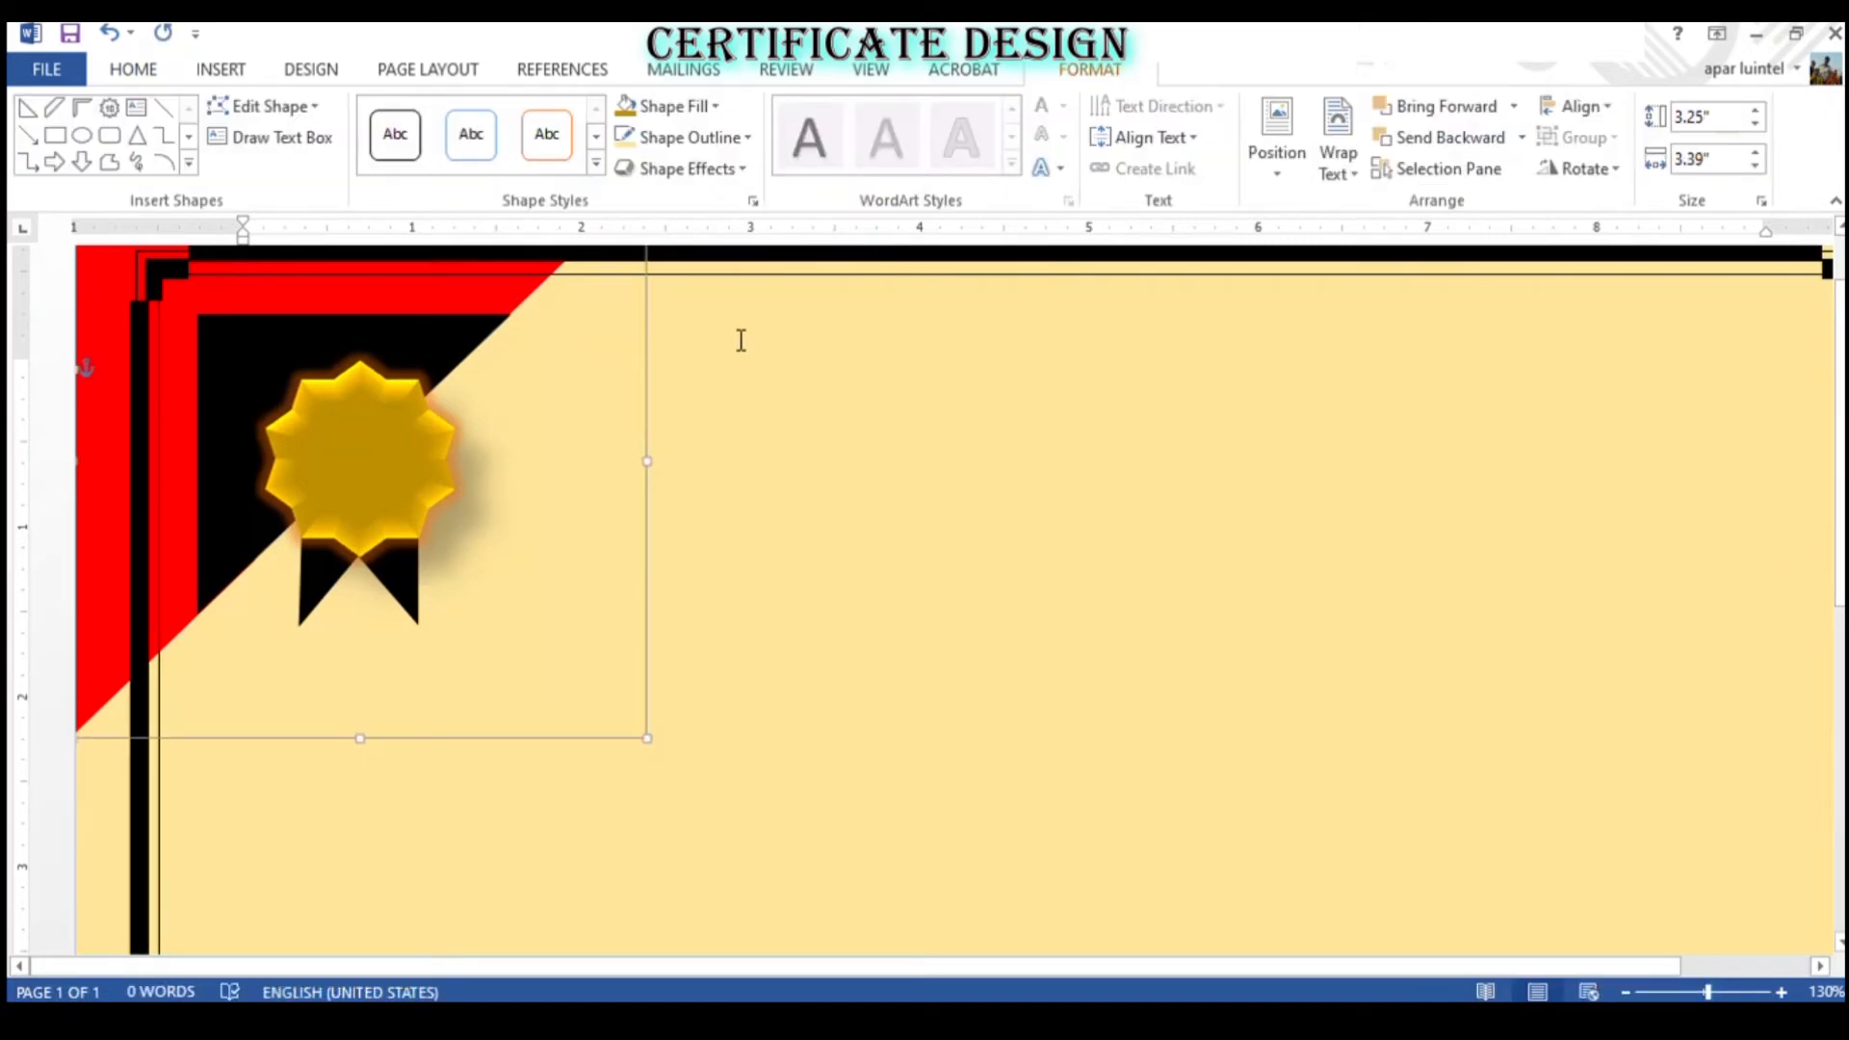
click(771, 519)
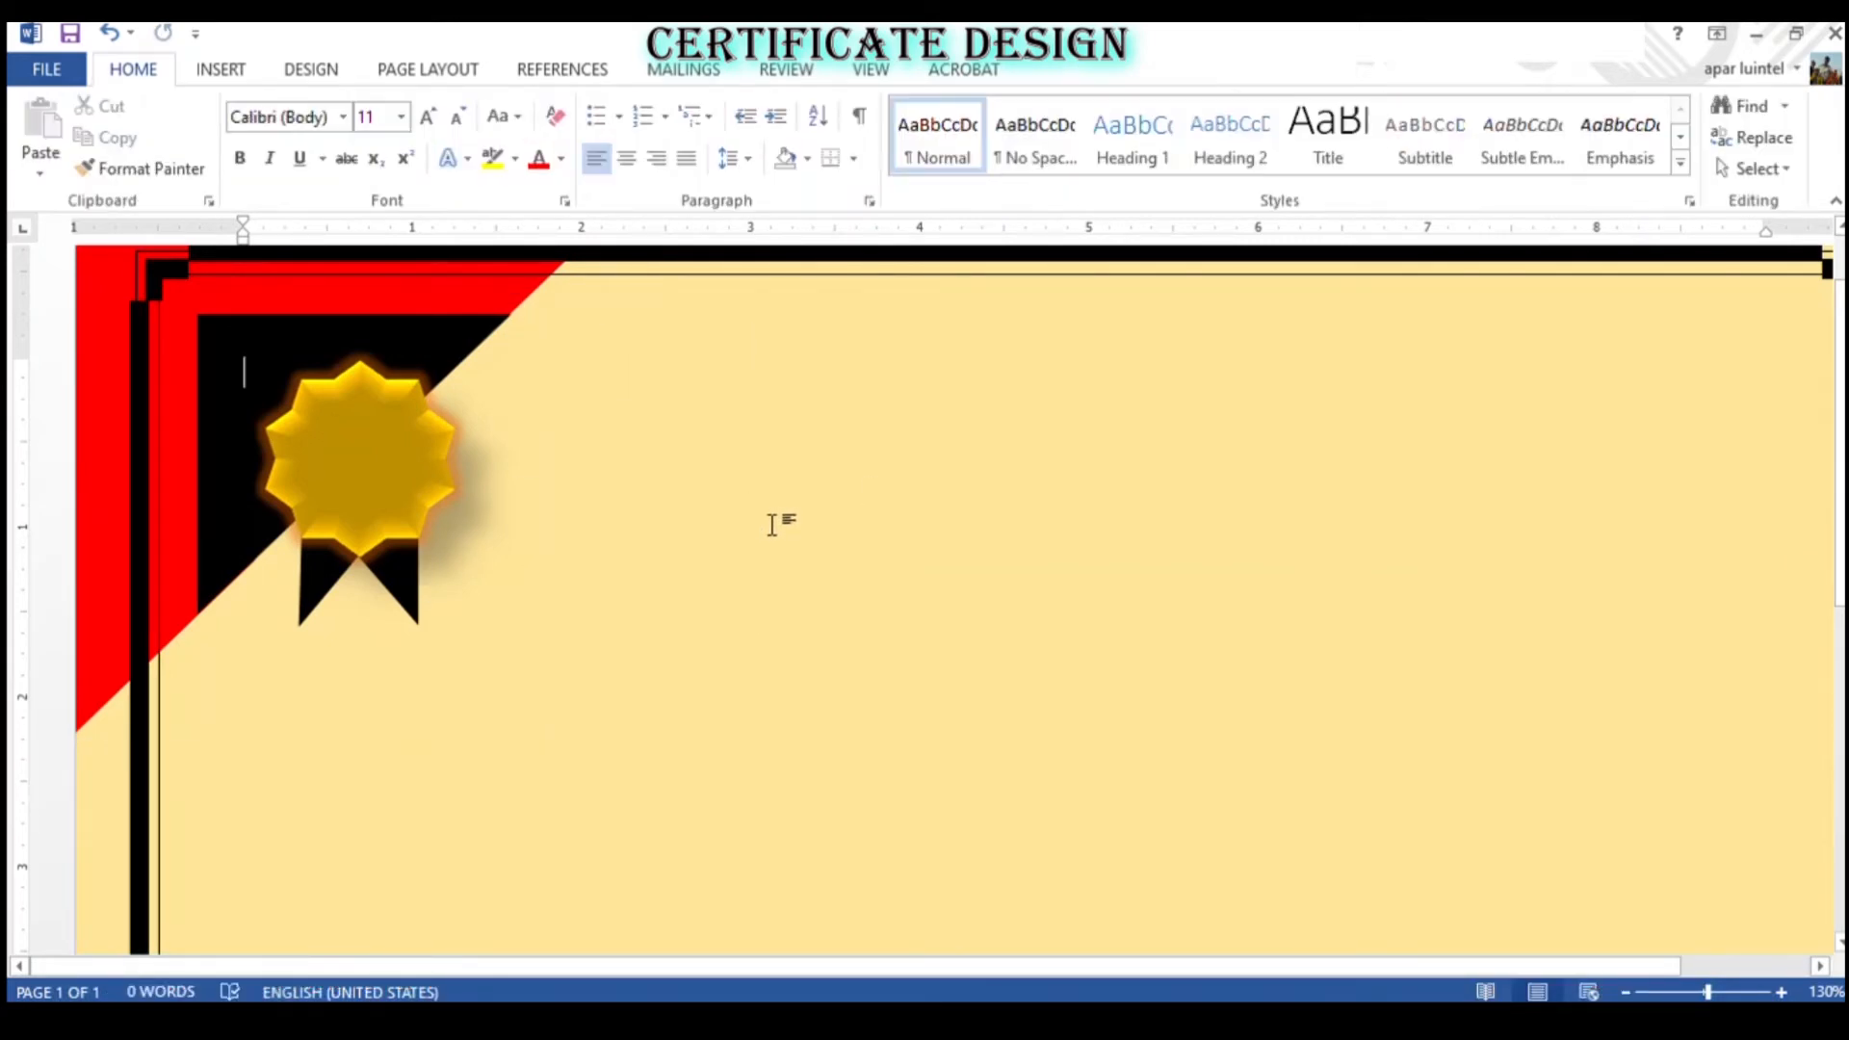
- Extend the black half frame's lower corner to the red shape's diagonal, making the frame 1.8" high
click(225, 468)
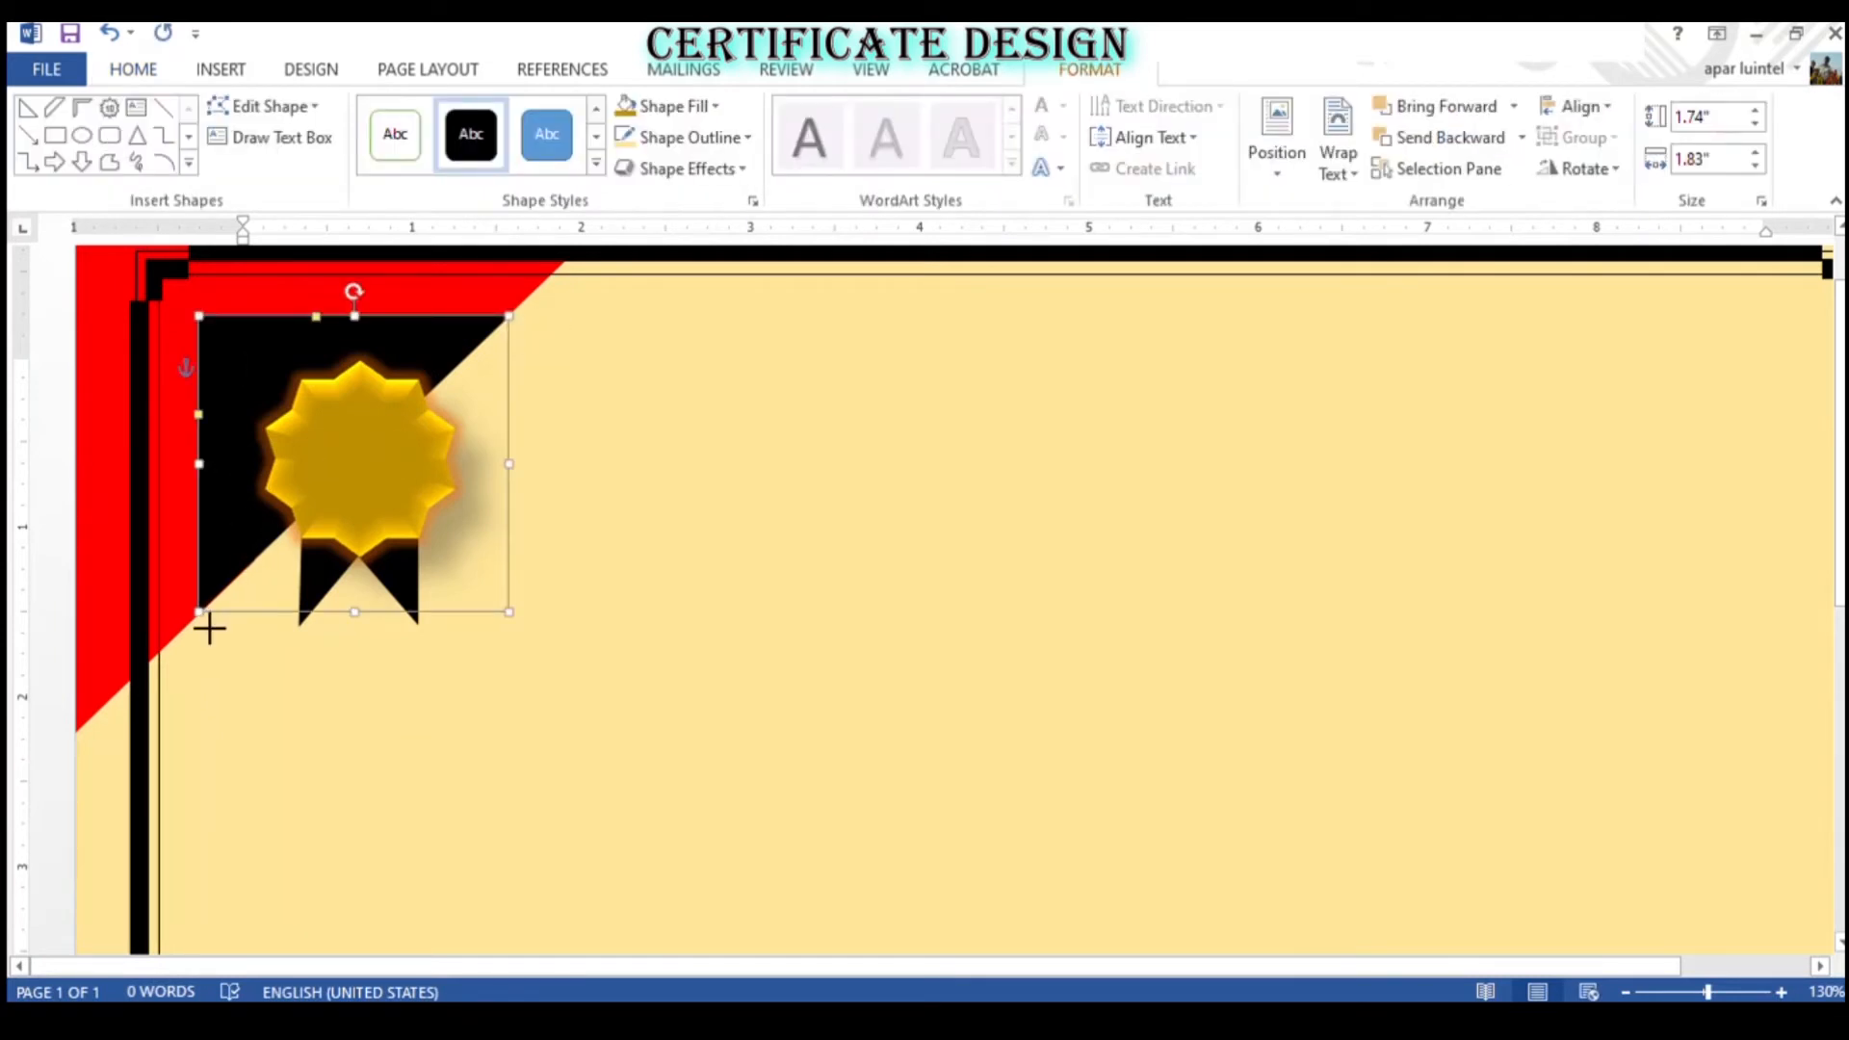
drag(209, 628, 202, 616)
scroll(202, 616, up, 12)
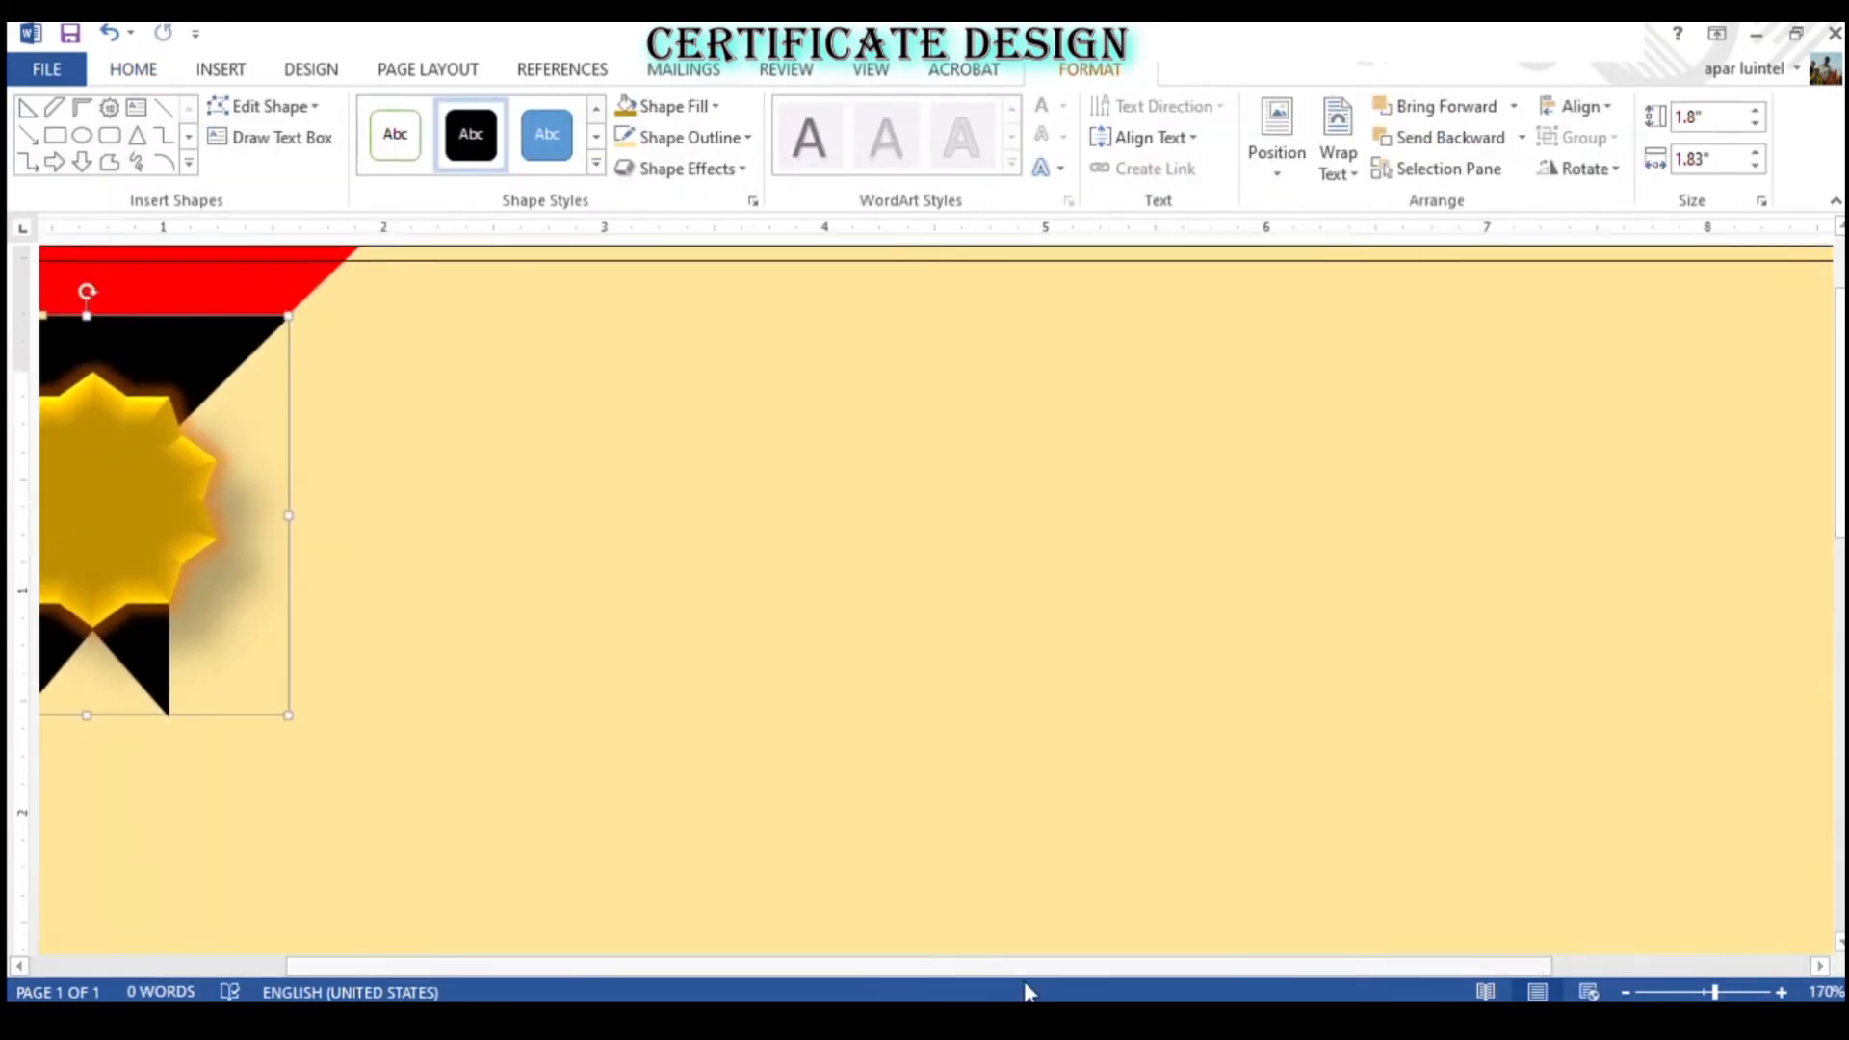
drag(696, 964, 356, 893)
click(289, 942)
click(388, 797)
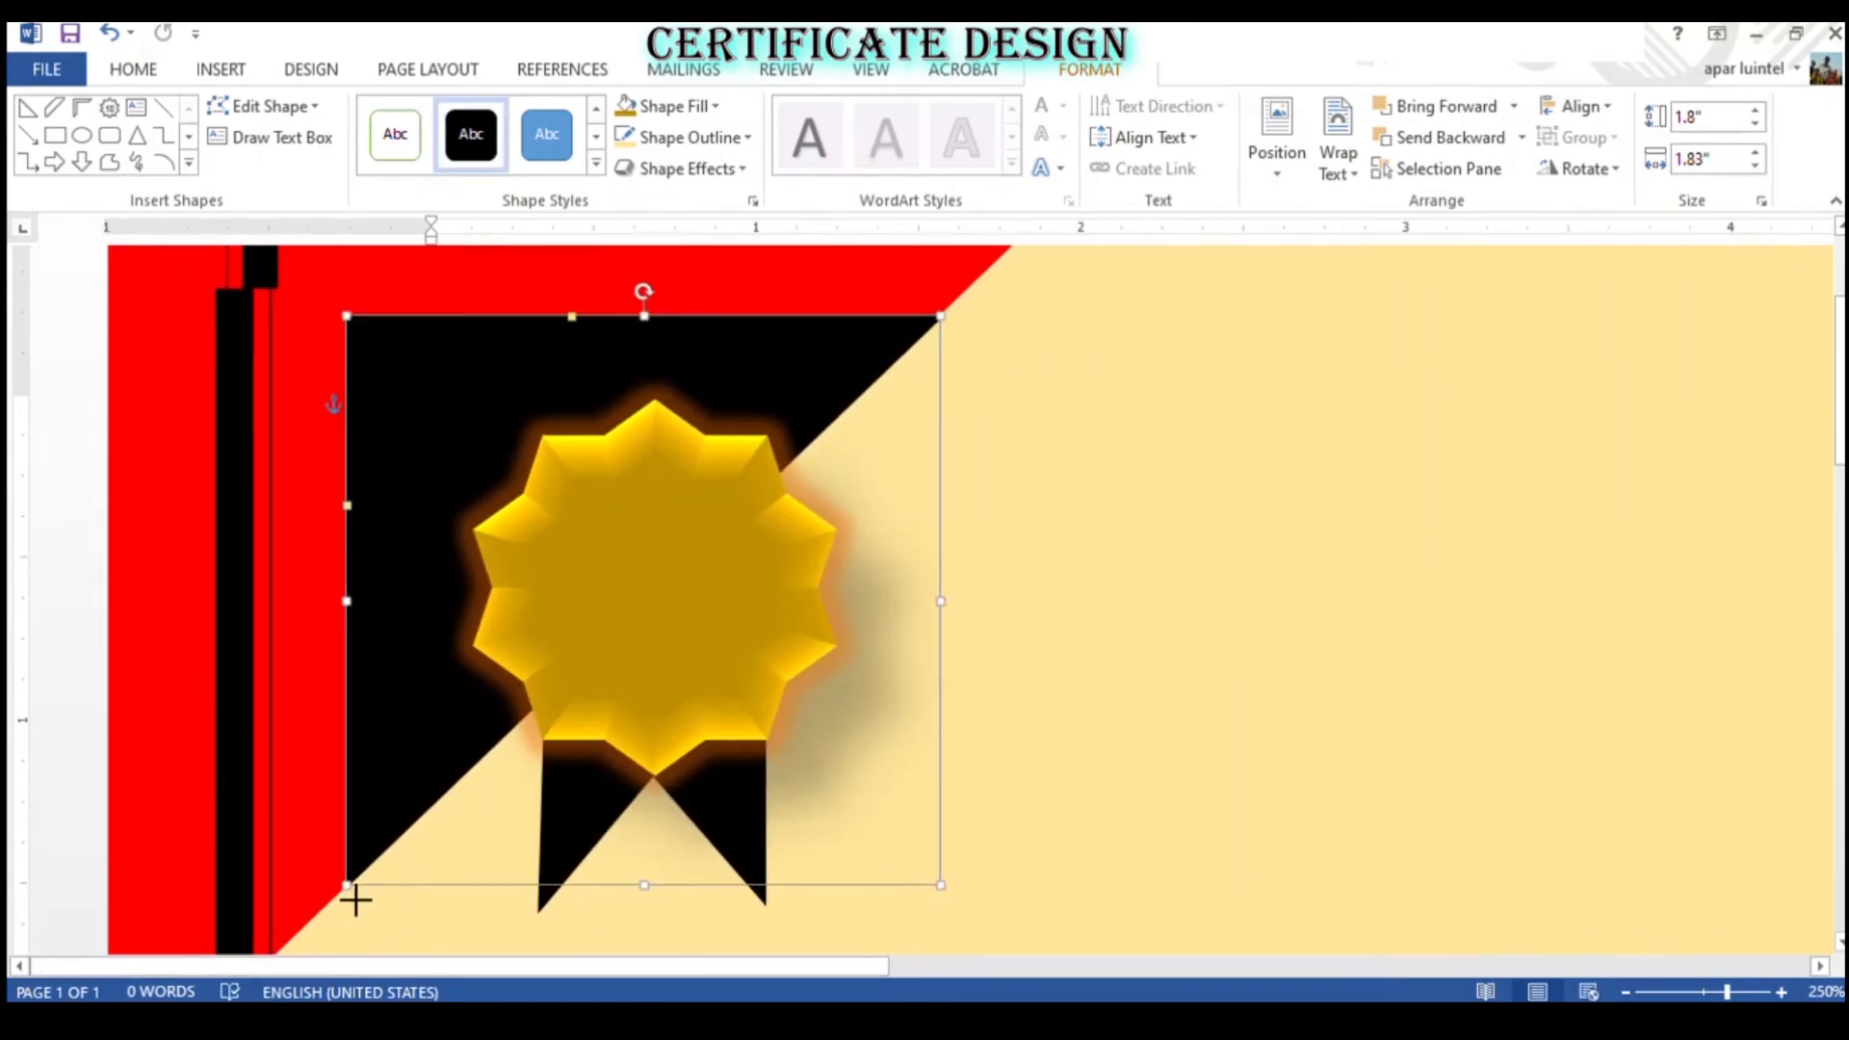
click(1221, 654)
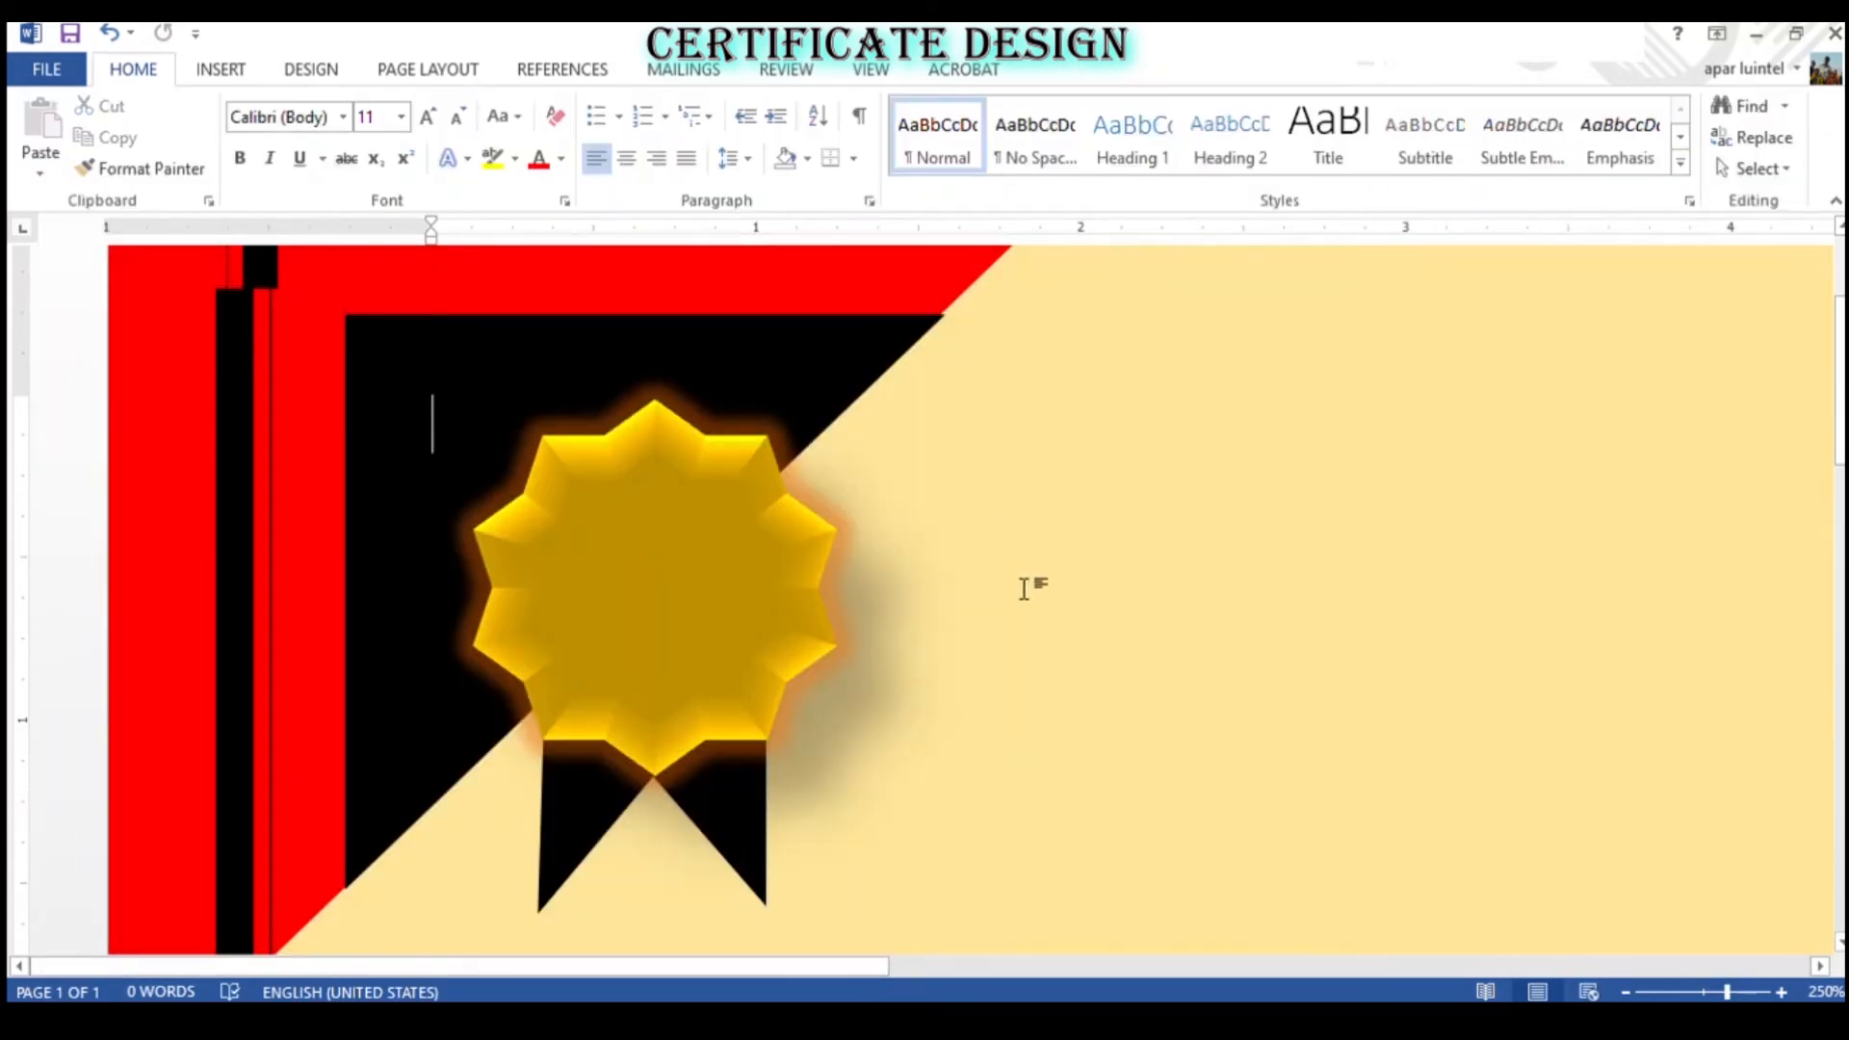
- Recolour the red corner shape with a slightly more orange red fill
scroll(1001, 586, down, 11)
scroll(953, 576, down, 3)
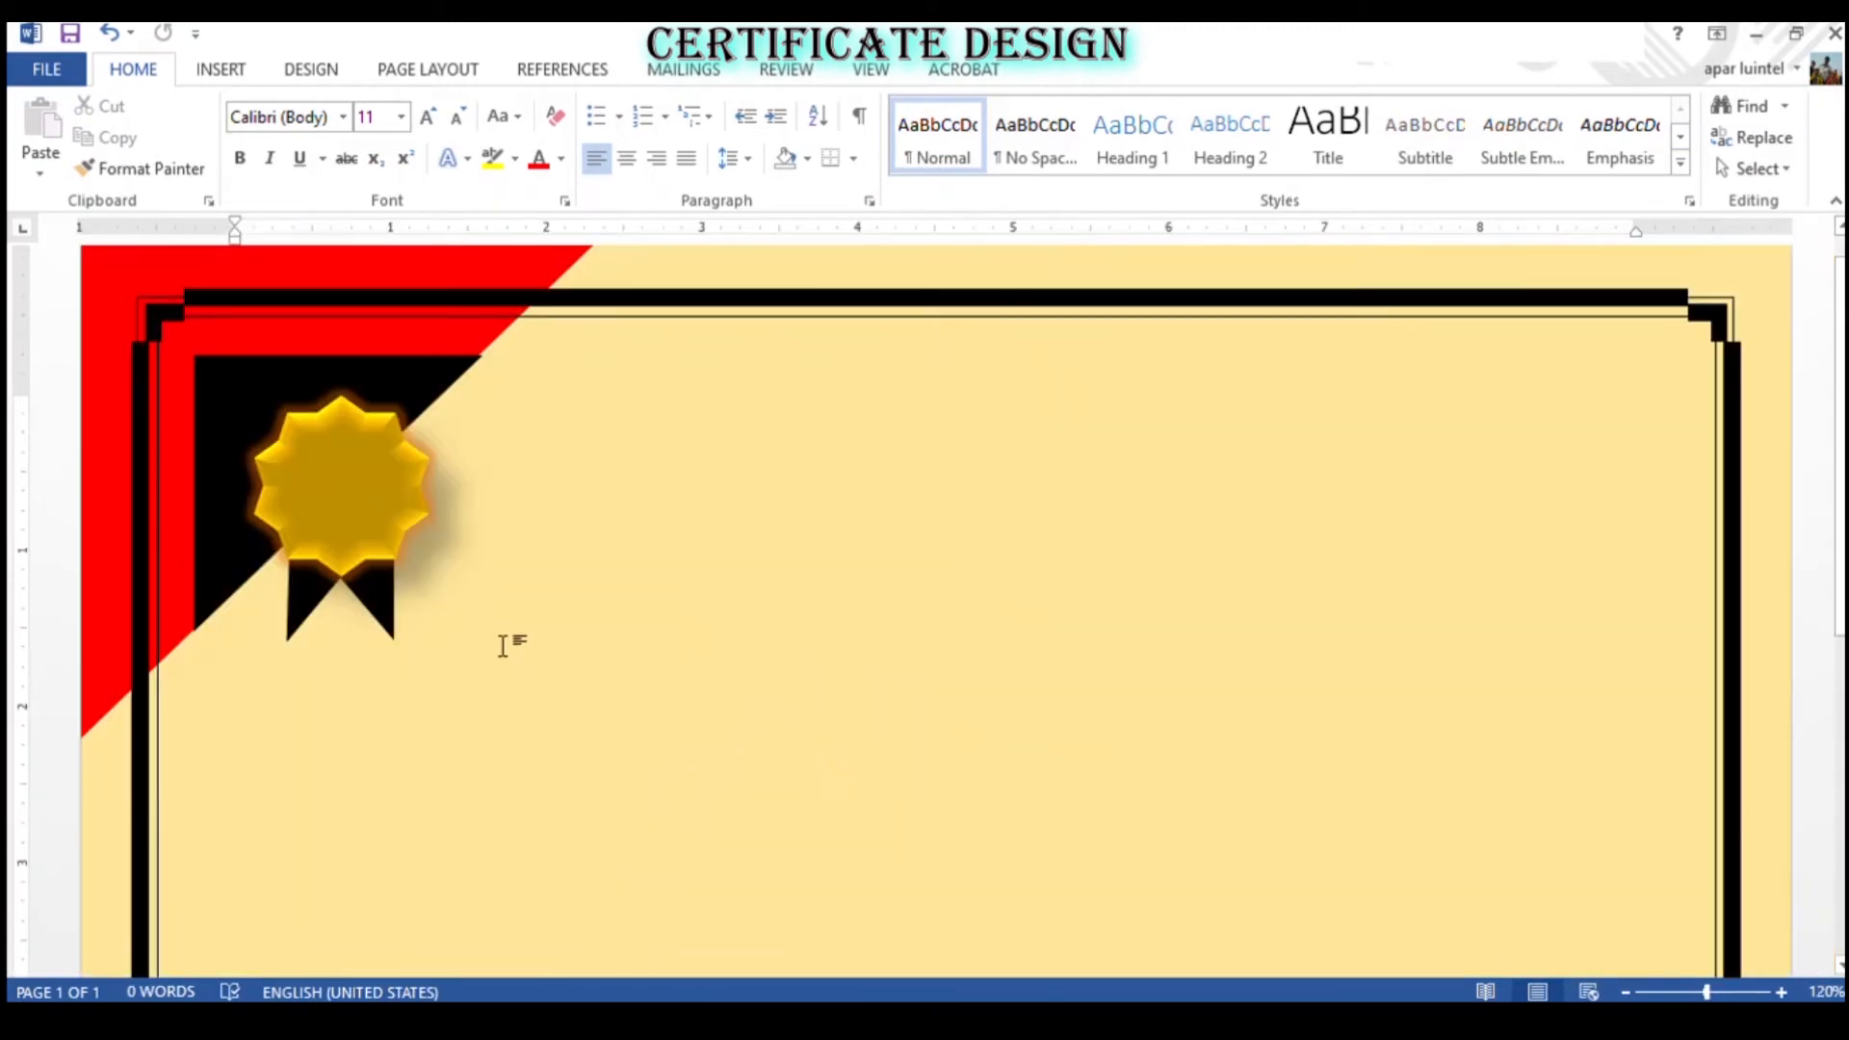
scroll(429, 566, down, 2)
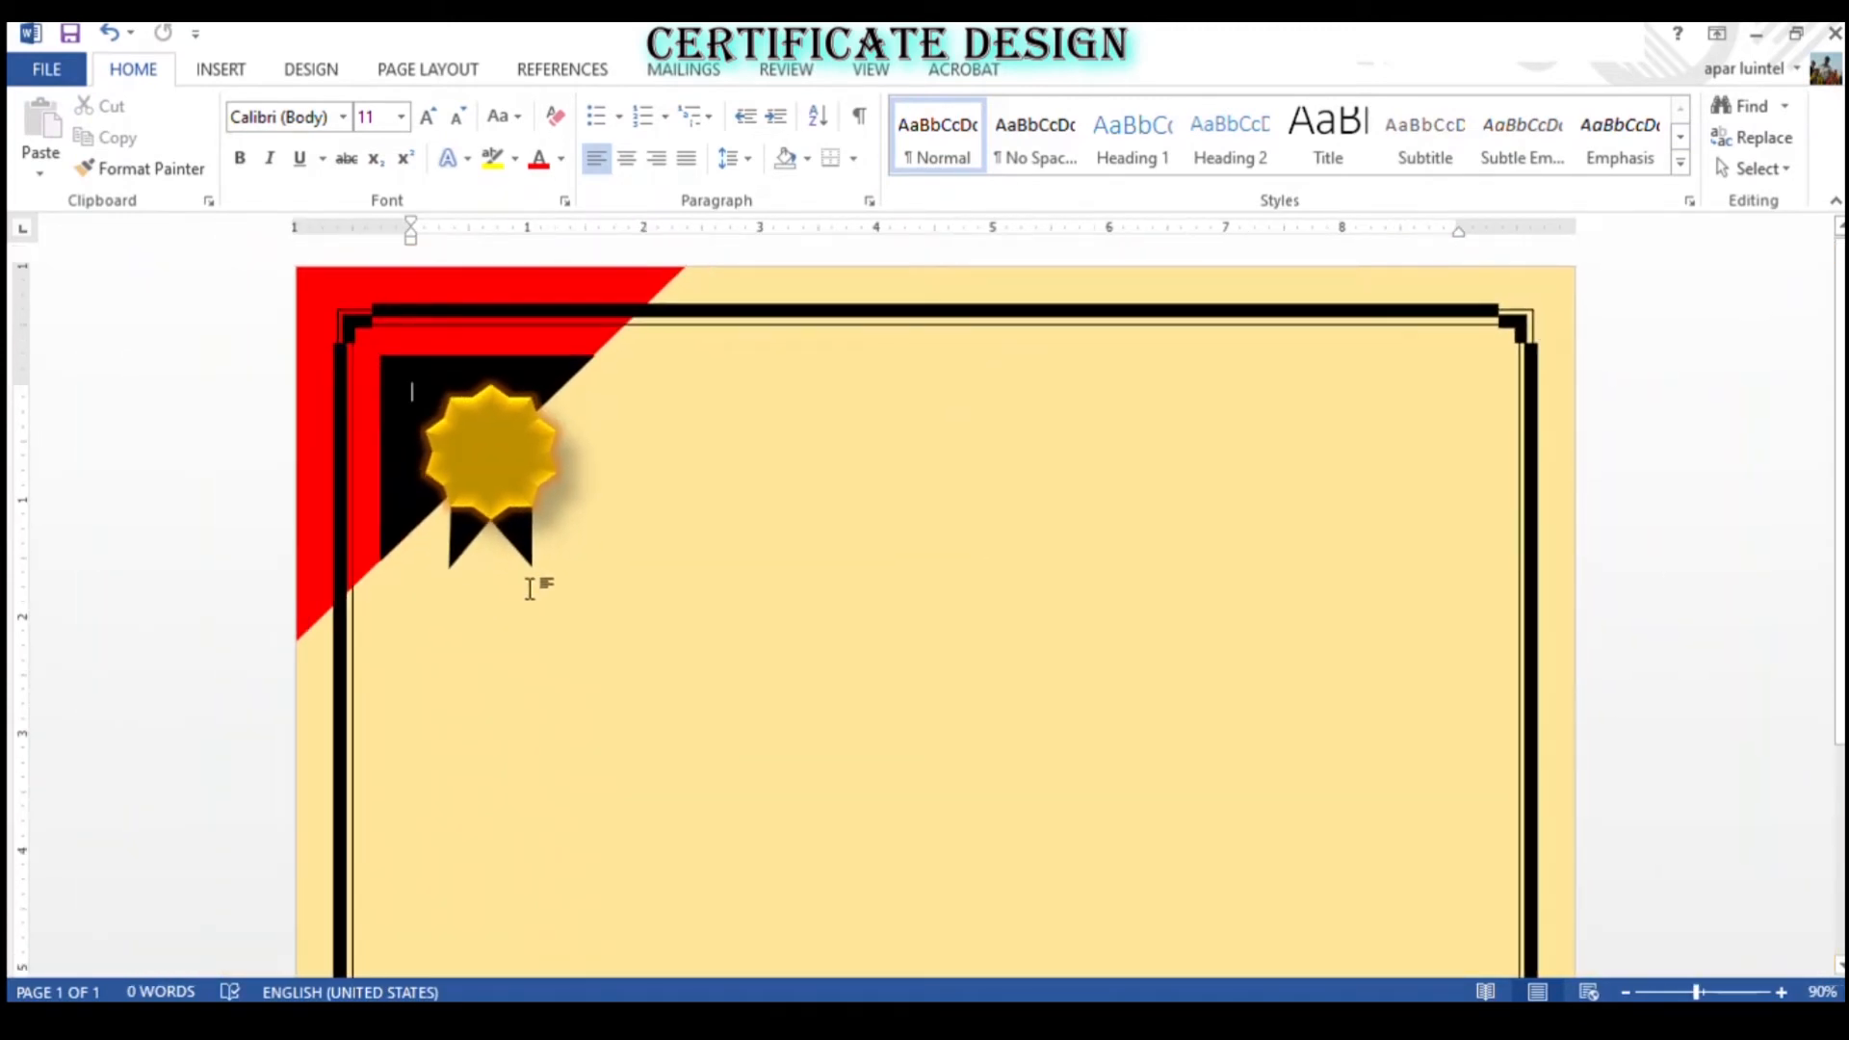
scroll(482, 522, down, 2)
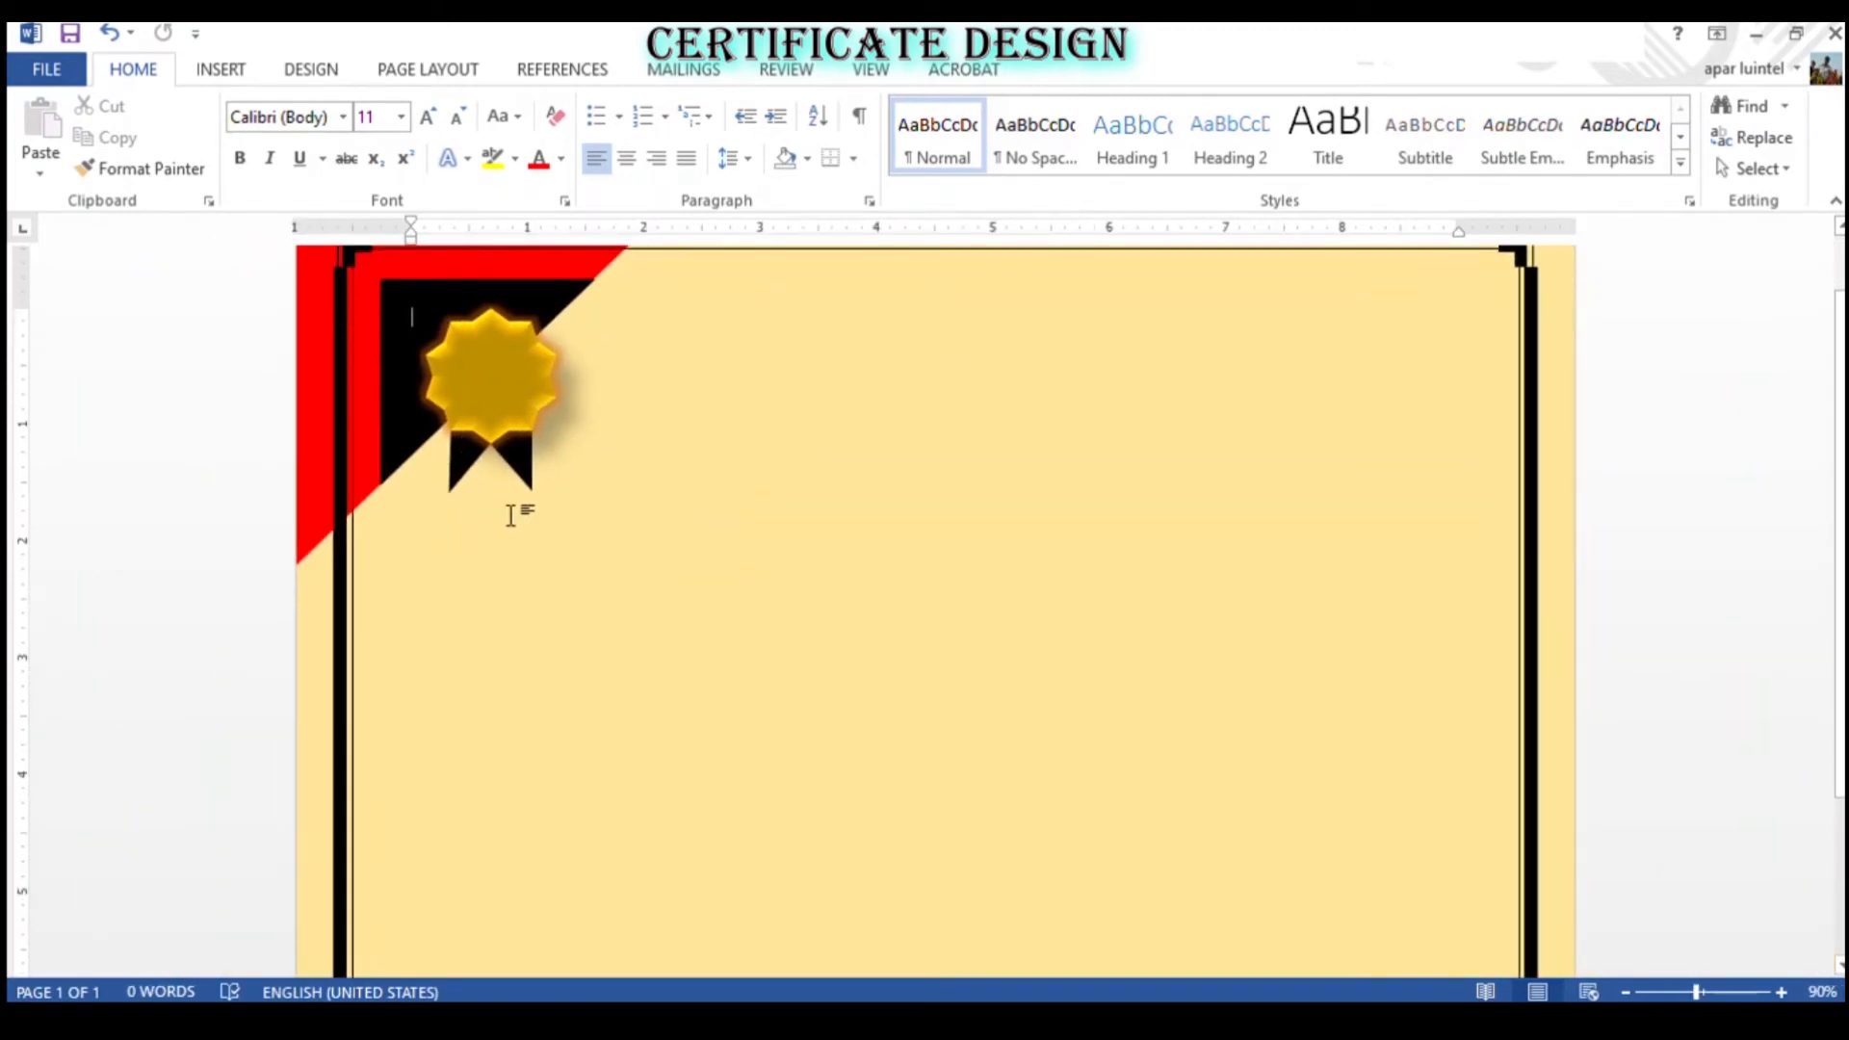
scroll(510, 515, down, 4)
scroll(674, 379, up, 3)
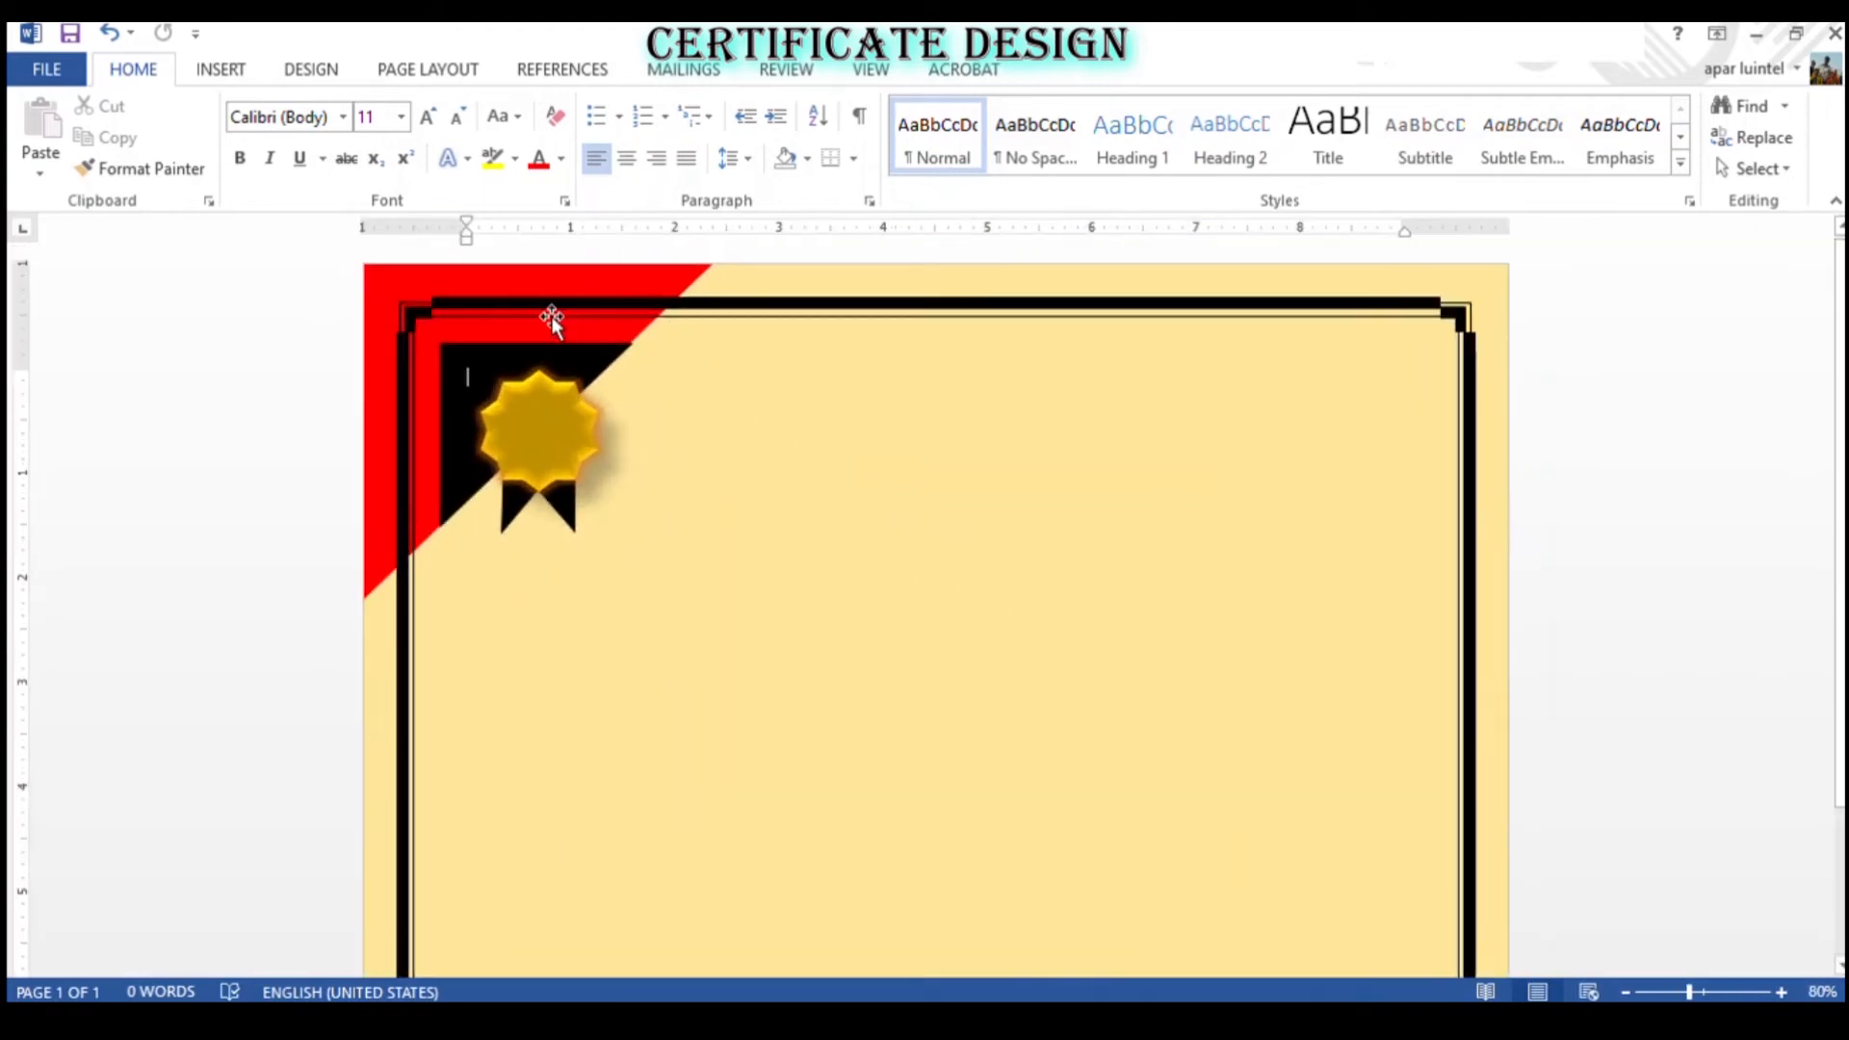
click(551, 316)
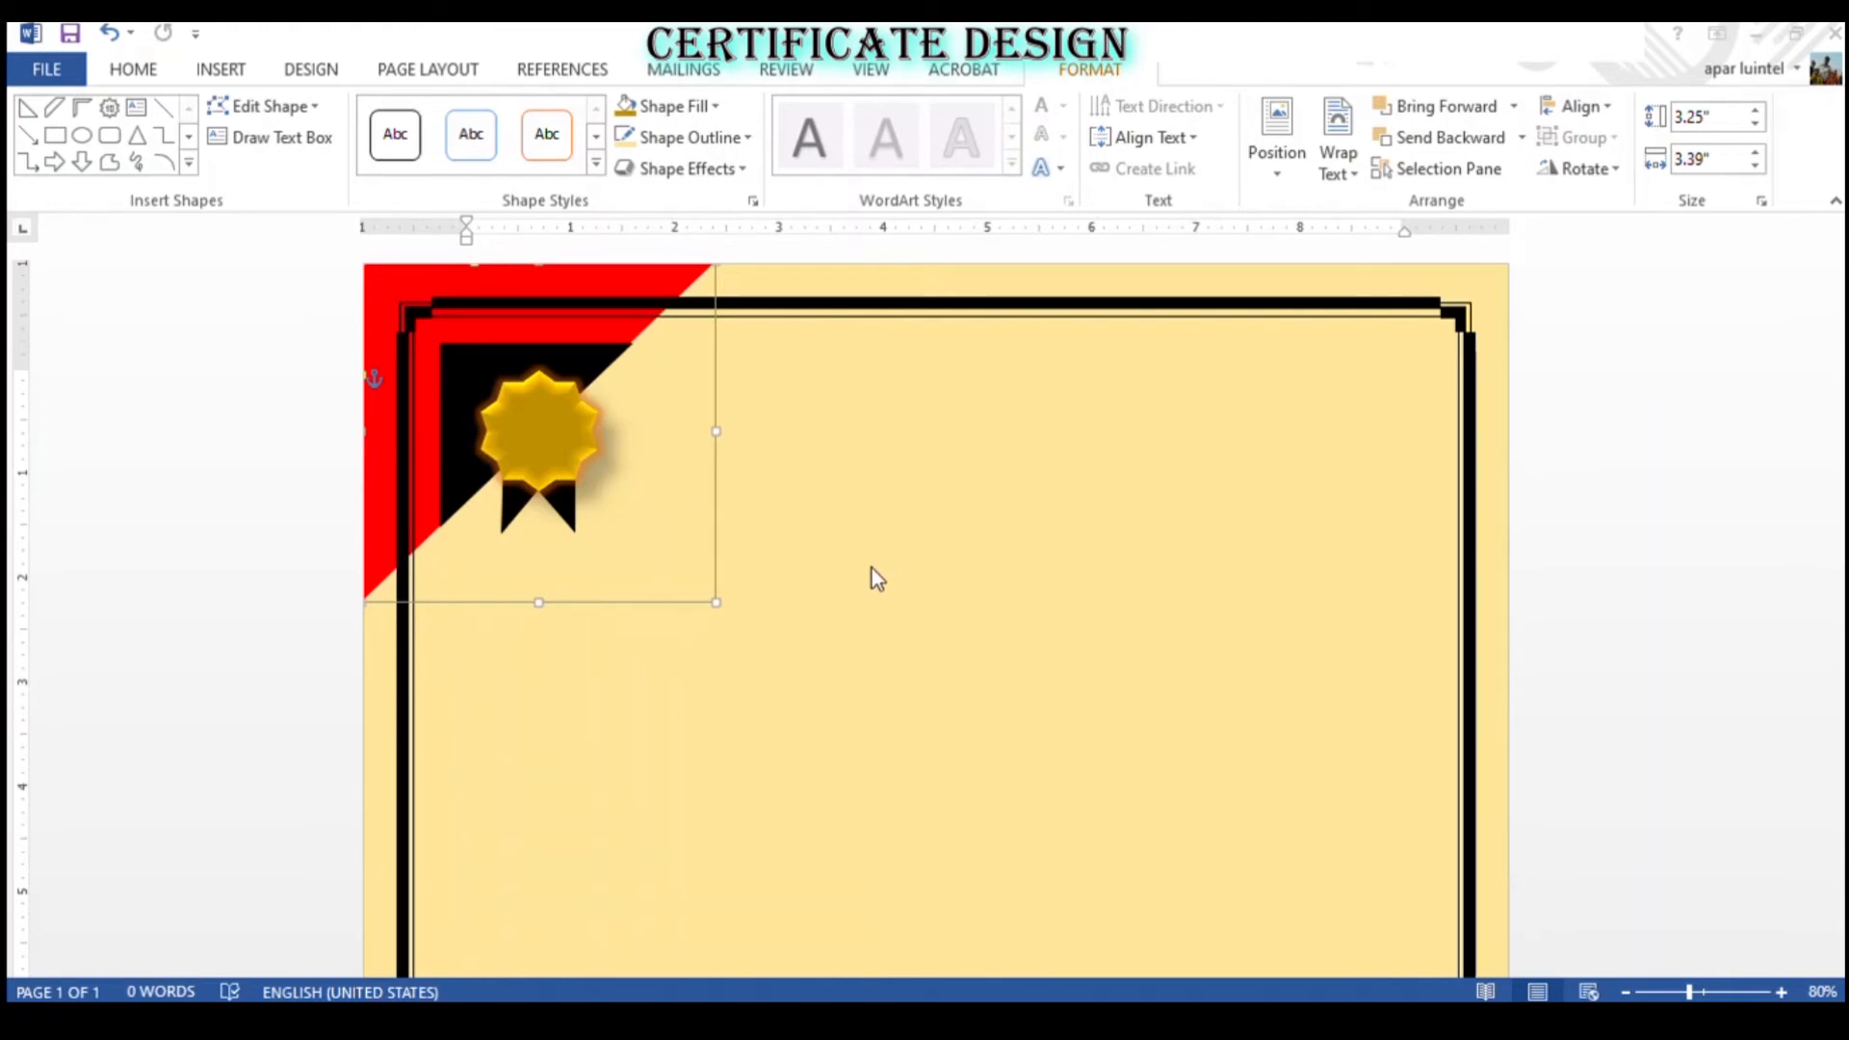
key(ctrl+z)
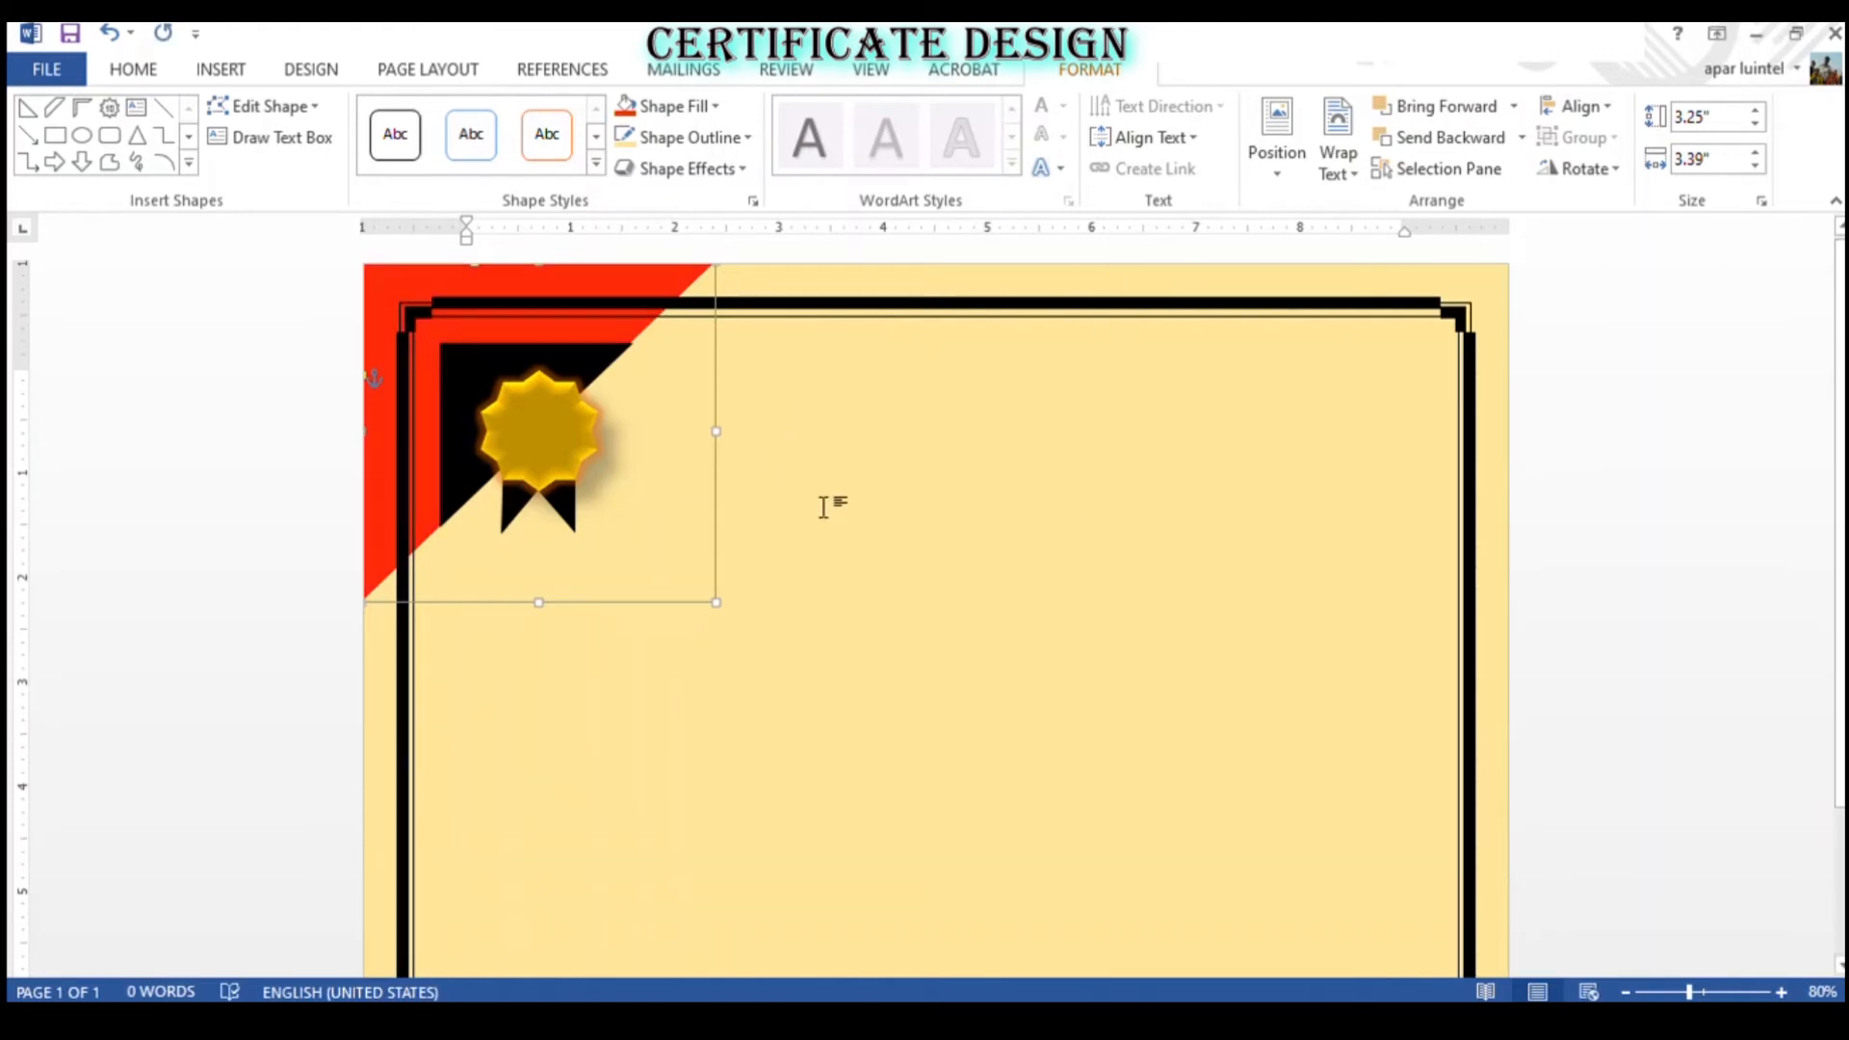
- Change the corner shape's fill to a bright, purer red
ctrl+scroll(823, 508, down, 4)
ctrl+scroll(859, 346, up, 6)
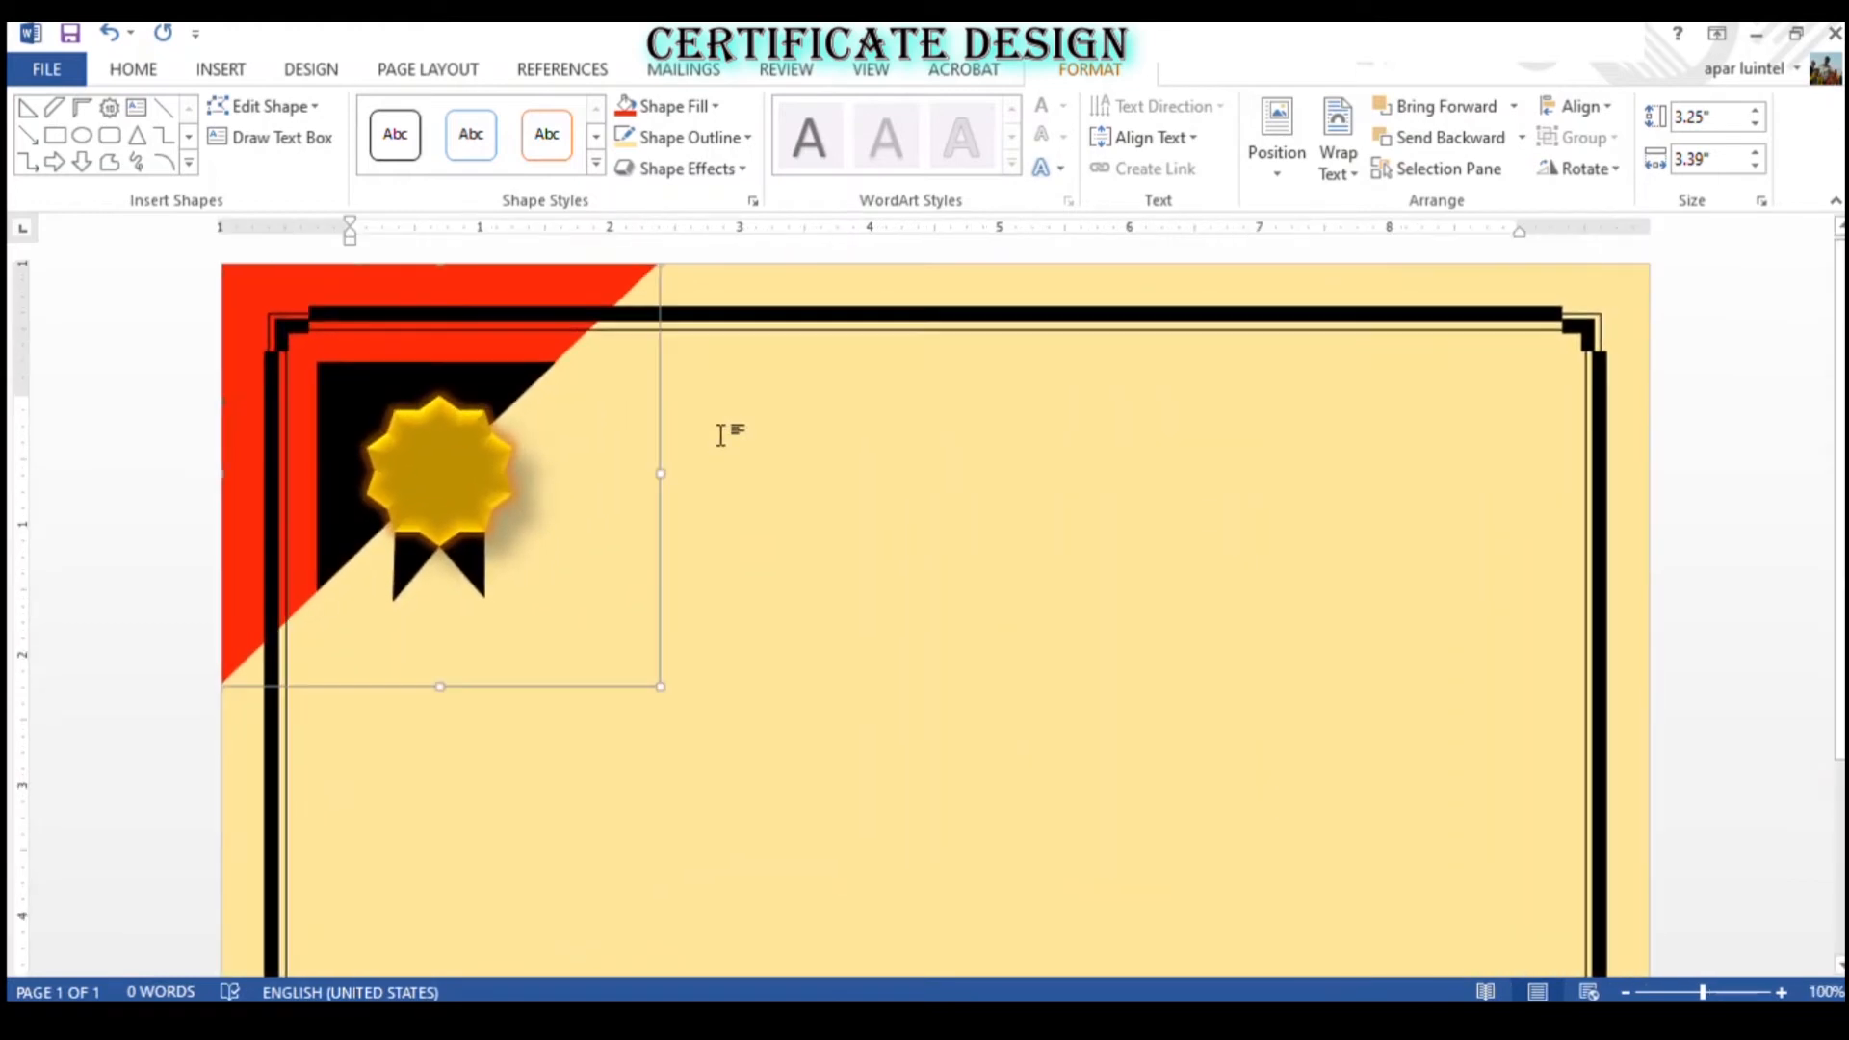
click(708, 106)
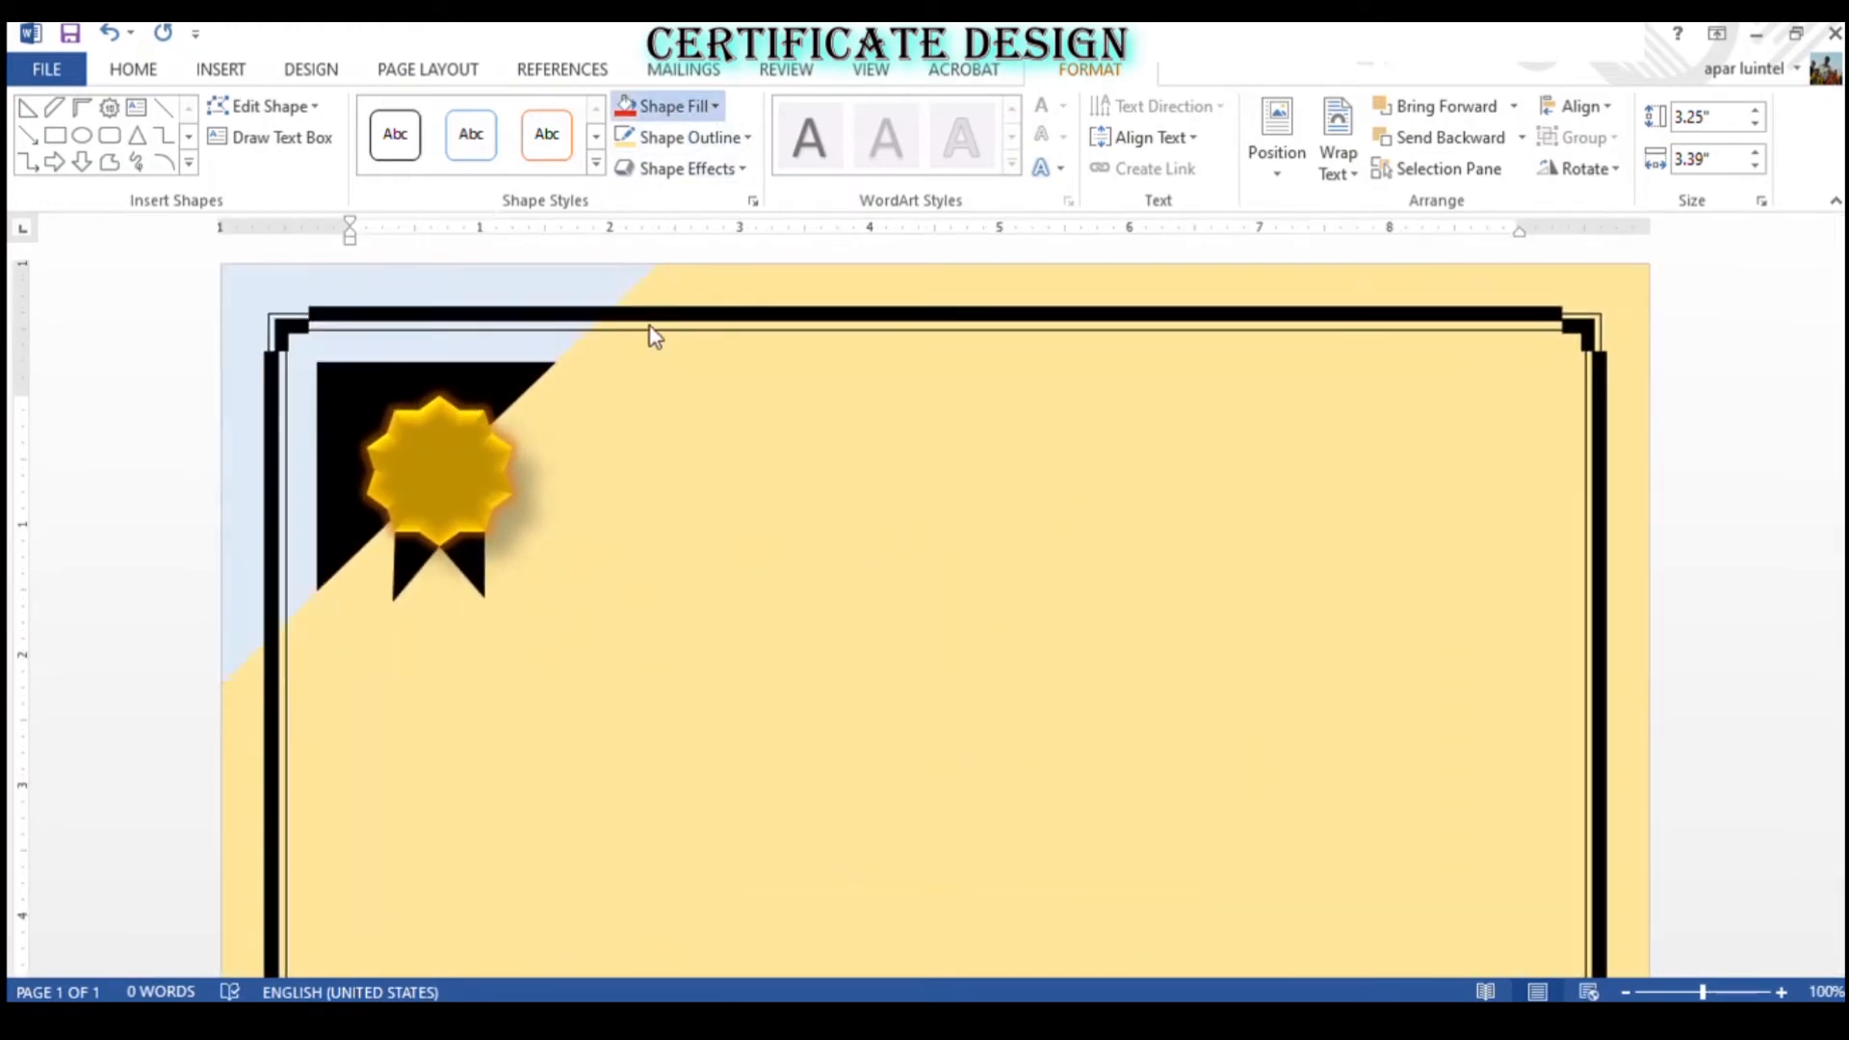
click(713, 429)
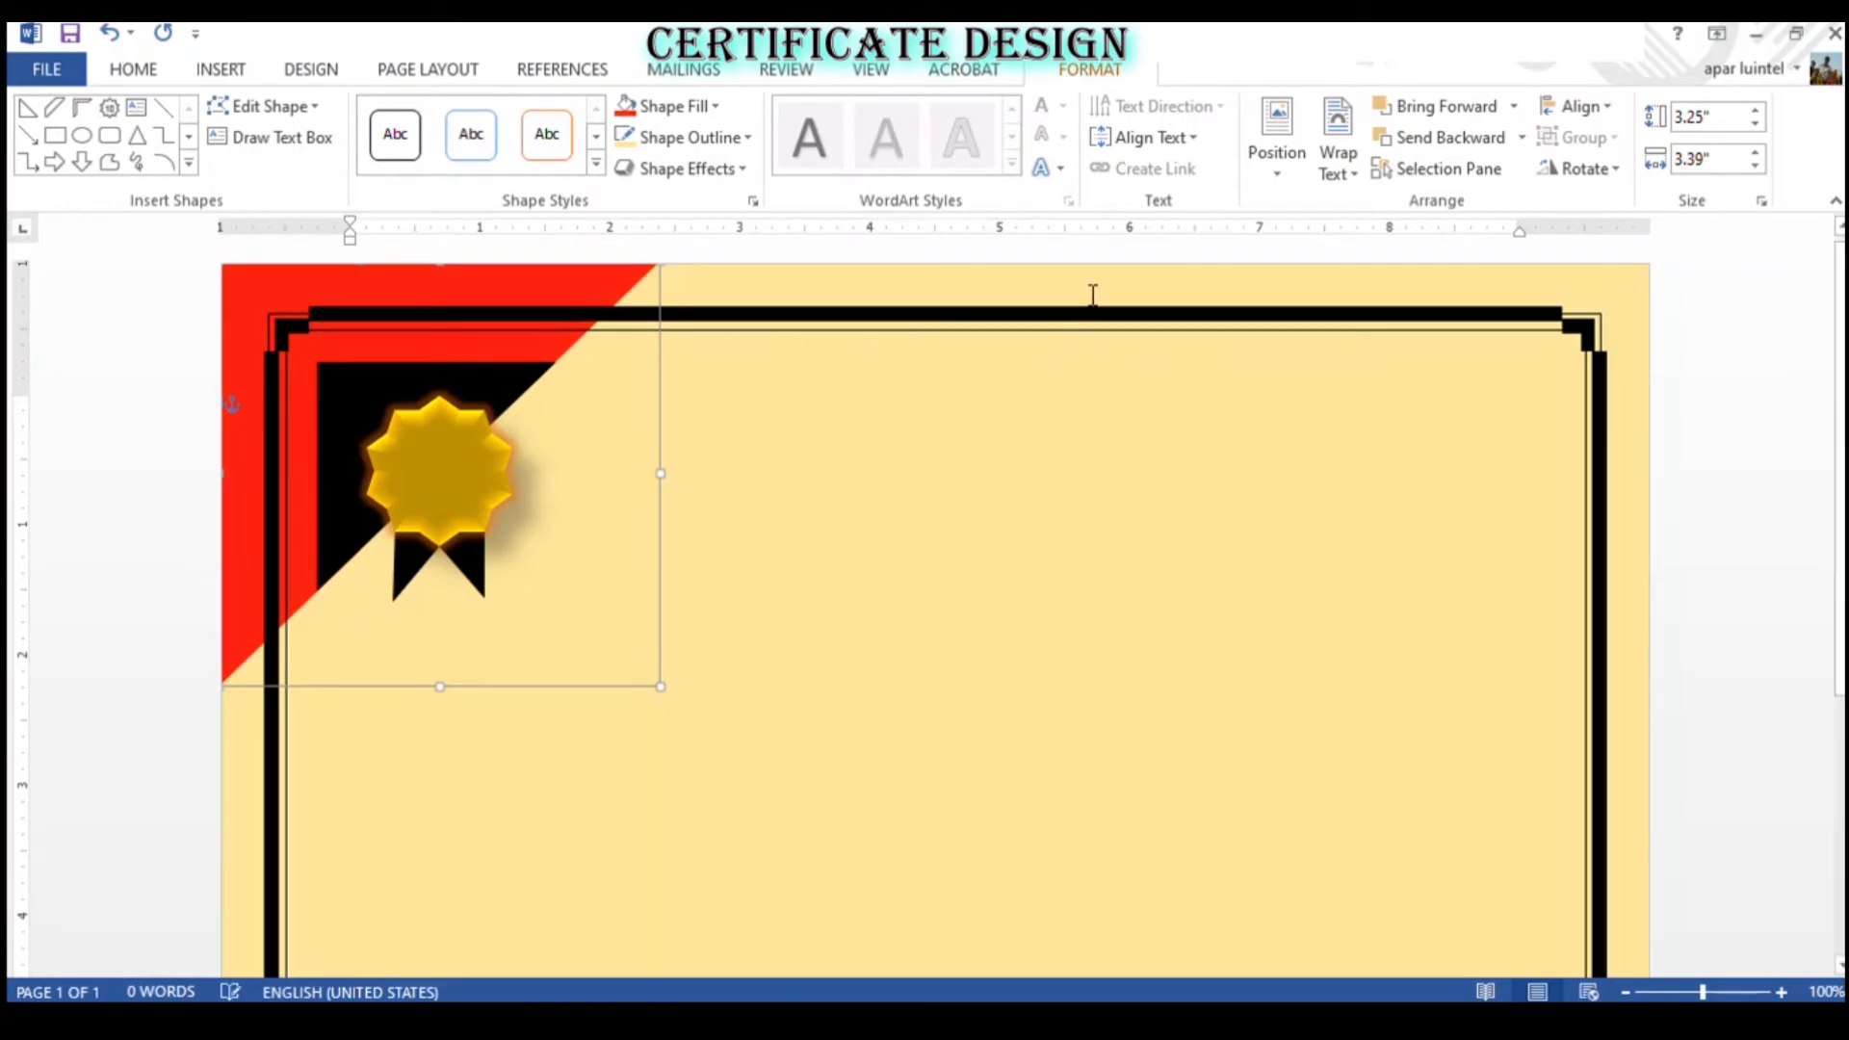
- Apply an orange glow effect to both black ribbon tails below the gold badge
scroll(681, 508, down, 4)
scroll(759, 568, down, 1)
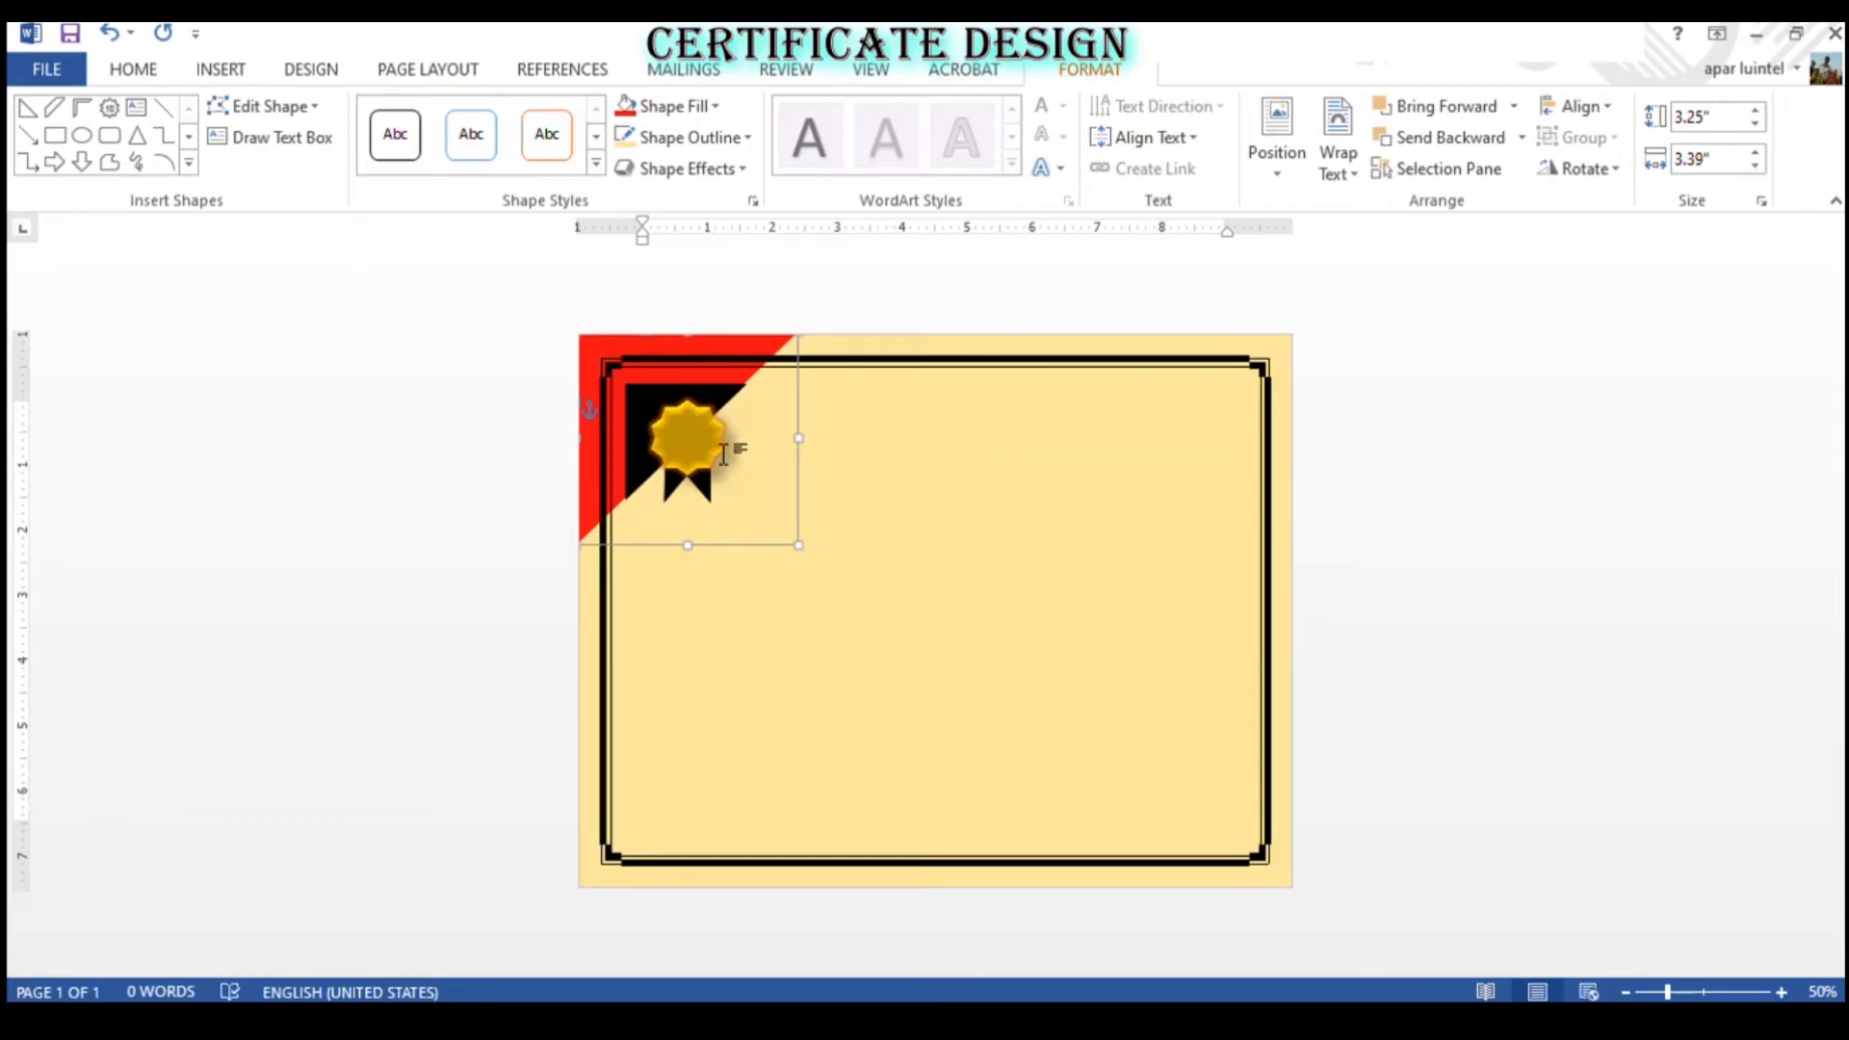
ctrl+scroll(723, 453, up, 4)
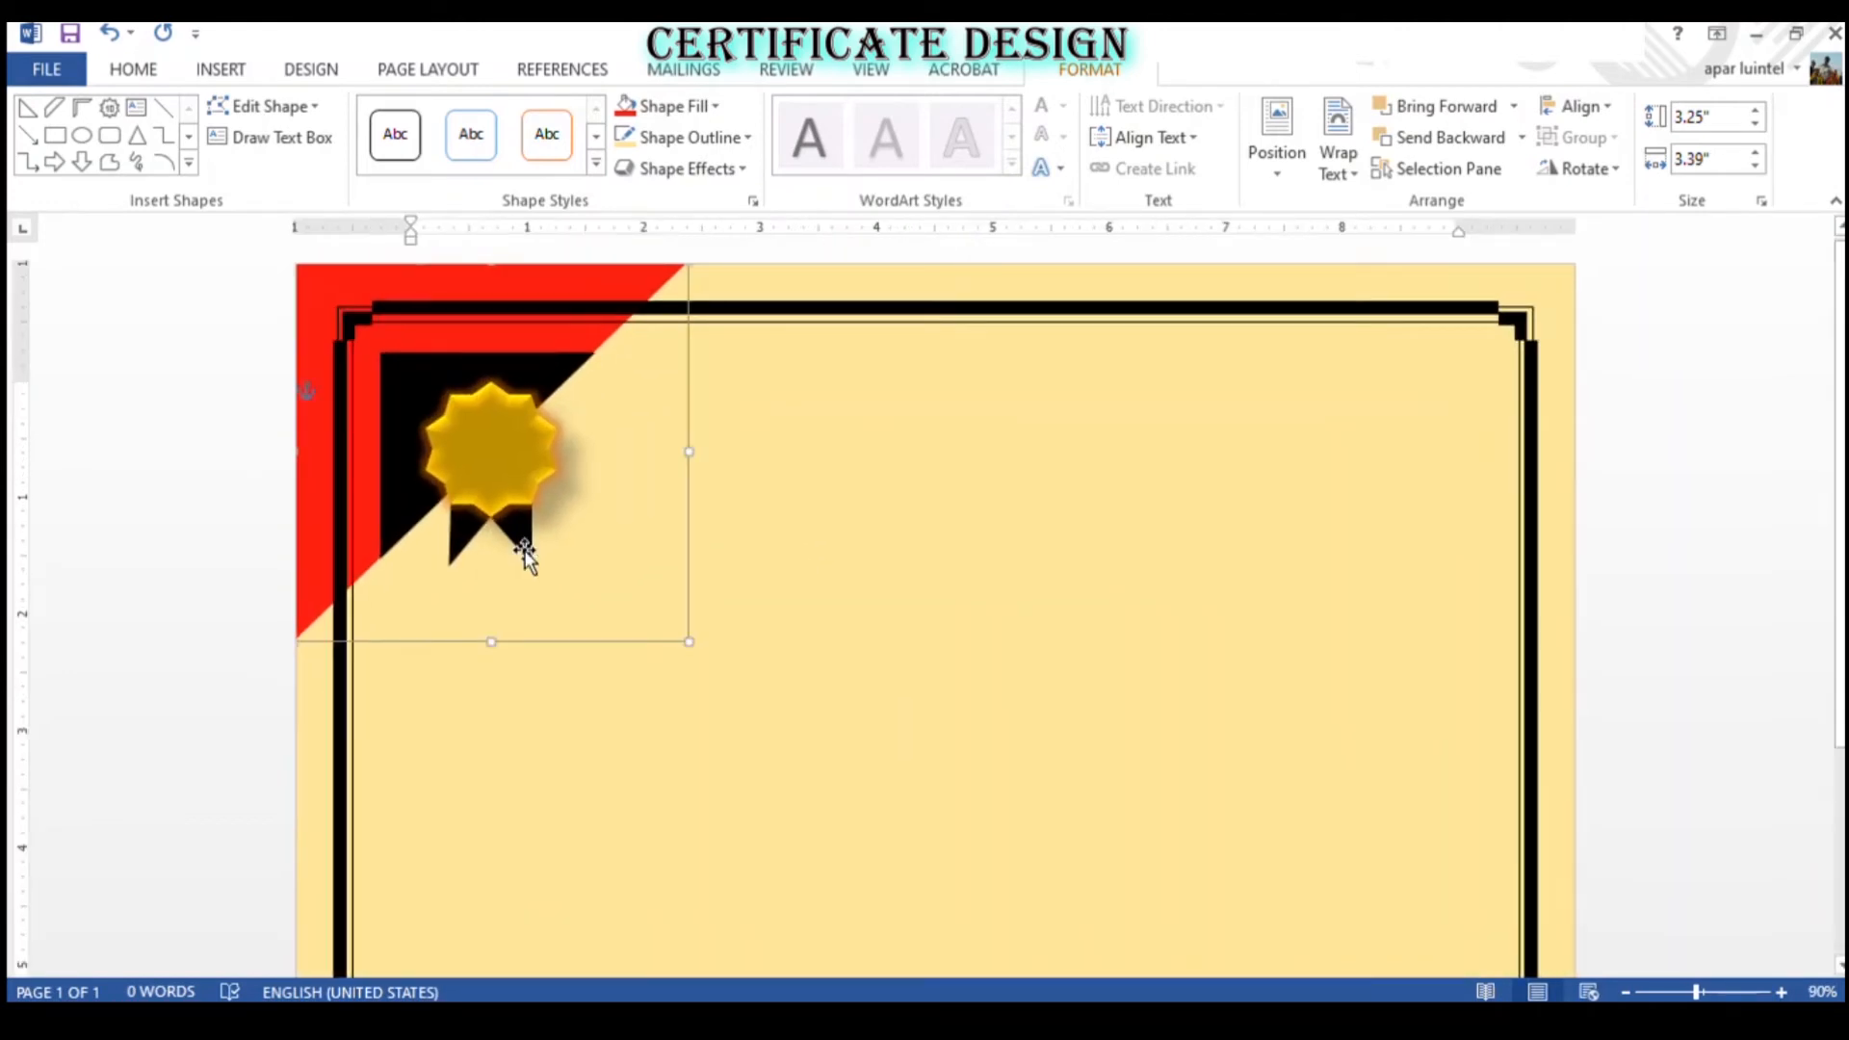
click(514, 532)
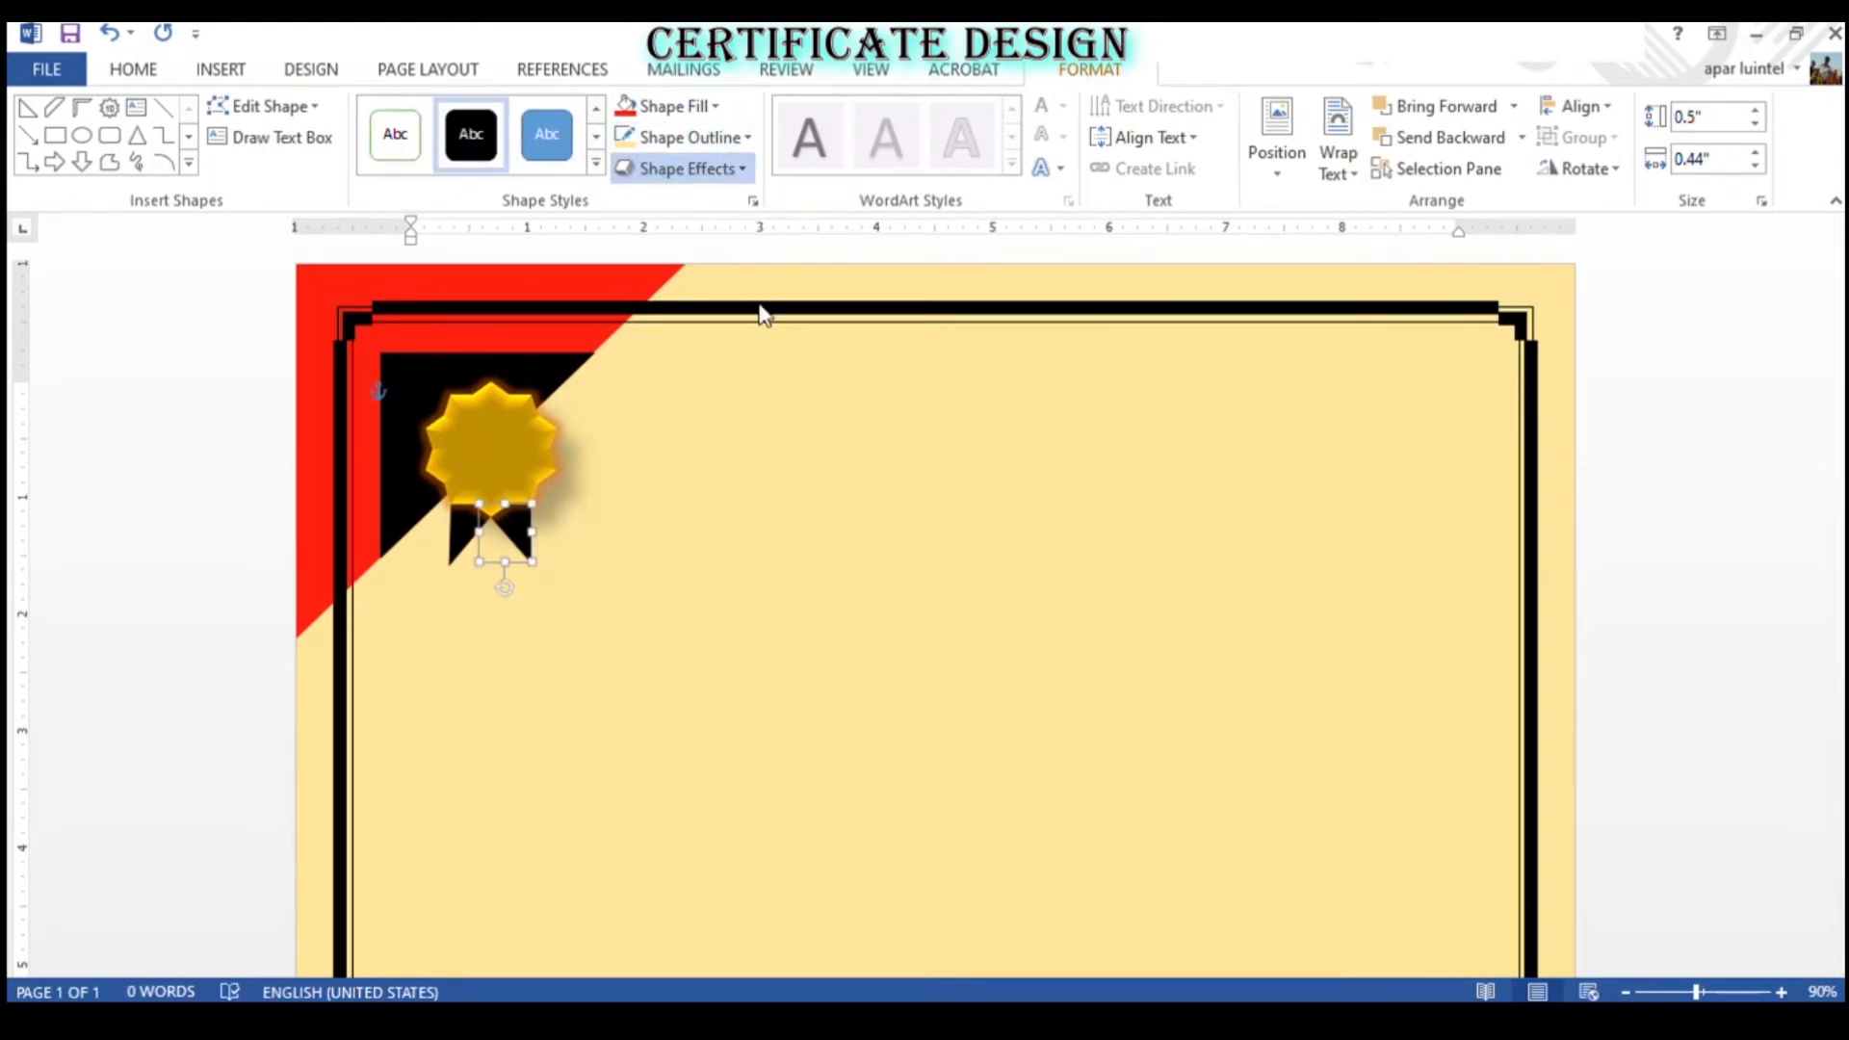
click(845, 542)
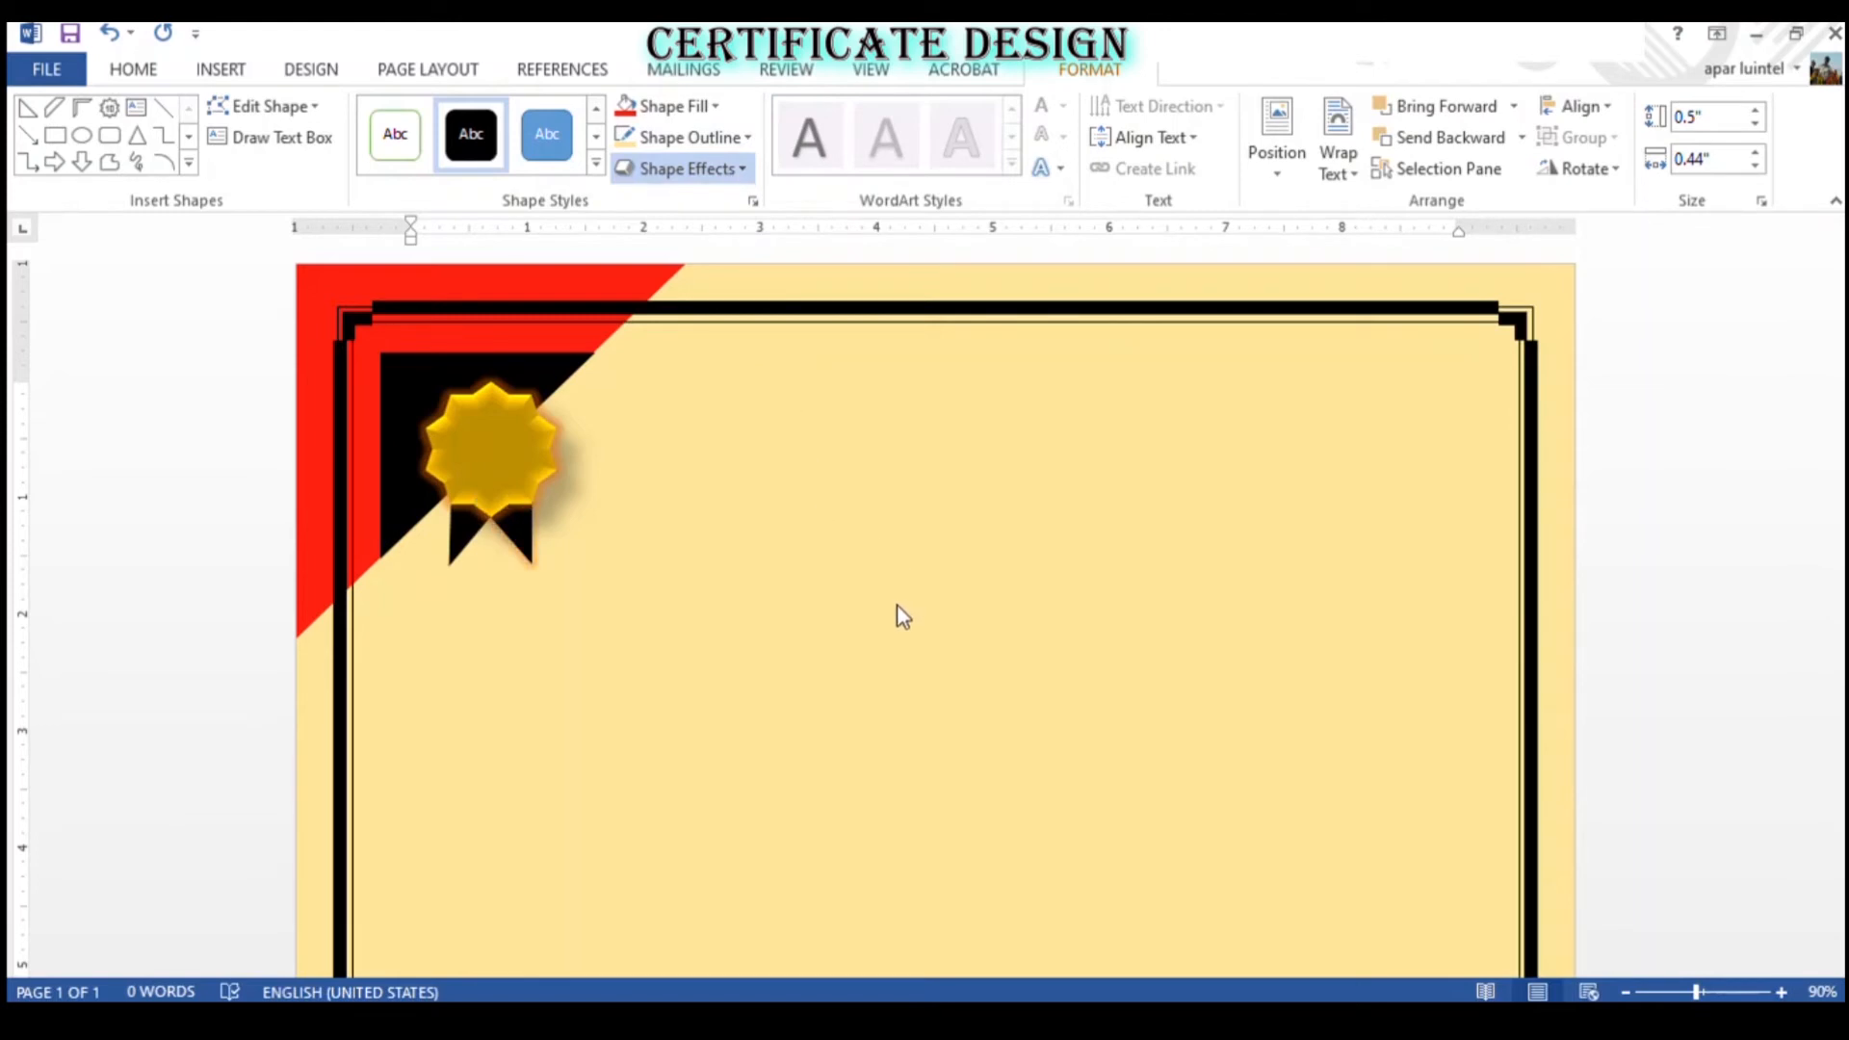
click(467, 540)
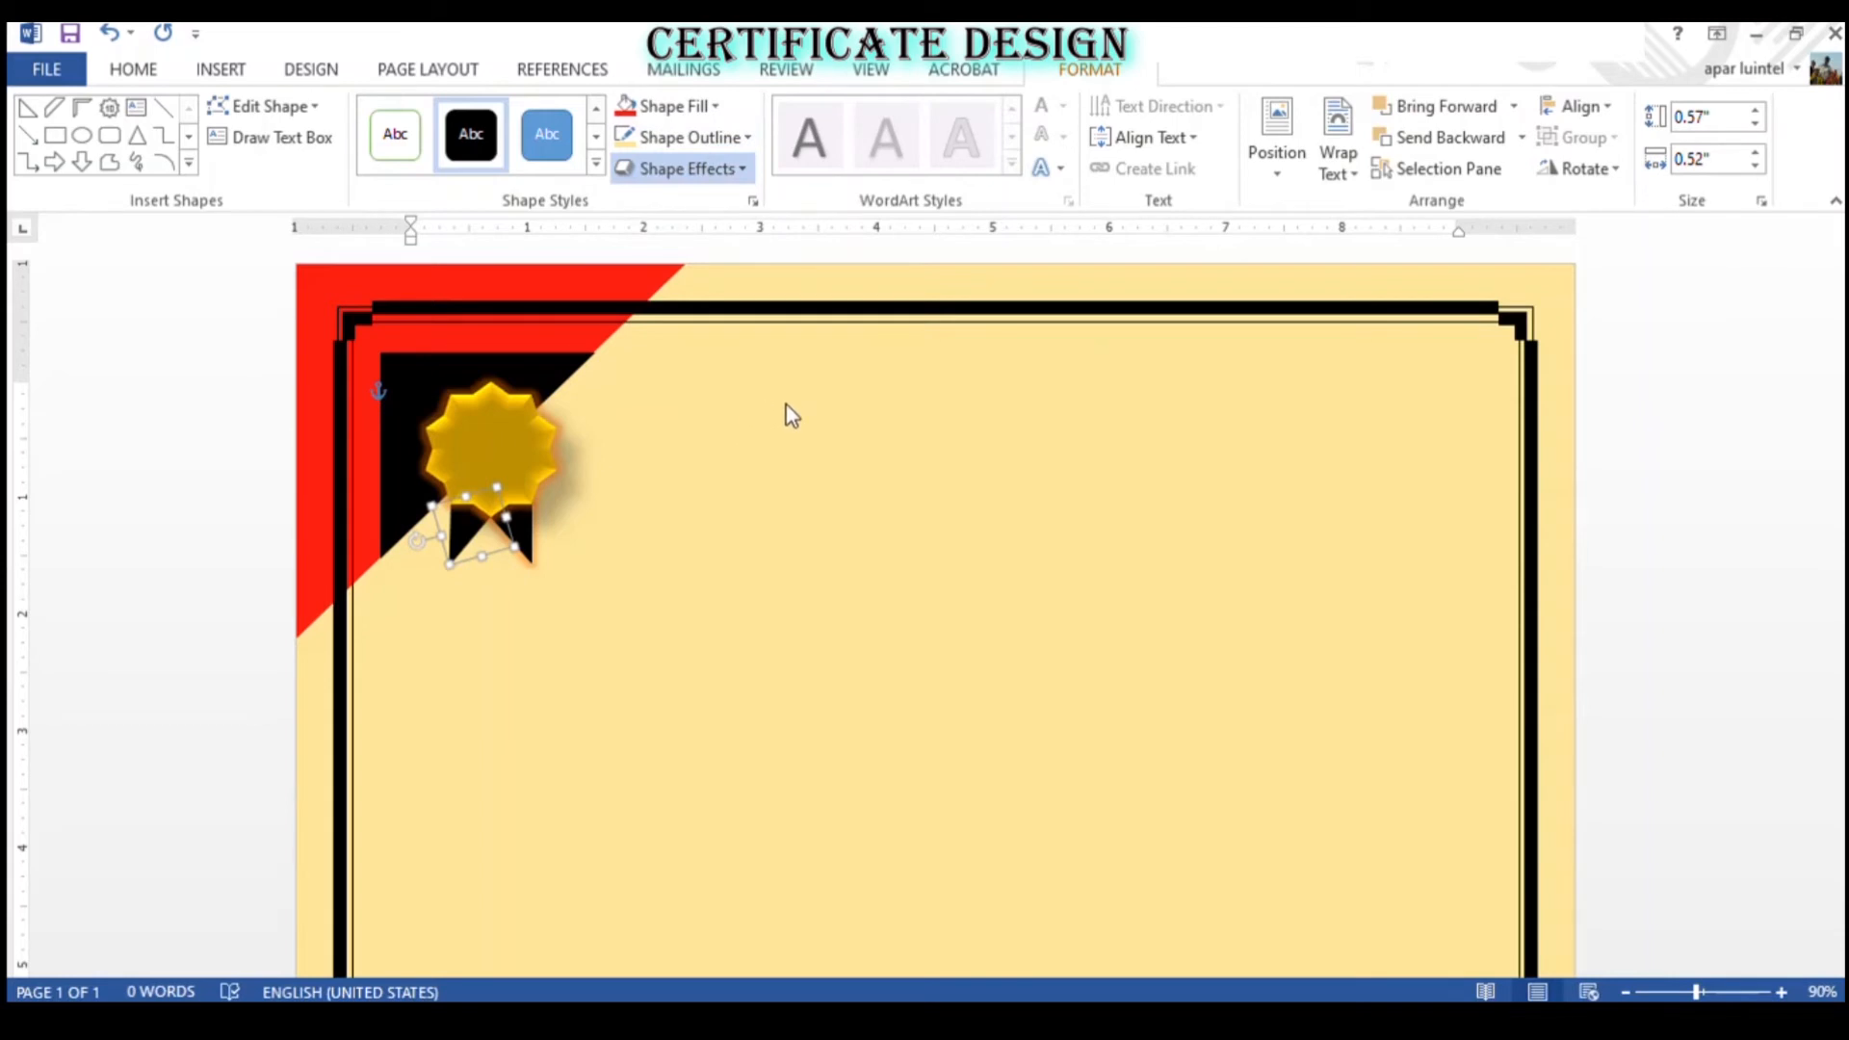
click(867, 528)
scroll(851, 532, down, 3)
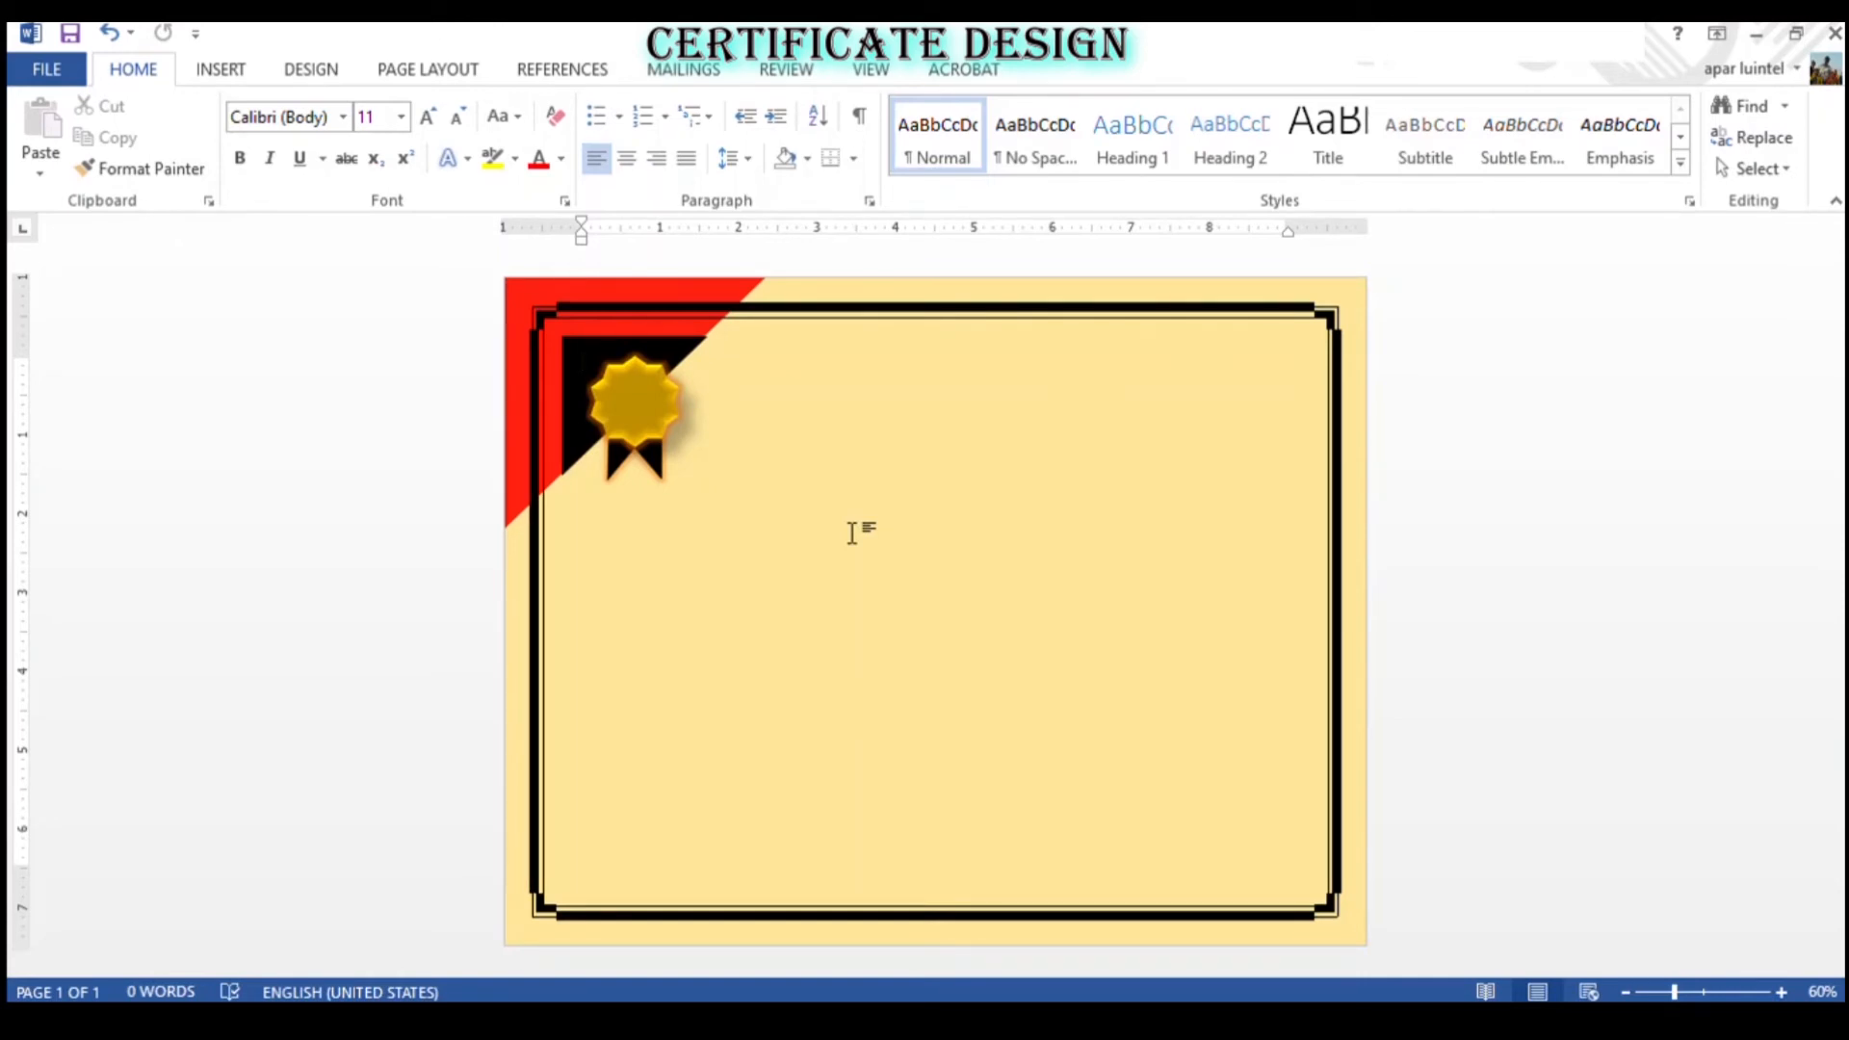
scroll(851, 532, up, 5)
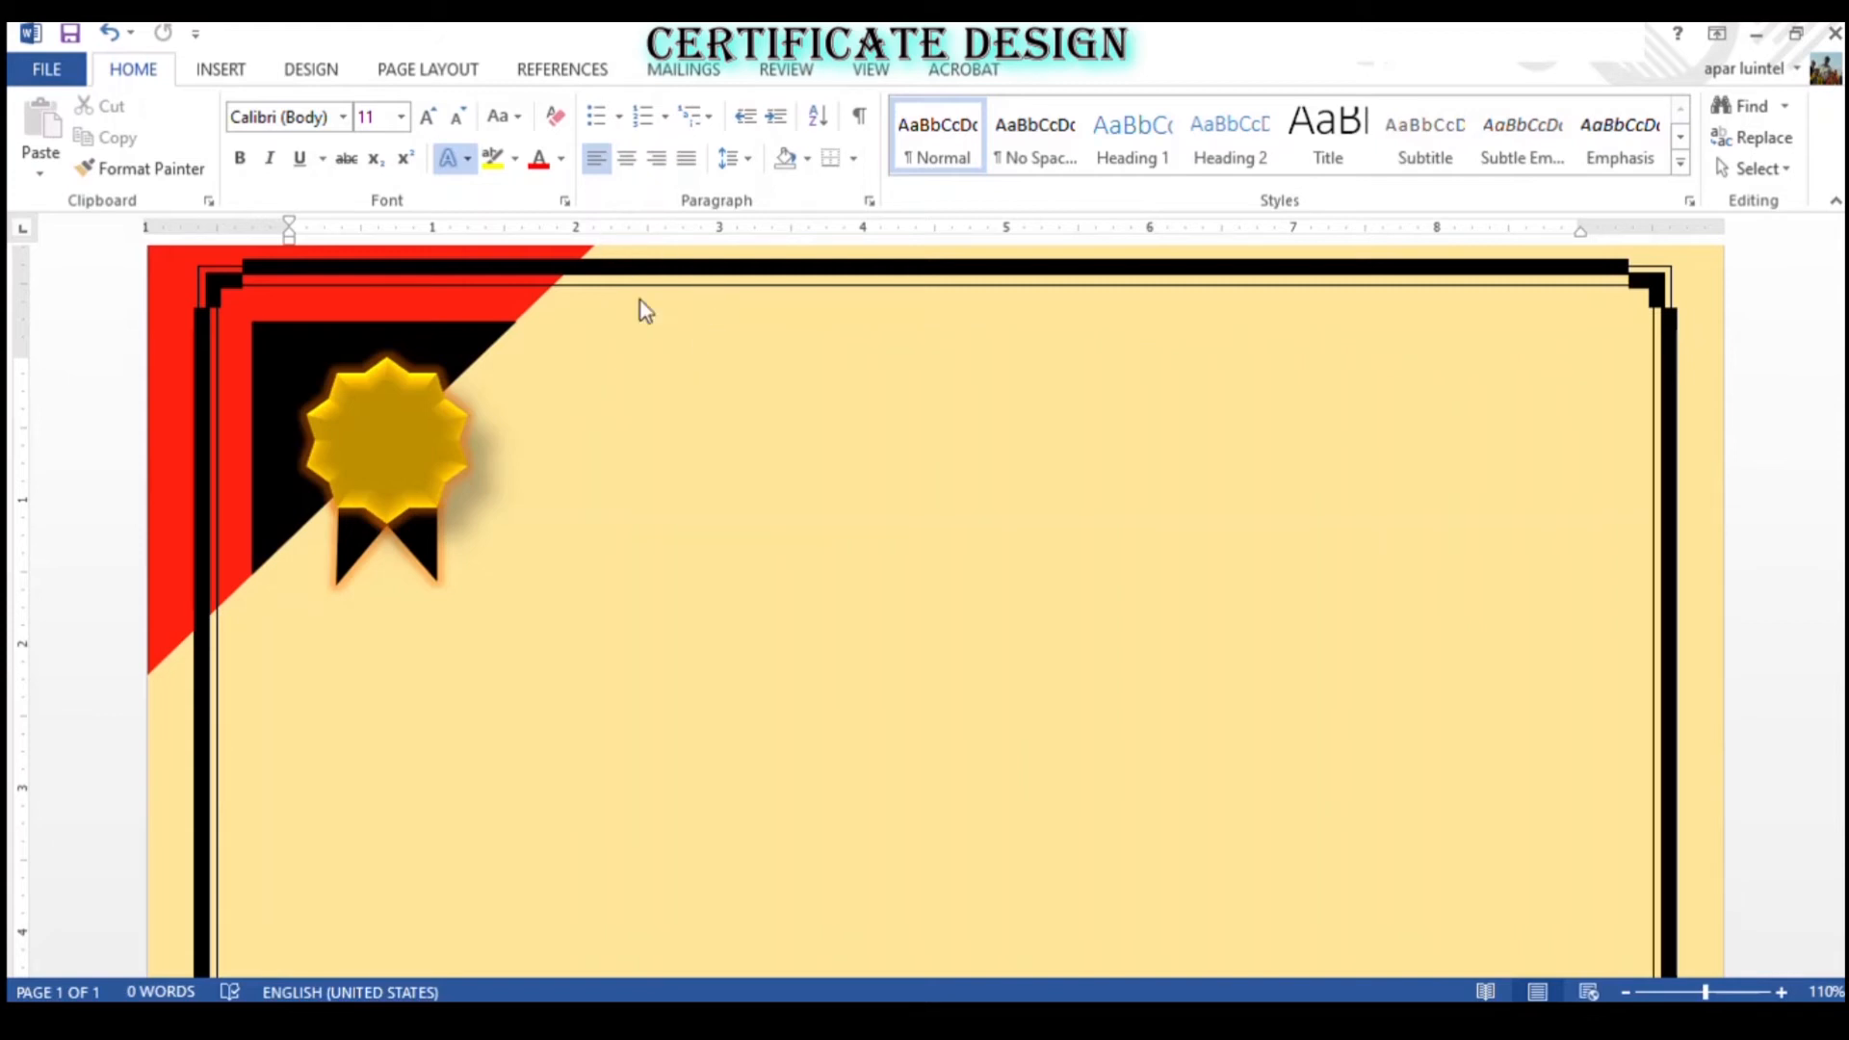
click(380, 429)
click(631, 539)
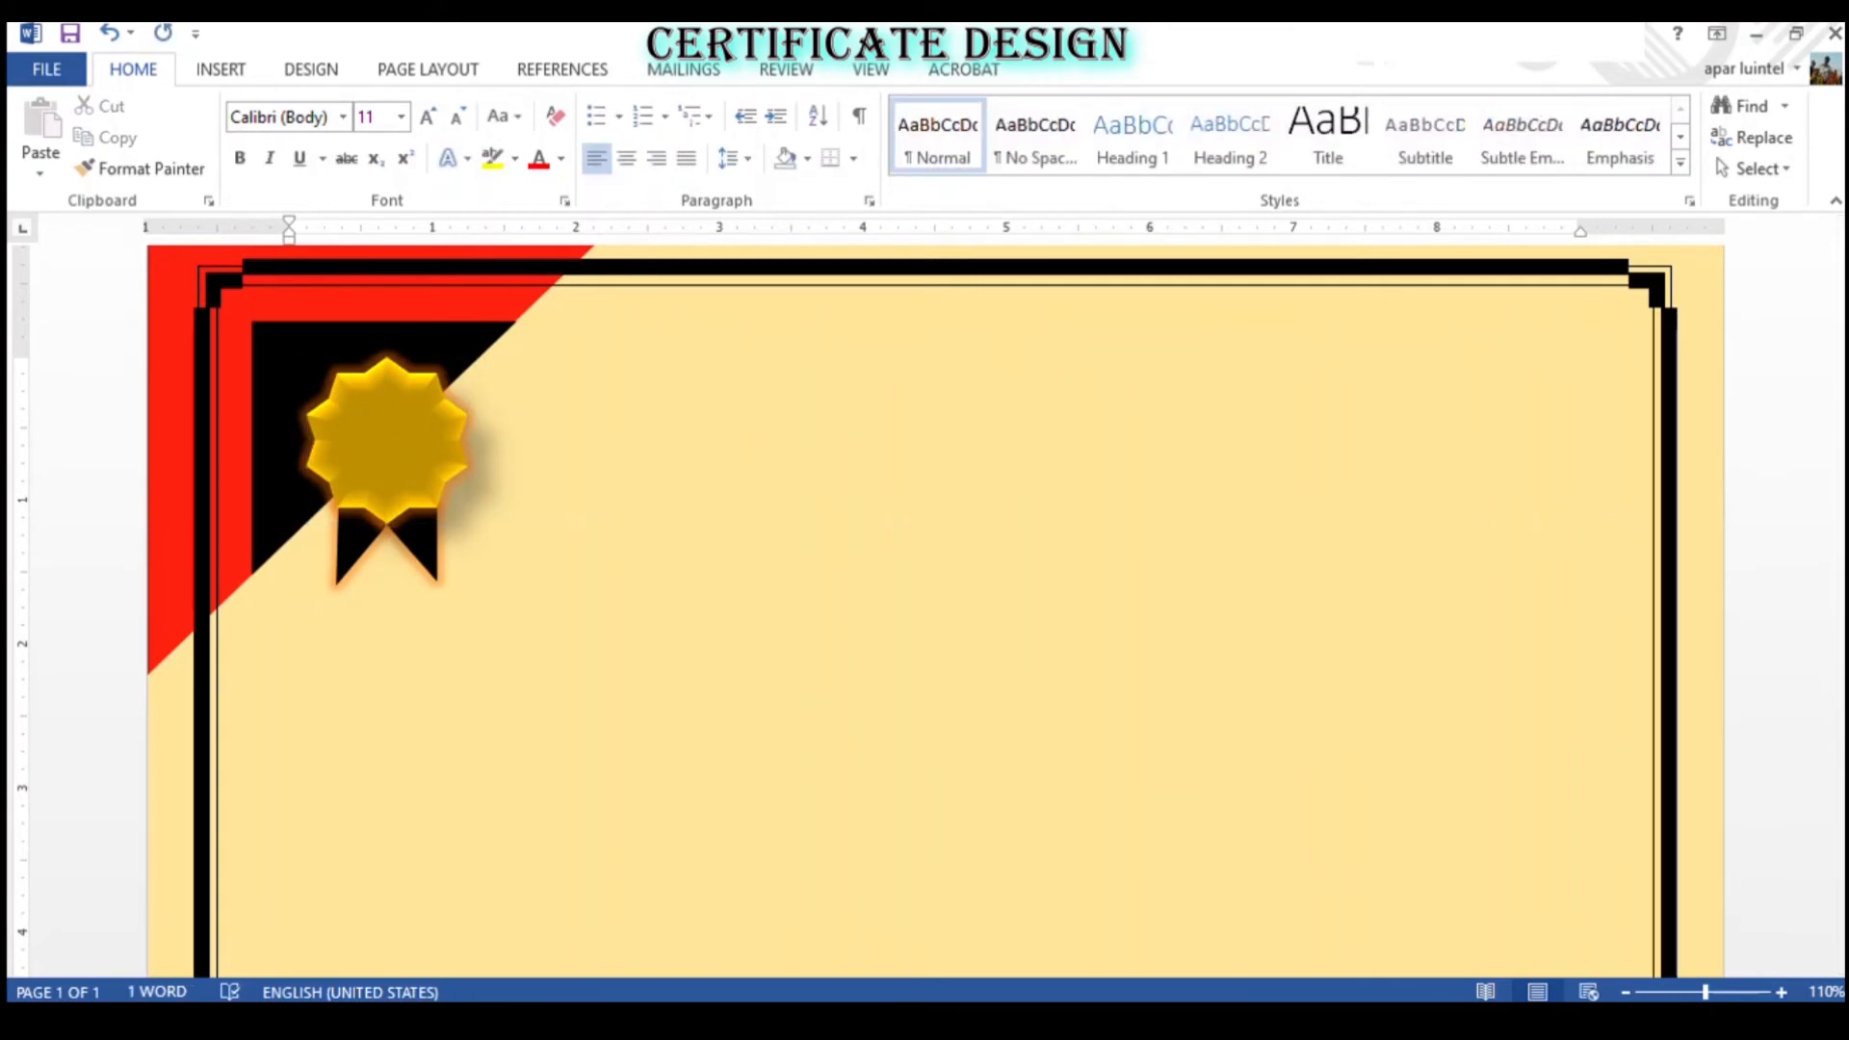
click(362, 447)
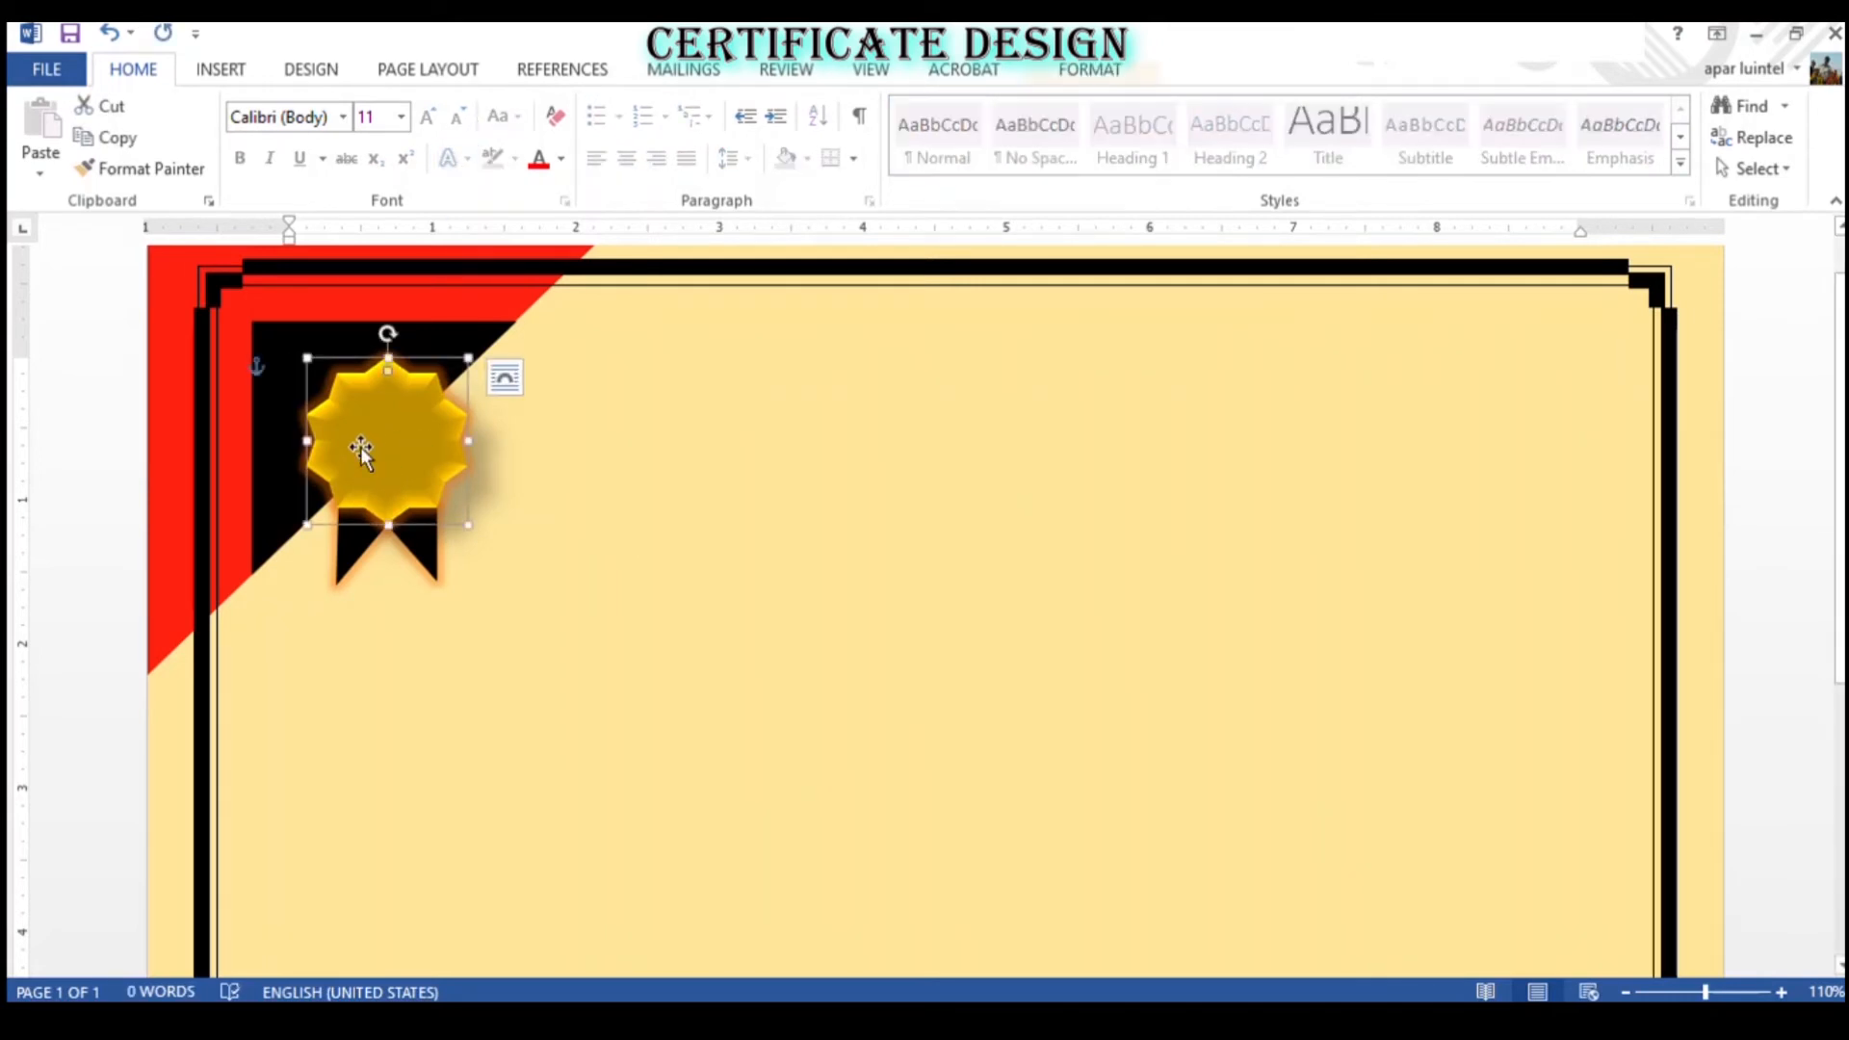
click(660, 417)
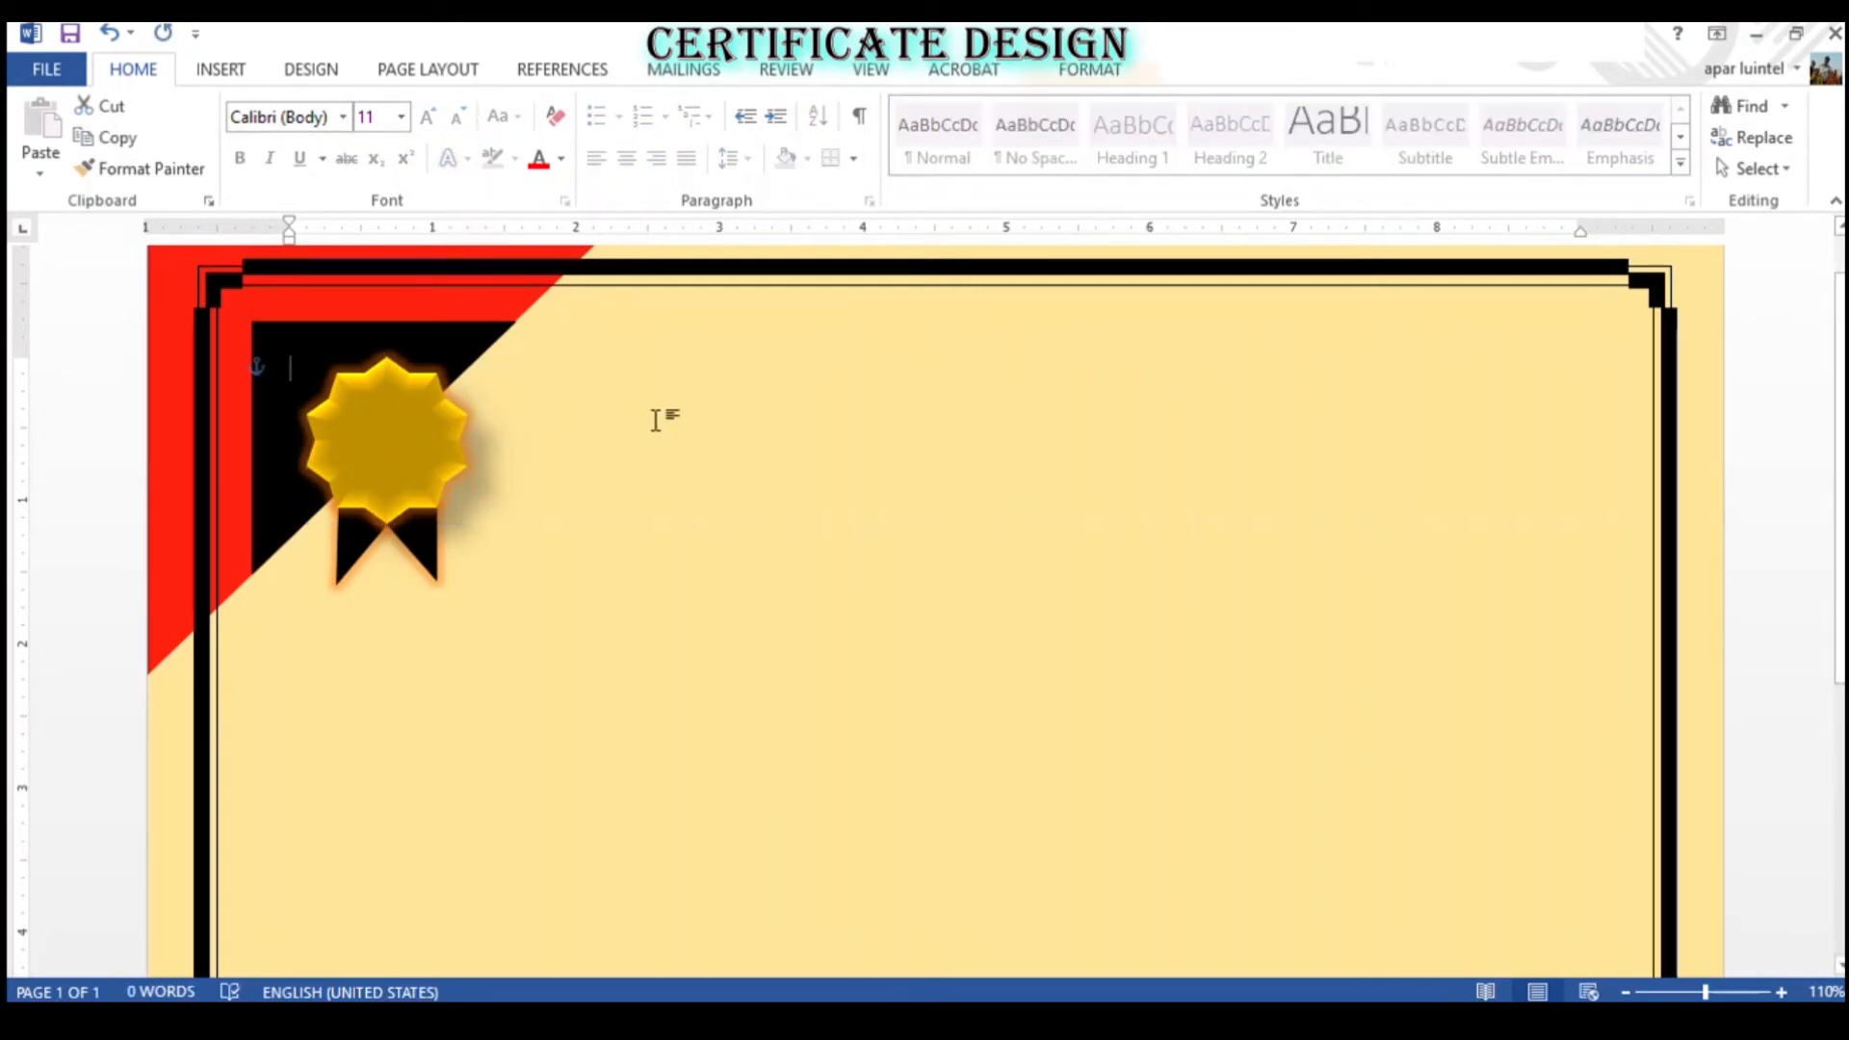
- Draw a text box about 0.33" high and 0.61" wide on the gold badge and enter "2021"
click(358, 438)
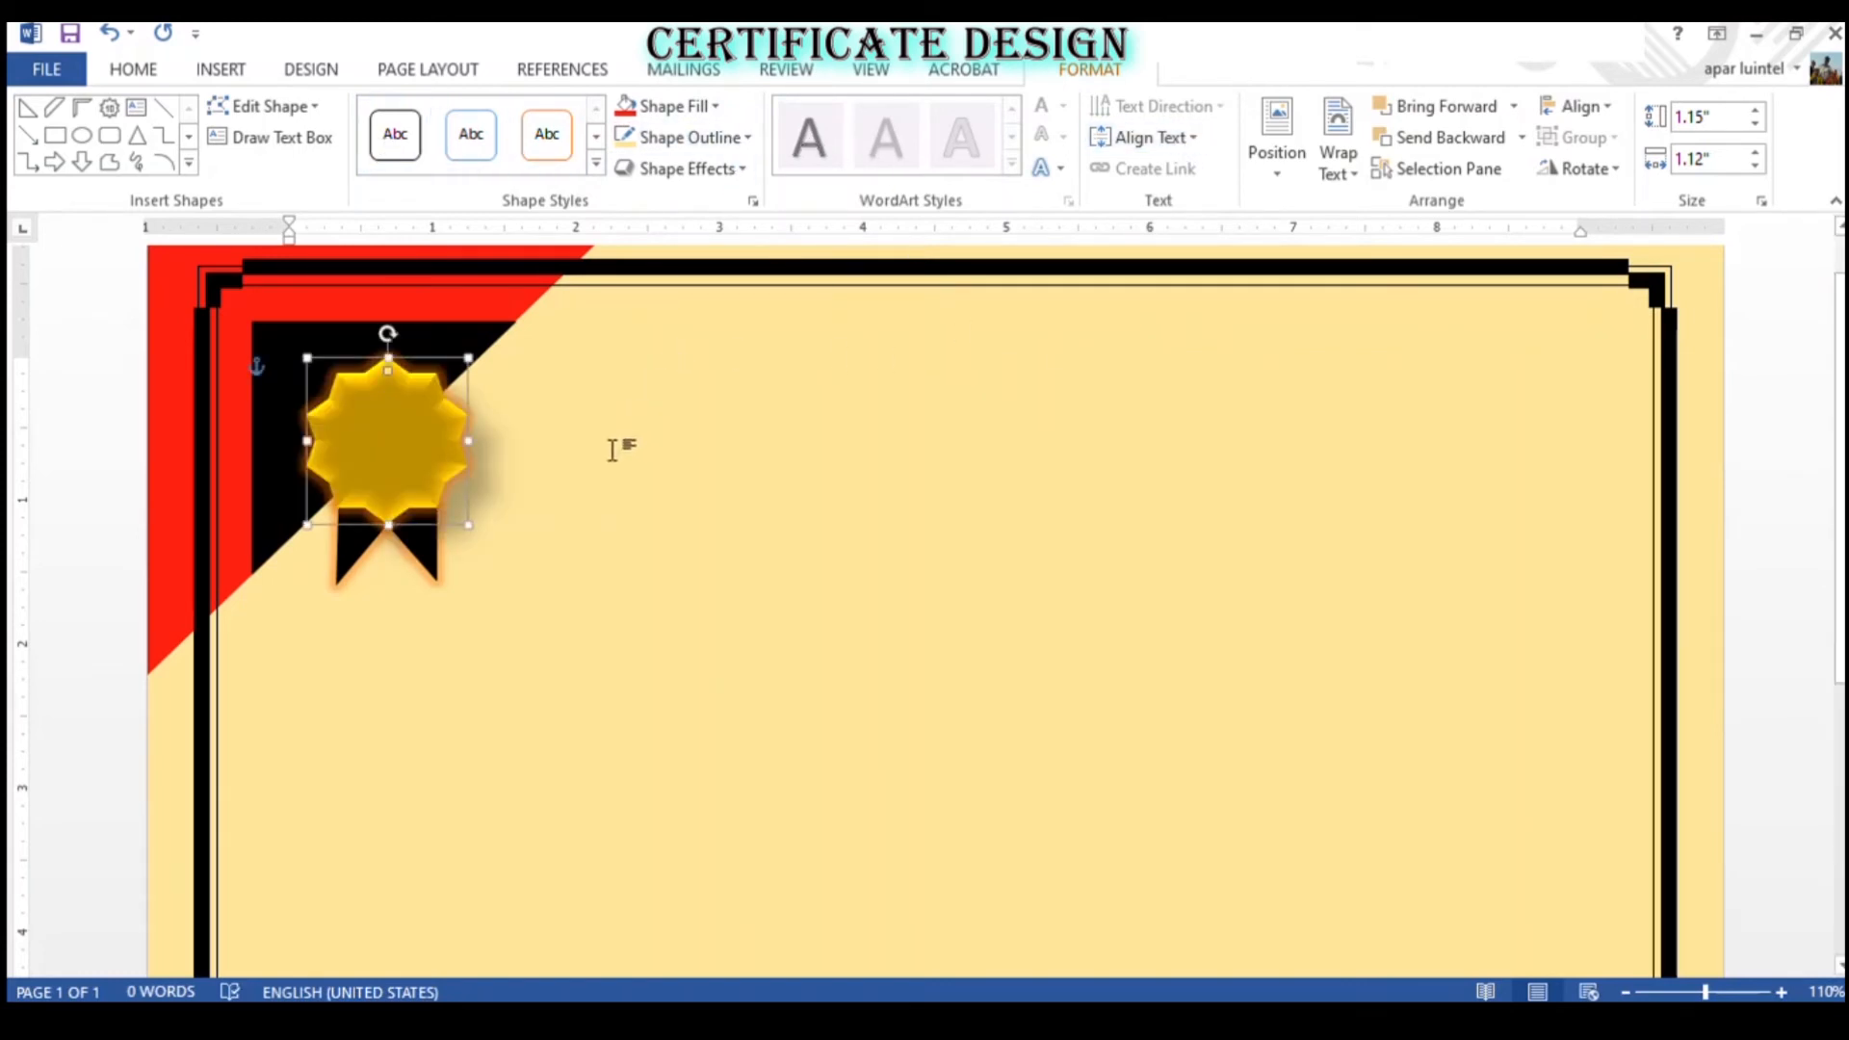
click(270, 137)
drag(348, 415, 440, 471)
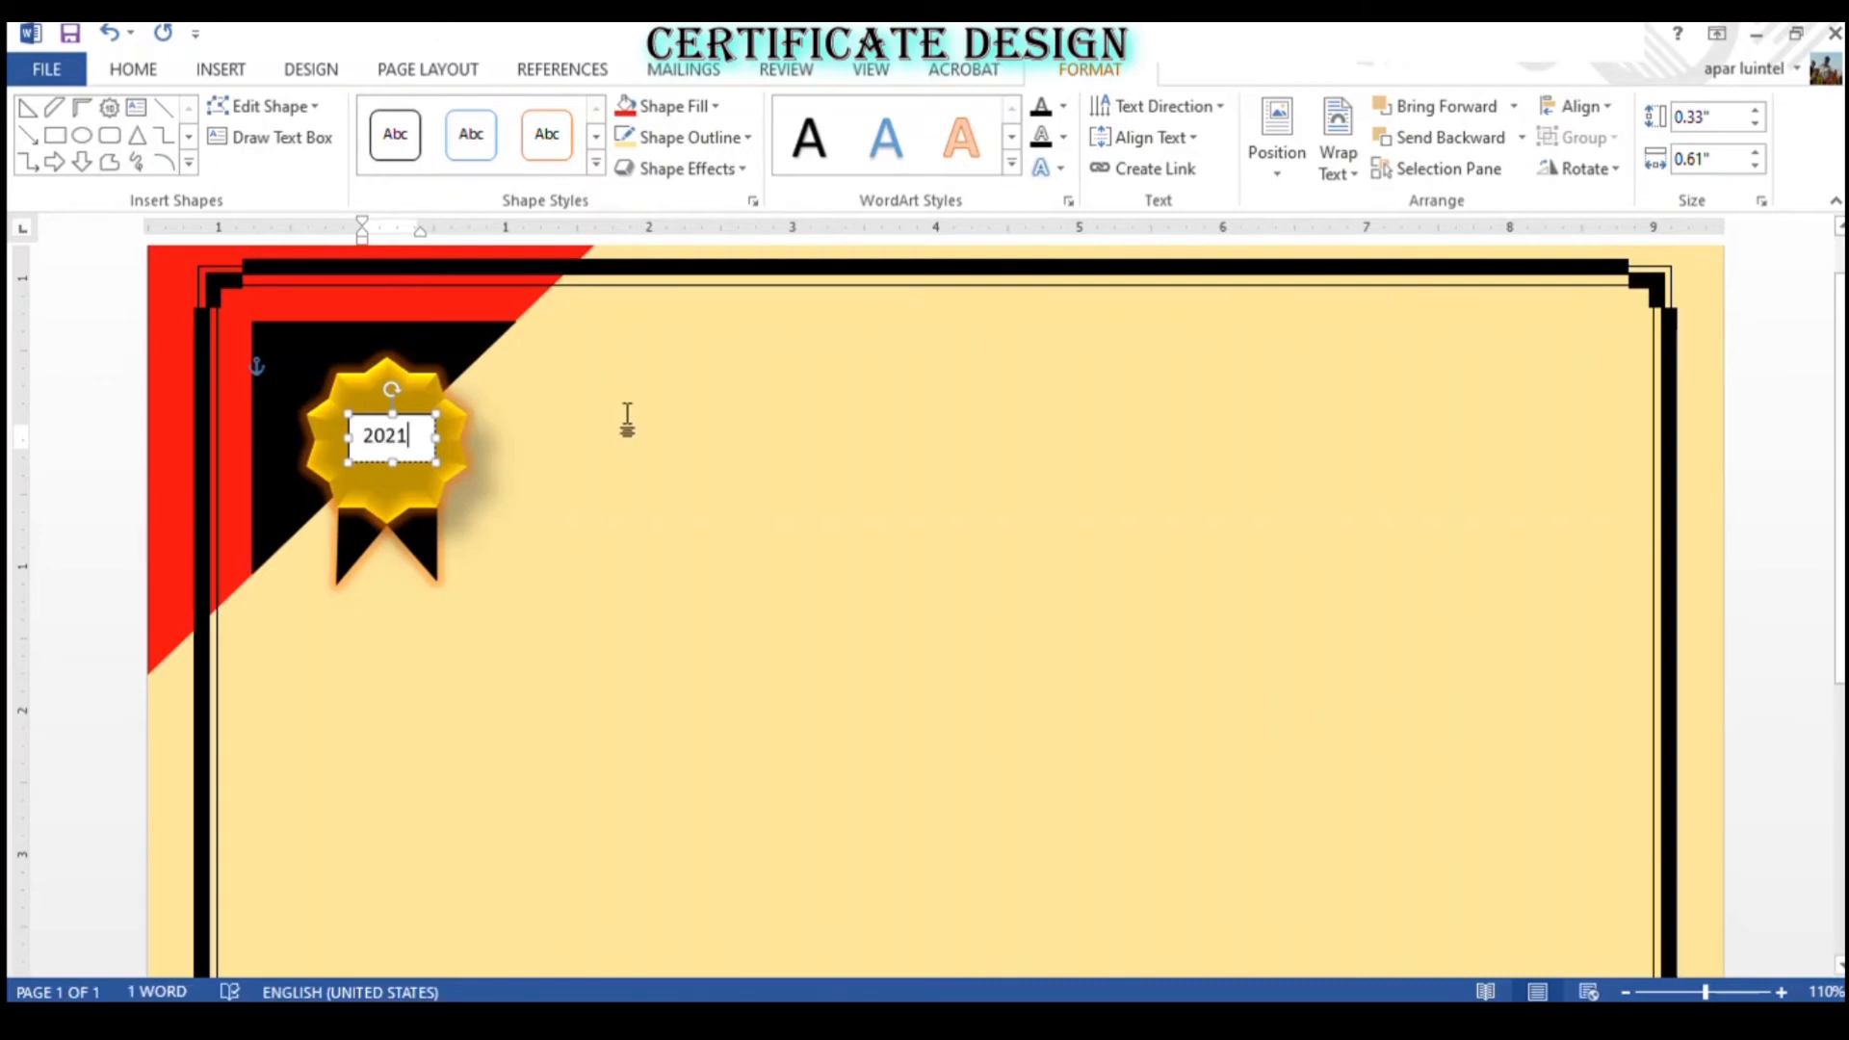
- Add "Awards" on a second line of the badge text box and enlarge the box to 0.58" by 0.74"
mouse_move(392, 463)
mouse_down()
mouse_move(393, 491)
mouse_move(400, 459)
mouse_up()
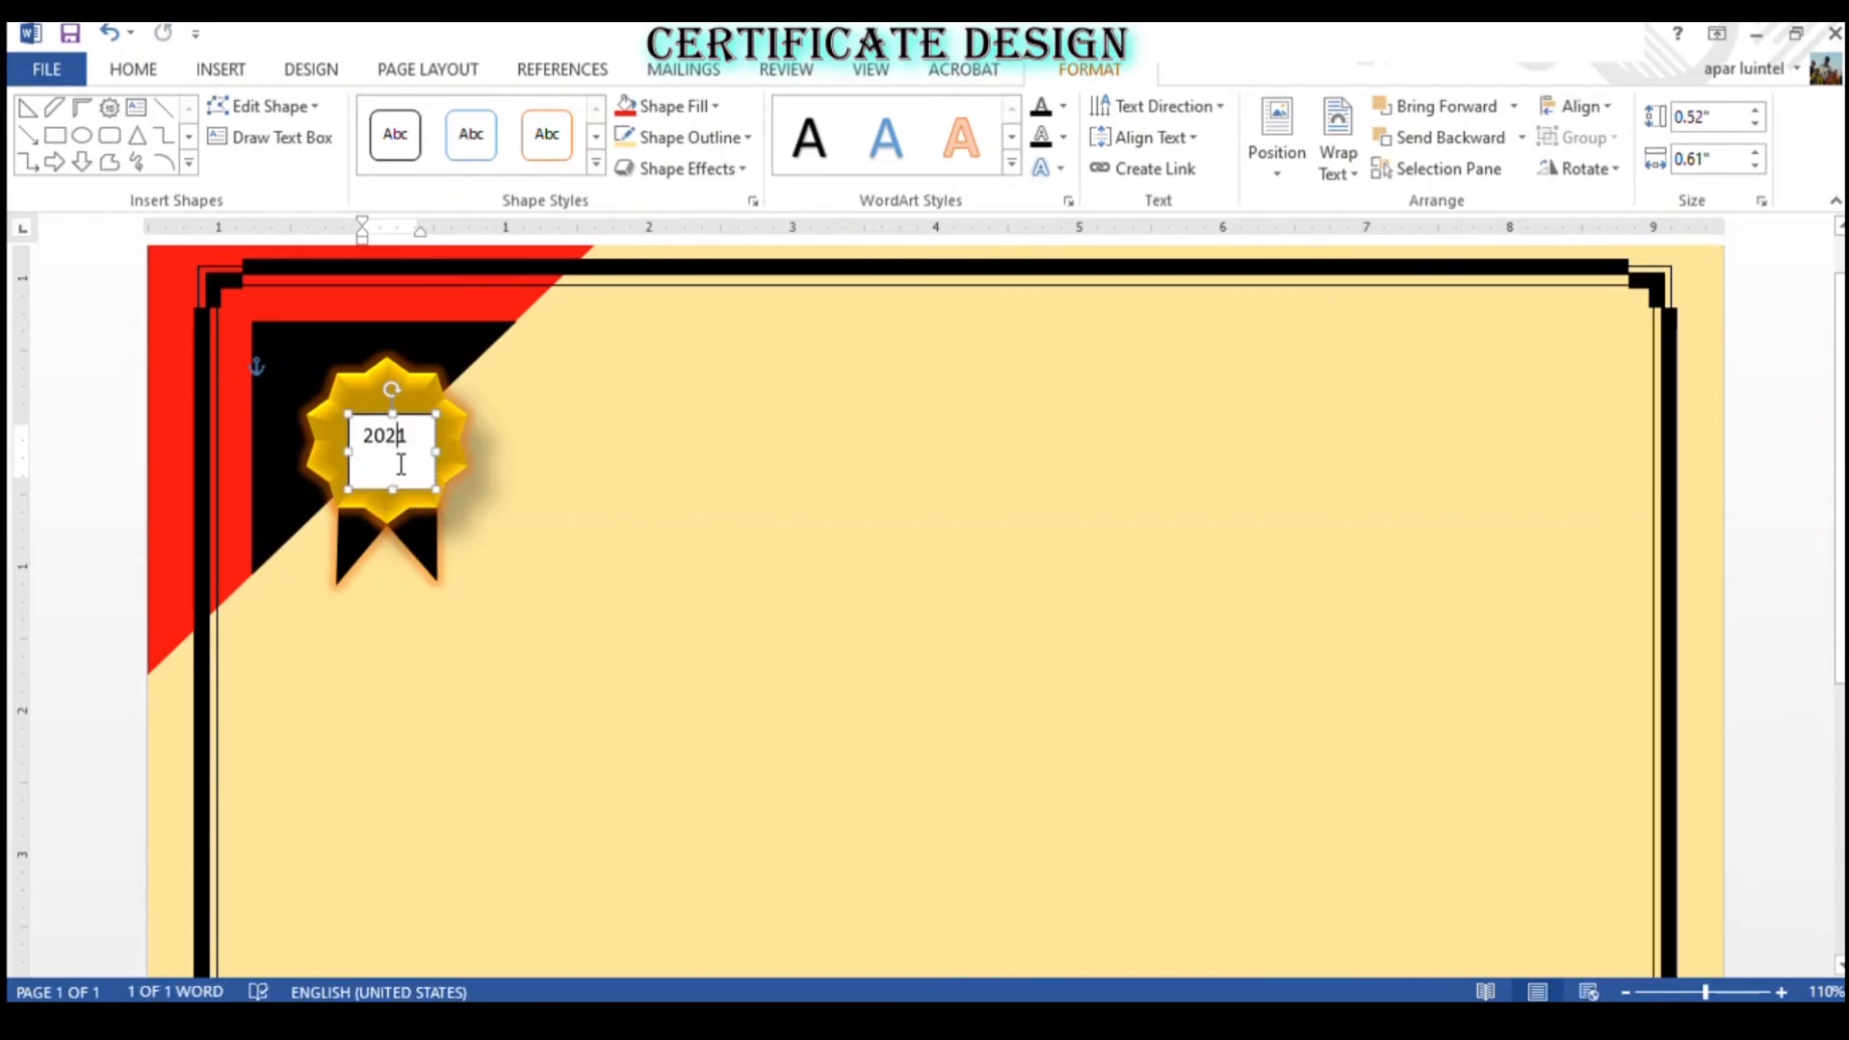
click(432, 440)
key(Return)
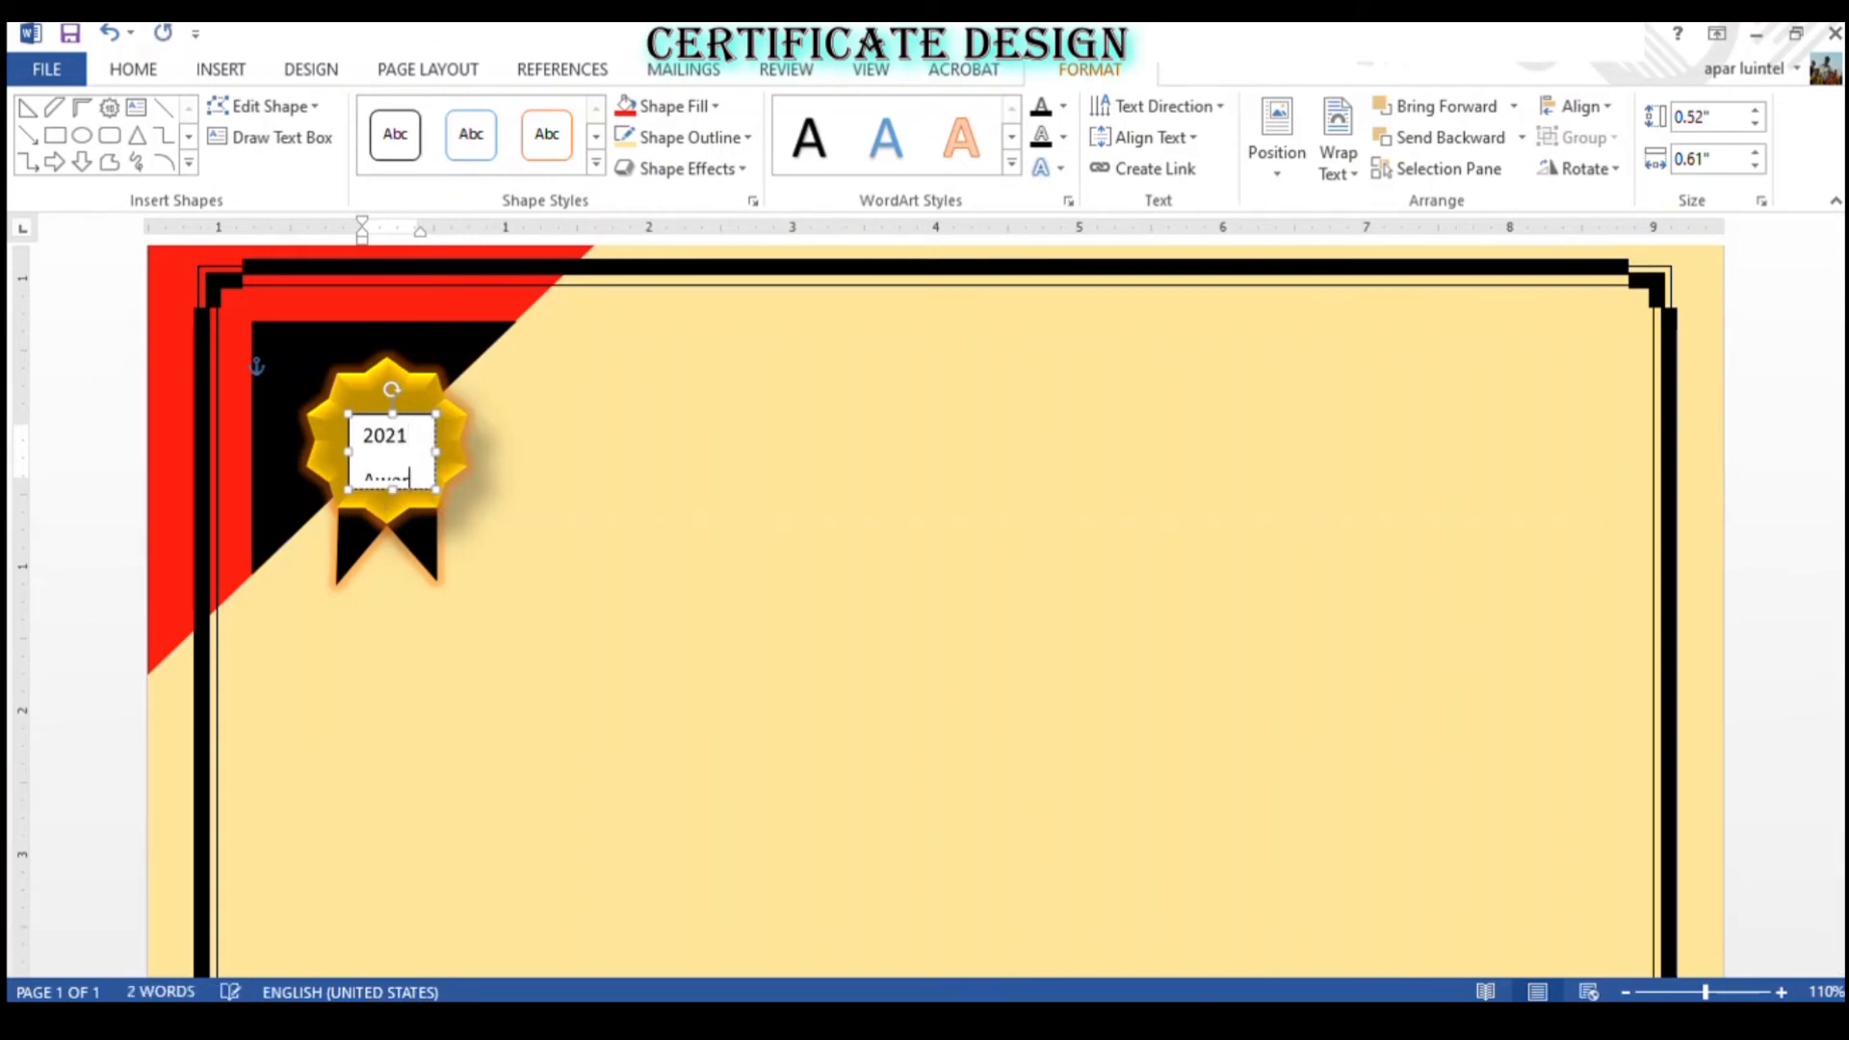
text(Awards)
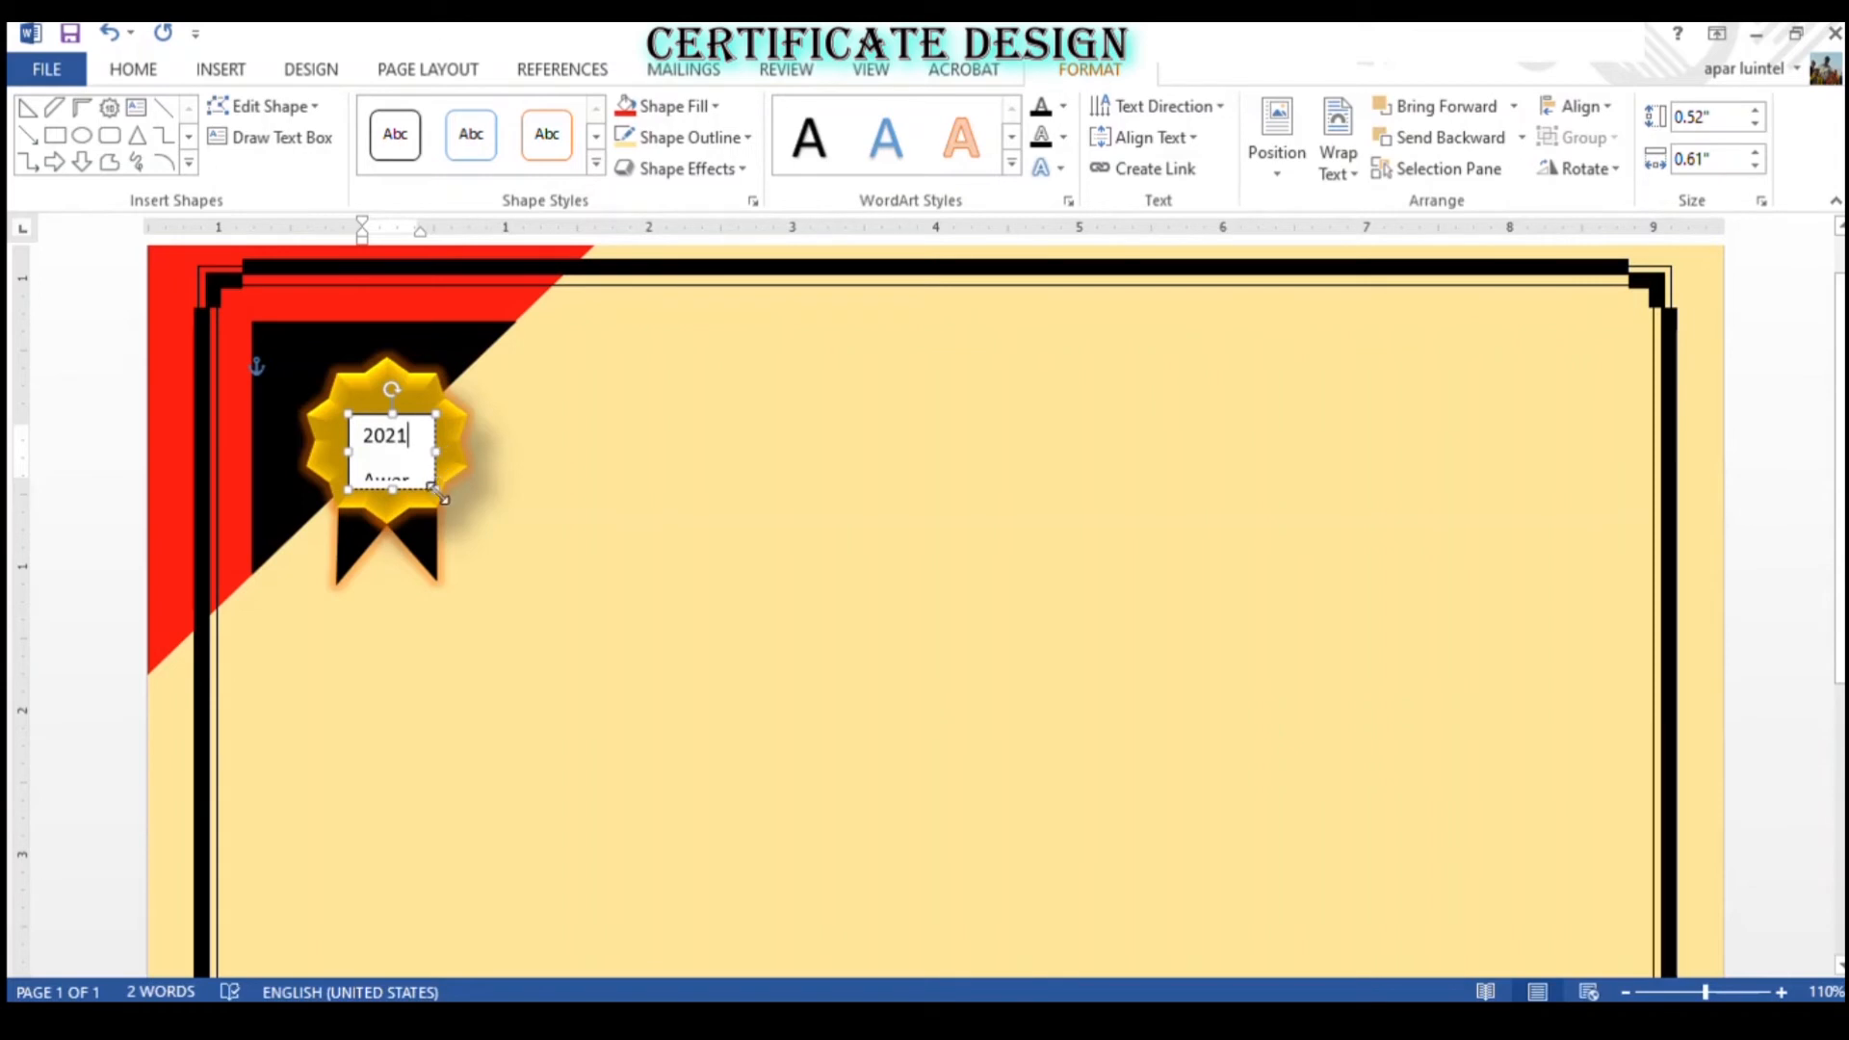
drag(436, 489, 453, 499)
click(424, 443)
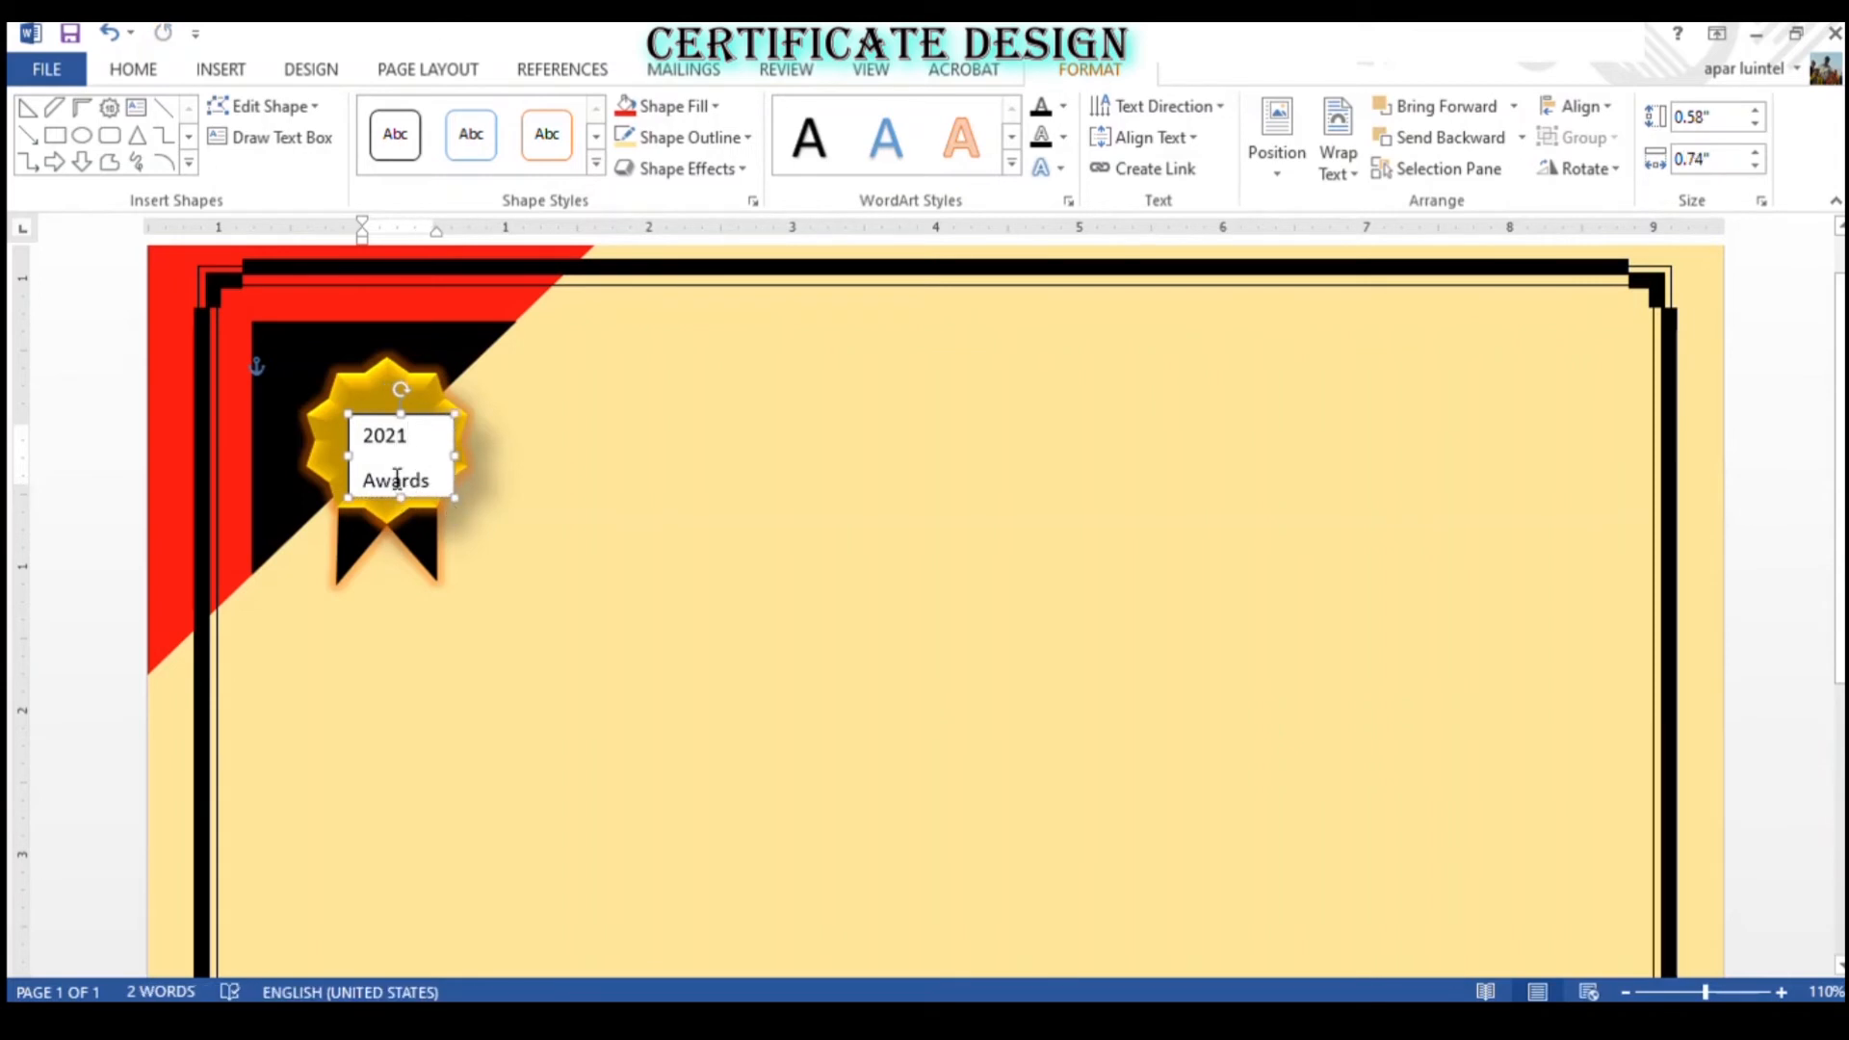
- Try the orange and blue WordArt styles on the badge text and undo them
key(ctrl+a)
click(961, 135)
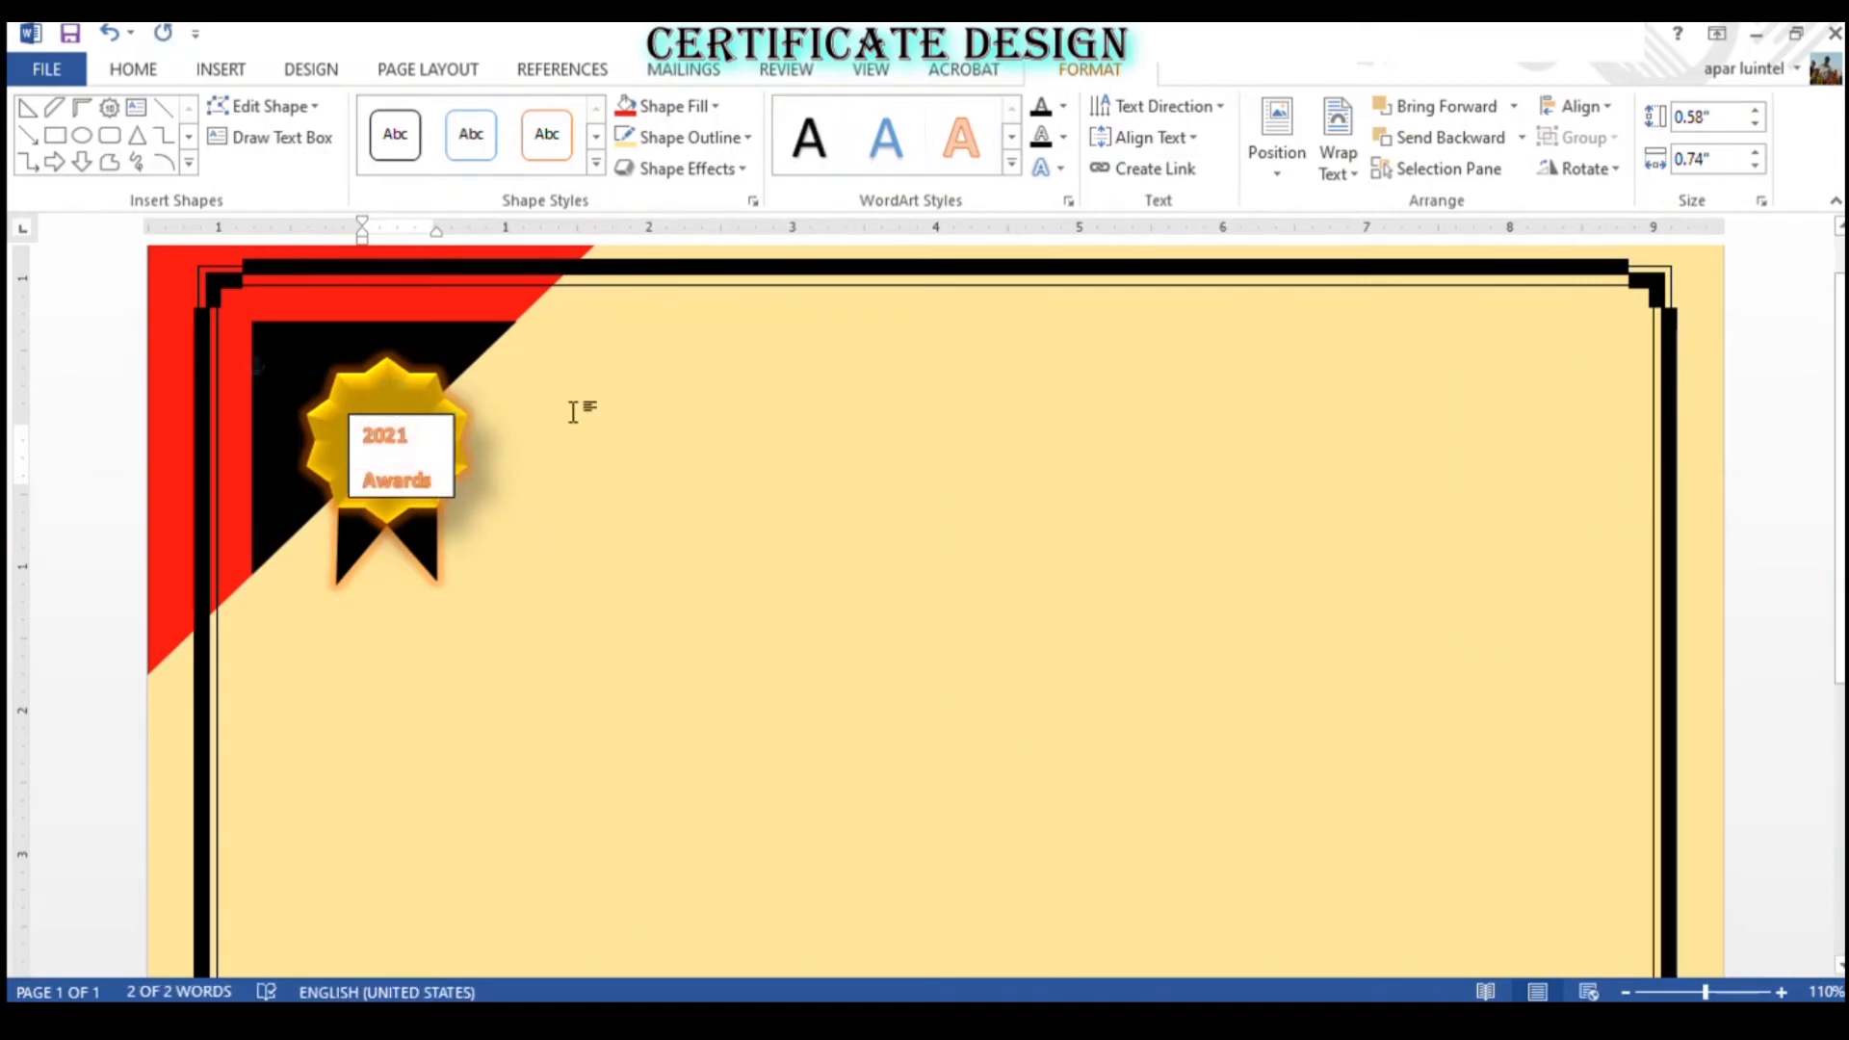
click(886, 135)
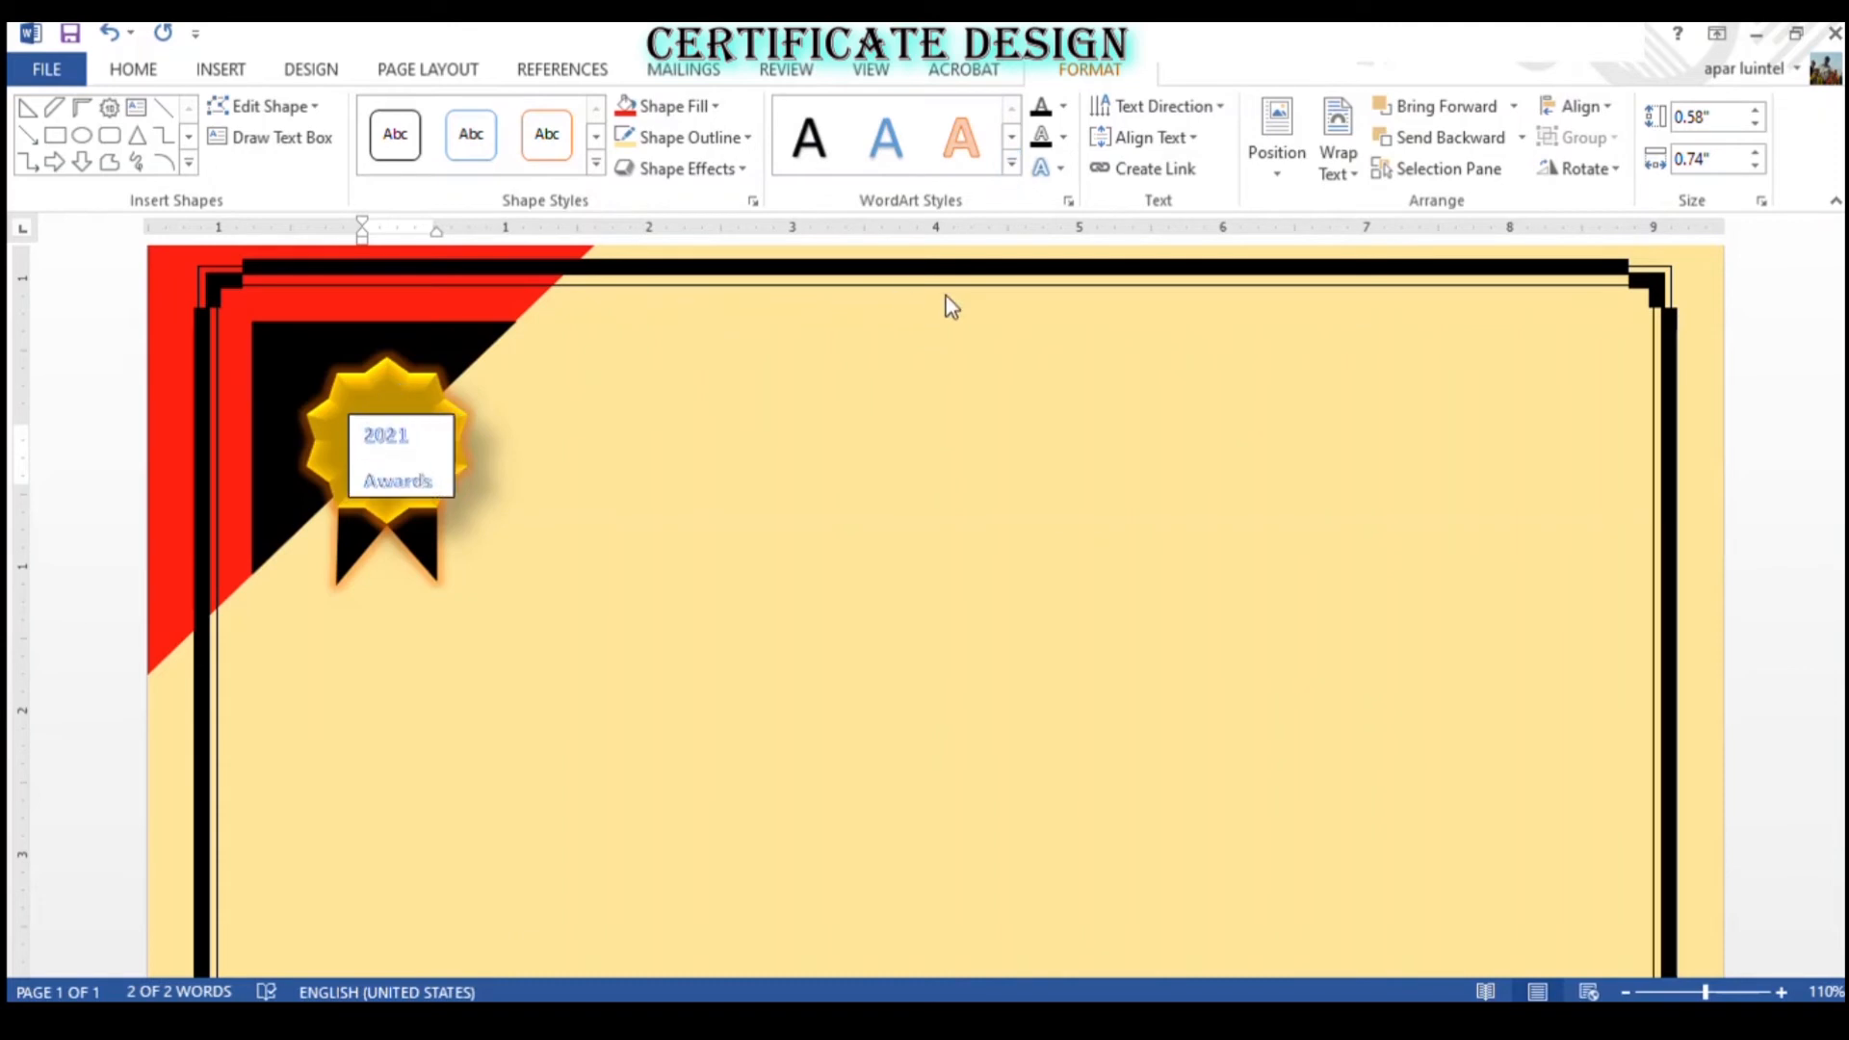
key(ctrl+z)
key(ctrl+z)
- Give both lines of the badge text a dark outlined WordArt style and set the font size to 14
key(ctrl+a)
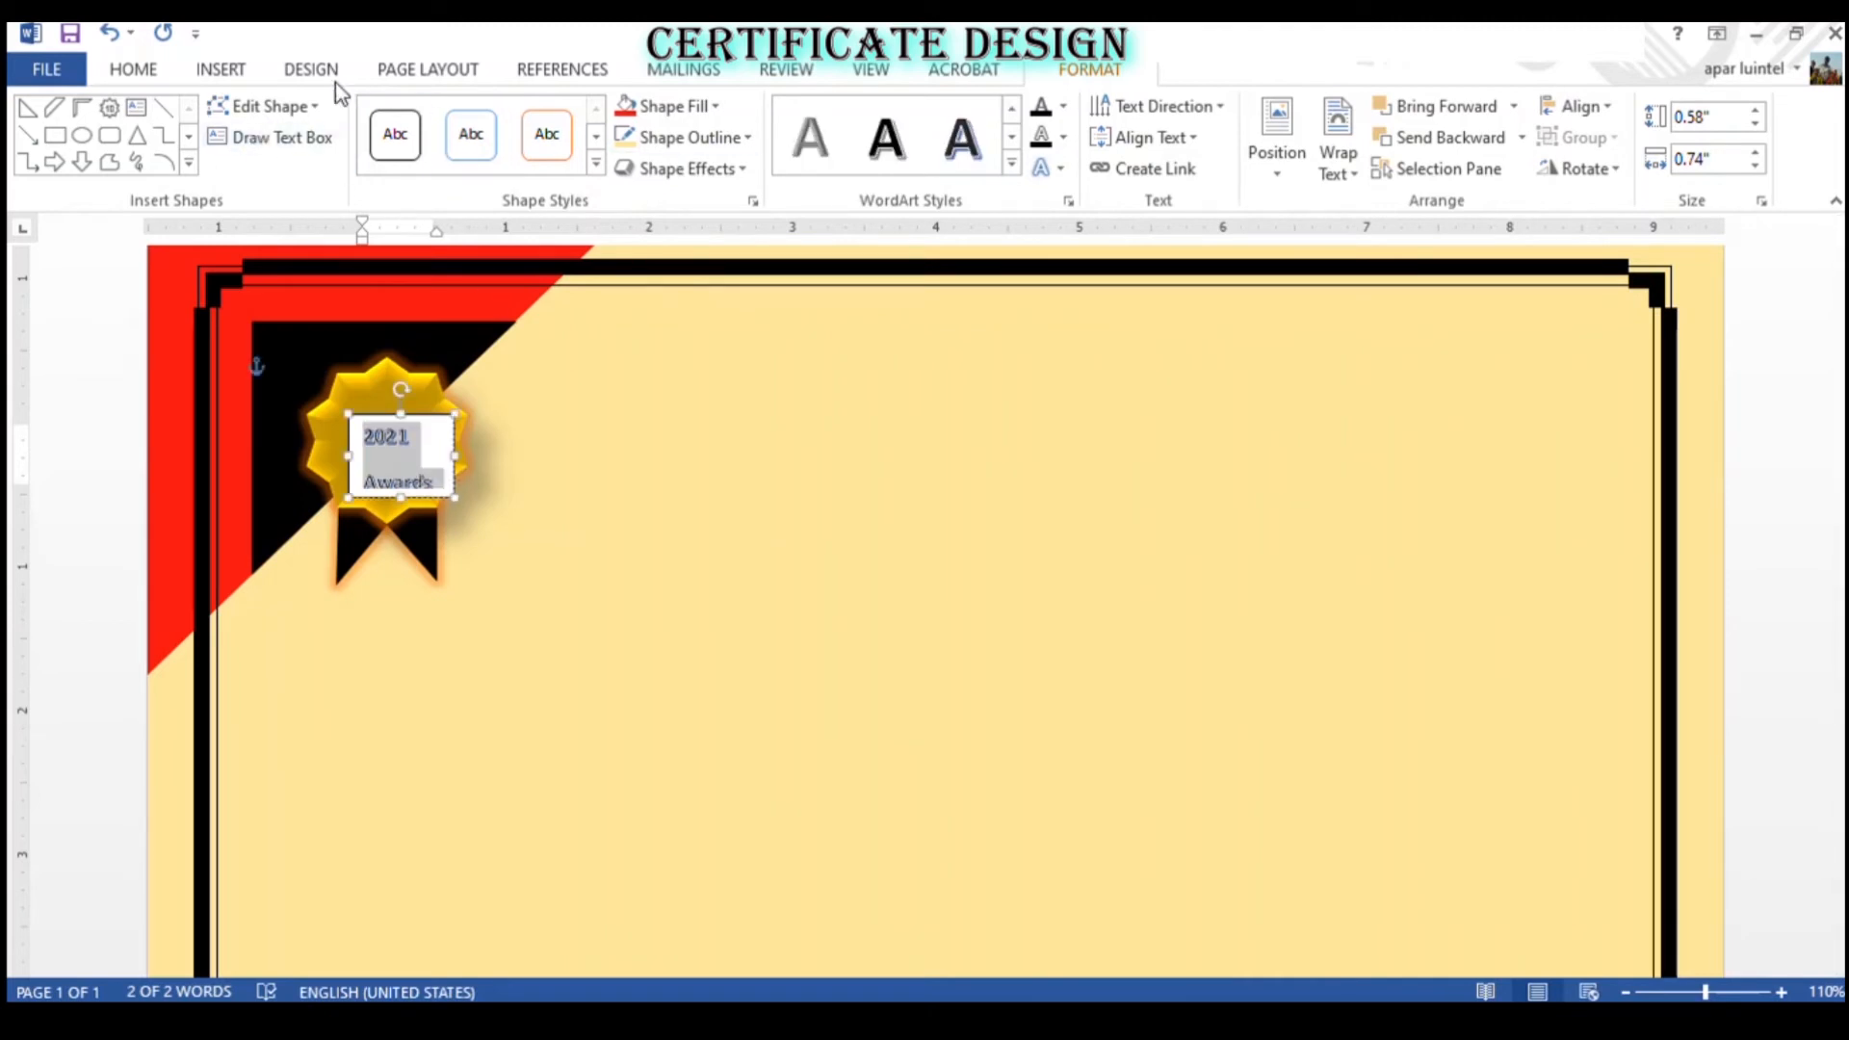
click(123, 68)
click(400, 118)
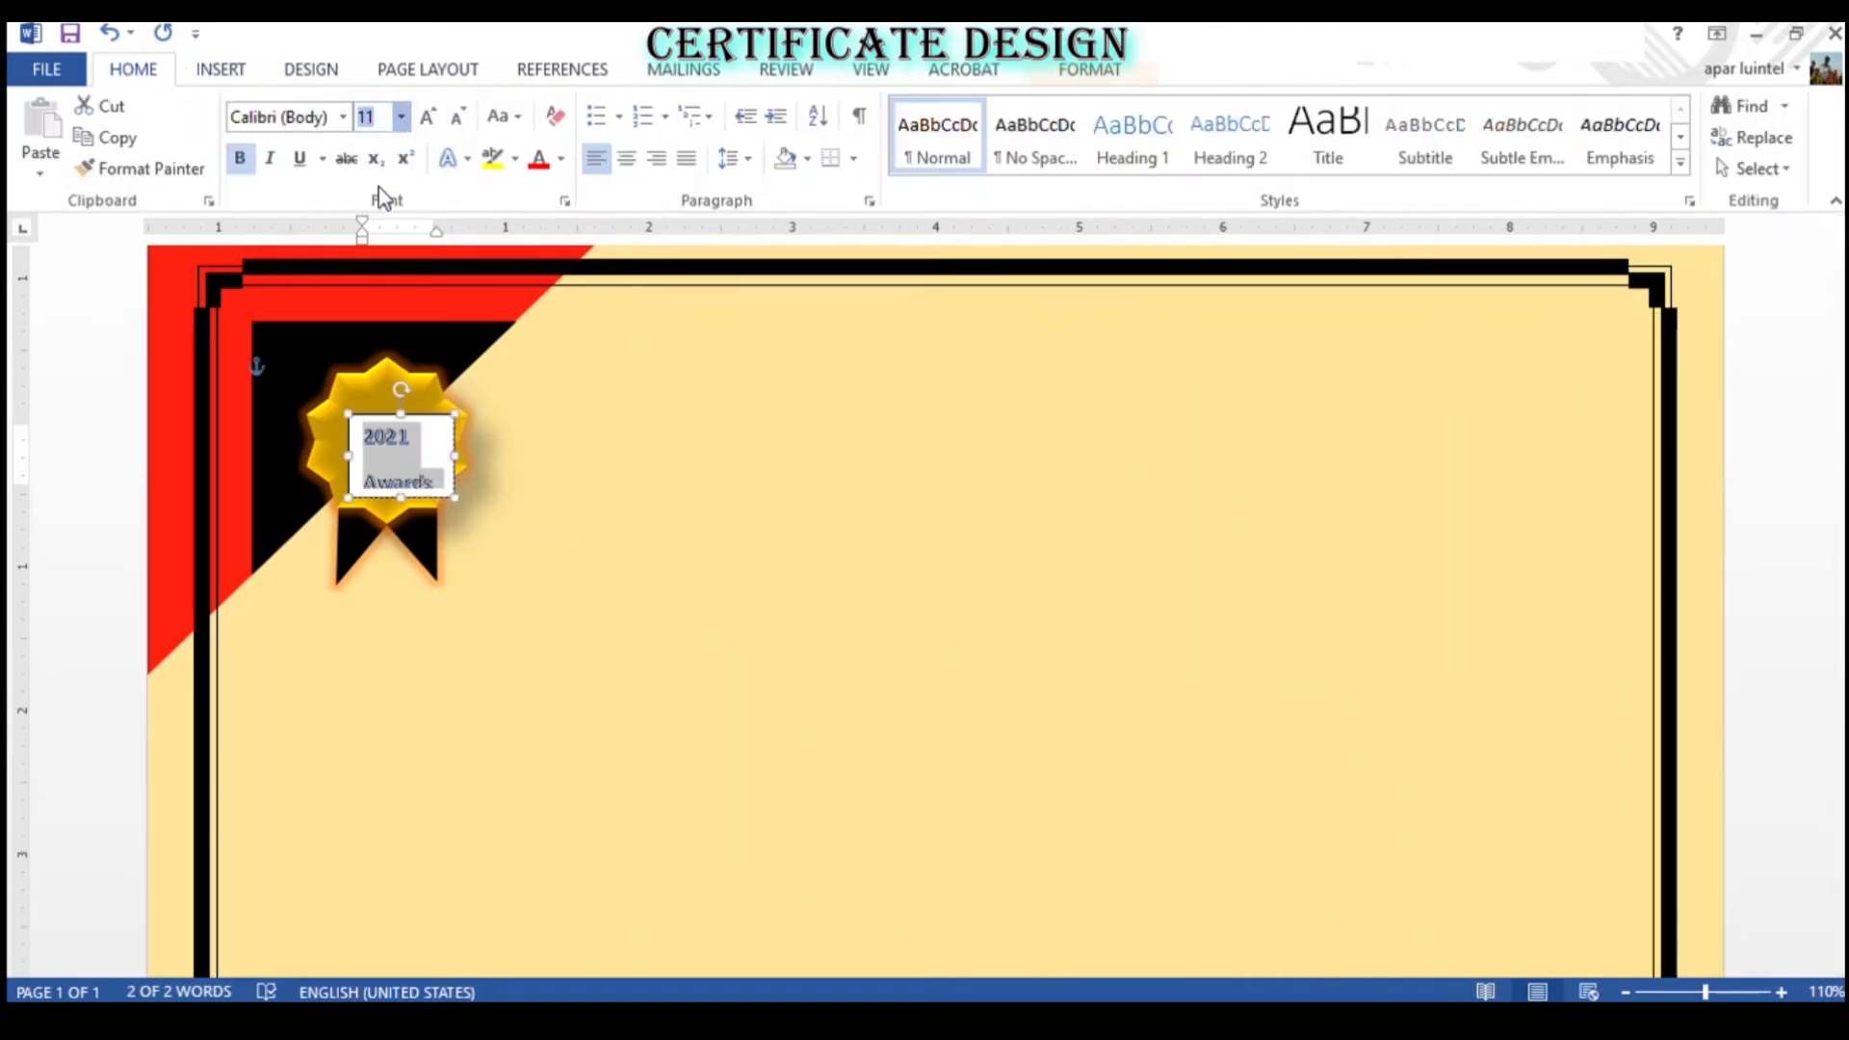
click(361, 285)
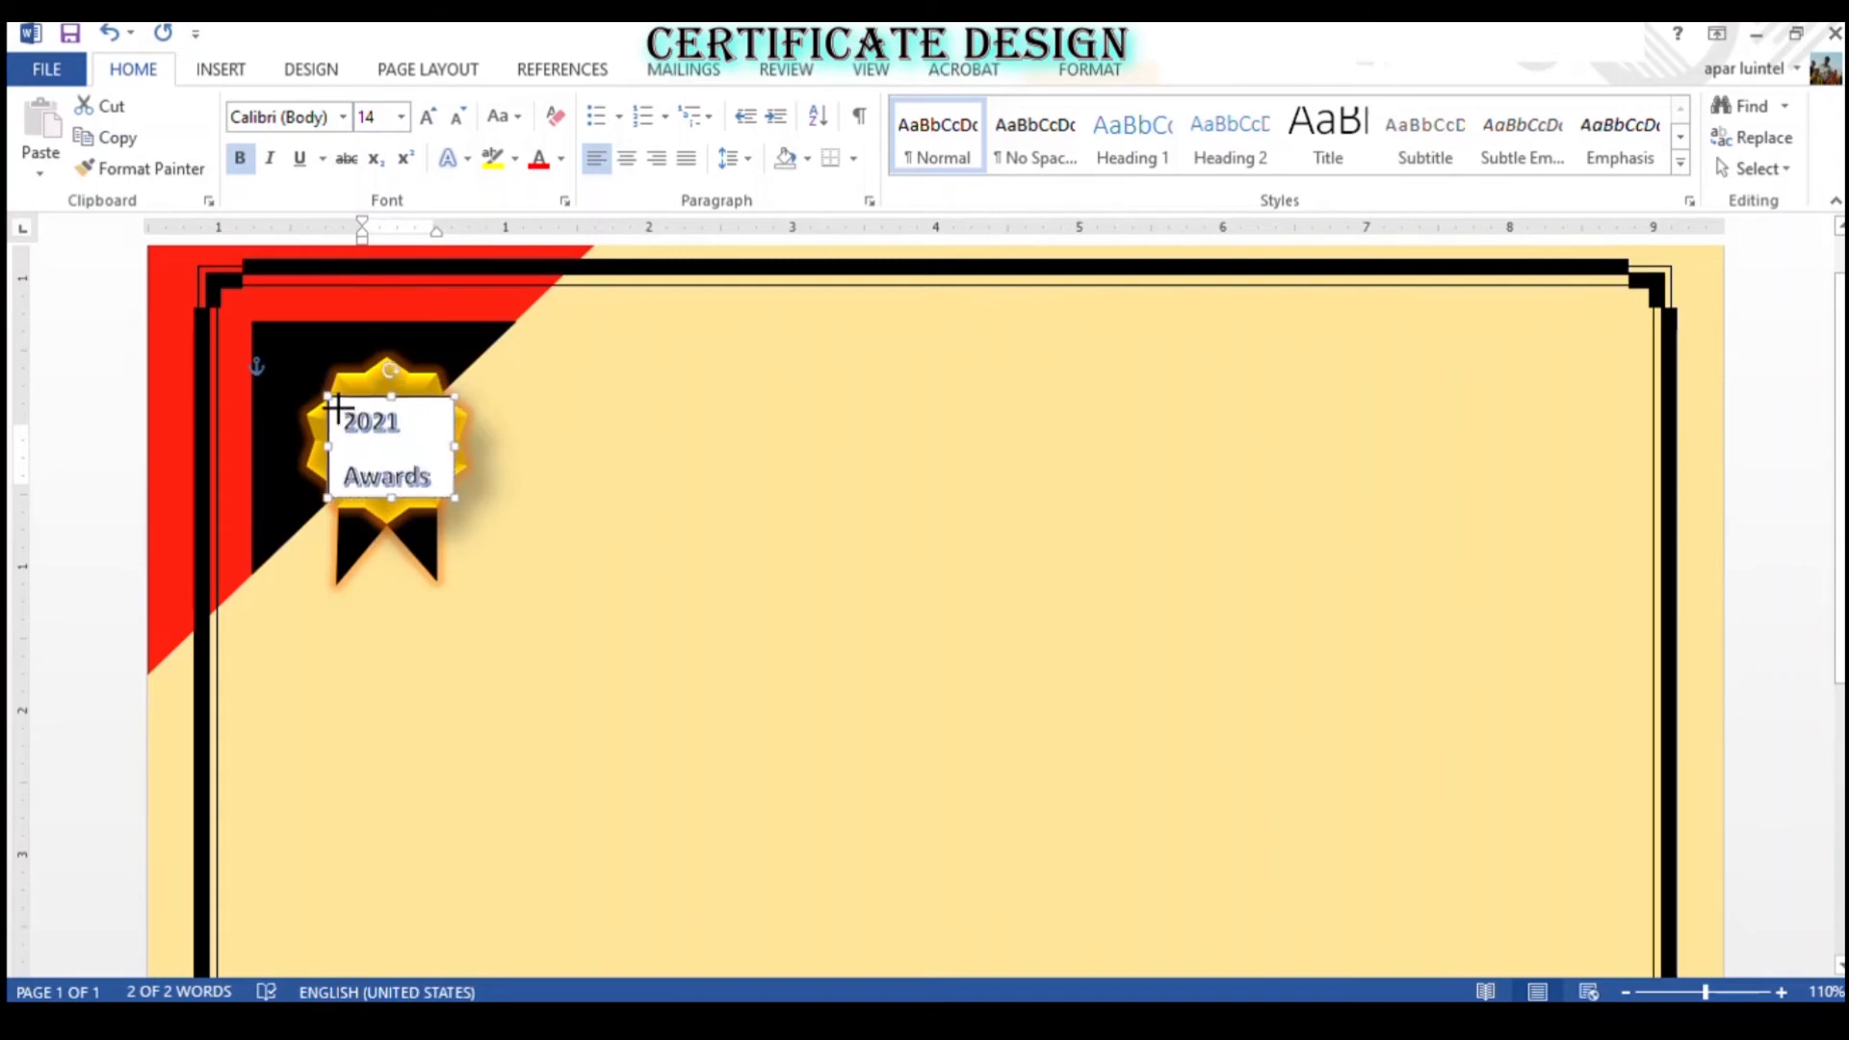
- Enlarge the badge text box and centre both lines, undoing the numbered list applied to them
click(399, 421)
key(ctrl+a)
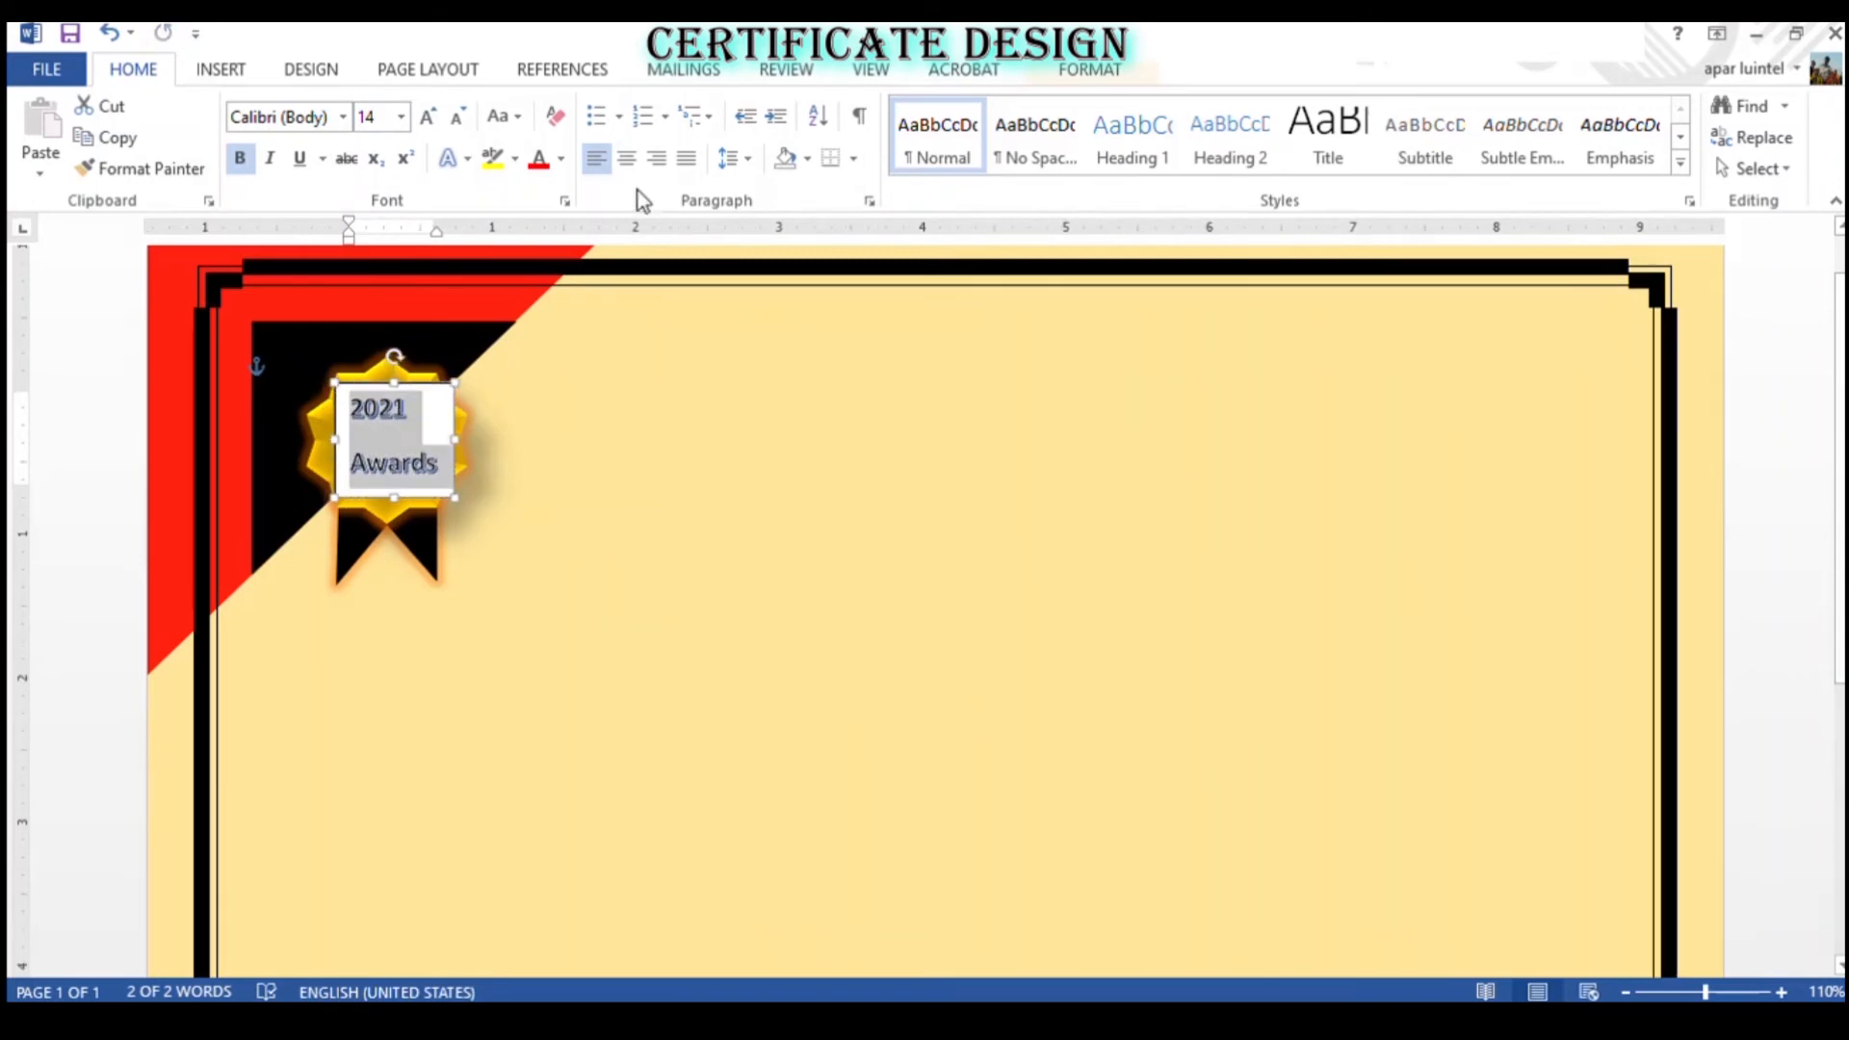
click(626, 158)
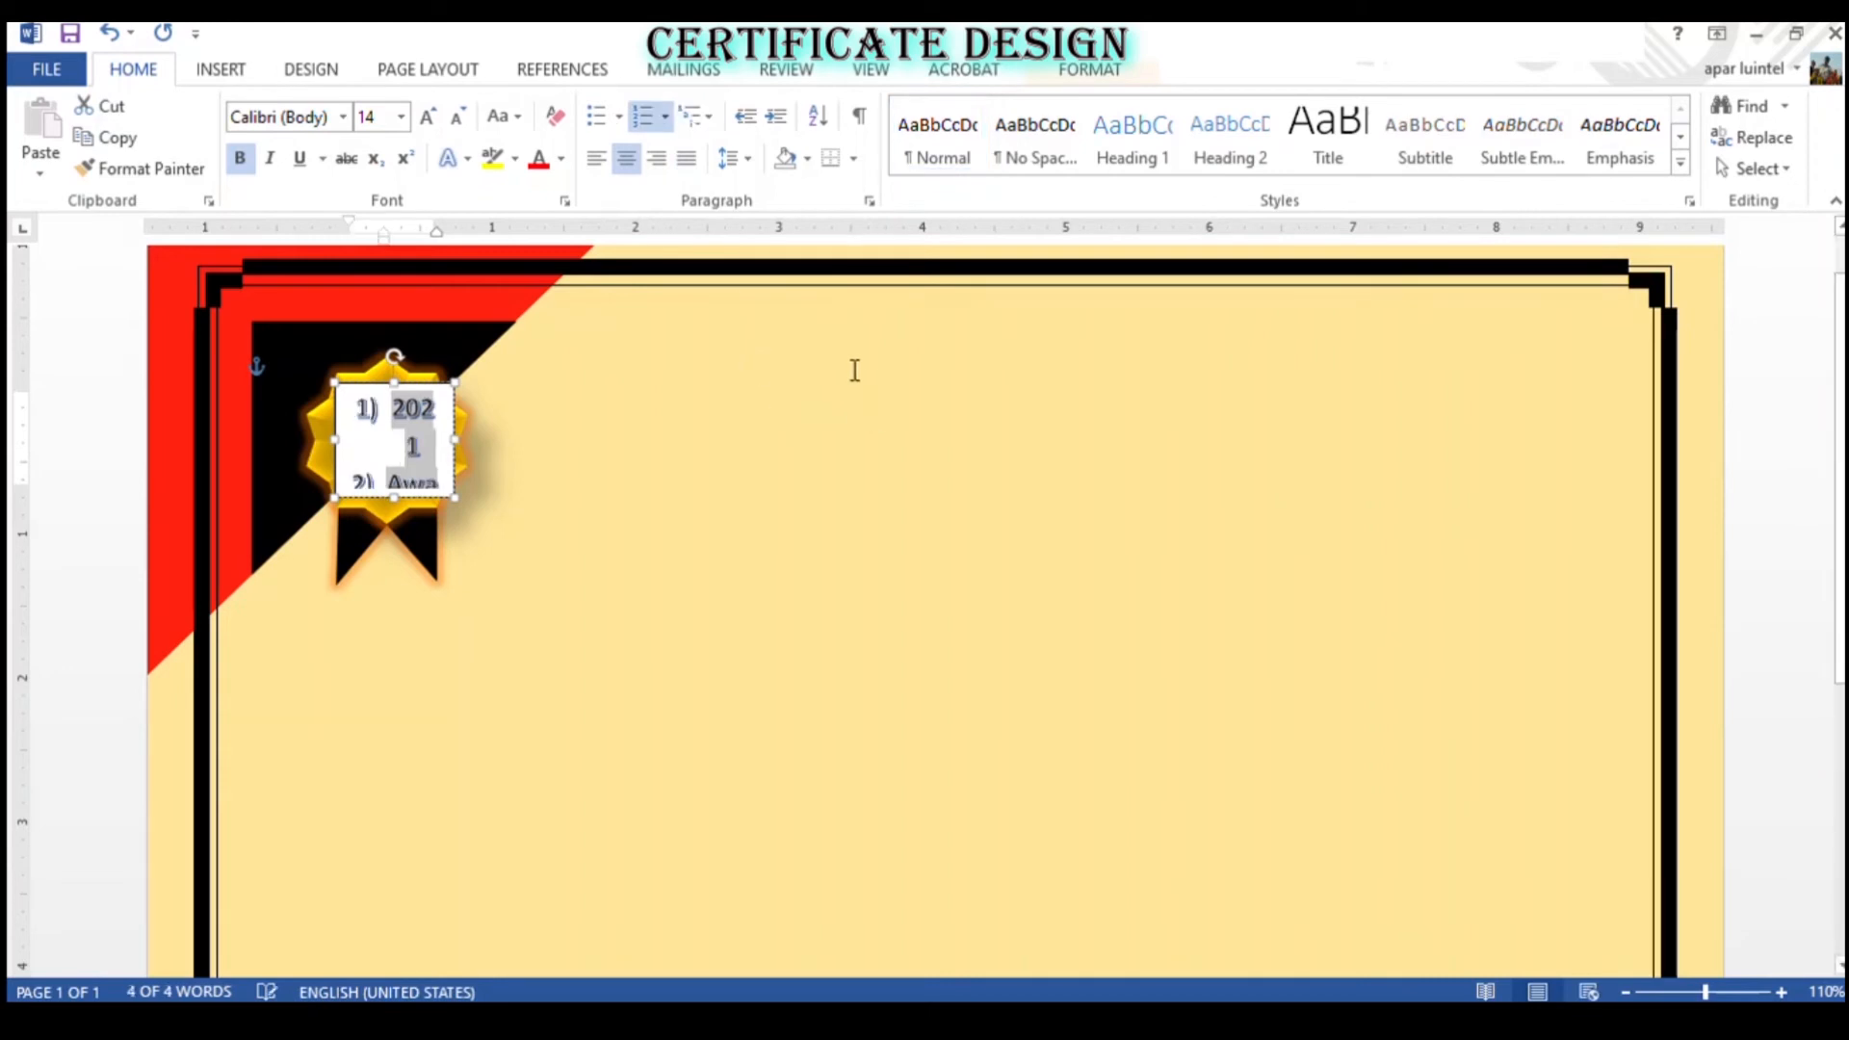
key(ctrl+z)
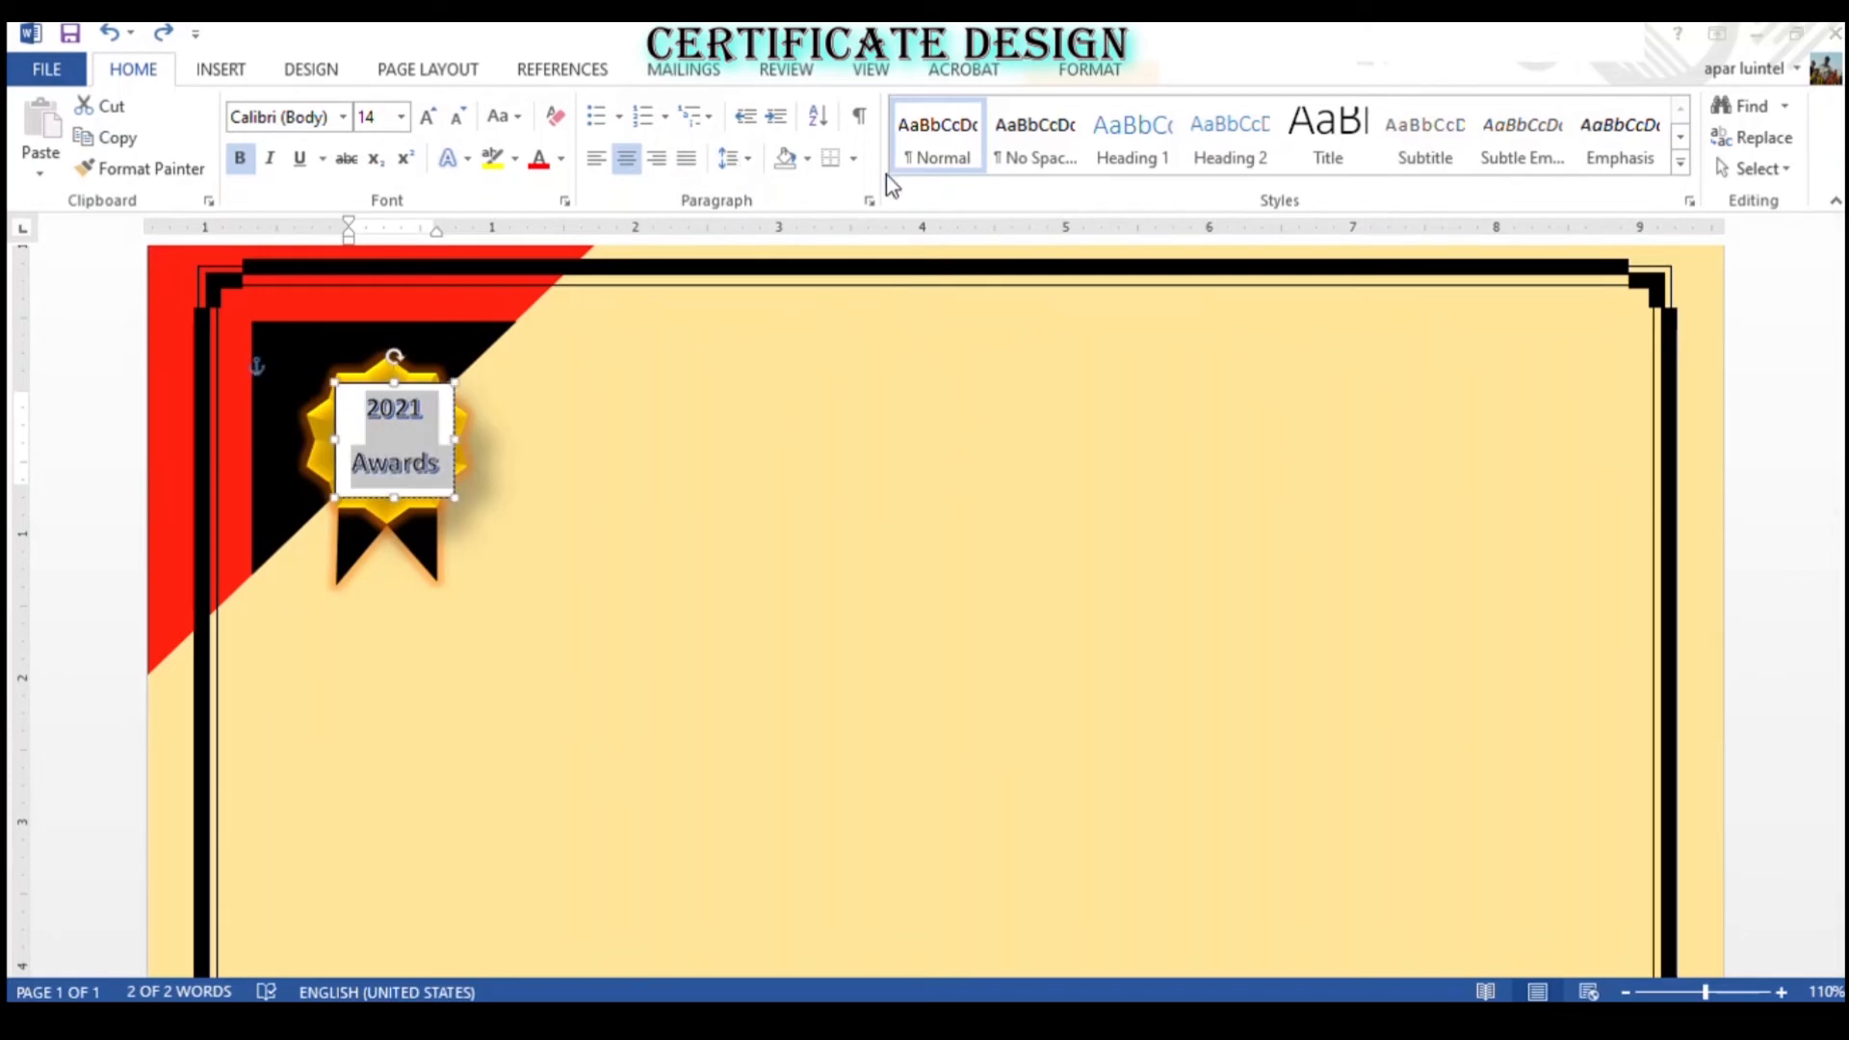
- Tighten the line spacing between "2021" and "Awards" in the badge text box
click(745, 160)
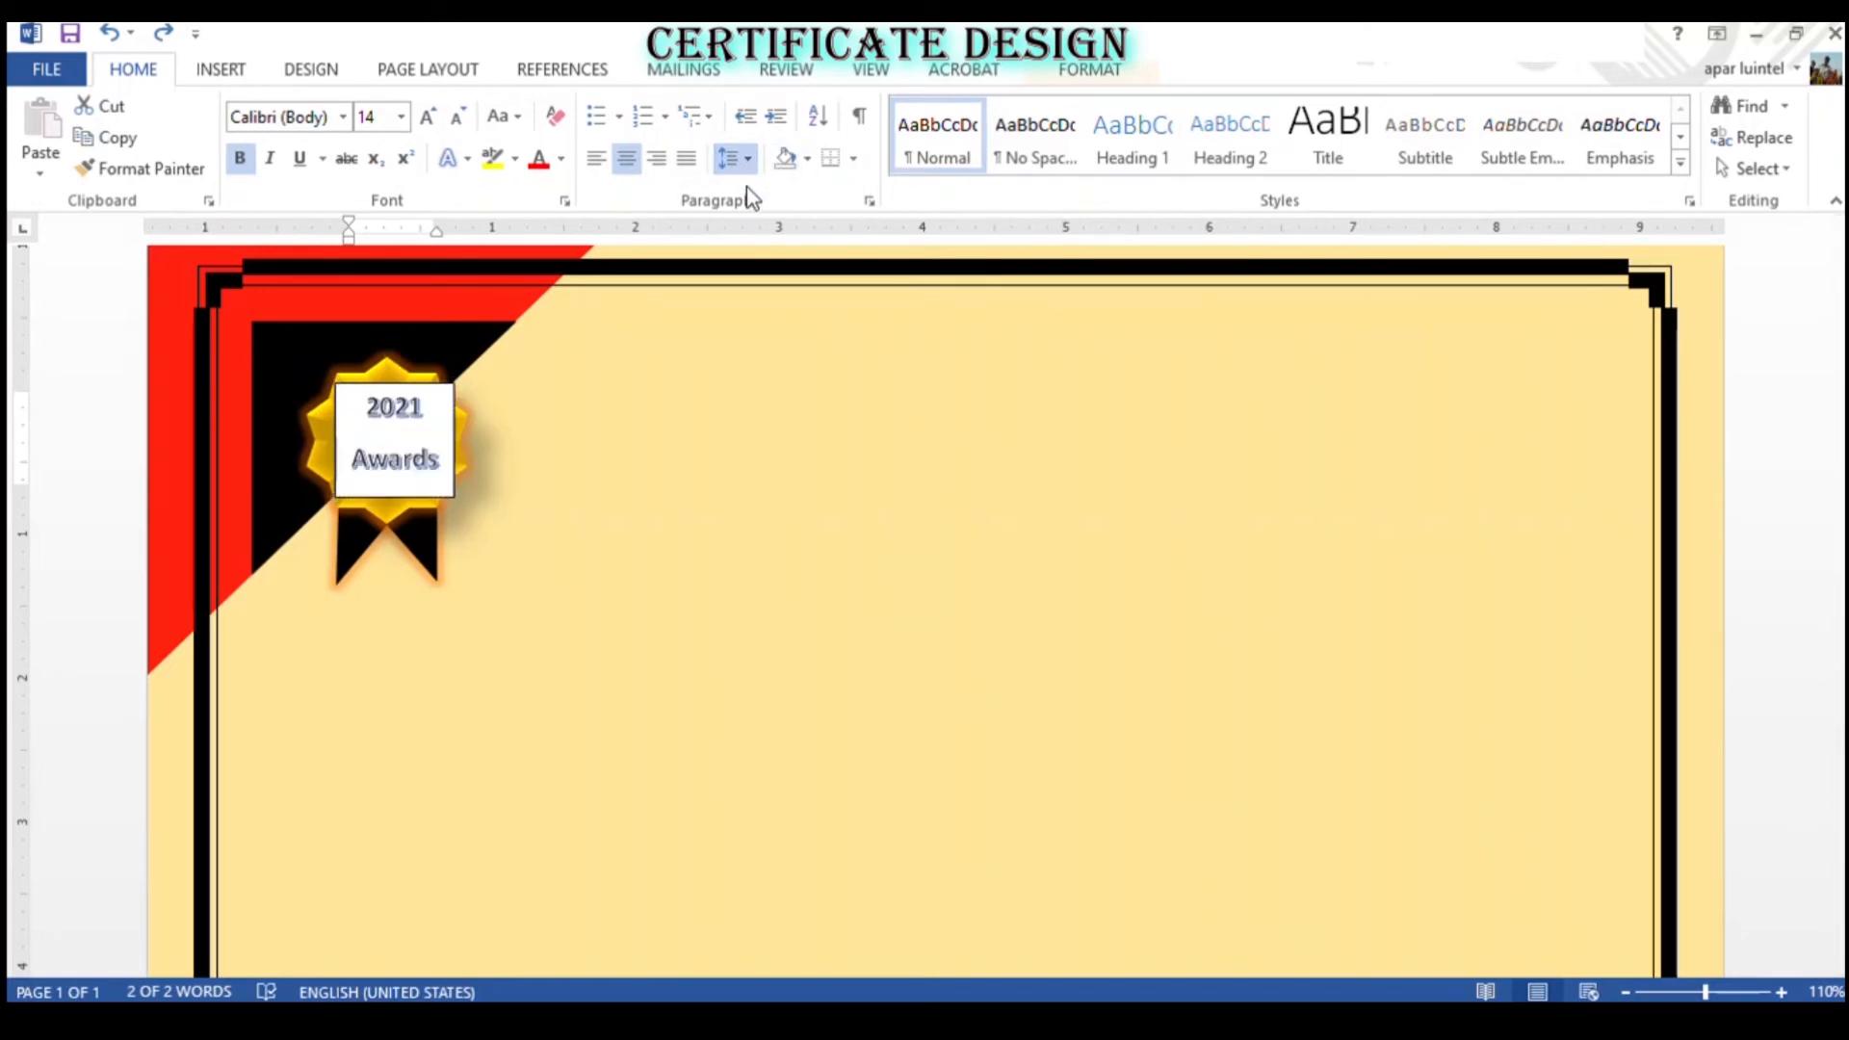
click(747, 192)
click(577, 462)
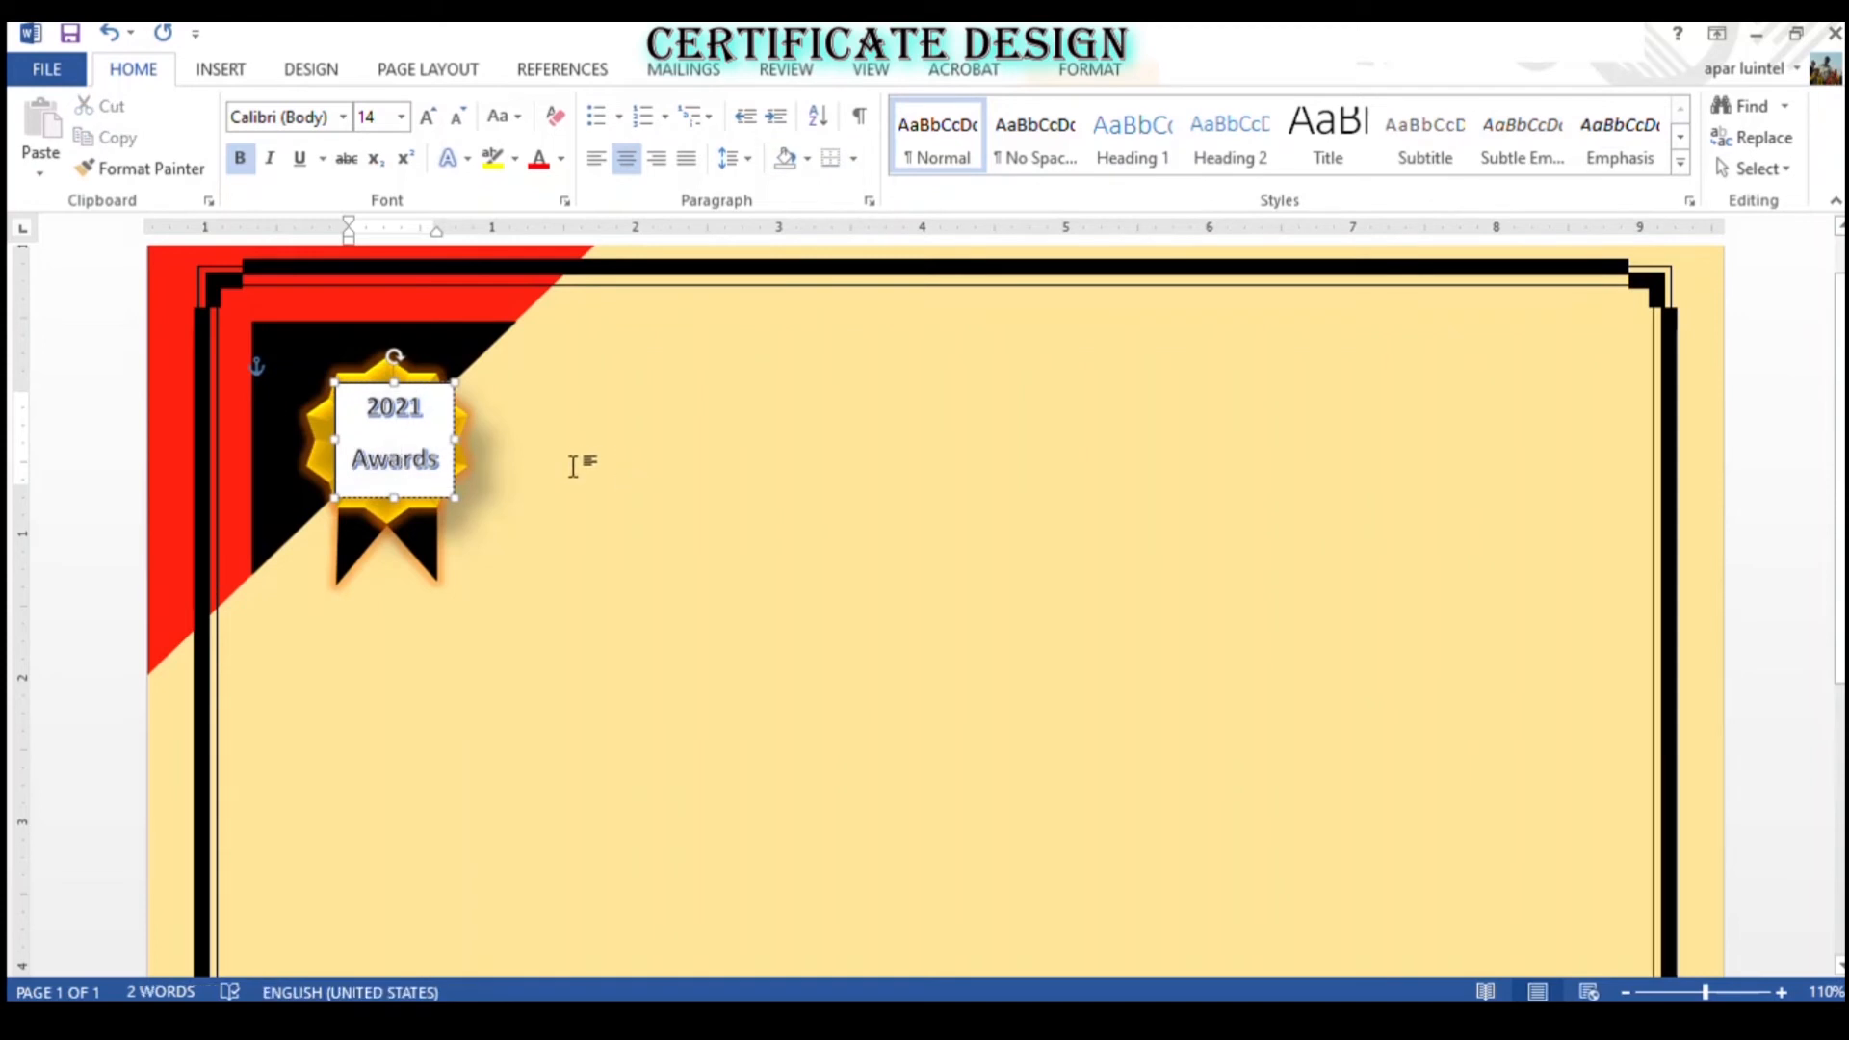
- Undo all the text box edits until the white 2021 Awards box is removed from the badge
click(444, 421)
key(ctrl+z)
key(ctrl+z)
key(ctrl+z)
key(ctrl+z)
key(ctrl+z)
key(ctrl+z)
key(ctrl+z)
key(ctrl+z)
key(ctrl+z)
key(ctrl+z)
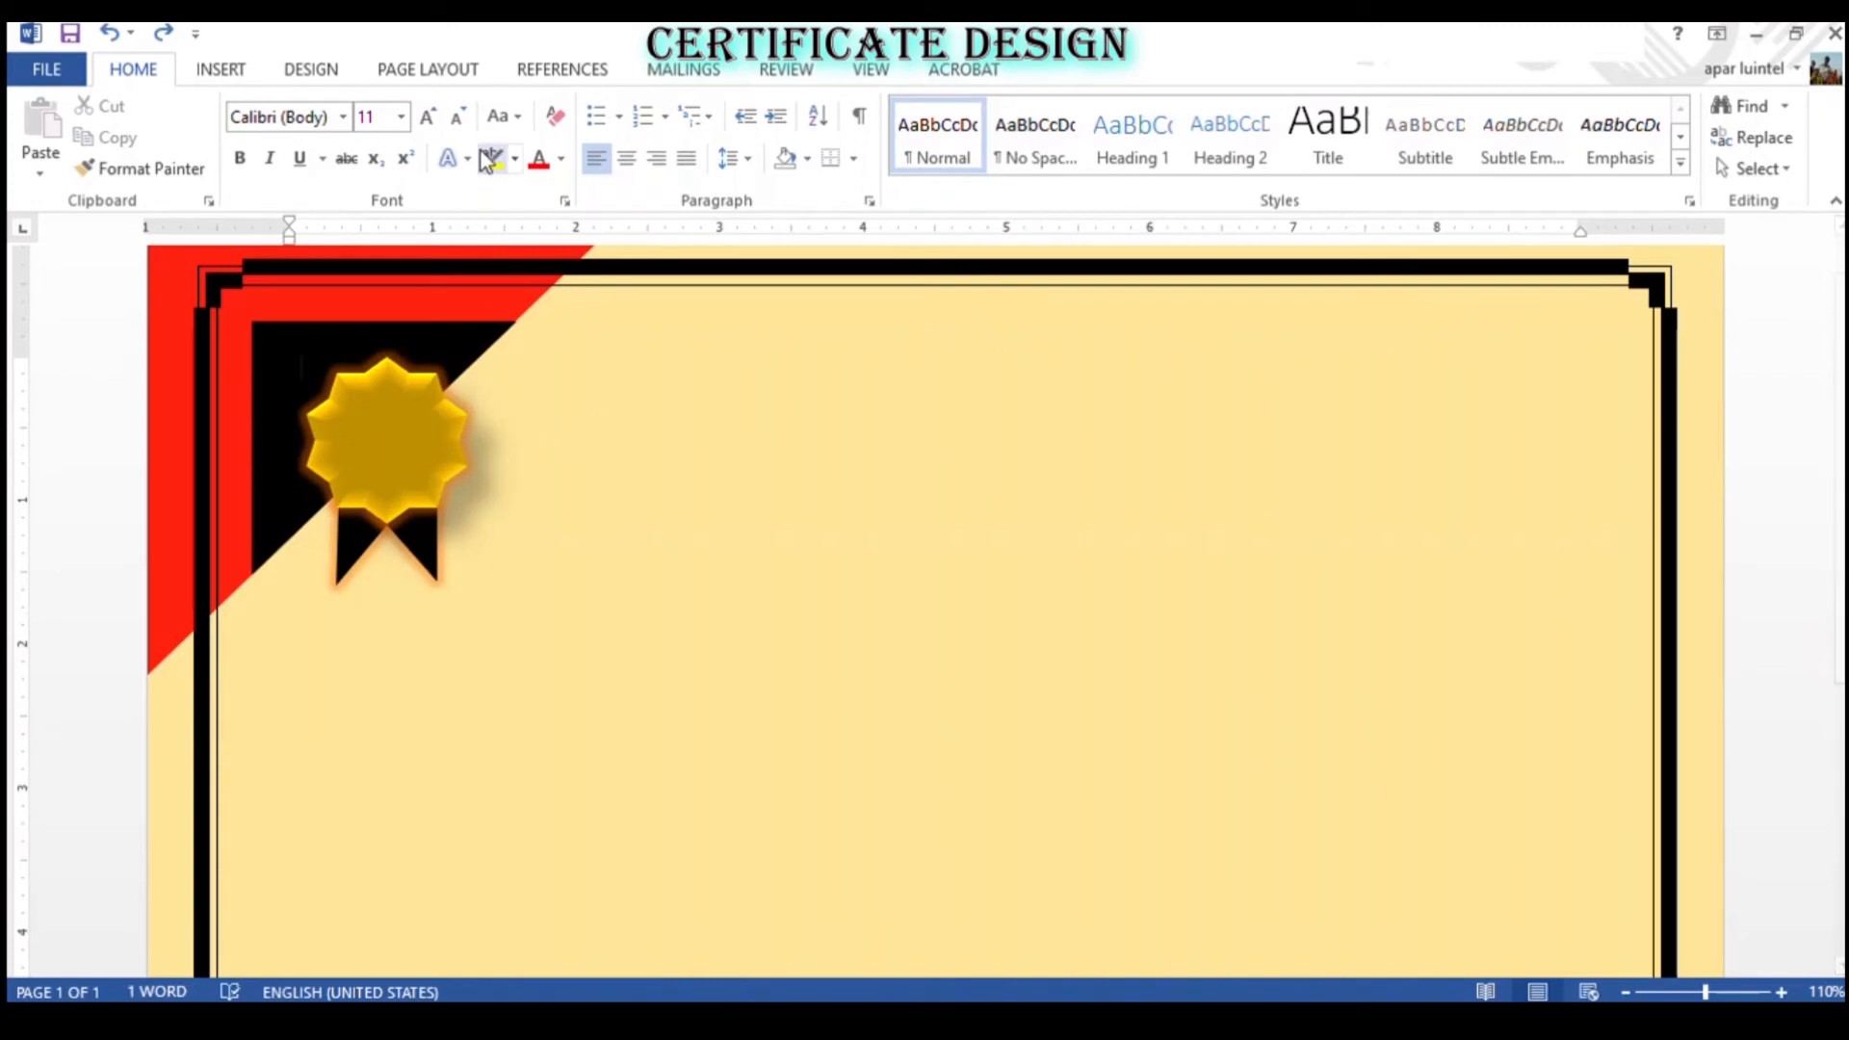
- Insert an unfilled, borderless text box on the badge with "2021" and "AWARDS" centred in bold 14 pt outlined WordArt lettering
click(209, 71)
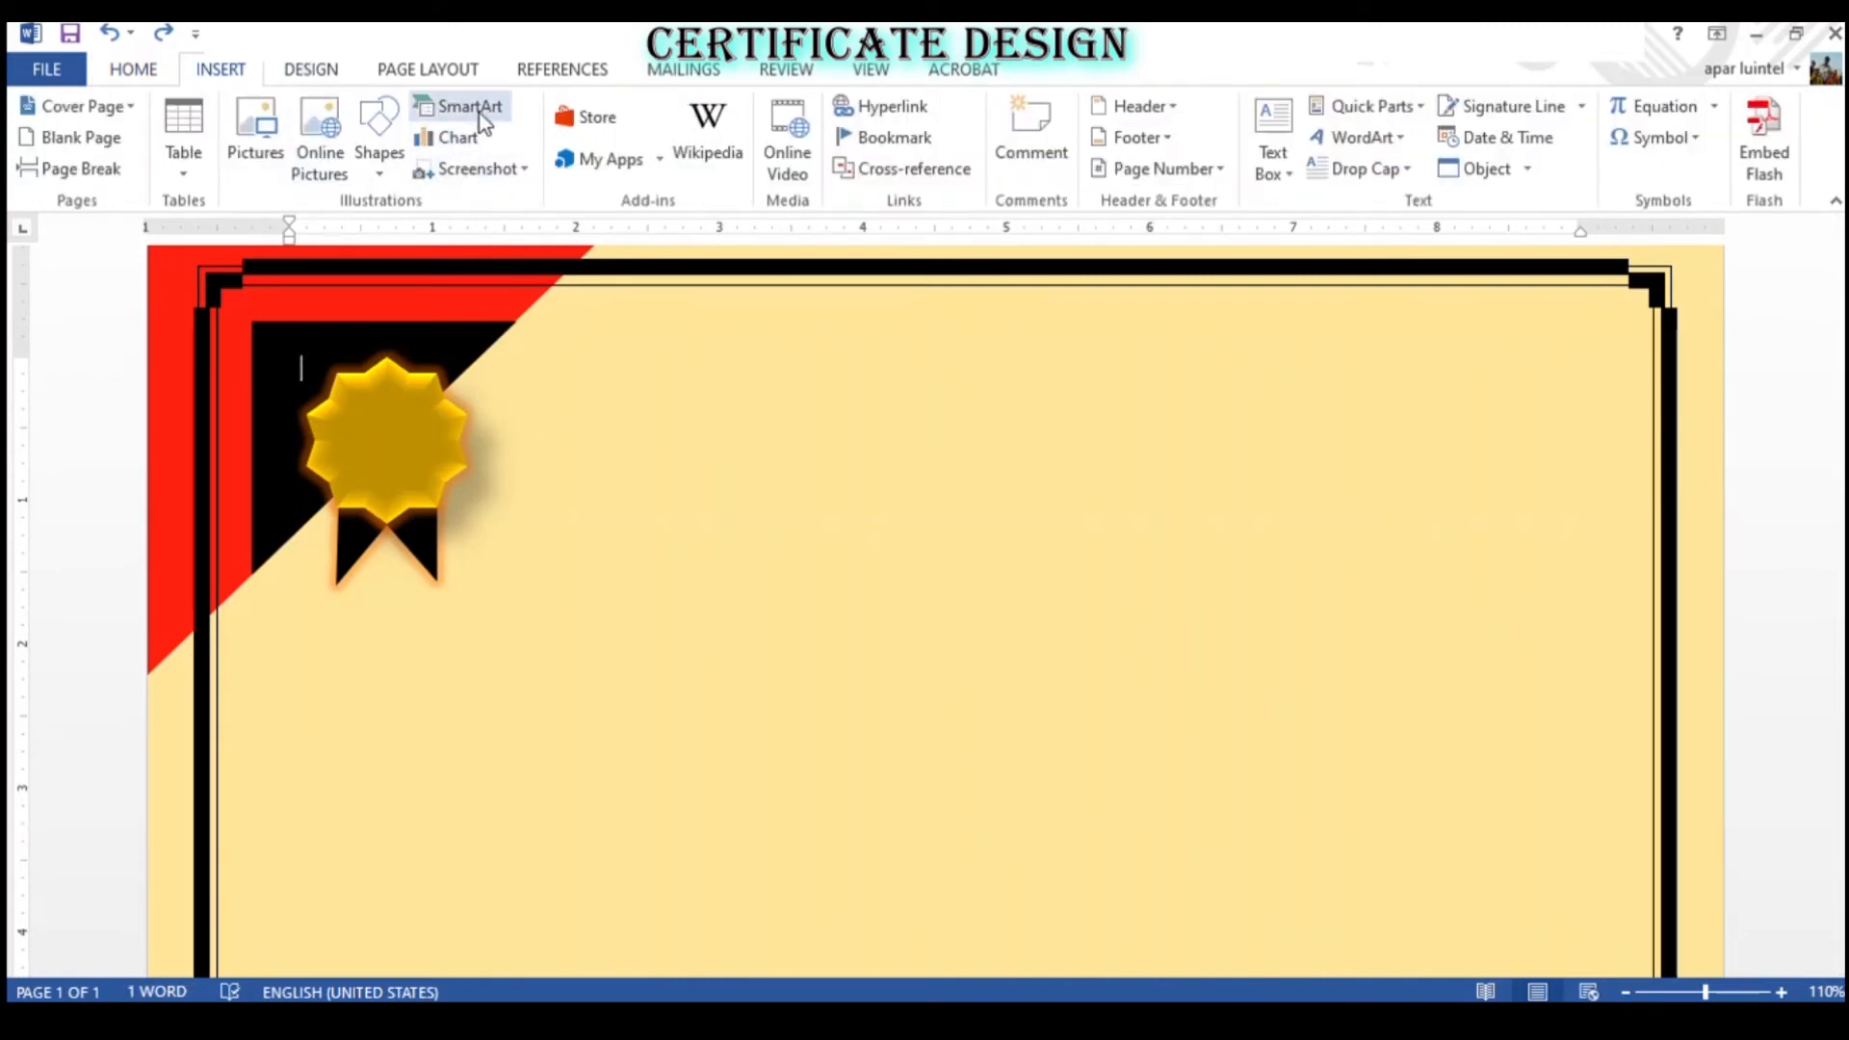
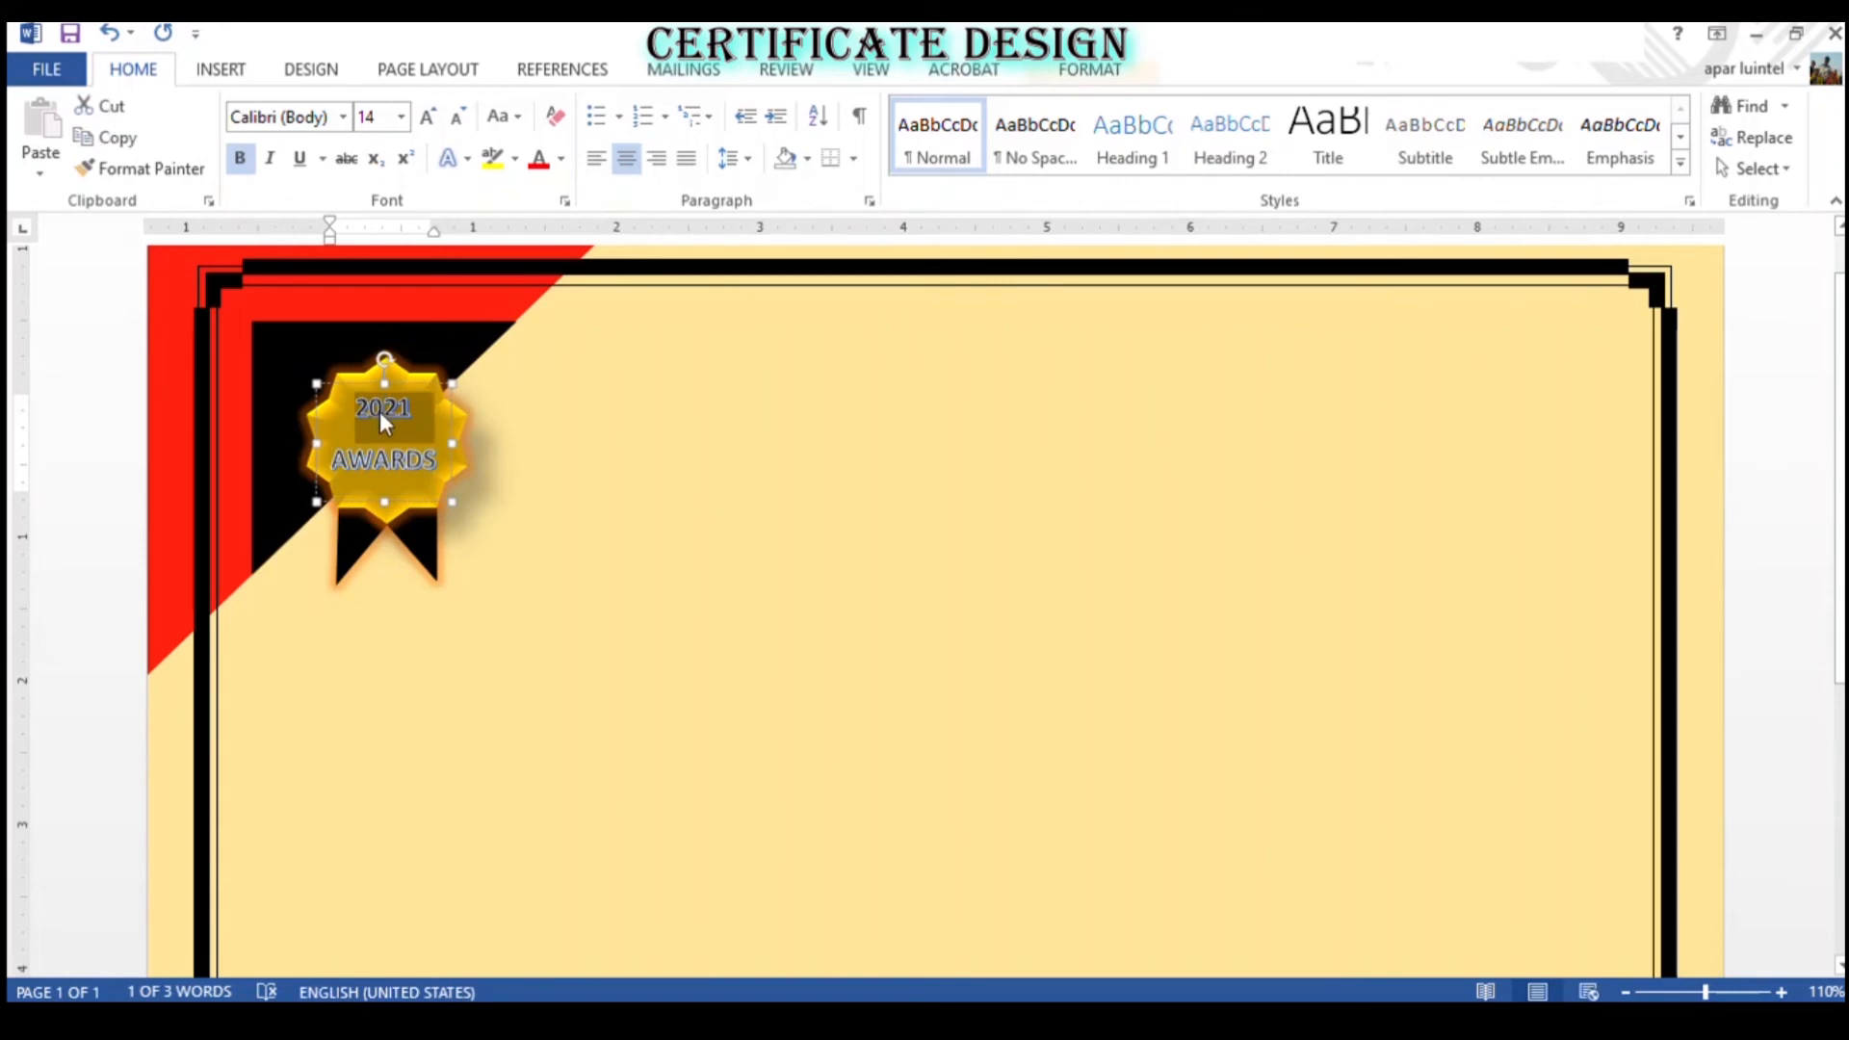
- Slightly tighten the line spacing of the 2021 and AWARDS lines on the badge
key(ctrl+a)
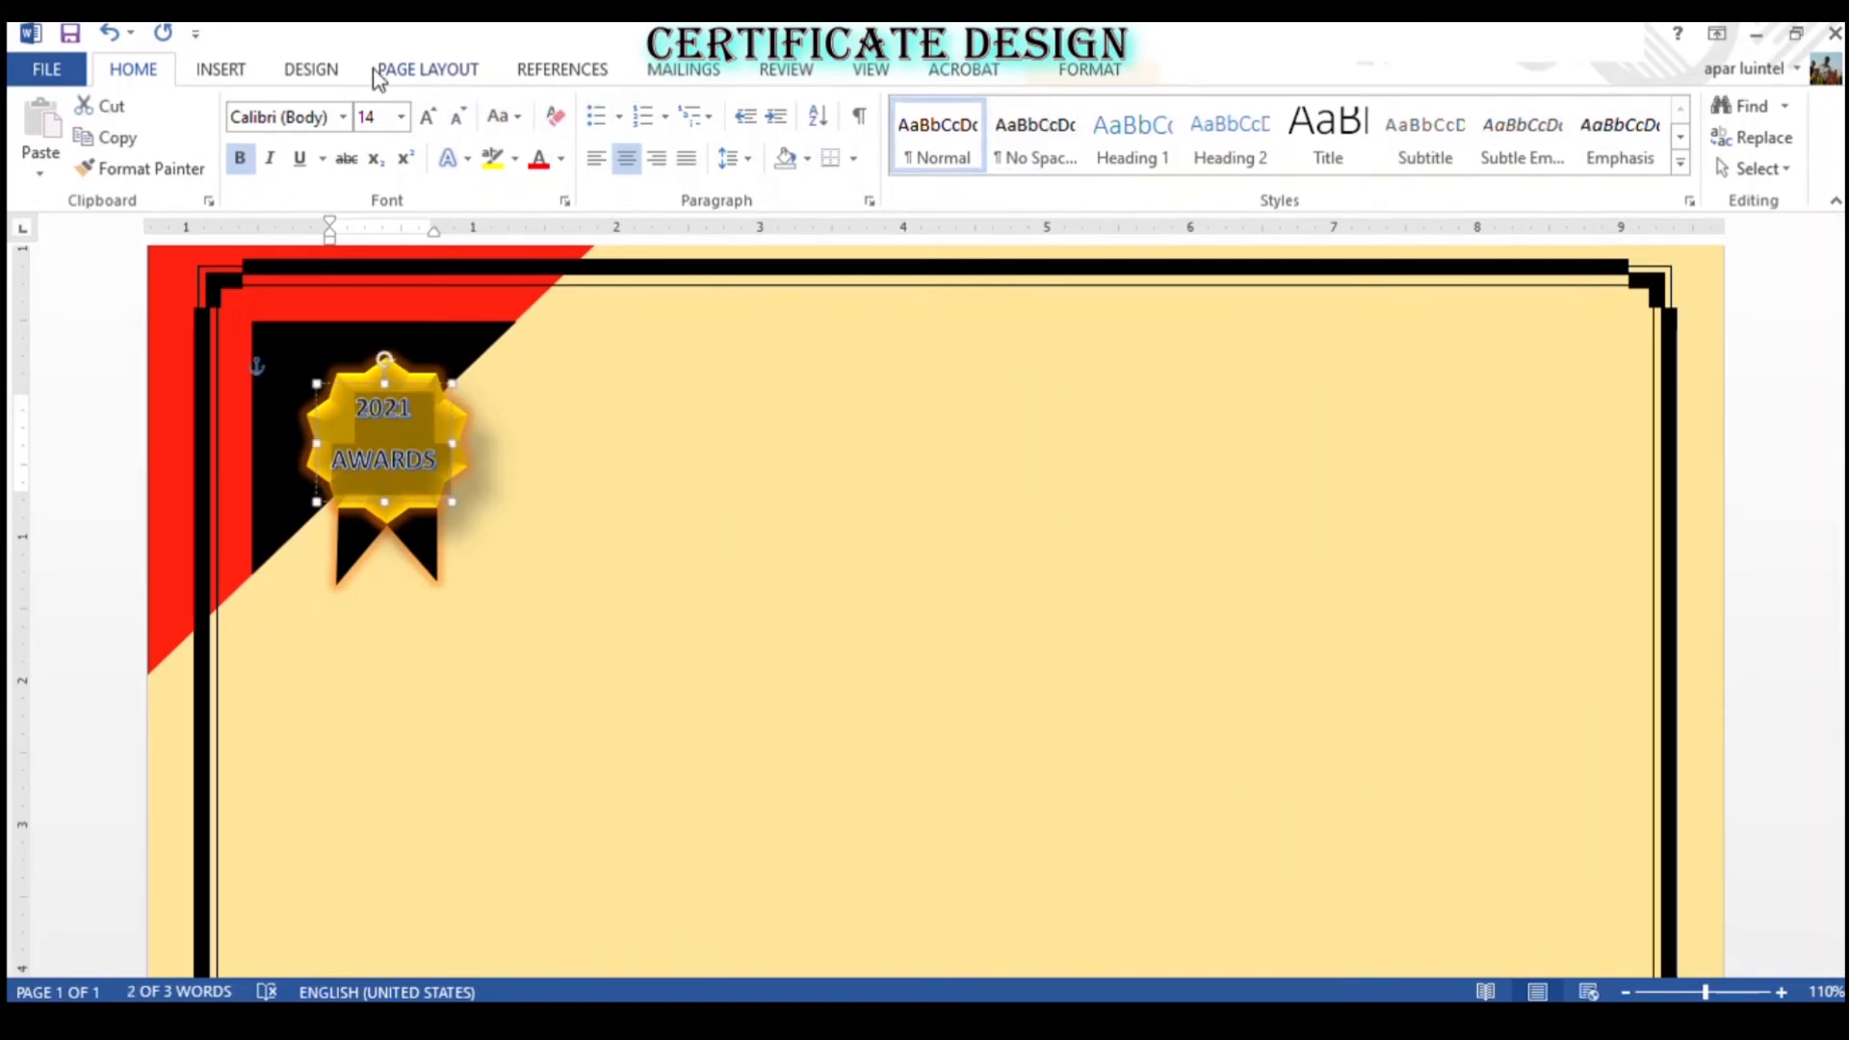
click(271, 72)
click(234, 77)
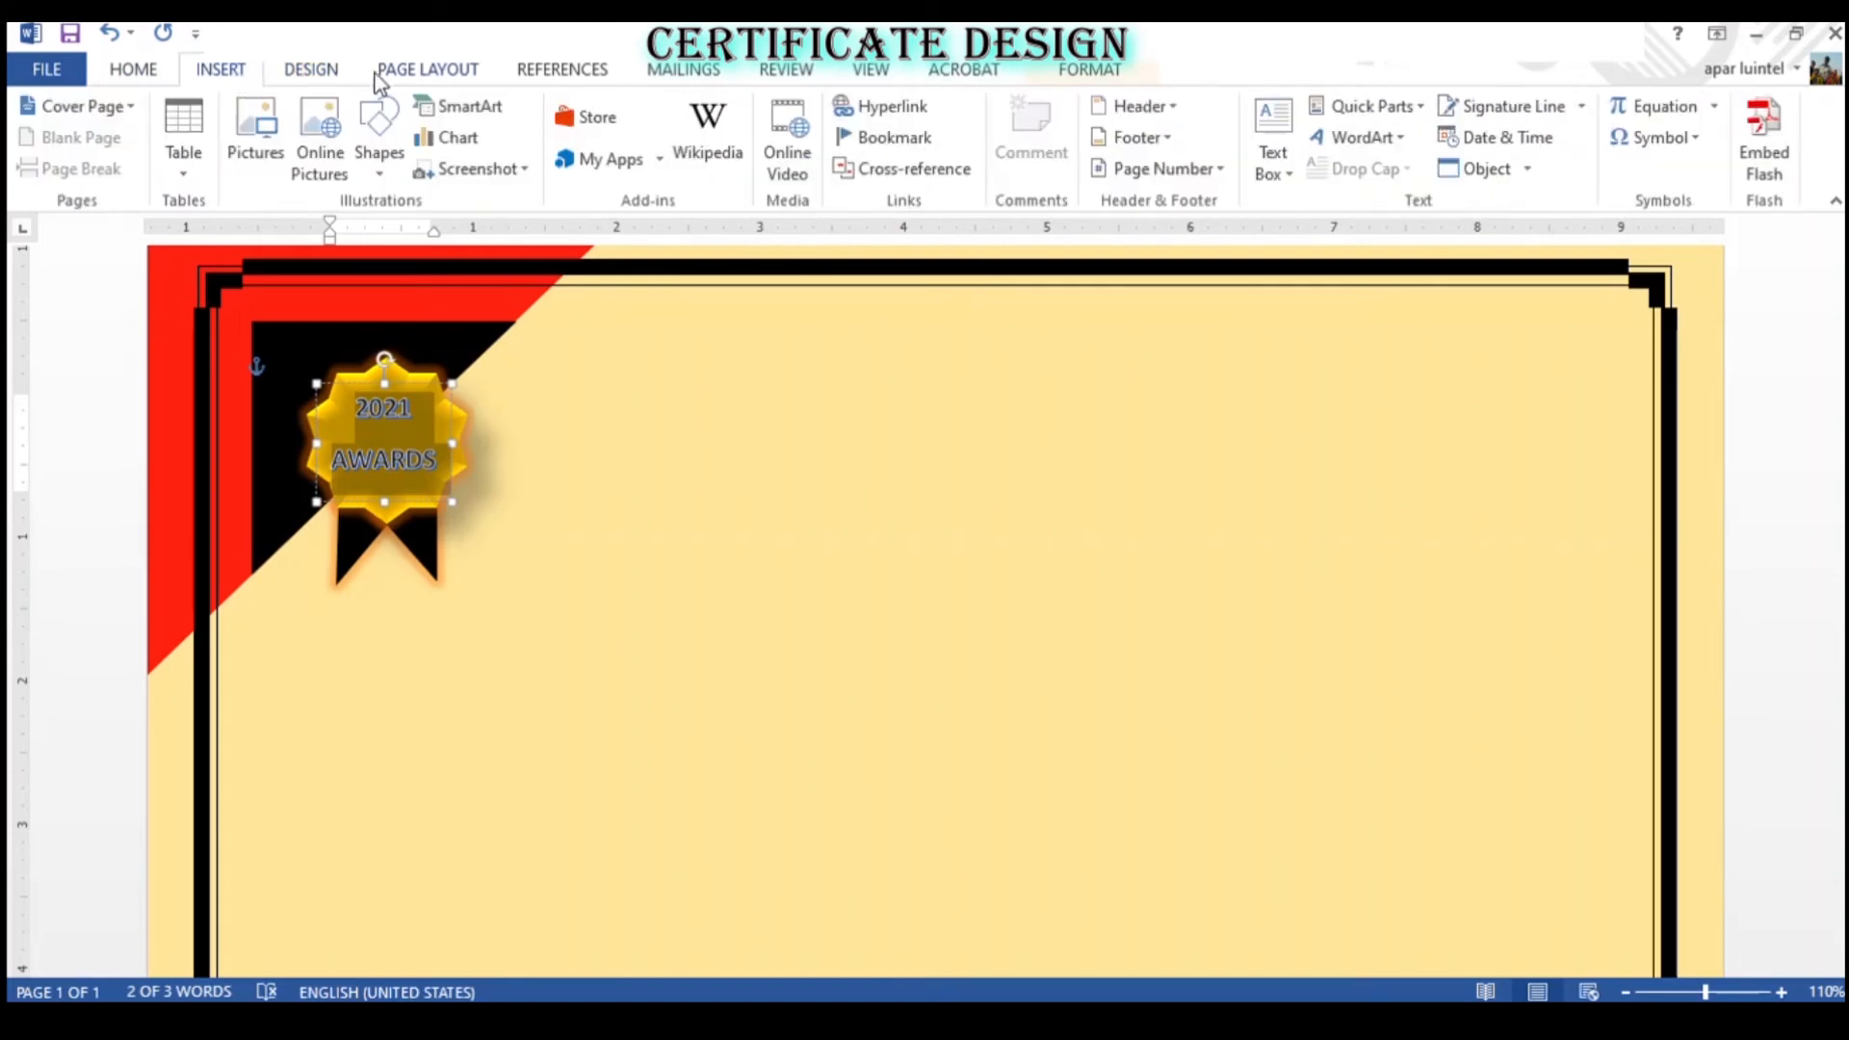
click(868, 71)
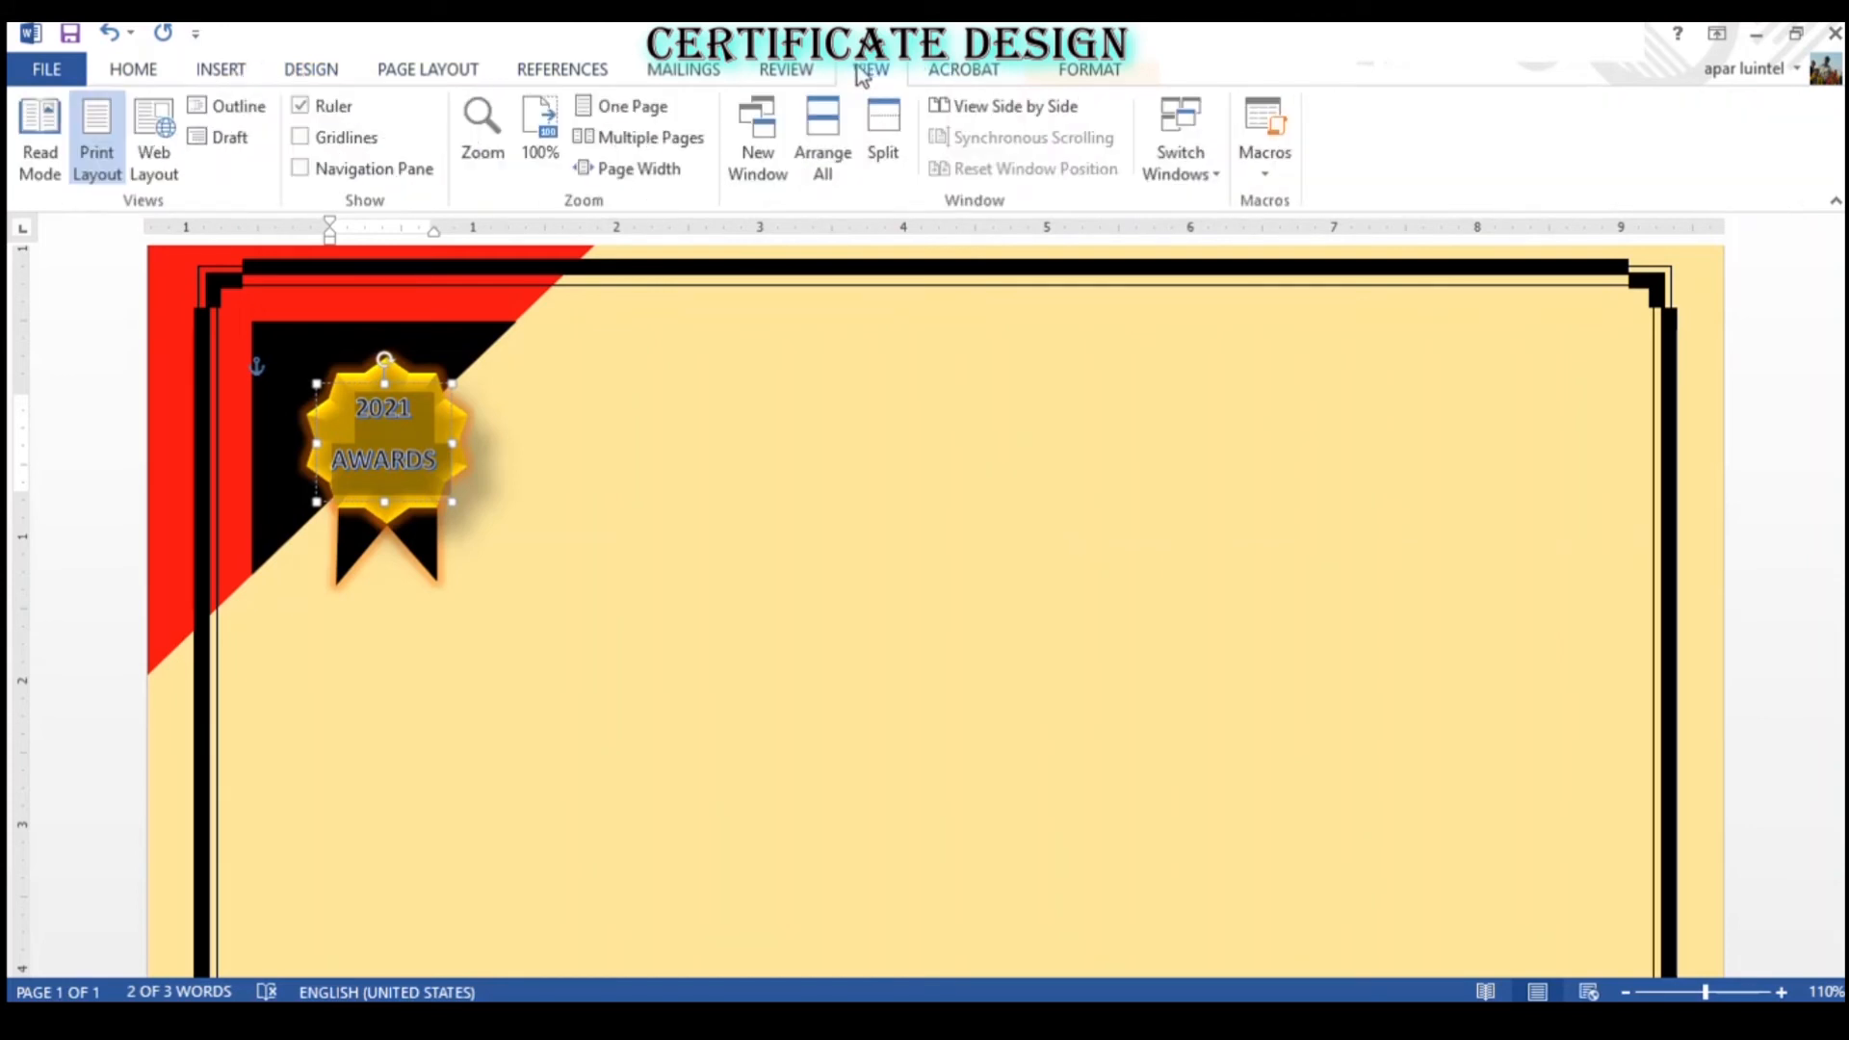
click(765, 70)
click(248, 72)
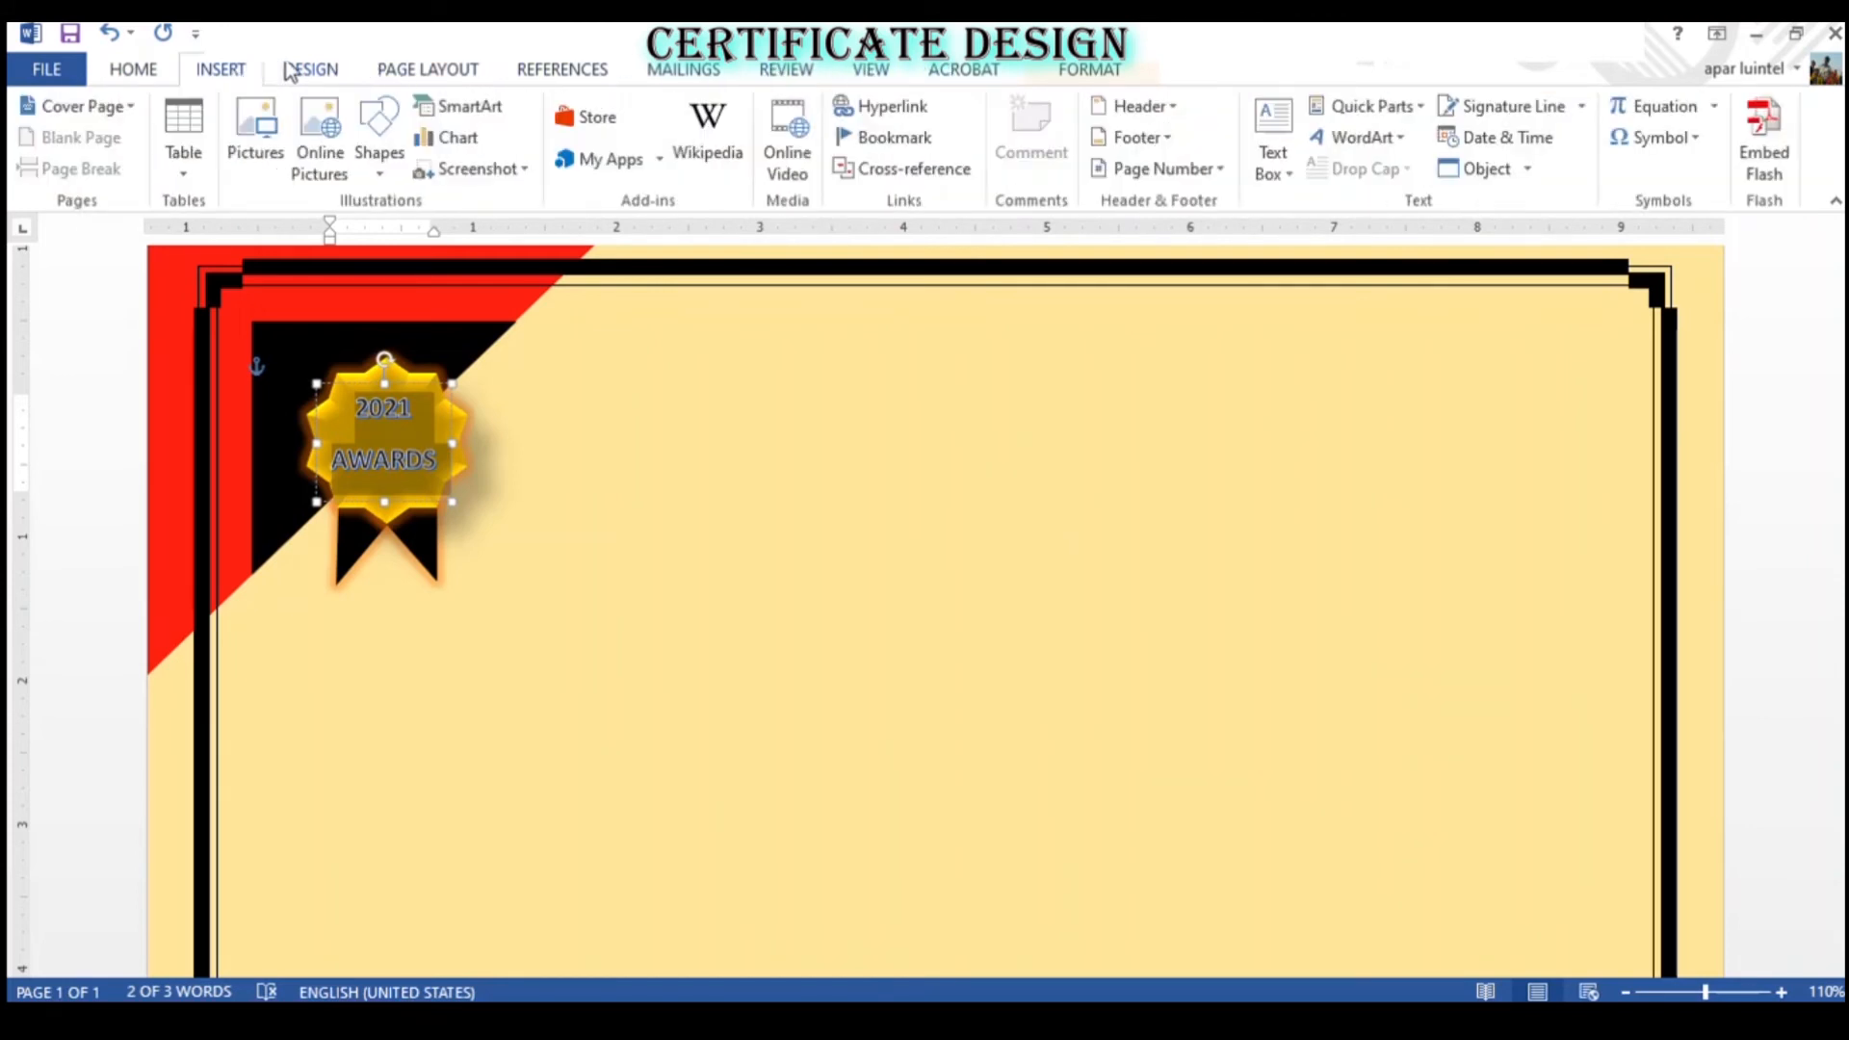
click(133, 67)
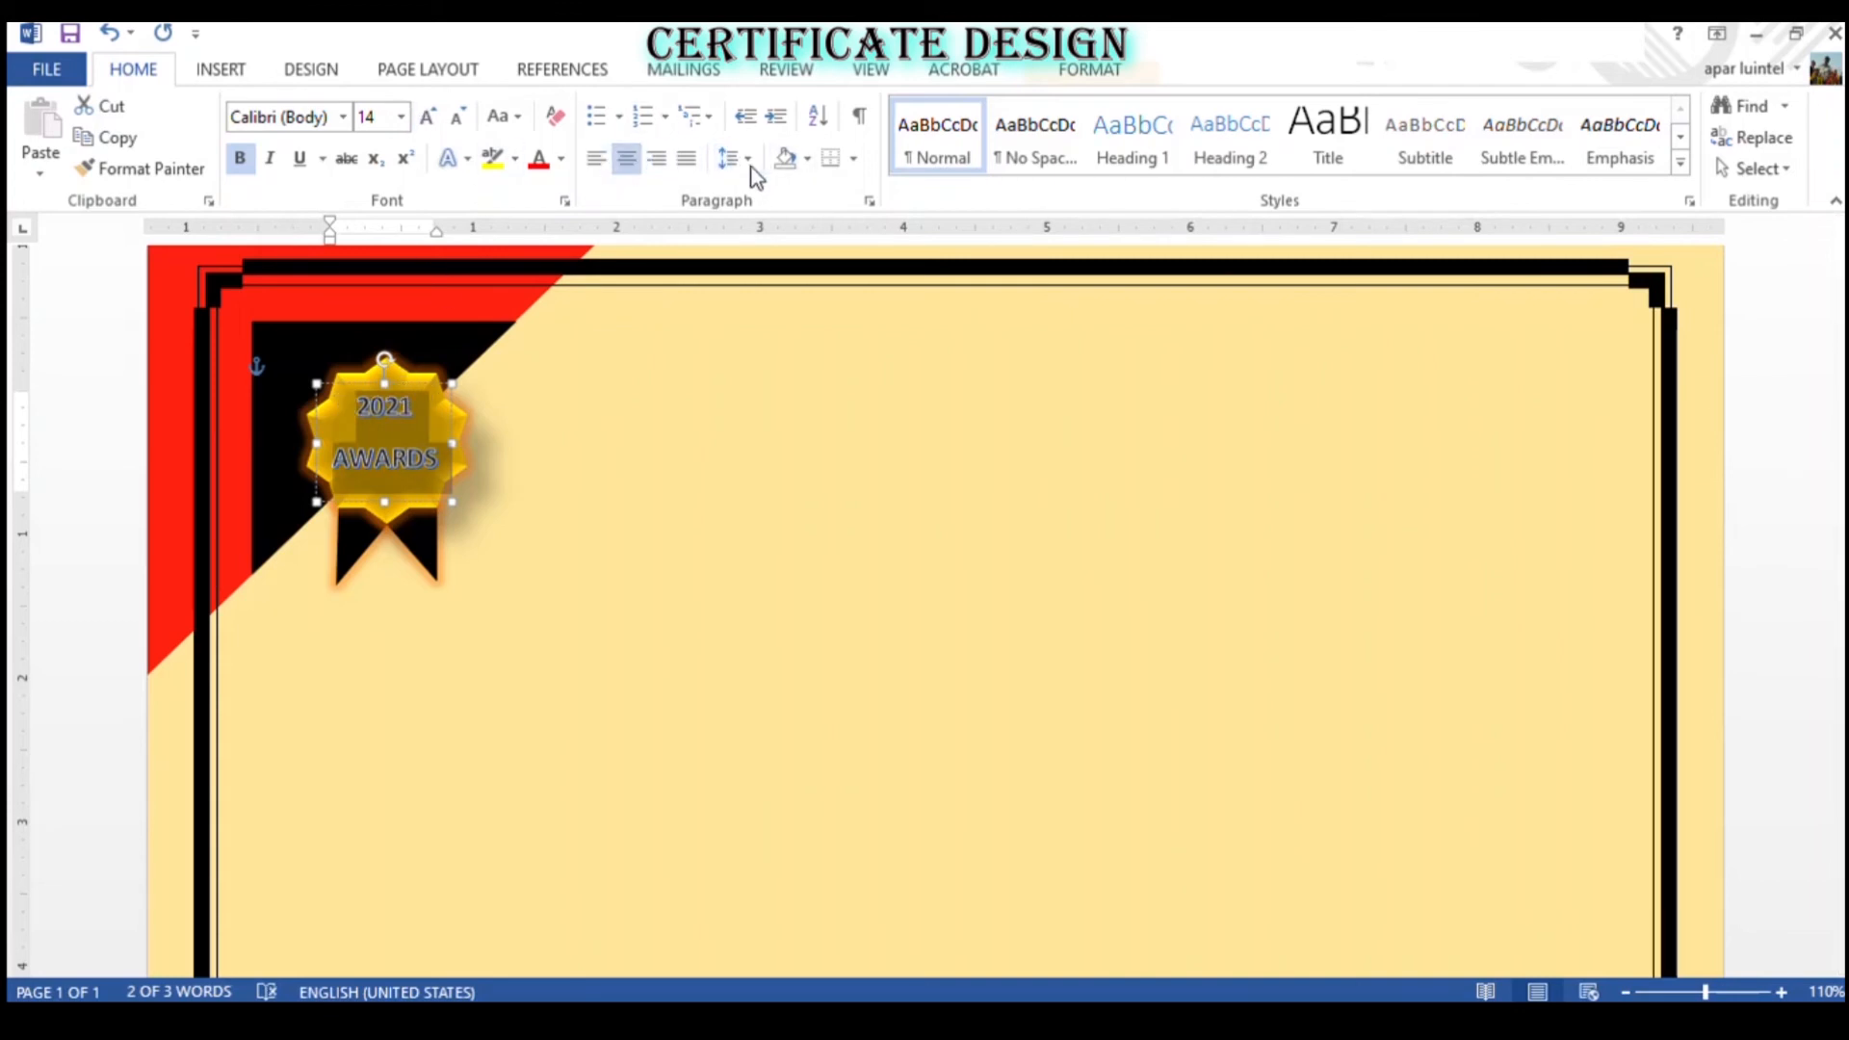
- Try justified alignment on the badge text, and set it back to centred
click(682, 161)
click(683, 160)
click(627, 160)
click(219, 71)
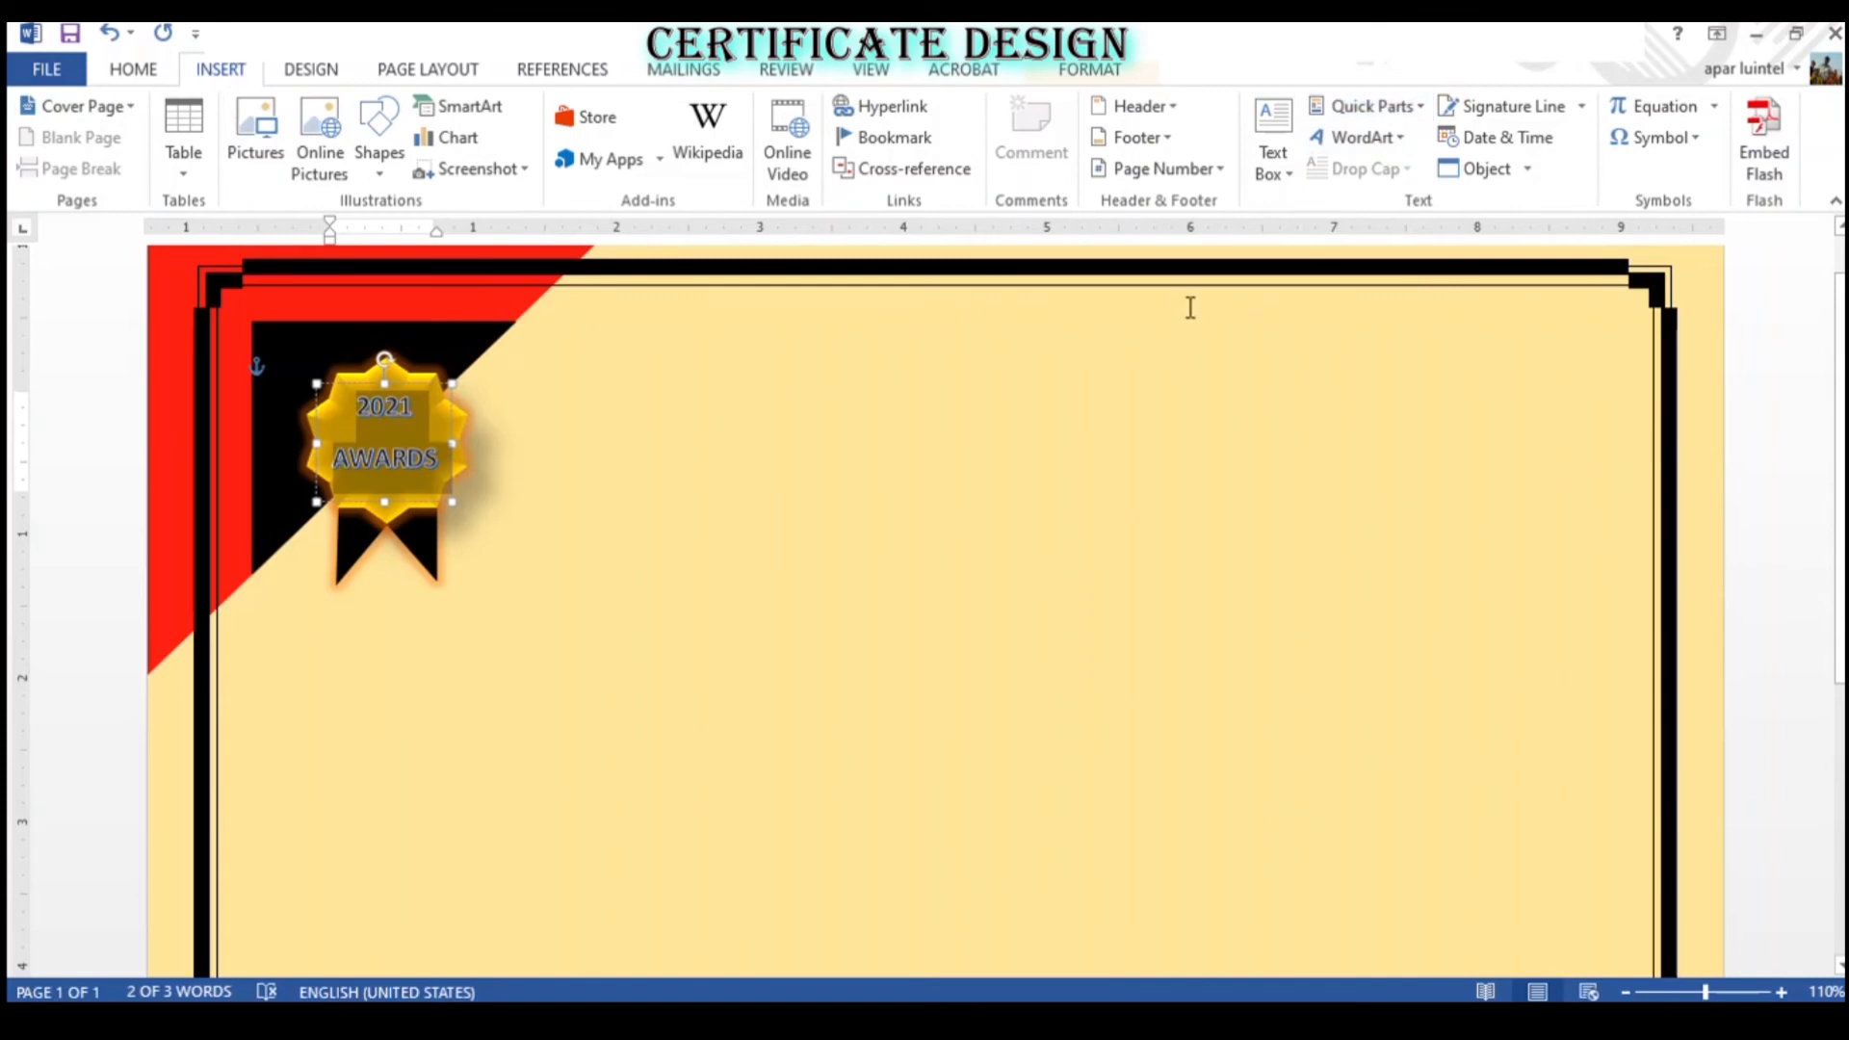
- Tighten the paragraph spacing between the 2021 and AWARDS lines, and nudge their text box slightly down on the badge
click(305, 72)
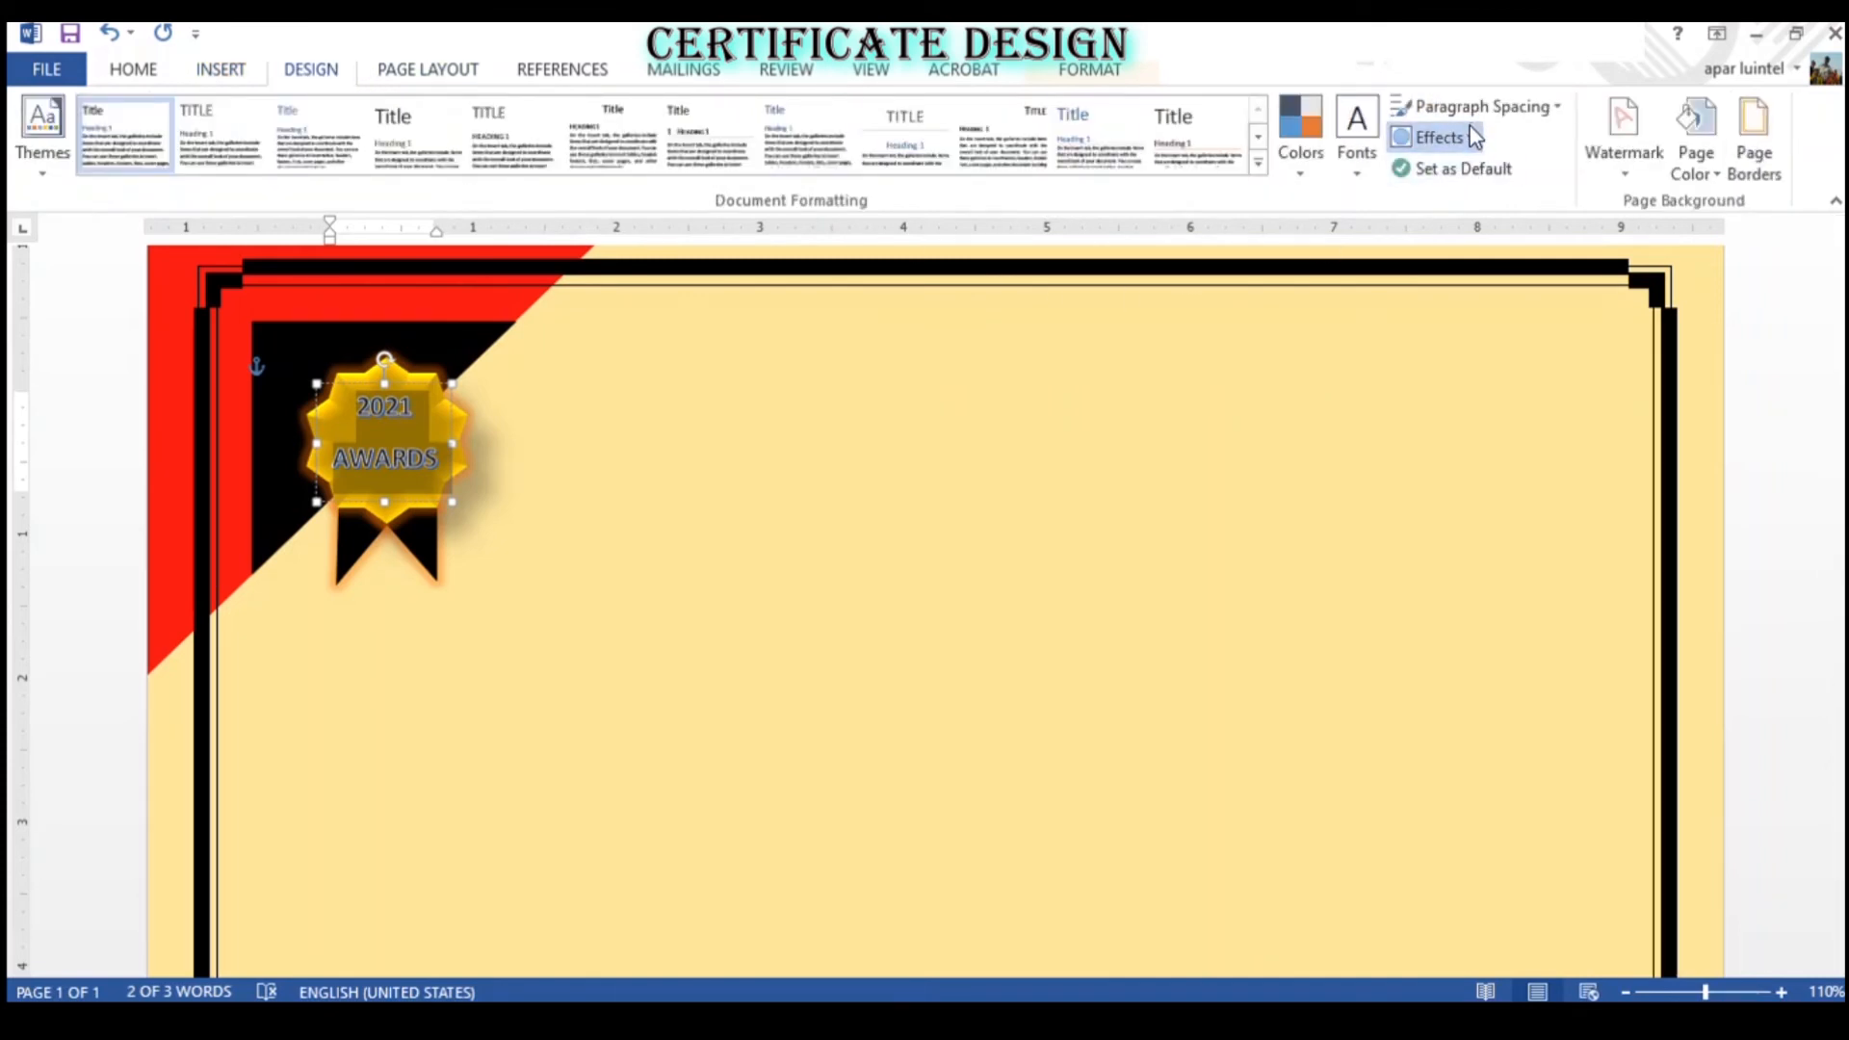
scroll(1435, 301, up, 1)
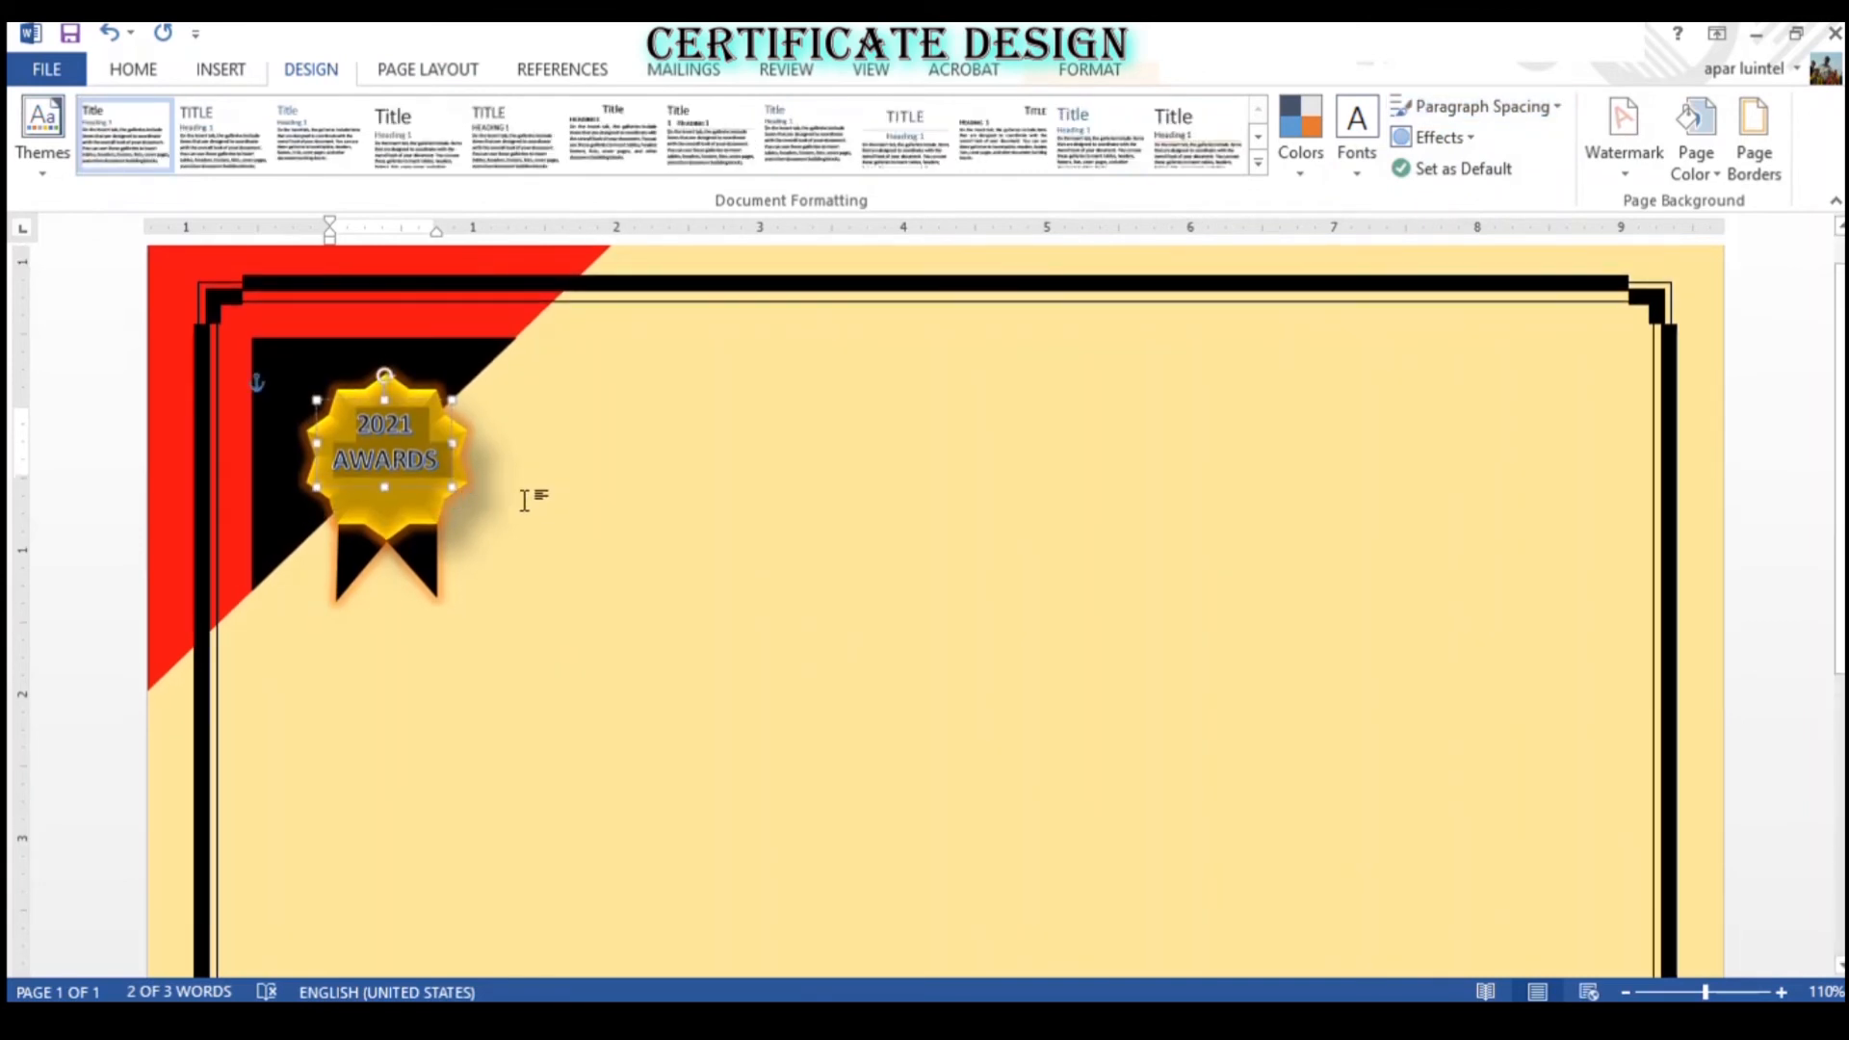
click(381, 496)
key(Down)
key(Down)
key(Up)
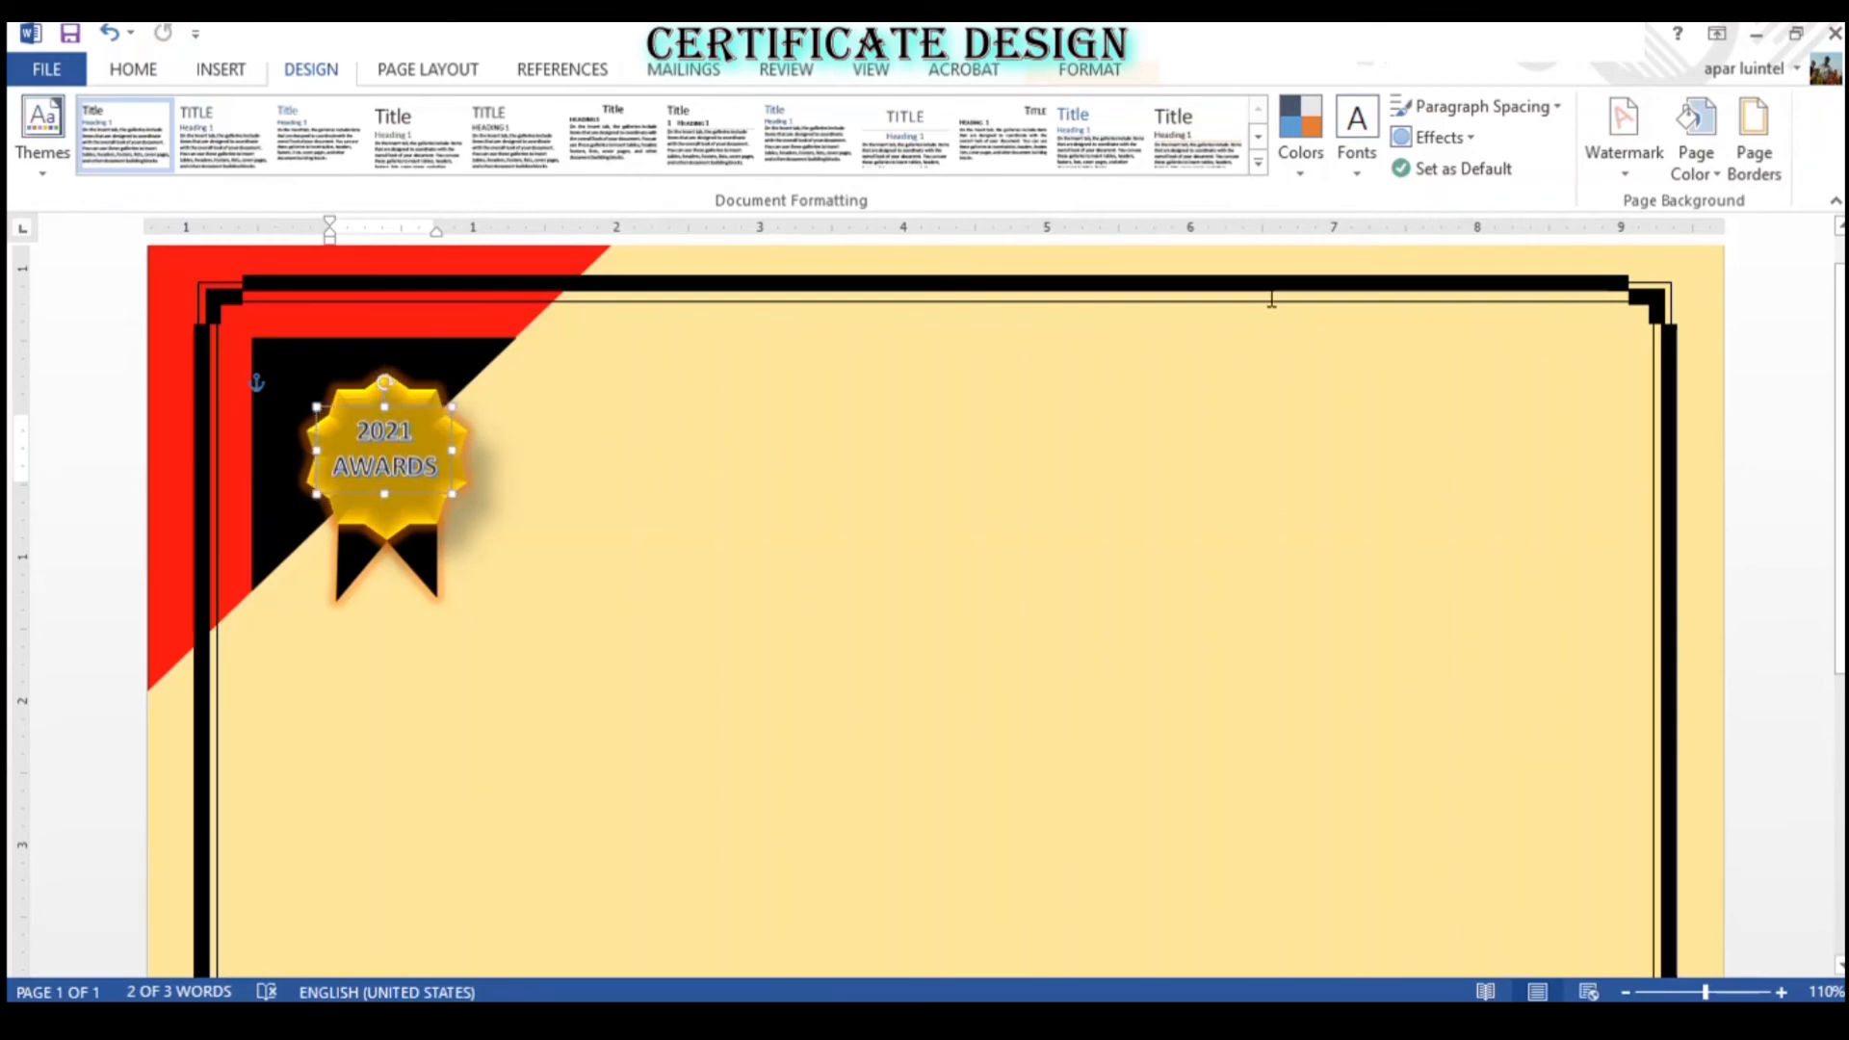
- Reduce the height of the badge's text box by lowering its top edge so the lettering sits lower
click(397, 500)
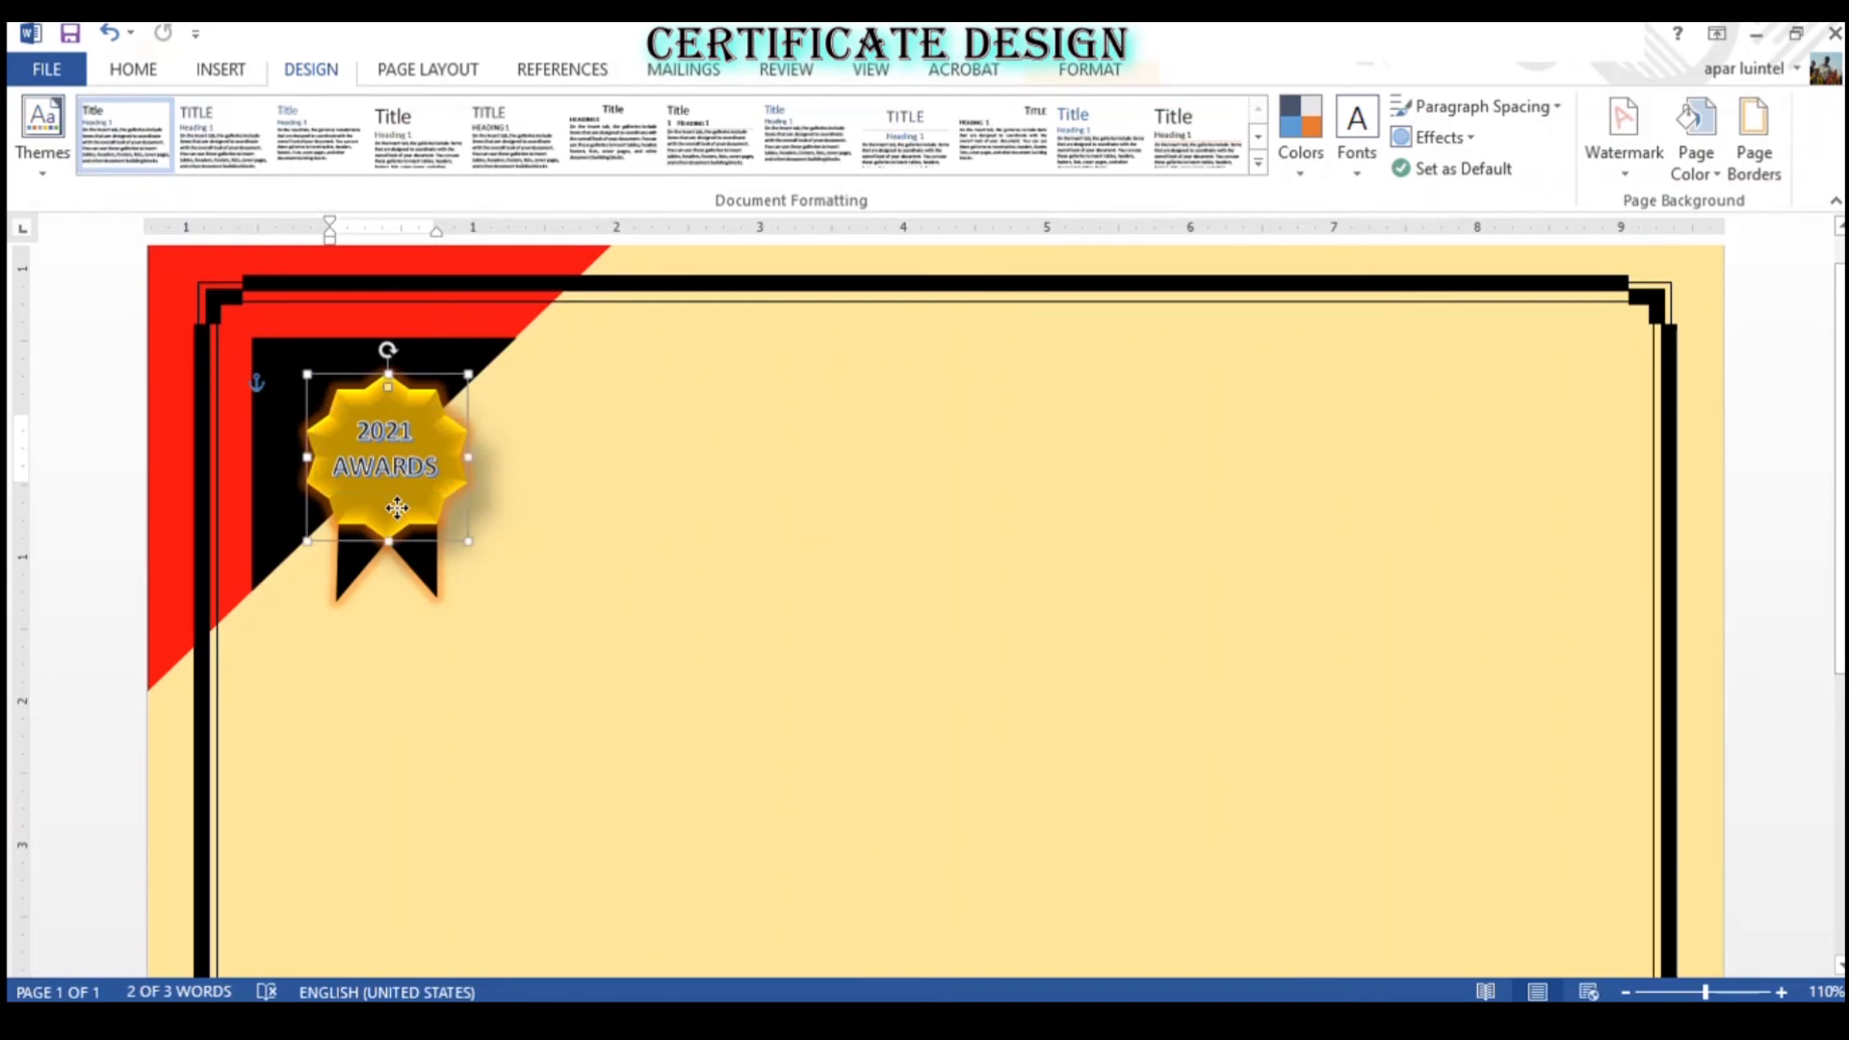
key(ctrl+z)
click(408, 464)
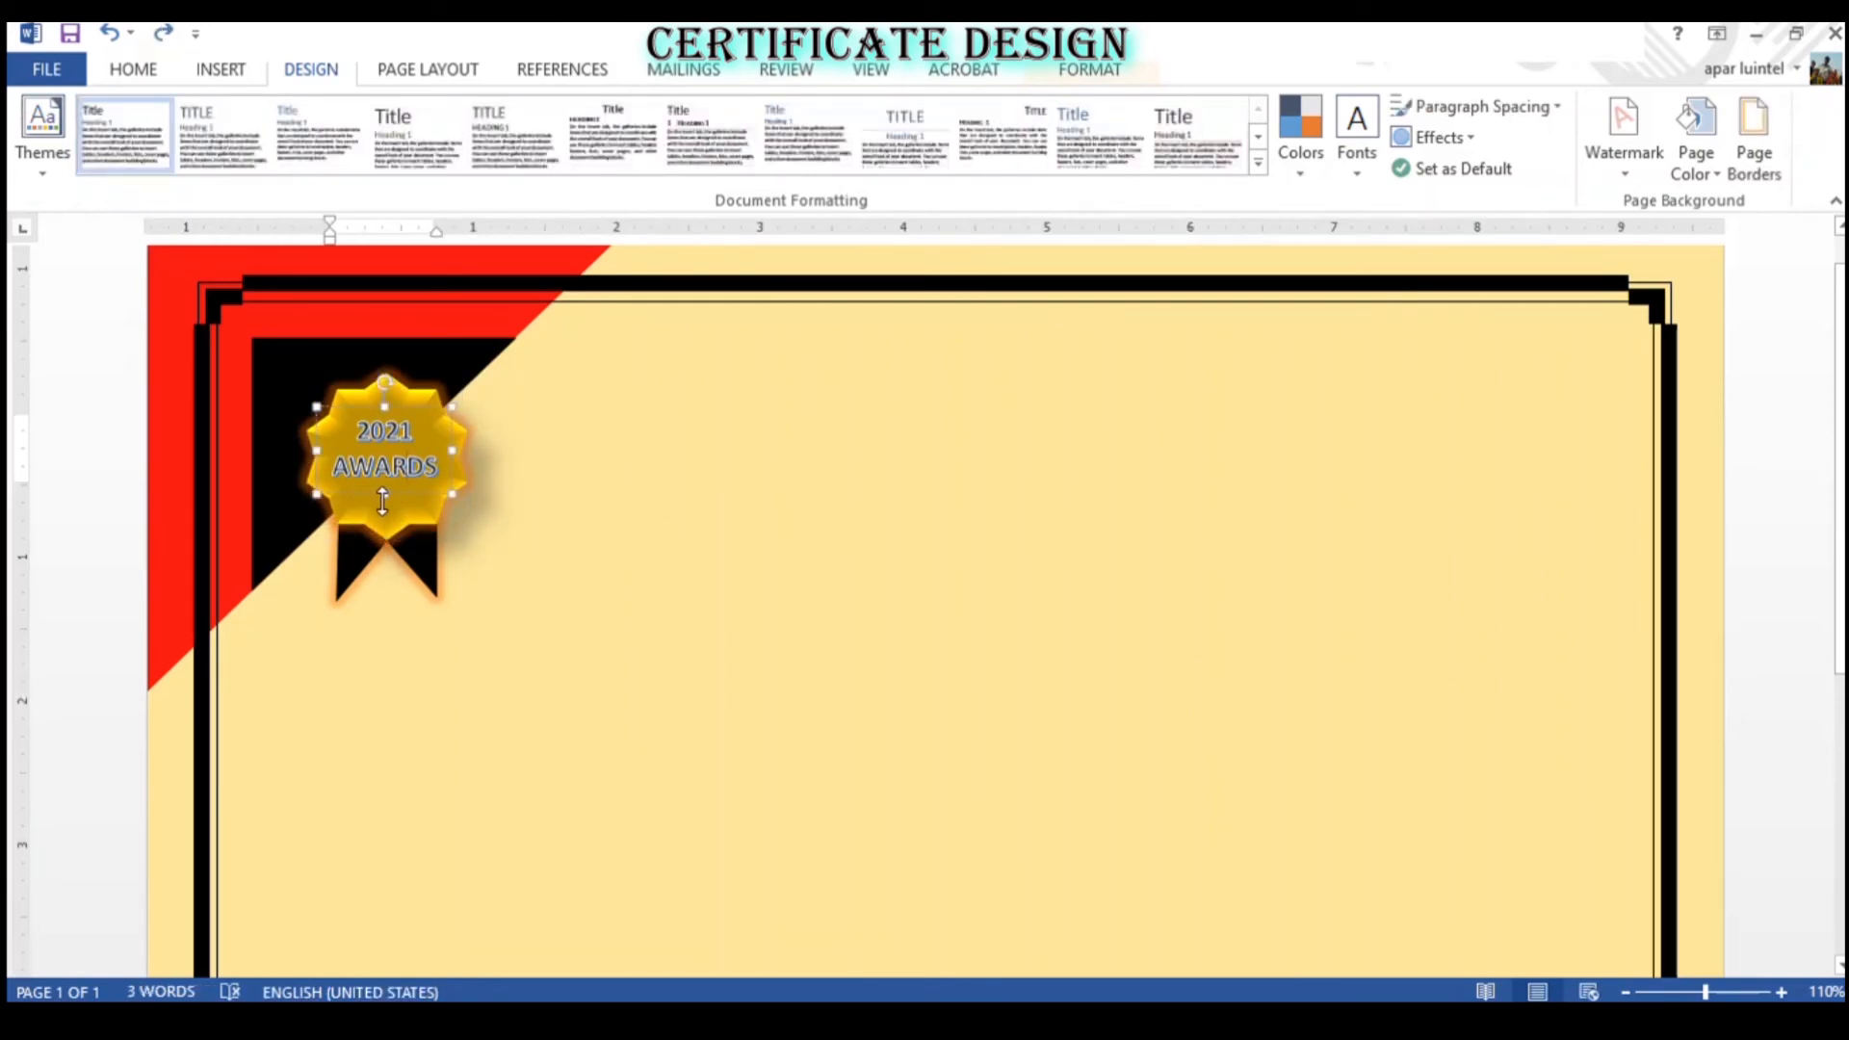
drag(392, 501, 394, 498)
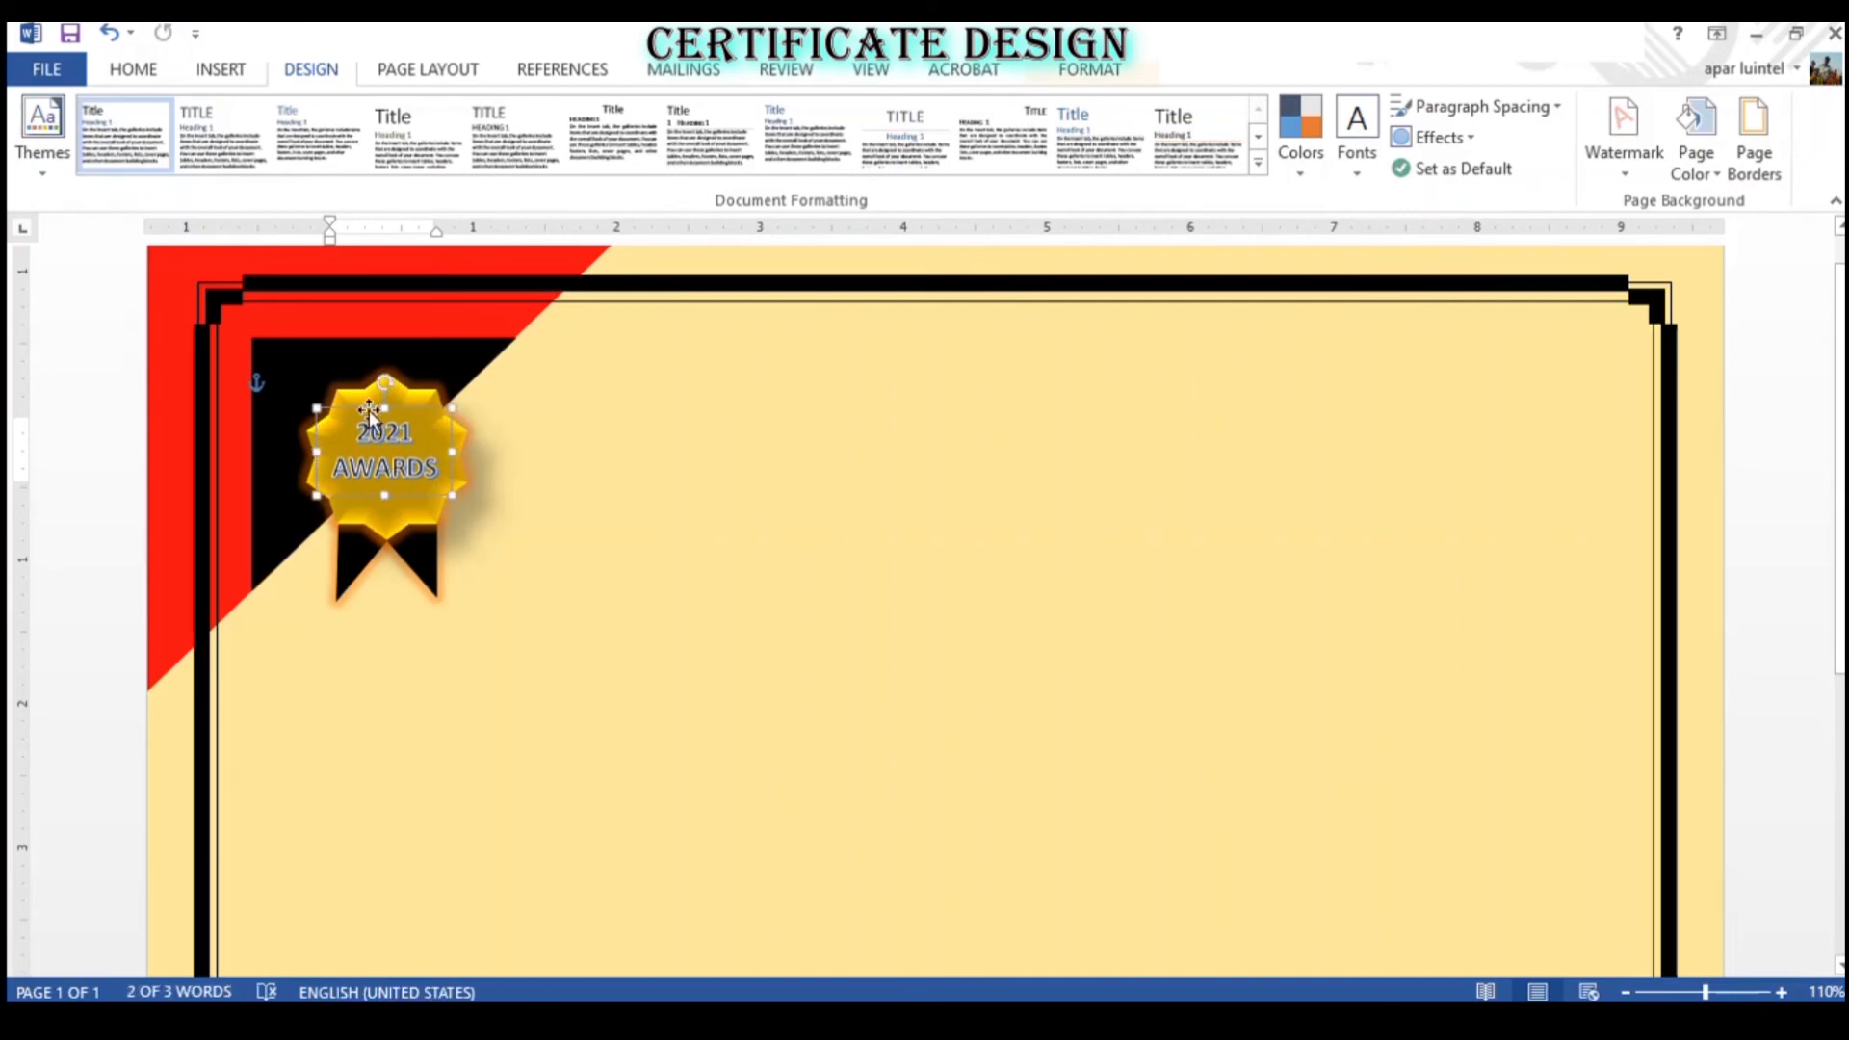
drag(384, 409, 398, 433)
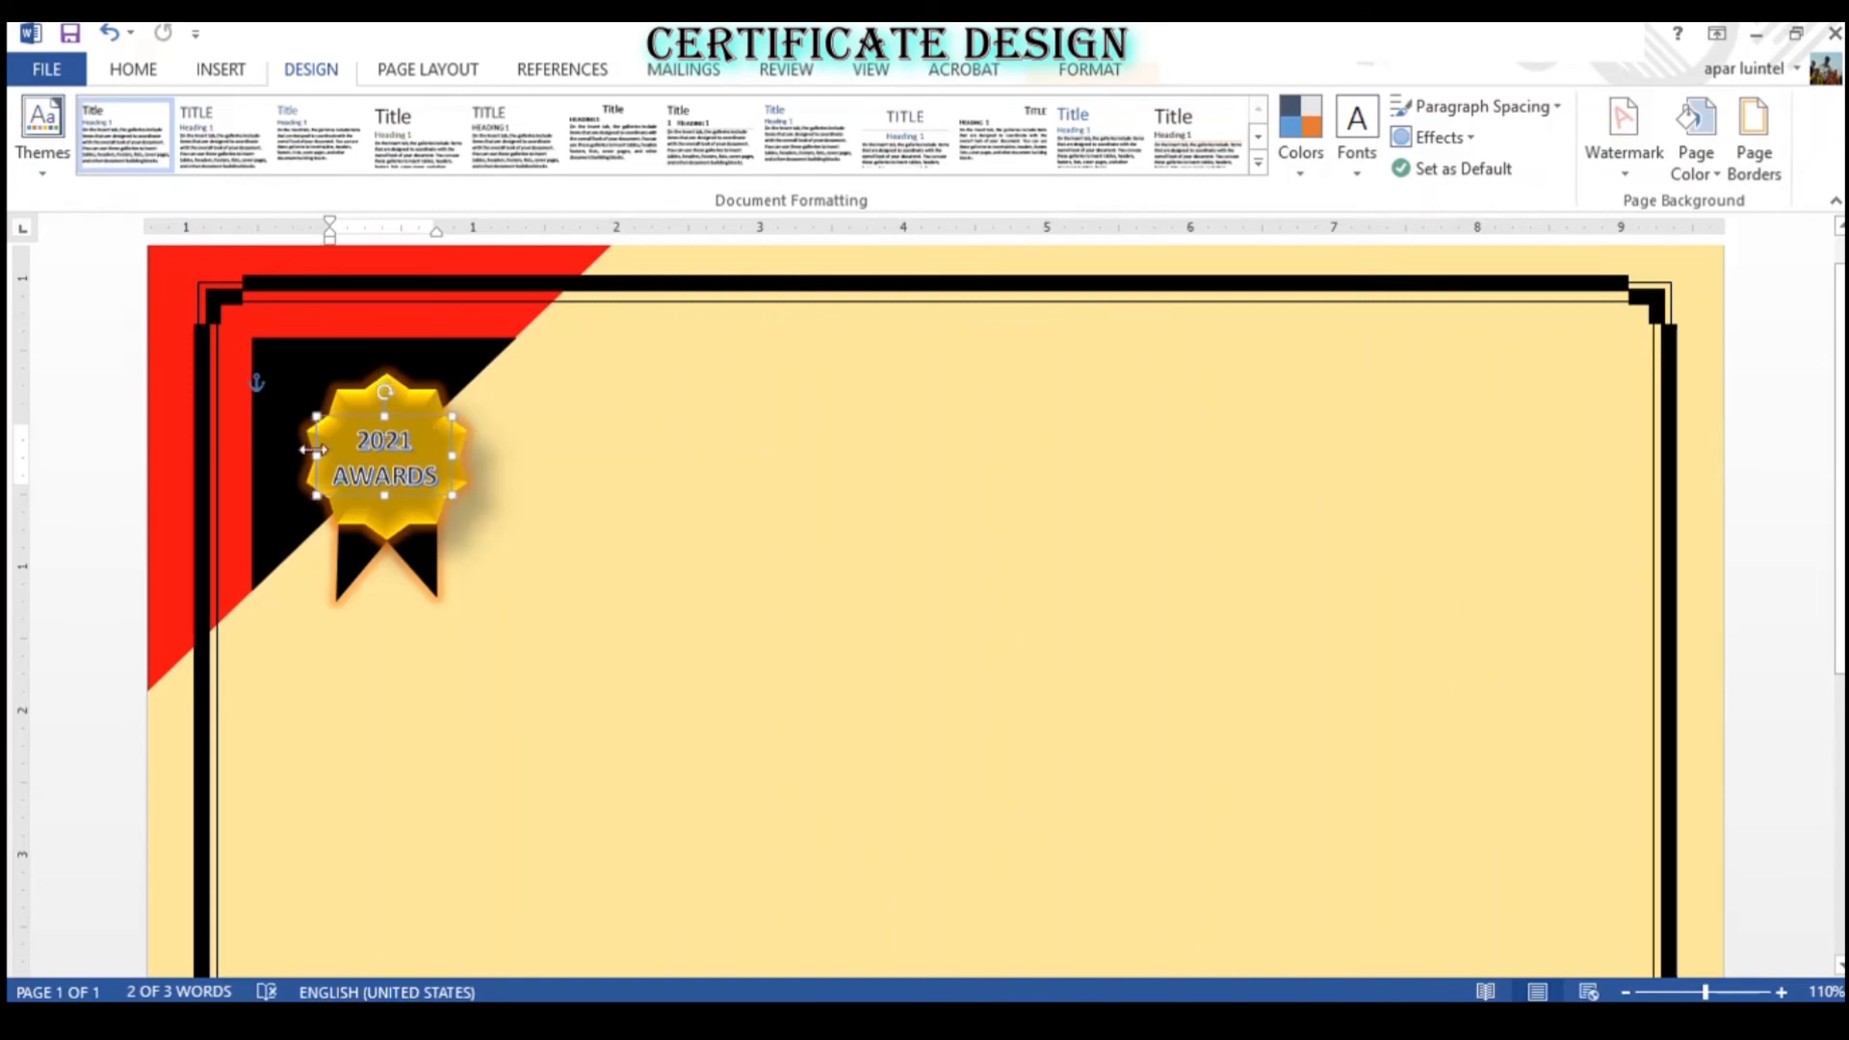
- Narrow the badge's text box slightly so its second line reads AWARD
drag(323, 472, 326, 472)
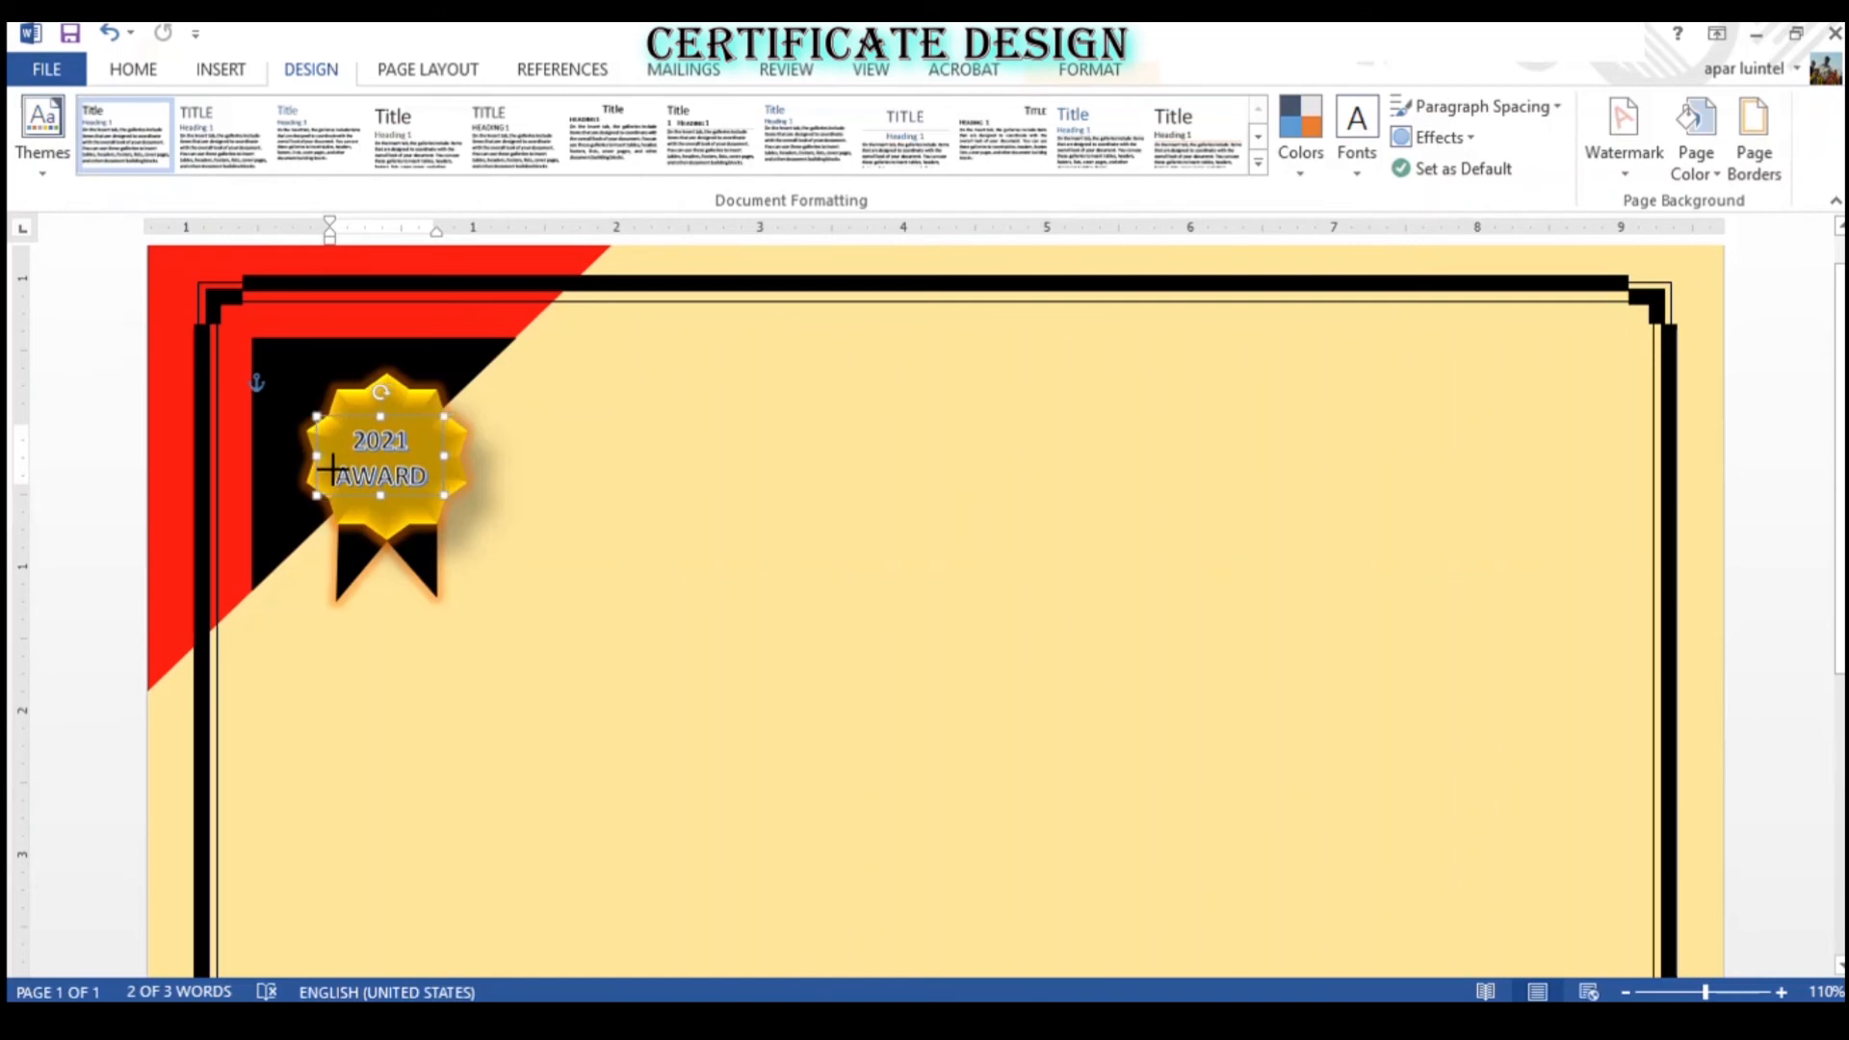
click(427, 477)
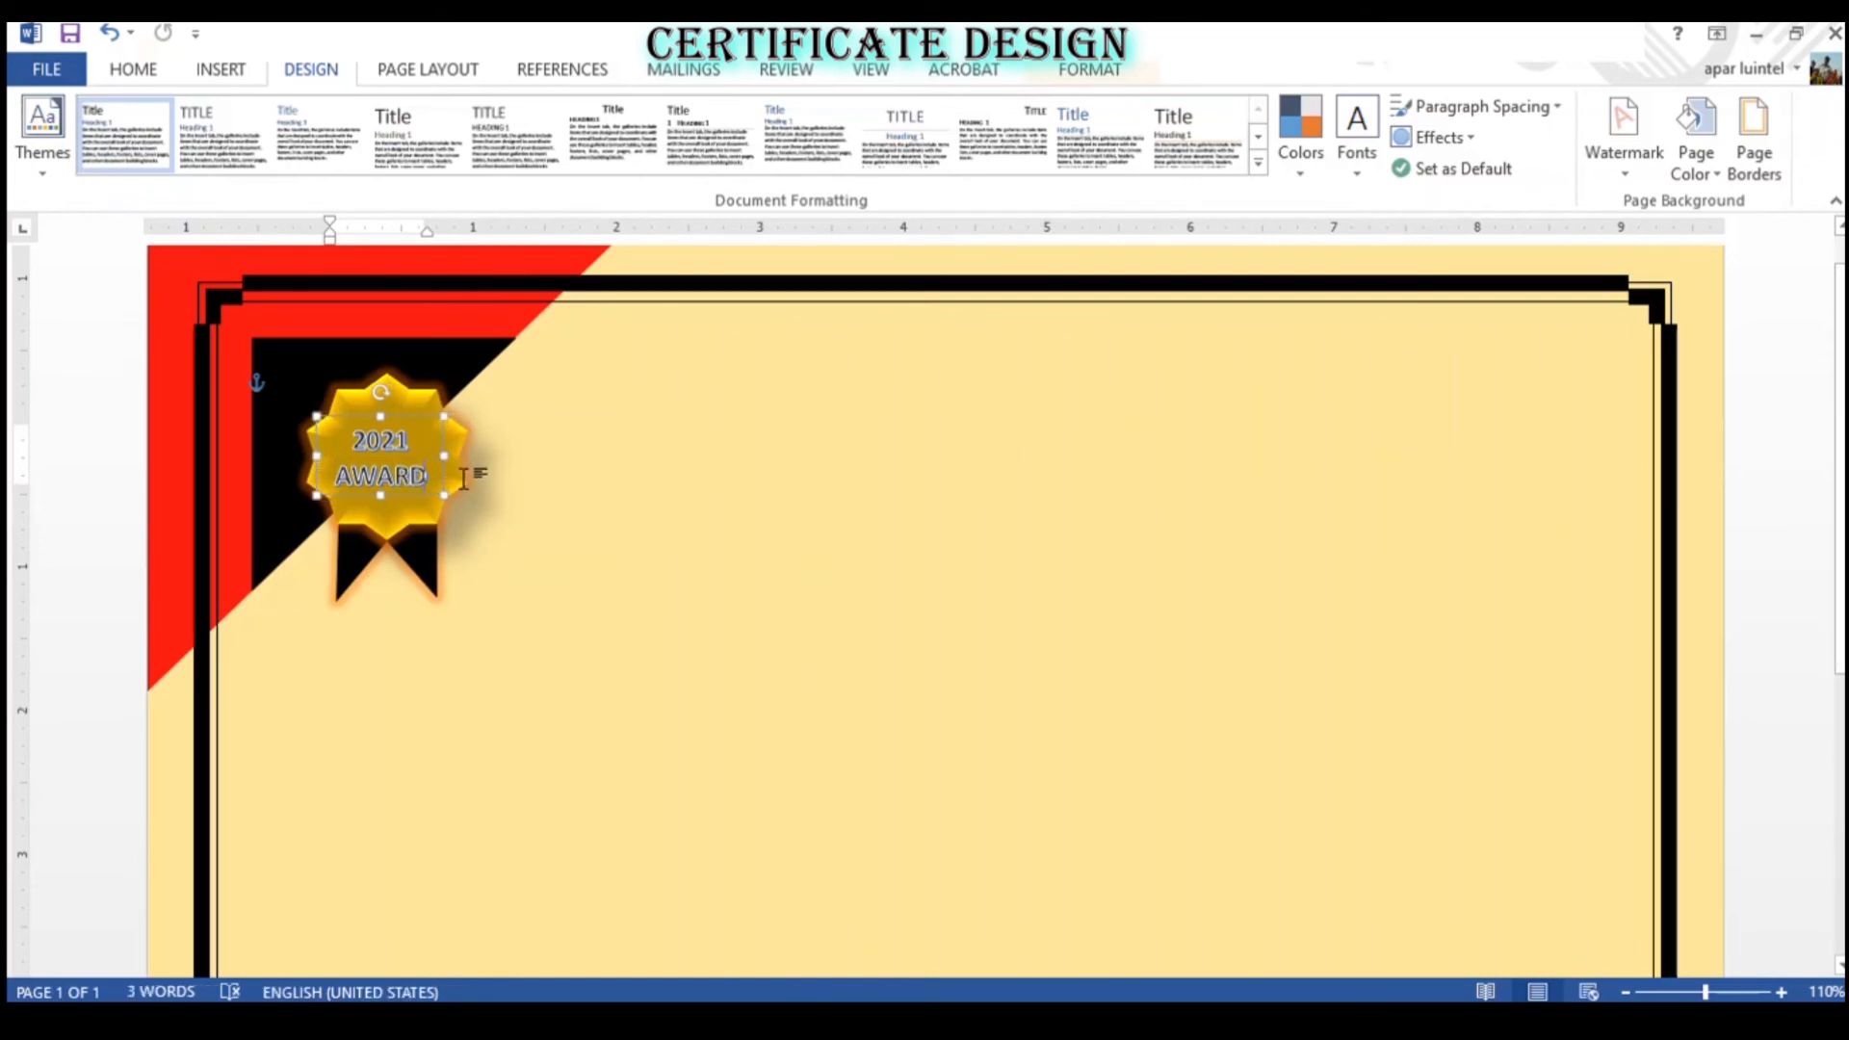
click(576, 557)
click(390, 454)
click(532, 524)
double_click(381, 472)
click(532, 544)
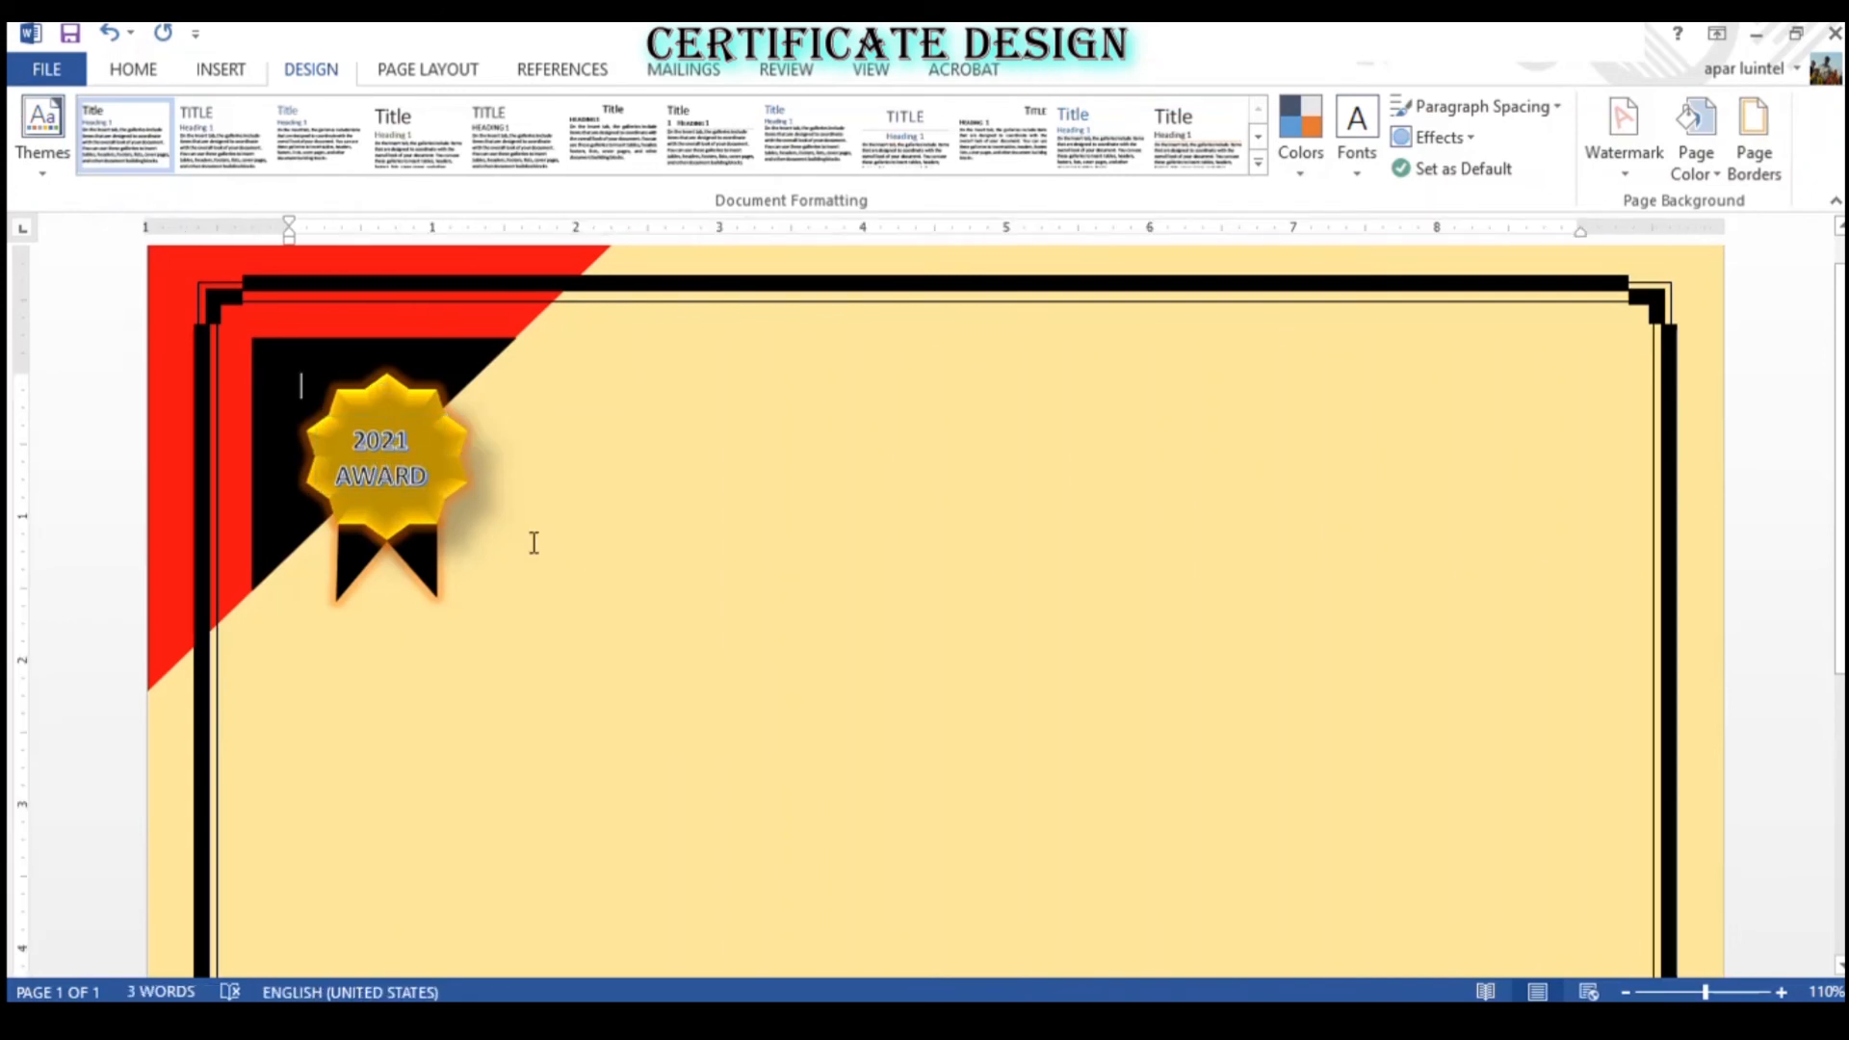
- Shift the 2021 AWARD text box slightly right to centre it on the gold badge
click(345, 418)
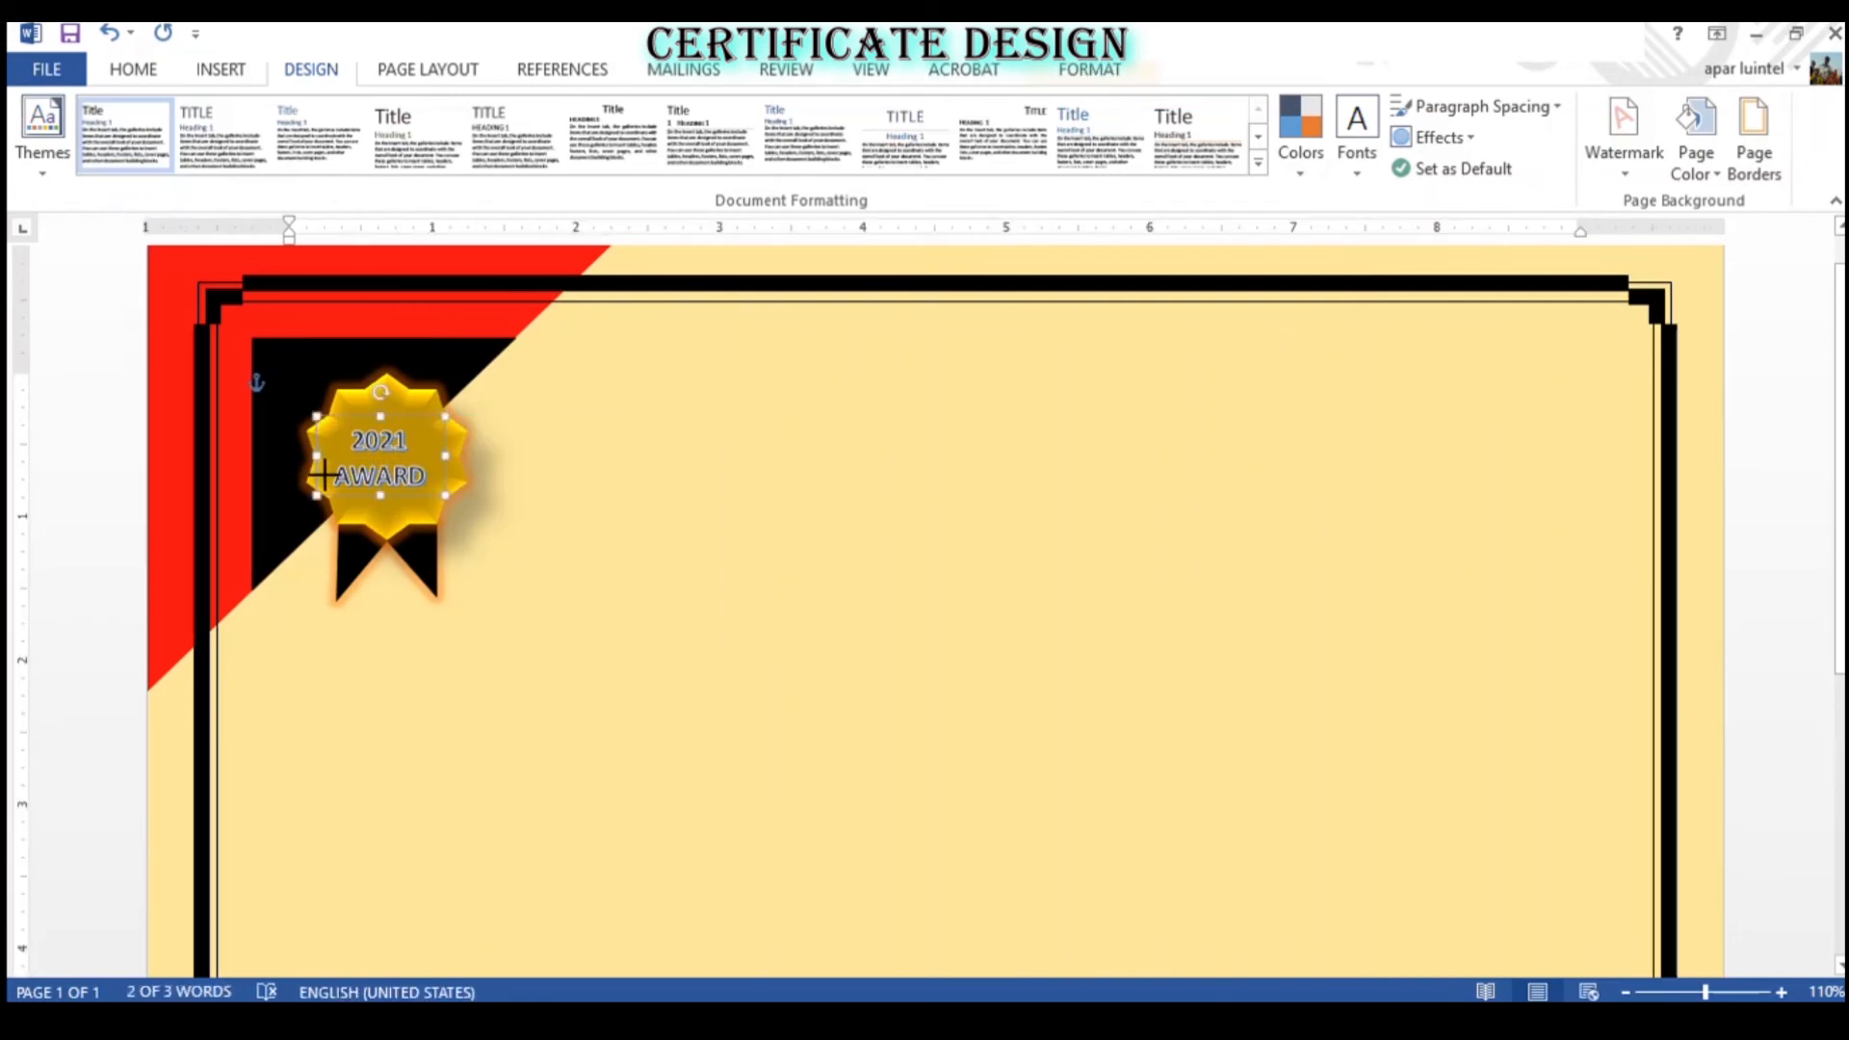
drag(333, 476, 328, 470)
click(442, 460)
click(425, 460)
drag(439, 457, 455, 473)
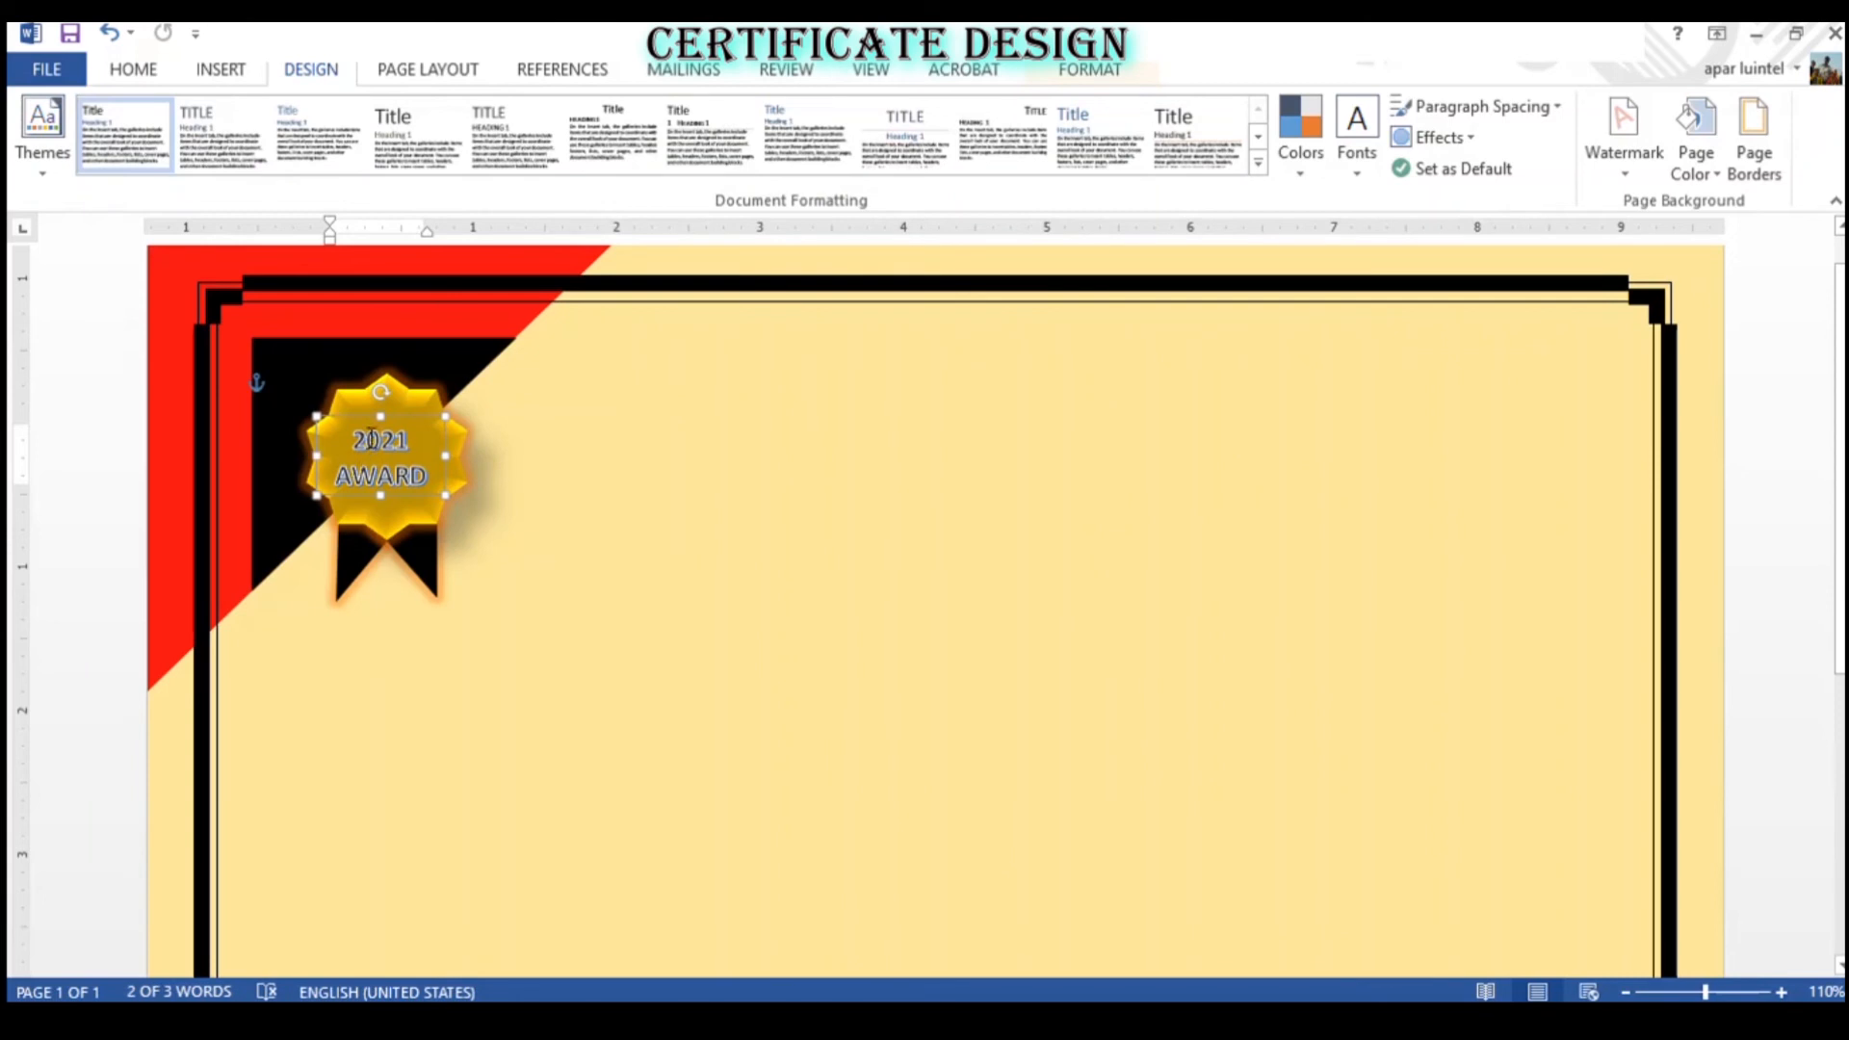
drag(379, 423, 387, 425)
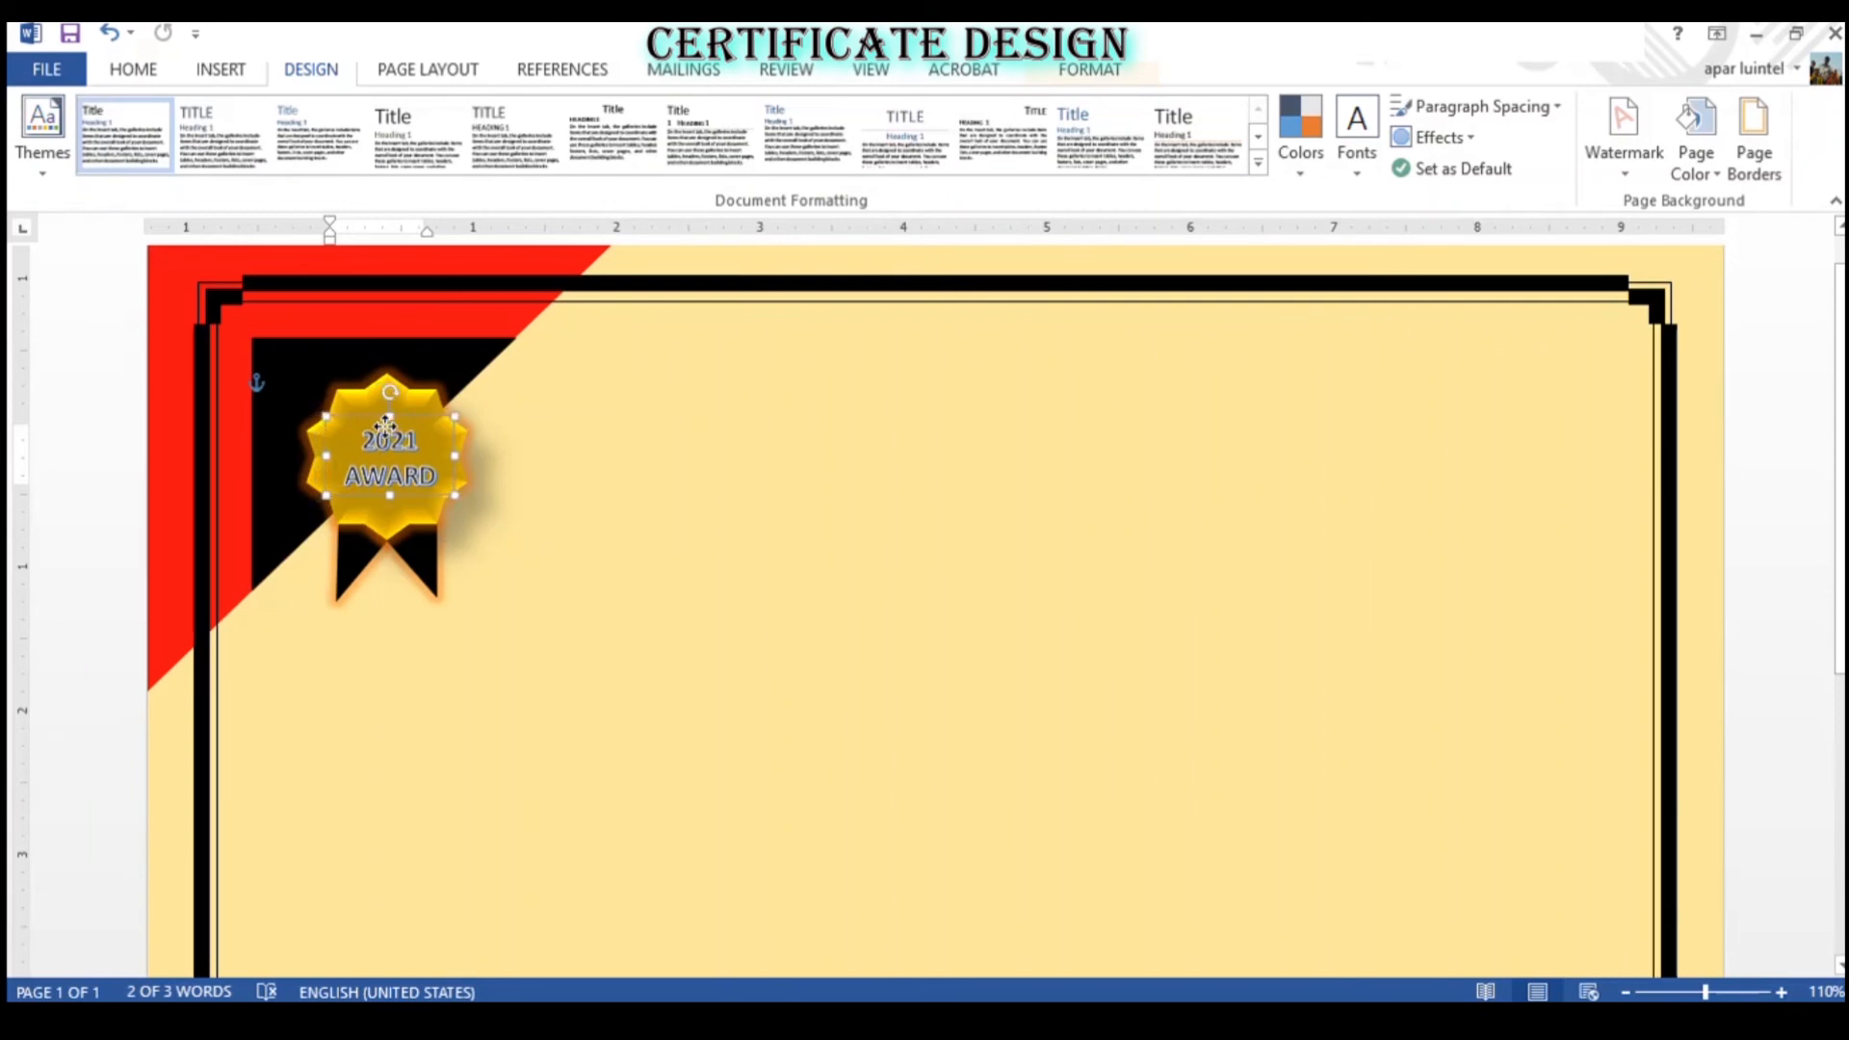
click(558, 460)
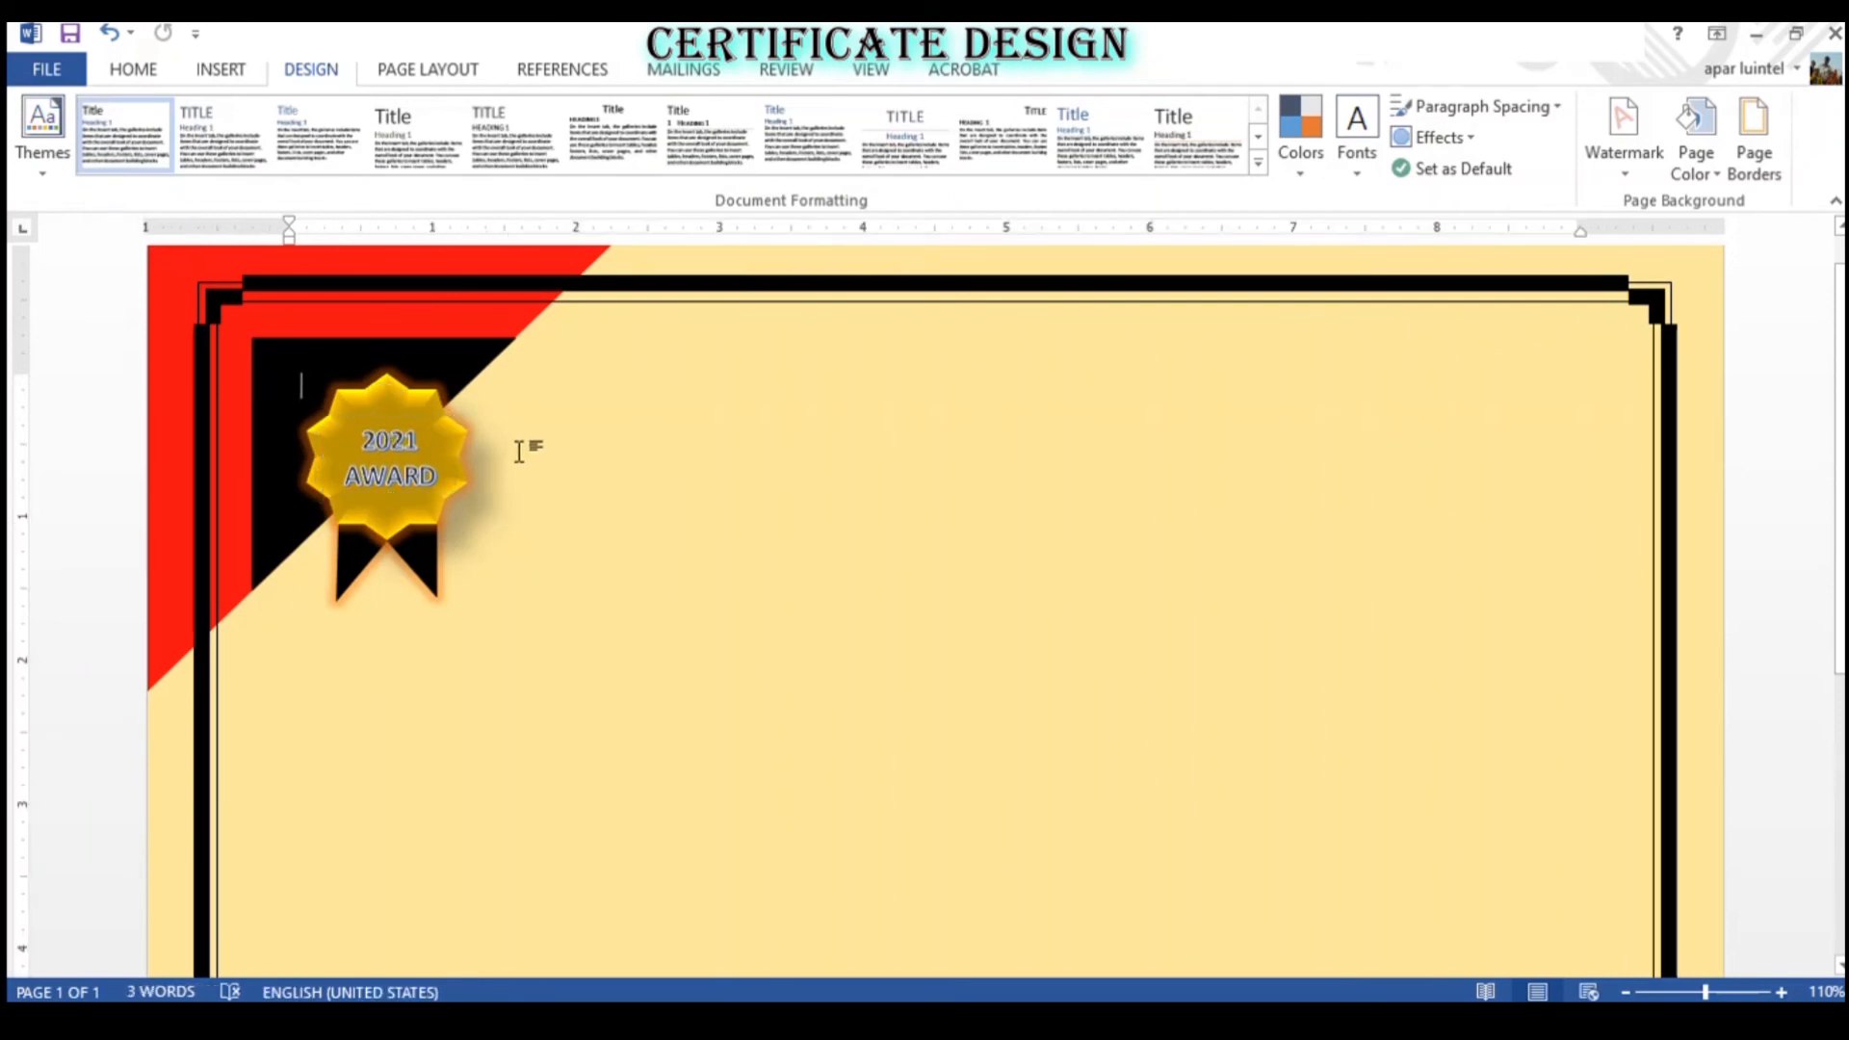
click(395, 450)
double_click(420, 481)
click(404, 464)
key(ctrl+a)
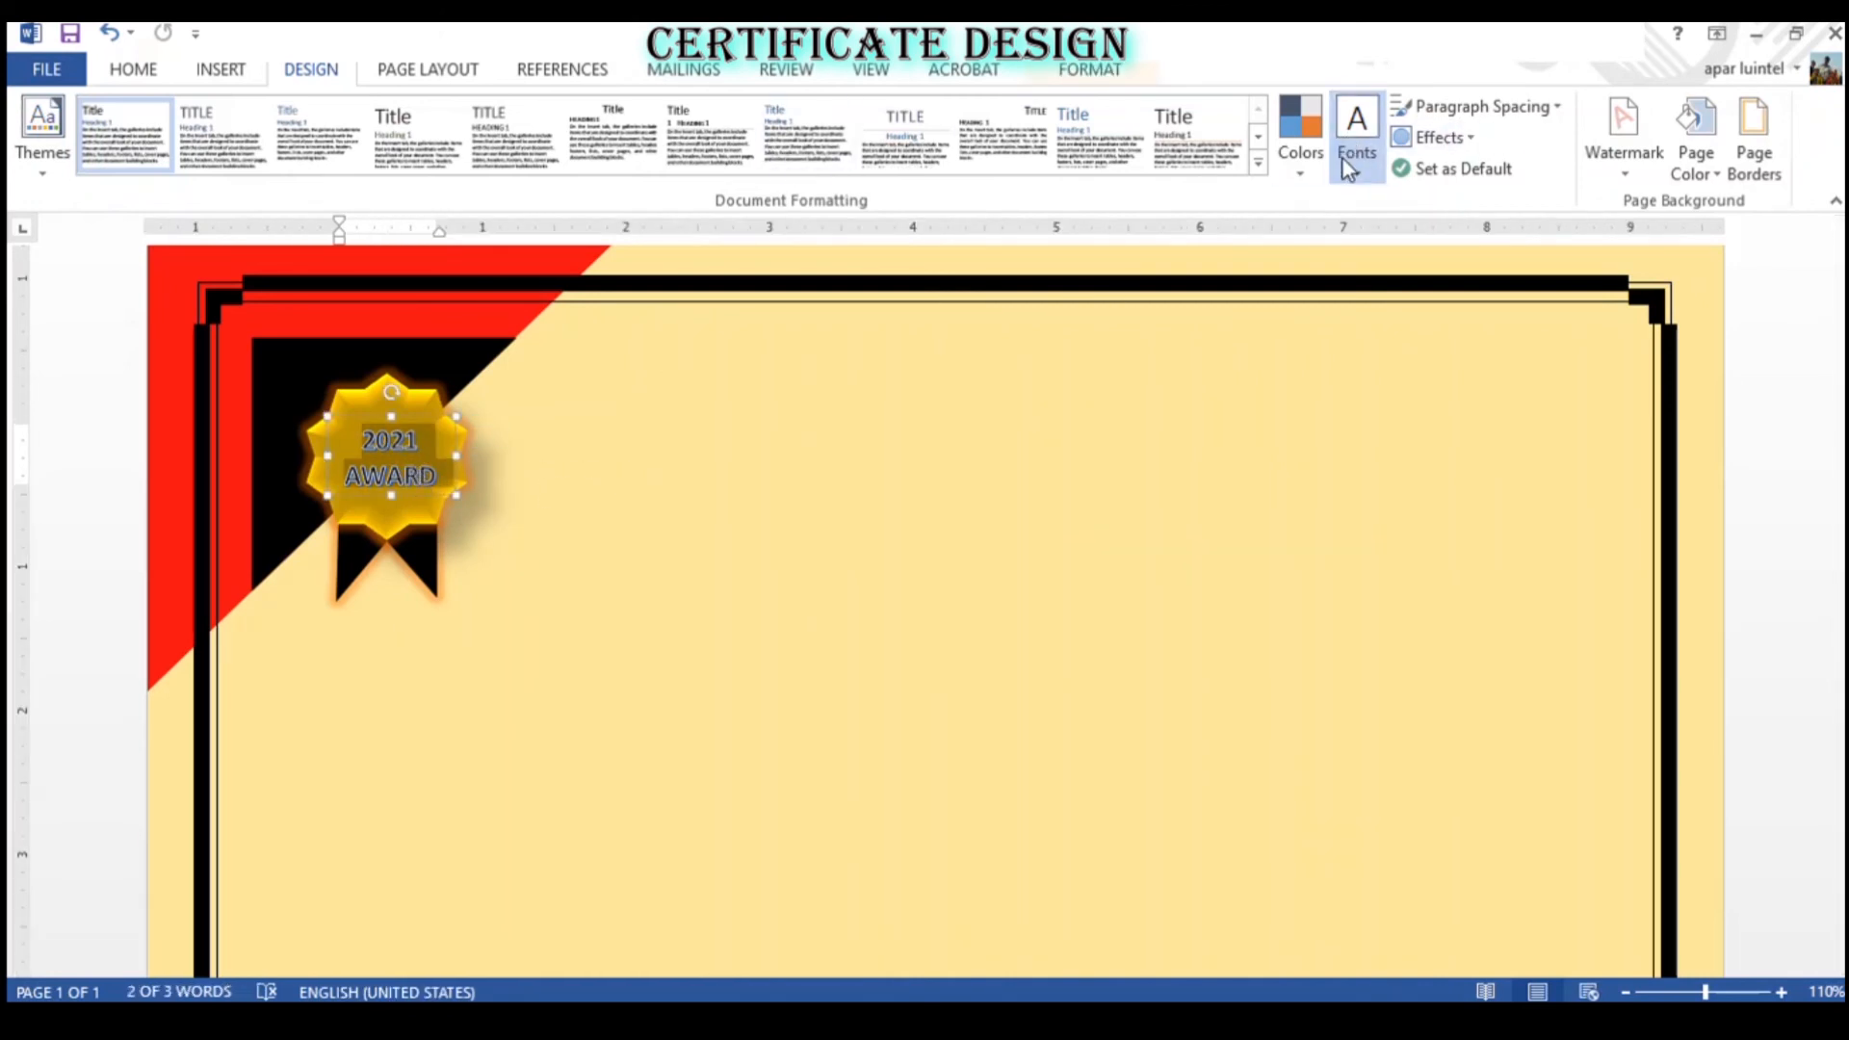
click(384, 70)
click(692, 72)
click(799, 71)
click(876, 72)
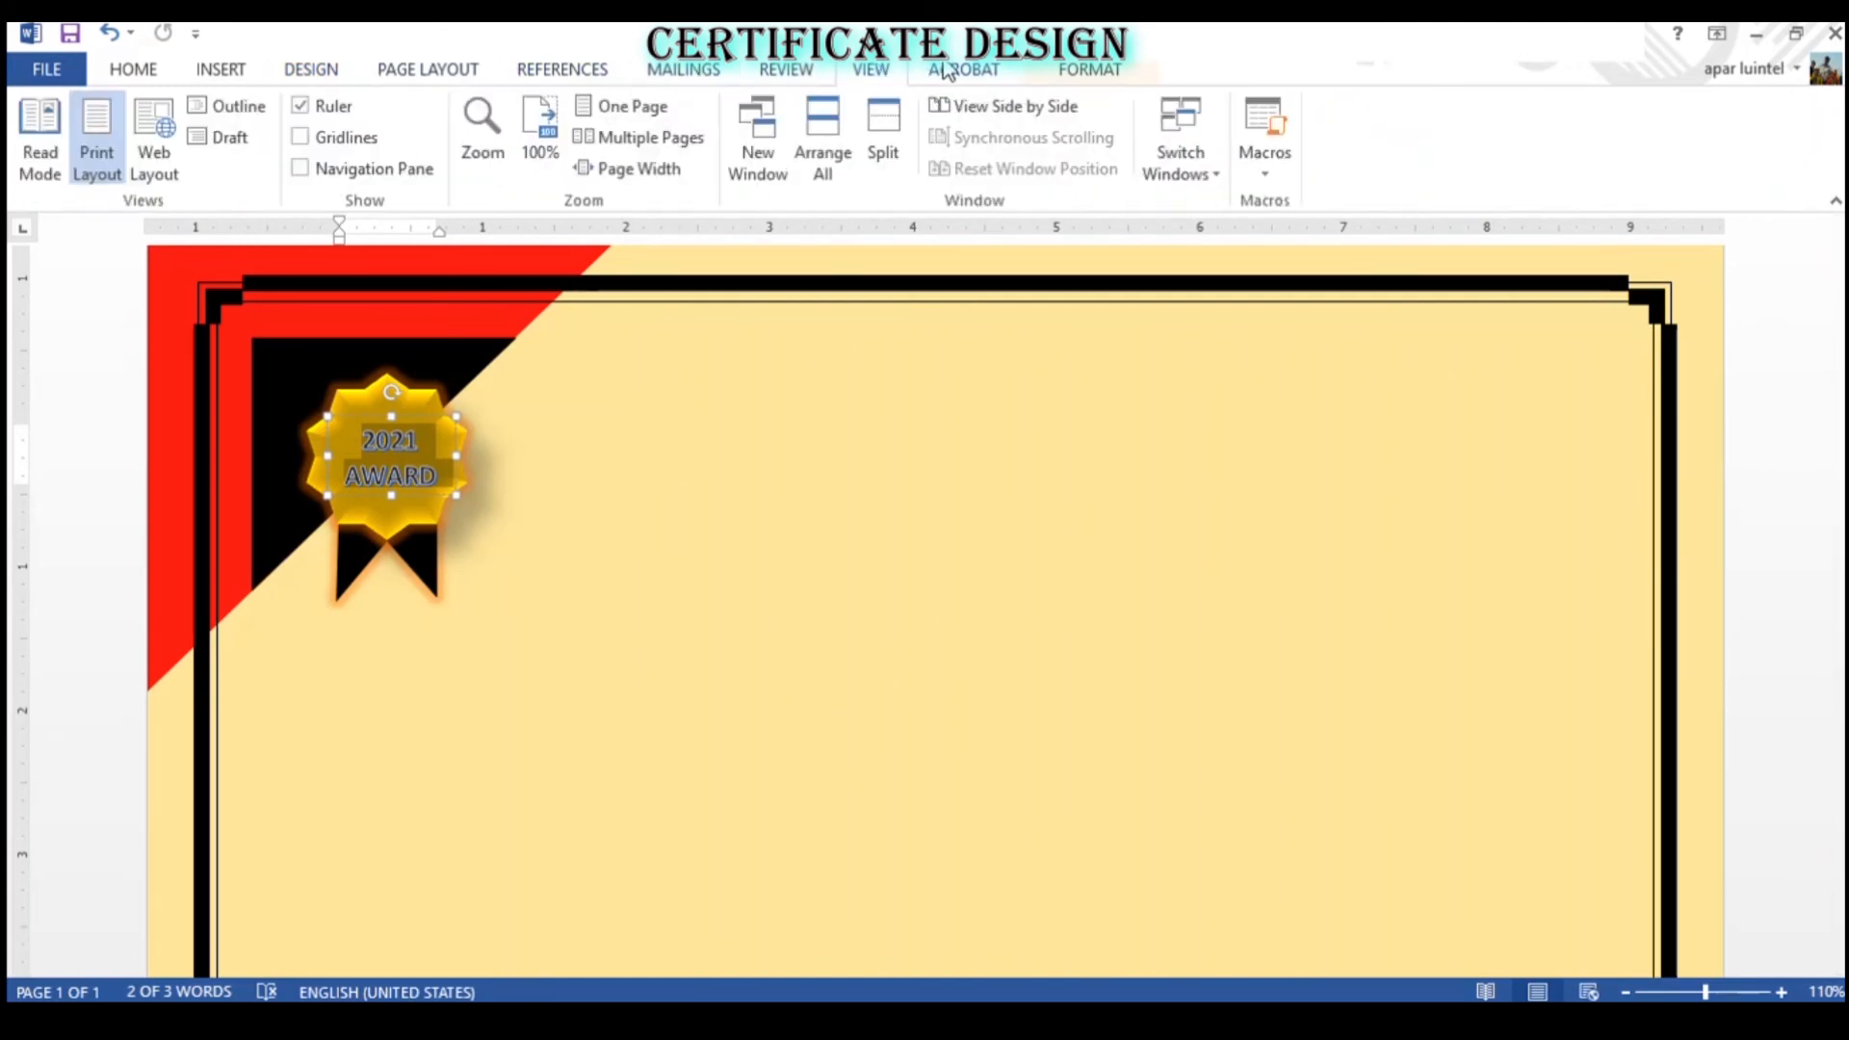
click(228, 70)
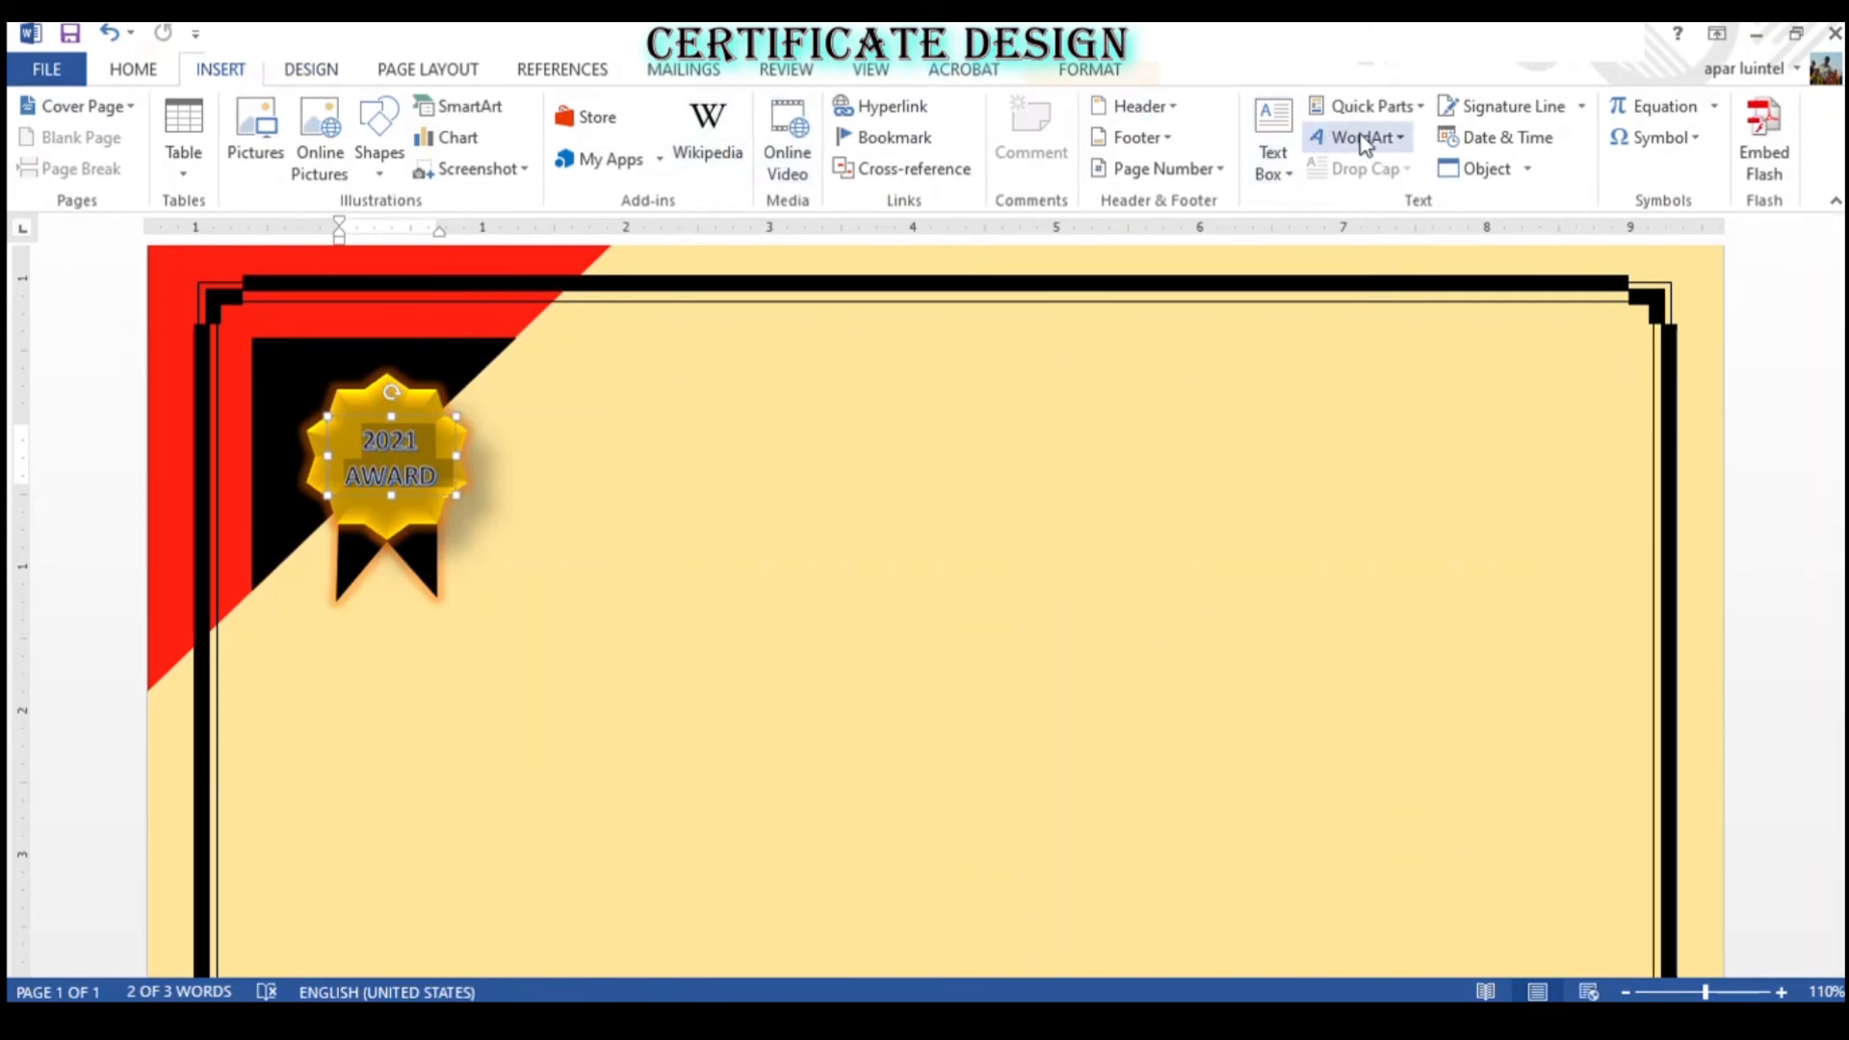
click(1393, 140)
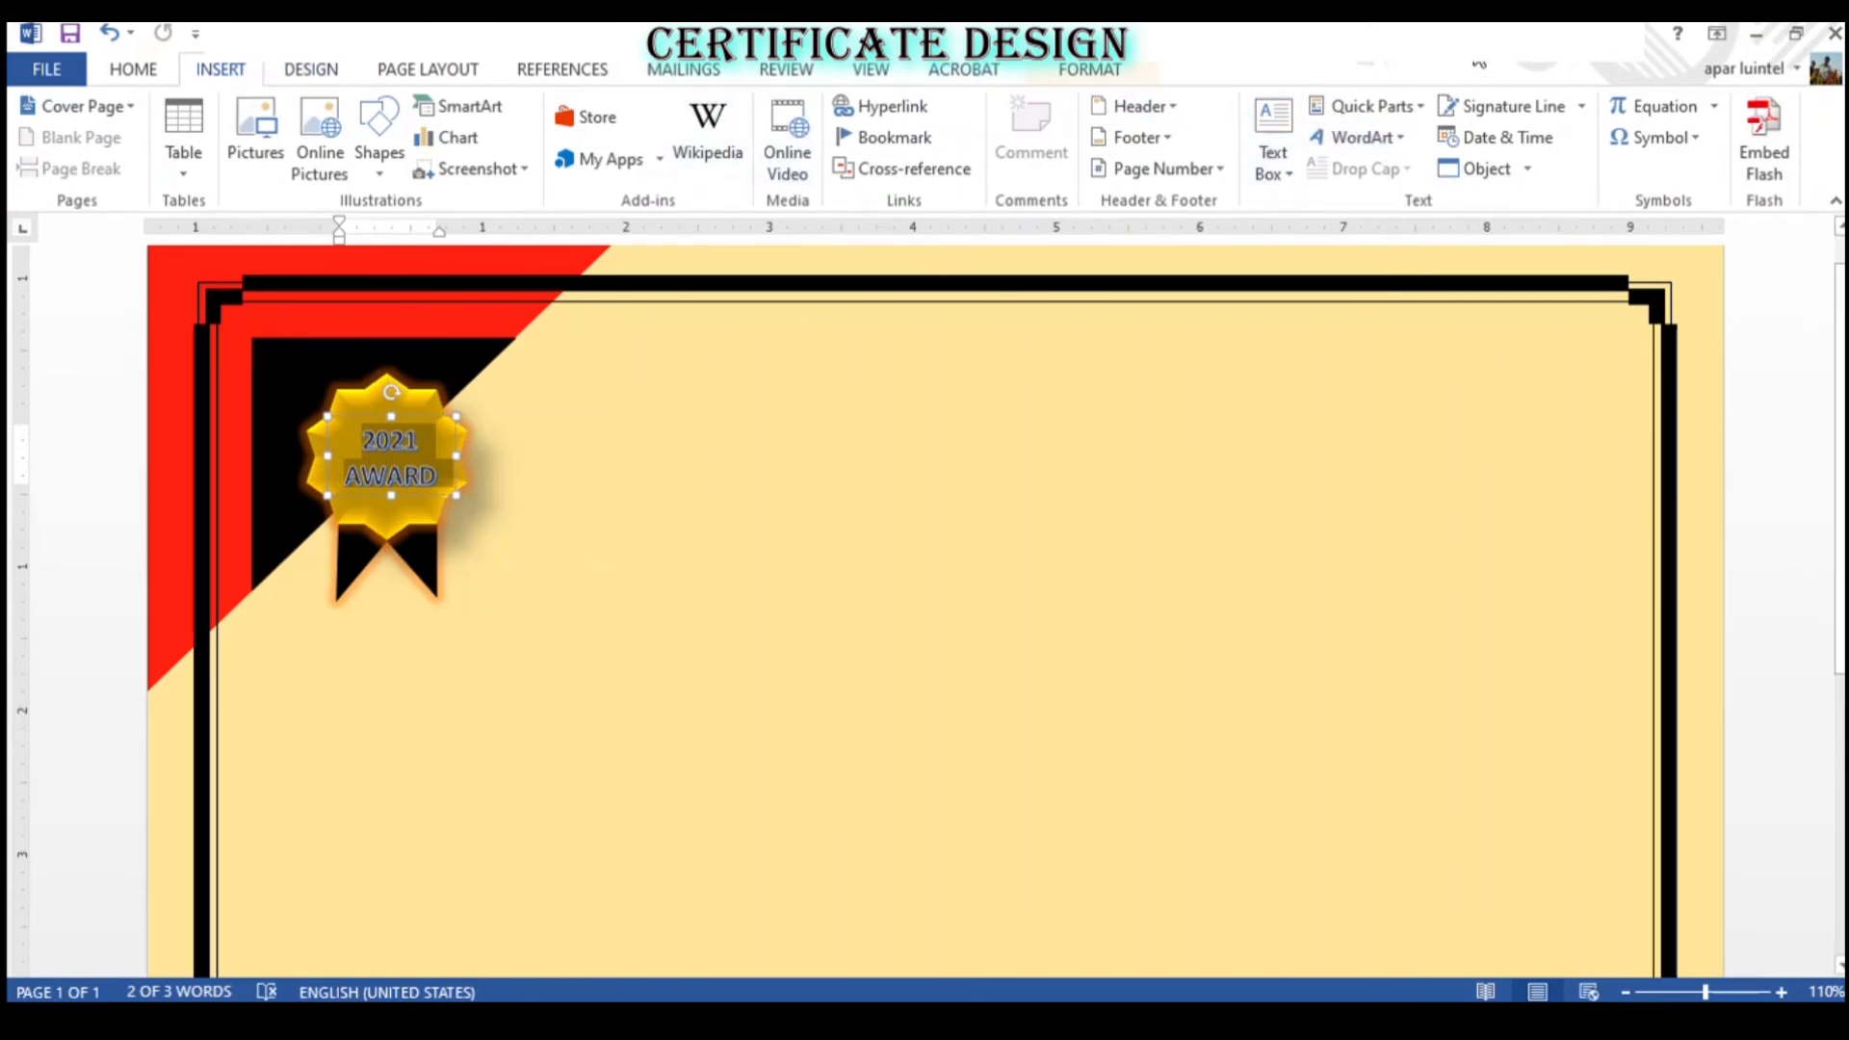
triple_click(401, 443)
click(407, 500)
double_click(407, 499)
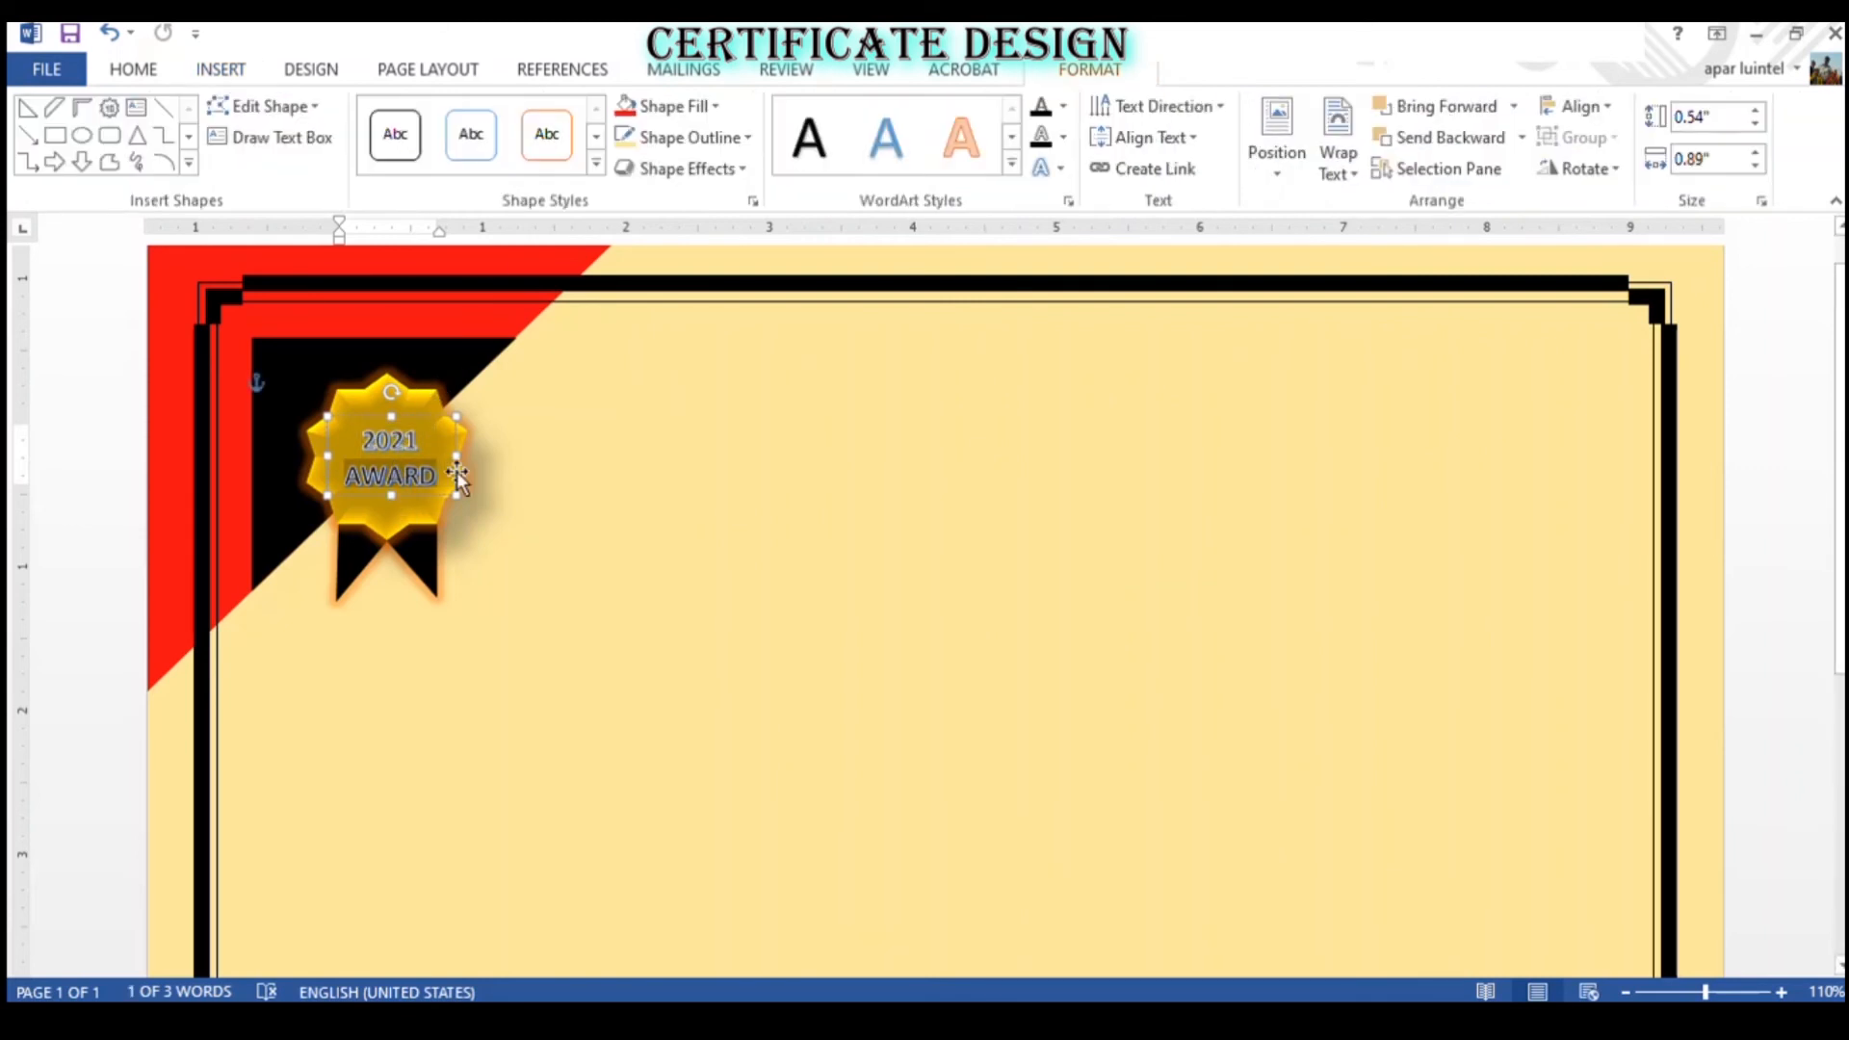
- Apply a gold text effect to the 2021 AWARD lettering on the badge
drag(456, 471, 403, 387)
click(220, 69)
click(133, 72)
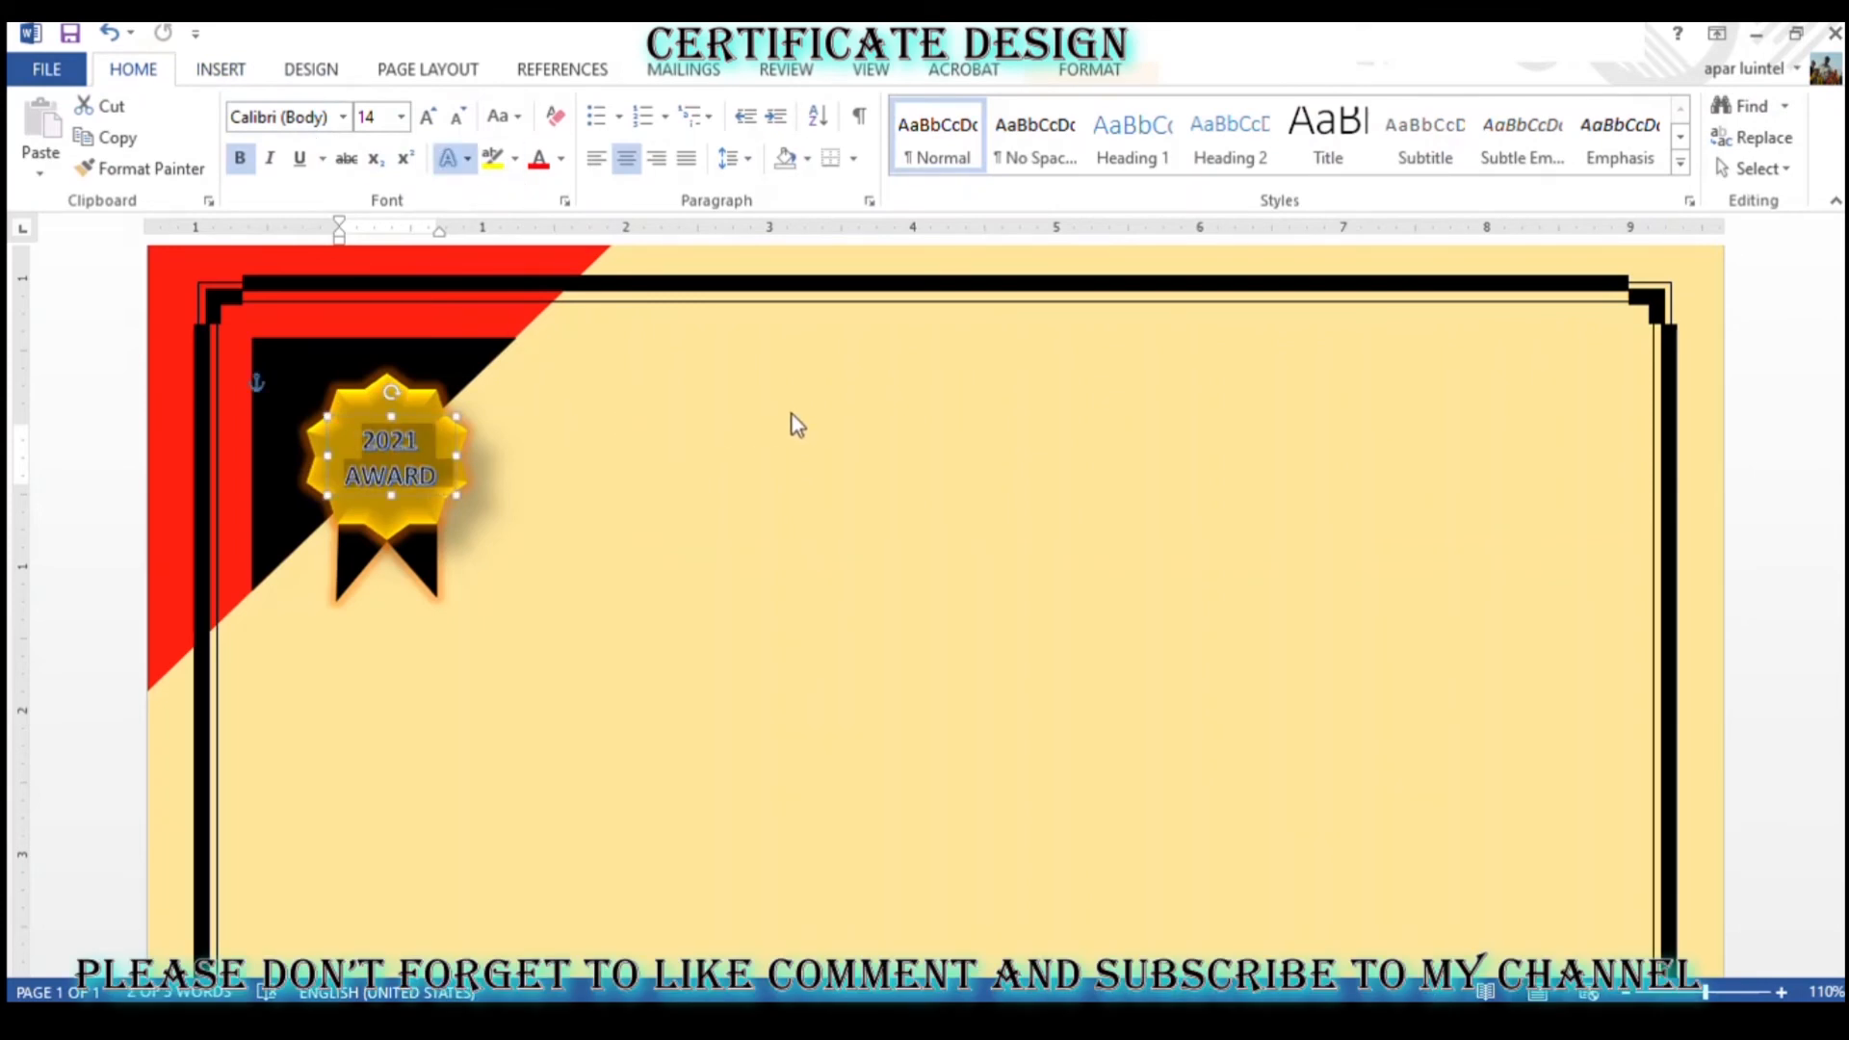
click(624, 297)
click(825, 545)
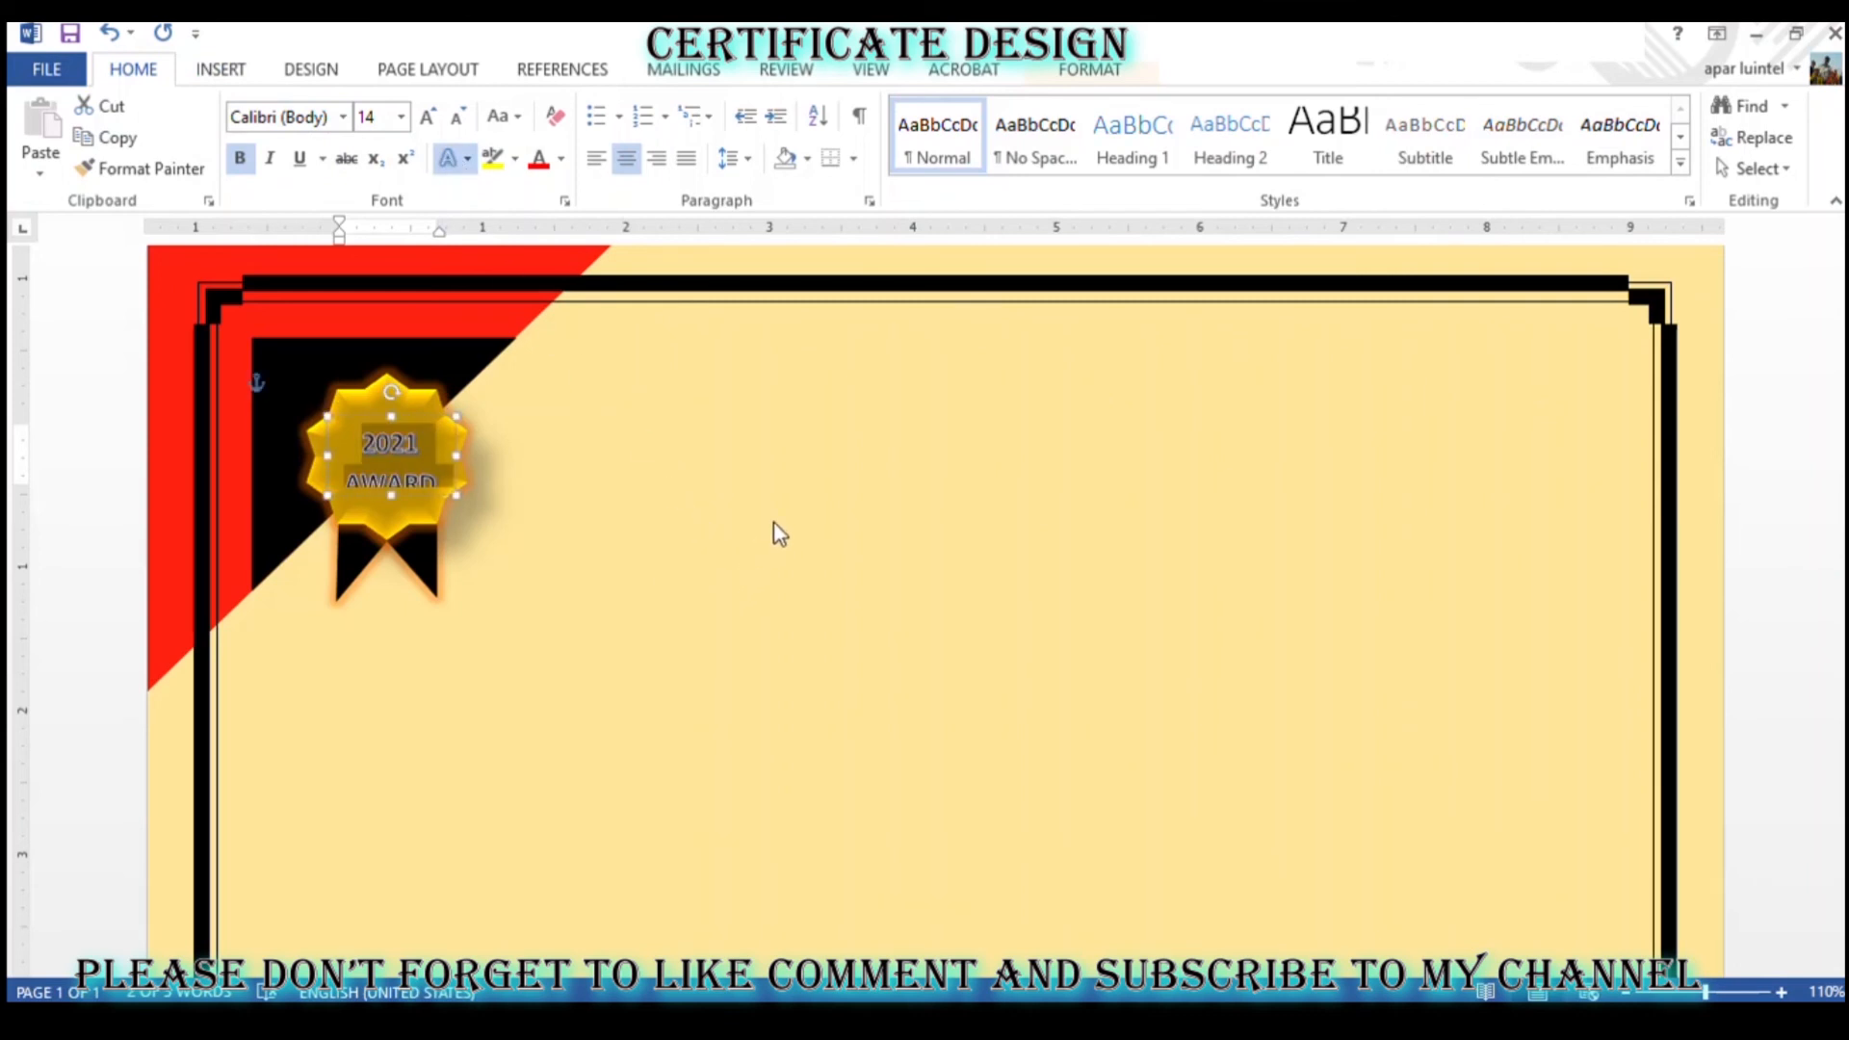
click(784, 462)
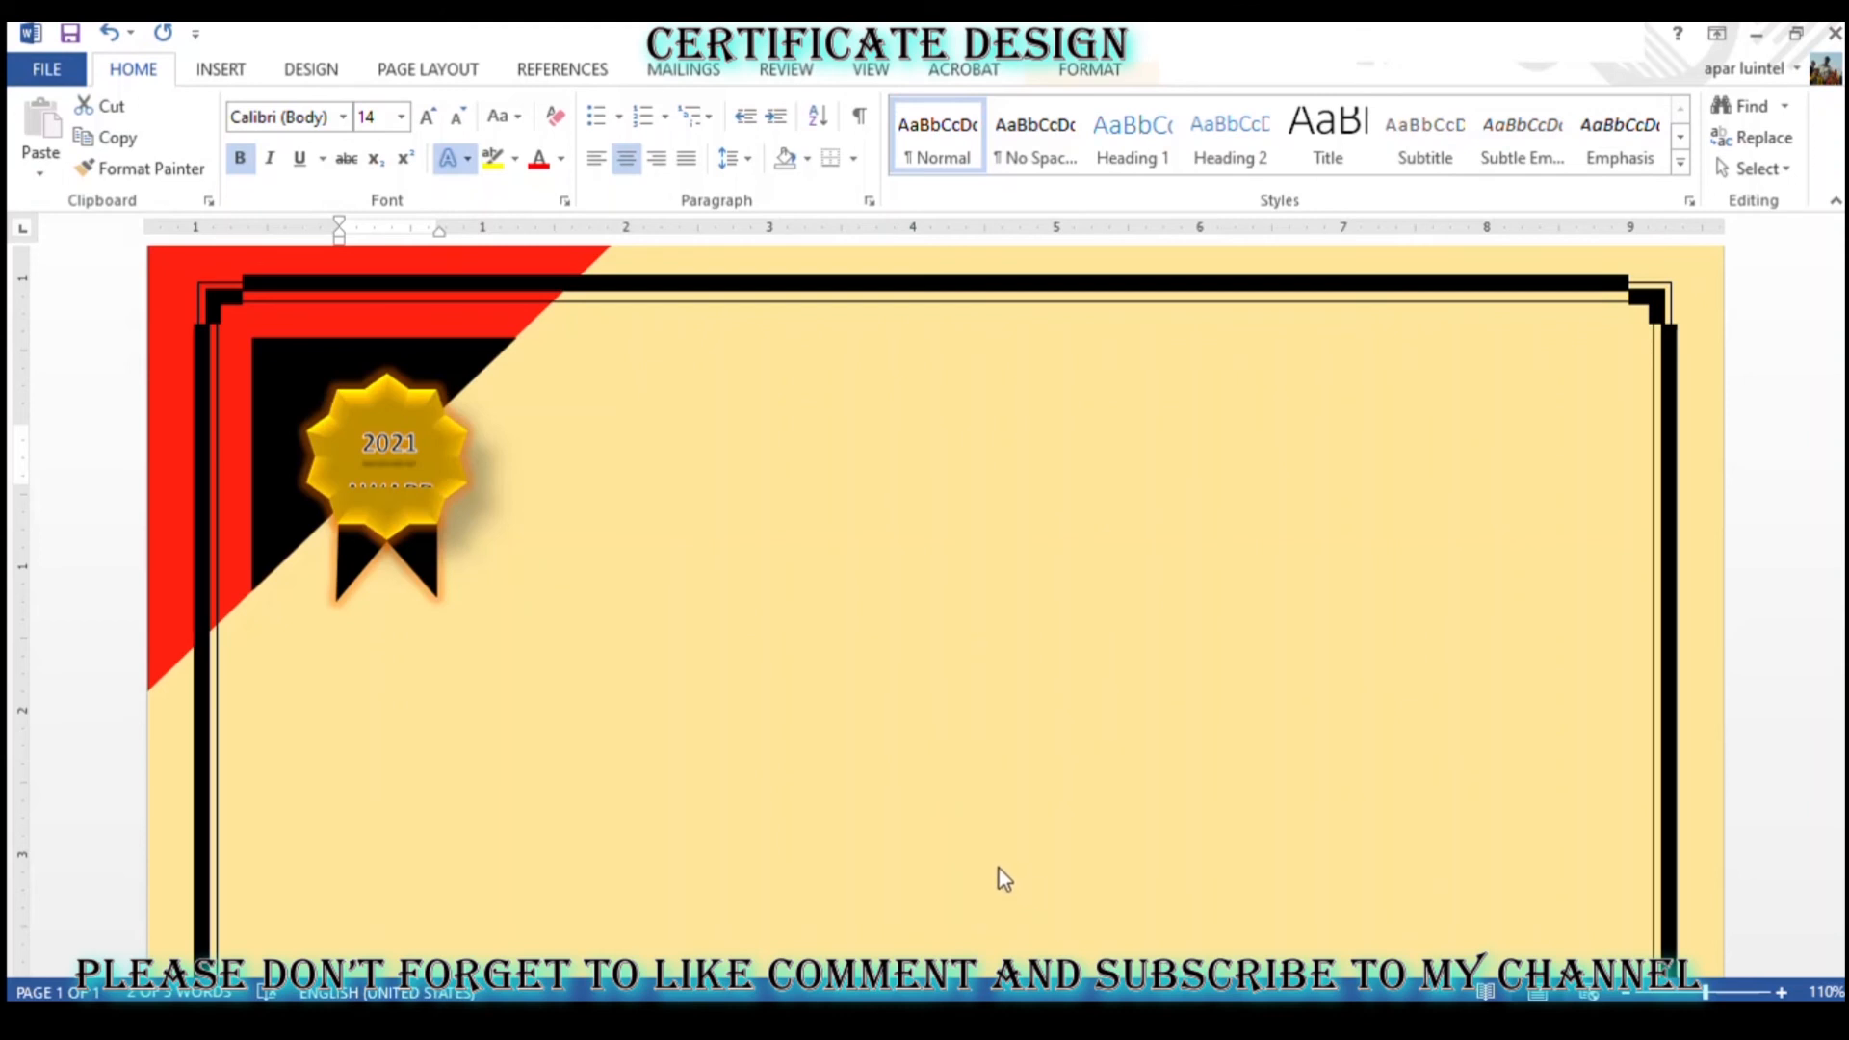
click(989, 381)
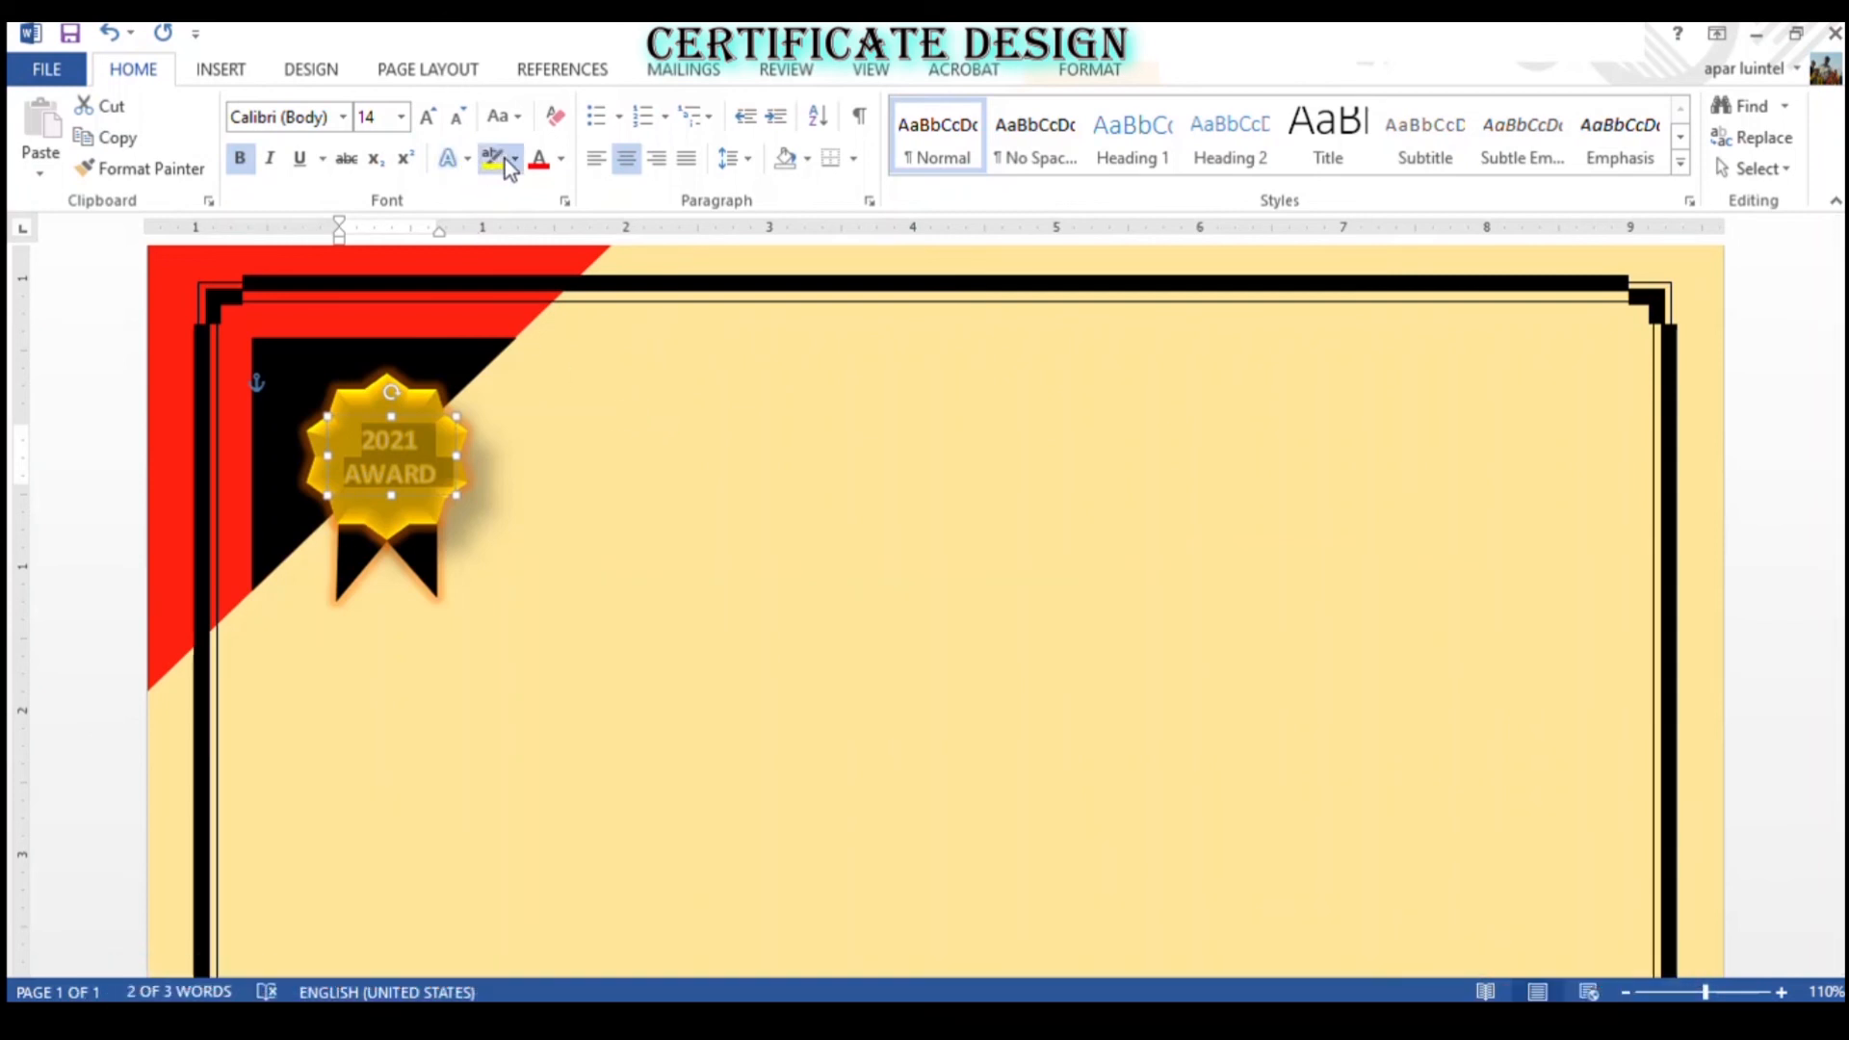
- Set the font colour of the 2021 AWARD lettering to black
click(560, 160)
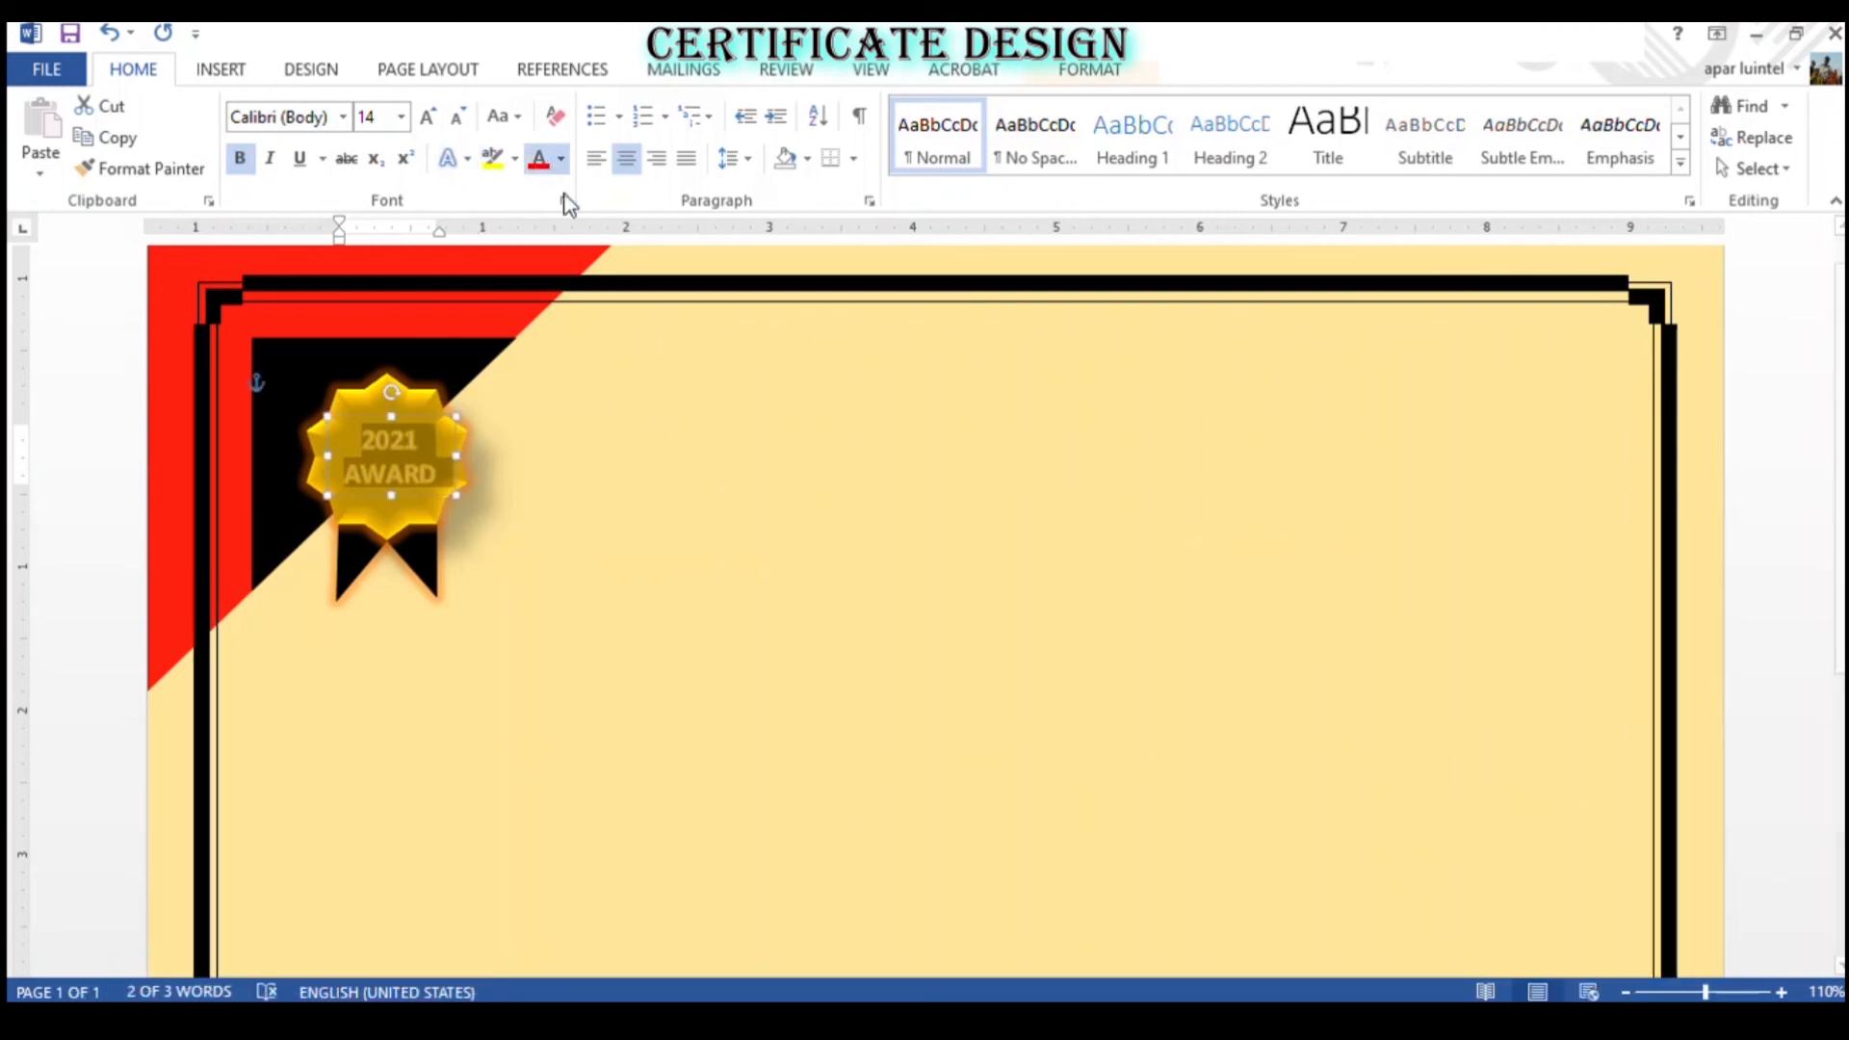
click(545, 251)
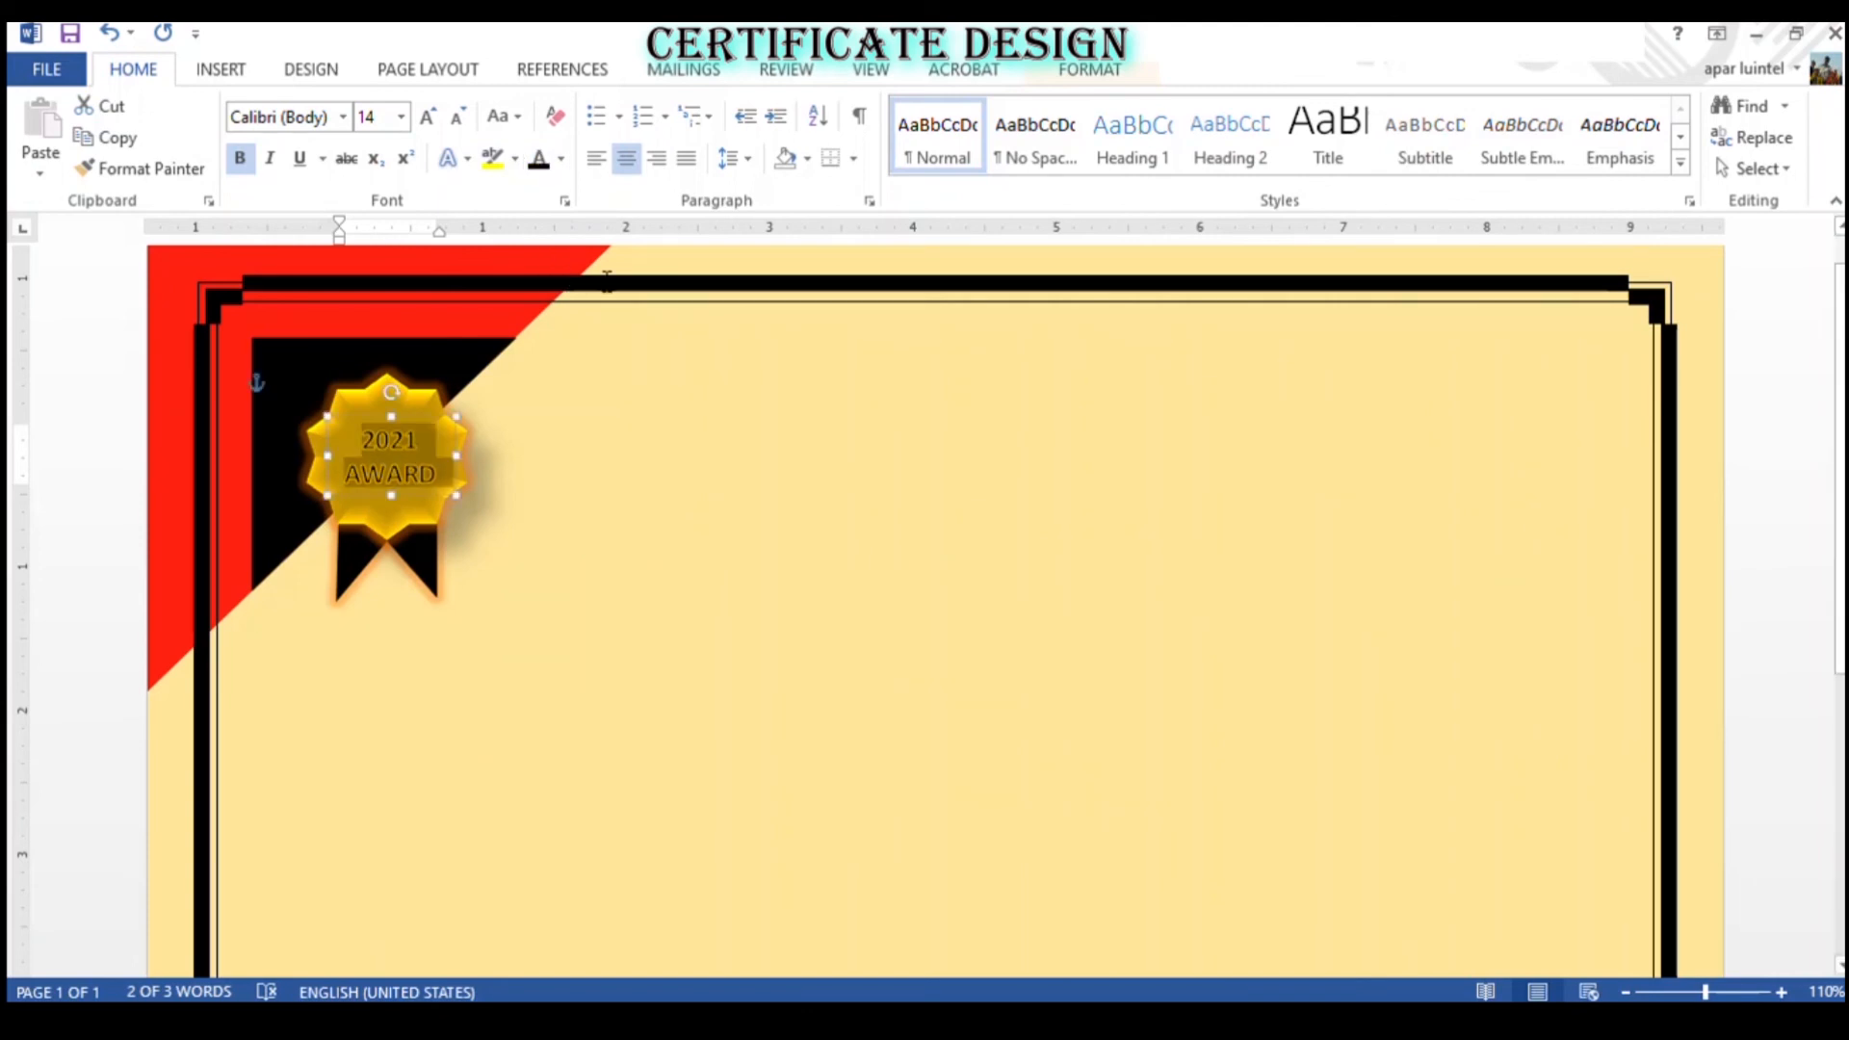
click(660, 417)
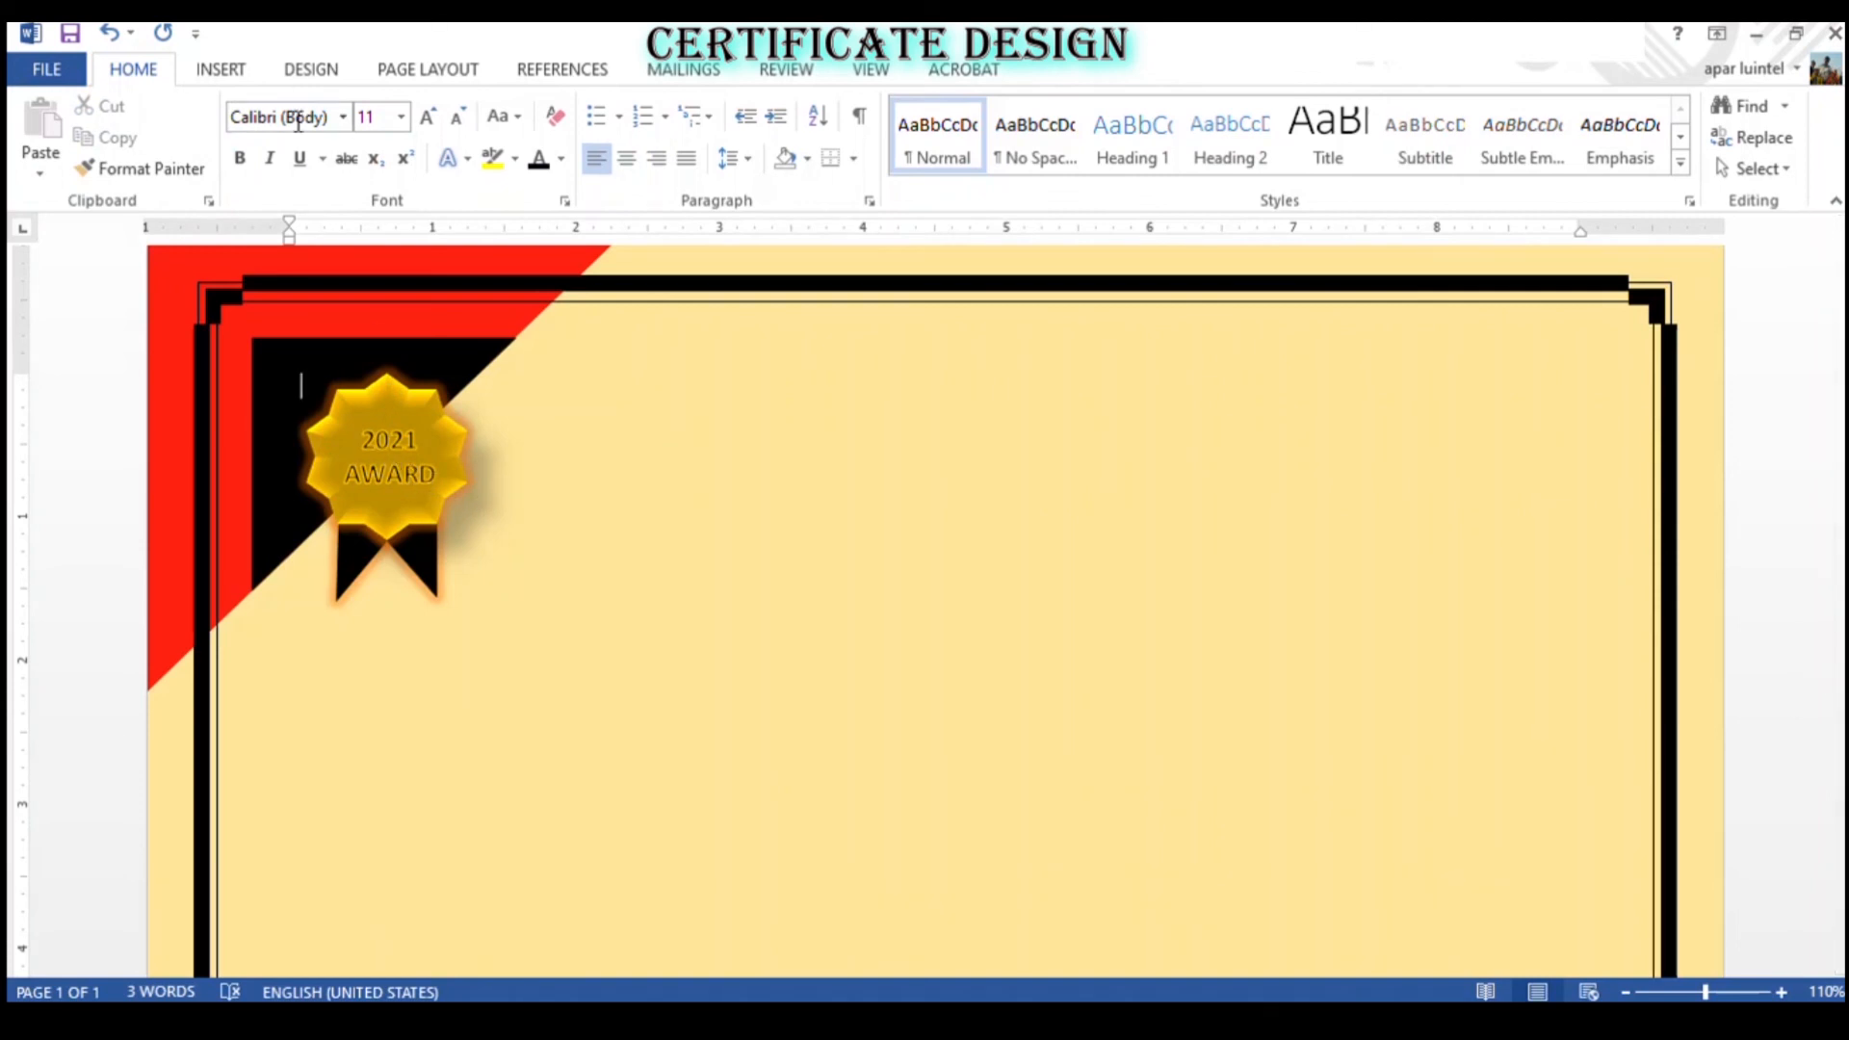
- Draw a blue star shape about 0.88" high and 0.81" wide in the badge's centre, layered behind the 2021 AWARD text
click(312, 71)
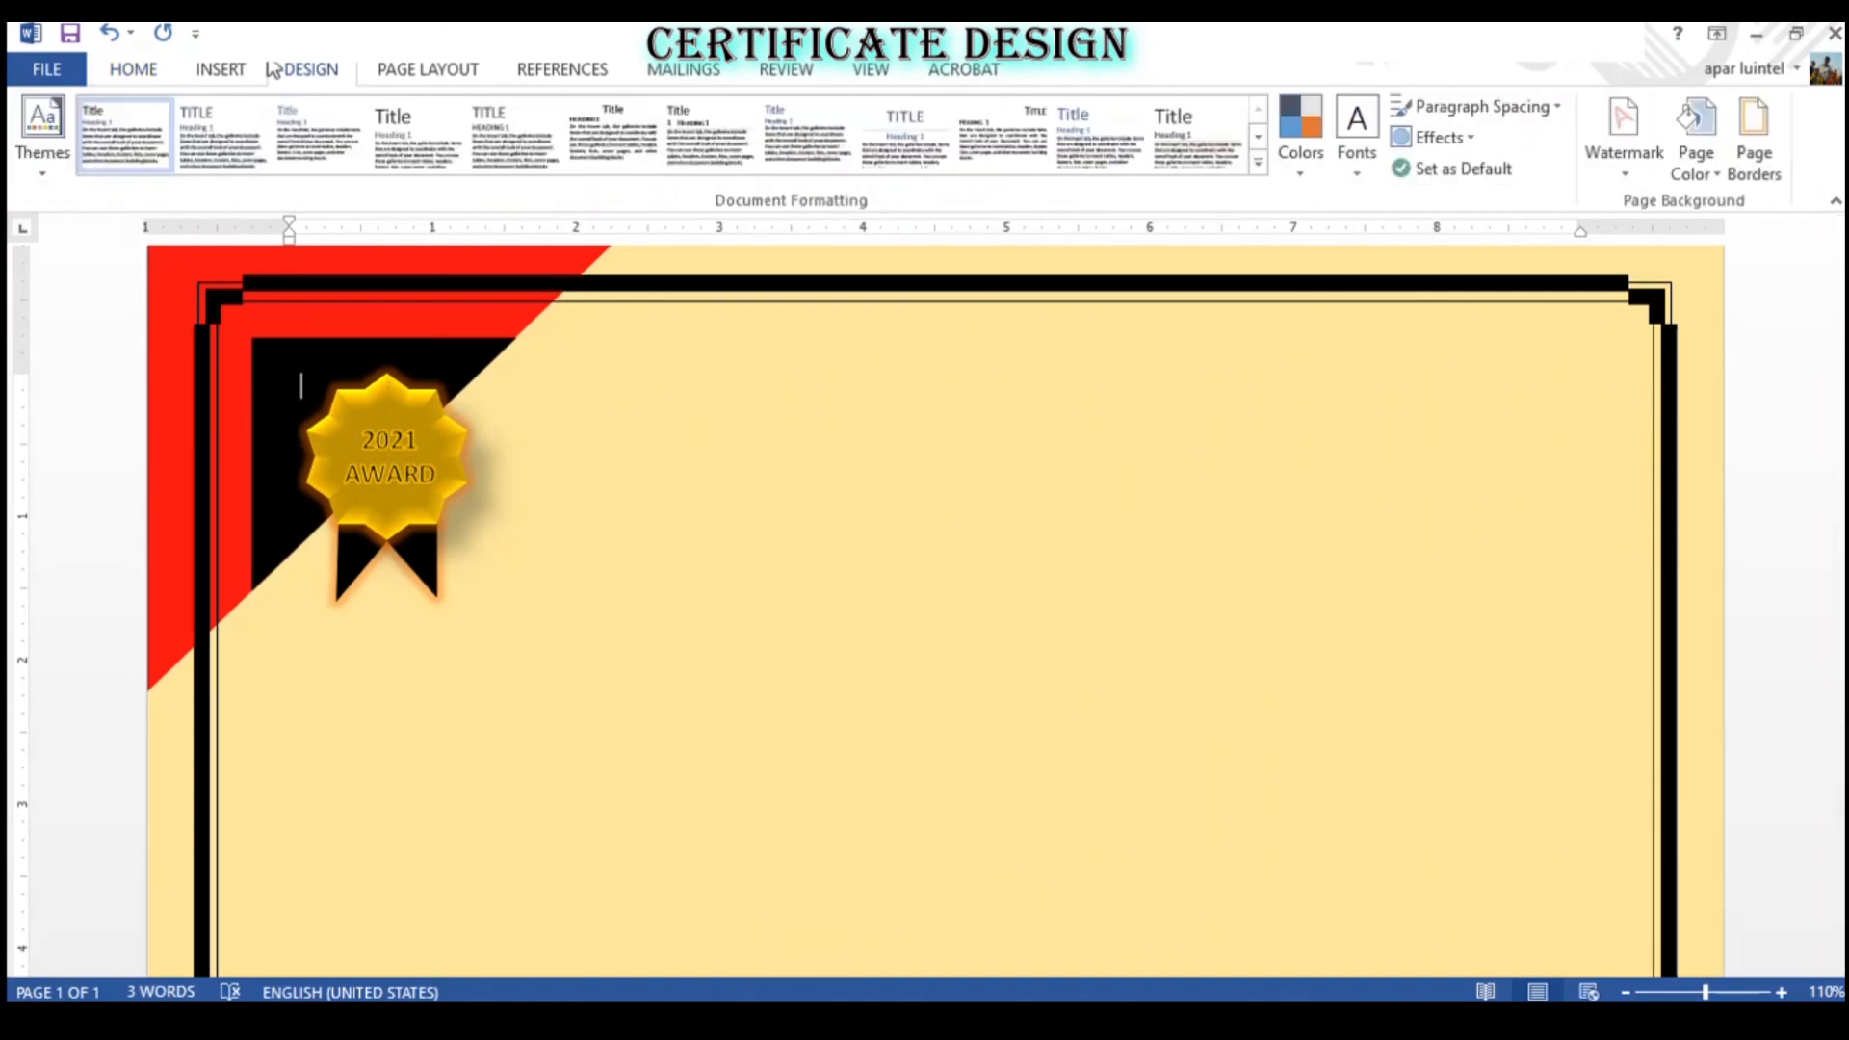
click(252, 69)
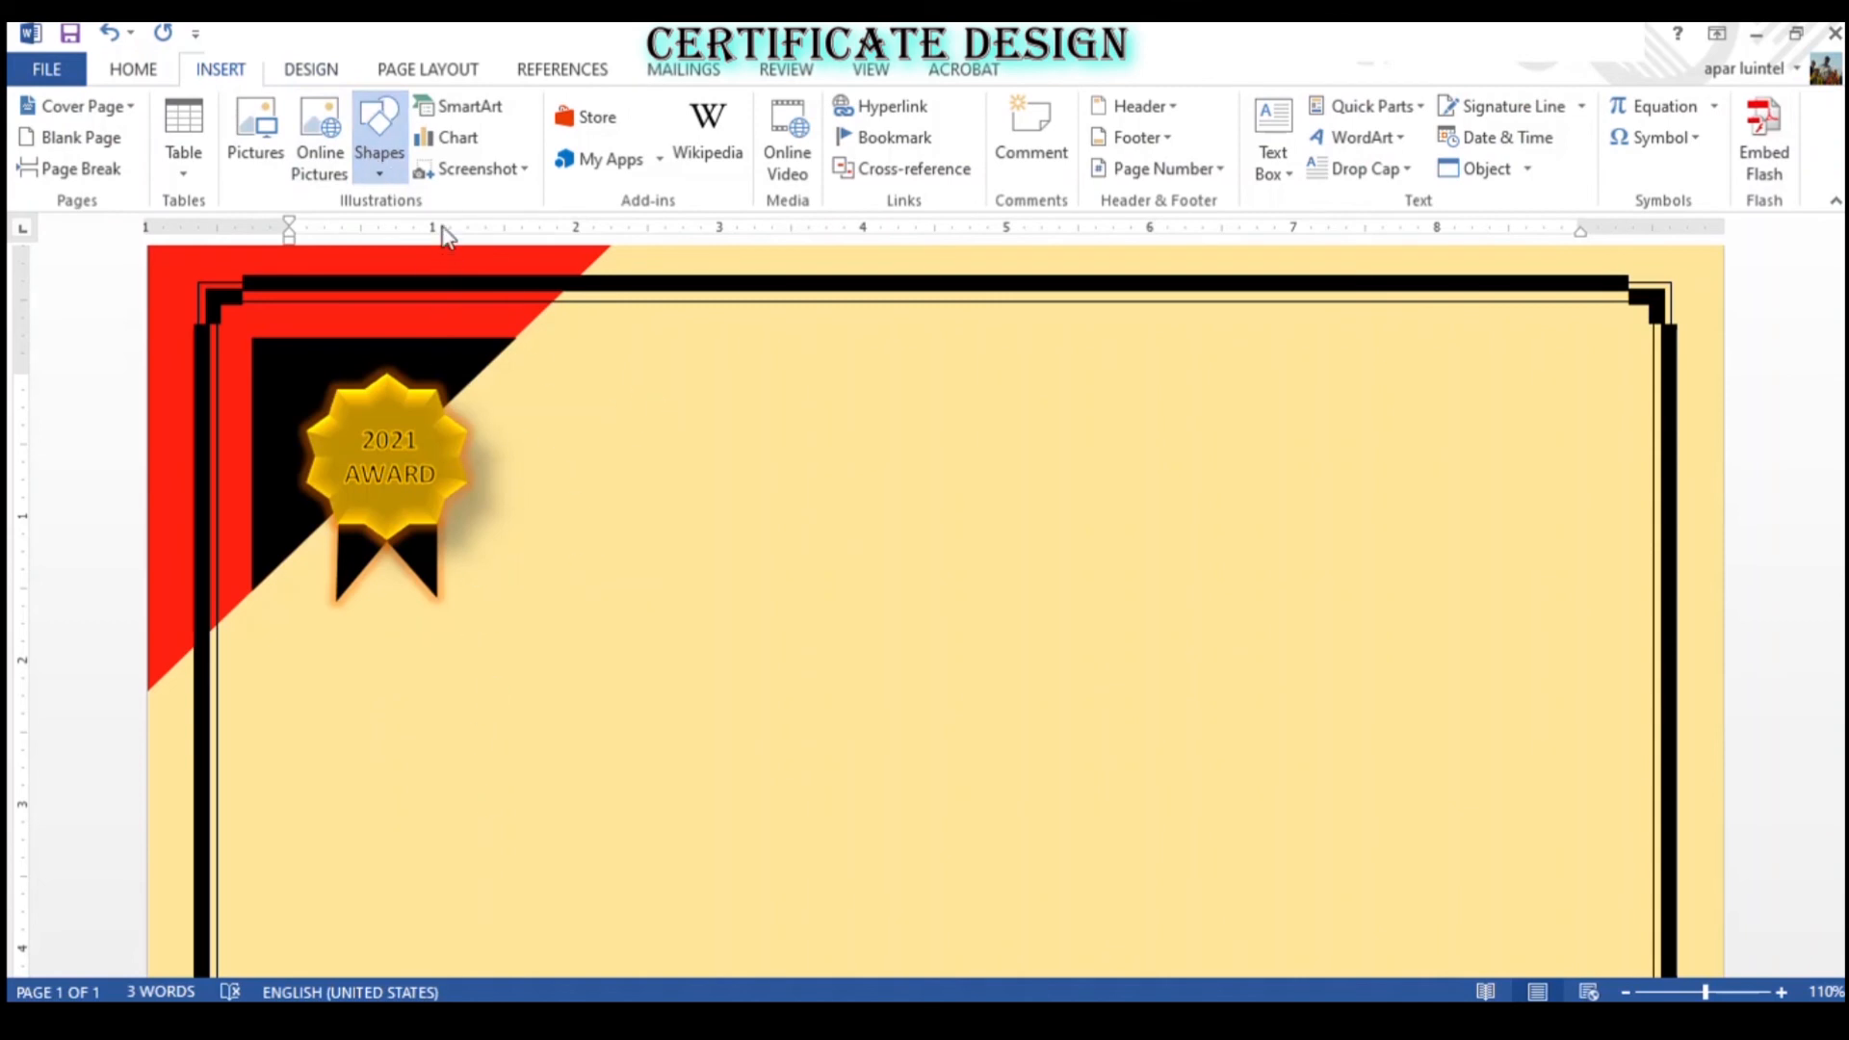
drag(345, 420, 433, 518)
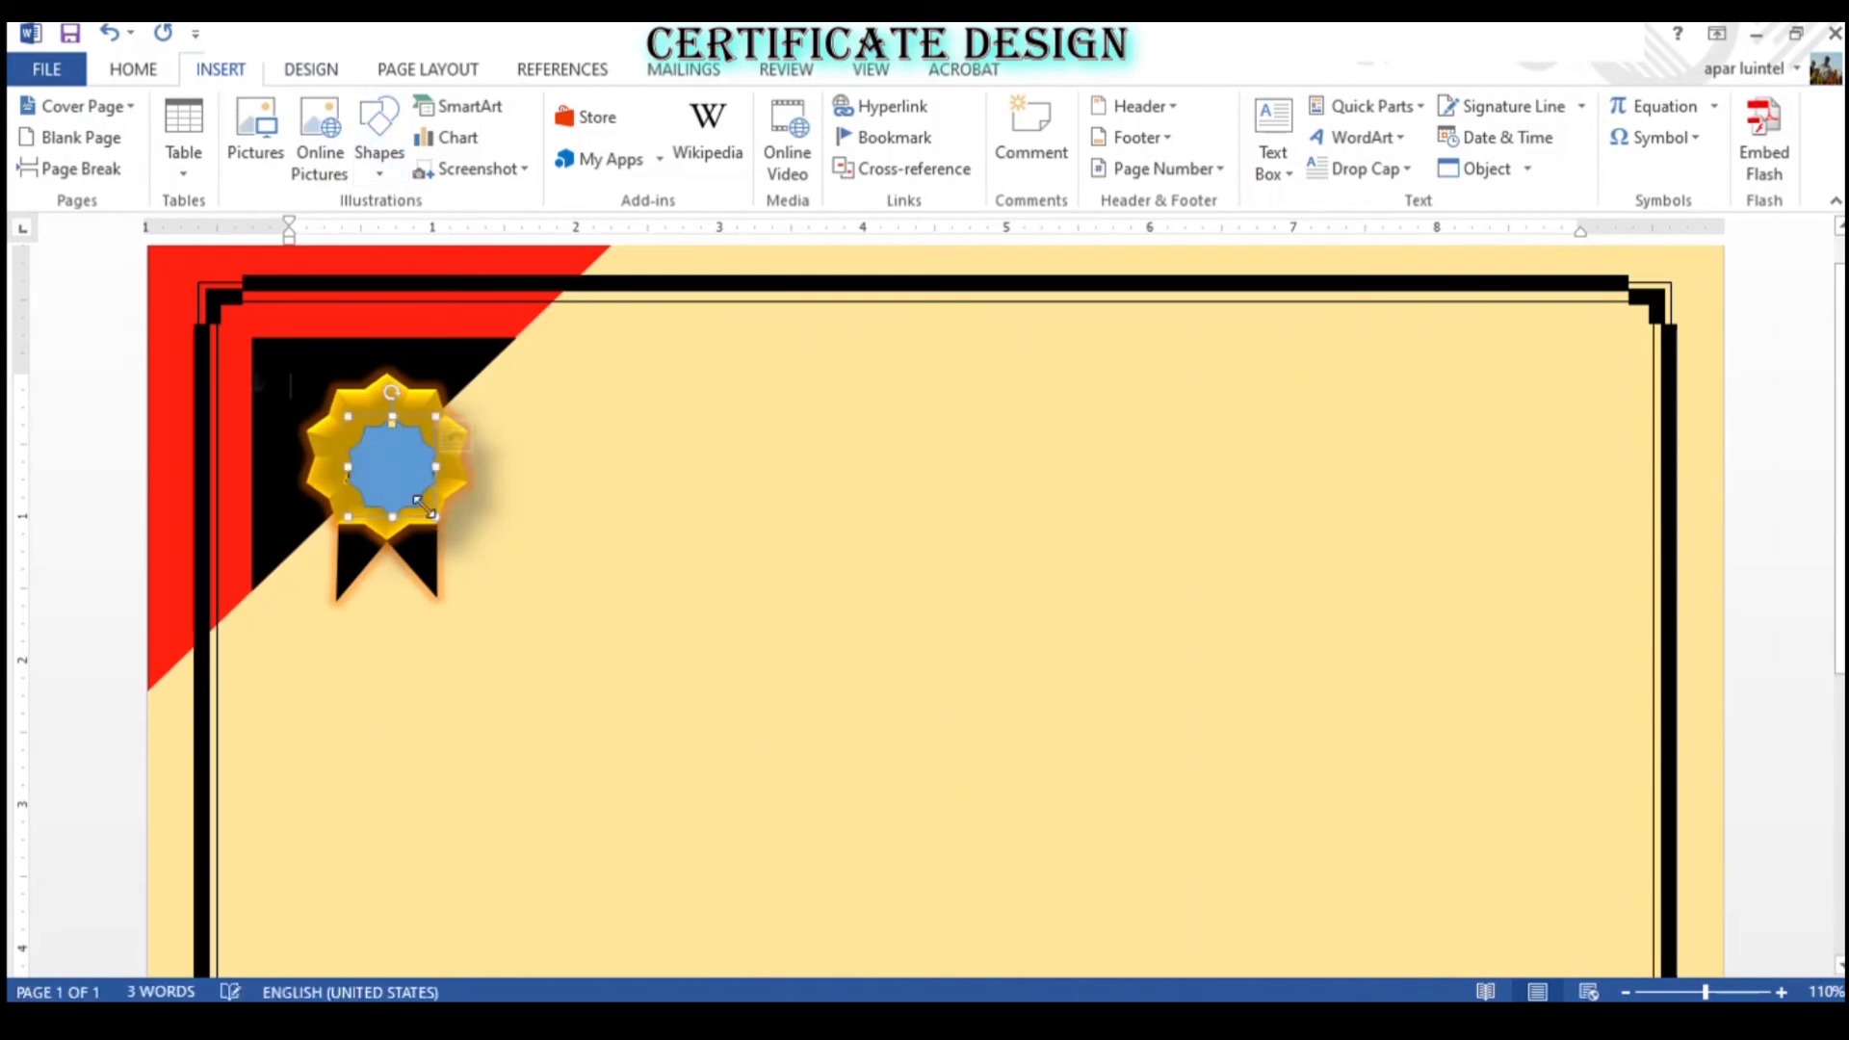
drag(432, 457, 387, 526)
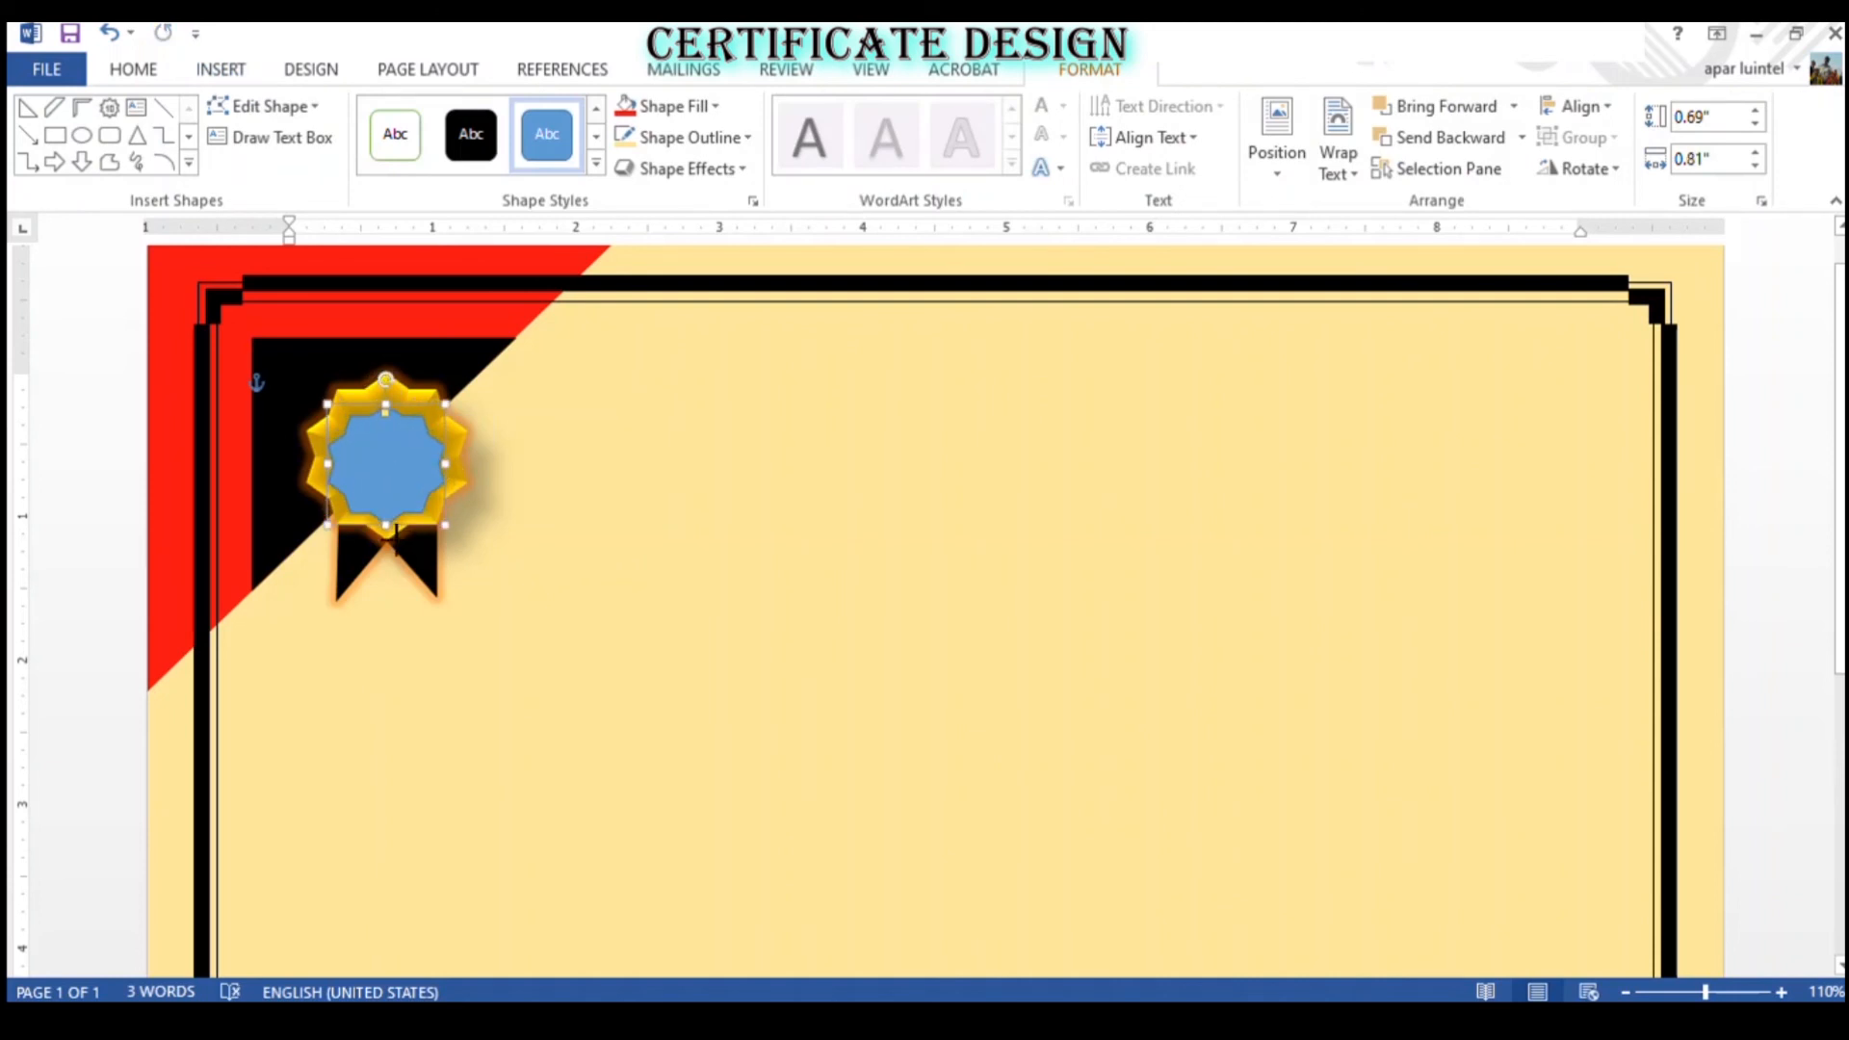
drag(385, 405, 396, 412)
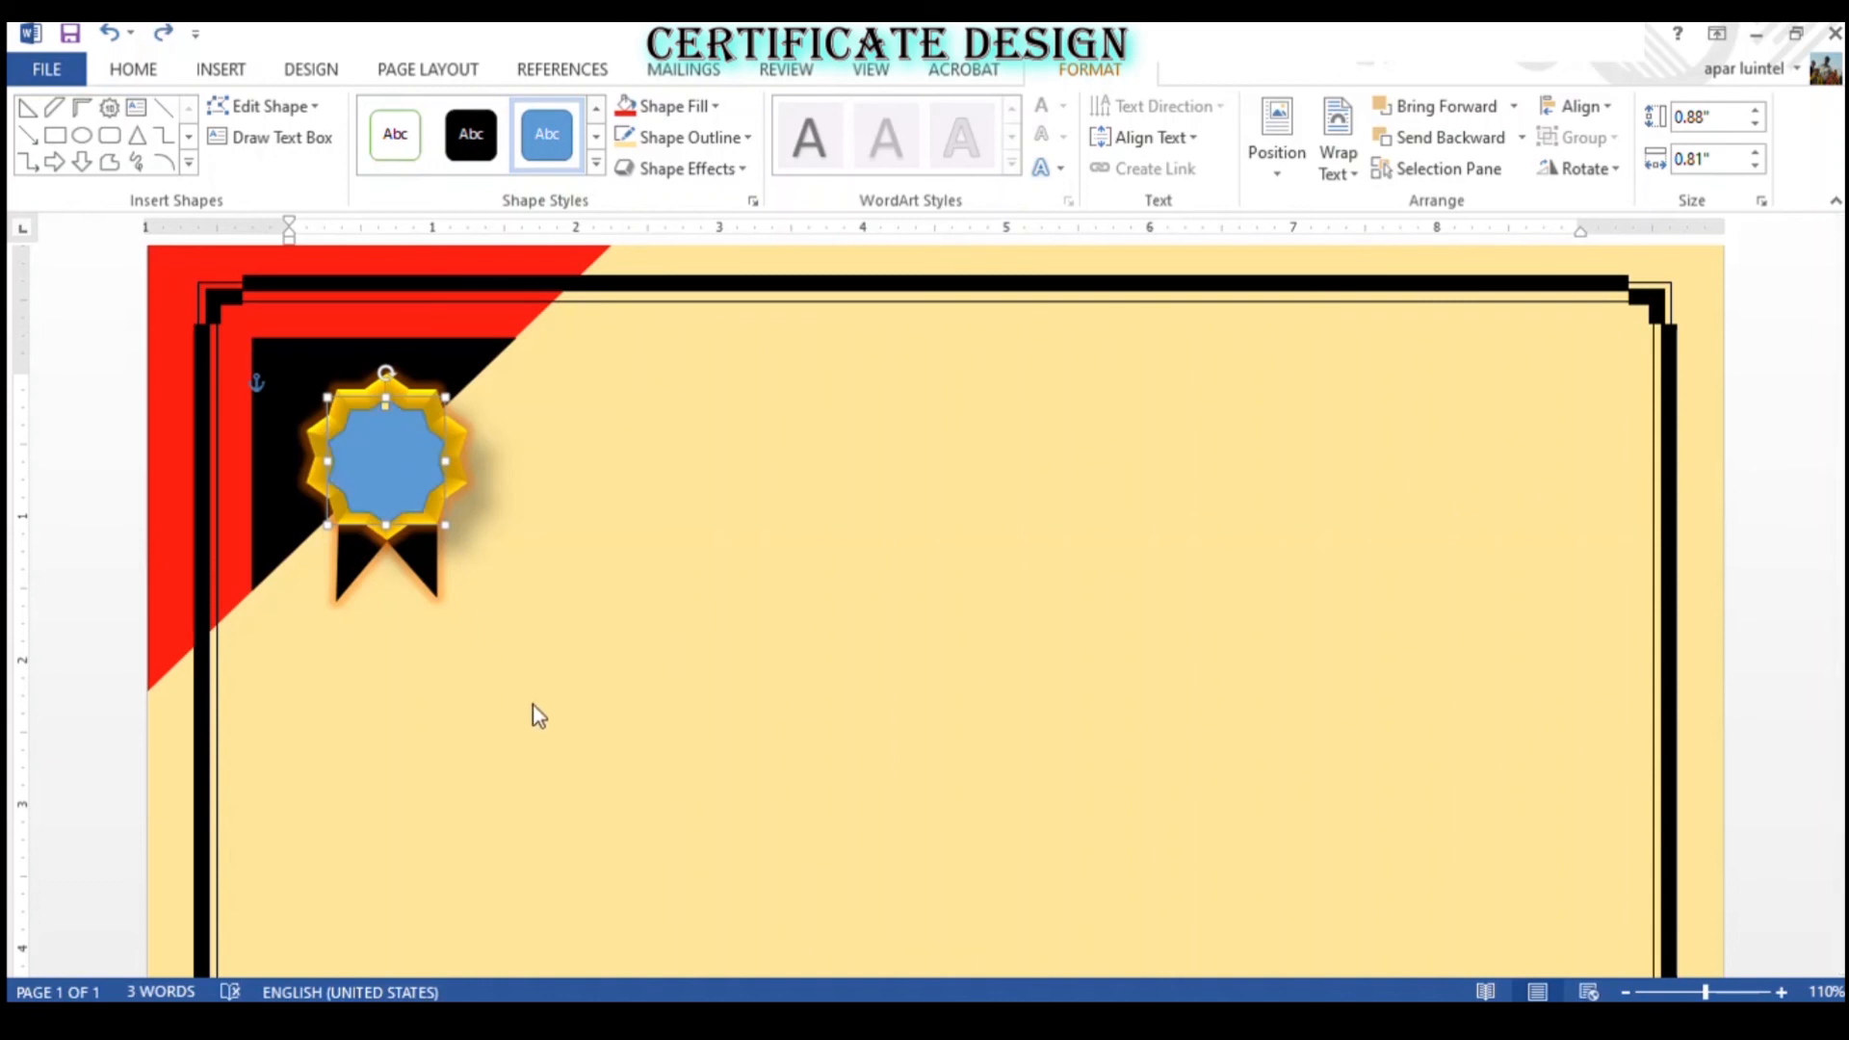
key(ctrl+y)
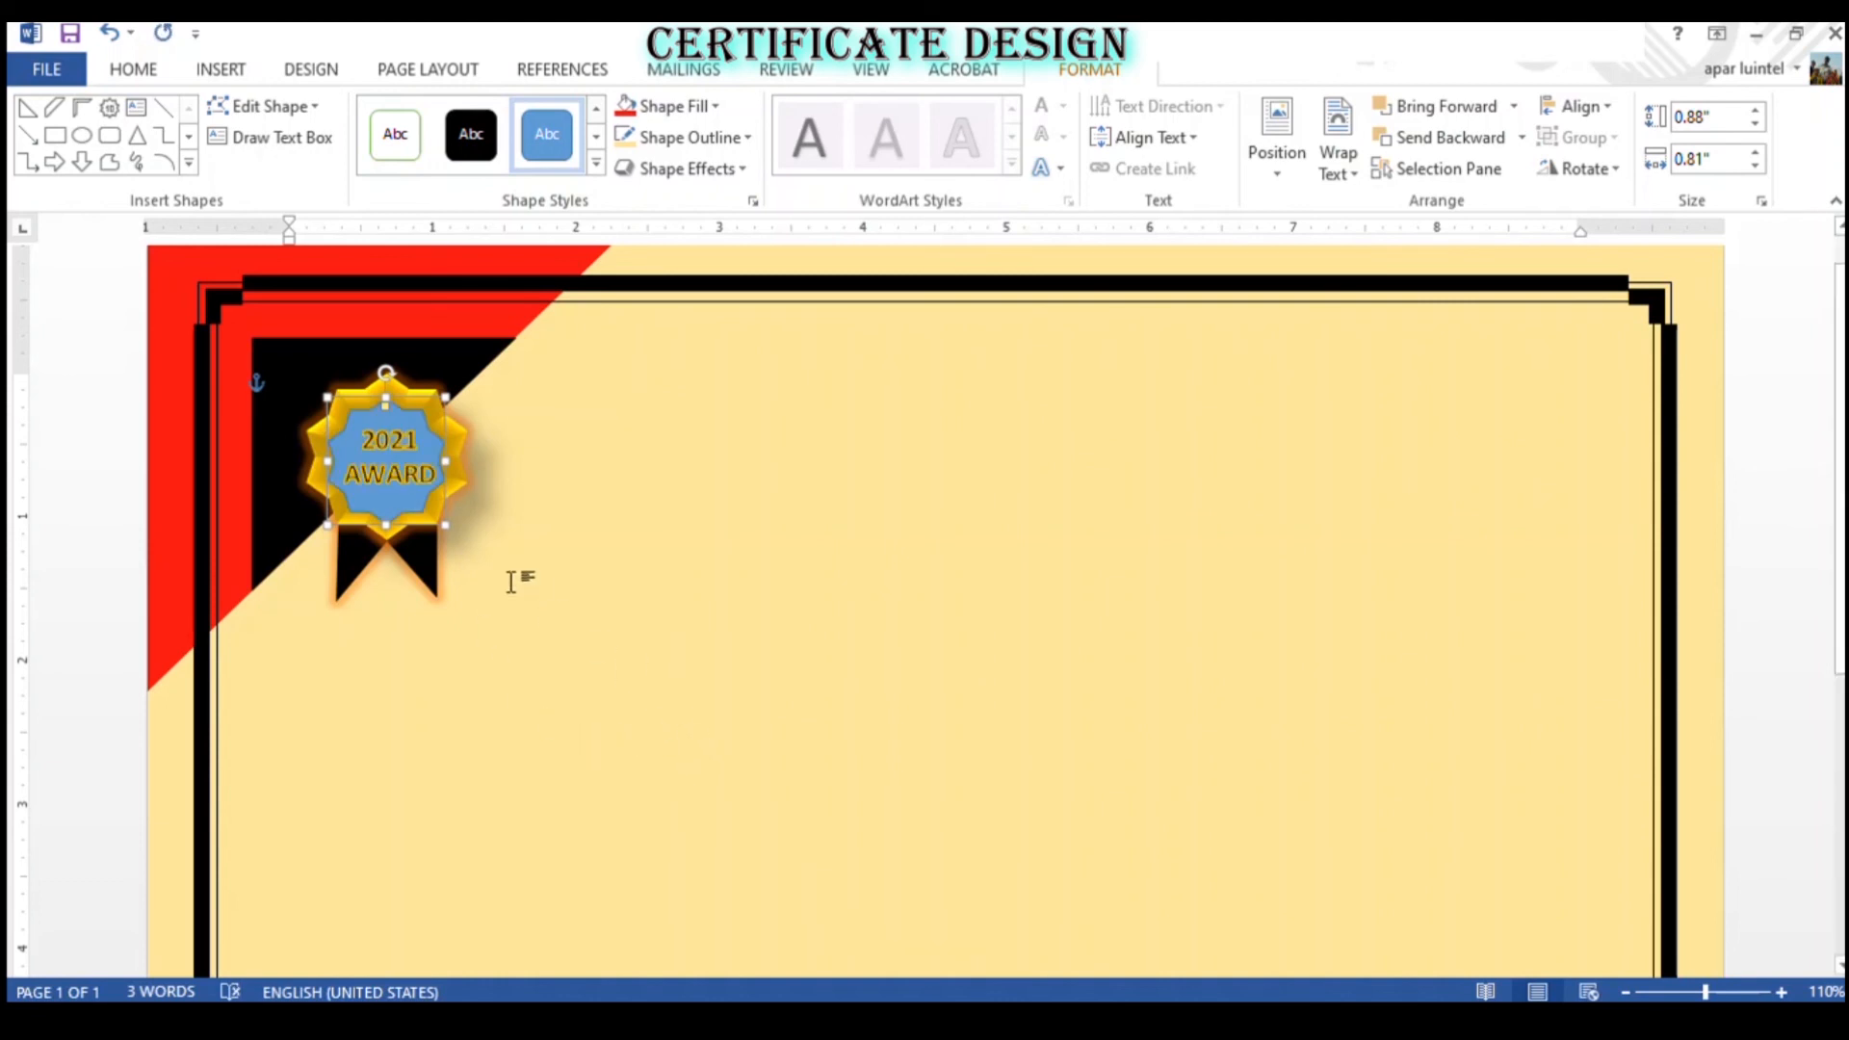
click(529, 430)
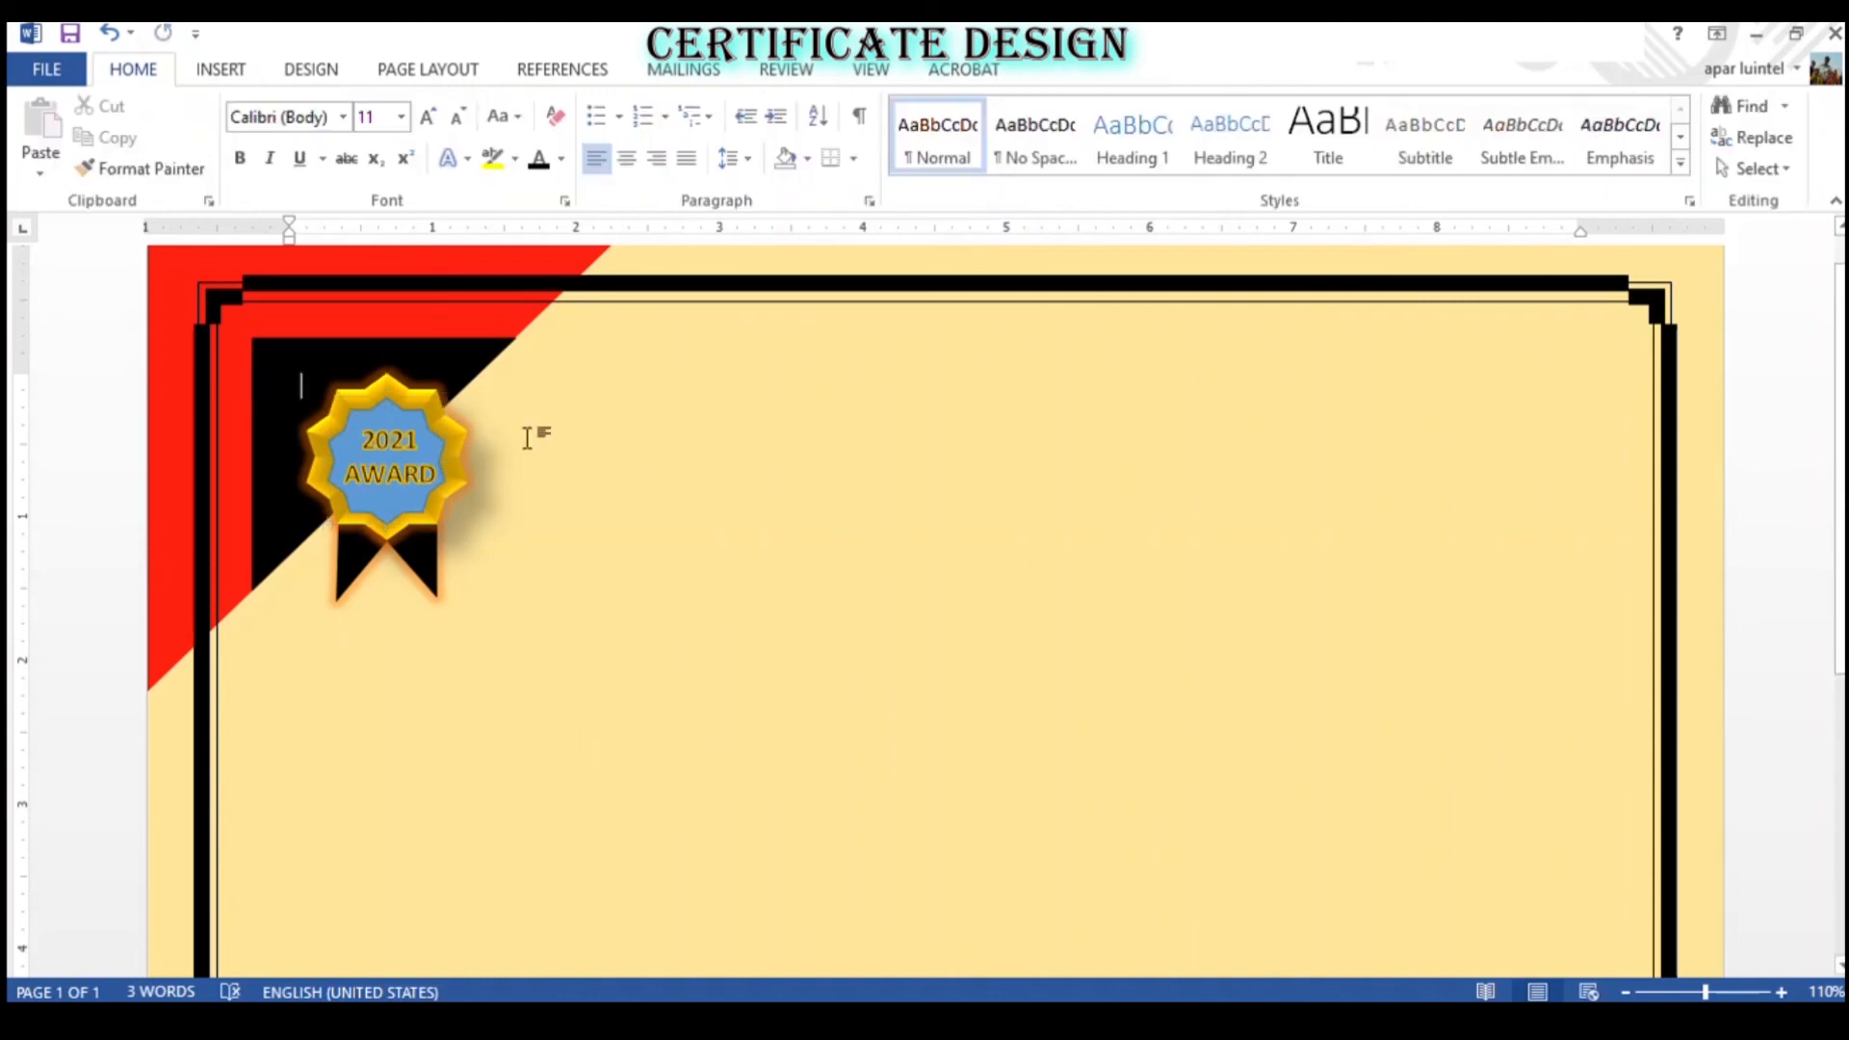
- Try raising the 2021 AWARD text box on the blue star, undo it, and select the star
click(395, 428)
drag(395, 430, 399, 424)
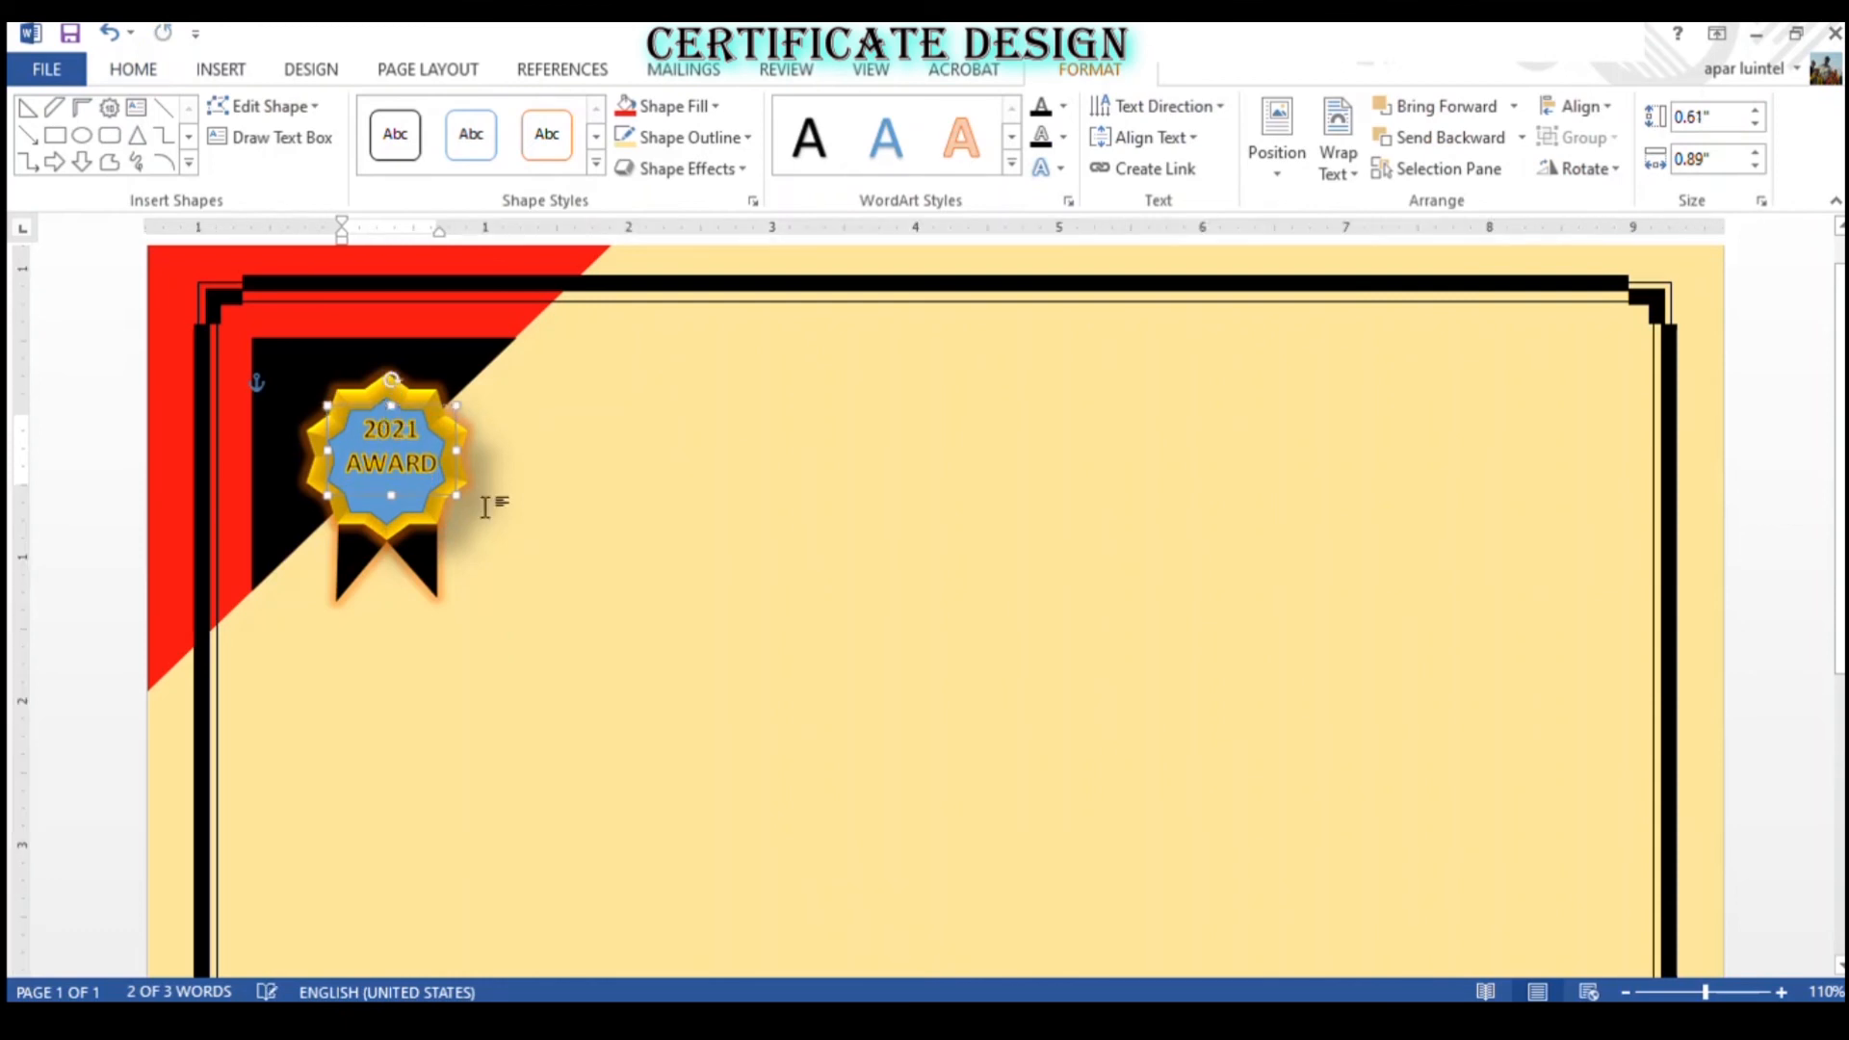
click(397, 419)
click(396, 419)
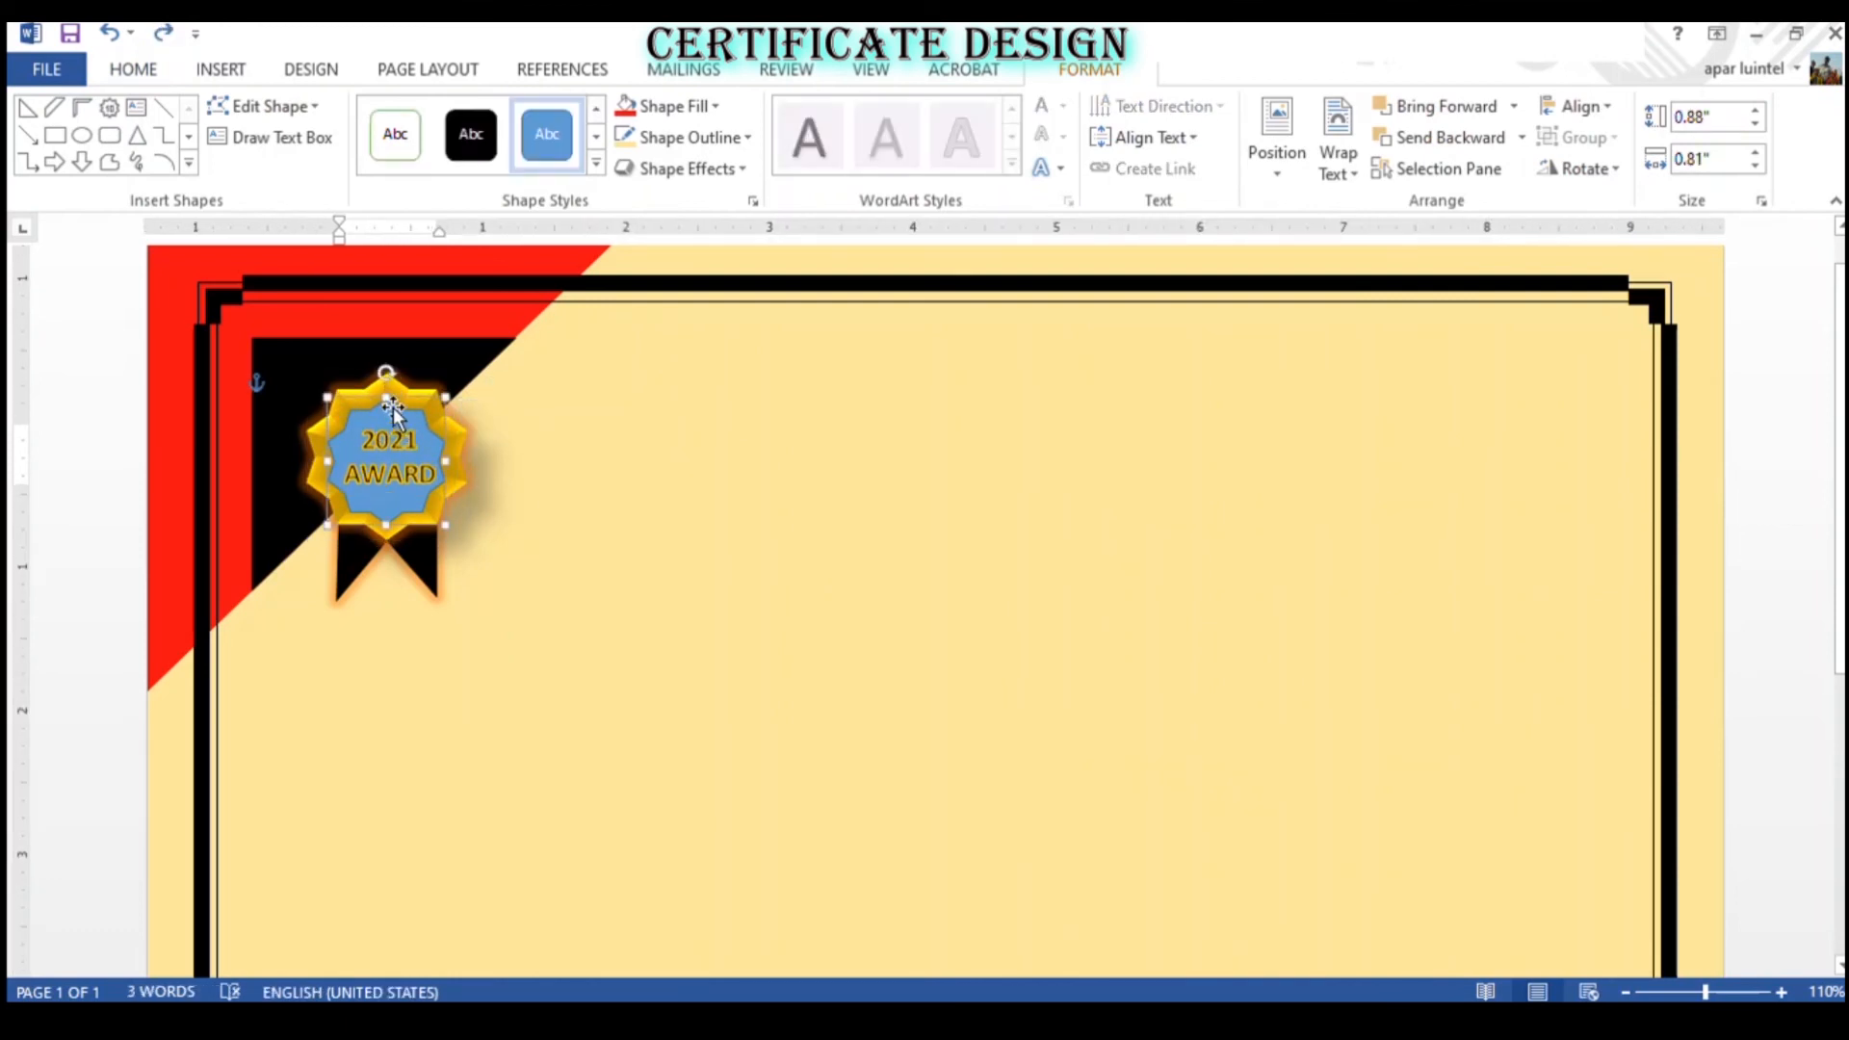
- Enlarge the blue star behind the 2021 AWARD text to about 0.94" high and 0.97" wide, keeping it selected
drag(393, 405, 457, 455)
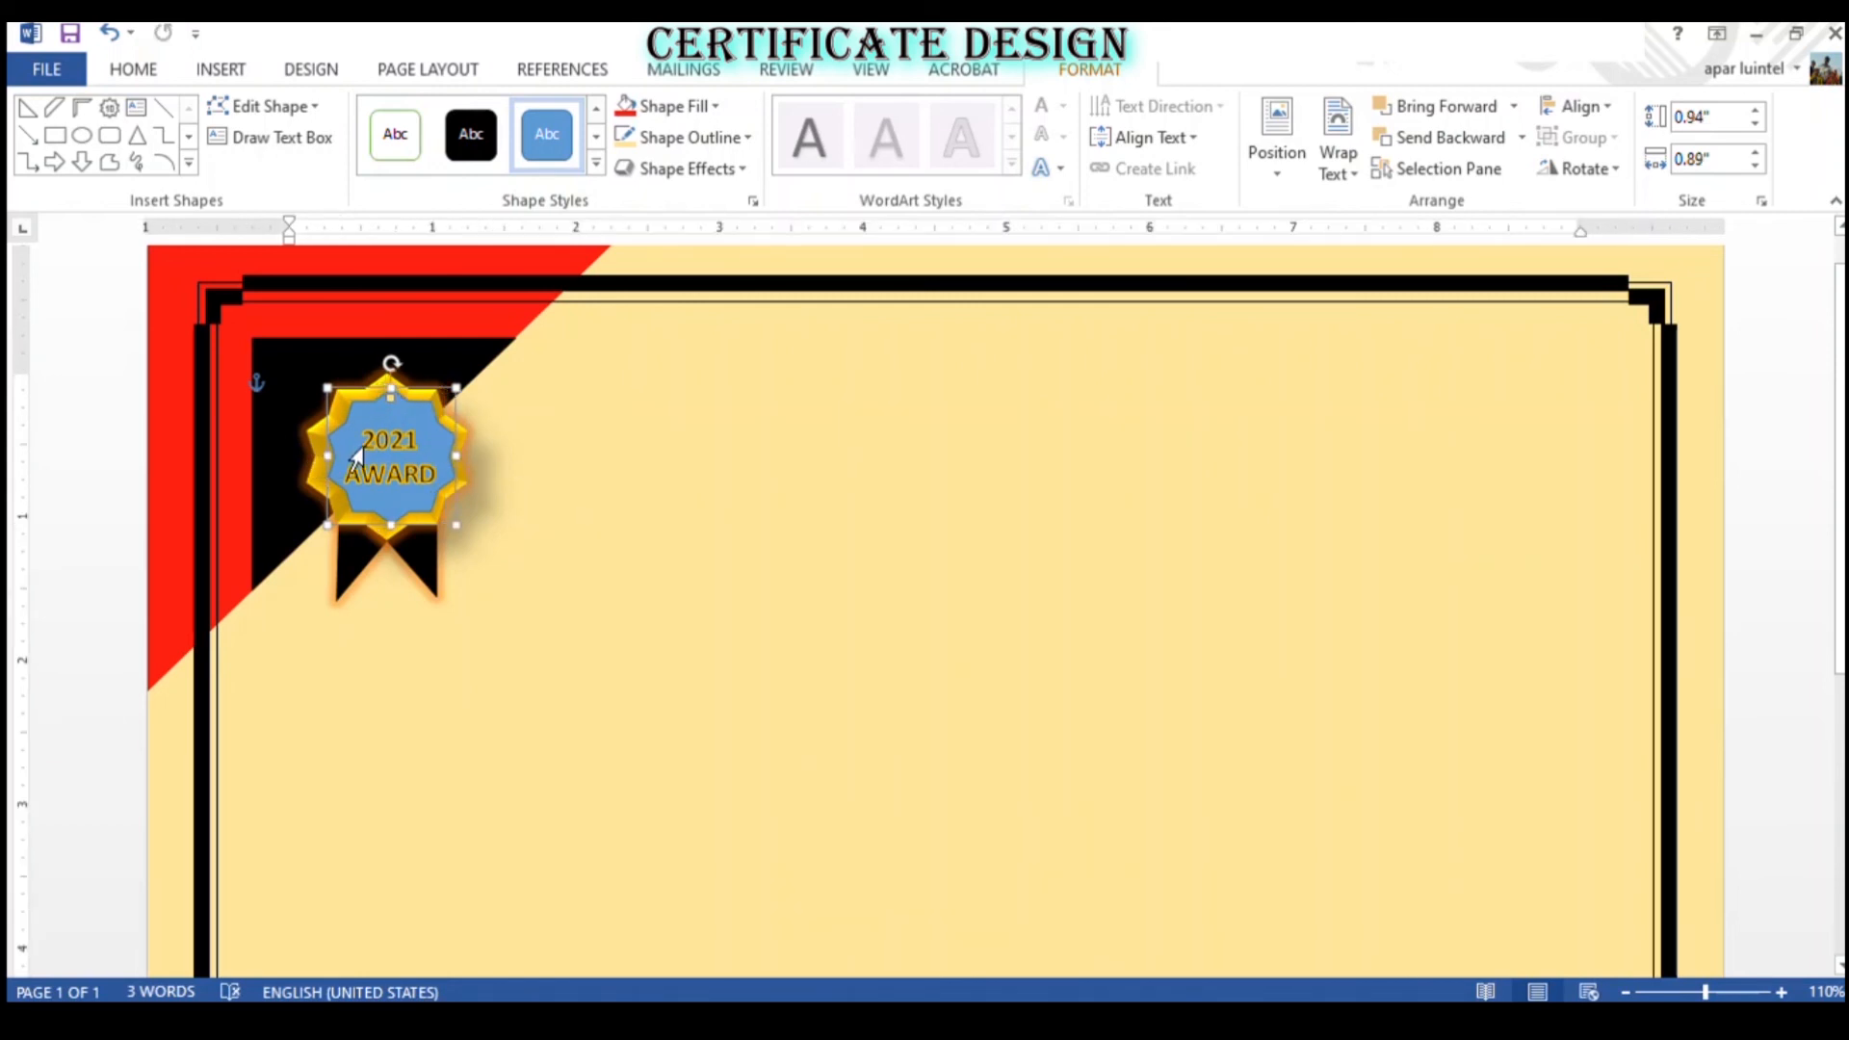
drag(332, 471, 321, 471)
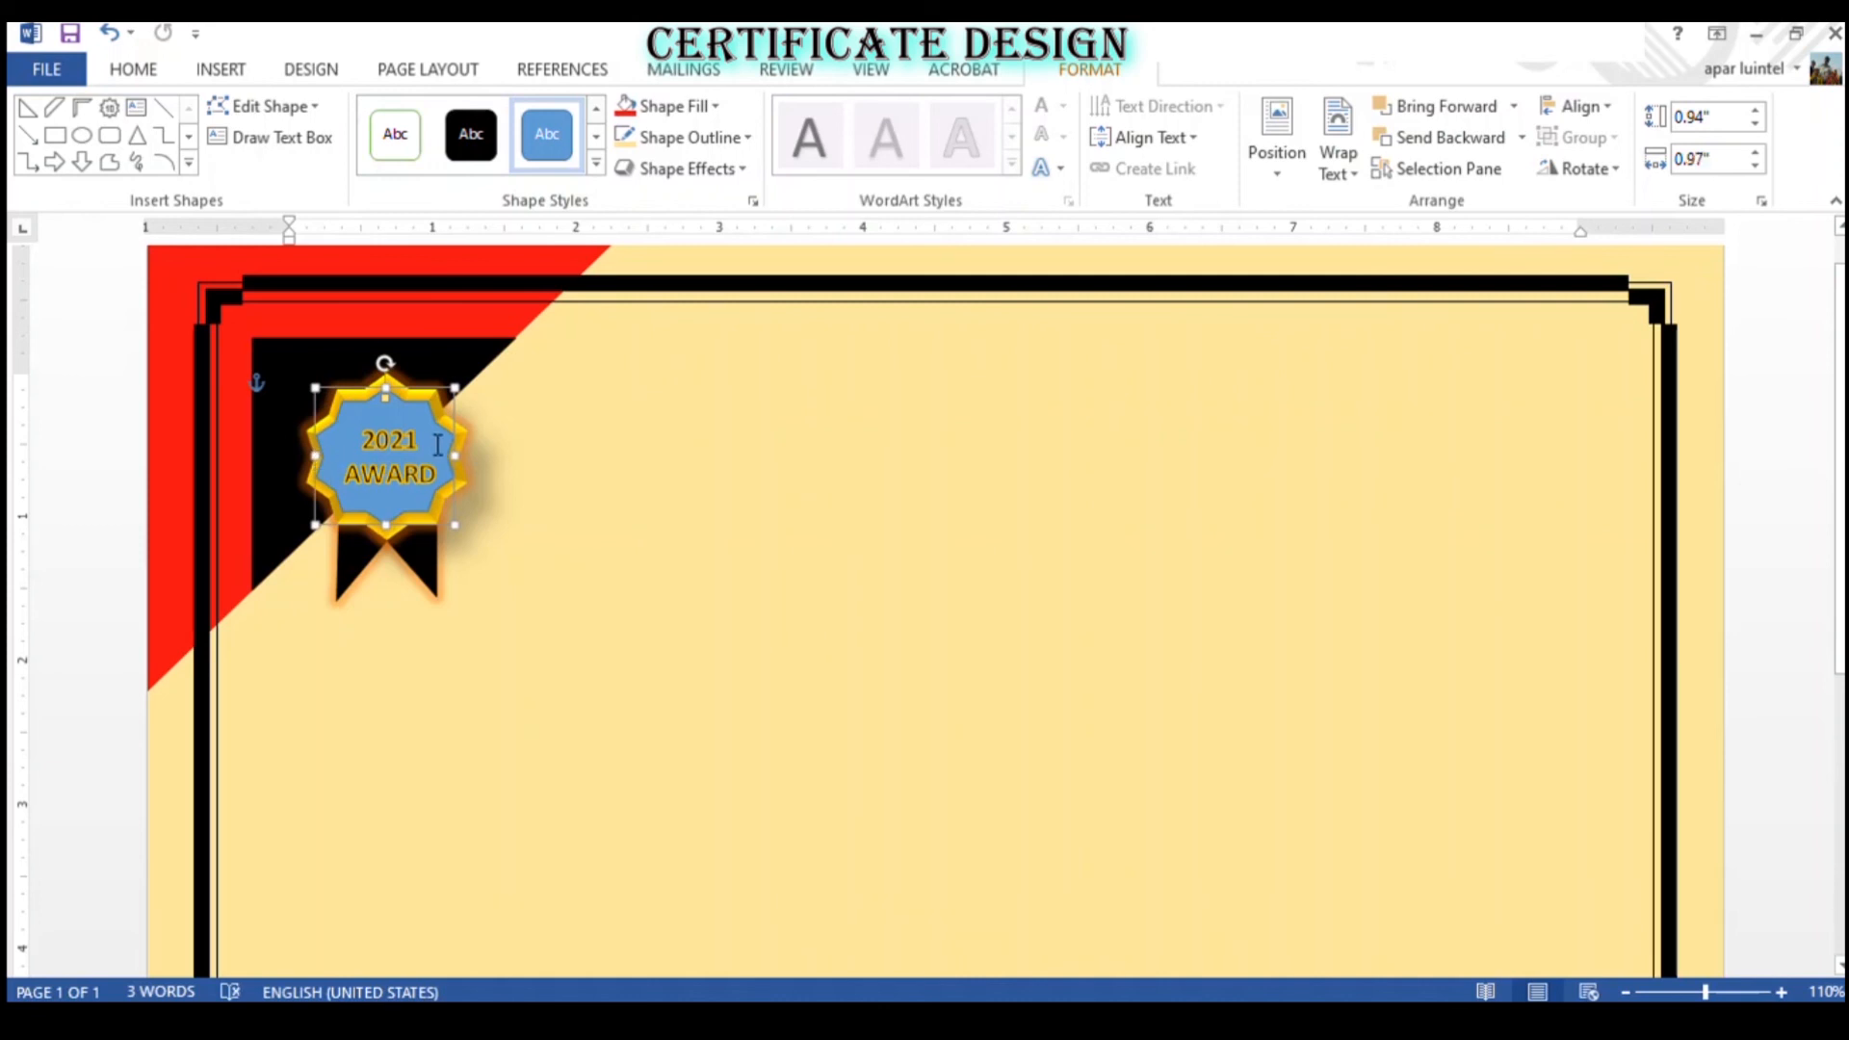
click(384, 424)
click(529, 512)
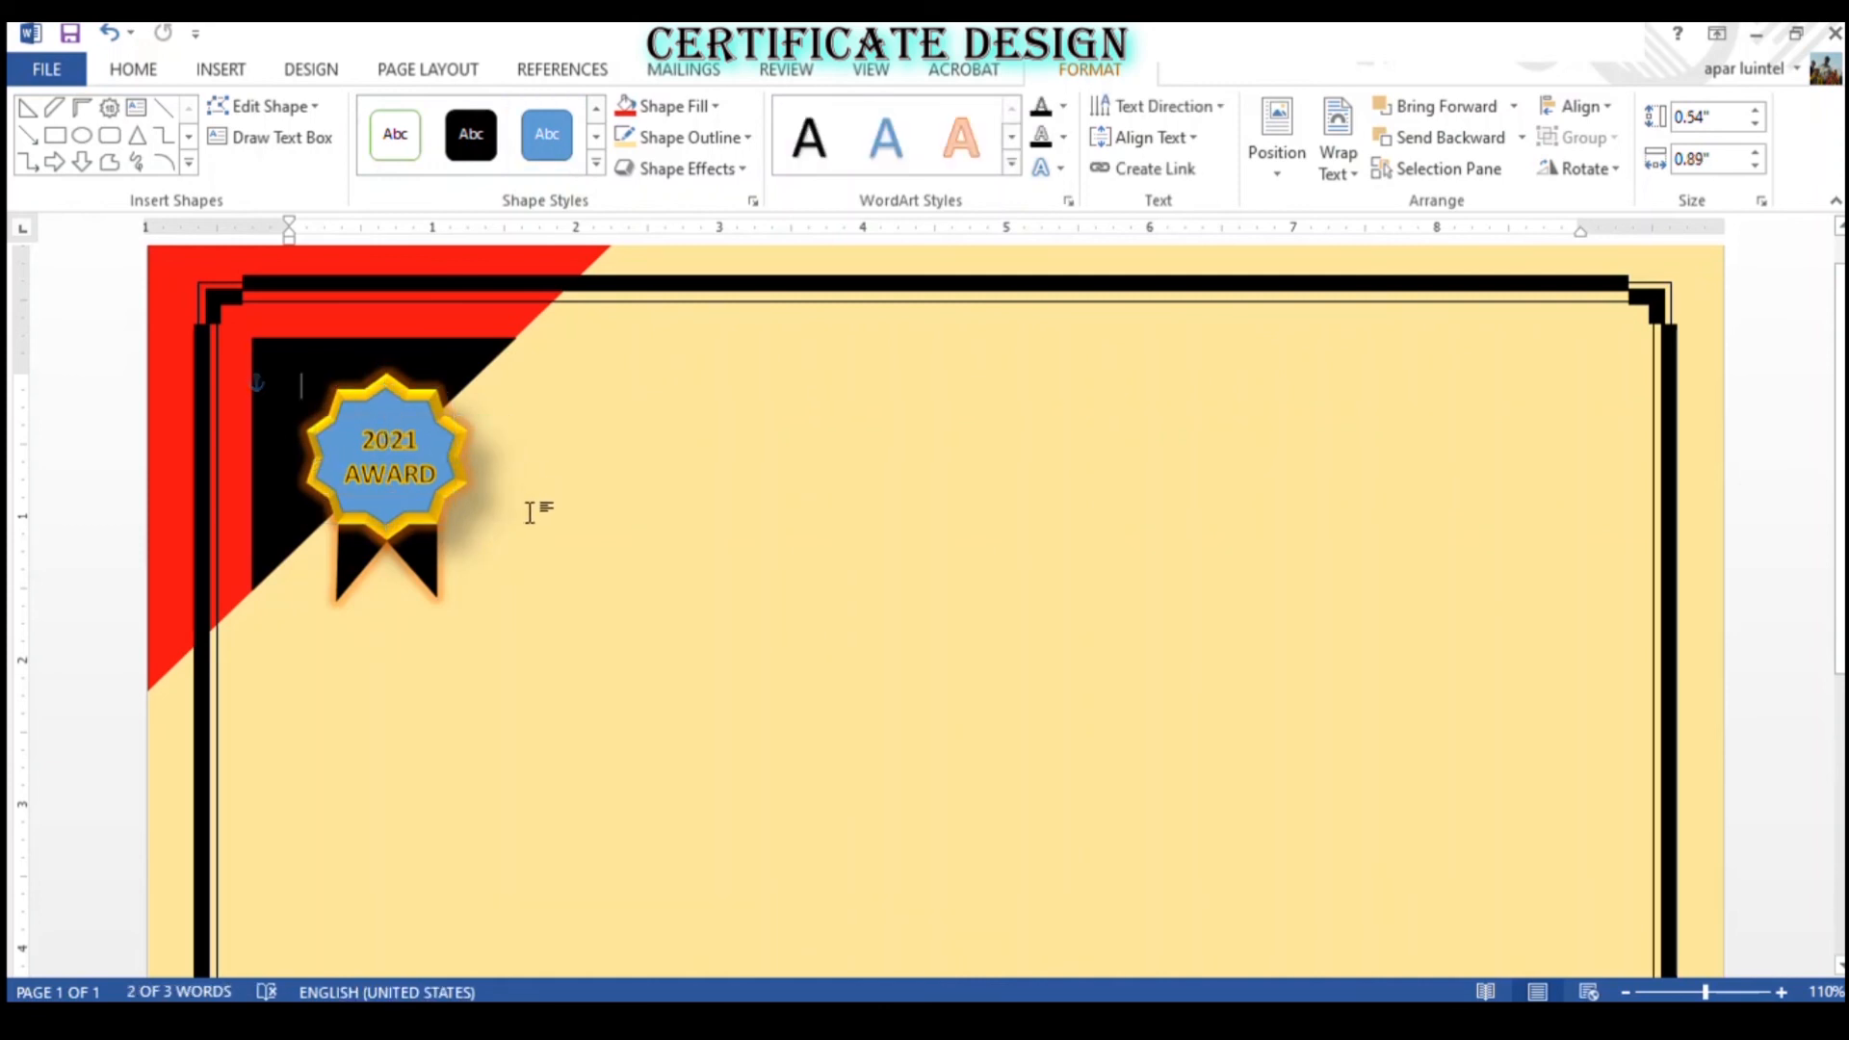
click(450, 458)
click(372, 396)
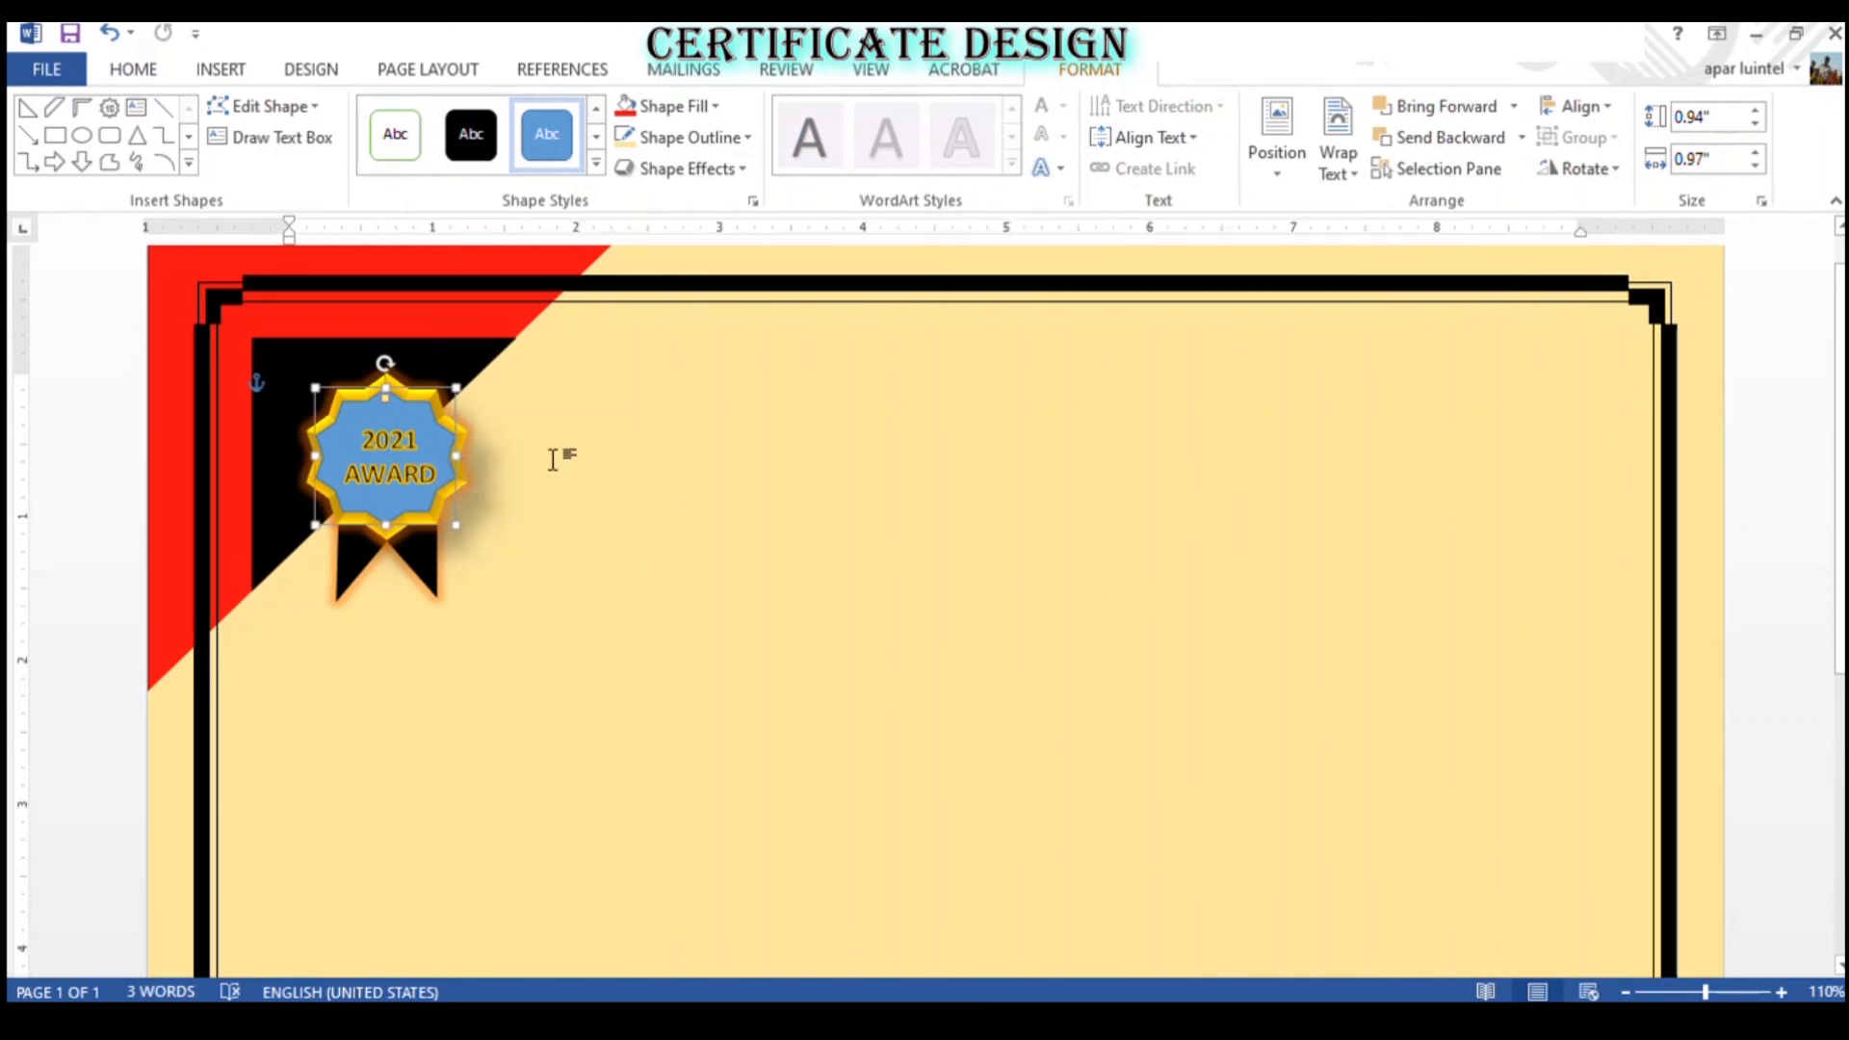
click(596, 141)
click(596, 141)
click(714, 109)
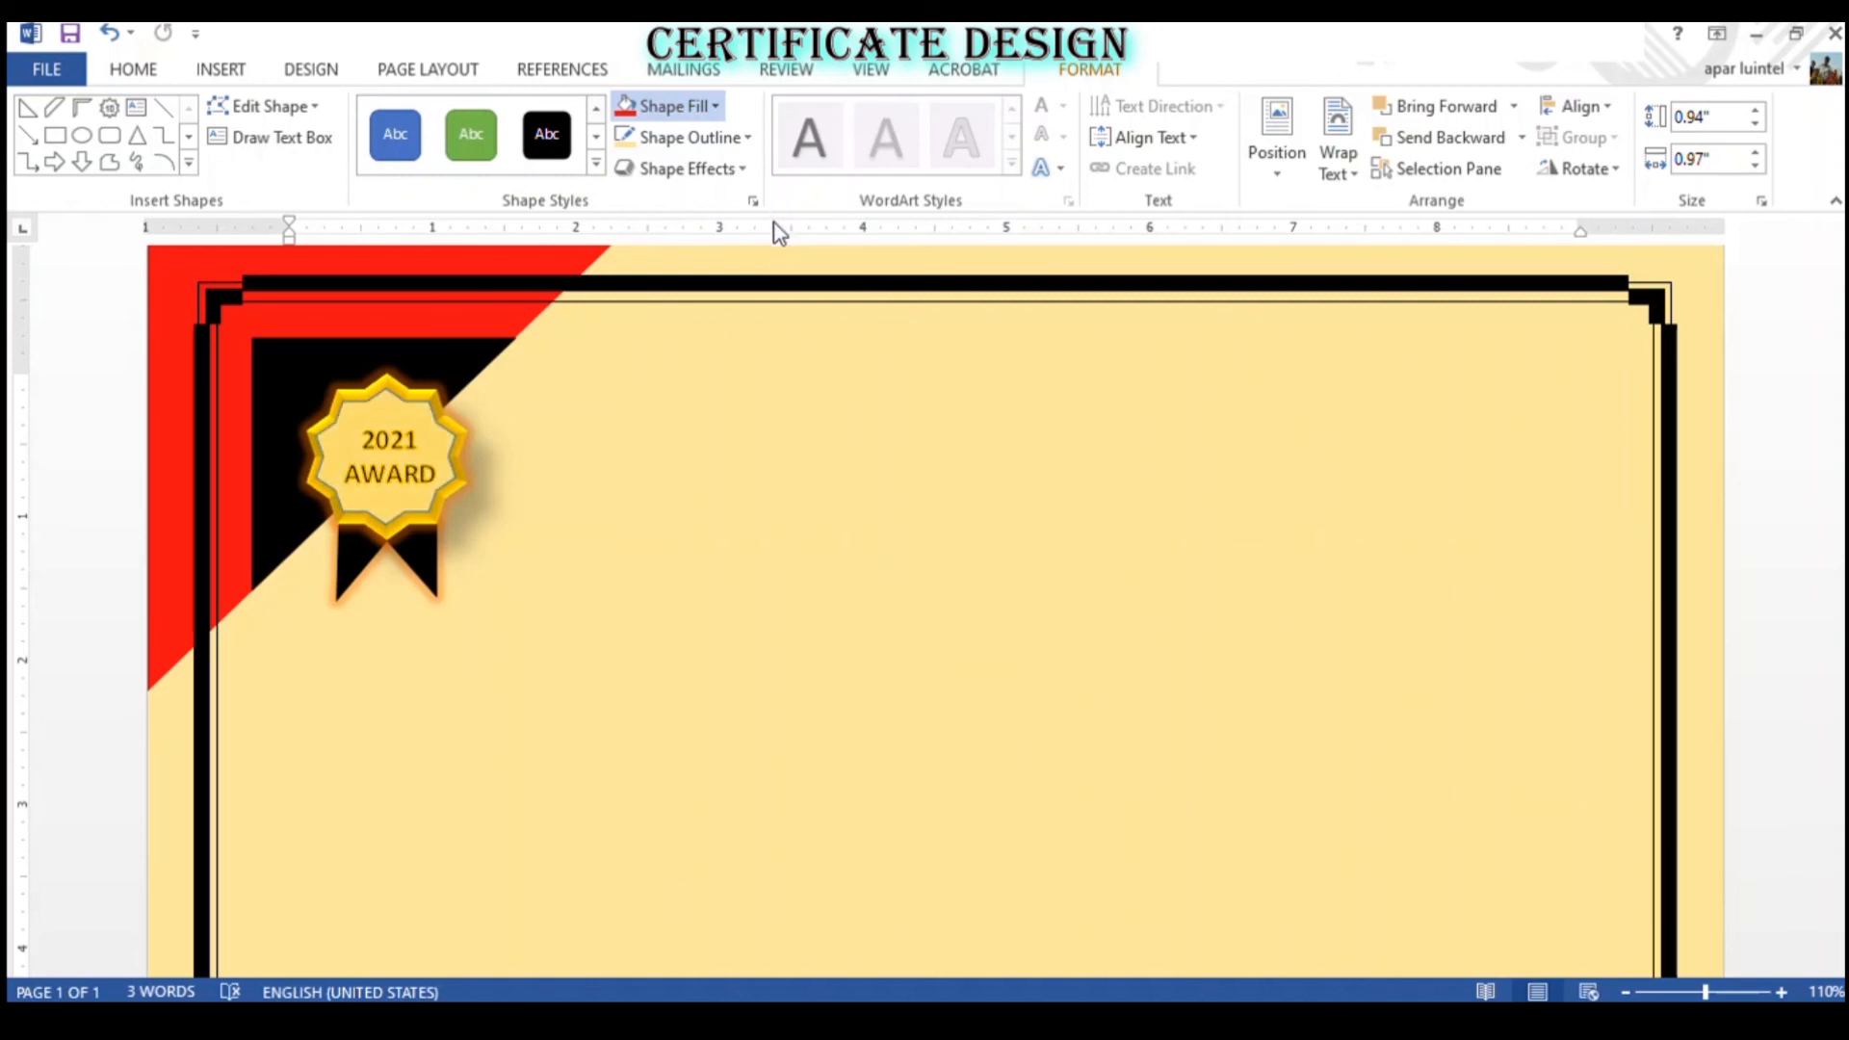
click(780, 233)
click(733, 137)
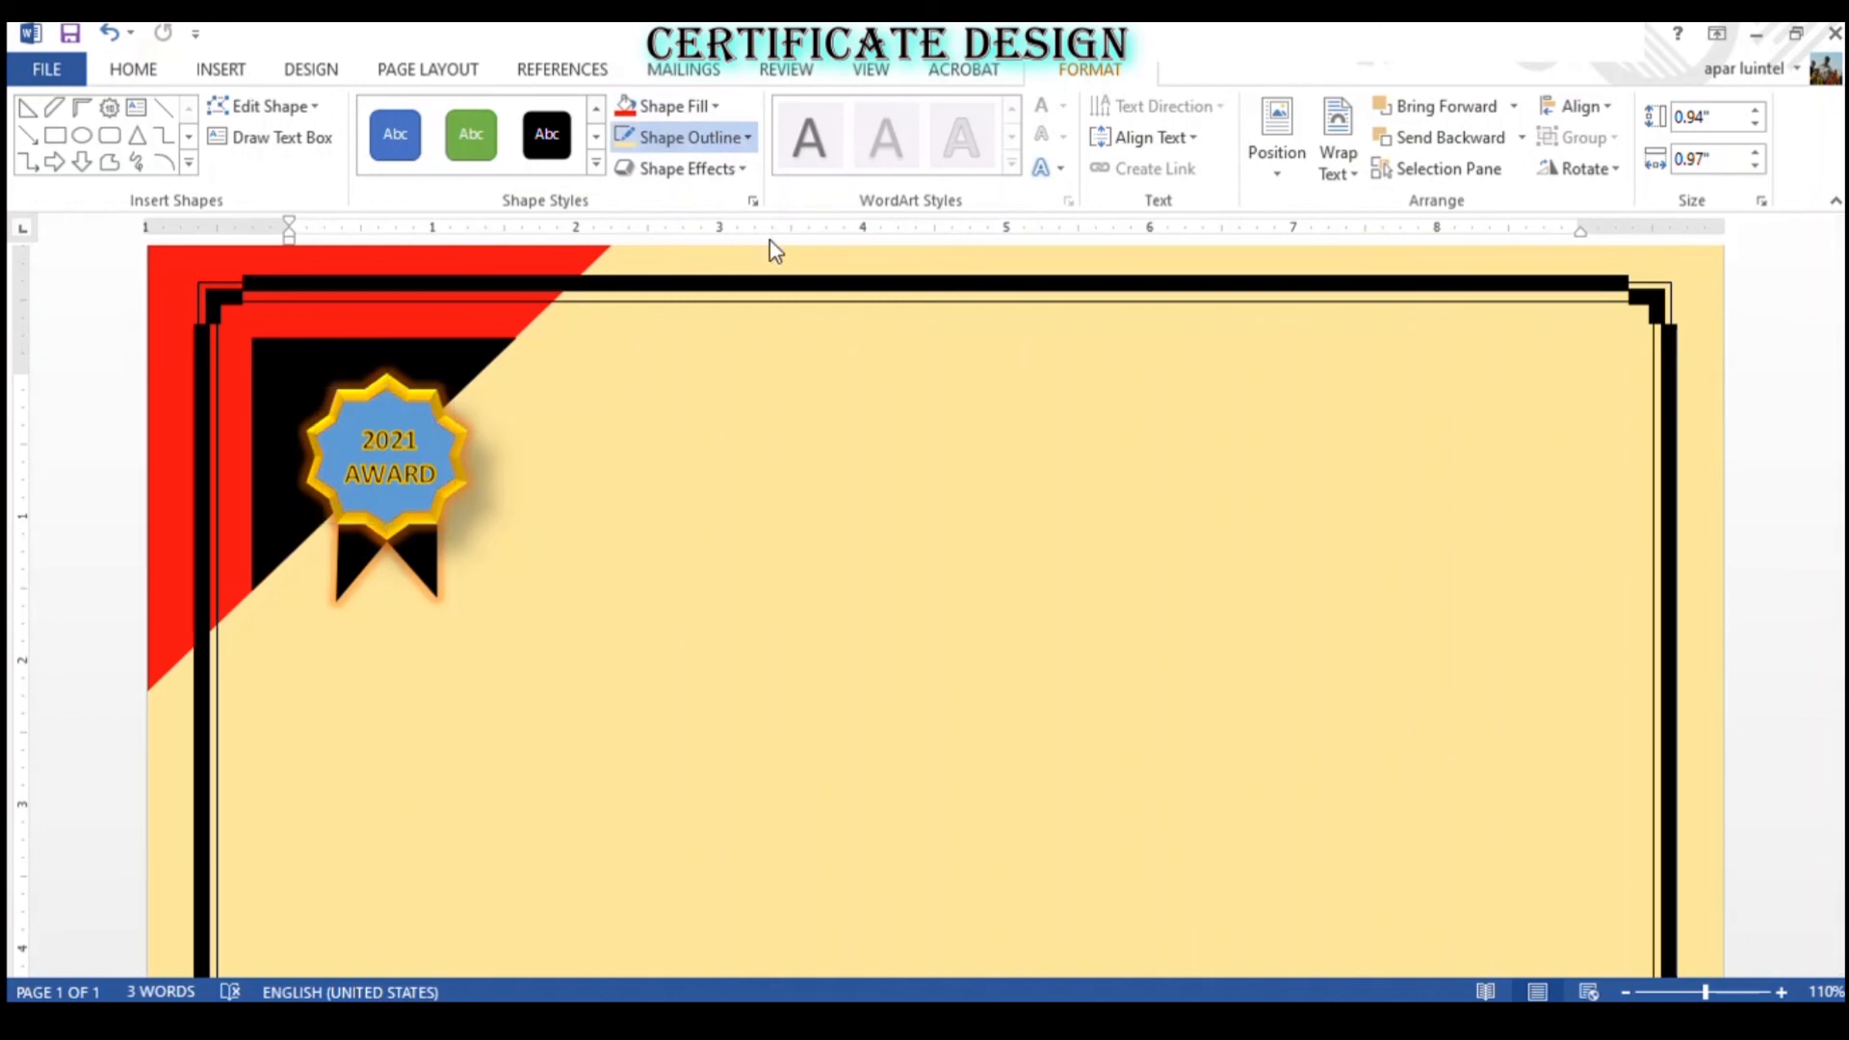
click(702, 109)
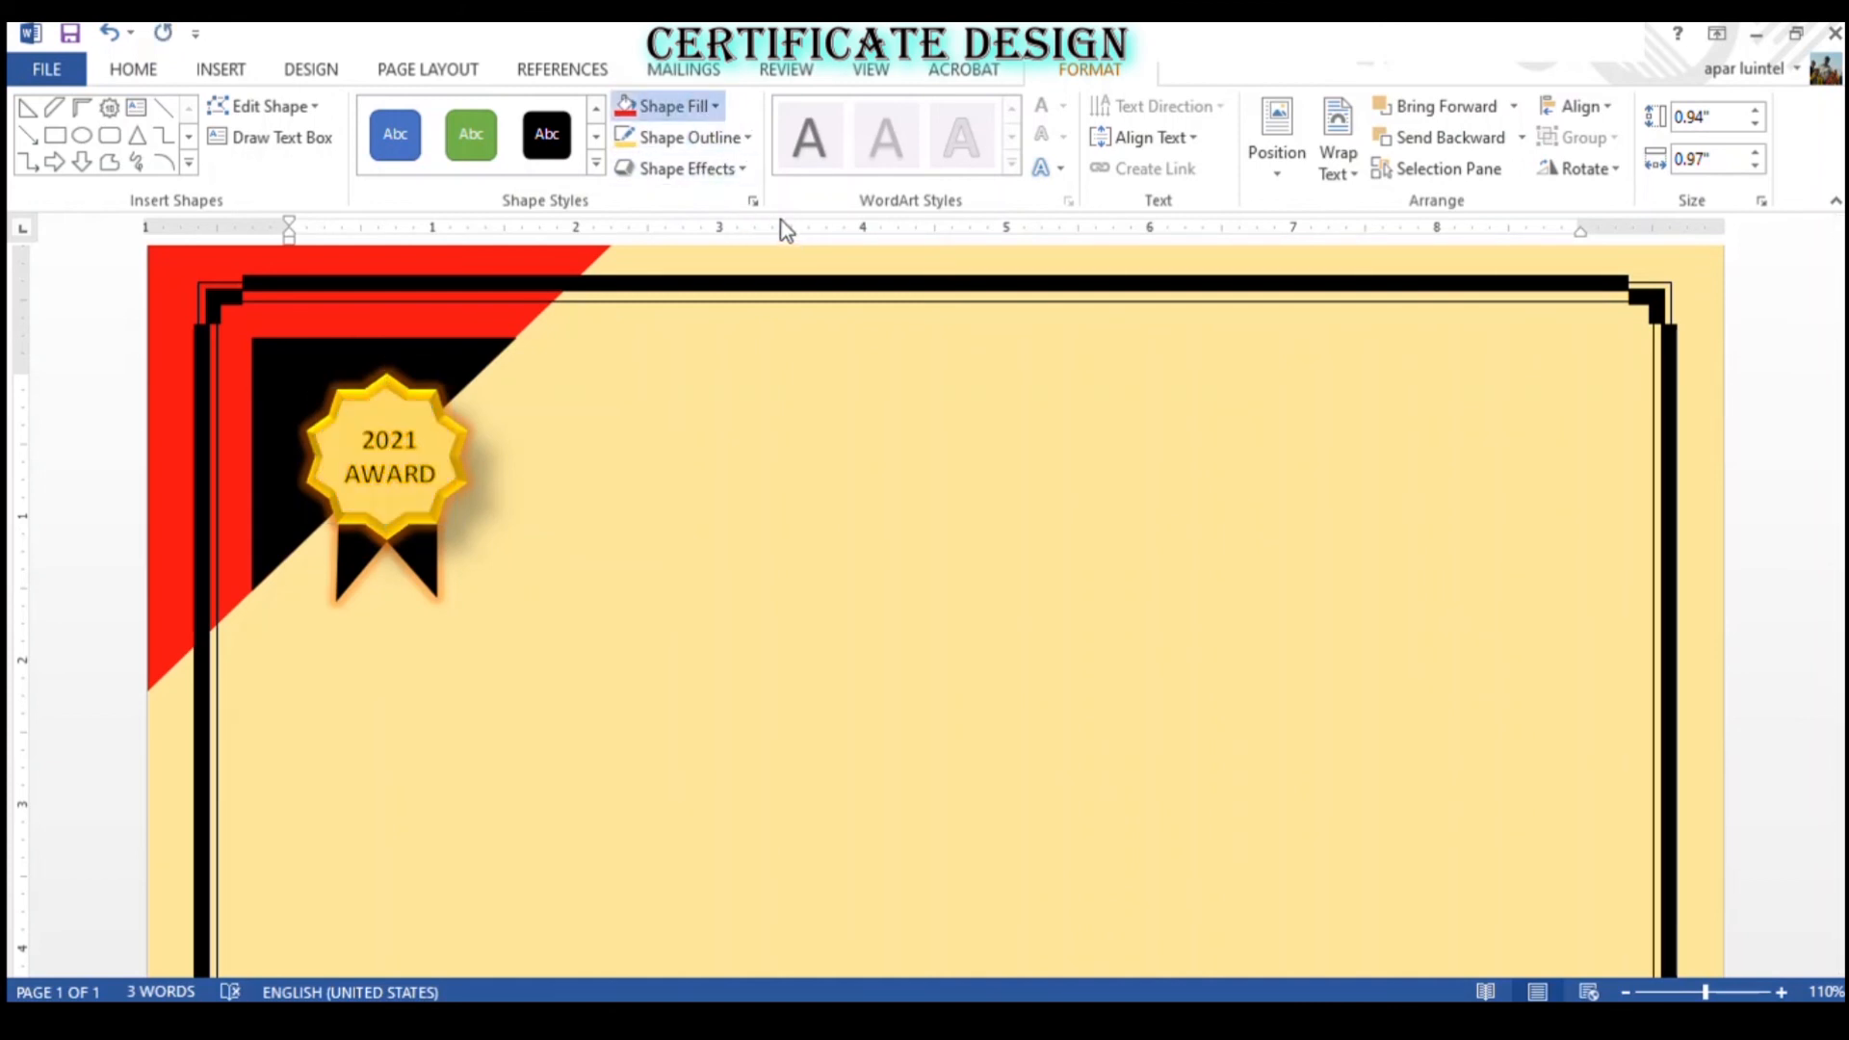
click(737, 91)
- Apply a bevel effect to the blue star in the badge's centre and fill it with dark gold
click(736, 170)
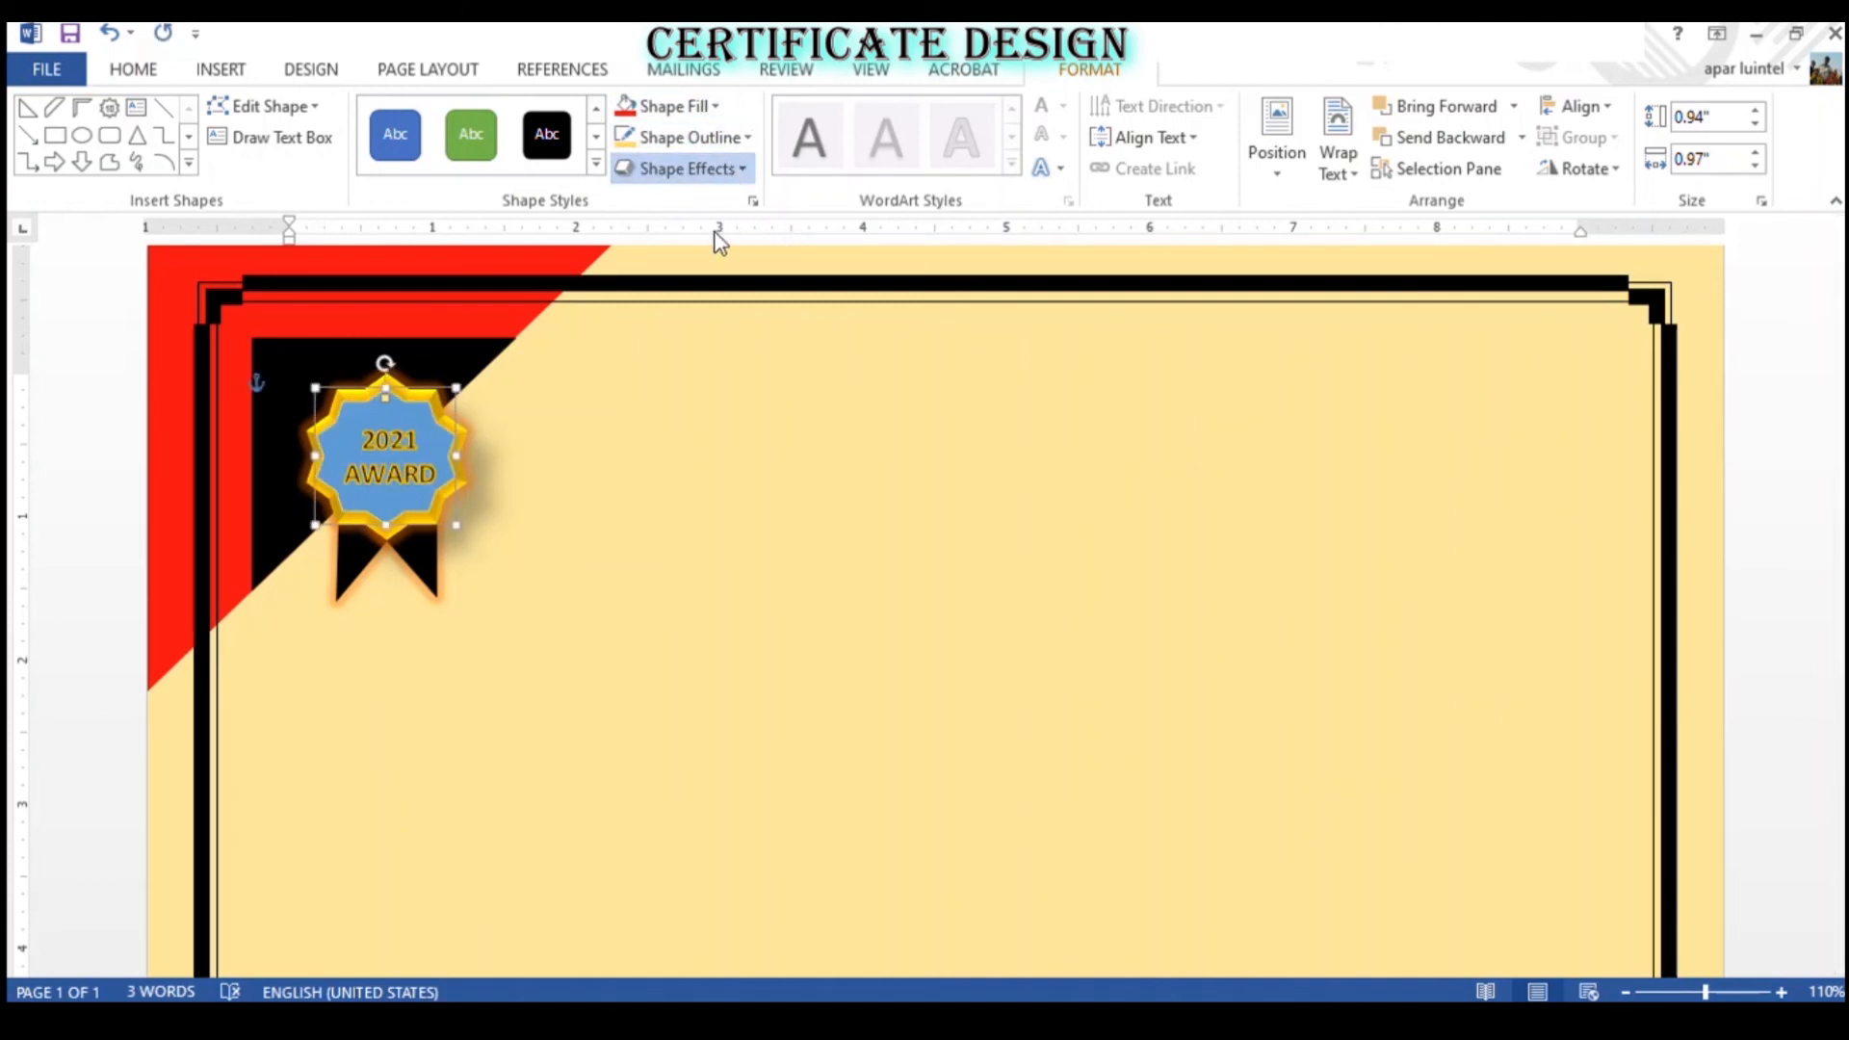
click(888, 372)
click(714, 108)
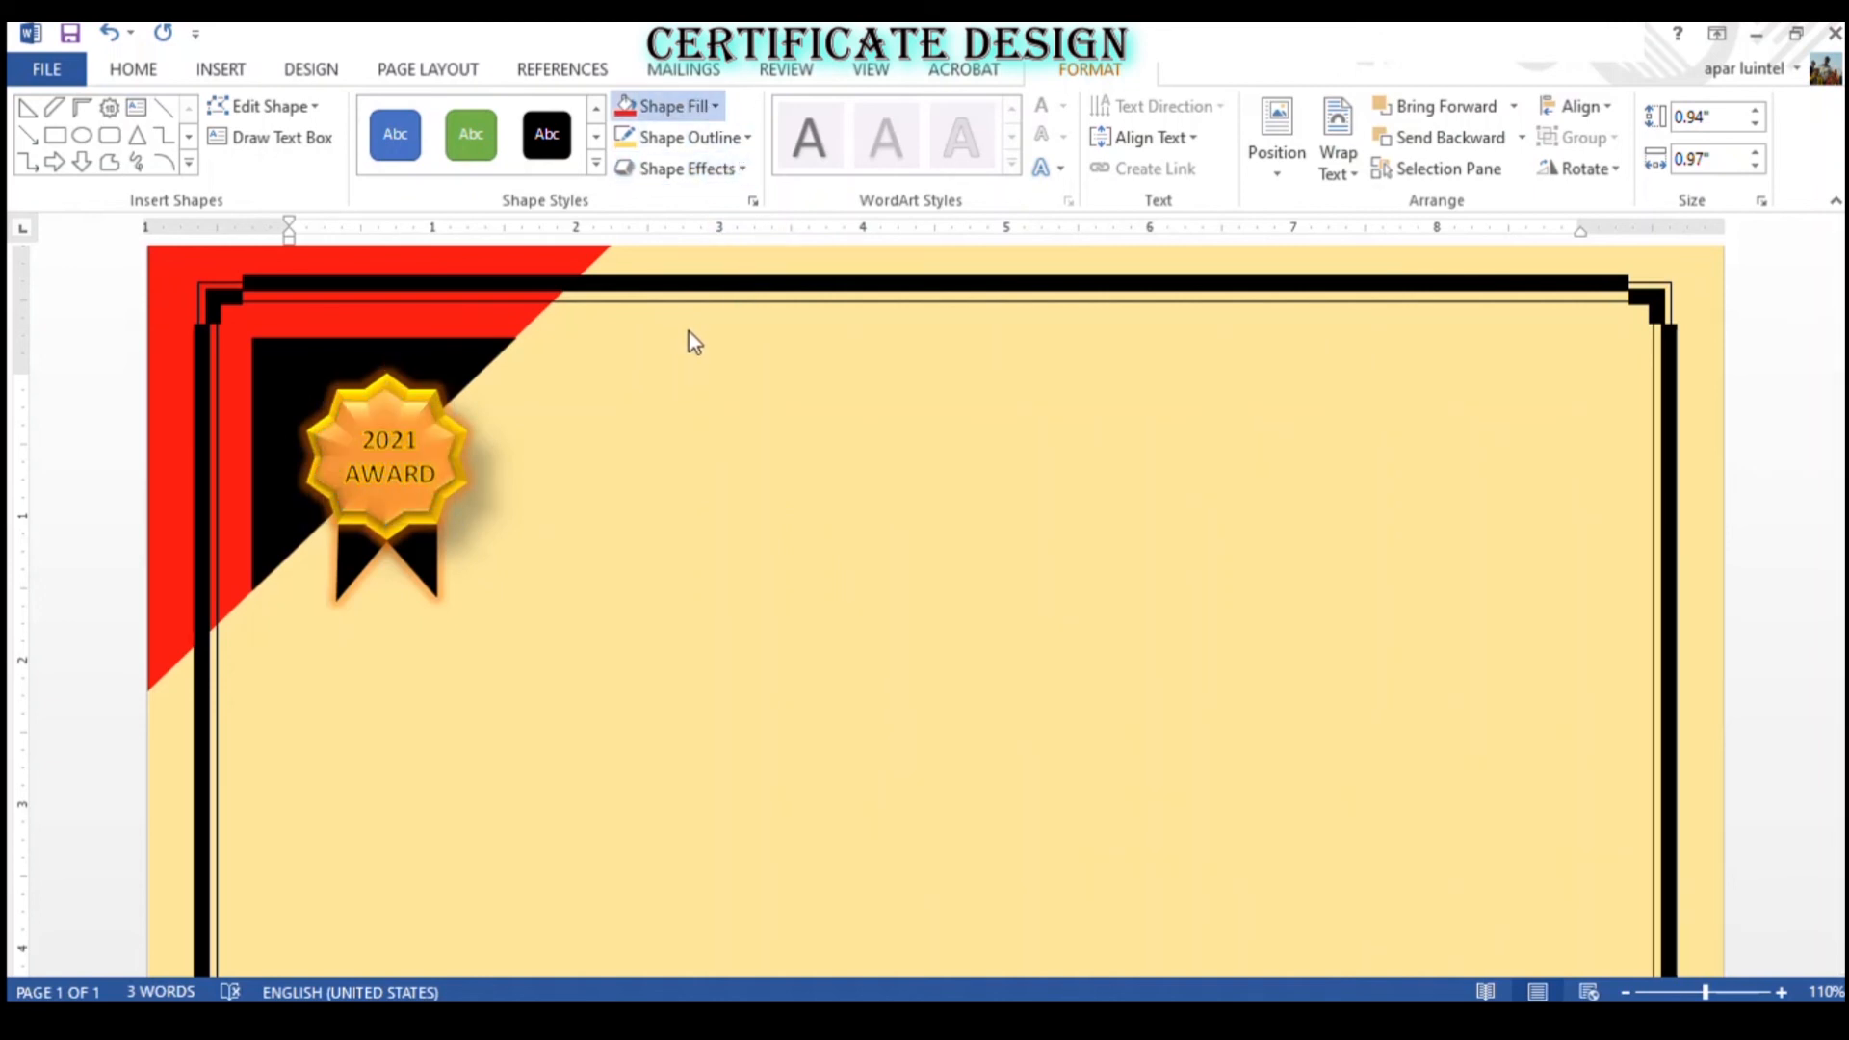
click(770, 255)
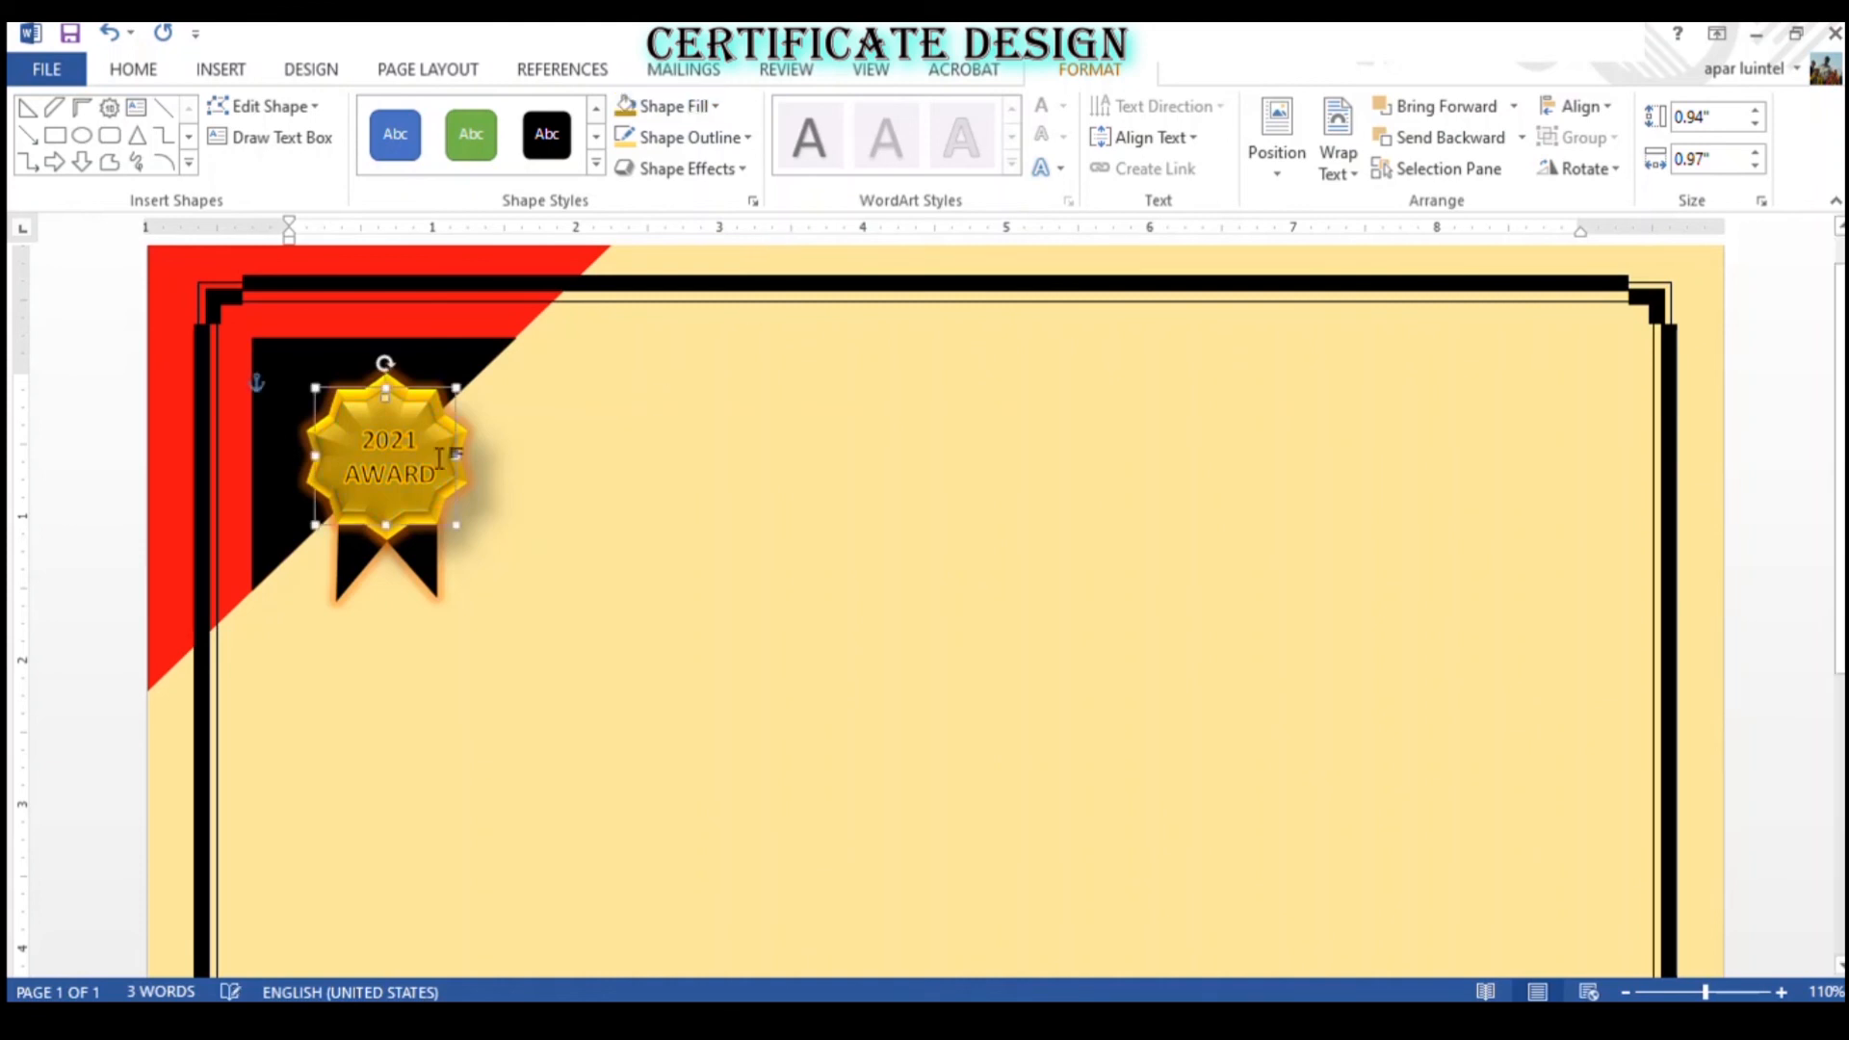
- Try shifting the badge's outer gold star down, undo the move, and narrow the inner star to about 0.94" wide
drag(328, 471, 328, 471)
scroll(240, 451, up, 10)
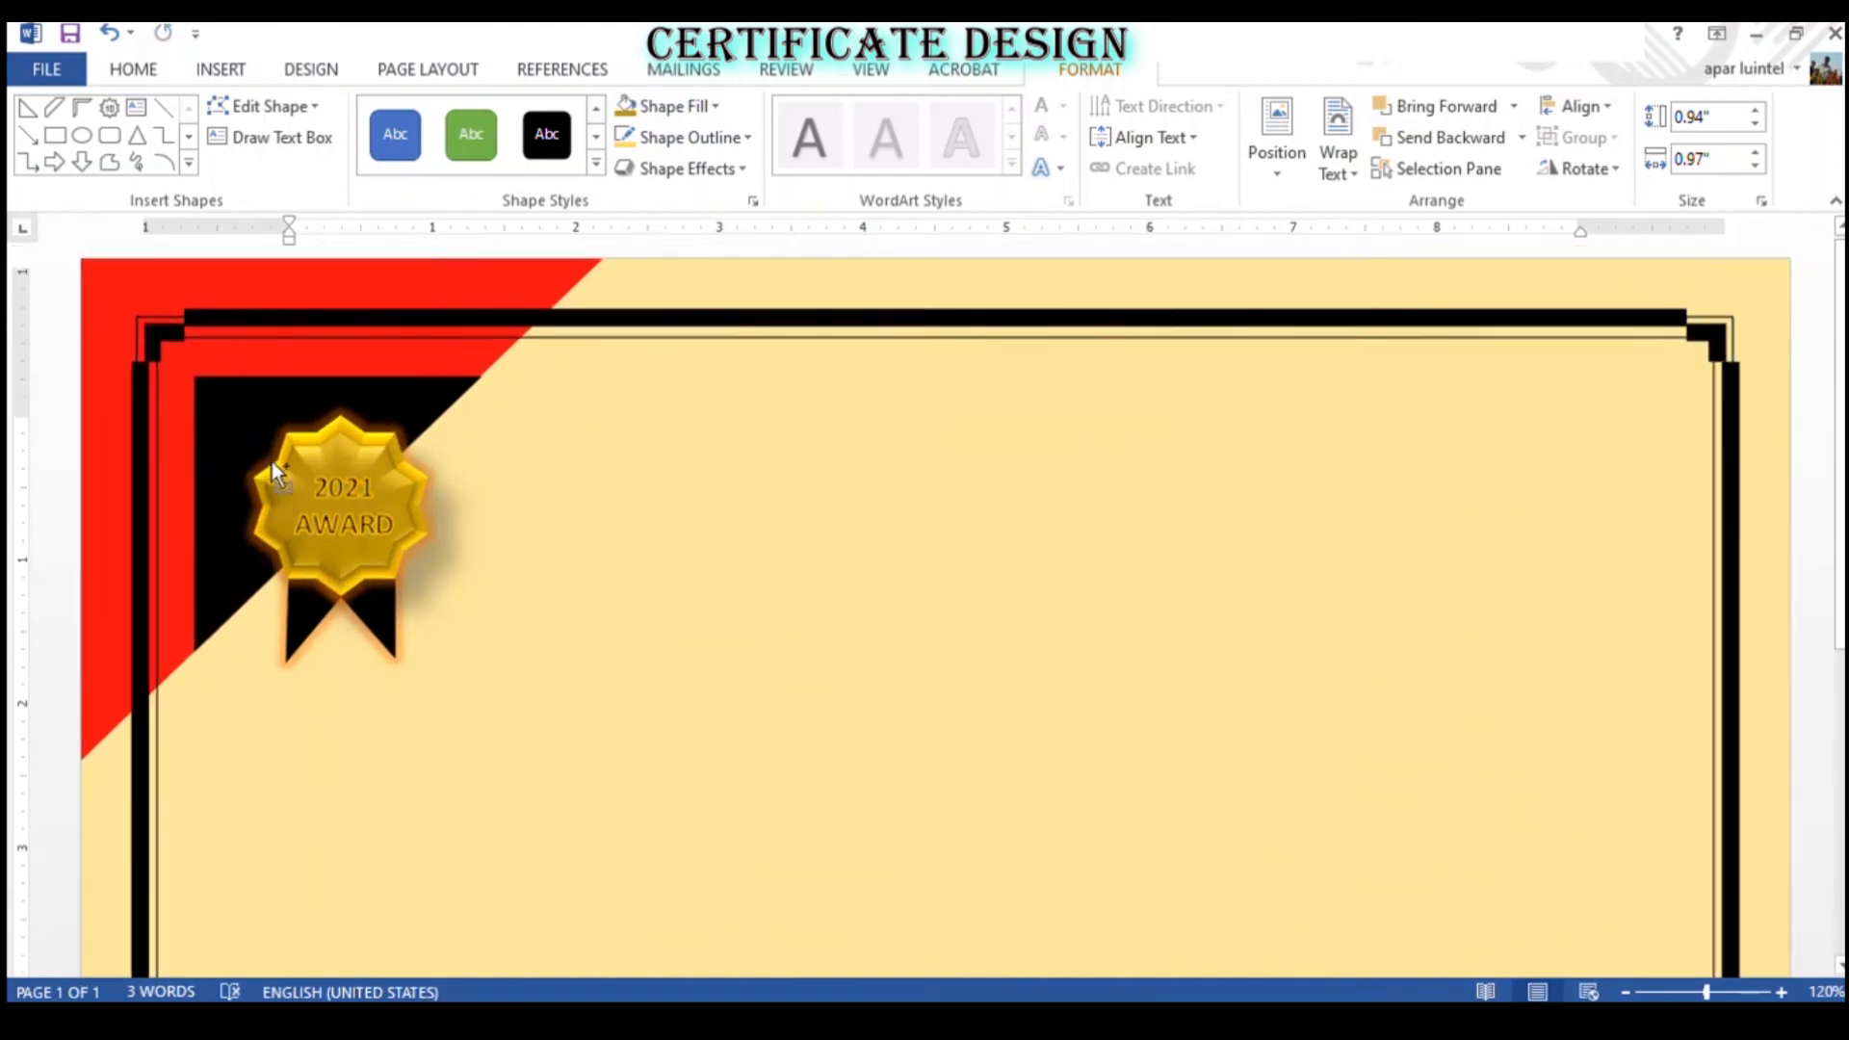
drag(493, 966, 157, 963)
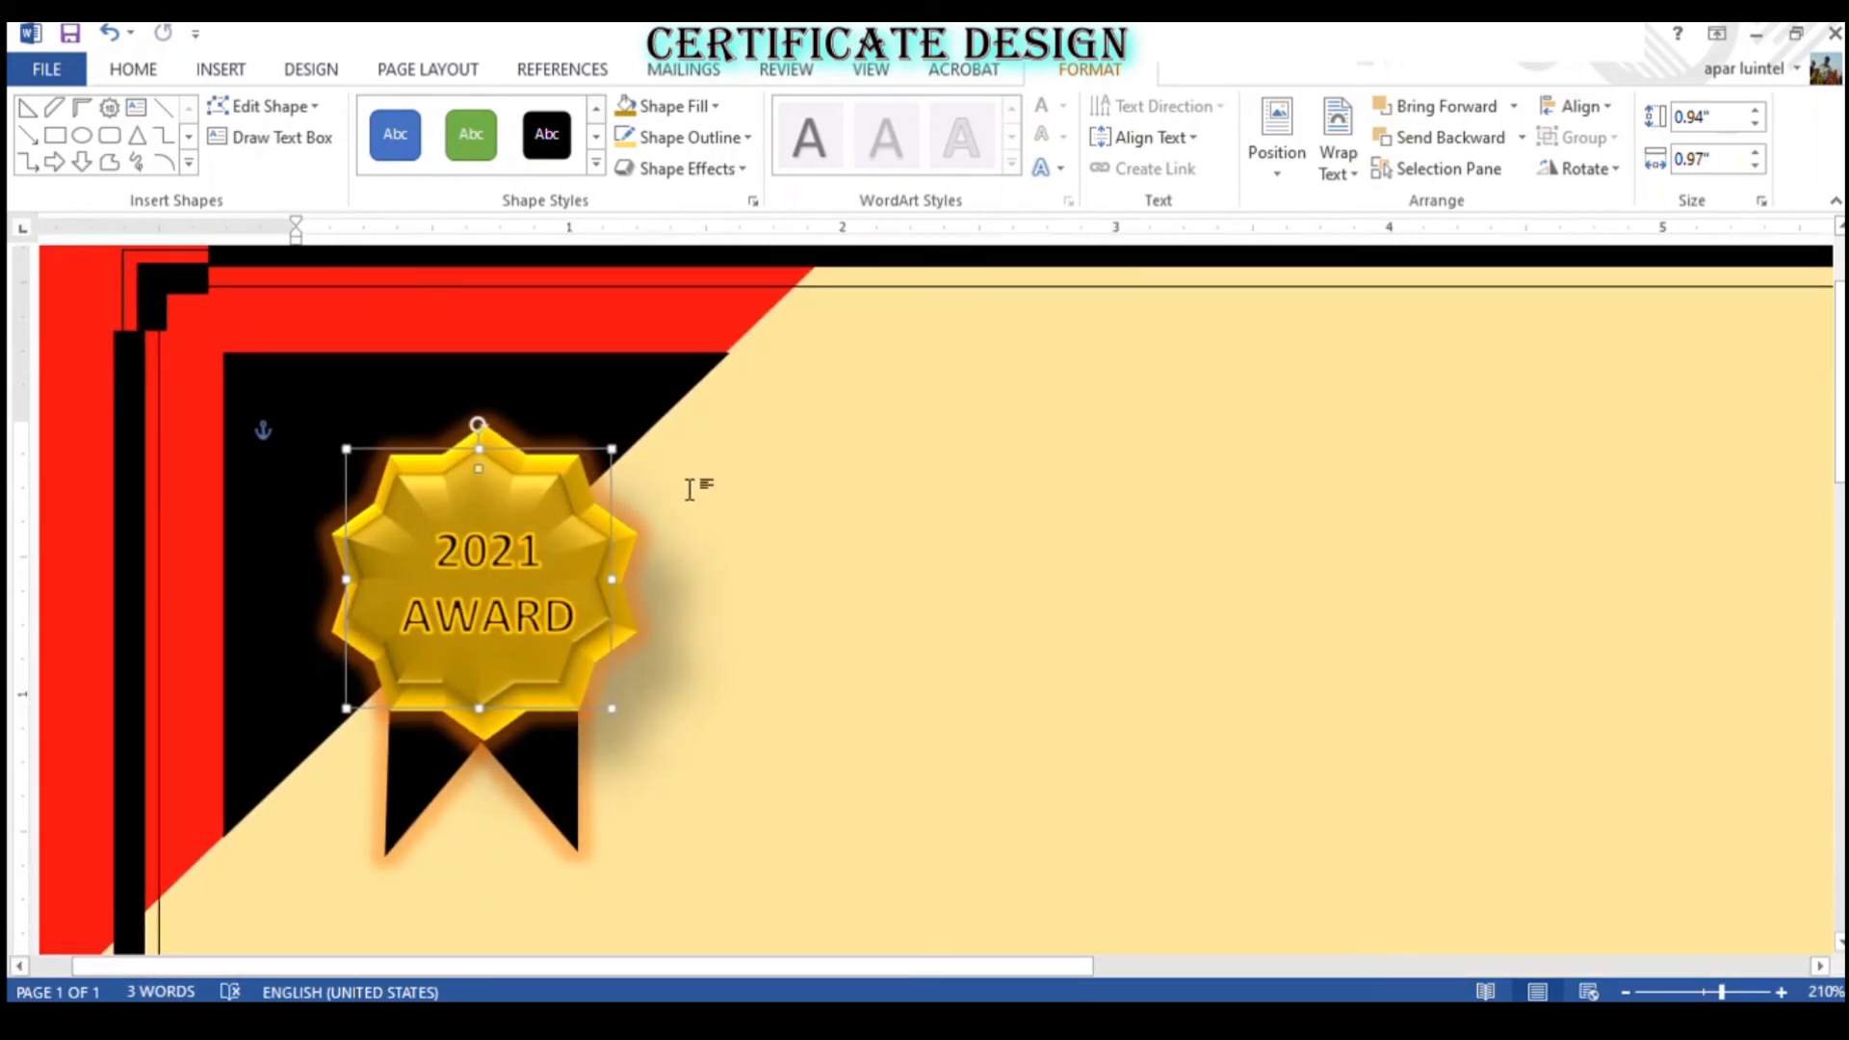
drag(362, 590, 367, 622)
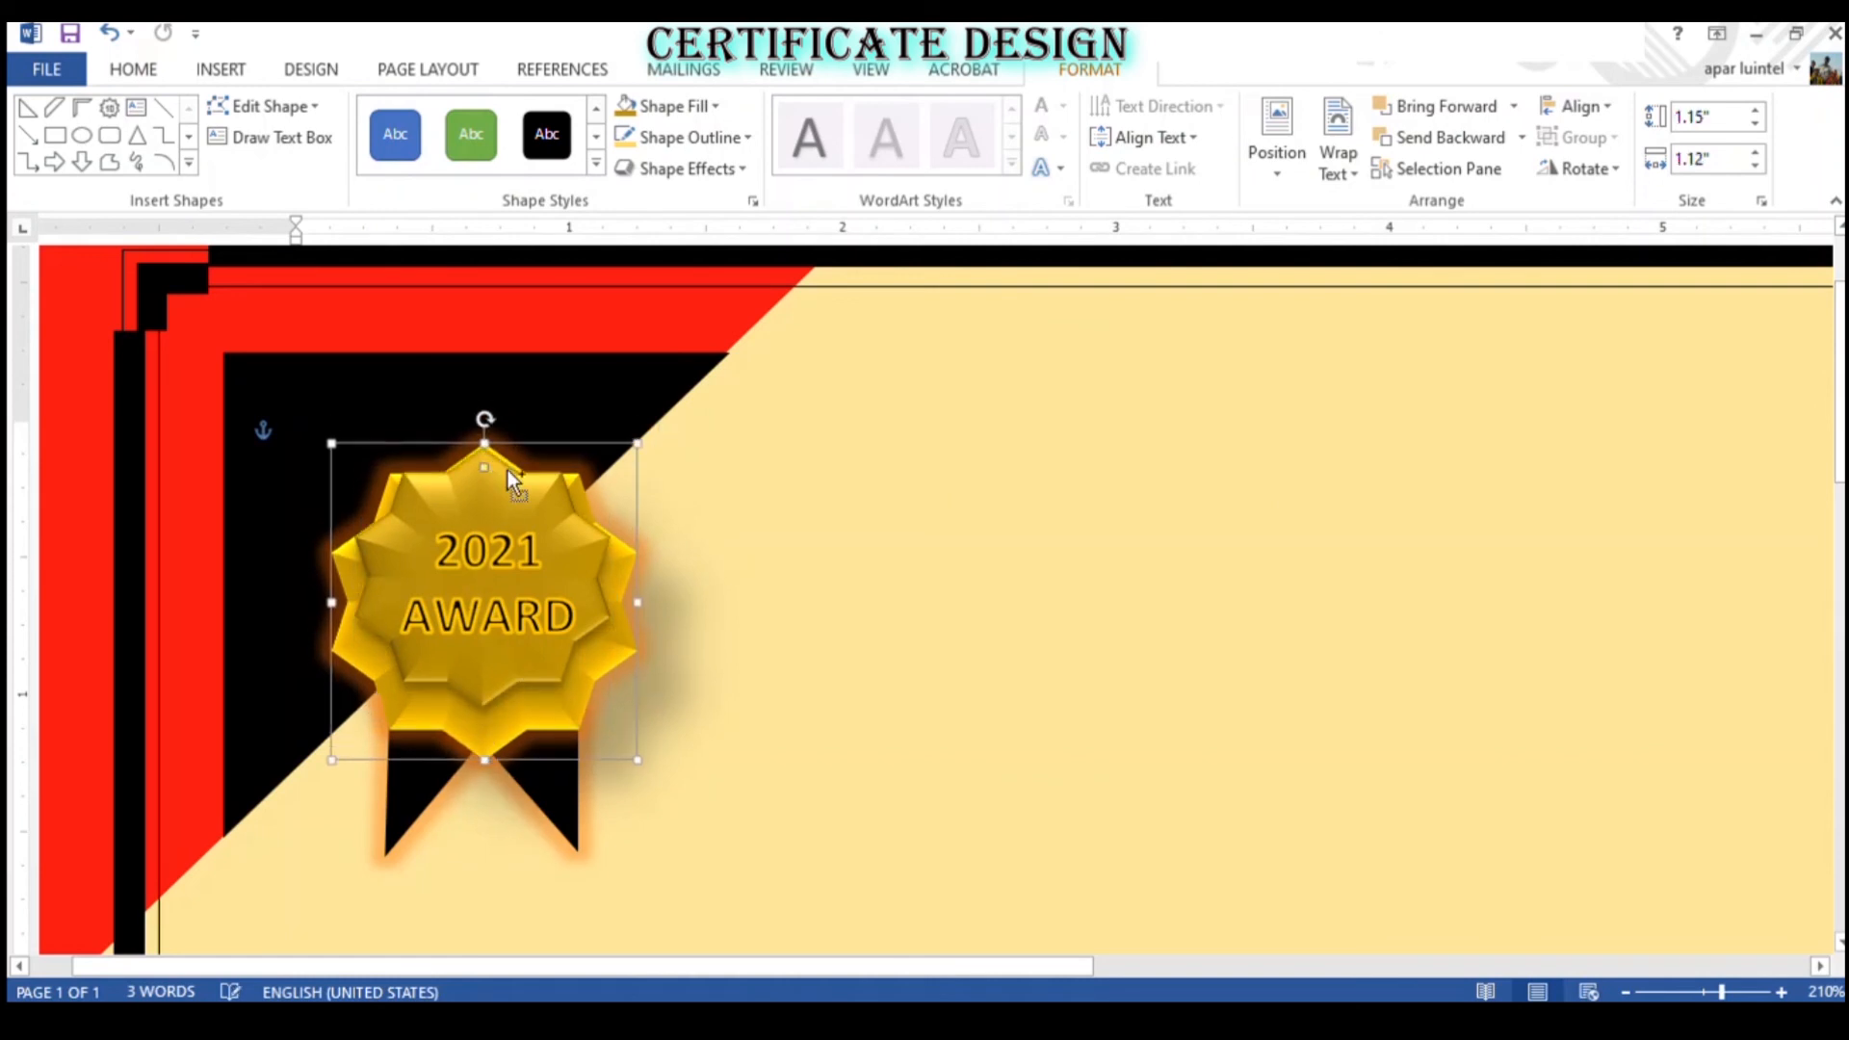
click(575, 568)
click(685, 573)
click(590, 563)
click(488, 470)
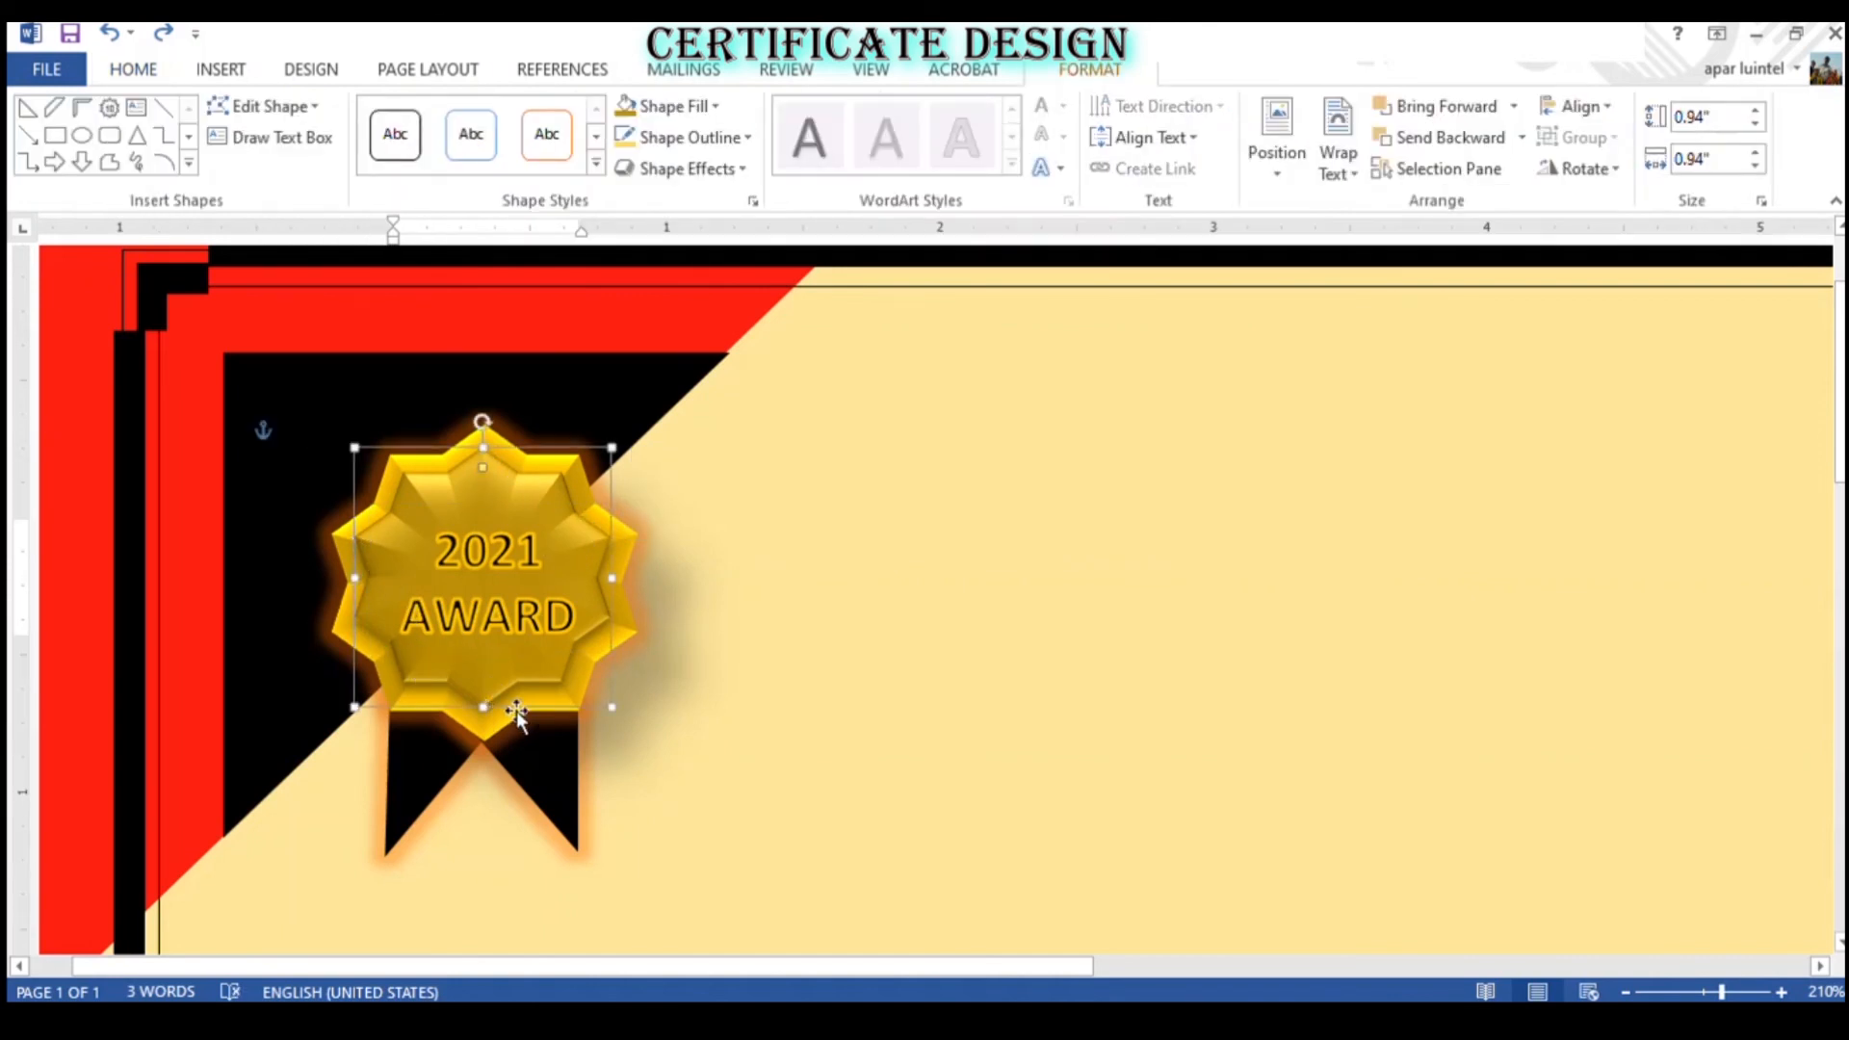
- Shrink the inner gold star to about 0.91" high and 0.89" wide and centre it on the outer star
drag(356, 448, 358, 460)
click(351, 592)
double_click(421, 603)
click(425, 605)
click(372, 563)
click(437, 623)
click(360, 620)
drag(371, 596, 372, 602)
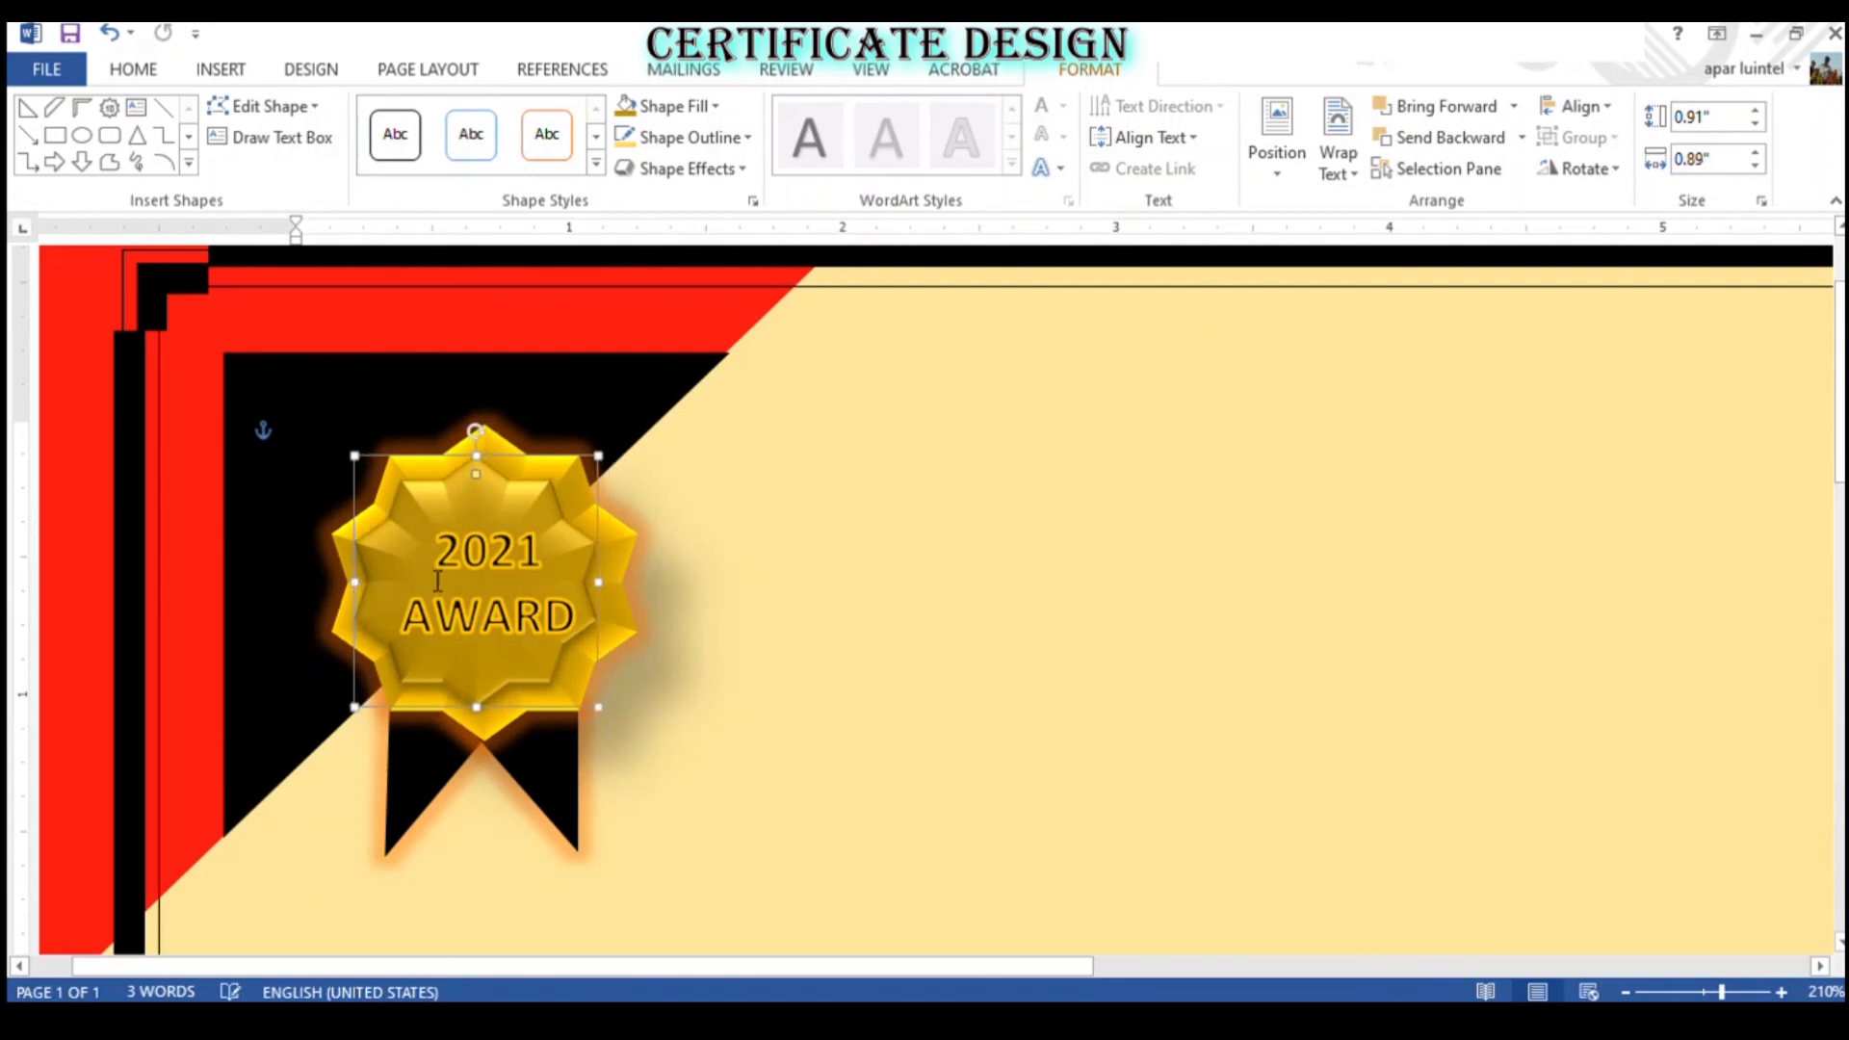
drag(454, 497, 462, 499)
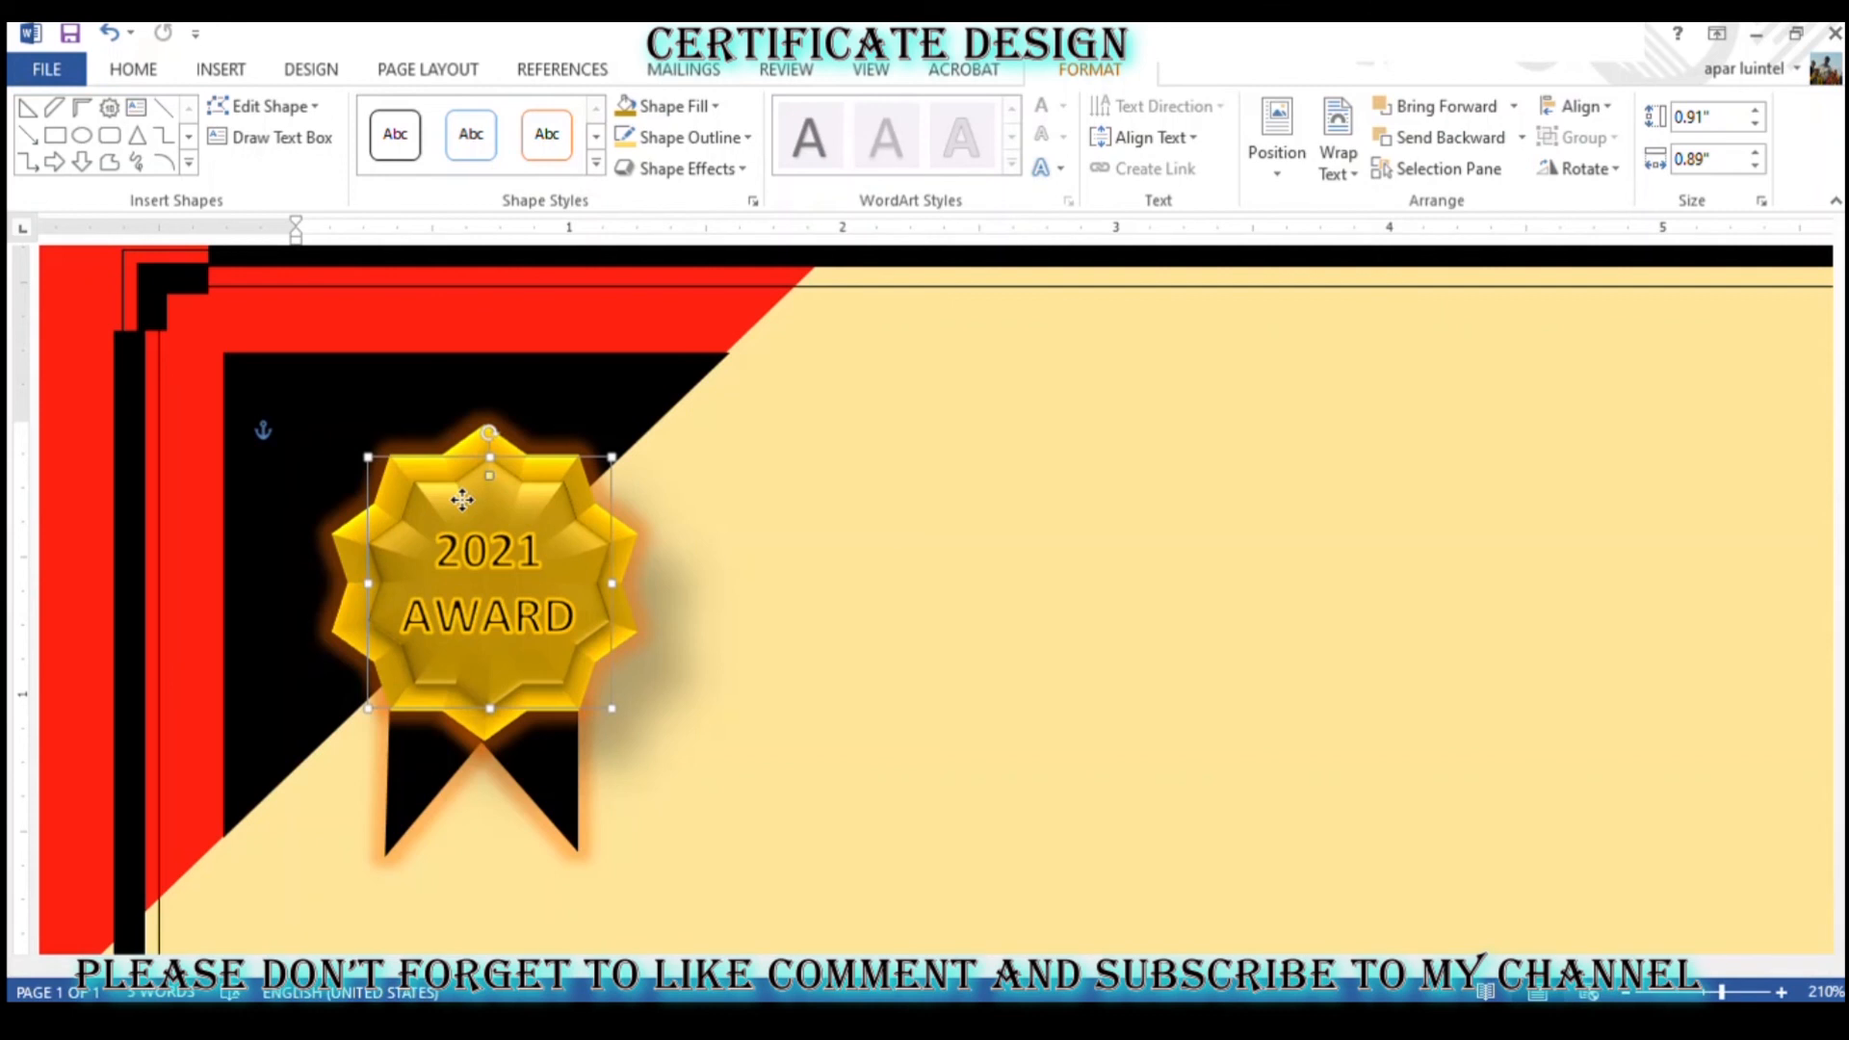